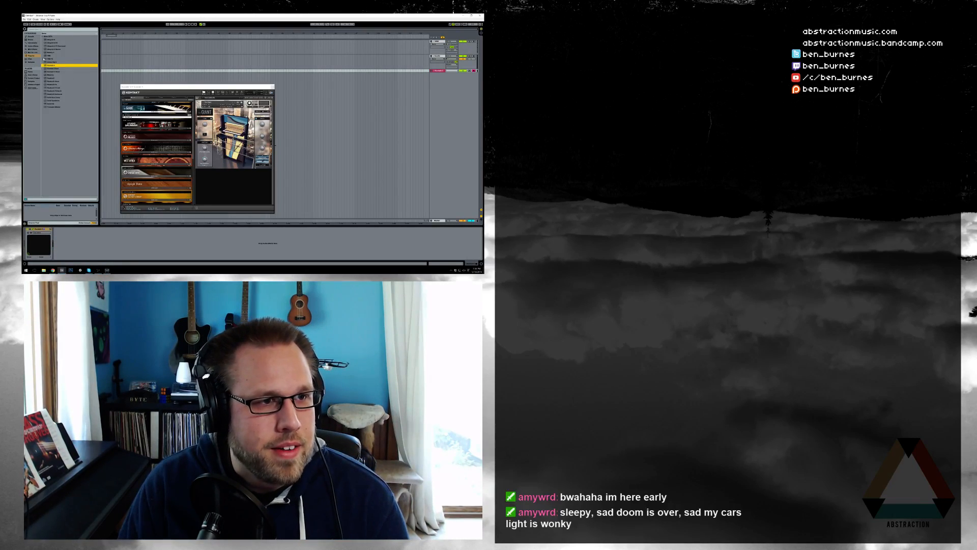
Add an effect plug-in from its manufacturer's folder in the browser to the Kontakt piano track and move its window beside Kontakt
{"action": "left_click", "coordinate": [43, 36]}
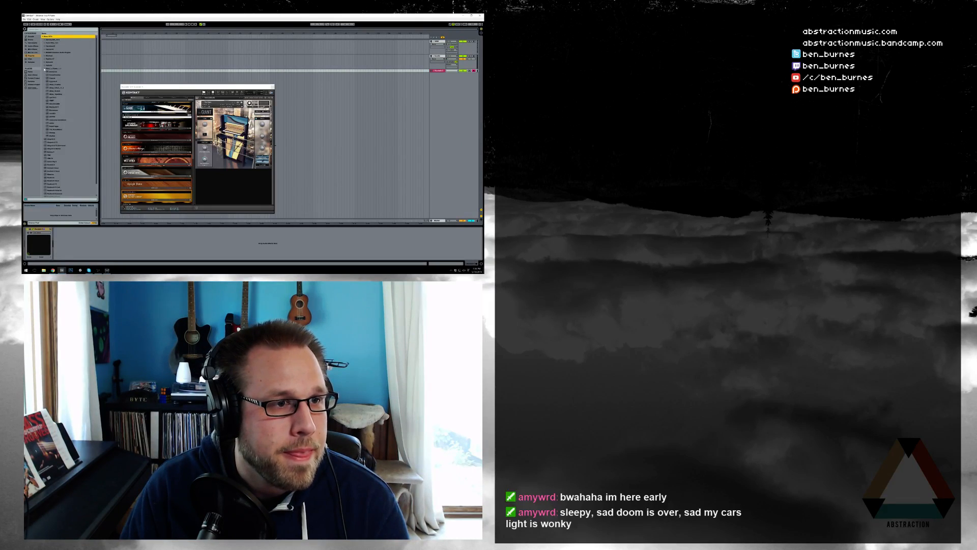
{"action": "left_click", "coordinate": [45, 59]}
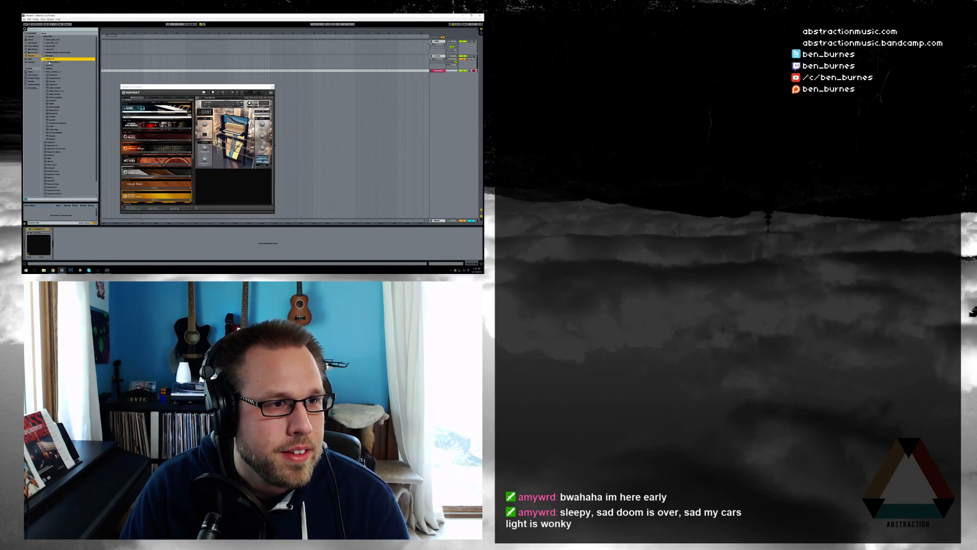
{"action": "left_click", "coordinate": [49, 62]}
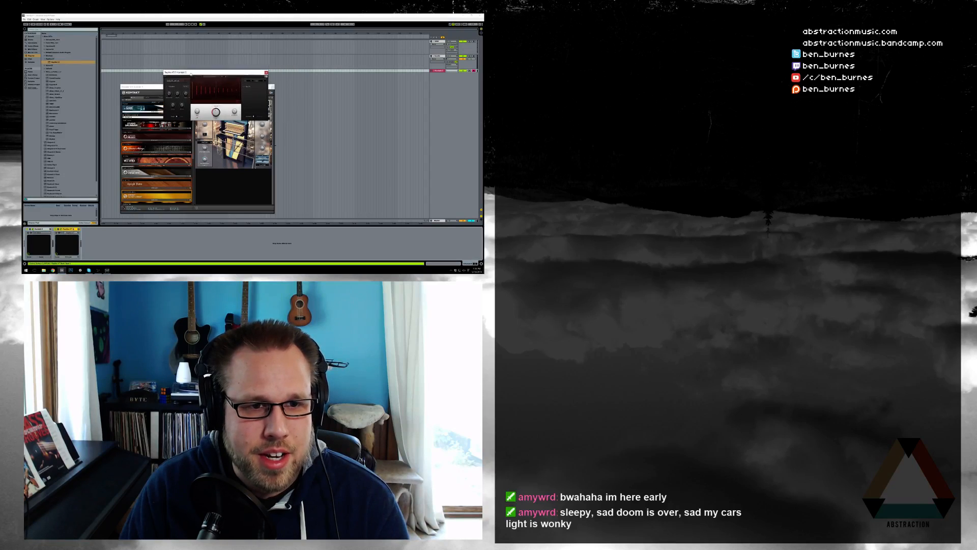
{"action": "left_click_drag", "start_coordinate": [231, 75], "coordinate": [285, 123]}
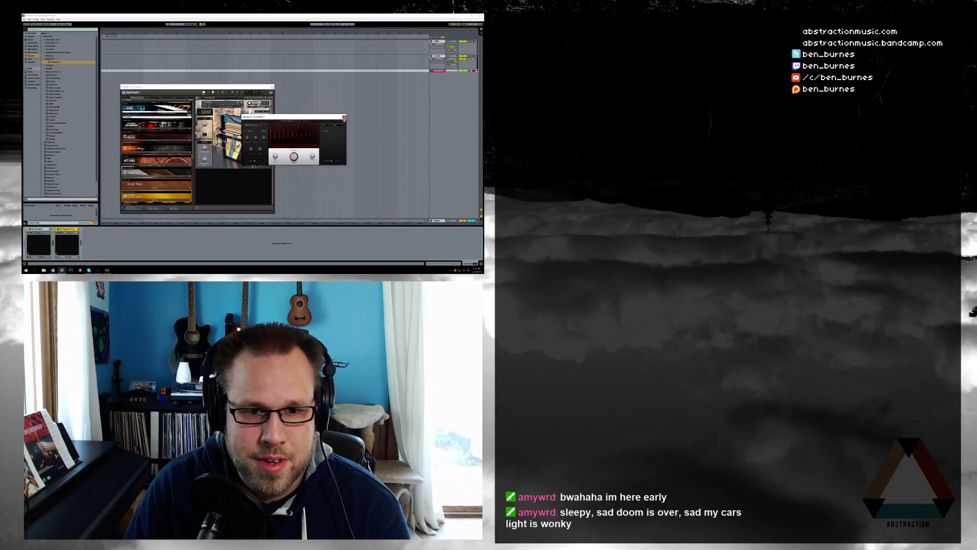
Audition several factory presets from one category in the effect plug-in on the Kontakt piano track
{"action": "left_click", "coordinate": [299, 121]}
{"action": "mouse_move", "coordinate": [299, 129]}
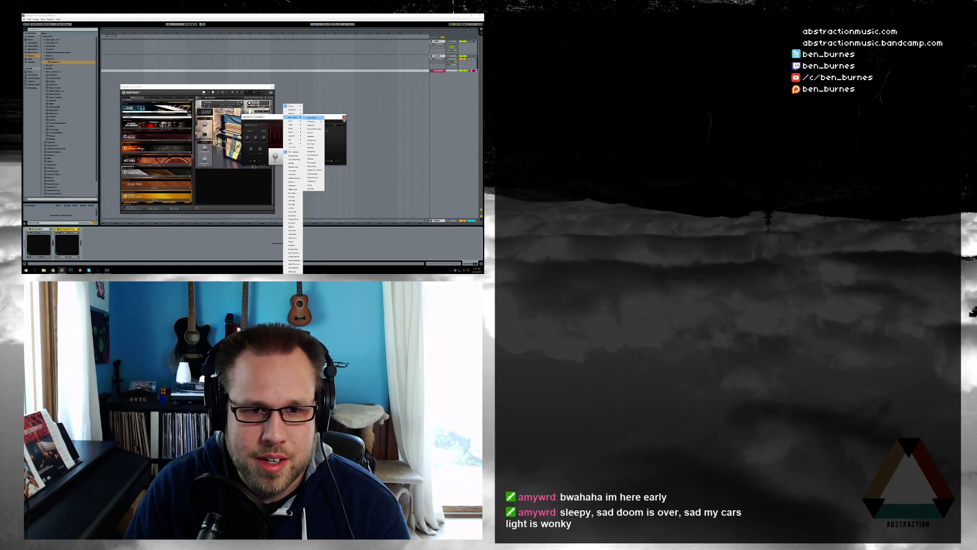
{"action": "left_click", "coordinate": [320, 121]}
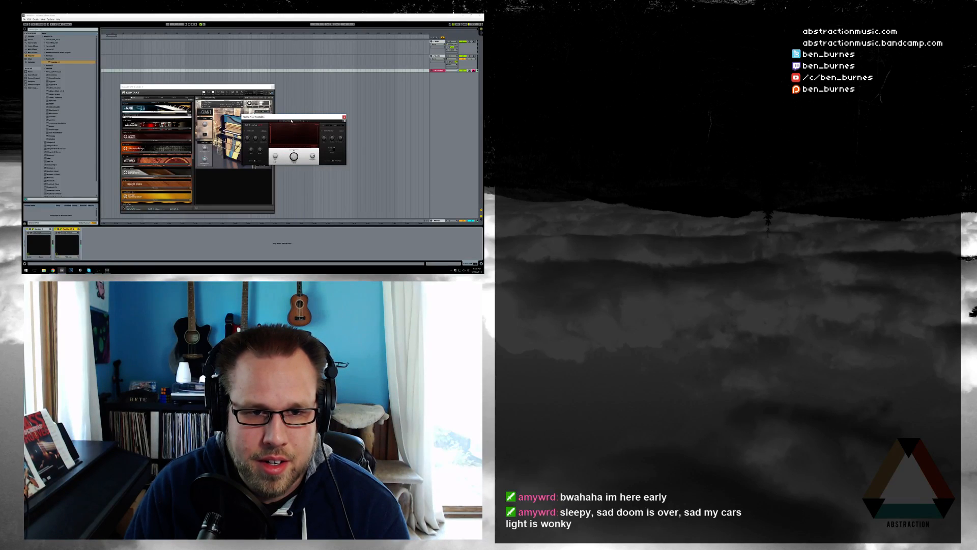
{"action": "left_click", "coordinate": [300, 121]}
{"action": "mouse_move", "coordinate": [296, 136]}
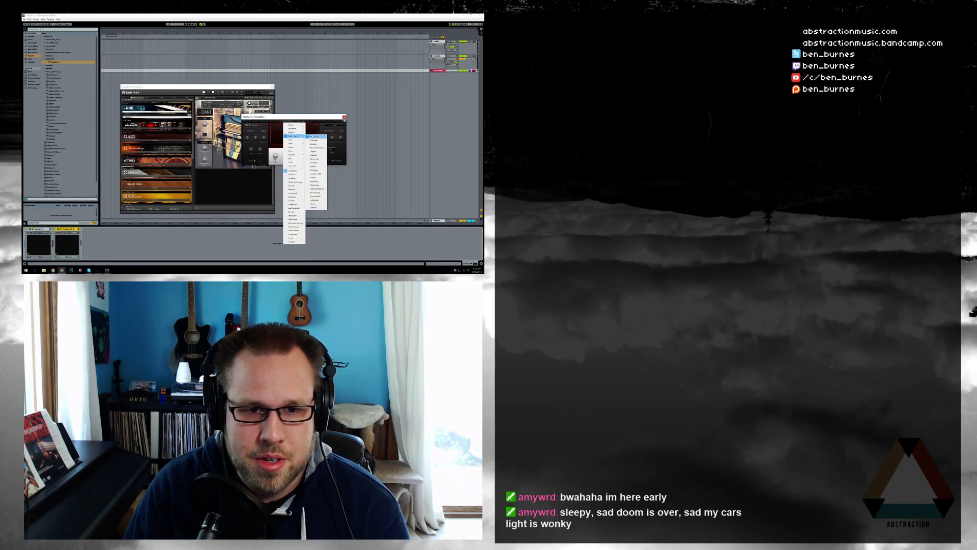
{"action": "left_click", "coordinate": [318, 157]}
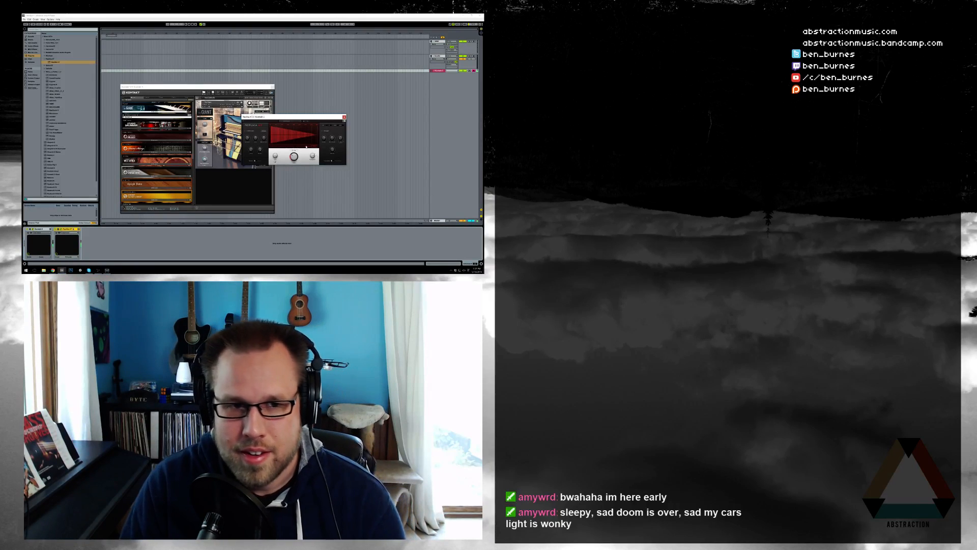
{"action": "left_click", "coordinate": [300, 122]}
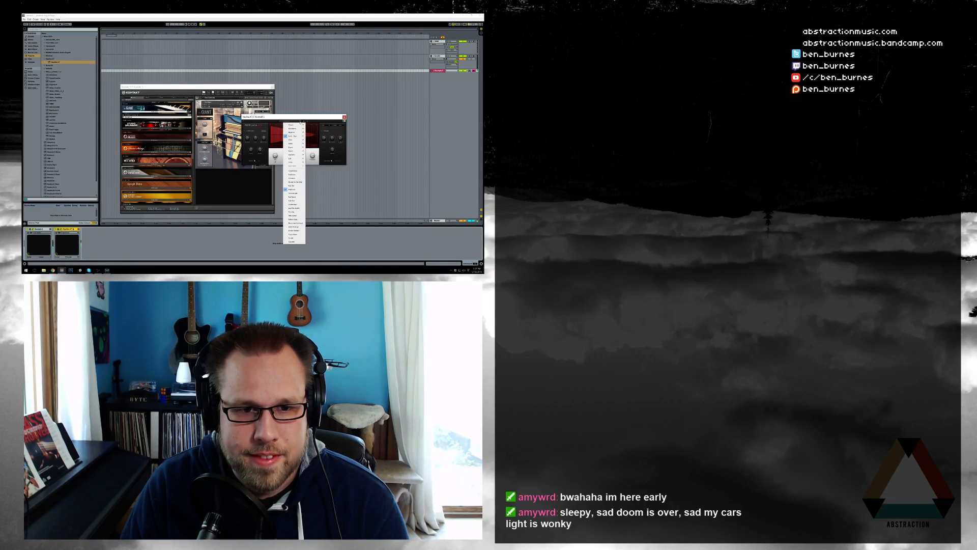
{"action": "mouse_move", "coordinate": [297, 136]}
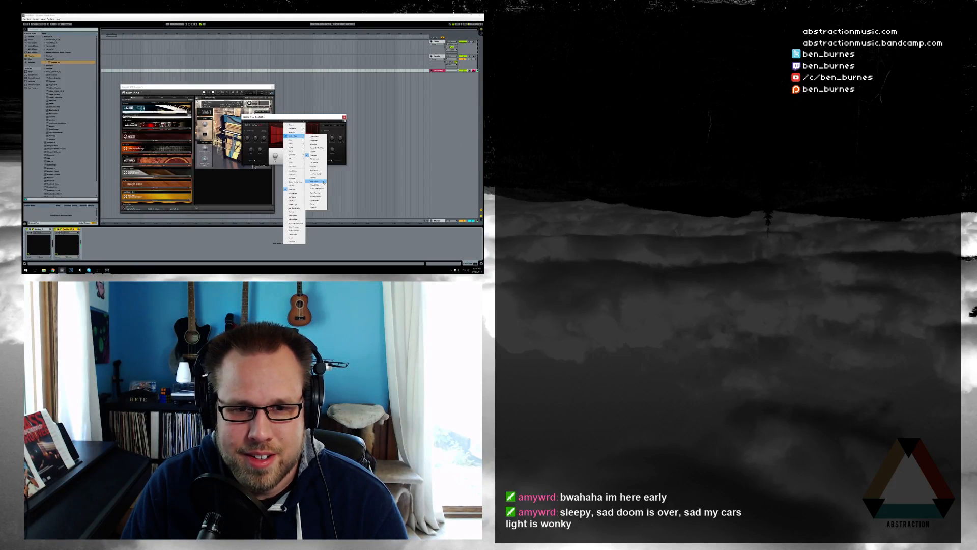
{"action": "left_click", "coordinate": [316, 148]}
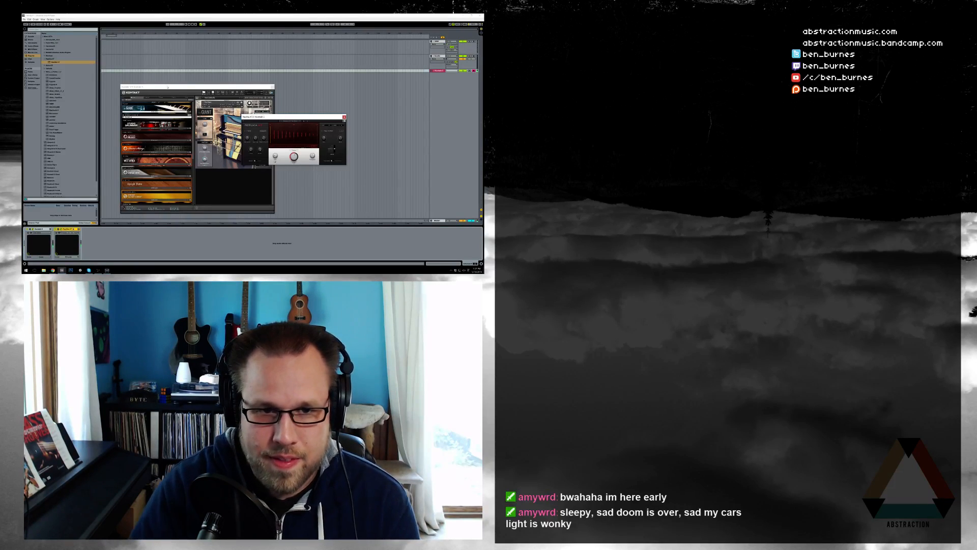
Try presets from other categories in the effect plug-in and finish by loading another preset from the category used first
{"action": "left_click", "coordinate": [302, 120]}
{"action": "mouse_move", "coordinate": [294, 161]}
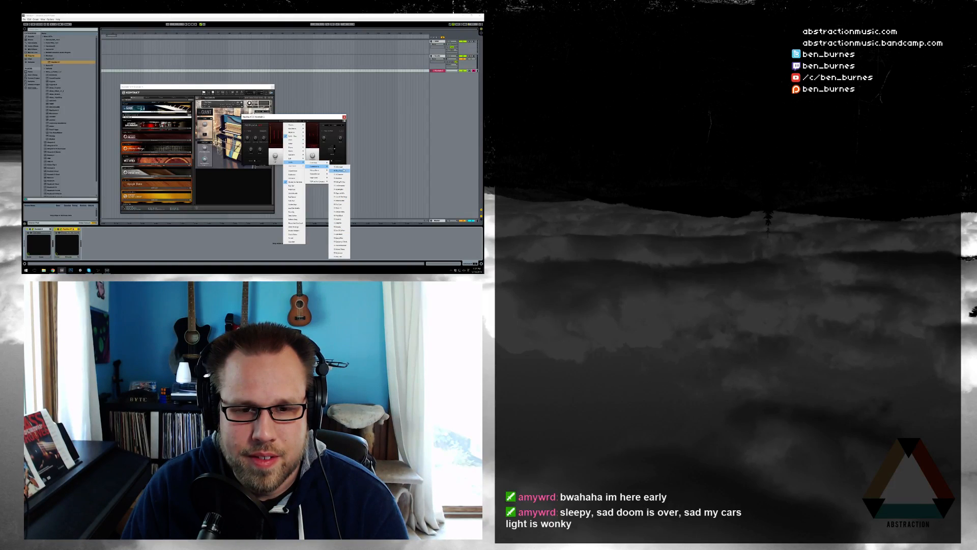
{"action": "left_click", "coordinate": [344, 177]}
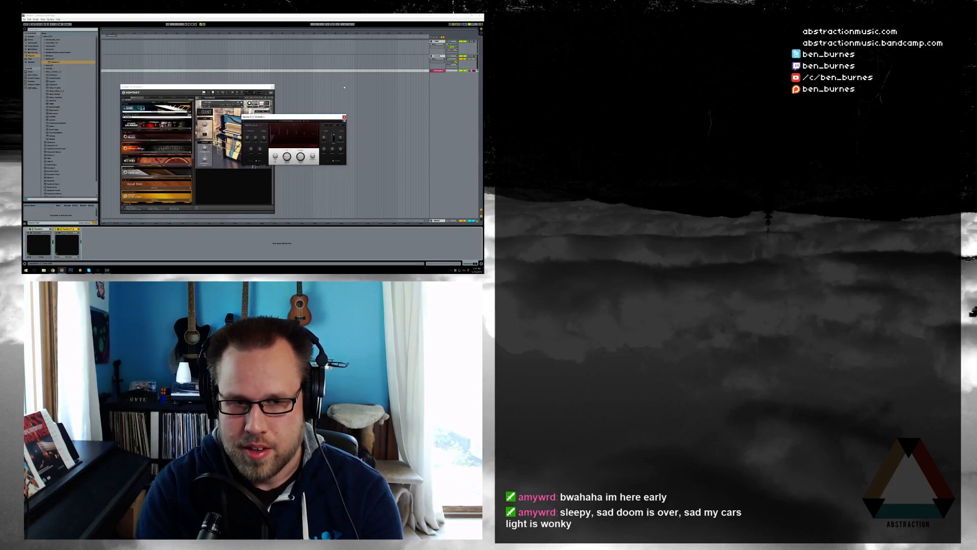
{"action": "left_click", "coordinate": [291, 122]}
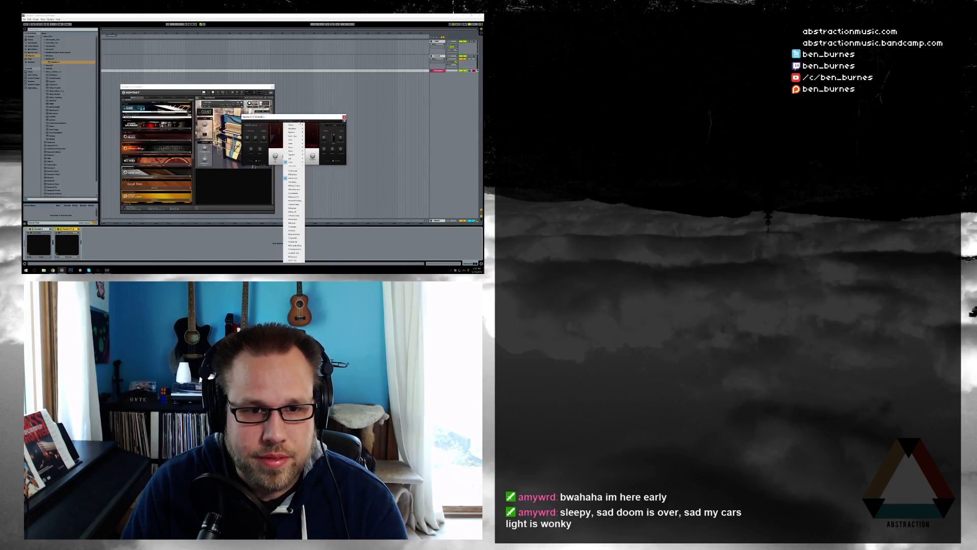
{"action": "mouse_move", "coordinate": [299, 129]}
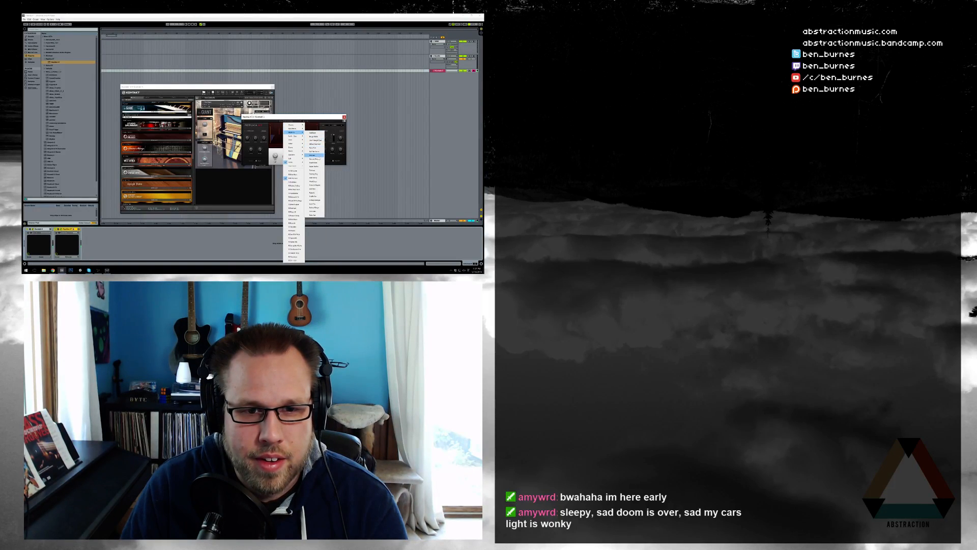
{"action": "left_click", "coordinate": [314, 156]}
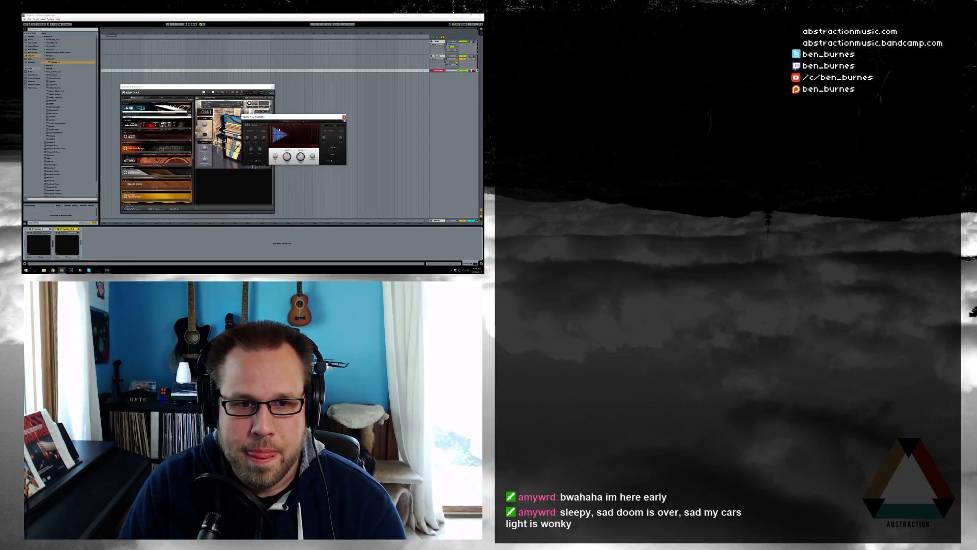
{"action": "left_click", "coordinate": [301, 122]}
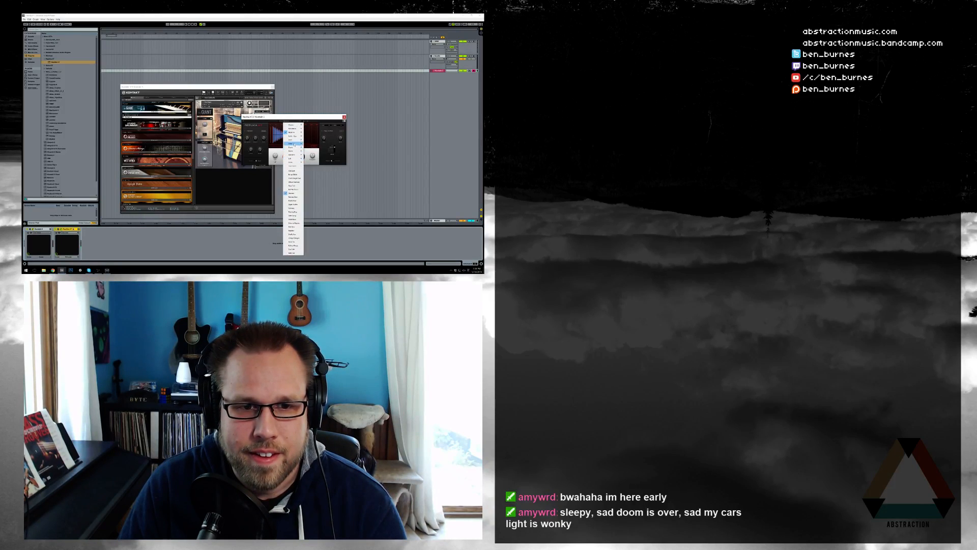
{"action": "mouse_move", "coordinate": [296, 136]}
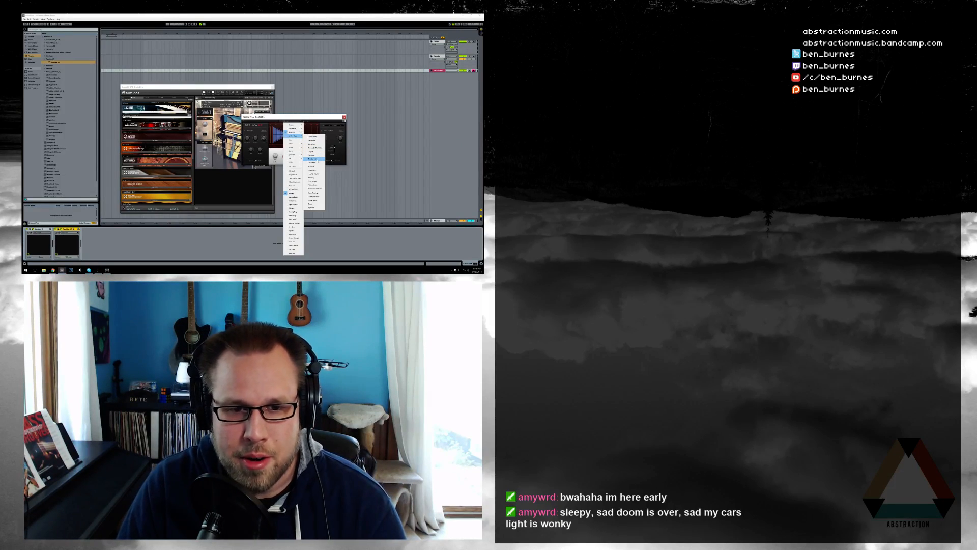
{"action": "left_click", "coordinate": [314, 159]}
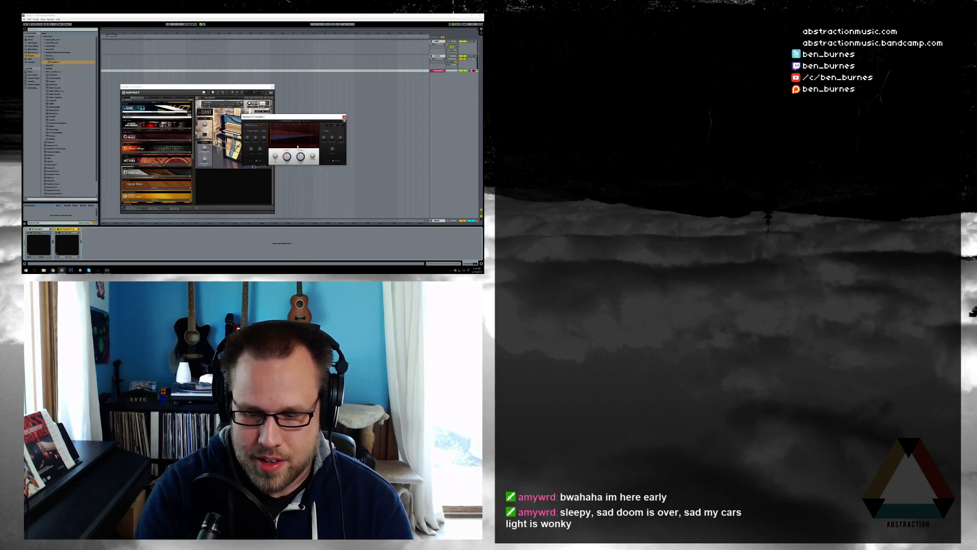
{"action": "key", "text": "alt+Tab"}
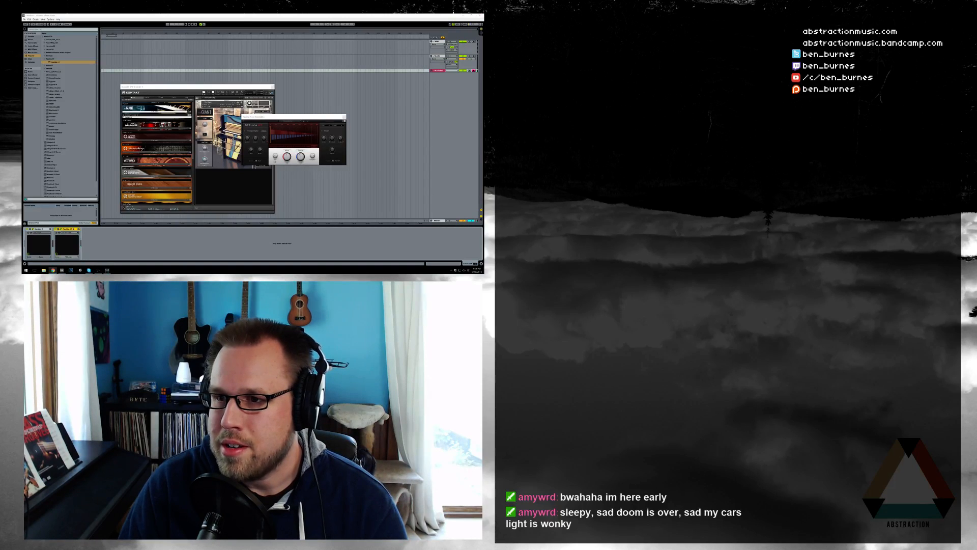
{"action": "key", "text": "alt+Tab"}
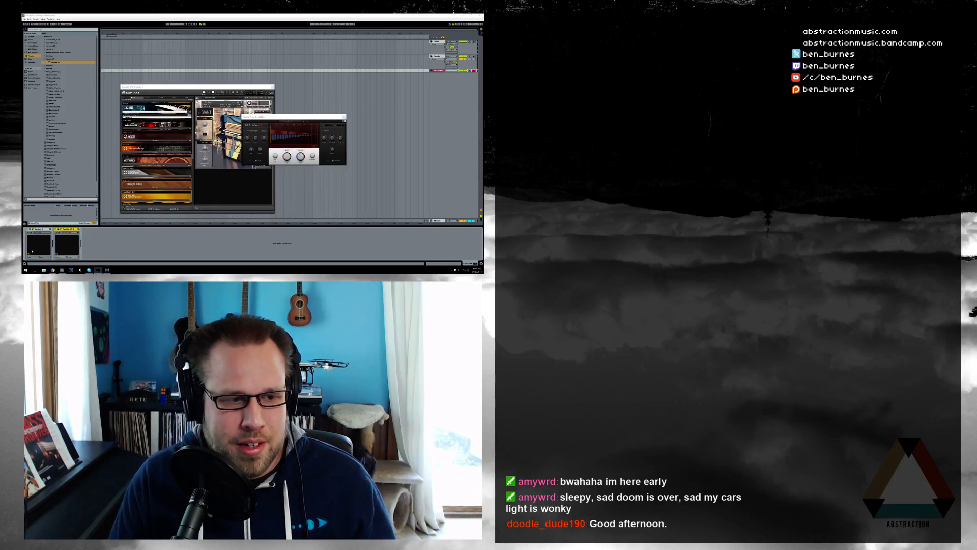
Switch to the web browser, set the countdown timer to 2h 00m 00s, and minimize the browser window
{"action": "left_click", "coordinate": [26, 270]}
{"action": "left_click", "coordinate": [141, 215]}
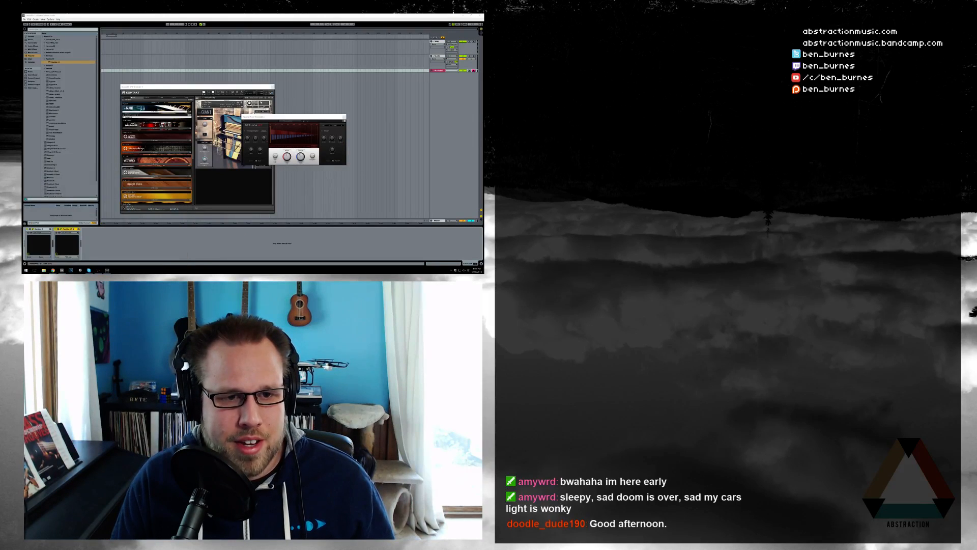
{"action": "left_click", "coordinate": [237, 77]}
{"action": "left_click", "coordinate": [231, 131]}
{"action": "type", "text": "2h 00m 00s"}
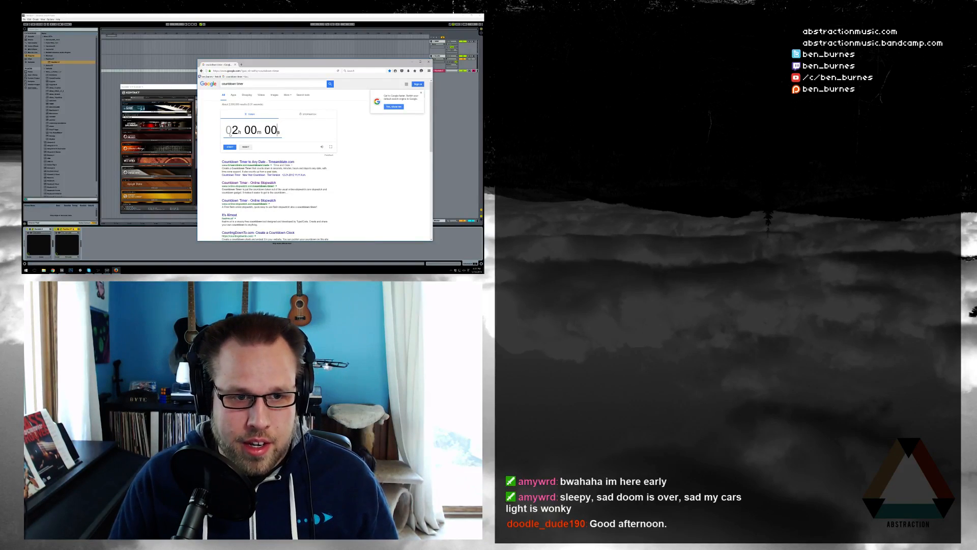
{"action": "left_click", "coordinate": [412, 61]}
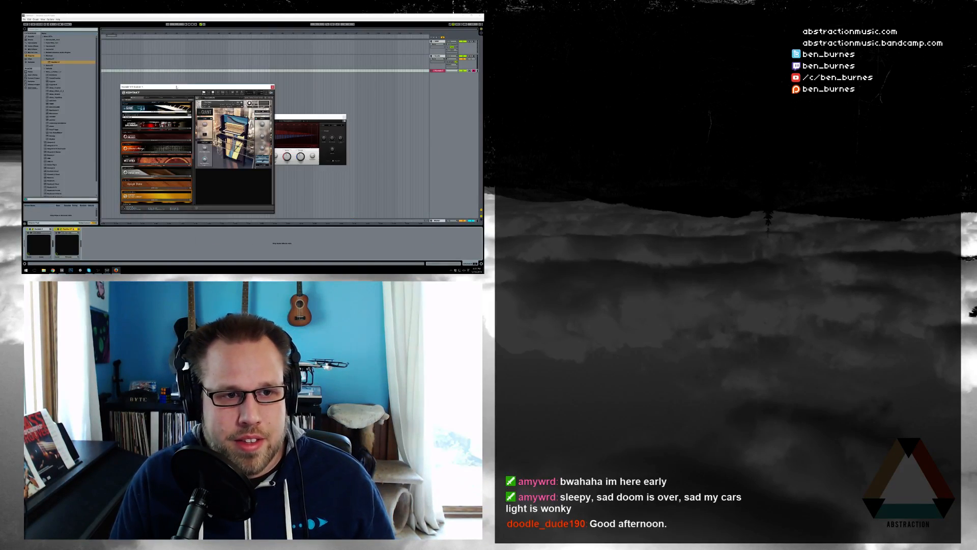
Delete the track that holds the Kontakt piano and its effect plug-in
{"action": "left_click", "coordinate": [439, 71]}
{"action": "key", "text": "Delete"}
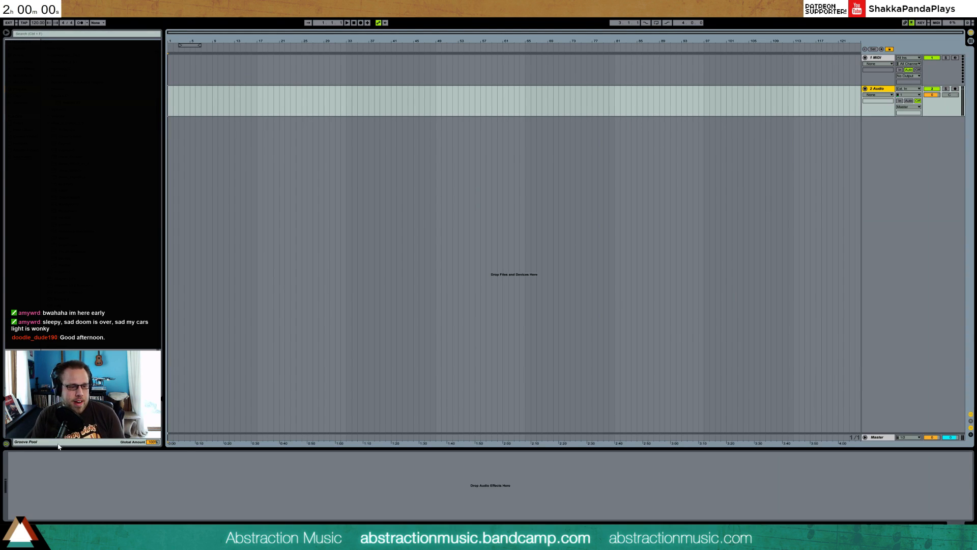
Start the two-hour countdown timer in the web browser and return to Ableton Live
{"action": "left_click", "coordinate": [200, 540]}
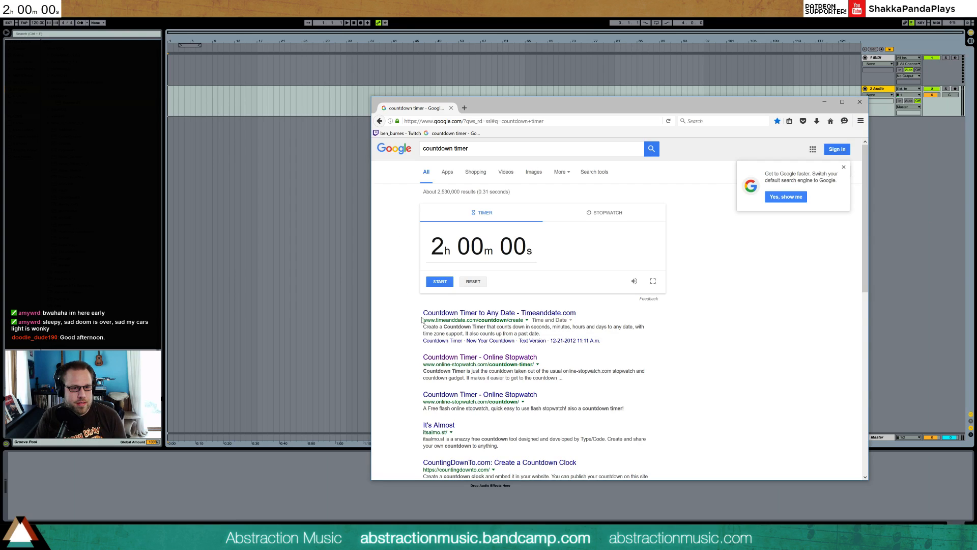
{"action": "left_click", "coordinate": [443, 282]}
{"action": "key", "text": "alt+Tab"}
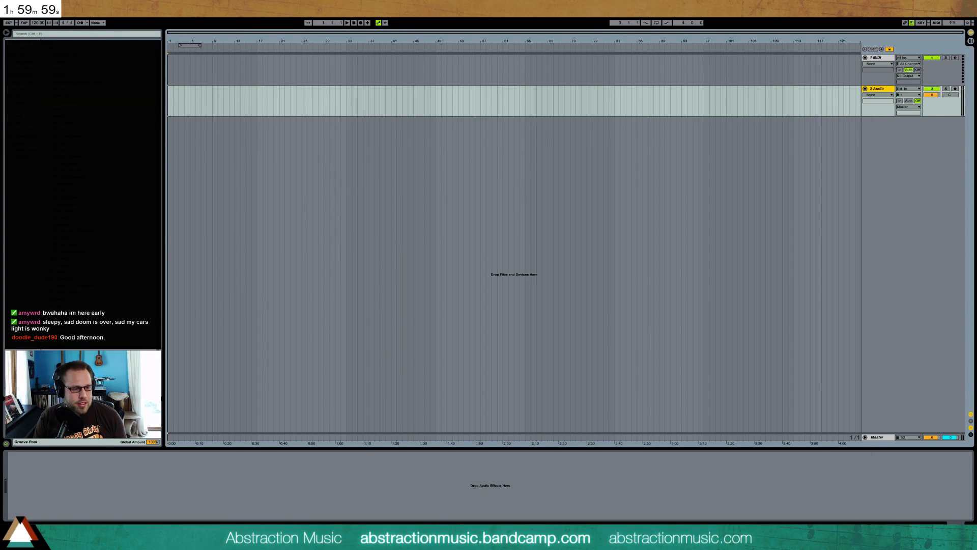
Tap in a tempo by hand, and set the project tempo to 105 BPM
{"action": "left_click", "coordinate": [24, 22]}
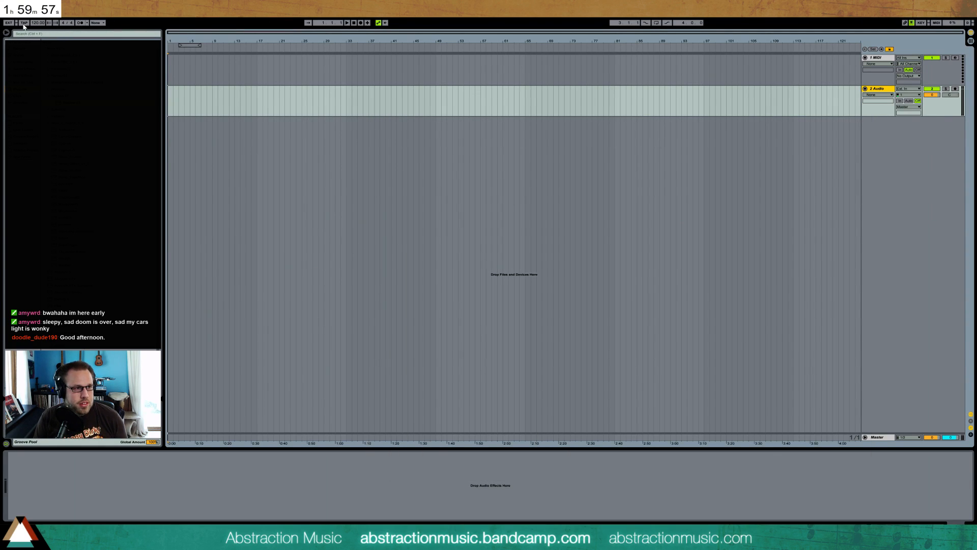
{"action": "left_click", "coordinate": [24, 22]}
{"action": "left_click", "coordinate": [24, 22]}
{"action": "left_click", "coordinate": [24, 24]}
{"action": "left_click", "coordinate": [24, 24]}
{"action": "left_click", "coordinate": [23, 24]}
{"action": "left_click", "coordinate": [23, 24]}
{"action": "type", "text": "105"}
{"action": "key", "text": "Return"}
Add a Kontakt 5 instrument track and load the All Small Epic Percussion instrument into it from Kontakt's file browser
{"action": "left_click", "coordinate": [202, 105]}
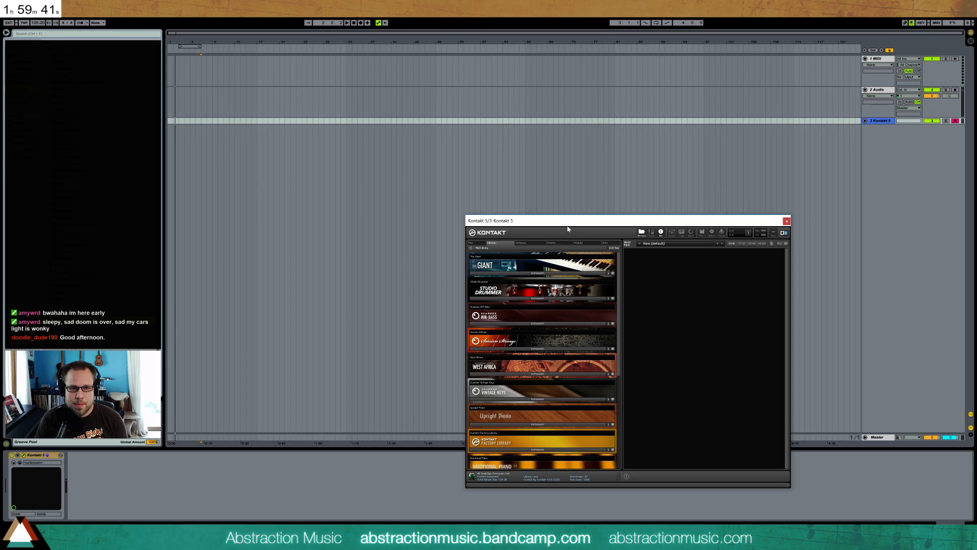
{"action": "left_click", "coordinate": [417, 148]}
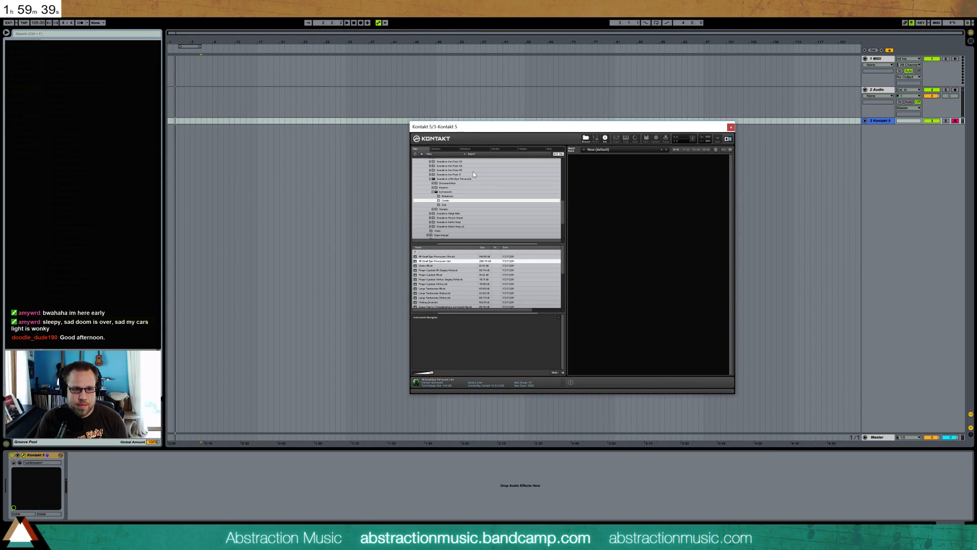
{"action": "double_click", "coordinate": [455, 261]}
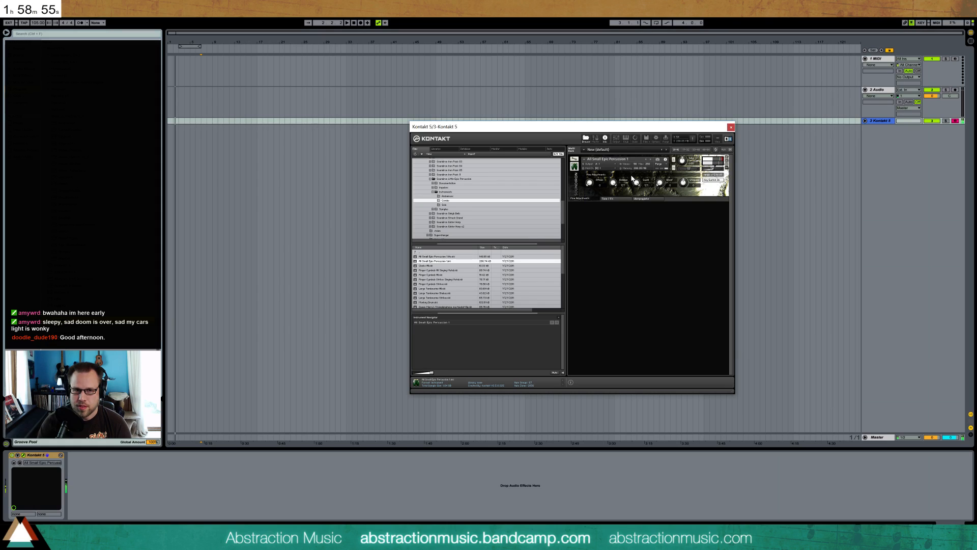
Place the insert position near the start of the Kontakt 5 track and turn on the metronome
{"action": "left_click", "coordinate": [181, 123]}
{"action": "left_click", "coordinate": [81, 22]}
Try recording a short percussion take on the Kontakt 5 track, stop, and delete the recorded clip
{"action": "left_click", "coordinate": [360, 23]}
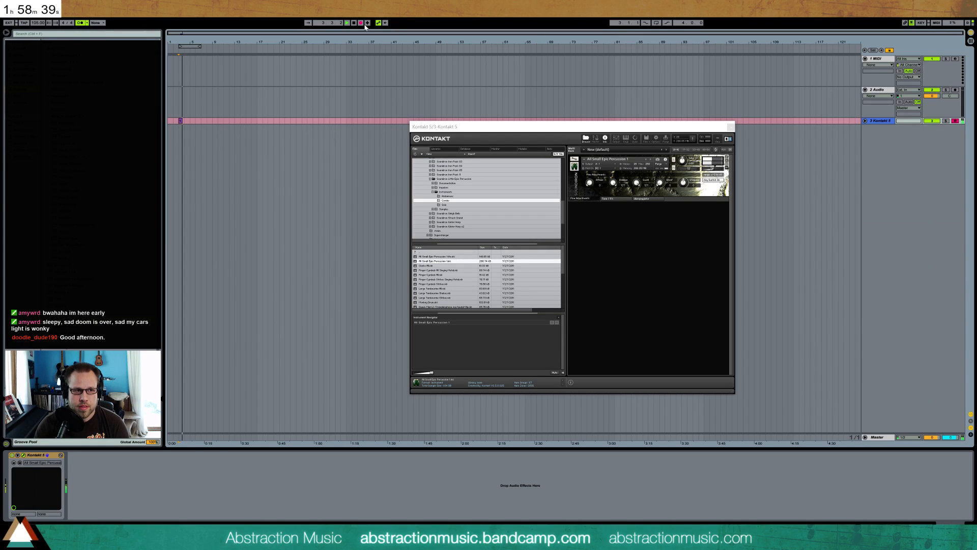
{"action": "left_click", "coordinate": [361, 24]}
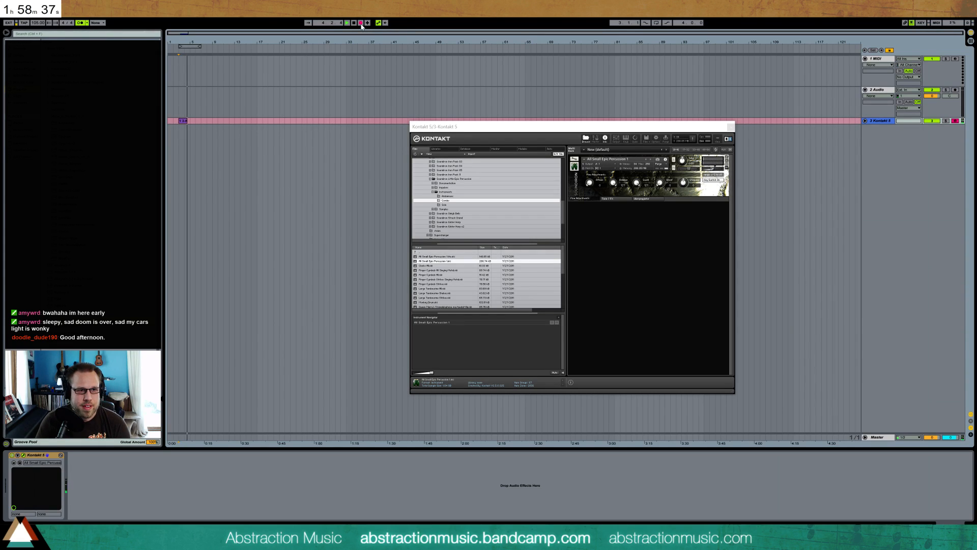
{"action": "key", "text": "space"}
{"action": "left_click", "coordinate": [184, 121]}
{"action": "key", "text": "Delete"}
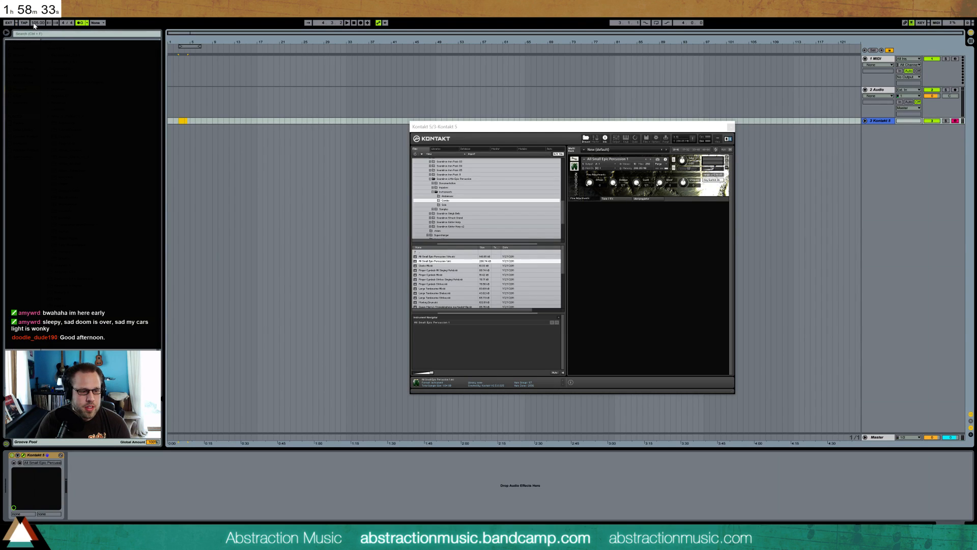
Set the project tempo to 100 BPM
{"action": "left_click", "coordinate": [34, 23]}
{"action": "type", "text": "100"}
{"action": "key", "text": "Return"}
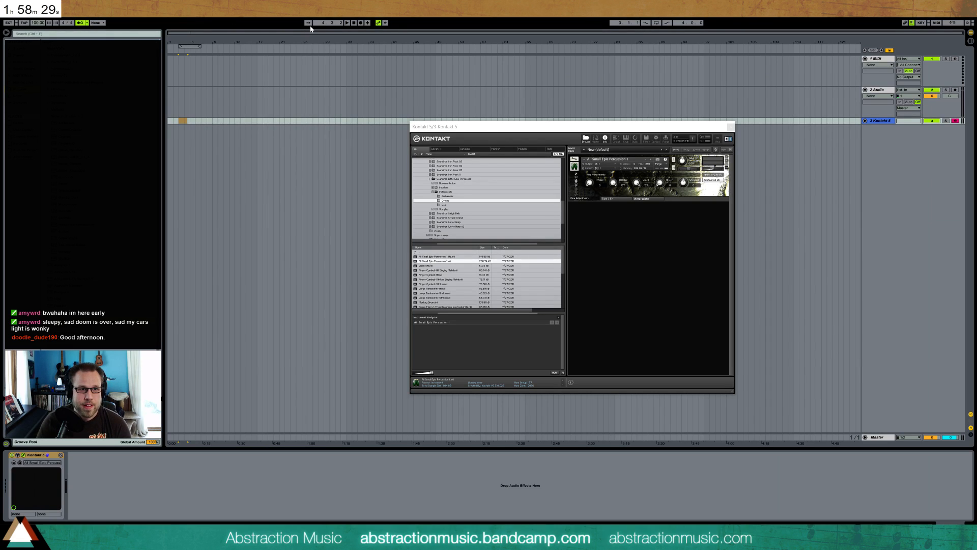
Record a short percussion clip on the Kontakt 5 track, open it for note editing, and clear all its recorded notes
{"action": "left_click", "coordinate": [361, 23]}
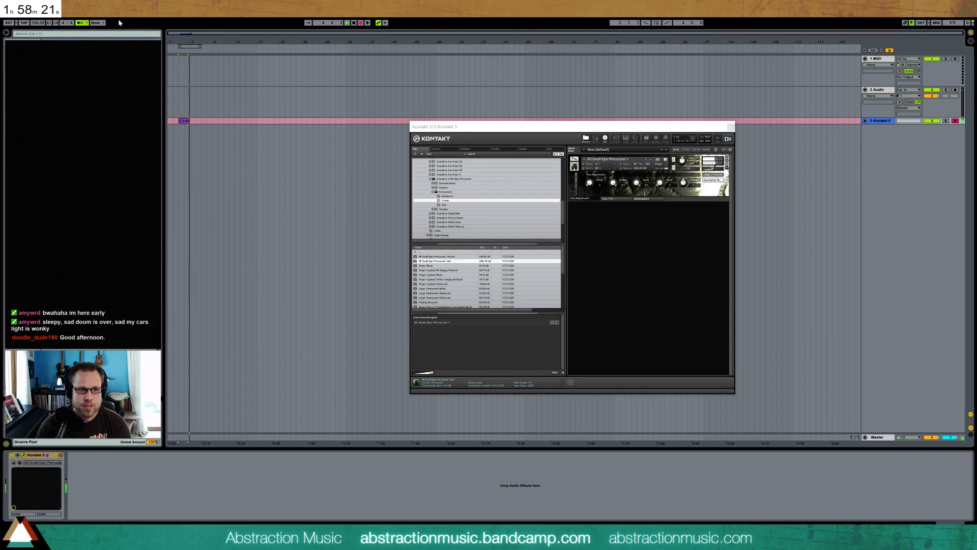
{"action": "key", "text": "space"}
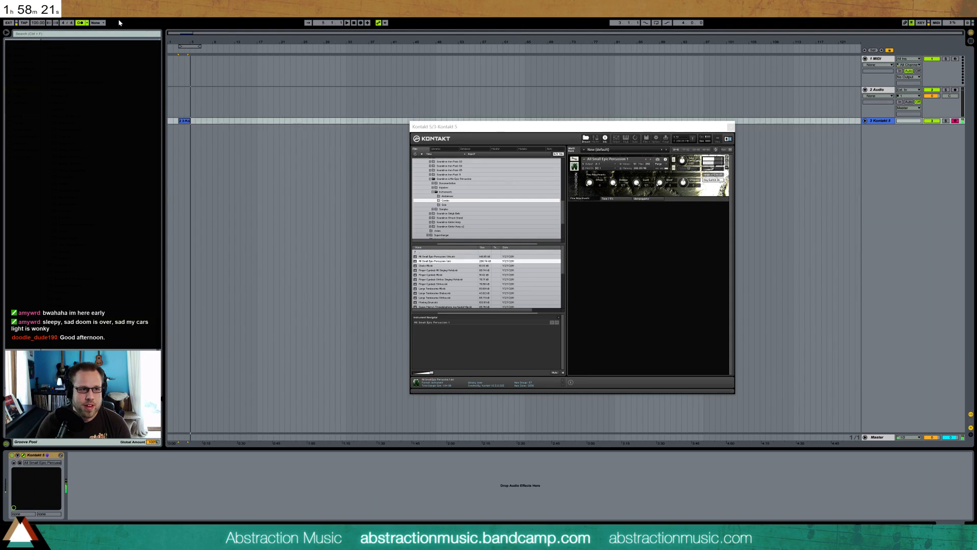
{"action": "double_click", "coordinate": [183, 120]}
{"action": "left_click_drag", "start_coordinate": [714, 128], "coordinate": [814, 42]}
{"action": "left_click_drag", "start_coordinate": [952, 361], "coordinate": [163, 330]}
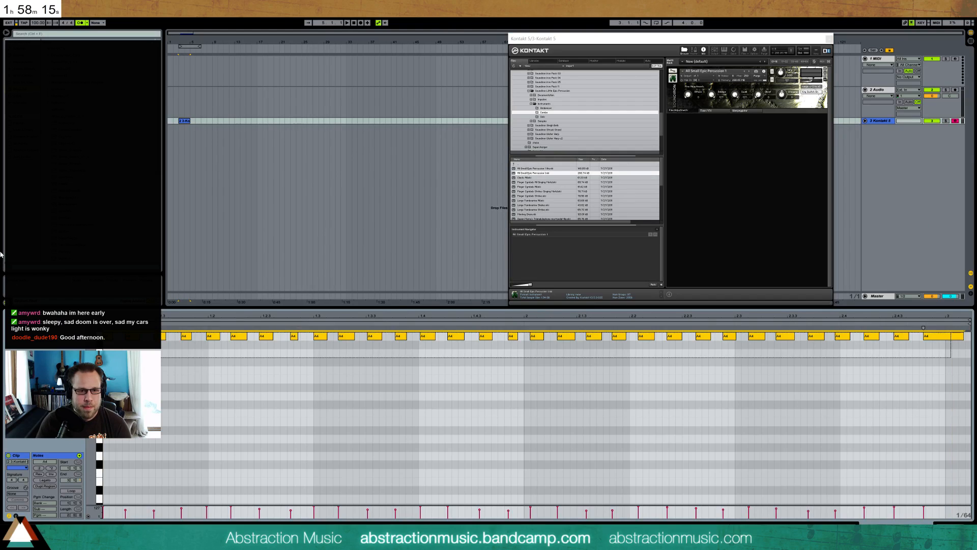
{"action": "key", "text": "Delete"}
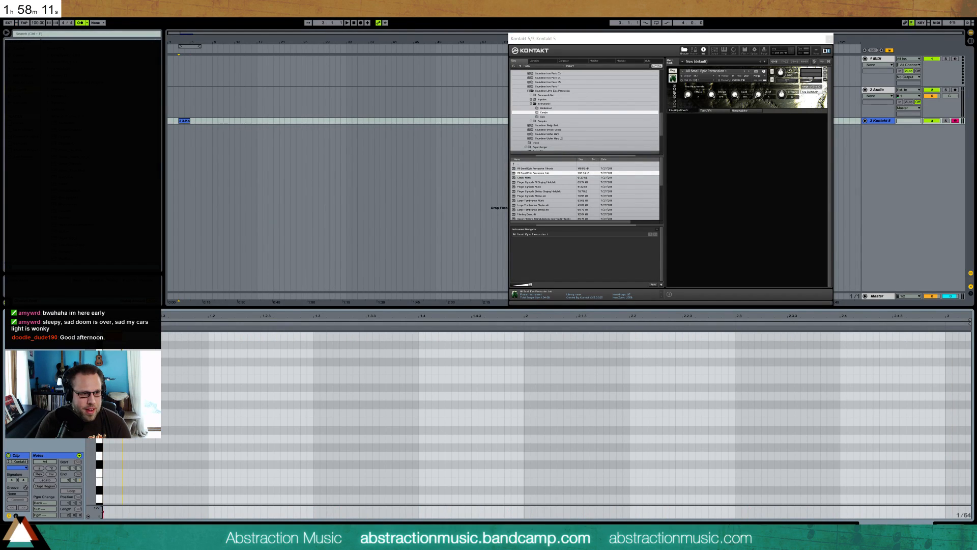
Step-enter four sixteenth-note A4 hits at the start of the emptied Kontakt 5 clip
{"action": "key", "text": "Right"}
{"action": "key", "text": "Right"}
{"action": "key", "text": "Right"}
{"action": "key", "text": "Right"}
{"action": "key", "text": "Right"}
{"action": "key", "text": "Right"}
{"action": "key", "text": "Right"}
{"action": "key", "text": "Right"}
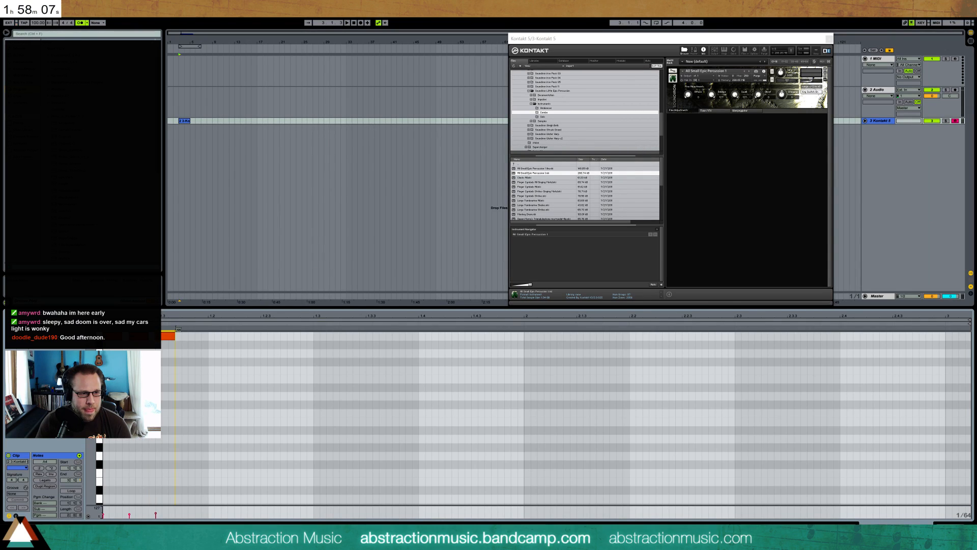
{"action": "key", "text": "Right"}
{"action": "key", "text": "Right"}
{"action": "key", "text": "Right"}
{"action": "key", "text": "Right"}
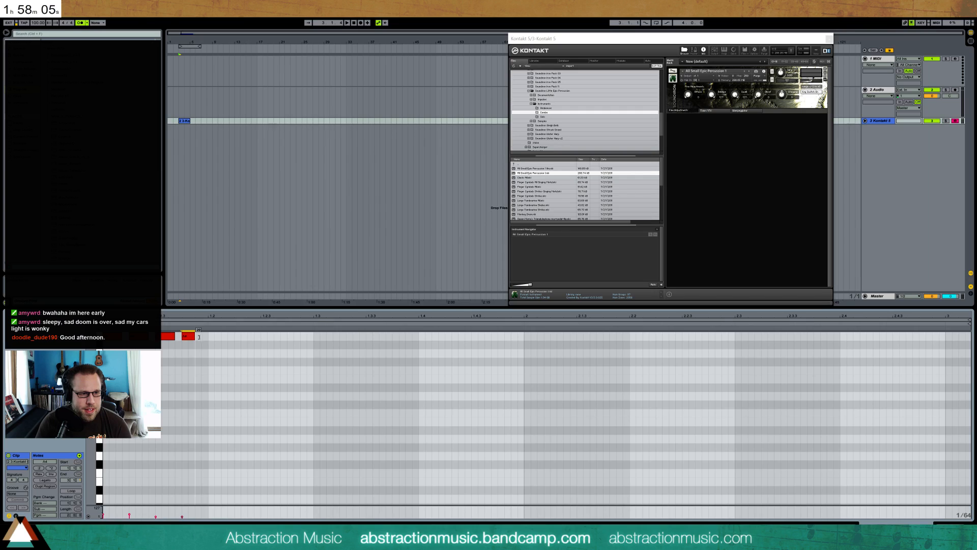
Build one full bar of A4 sixteenths by duplicating the four notes, accenting the fifth, and duplicating the resulting eight
{"action": "left_click_drag", "start_coordinate": [209, 337], "coordinate": [140, 333]}
{"action": "key", "text": "ctrl+d"}
{"action": "left_click", "coordinate": [212, 368]}
{"action": "left_click_drag", "start_coordinate": [219, 337], "coordinate": [244, 329]}
{"action": "left_click_drag", "start_coordinate": [313, 347], "coordinate": [109, 334]}
{"action": "key", "text": "ctrl+d"}
Play back the A4 pattern and duplicate all its notes into the second bar
{"action": "key", "text": "space"}
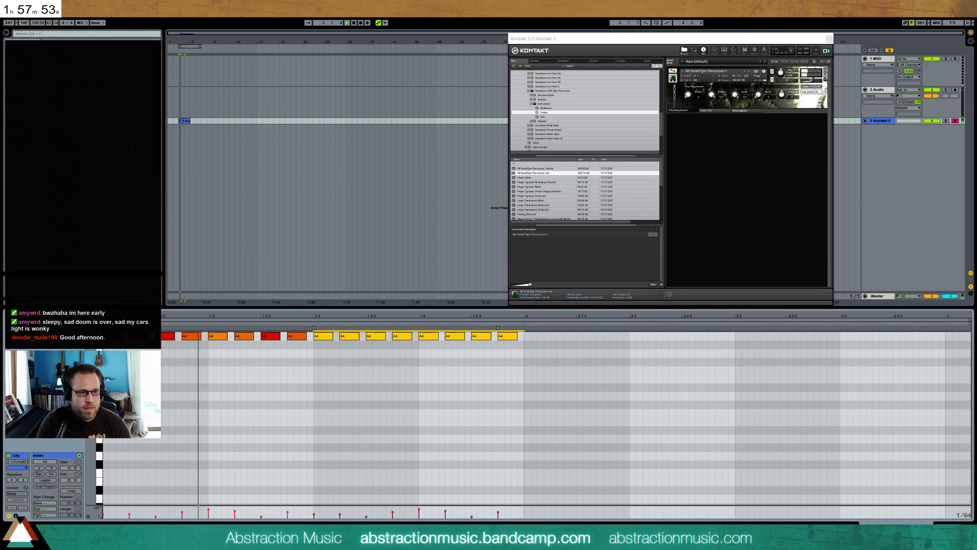
{"action": "key", "text": "space"}
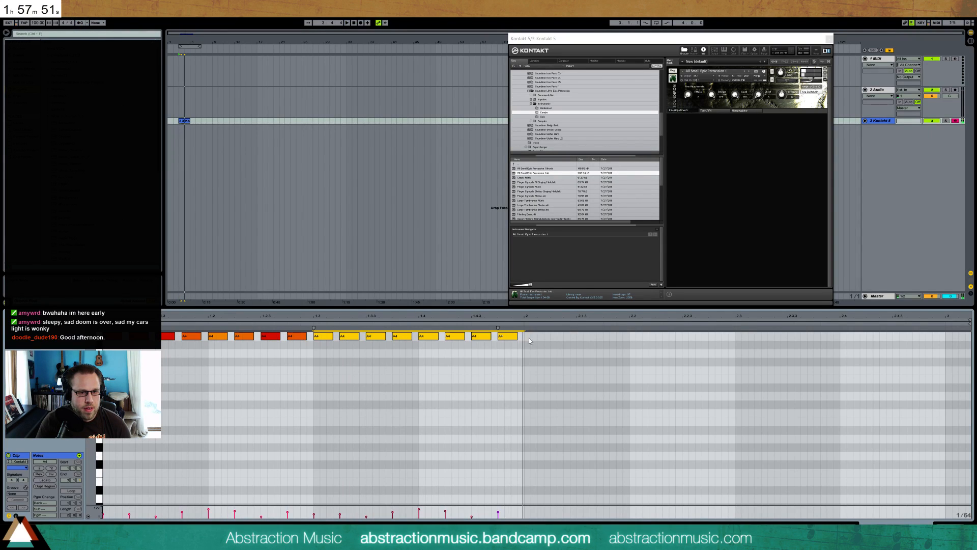
{"action": "left_click", "coordinate": [527, 338]}
{"action": "key", "text": "ctrl+a"}
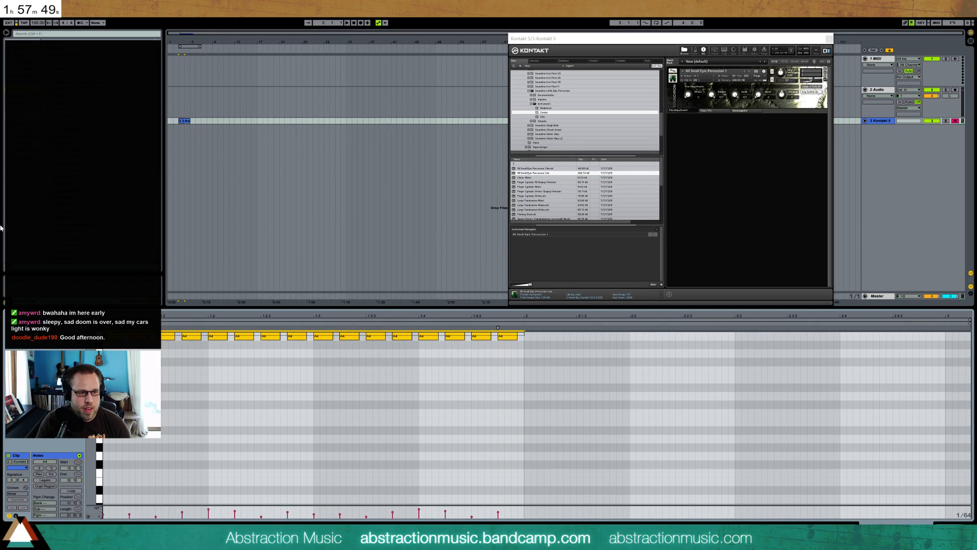
{"action": "key", "text": "ctrl+d"}
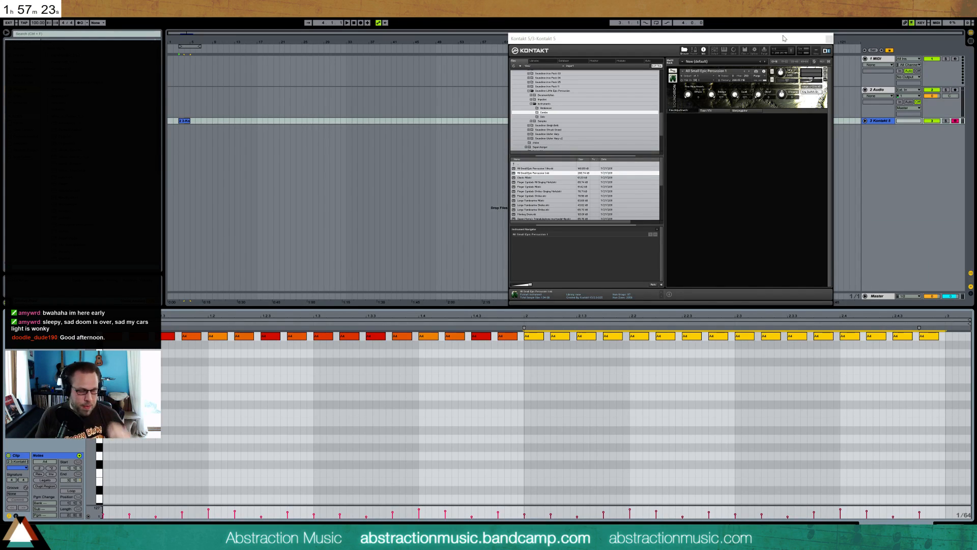
Raise the velocities of selected A4 notes in the first bar to add accents
{"action": "left_click", "coordinate": [235, 356]}
{"action": "left_click_drag", "start_coordinate": [239, 337], "coordinate": [239, 328]}
{"action": "left_click_drag", "start_coordinate": [397, 336], "coordinate": [397, 326]}
{"action": "left_click", "coordinate": [430, 336]}
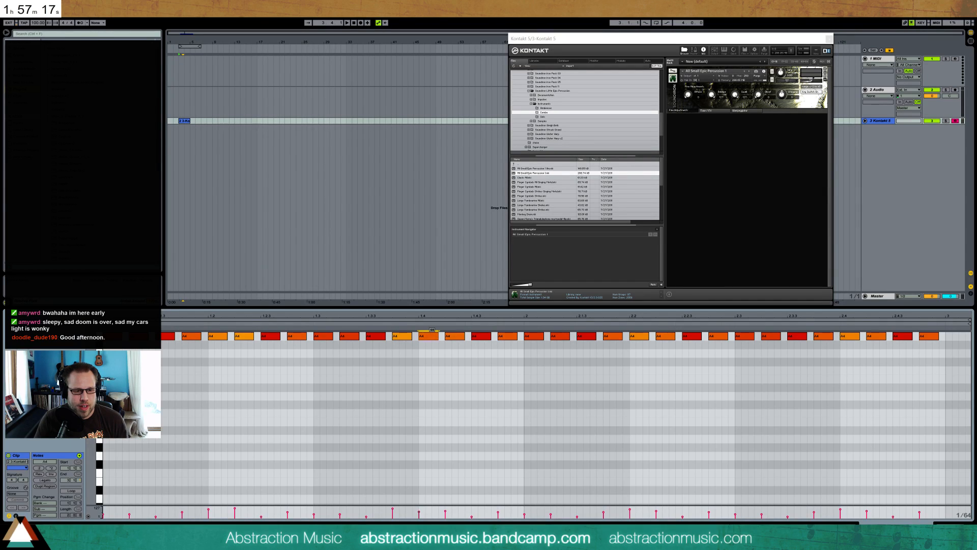
{"action": "left_click", "coordinate": [451, 339]}
{"action": "left_click_drag", "start_coordinate": [450, 333], "coordinate": [450, 328]}
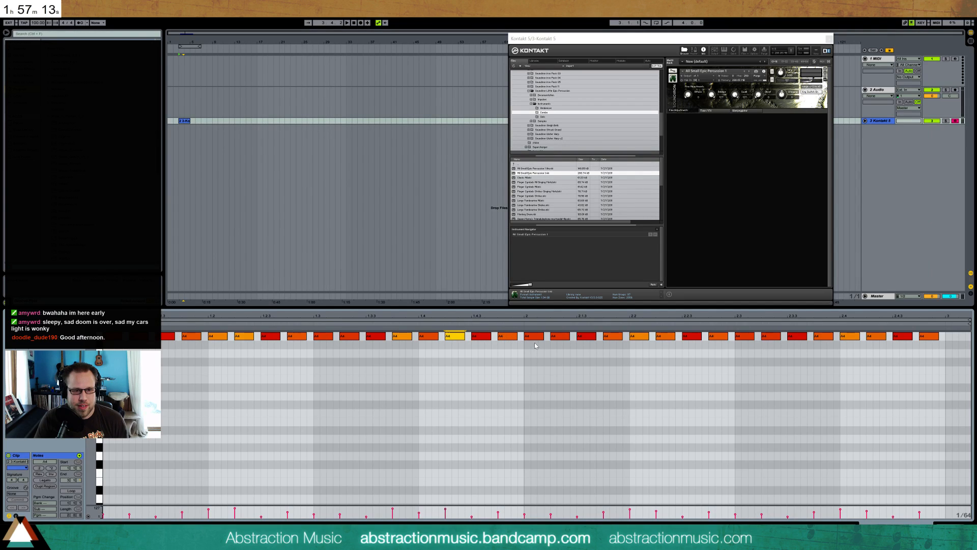
Vary the velocities of individual A4 notes in the second bar
{"action": "left_click_drag", "start_coordinate": [557, 336], "coordinate": [557, 321]}
{"action": "left_click", "coordinate": [640, 336]}
{"action": "left_click_drag", "start_coordinate": [643, 338], "coordinate": [642, 333]}
{"action": "left_click", "coordinate": [664, 335]}
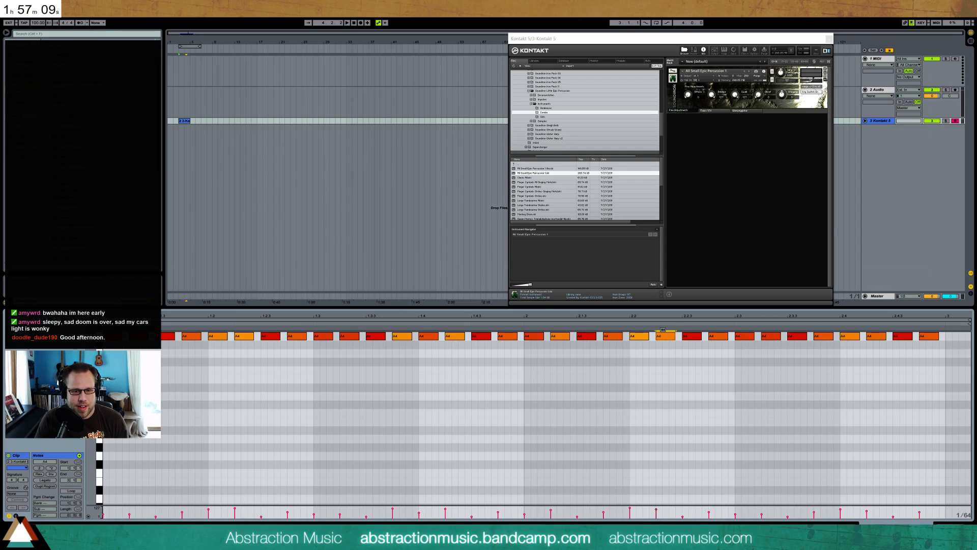
{"action": "left_click", "coordinate": [793, 335]}
{"action": "left_click_drag", "start_coordinate": [793, 335], "coordinate": [900, 342]}
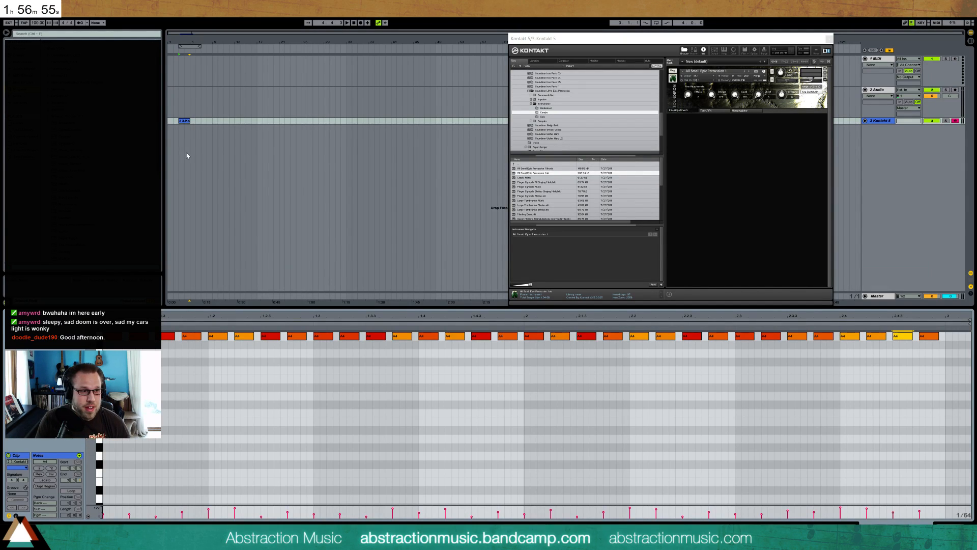
Loop the Kontakt 5 clip, enlarge the arrangement area with the plug-in window moved aside, and play the loop
{"action": "left_click", "coordinate": [187, 124]}
{"action": "key", "text": "ctrl+l"}
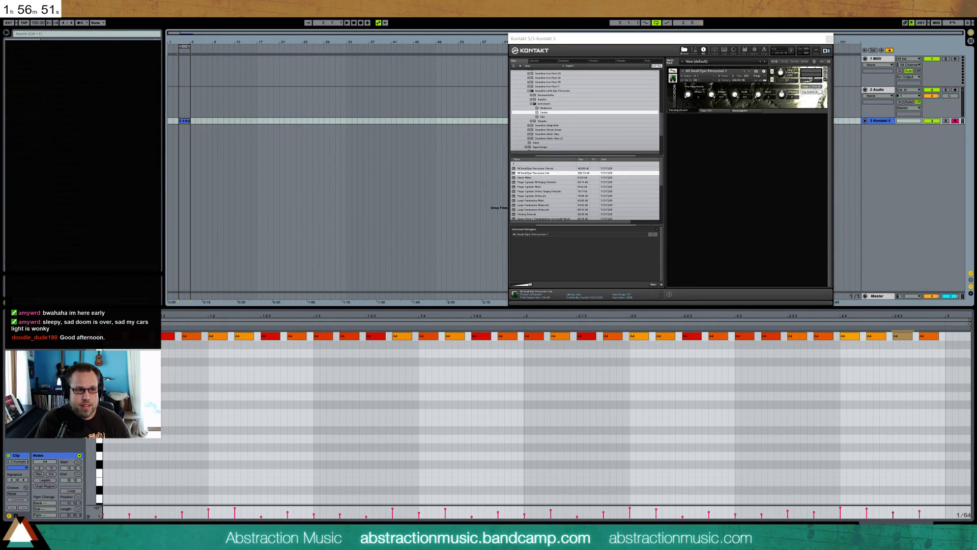
{"action": "left_click_drag", "start_coordinate": [764, 38], "coordinate": [858, 41]}
{"action": "left_click_drag", "start_coordinate": [399, 308], "coordinate": [390, 385]}
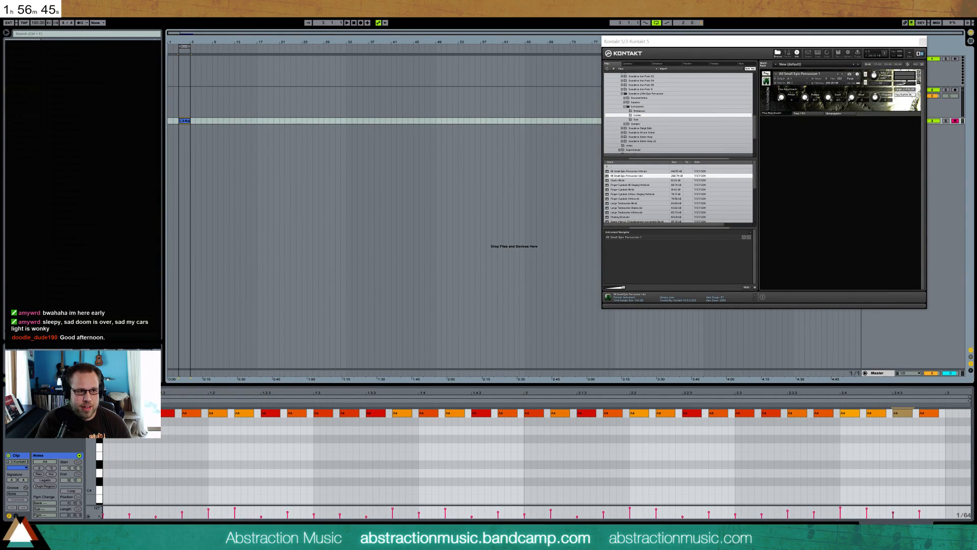
{"action": "key", "text": "space"}
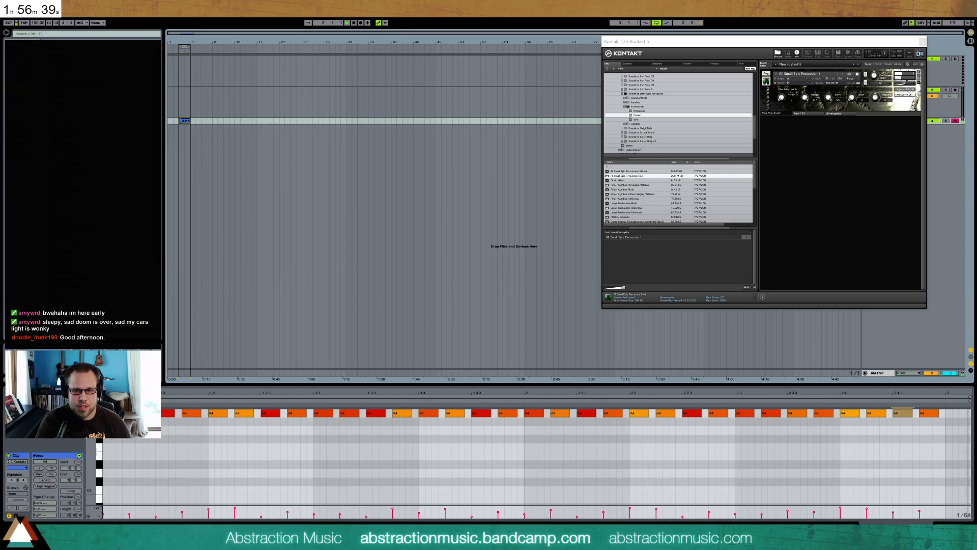
{"action": "key", "text": "space"}
Trim the end of the Kontakt 5 clip and its loop back to the start of bar 4, and audition it
{"action": "left_click_drag", "start_coordinate": [184, 42], "coordinate": [184, 102]}
{"action": "left_click_drag", "start_coordinate": [335, 51], "coordinate": [421, 53]}
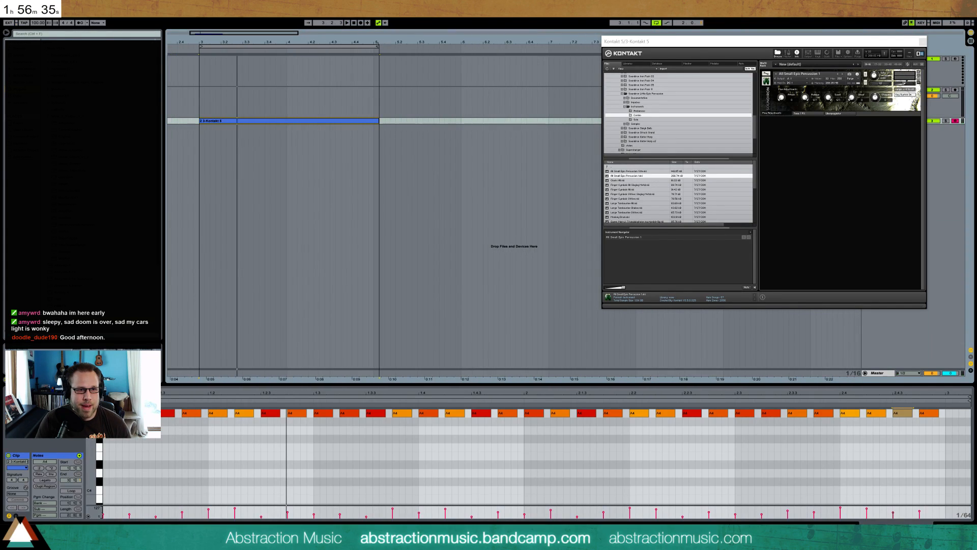
{"action": "left_click", "coordinate": [379, 81]}
{"action": "left_click_drag", "start_coordinate": [380, 125], "coordinate": [373, 123]}
{"action": "key", "text": "space"}
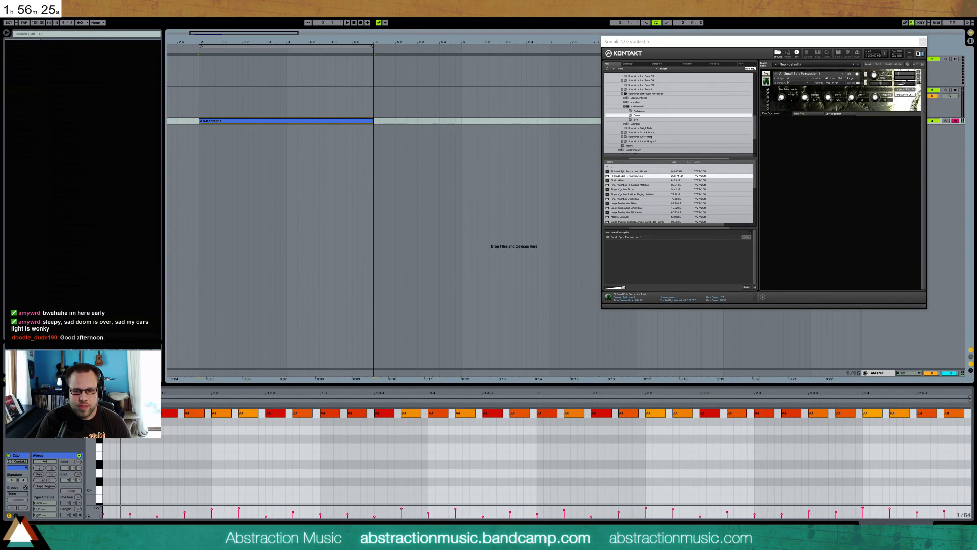
Open the percussion instrument's Tone/FX page in Kontakt and check the effect bypass and the list of available effects
{"action": "scroll", "coordinate": [532, 457], "scroll_direction": "up", "scroll_amount": 3}
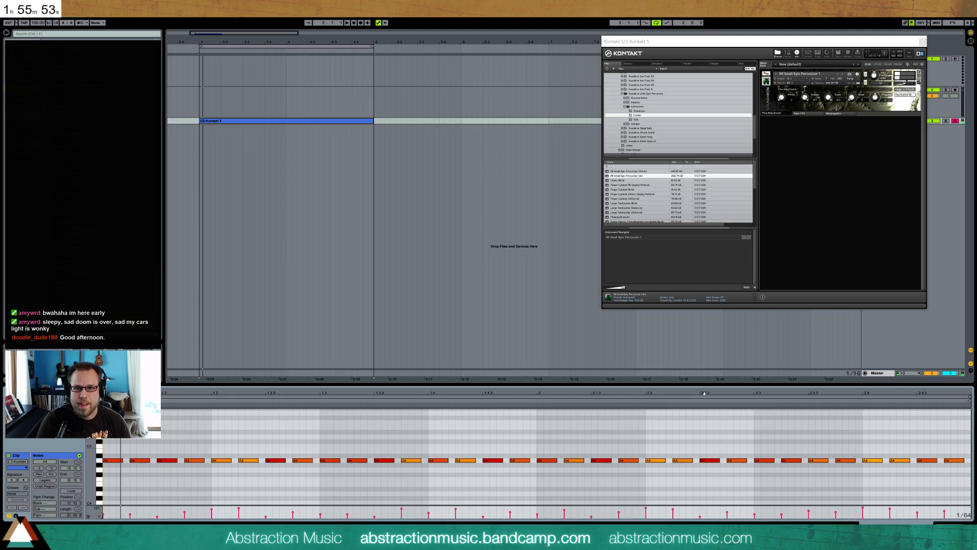
{"action": "left_click", "coordinate": [799, 113]}
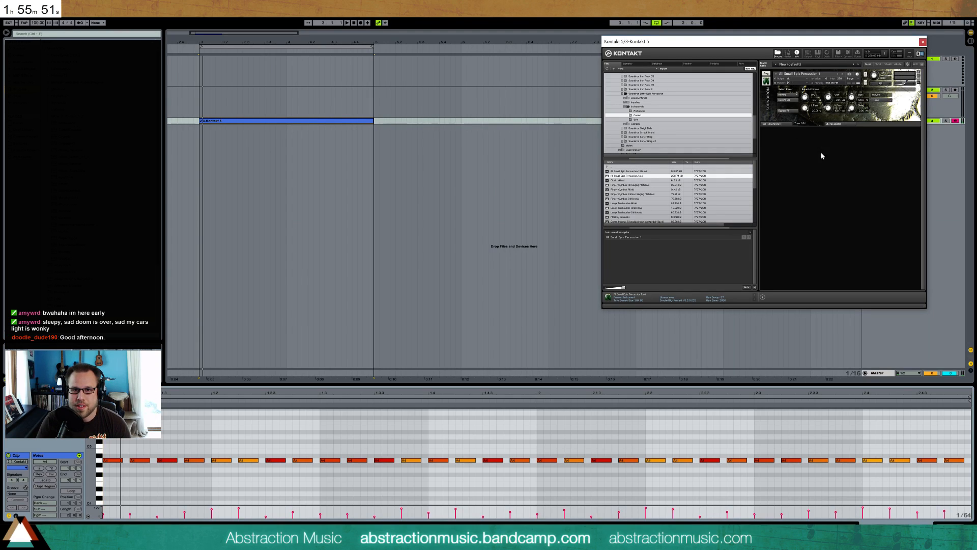
{"action": "left_click", "coordinate": [791, 102]}
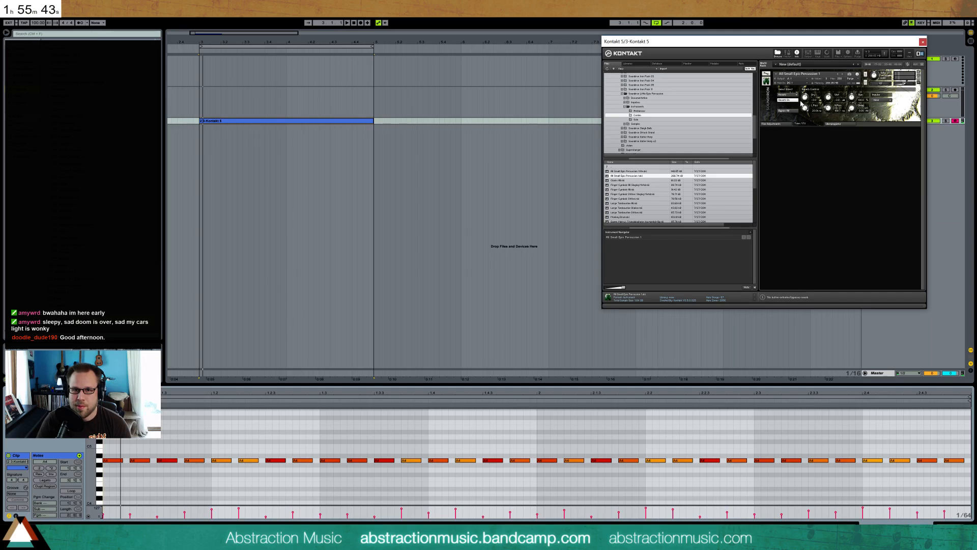
{"action": "left_click", "coordinate": [795, 100]}
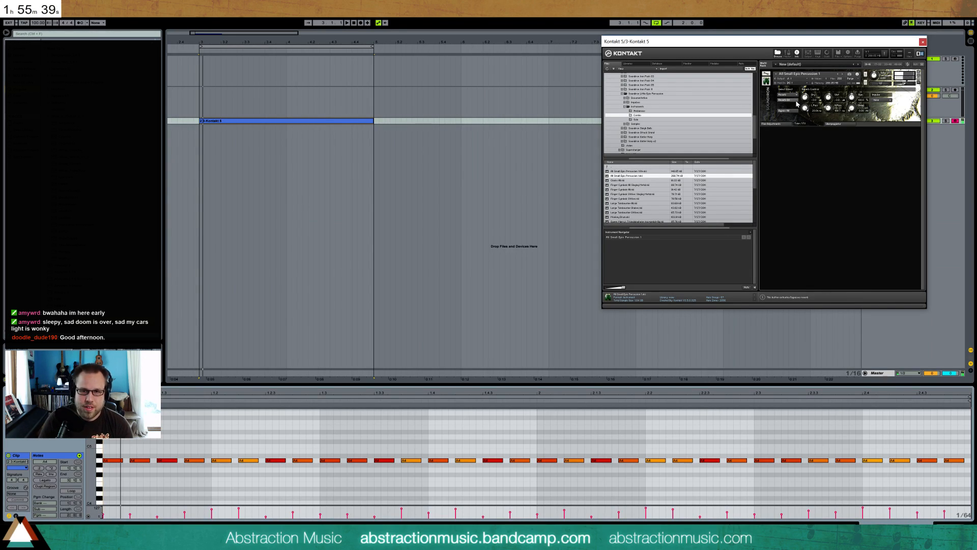
{"action": "left_click", "coordinate": [794, 96]}
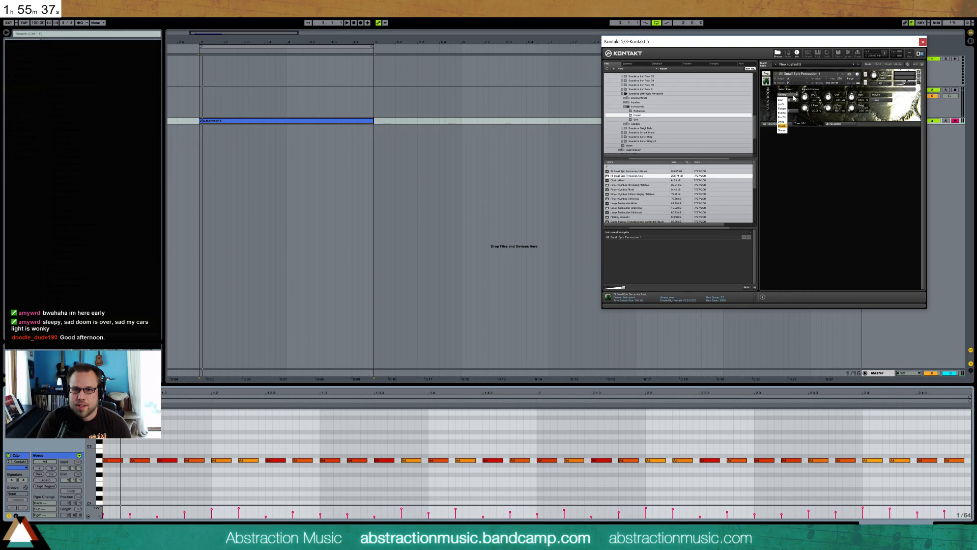
{"action": "left_click", "coordinate": [798, 129]}
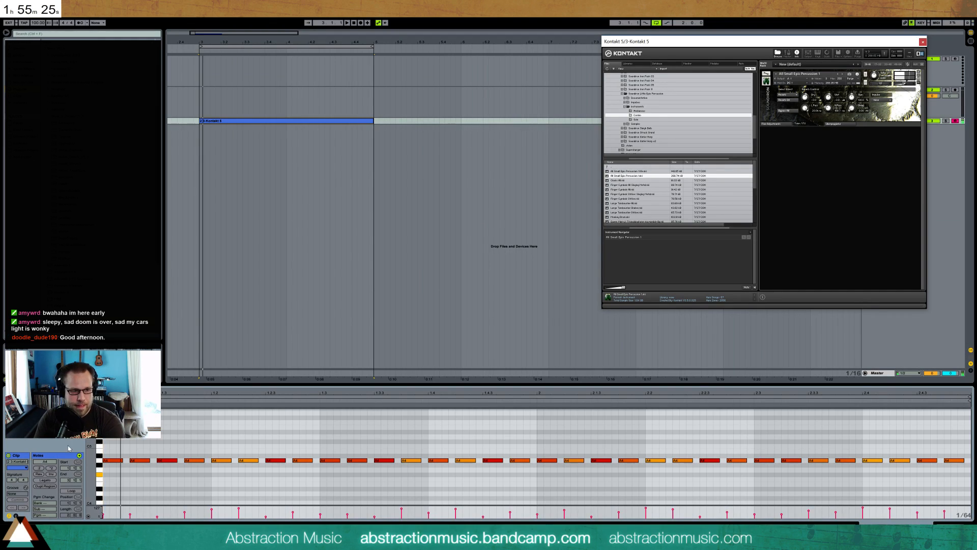
Add two F#4 notes on the first and third sixteenths of the clip and adjust the second one's velocity
{"action": "double_click", "coordinate": [106, 475]}
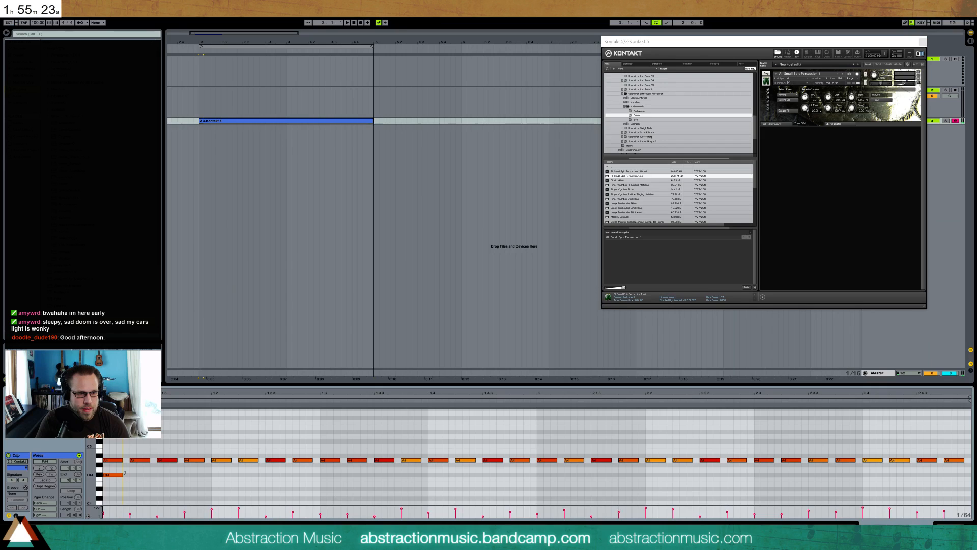
{"action": "double_click", "coordinate": [160, 474]}
{"action": "left_click", "coordinate": [177, 489]}
{"action": "left_click_drag", "start_coordinate": [177, 489], "coordinate": [177, 499]}
{"action": "left_click", "coordinate": [209, 470]}
Duplicate the F#4 note pair across both bars, undo the surplus copy, and play back the combined pattern
{"action": "left_click", "coordinate": [99, 475]}
{"action": "key", "text": "ctrl+d"}
{"action": "key", "text": "ctrl+d"}
{"action": "key", "text": "ctrl+d"}
{"action": "key", "text": "ctrl+d"}
{"action": "key", "text": "ctrl+d"}
{"action": "key", "text": "ctrl+d"}
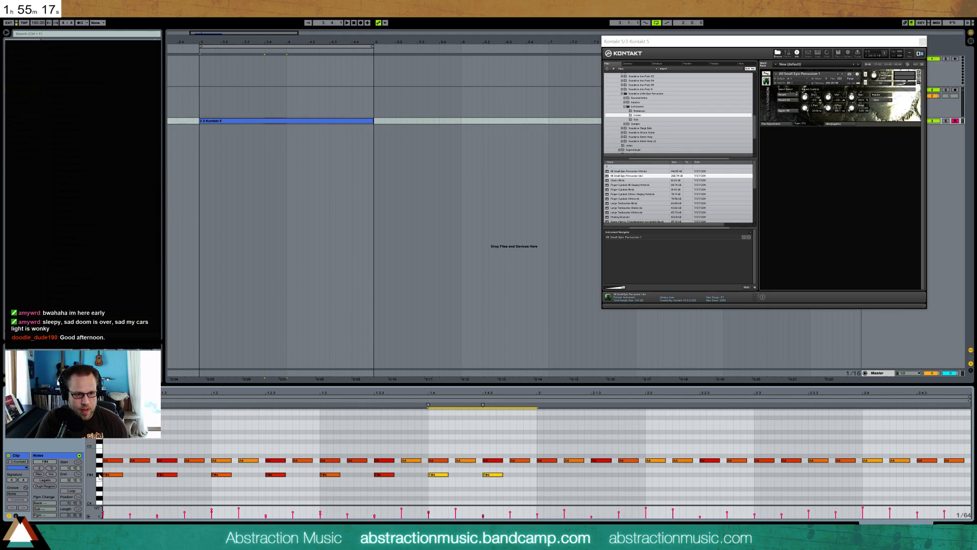
{"action": "key", "text": "ctrl+d"}
{"action": "key", "text": "ctrl+d"}
{"action": "key", "text": "ctrl+z"}
{"action": "key", "text": "space"}
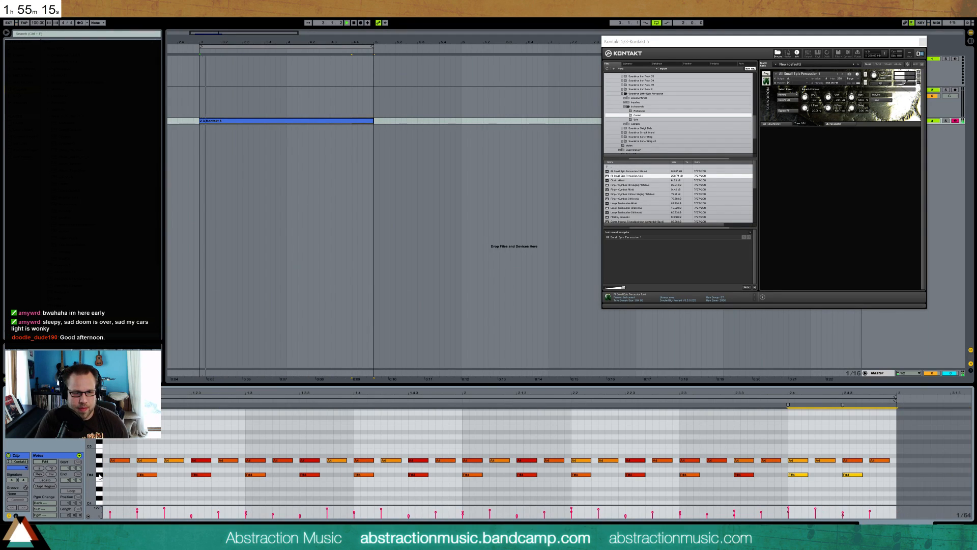
{"action": "left_click_drag", "start_coordinate": [198, 395], "coordinate": [261, 392]}
{"action": "key", "text": "space"}
Add F#4 hits ending beats 2 and 4 of the first bar, plus a rapid fill of short hits ending the second bar
{"action": "double_click", "coordinate": [478, 474]}
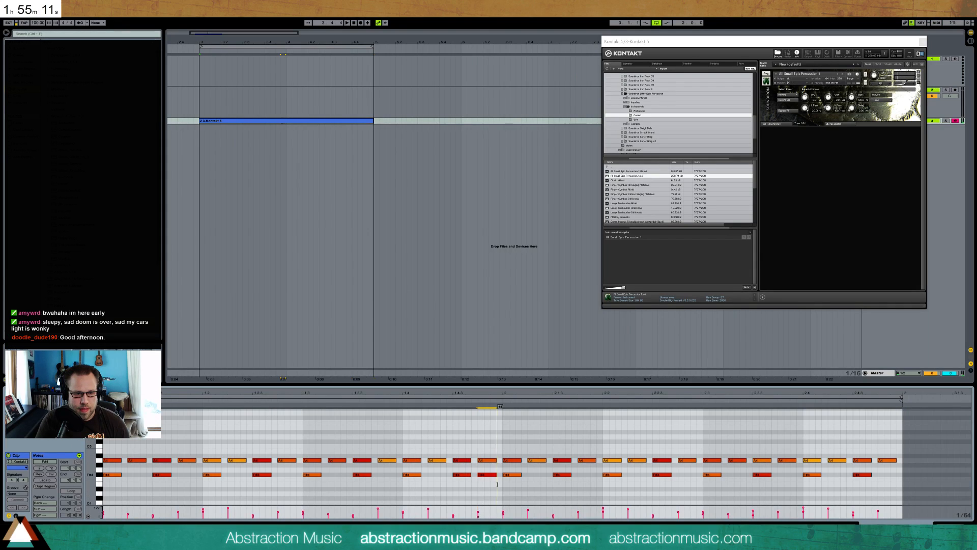
{"action": "double_click", "coordinate": [279, 474]}
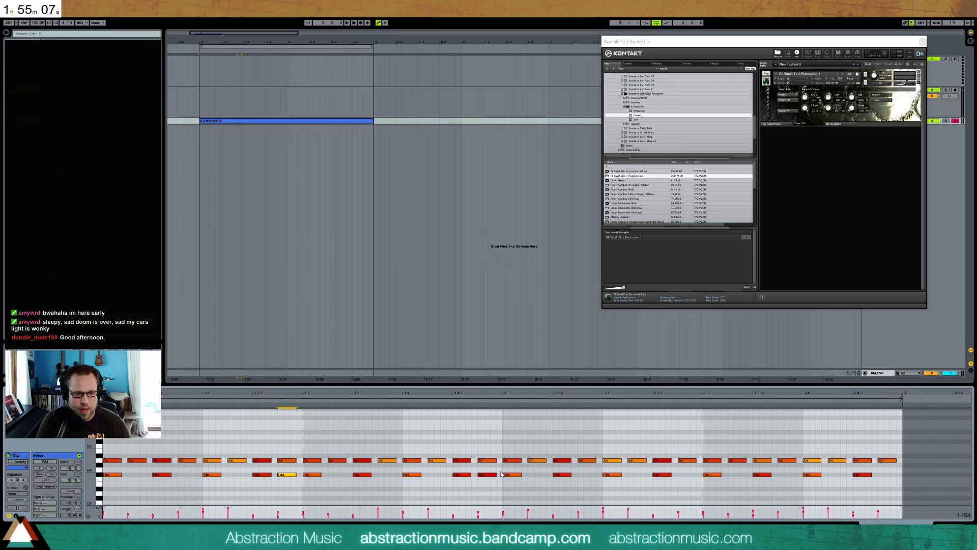
{"action": "double_click", "coordinate": [882, 474]}
{"action": "left_click_drag", "start_coordinate": [885, 475], "coordinate": [866, 476]}
{"action": "key", "text": "ctrl+d"}
{"action": "key", "text": "ctrl+d"}
{"action": "key", "text": "space"}
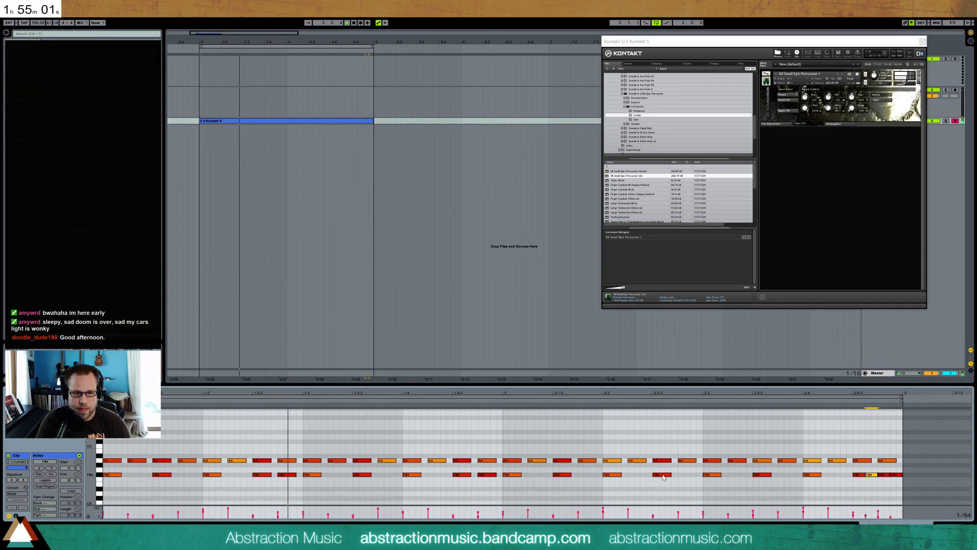
Shorten the last F#4 hit of the first bar, duplicate it into a quick double hit, and play it back
{"action": "left_click", "coordinate": [488, 475]}
{"action": "key", "text": "space"}
{"action": "left_click_drag", "start_coordinate": [487, 476], "coordinate": [479, 476]}
{"action": "key", "text": "ctrl+d"}
{"action": "key", "text": "space"}
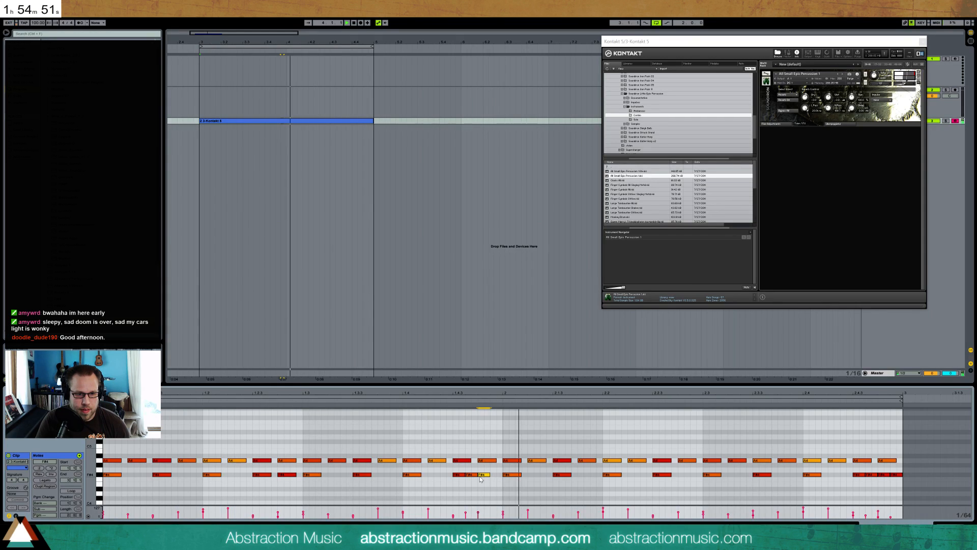
Remove the extra short F#4 hit near the end of the first bar and lengthen the note before it
{"action": "key", "text": "space"}
{"action": "double_click", "coordinate": [475, 476]}
{"action": "left_click_drag", "start_coordinate": [465, 476], "coordinate": [472, 476]}
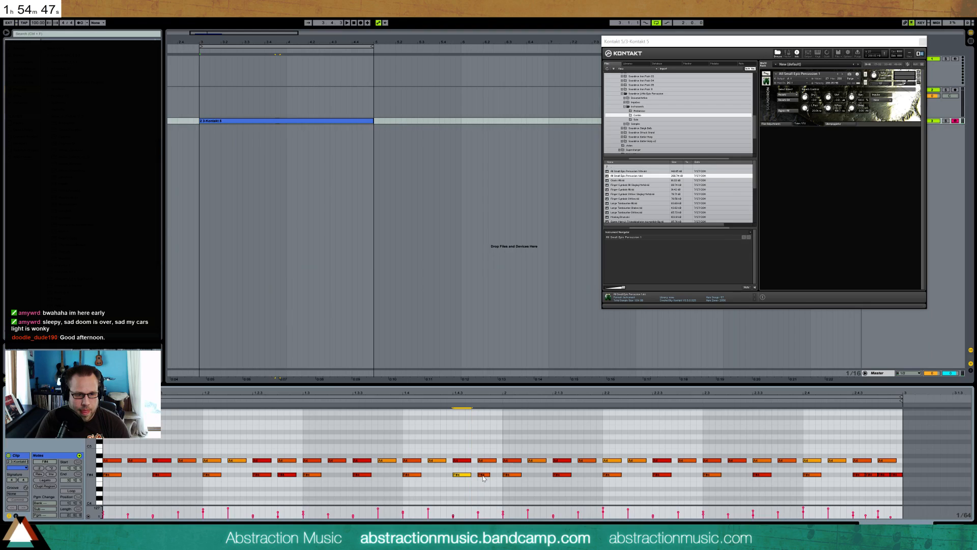
Move the two adjacent F#4 notes ending beat 2 of the first bar one sixteenth earlier and play the loop
{"action": "left_click", "coordinate": [285, 474]}
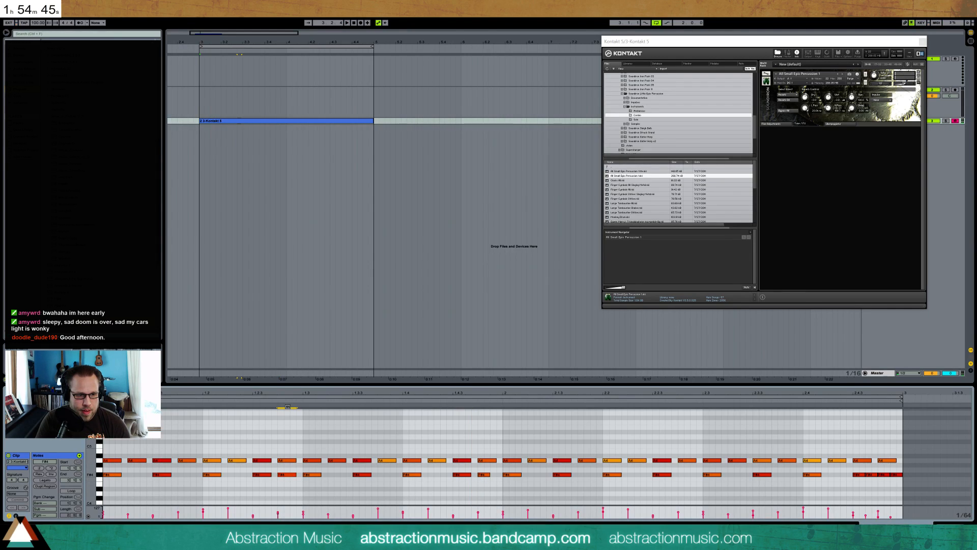
{"action": "left_click", "coordinate": [269, 475], "text": "shift"}
{"action": "key", "text": "space"}
{"action": "left_click_drag", "start_coordinate": [257, 476], "coordinate": [242, 476]}
{"action": "key", "text": "space"}
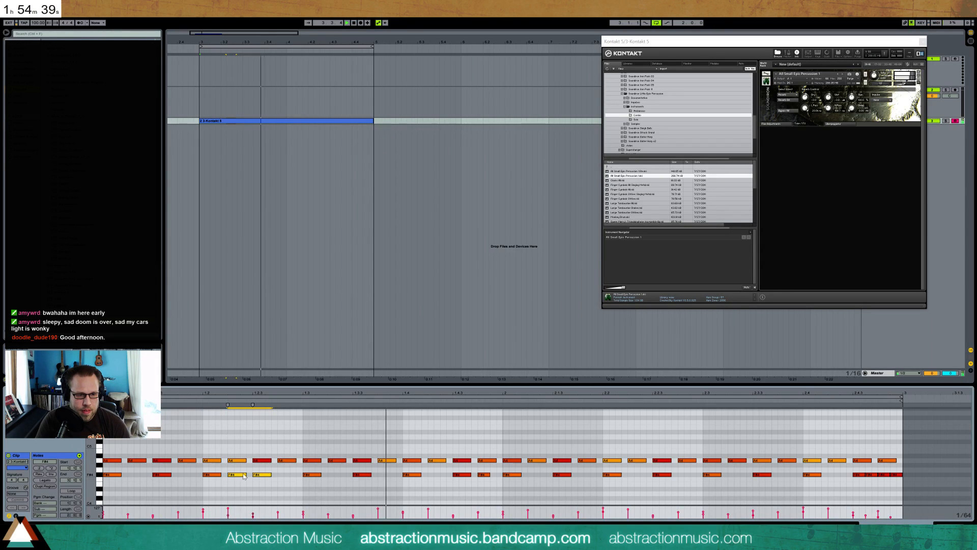
Audition the loop to check the two adjacent F#4 hits in beat 2 of the first bar
{"action": "key", "text": "space"}
{"action": "left_click", "coordinate": [239, 480]}
{"action": "left_click_drag", "start_coordinate": [238, 476], "coordinate": [235, 474]}
{"action": "left_click", "coordinate": [263, 473]}
{"action": "key", "text": "space"}
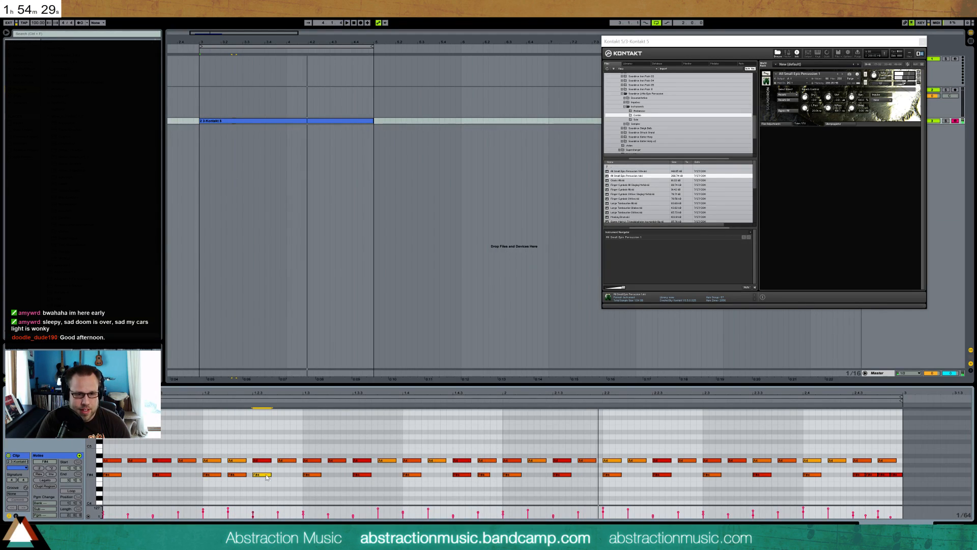
Replace the second bar's F#4 hits with a duplicate of the first bar's F#4 pattern
{"action": "key", "text": "space"}
{"action": "left_click_drag", "start_coordinate": [503, 474], "coordinate": [113, 499]}
{"action": "key", "text": "ctrl+d"}
{"action": "left_click", "coordinate": [828, 495]}
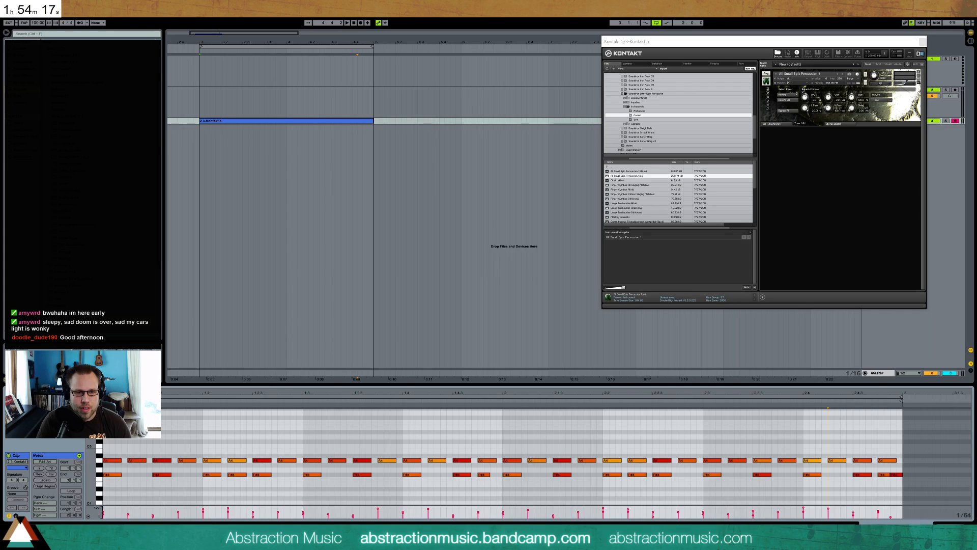
Add a long low note at the start of the first bar and one a semitone lower starting the second bar, and play the loop
{"action": "key", "text": "shift+Tab"}
{"action": "left_click", "coordinate": [277, 121]}
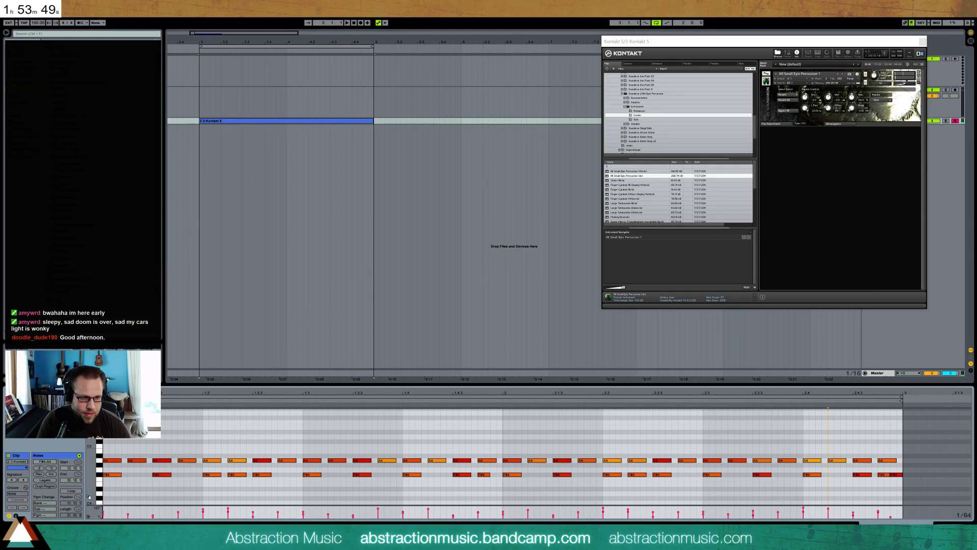
{"action": "scroll", "coordinate": [104, 462], "scroll_direction": "down", "scroll_amount": 10}
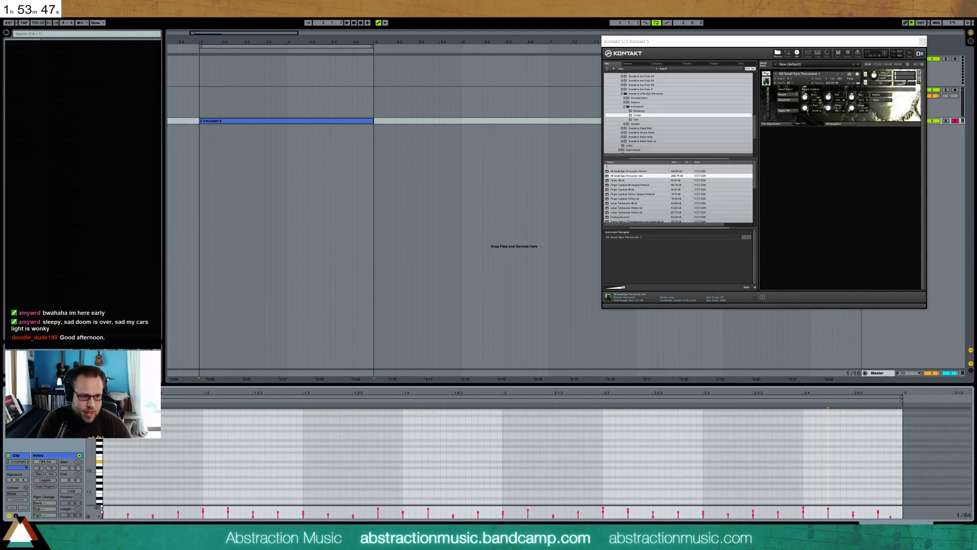
{"action": "left_click_drag", "start_coordinate": [106, 464], "coordinate": [192, 462]}
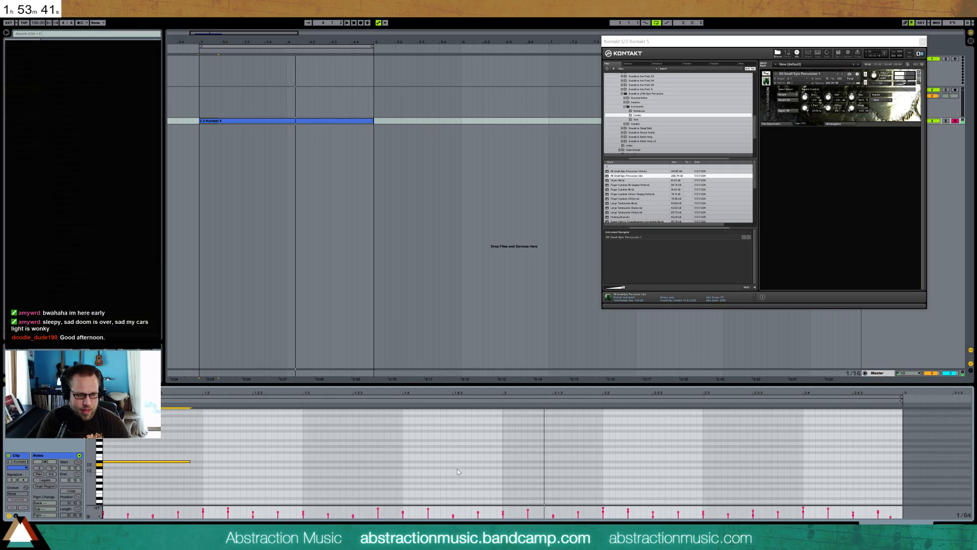
{"action": "left_click_drag", "start_coordinate": [505, 464], "coordinate": [583, 466]}
{"action": "key", "text": "space"}
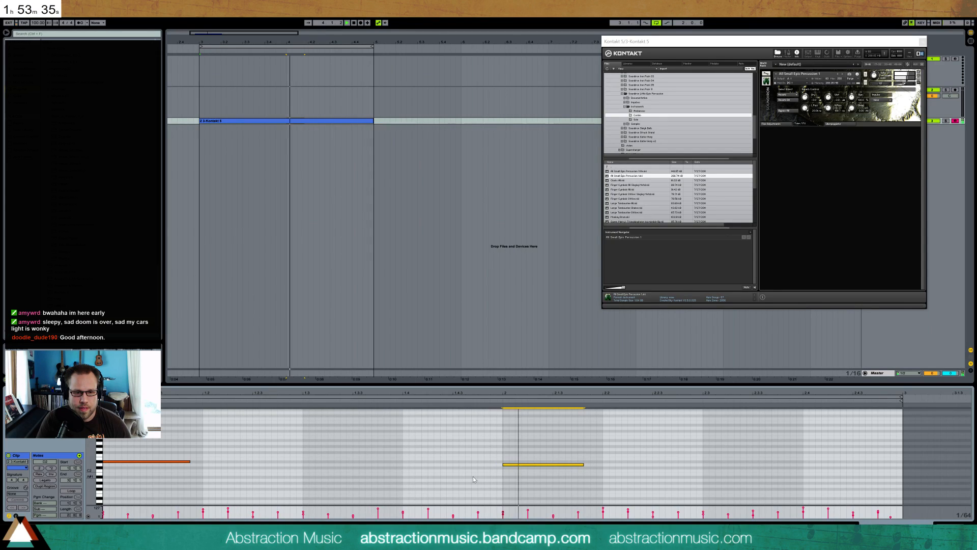
Shorten the second bar's long low note and add another a semitone lower, spanning that bar's entire last beat
{"action": "left_click_drag", "start_coordinate": [584, 465], "coordinate": [565, 465]}
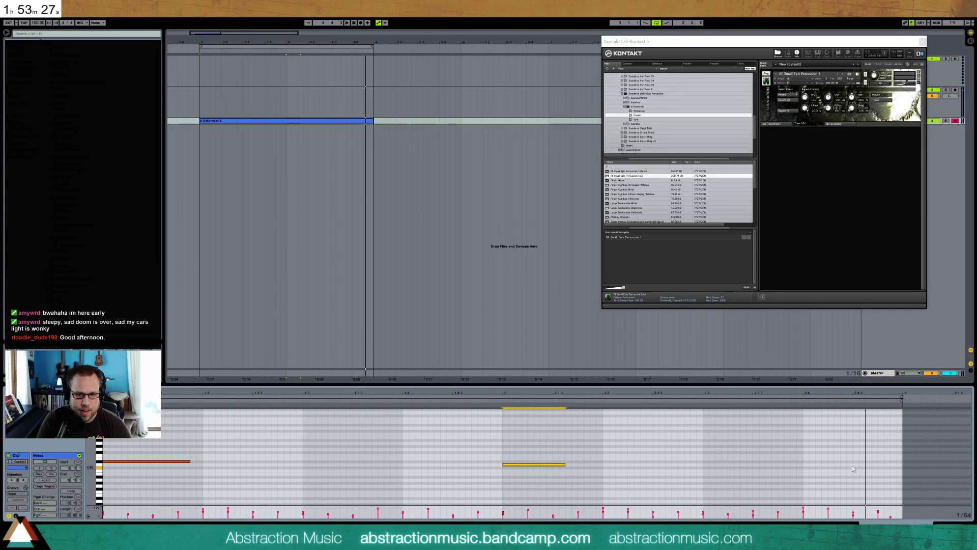
{"action": "left_click_drag", "start_coordinate": [853, 467], "coordinate": [902, 468]}
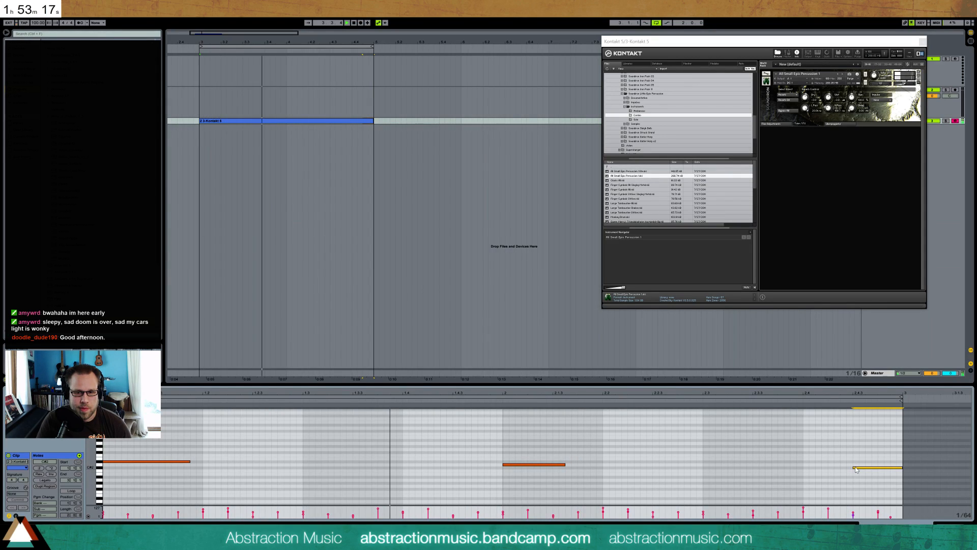
{"action": "left_click_drag", "start_coordinate": [854, 468], "coordinate": [804, 467]}
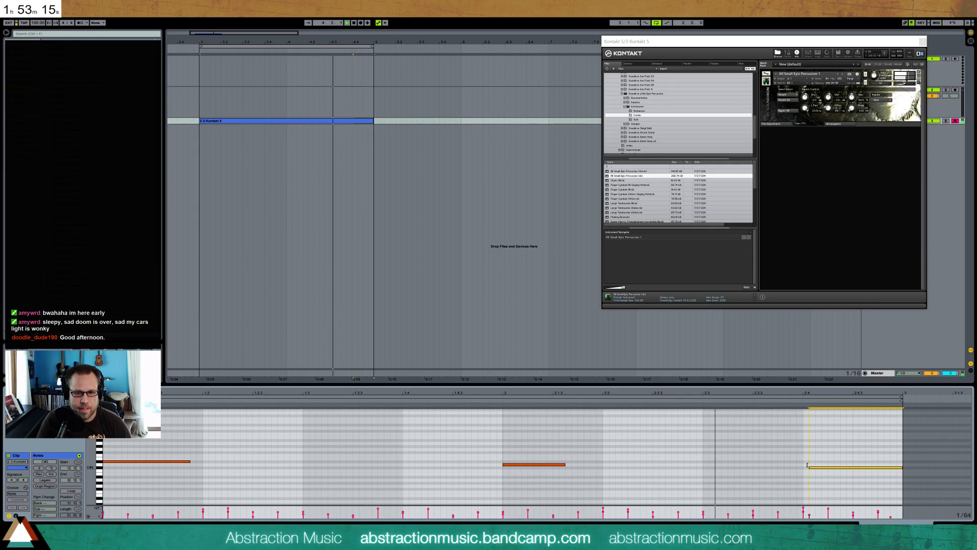
Enlarge the clip's note editor, zoom out its pitch range to show all percussion notes, and audition the loop
{"action": "left_click_drag", "start_coordinate": [91, 460], "coordinate": [97, 453]}
{"action": "left_click_drag", "start_coordinate": [192, 383], "coordinate": [193, 312]}
{"action": "left_click_drag", "start_coordinate": [194, 320], "coordinate": [227, 344]}
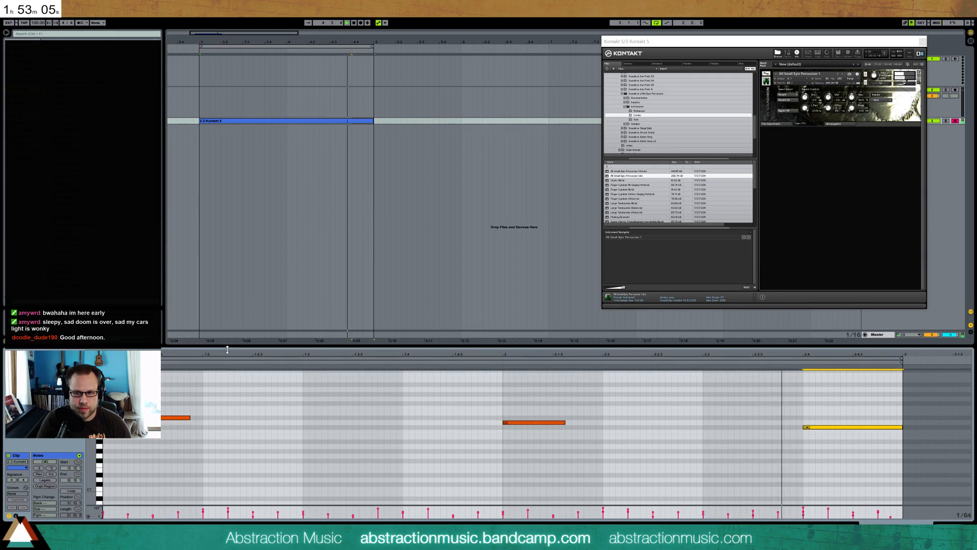
{"action": "left_click_drag", "start_coordinate": [90, 463], "coordinate": [78, 486]}
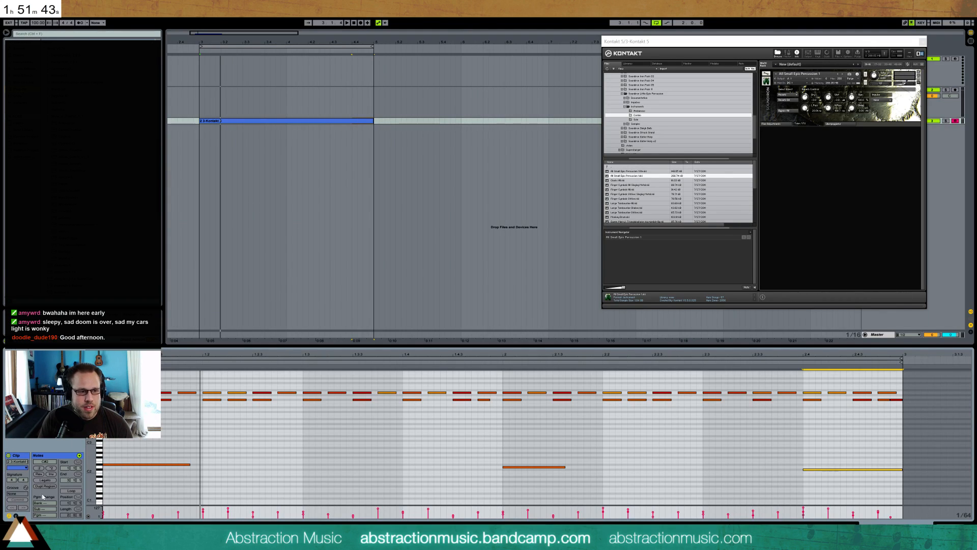
{"action": "left_click_drag", "start_coordinate": [93, 433], "coordinate": [77, 433]}
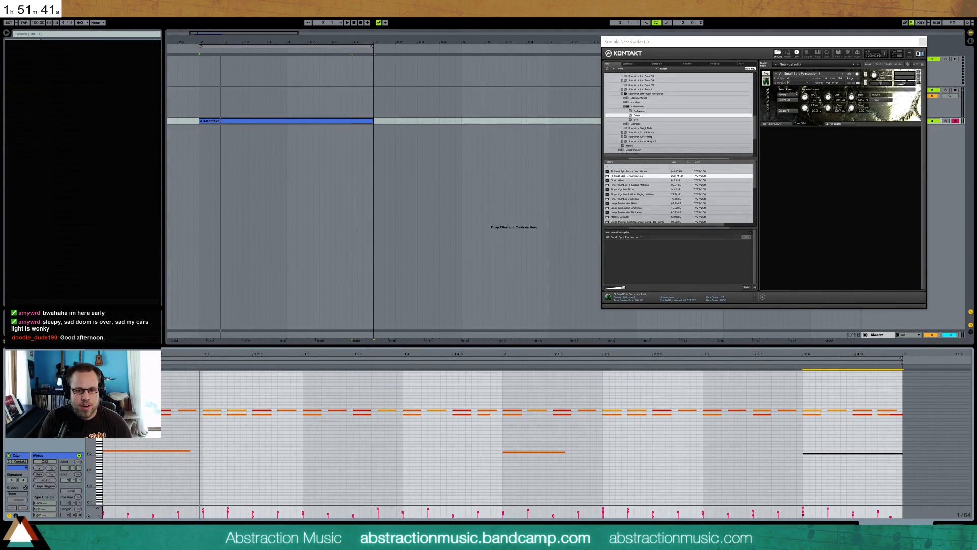
{"action": "key", "text": "shift+Tab"}
{"action": "key", "text": "space"}
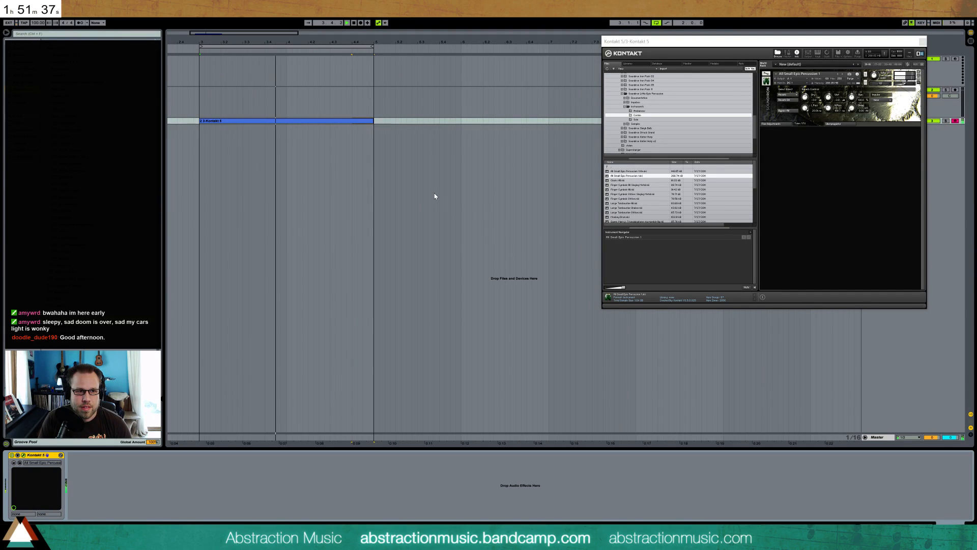
{"action": "key", "text": "space"}
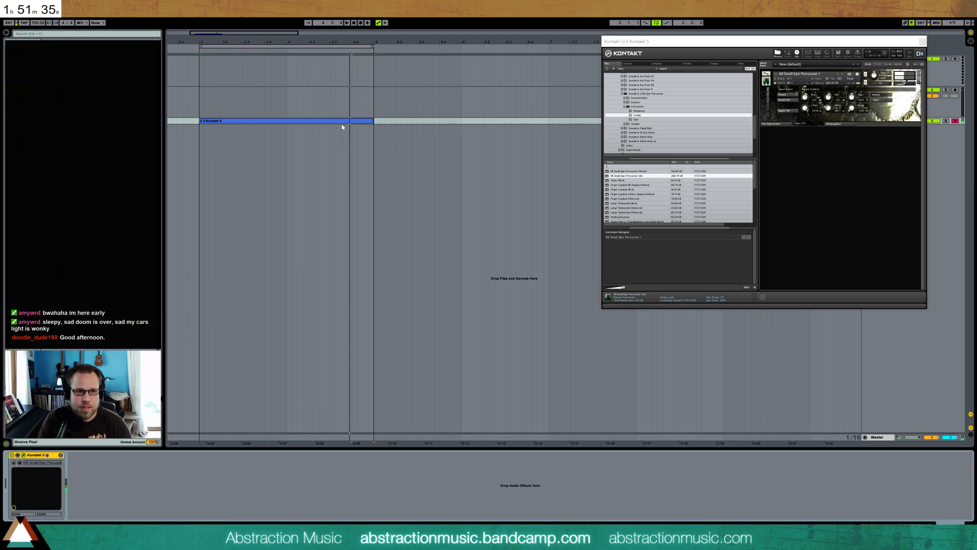
Lower the velocity of all hits in the highest percussion row of the clip while auditioning the loop
{"action": "double_click", "coordinate": [343, 122]}
{"action": "left_click_drag", "start_coordinate": [92, 409], "coordinate": [114, 409]}
{"action": "left_click", "coordinate": [100, 409]}
{"action": "key", "text": "space"}
{"action": "key", "text": "space"}
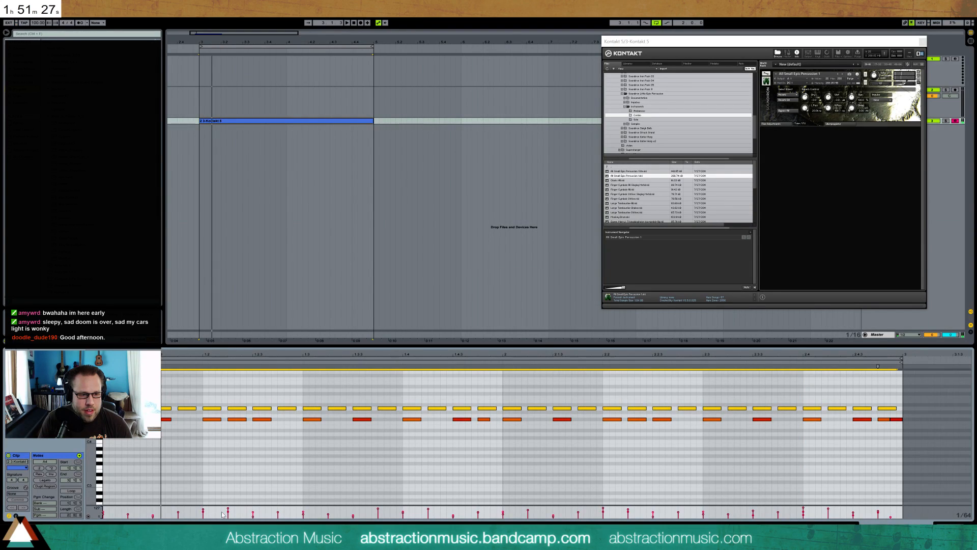
{"action": "left_click_drag", "start_coordinate": [228, 508], "coordinate": [228, 511]}
{"action": "key", "text": "space"}
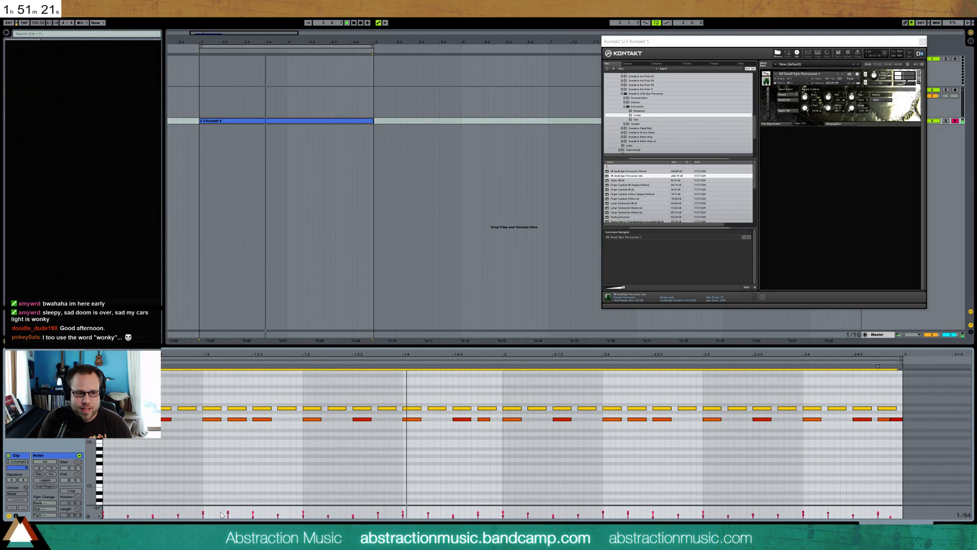
{"action": "left_click_drag", "start_coordinate": [278, 515], "coordinate": [278, 516]}
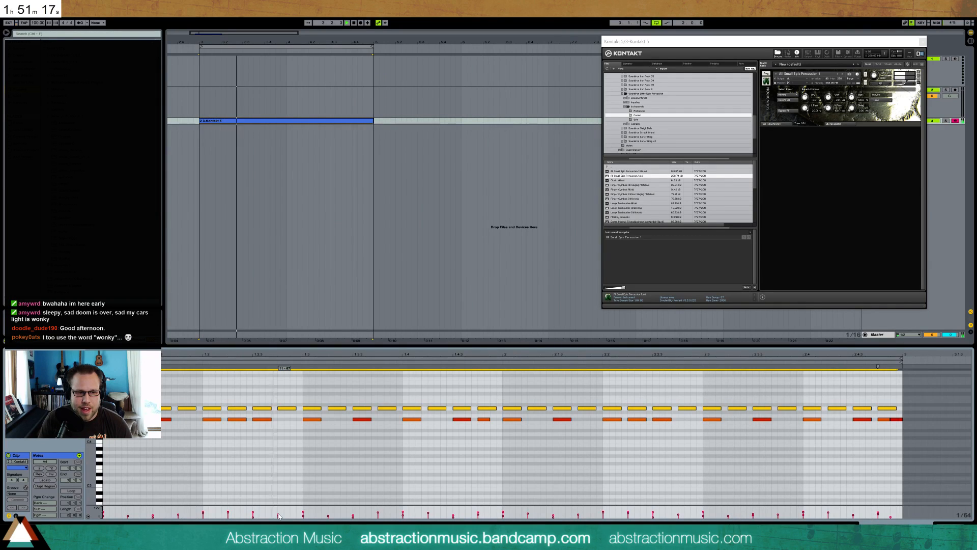
{"action": "left_click", "coordinate": [334, 458]}
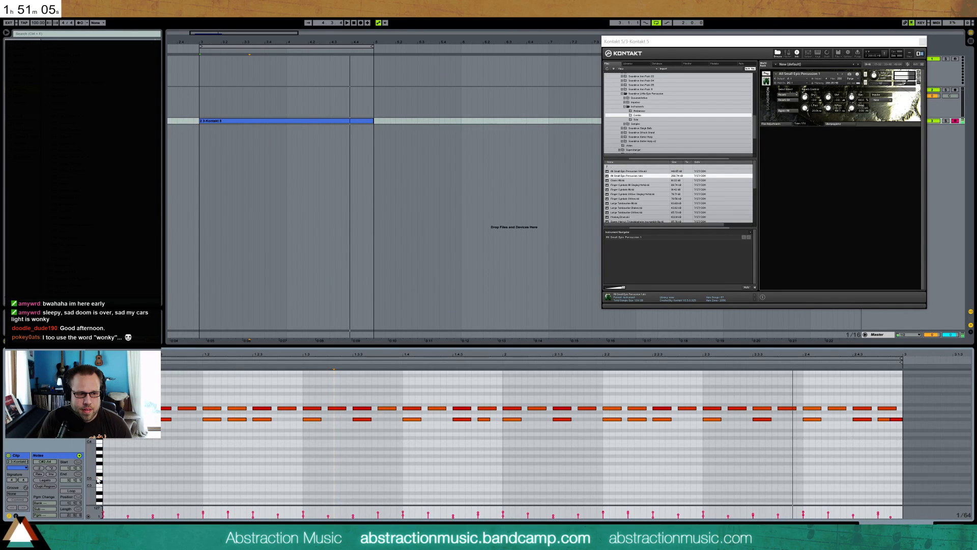
Place short D3 hits on every beat of both bars, play the loop, and lower the velocity of all D3 hits
{"action": "left_click_drag", "start_coordinate": [104, 478], "coordinate": [121, 480]}
{"action": "left_click_drag", "start_coordinate": [203, 469], "coordinate": [102, 490]}
{"action": "key", "text": "ctrl+d"}
{"action": "key", "text": "ctrl+d"}
{"action": "key", "text": "ctrl+d"}
{"action": "key", "text": "ctrl+d"}
{"action": "key", "text": "ctrl+d"}
{"action": "key", "text": "ctrl+d"}
{"action": "key", "text": "ctrl+d"}
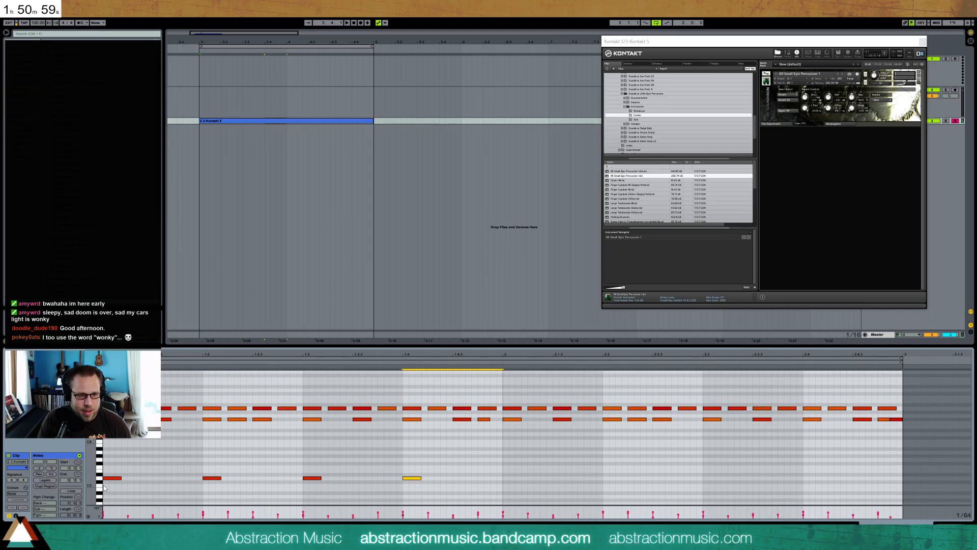
{"action": "key", "text": "space"}
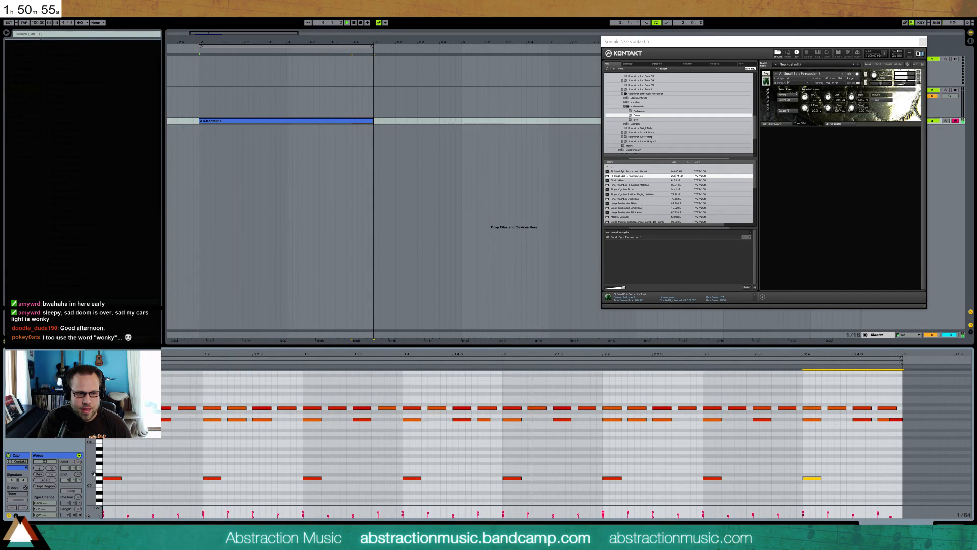
{"action": "left_click", "coordinate": [100, 479]}
{"action": "left_click_drag", "start_coordinate": [203, 511], "coordinate": [203, 517]}
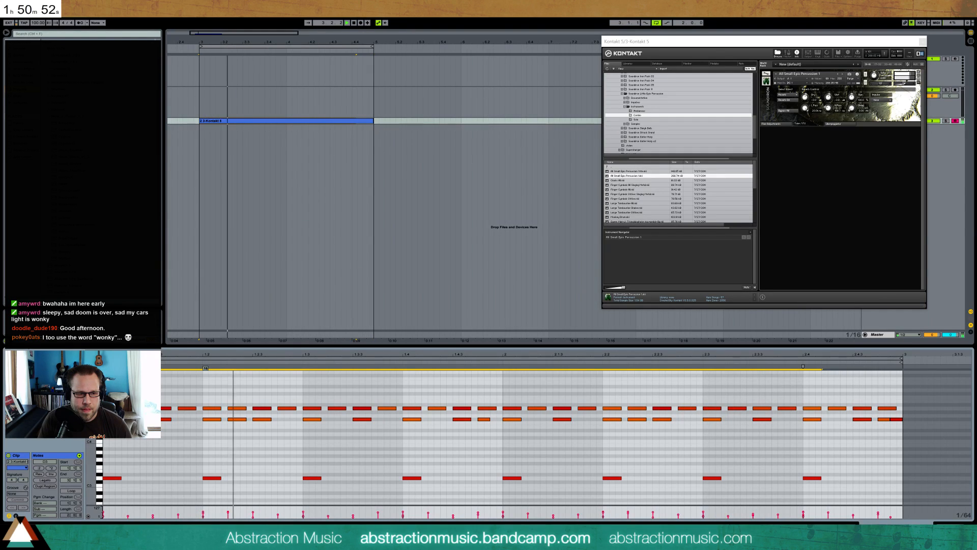
Add an extra D3 hit within beat 2 of the second bar, shift it slightly earlier, and play the loop
{"action": "double_click", "coordinate": [656, 478]}
{"action": "left_click_drag", "start_coordinate": [664, 479], "coordinate": [677, 481]}
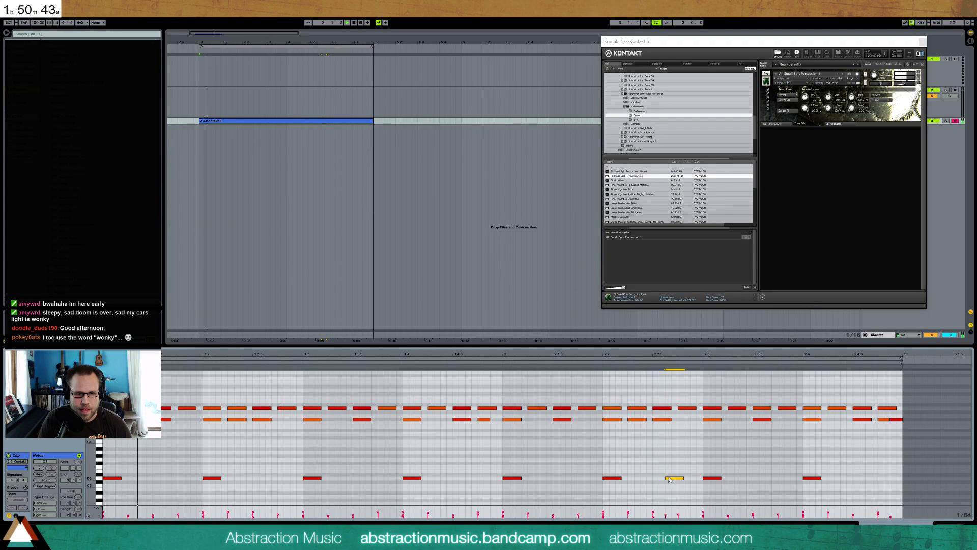
{"action": "left_click", "coordinate": [493, 361]}
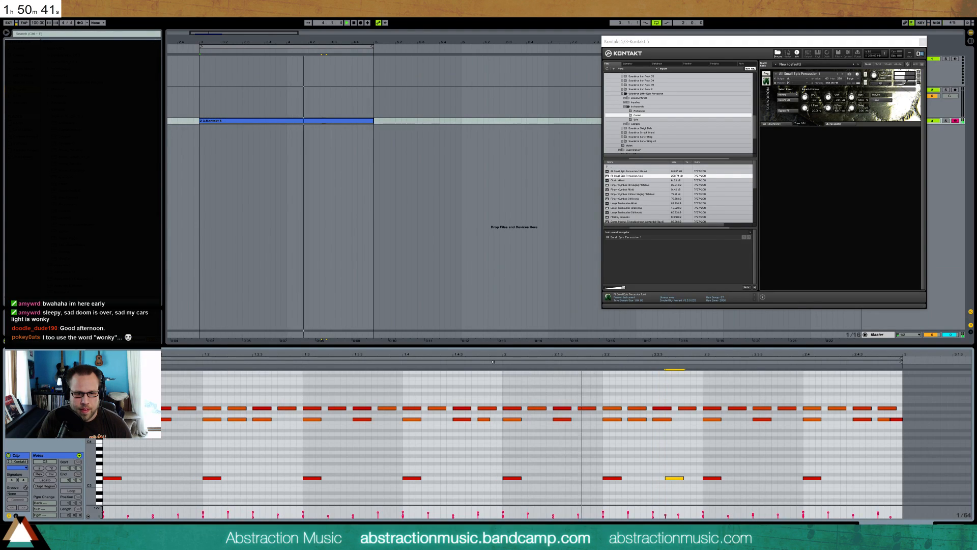
{"action": "left_click_drag", "start_coordinate": [674, 478], "coordinate": [650, 478]}
{"action": "key", "text": "space"}
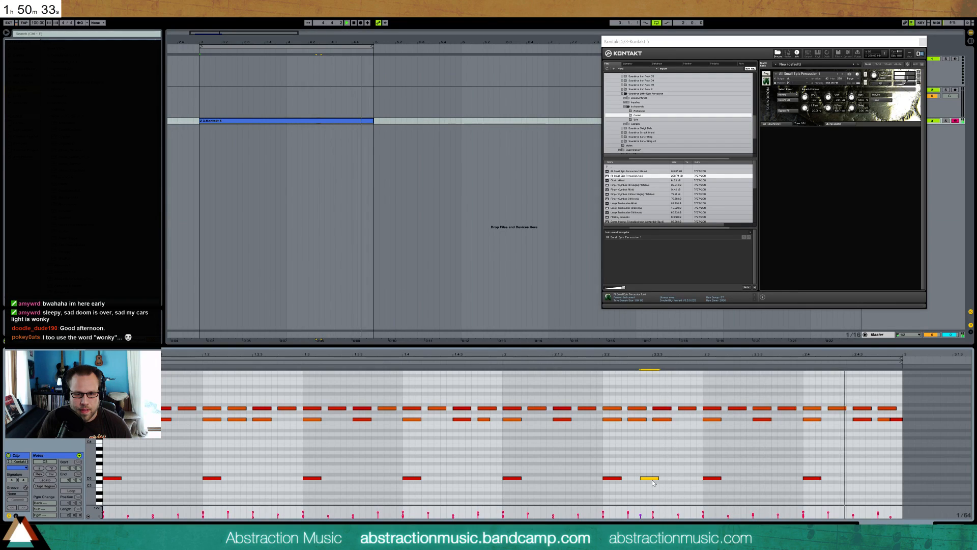
{"action": "key", "text": "space"}
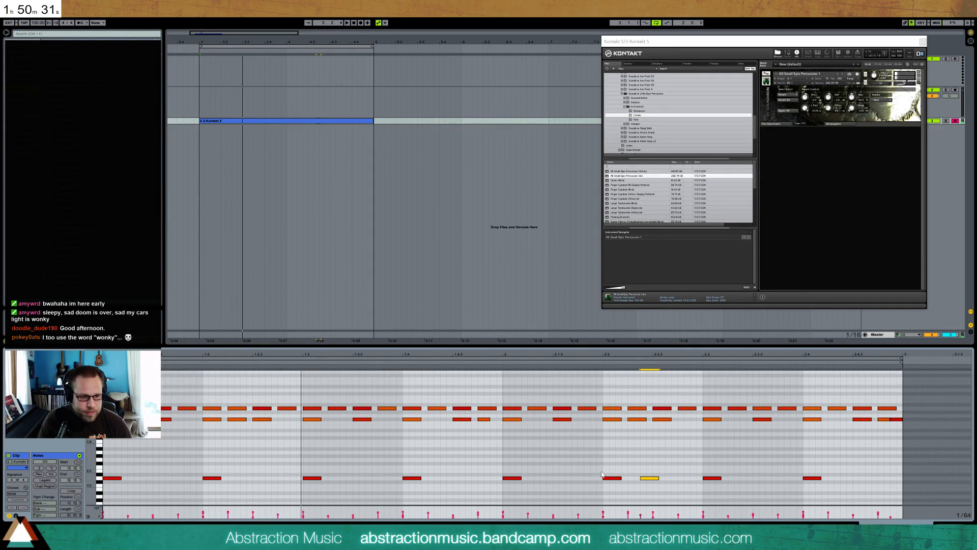
Add an extra D3 hit in beat 4 of the first bar, placing it halfway through the beat
{"action": "double_click", "coordinate": [442, 479]}
{"action": "key", "text": "space"}
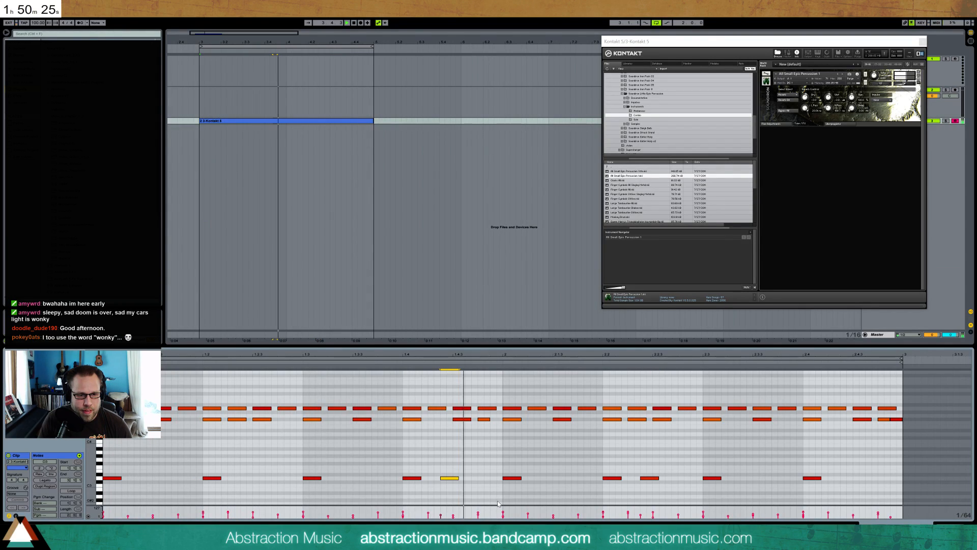
{"action": "key", "text": "space"}
{"action": "key", "text": "Right"}
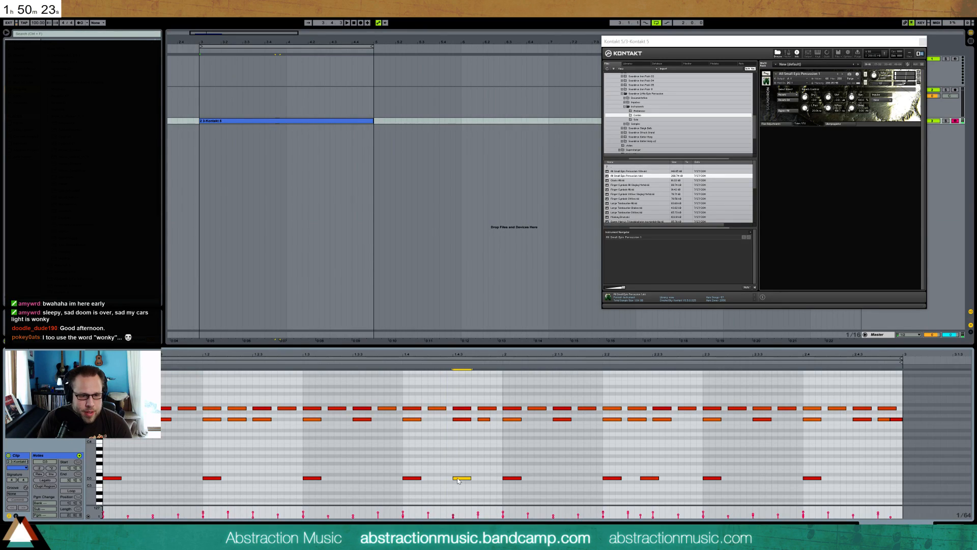
Move the extra D3 hit in the second bar to the last sixteenth of beat 2 and play the loop
{"action": "left_click", "coordinate": [648, 478]}
{"action": "key", "text": "Right"}
{"action": "key", "text": "Right"}
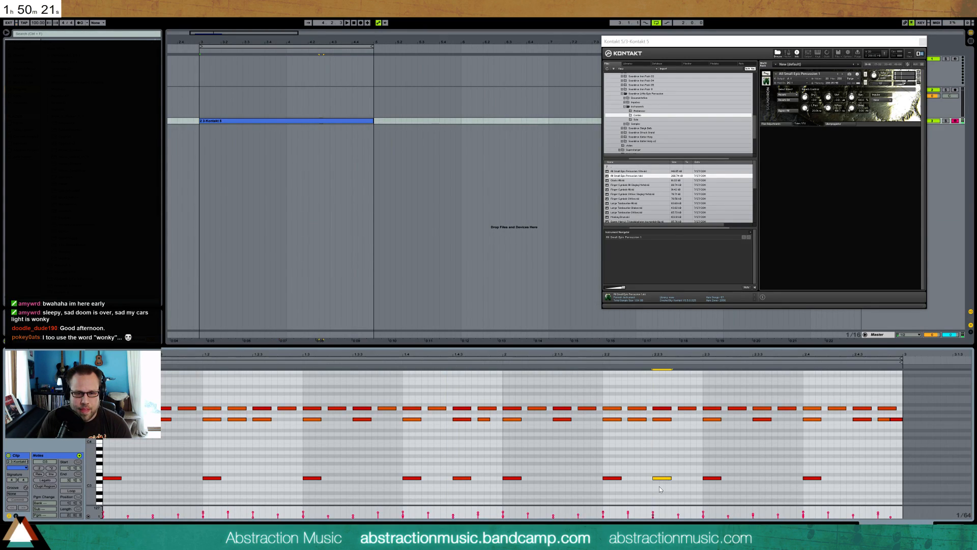
{"action": "key", "text": "Right"}
{"action": "key", "text": "space"}
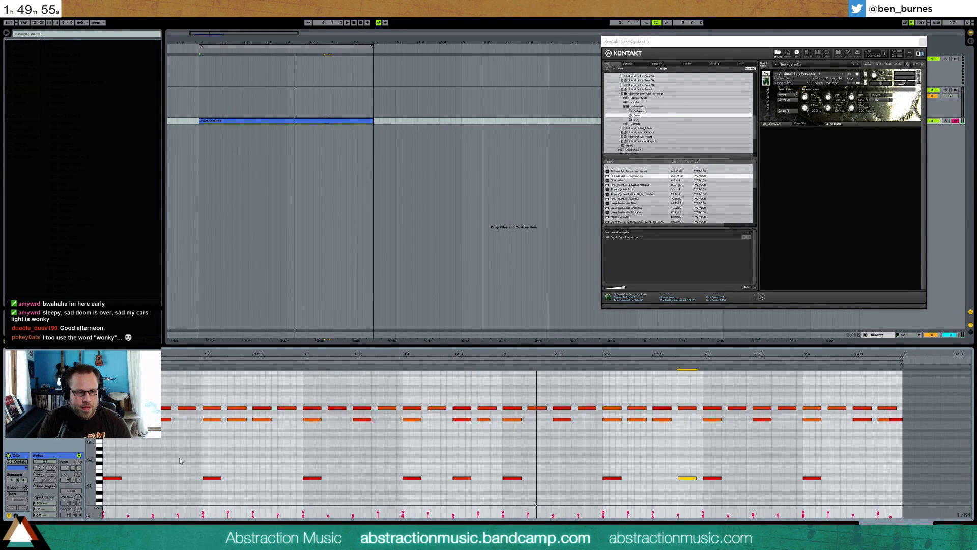
Duplicate the two-bar Kontakt percussion clip directly after itself and open the copy's notes
{"action": "scroll", "coordinate": [157, 447], "scroll_direction": "down", "scroll_amount": 3}
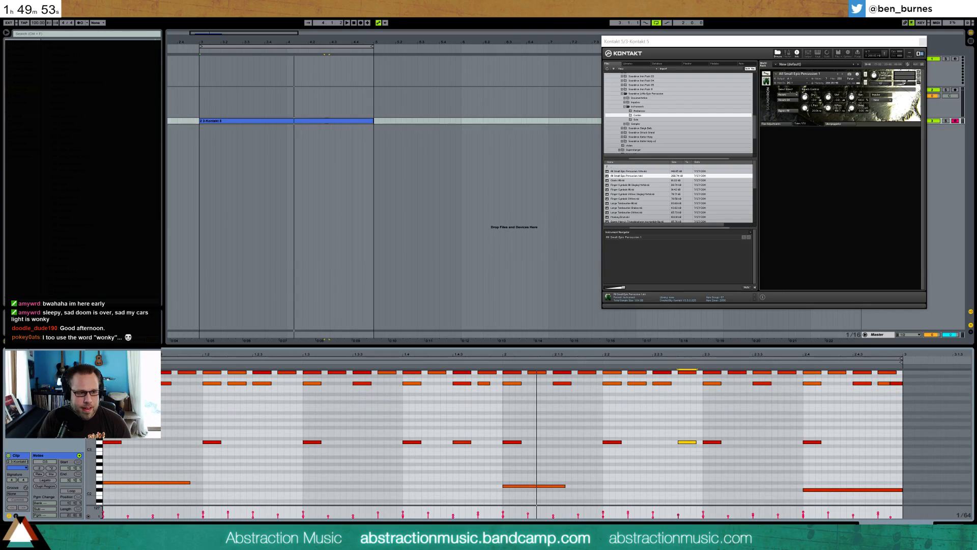
{"action": "left_click_drag", "start_coordinate": [92, 447], "coordinate": [76, 444]}
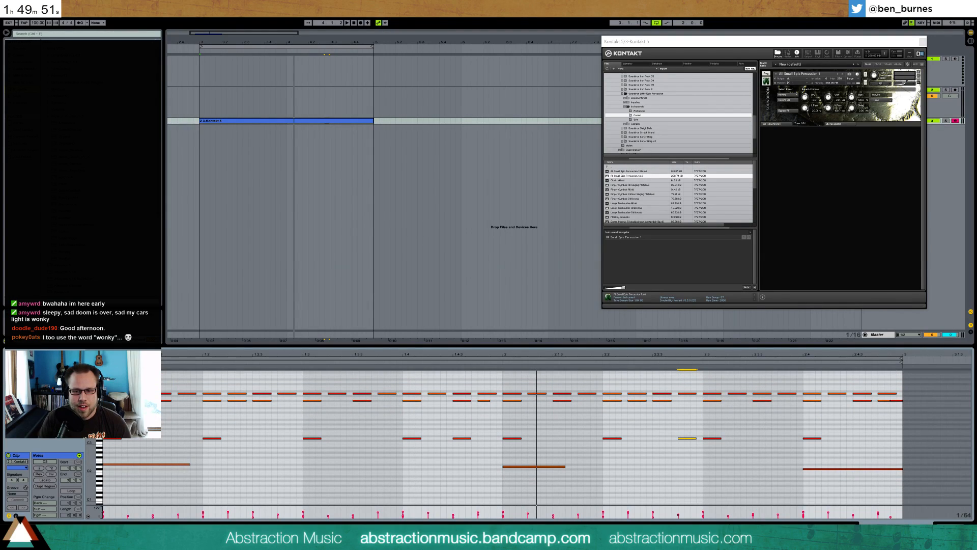
{"action": "key", "text": "shift+Tab"}
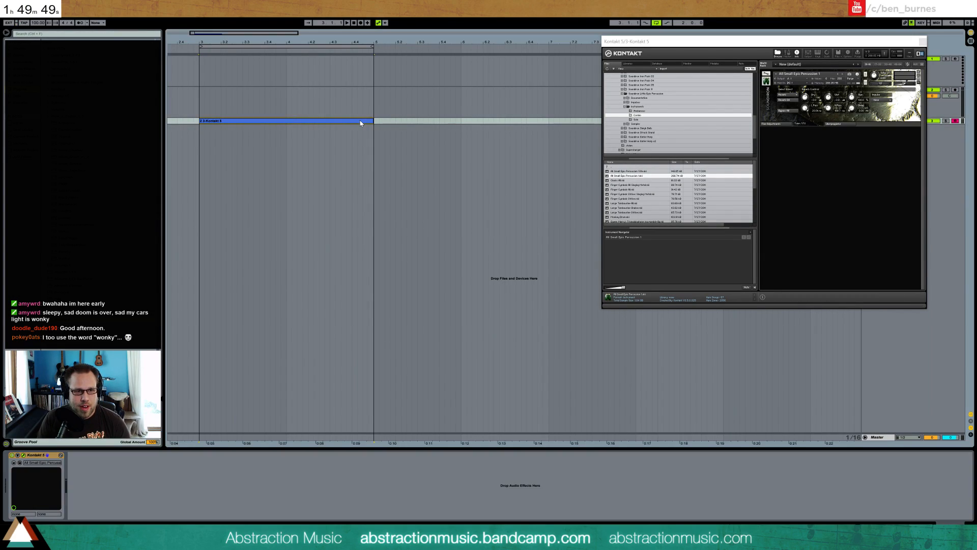
{"action": "key", "text": "ctrl+d"}
{"action": "double_click", "coordinate": [403, 124]}
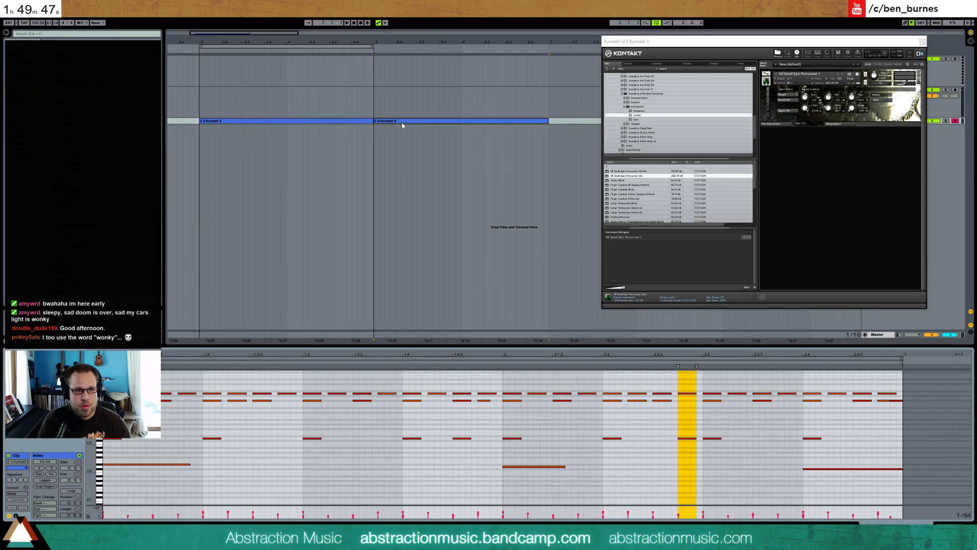
Add a note spanning the whole first beat of the copied clip, a few semitones above its first long low note
{"action": "left_click", "coordinate": [214, 424]}
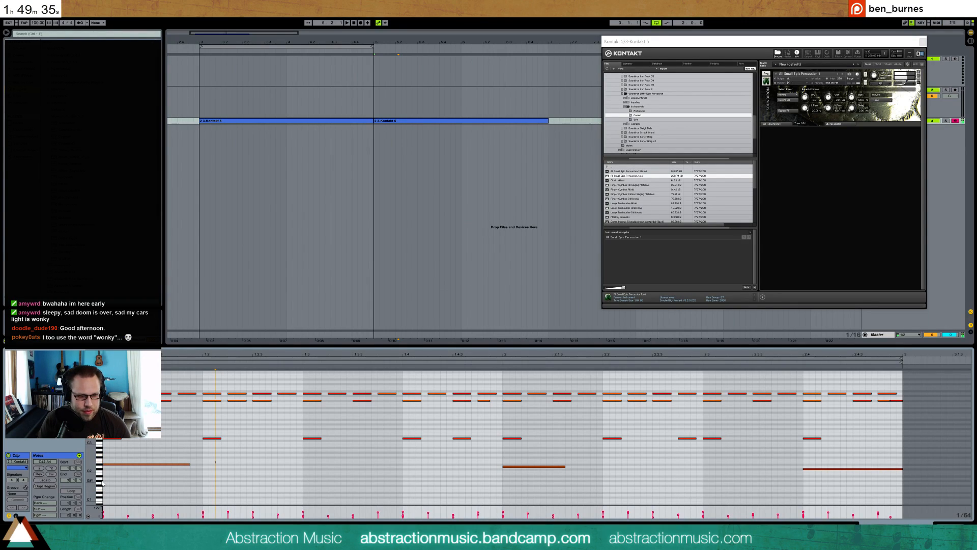
{"action": "double_click", "coordinate": [105, 456]}
{"action": "left_click_drag", "start_coordinate": [108, 455], "coordinate": [202, 454]}
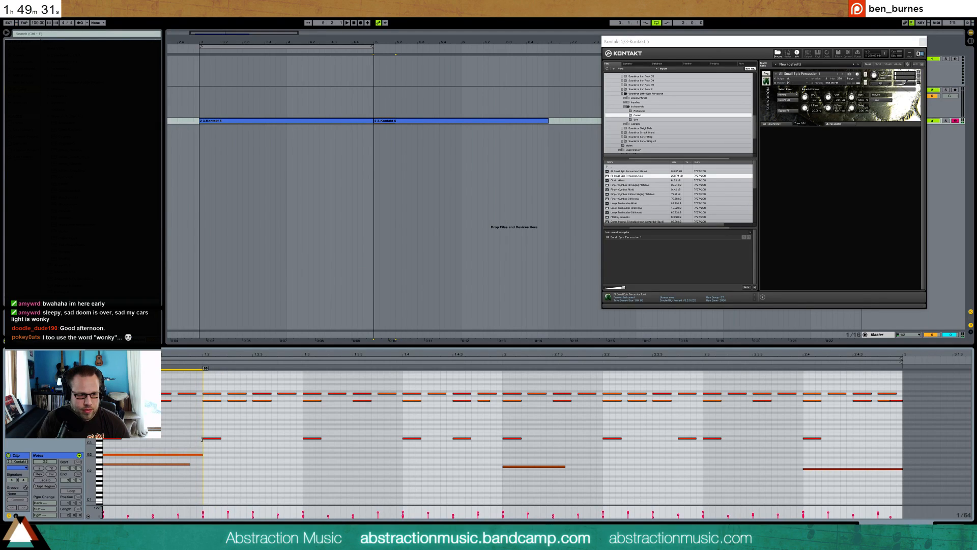
Audition percussion sounds and add a high note at the start of the copied clip, lasting about two-thirds of the first beat
{"action": "left_click", "coordinate": [99, 503]}
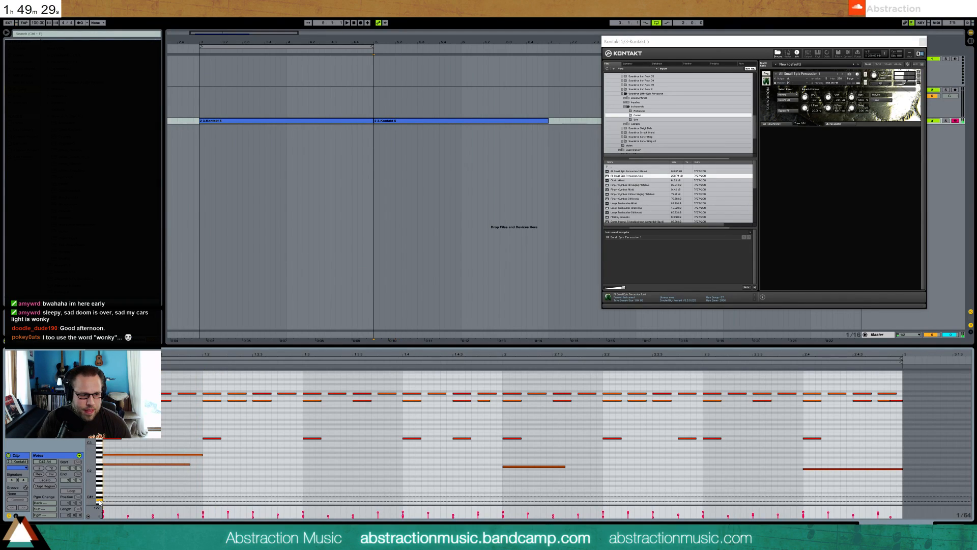
{"action": "scroll", "coordinate": [98, 504], "scroll_direction": "down", "scroll_amount": 4}
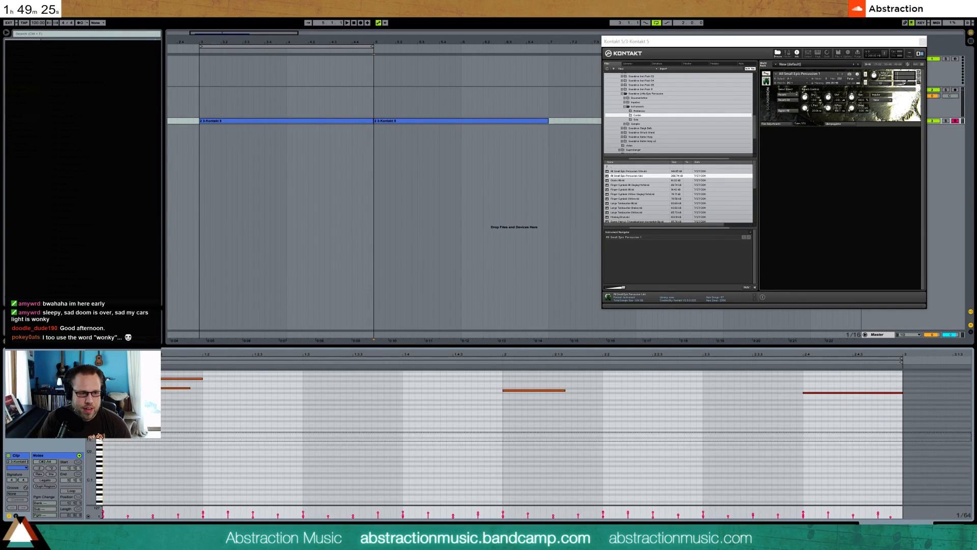
{"action": "mouse_move", "coordinate": [99, 427]}
{"action": "left_mouse_down"}
{"action": "mouse_move", "coordinate": [98, 387]}
{"action": "mouse_move", "coordinate": [99, 437]}
{"action": "left_mouse_up"}
{"action": "scroll", "coordinate": [99, 400], "scroll_direction": "up", "scroll_amount": 1}
{"action": "scroll", "coordinate": [98, 400], "scroll_direction": "up", "scroll_amount": 5}
{"action": "left_click", "coordinate": [99, 421]}
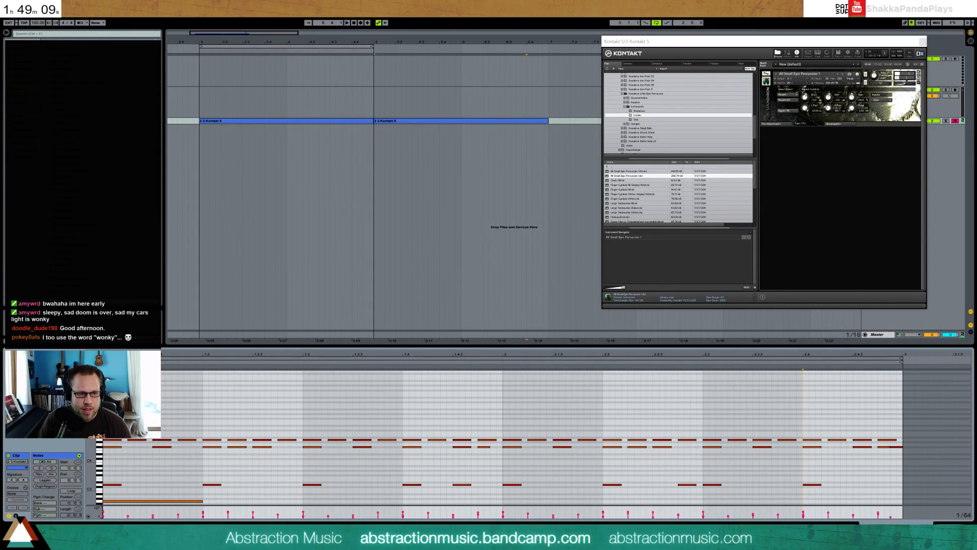
{"action": "key", "text": "space"}
{"action": "key", "text": "space"}
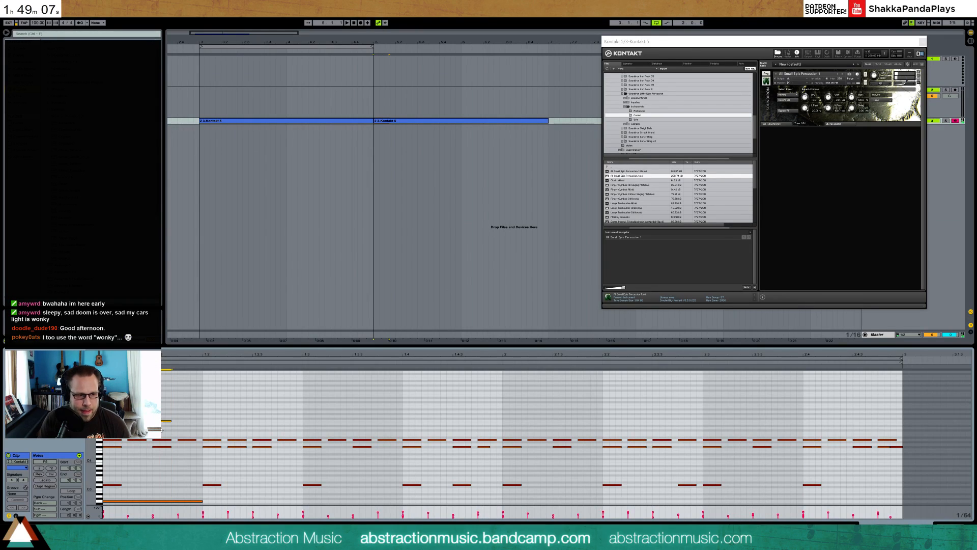
Copy the high note to the start of the first clip and extend the loop to cover both two-bar clips
{"action": "left_click", "coordinate": [328, 121]}
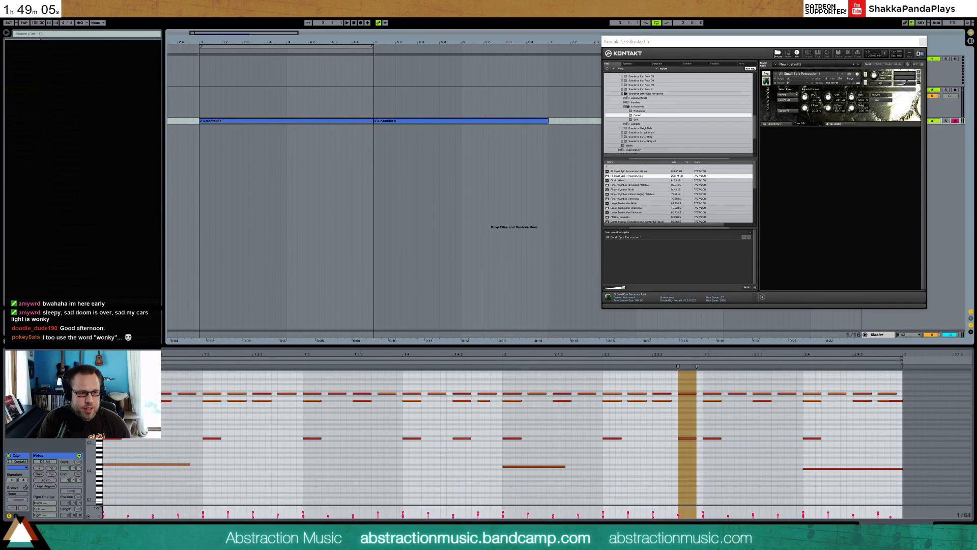
{"action": "key", "text": "space"}
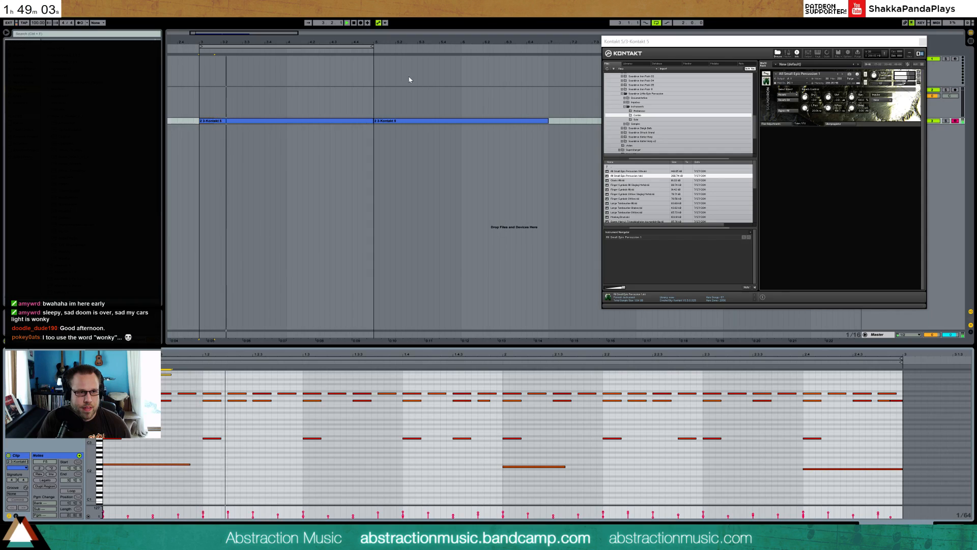
{"action": "mouse_move", "coordinate": [372, 47]}
{"action": "left_mouse_down"}
{"action": "mouse_move", "coordinate": [569, 46]}
{"action": "mouse_move", "coordinate": [550, 73]}
{"action": "left_mouse_up"}
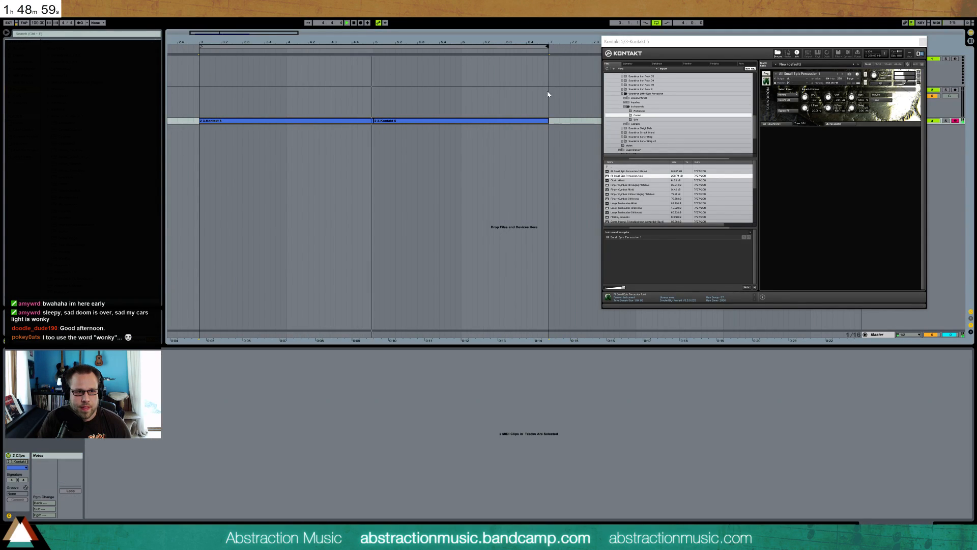
{"action": "key", "text": "space"}
Add five consecutive sixteenth hits from the start of the copied clip, at a pitch above the D3 hits, and play them
{"action": "left_click", "coordinate": [460, 121]}
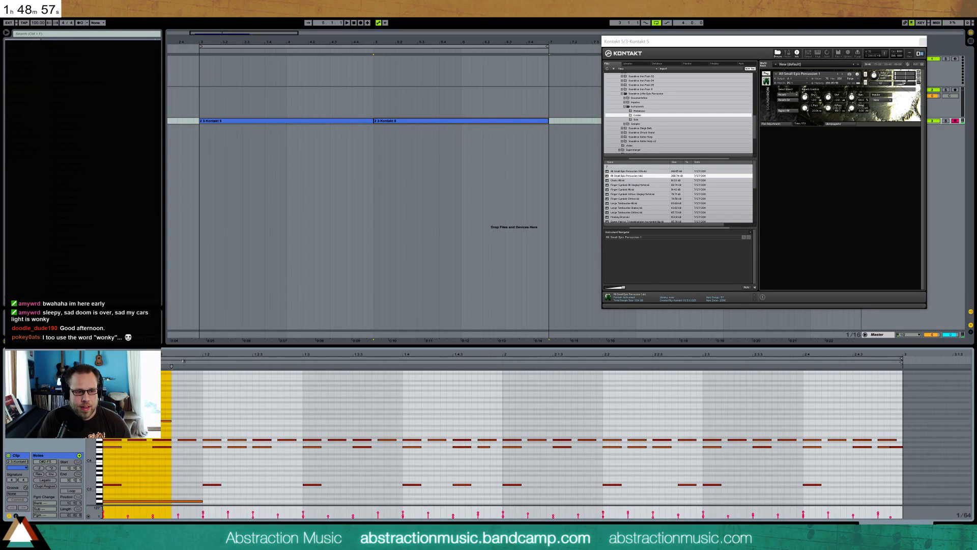
{"action": "key", "text": "space"}
{"action": "scroll", "coordinate": [257, 405], "scroll_direction": "down", "scroll_amount": 3}
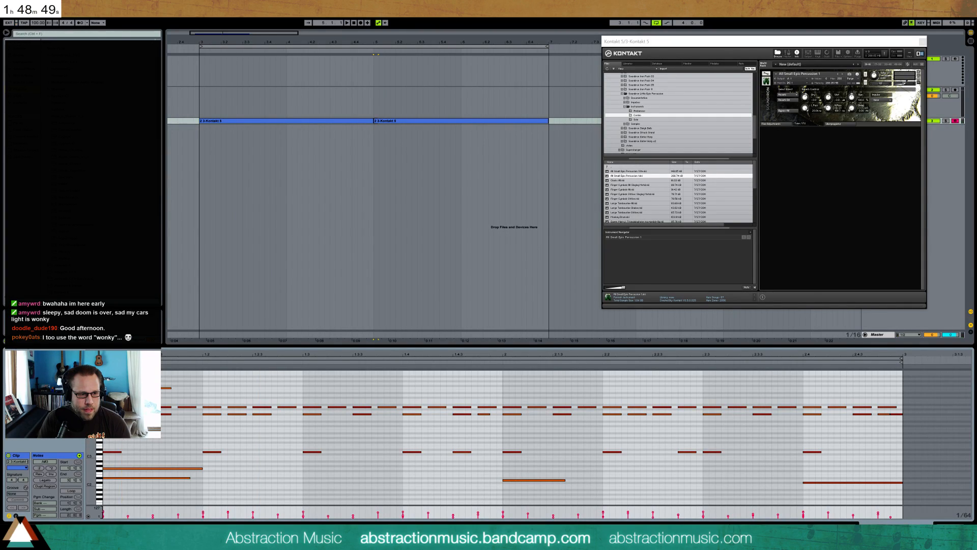
{"action": "key", "text": "ctrl+d"}
{"action": "key", "text": "ctrl+d"}
{"action": "key", "text": "ctrl+d"}
{"action": "key", "text": "ctrl+d"}
{"action": "key", "text": "space"}
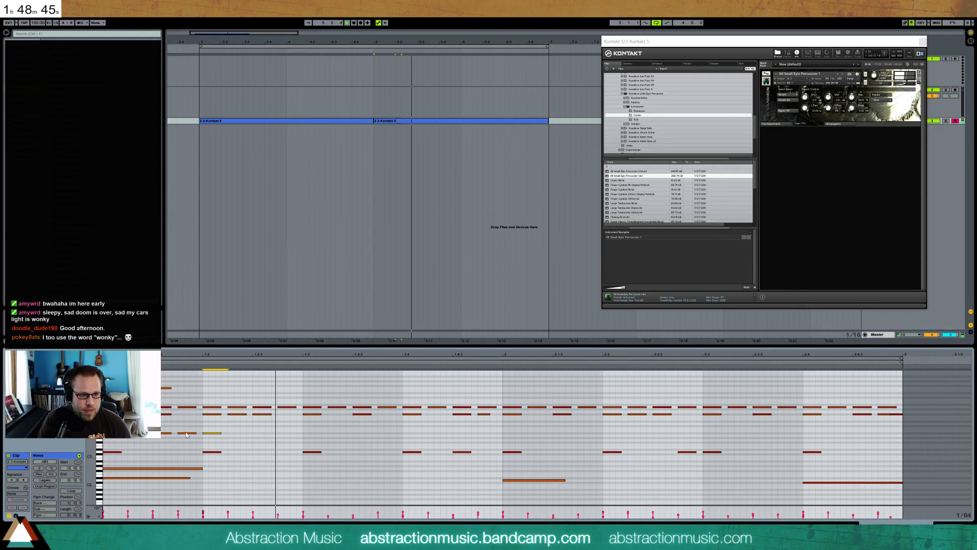
Lengthen the run's fifth note, audition other pitches for the whole run, and transpose it a few semitones above the opening high note
{"action": "key", "text": "space"}
{"action": "left_click_drag", "start_coordinate": [222, 434], "coordinate": [112, 437]}
{"action": "key", "text": "Down"}
{"action": "key", "text": "Down"}
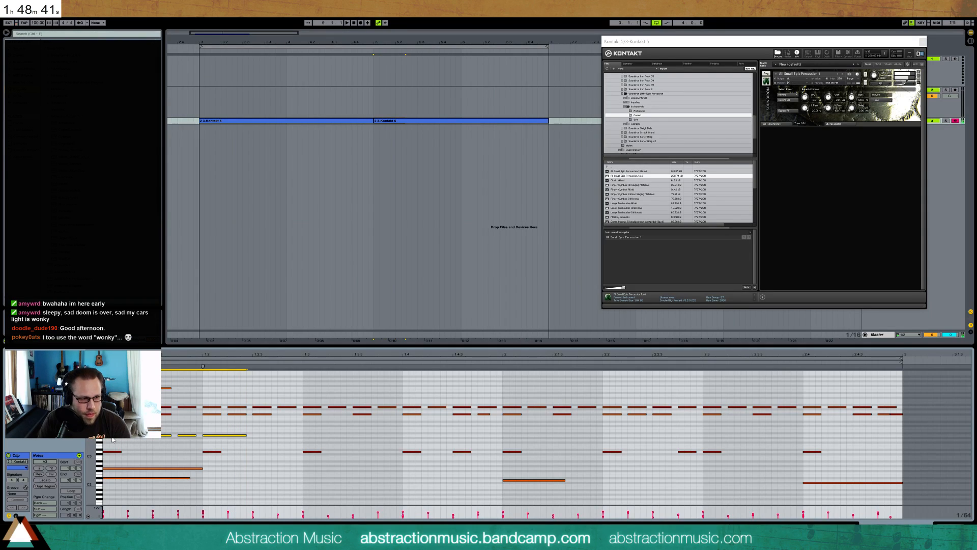
{"action": "key", "text": "Down"}
{"action": "key", "text": "Down"}
{"action": "key", "text": "Down"}
{"action": "key", "text": "Down"}
{"action": "key", "text": "Down"}
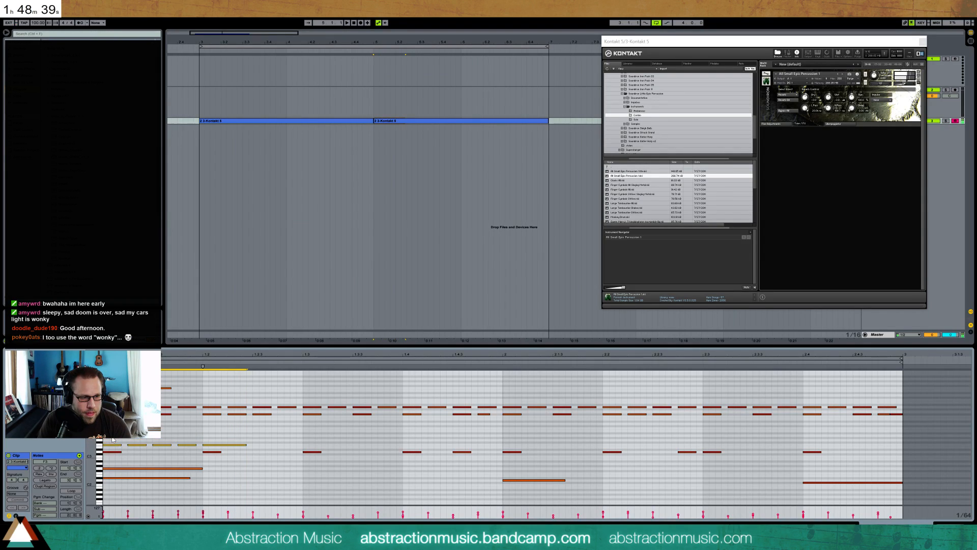
{"action": "key", "text": "Down"}
{"action": "key", "text": "Down"}
{"action": "key", "text": "Down"}
{"action": "key", "text": "Down"}
{"action": "key", "text": "Down"}
{"action": "key", "text": "Down"}
{"action": "key", "text": "Down"}
{"action": "key", "text": "Down"}
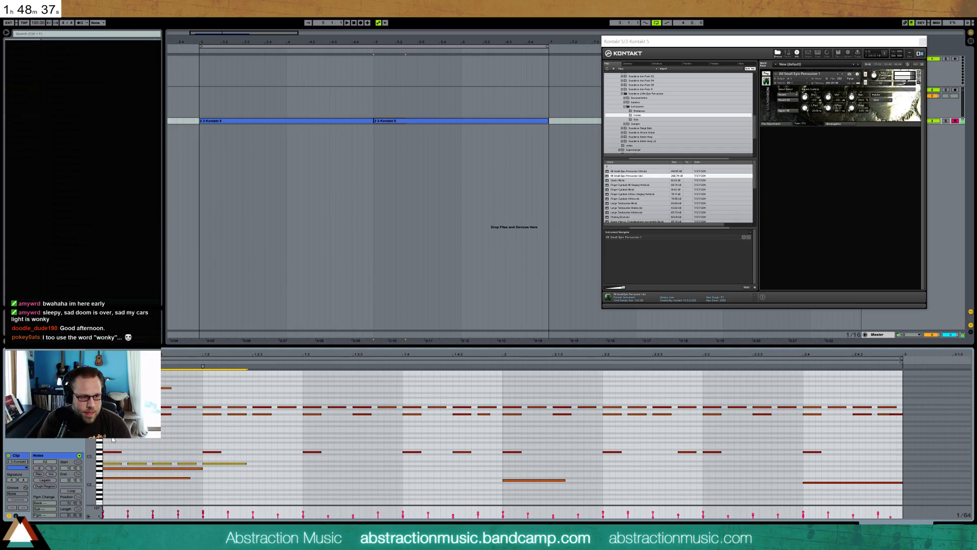
{"action": "key", "text": "Down"}
{"action": "key", "text": "Down"}
{"action": "key", "text": "Down"}
{"action": "key", "text": "Down"}
{"action": "key", "text": "Down"}
{"action": "key", "text": "Down"}
{"action": "key", "text": "Down"}
{"action": "key", "text": "Down"}
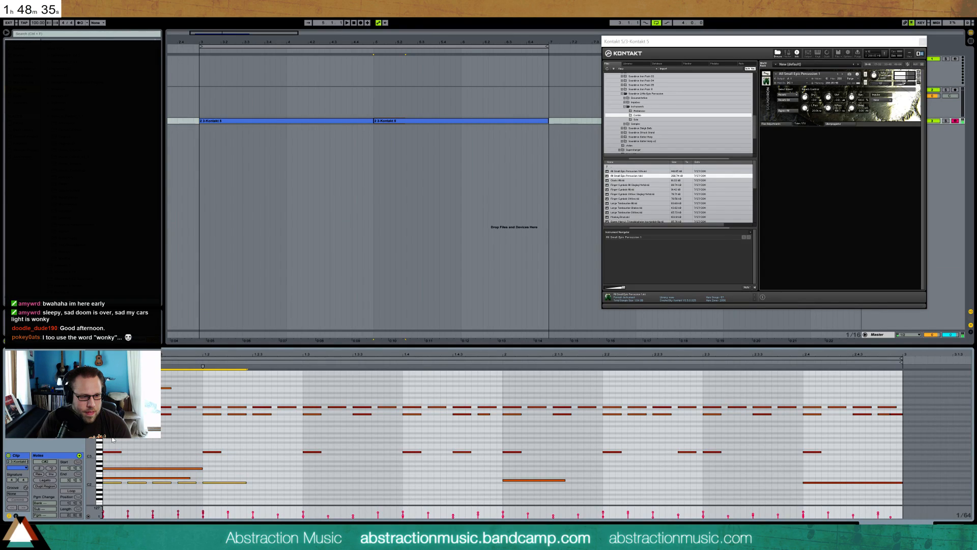
{"action": "key", "text": "Down"}
{"action": "key", "text": "Down"}
{"action": "key", "text": "Down"}
{"action": "key", "text": "Down"}
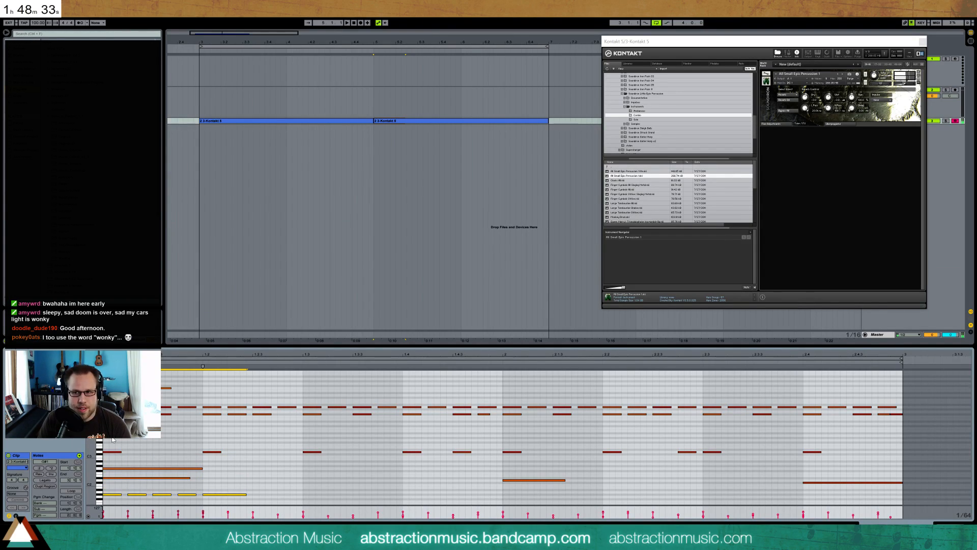
{"action": "key", "text": "Up"}
{"action": "key", "text": "Up"}
{"action": "key", "text": "Up"}
{"action": "key", "text": "Up"}
{"action": "key", "text": "Up"}
{"action": "key", "text": "Up"}
{"action": "key", "text": "Up"}
{"action": "key", "text": "Up"}
{"action": "key", "text": "Up"}
{"action": "key", "text": "Up"}
{"action": "key", "text": "Up"}
{"action": "key", "text": "shift+Up"}
{"action": "key", "text": "shift+Up"}
{"action": "key", "text": "shift+Up"}
{"action": "key", "text": "shift+Up"}
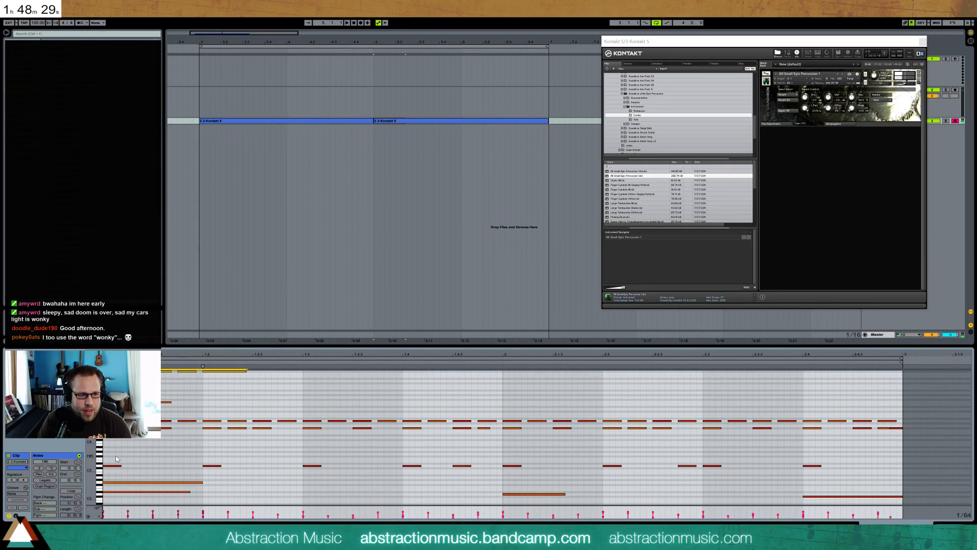
{"action": "key", "text": "Down"}
{"action": "key", "text": "Down"}
{"action": "key", "text": "Down"}
{"action": "key", "text": "Down"}
{"action": "key", "text": "Down"}
{"action": "key", "text": "Down"}
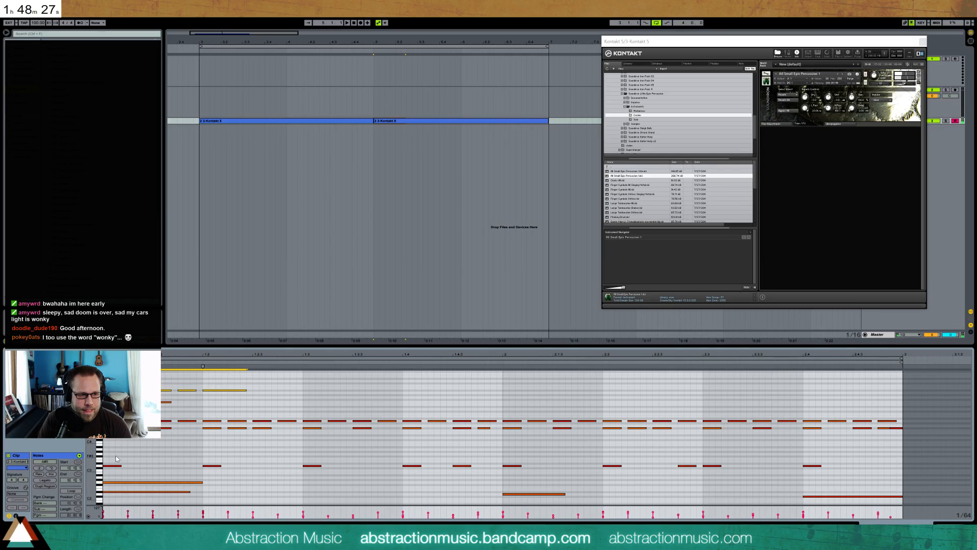
{"action": "key", "text": "space"}
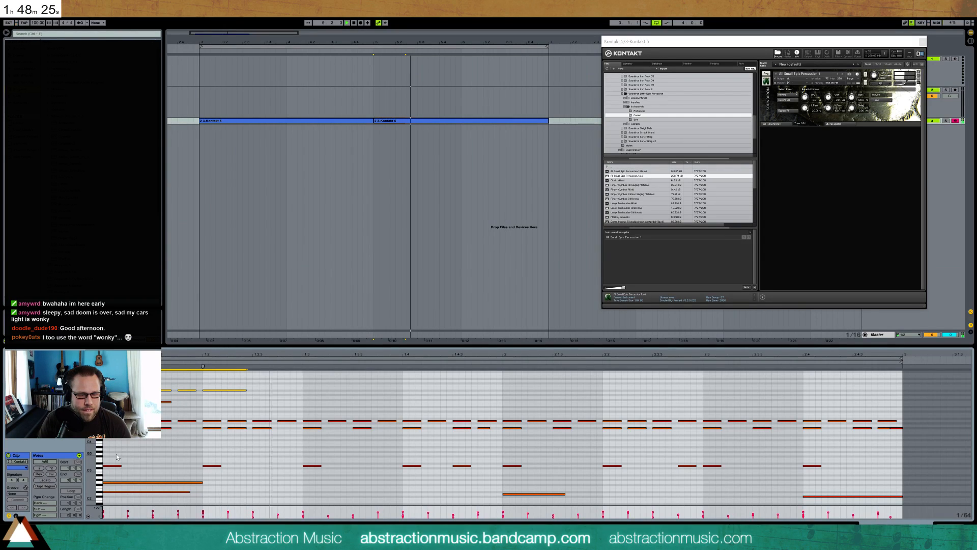
Copy the five-note run to the start of the clip's second bar and add a pickup hit one sixteenth before it
{"action": "key", "text": "space"}
{"action": "left_click_drag", "start_coordinate": [503, 381], "coordinate": [158, 396]}
{"action": "key", "text": "ctrl+d"}
{"action": "left_click_drag", "start_coordinate": [507, 381], "coordinate": [477, 389]}
{"action": "key", "text": "space"}
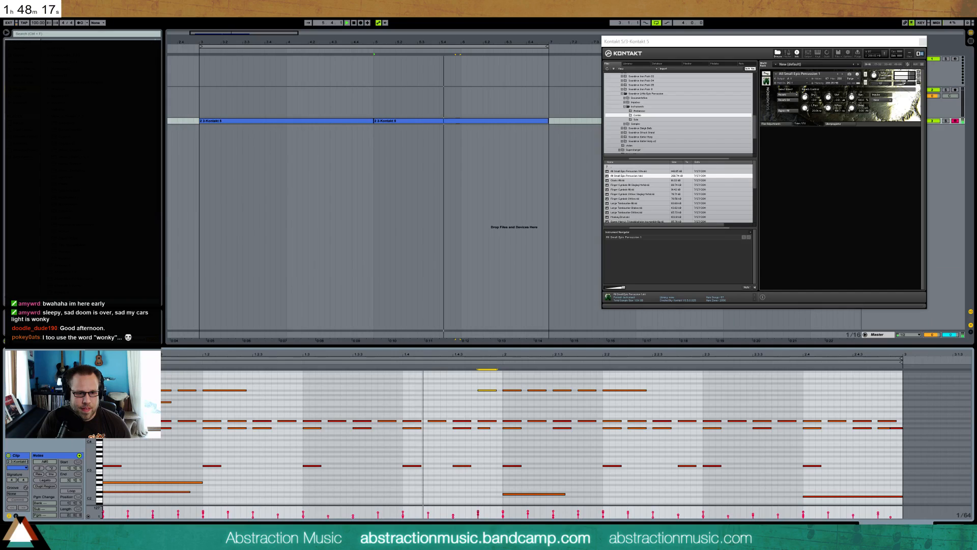
Add a hit at the run's pitch on the last sixteenth of the clip's second bar
{"action": "left_click", "coordinate": [860, 391]}
{"action": "key", "text": "space"}
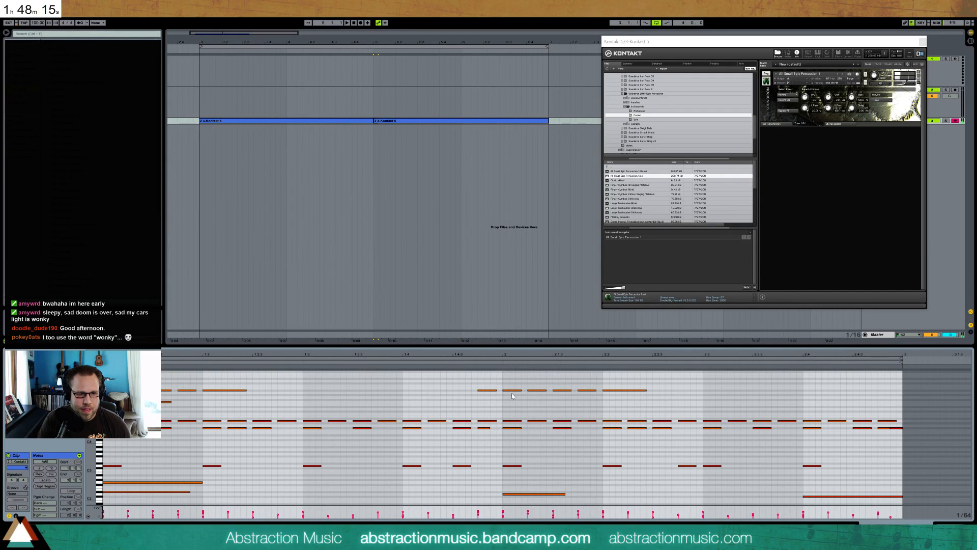
{"action": "double_click", "coordinate": [879, 390]}
Zoom out the arrangement, move the Kontakt window clear of the track headers, and unfold the Kontakt track
{"action": "key", "text": "shift+Tab"}
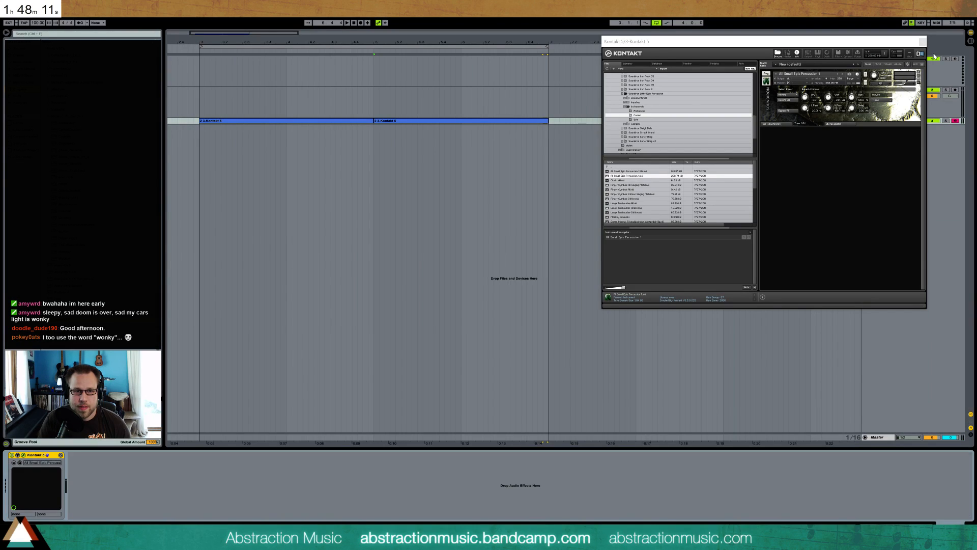
{"action": "left_click_drag", "start_coordinate": [249, 33], "coordinate": [249, 10]}
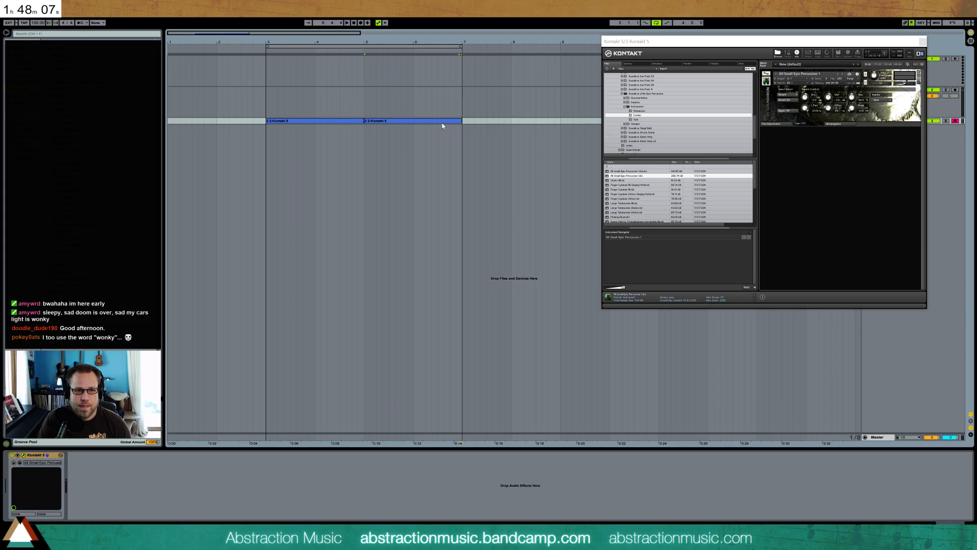
{"action": "left_click_drag", "start_coordinate": [849, 39], "coordinate": [856, 182]}
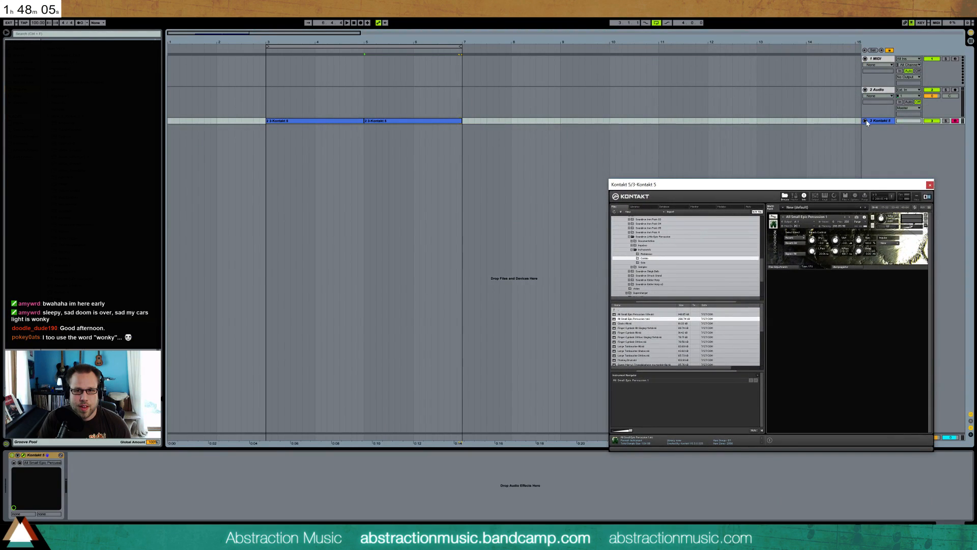
{"action": "left_click", "coordinate": [866, 122]}
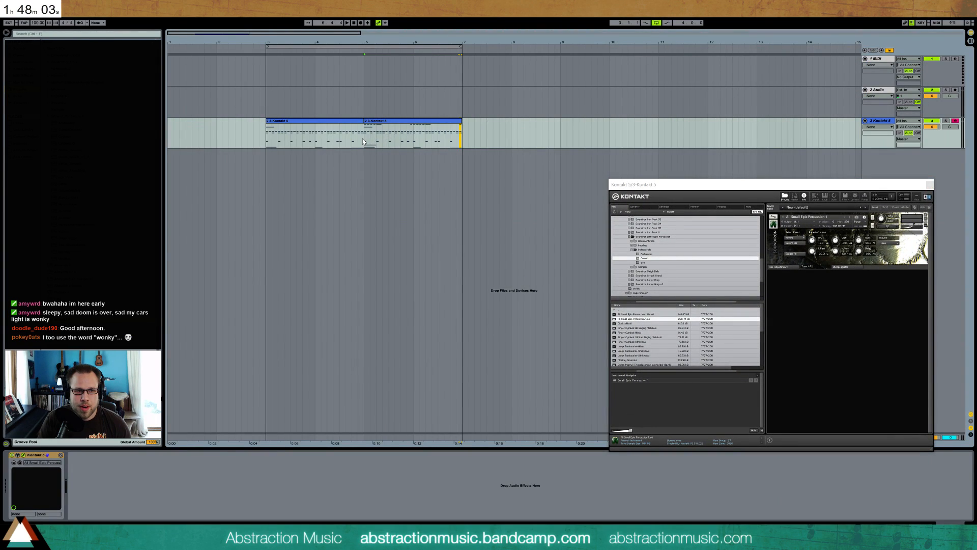
Duplicate the first bar of the second Kontakt clip to bar 7 and open the one-bar copy's notes
{"action": "left_click_drag", "start_coordinate": [365, 142], "coordinate": [409, 146]}
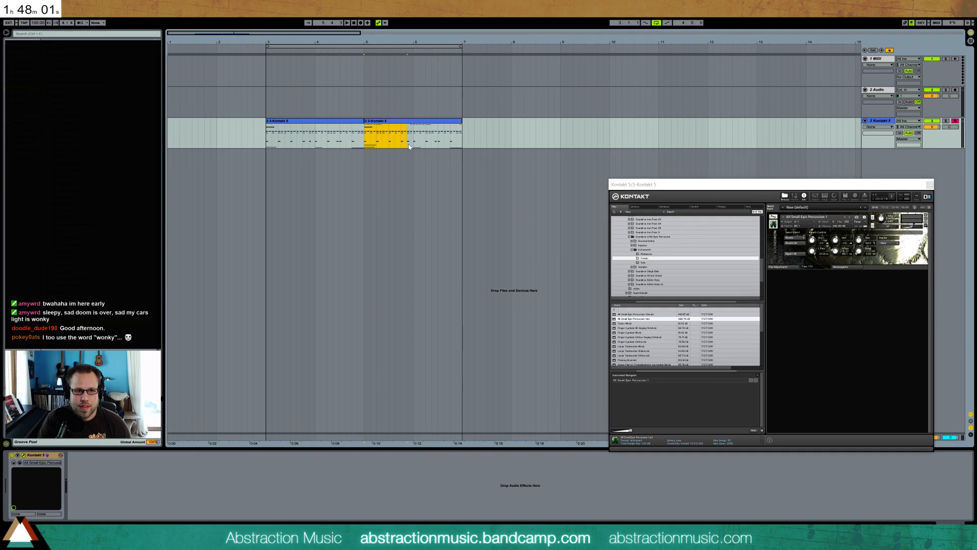
{"action": "key", "text": "ctrl+d"}
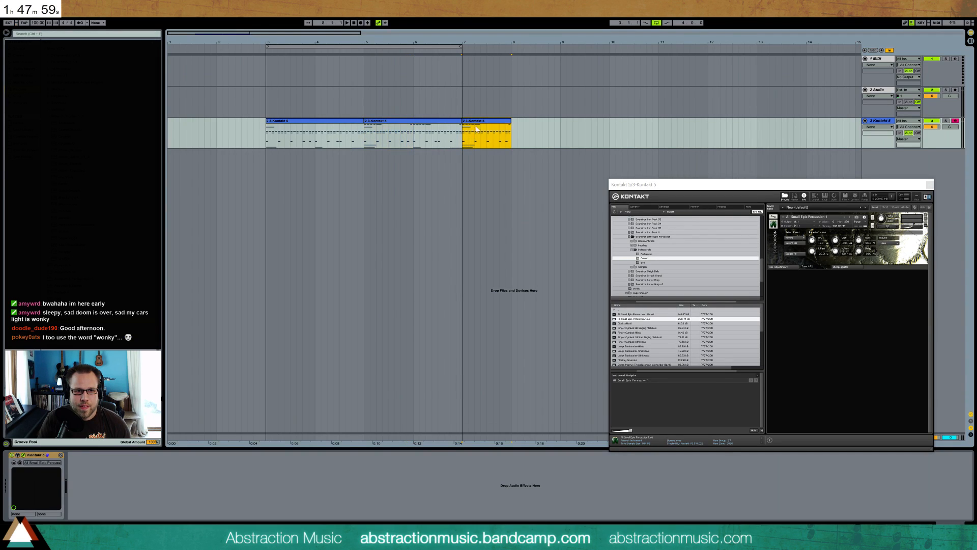
{"action": "double_click", "coordinate": [480, 121]}
{"action": "left_click", "coordinate": [234, 407]}
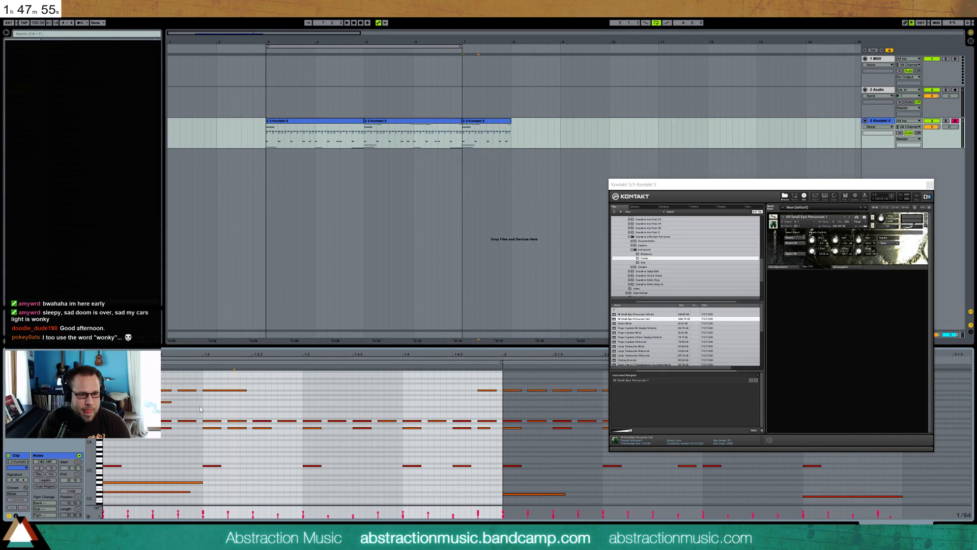
Delete the repeating short percussion notes after the downbeat in the one-bar clip, keeping the high run and long low notes, and play it
{"action": "left_click_drag", "start_coordinate": [133, 411], "coordinate": [496, 476]}
{"action": "key", "text": "Delete"}
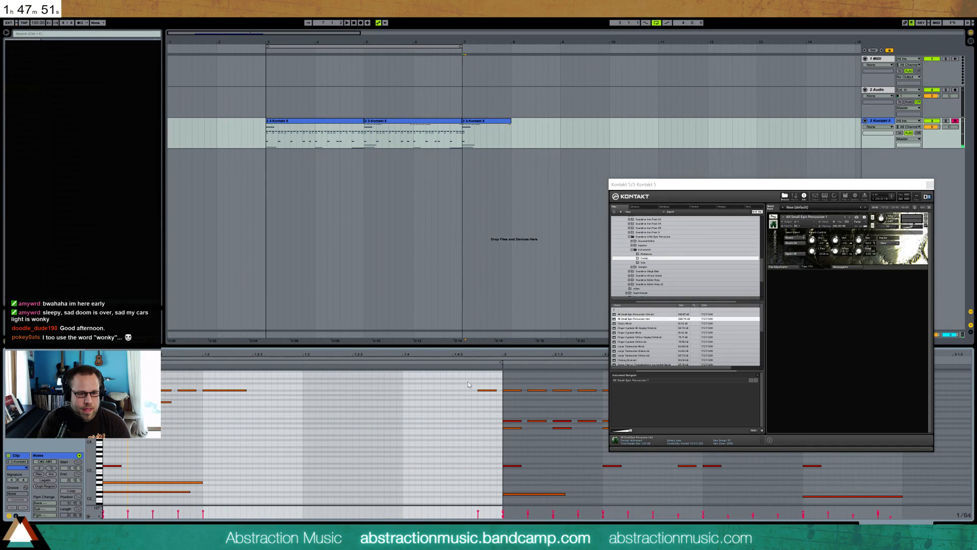
{"action": "key", "text": "space"}
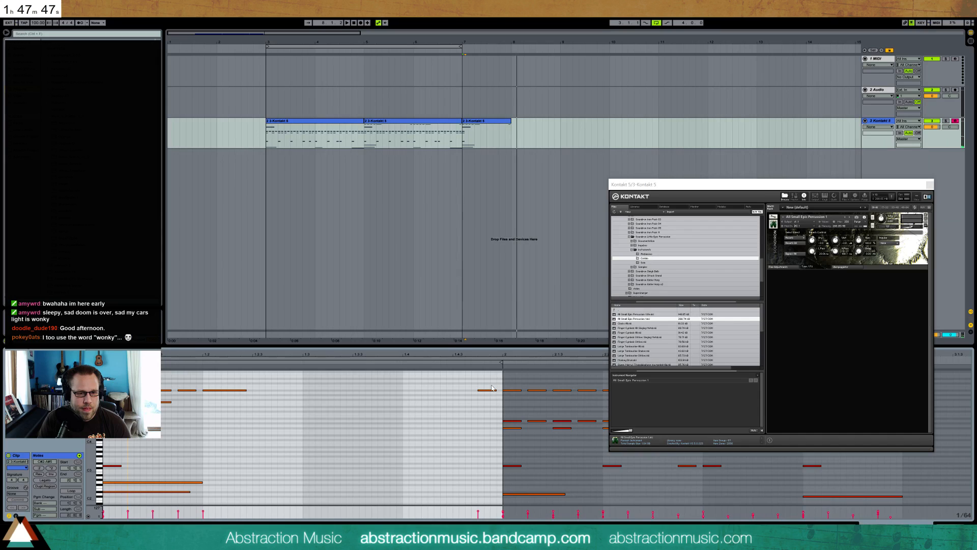
Close the Kontakt window and paste a copy of the second two-bar clip at bar 8
{"action": "left_click", "coordinate": [930, 185]}
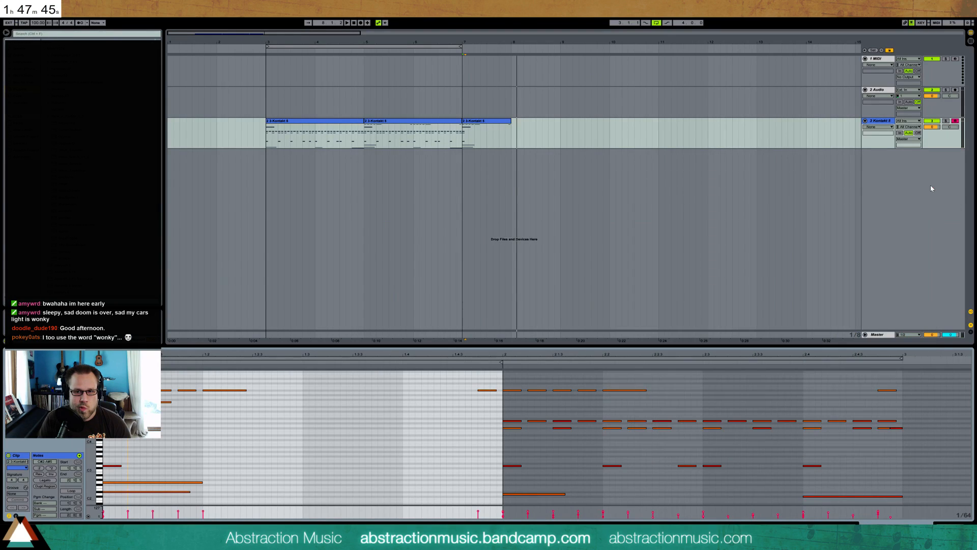
{"action": "left_click", "coordinate": [404, 128]}
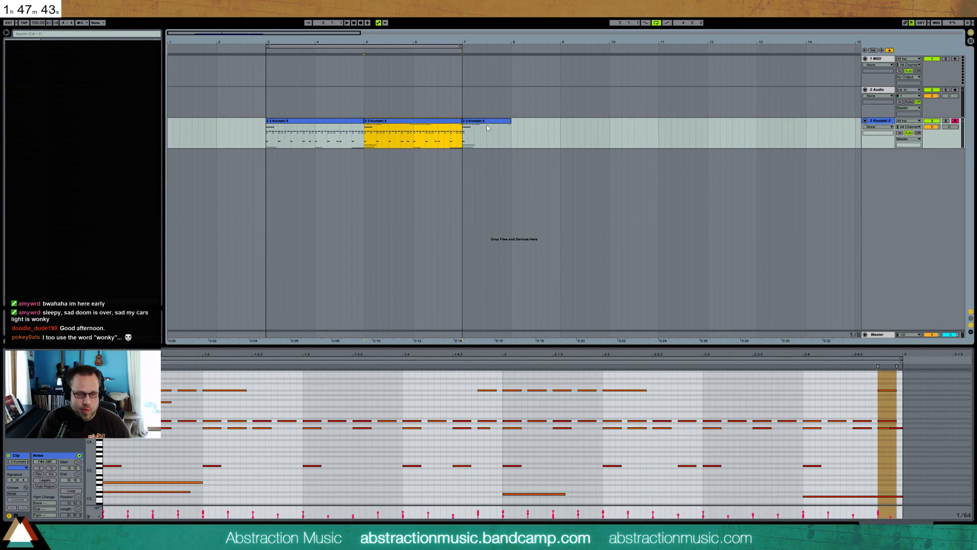
{"action": "left_click", "coordinate": [512, 133]}
{"action": "key", "text": "ctrl+v"}
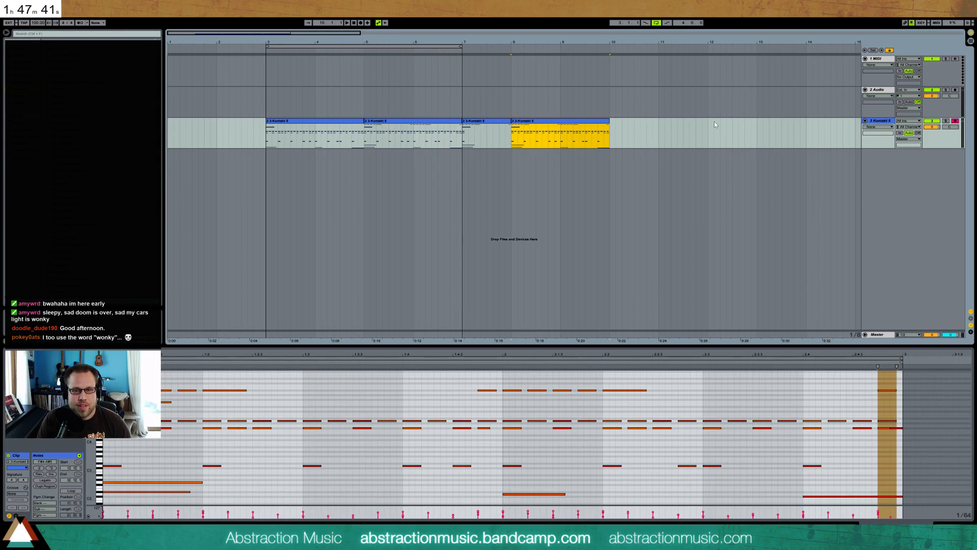
Delete the unused 1 MIDI and 2 Audio tracks
{"action": "left_click", "coordinate": [882, 90]}
{"action": "left_click", "coordinate": [879, 59], "text": "shift"}
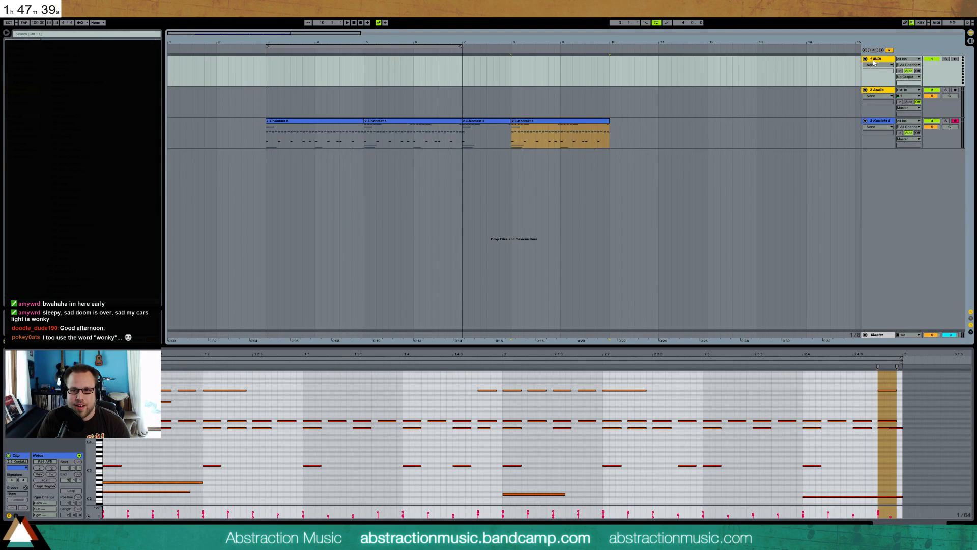
{"action": "key", "text": "Delete"}
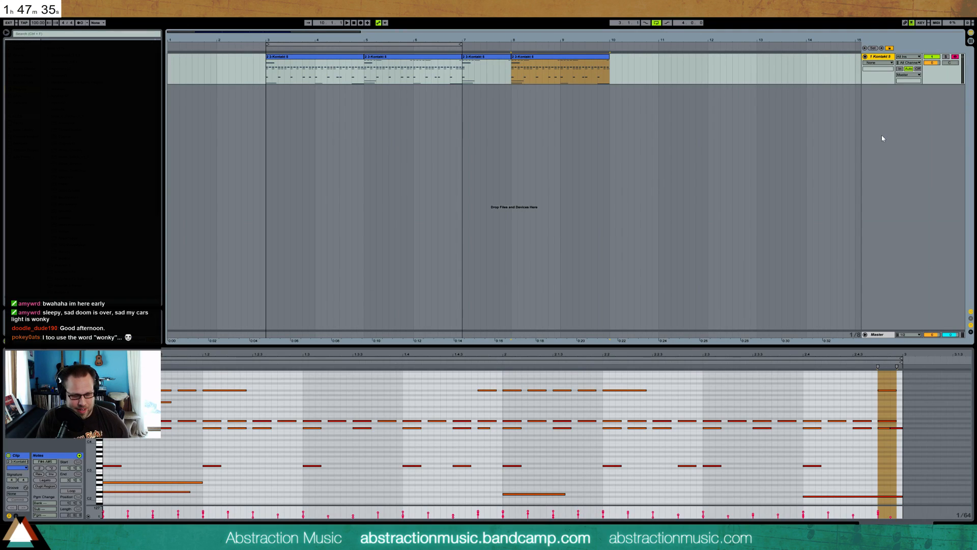
Insert a new MIDI track below the Kontakt track and load an empty Drum Rack onto it
{"action": "key", "text": "ctrl+shift+t"}
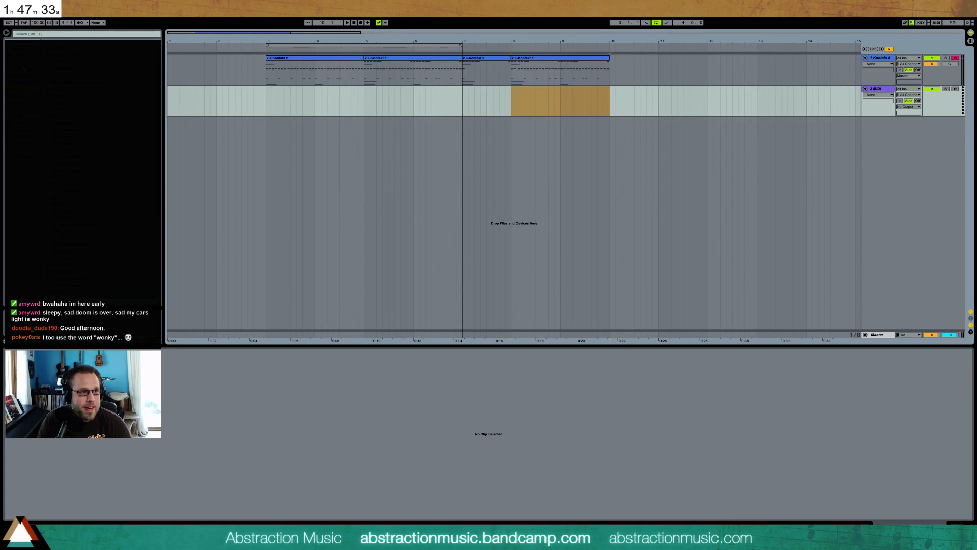
{"action": "left_click", "coordinate": [24, 64]}
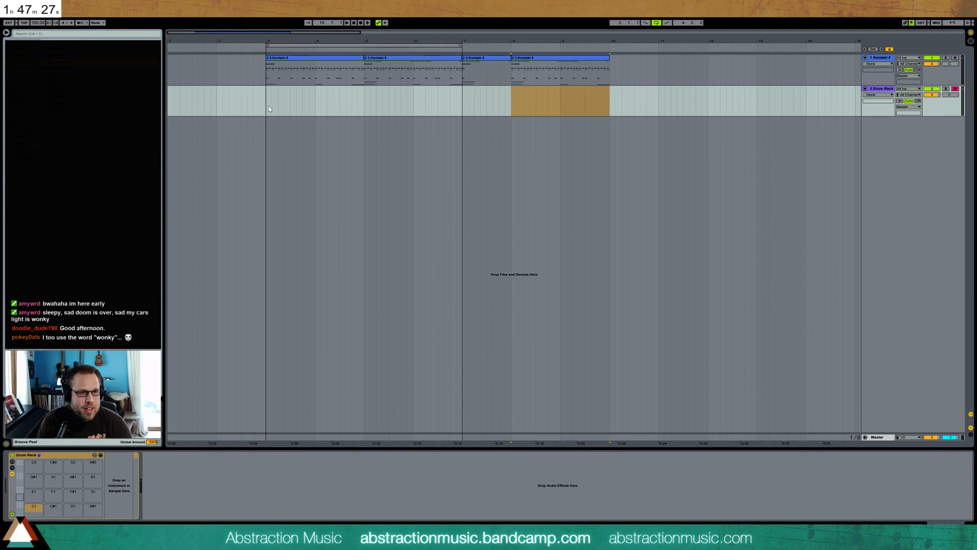
Set the arrangement loop to the two bars starting at bar 8, over the last Kontakt clip
{"action": "left_click_drag", "start_coordinate": [445, 46], "coordinate": [596, 50]}
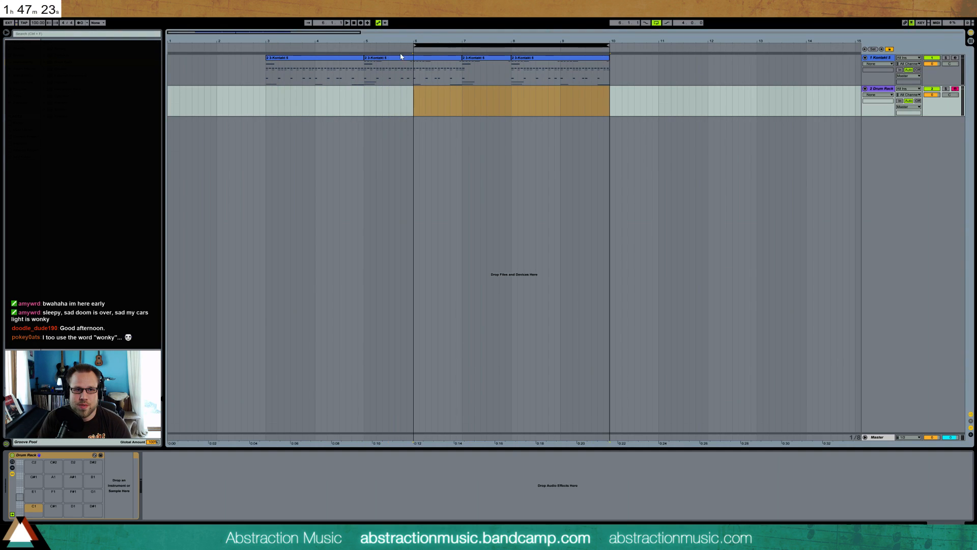
{"action": "left_click_drag", "start_coordinate": [415, 46], "coordinate": [513, 49]}
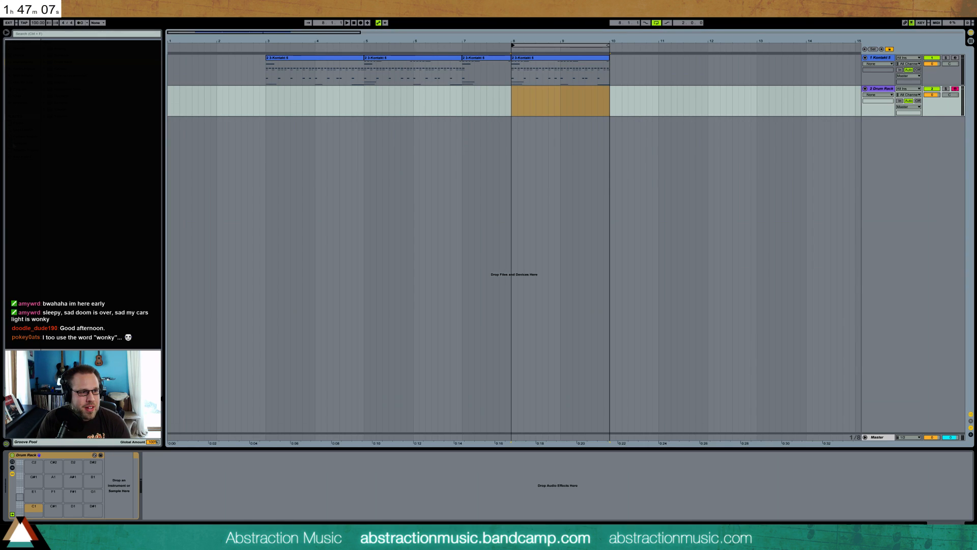
Load a kick2_OH sample onto the Drum Rack's C1 pad and a snare_OH sample onto its E1 pad
{"action": "left_click", "coordinate": [14, 145]}
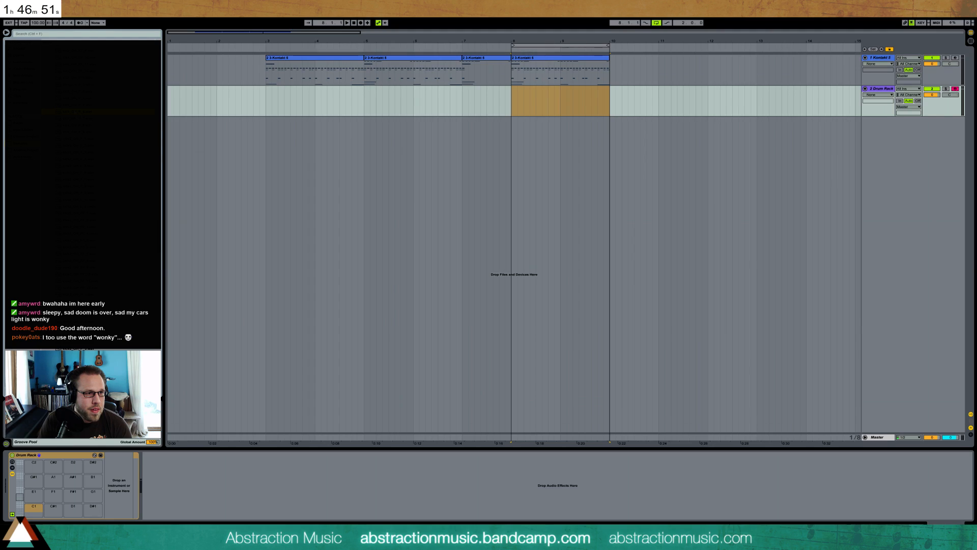
{"action": "left_click_drag", "start_coordinate": [73, 170], "coordinate": [29, 505]}
{"action": "scroll", "coordinate": [153, 237], "scroll_direction": "down", "scroll_amount": 6}
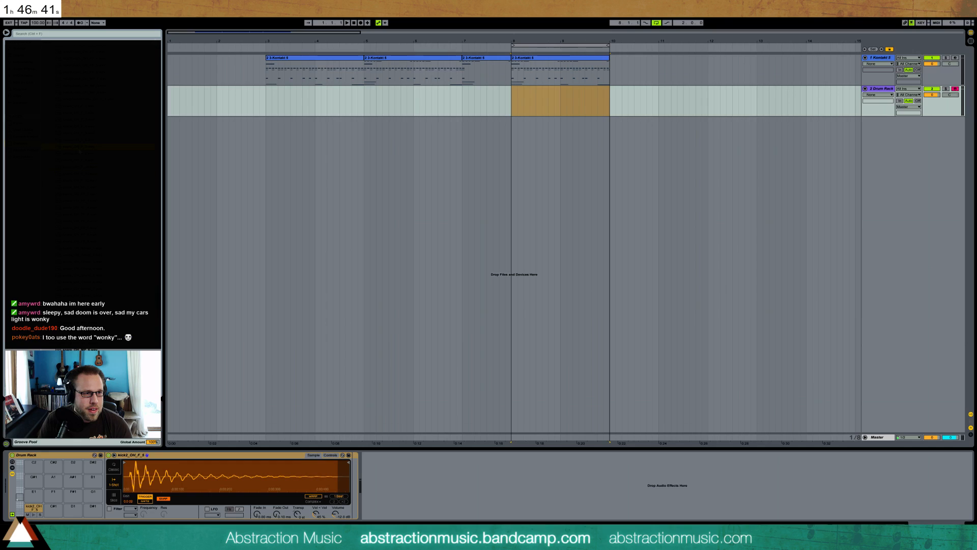
{"action": "left_click_drag", "start_coordinate": [282, 242], "coordinate": [34, 493]}
Insert an empty two-bar MIDI clip at bar 8 on the Drum Rack track and open it for note editing
{"action": "left_click_drag", "start_coordinate": [510, 90], "coordinate": [609, 105]}
{"action": "key", "text": "ctrl+shift+m"}
{"action": "double_click", "coordinate": [536, 89]}
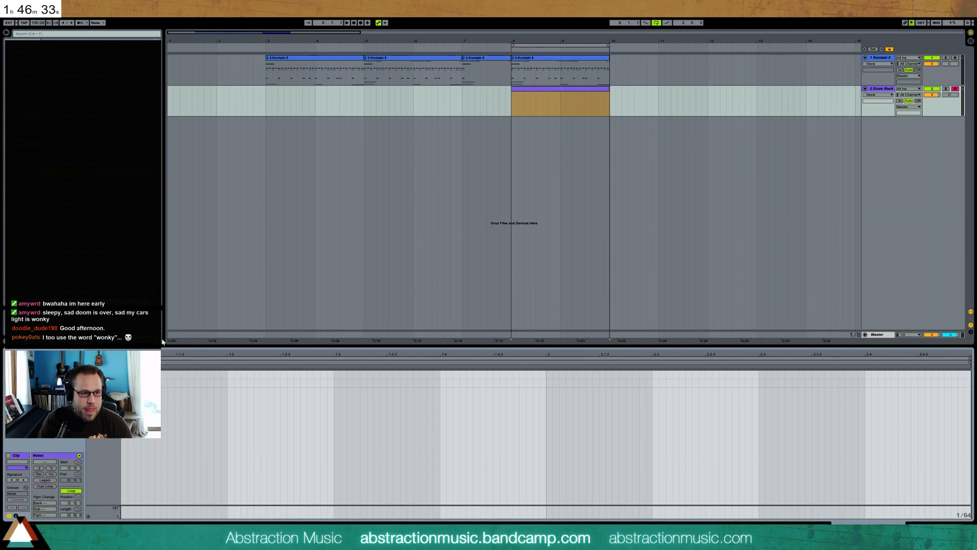
Set the clip grid to 1/8, add two eighth-note kicks at 1.1 and 1.1.3, and play them
{"action": "left_click", "coordinate": [171, 401]}
{"action": "key", "text": "ctrl+2"}
{"action": "key", "text": "ctrl+2"}
{"action": "key", "text": "ctrl+2"}
{"action": "double_click", "coordinate": [149, 383]}
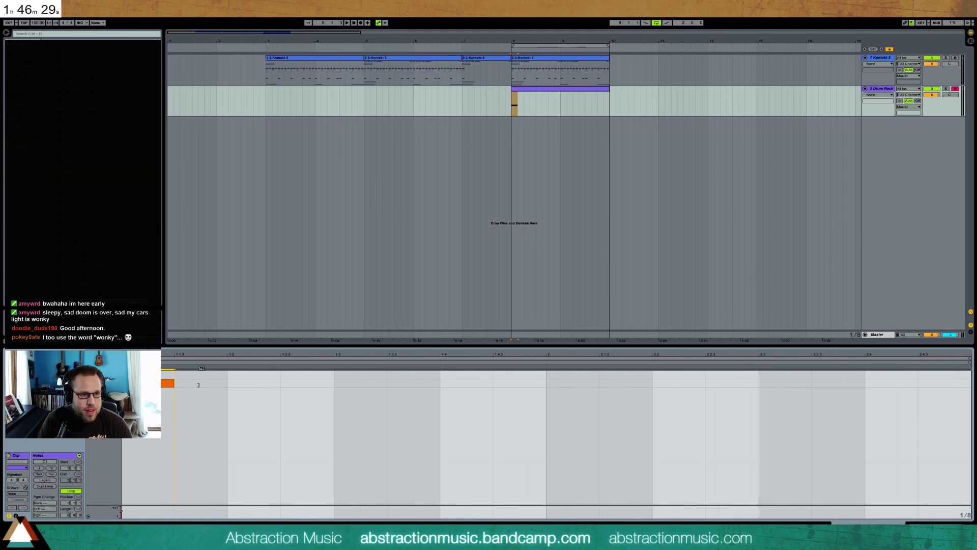
{"action": "double_click", "coordinate": [184, 383]}
{"action": "key", "text": "space"}
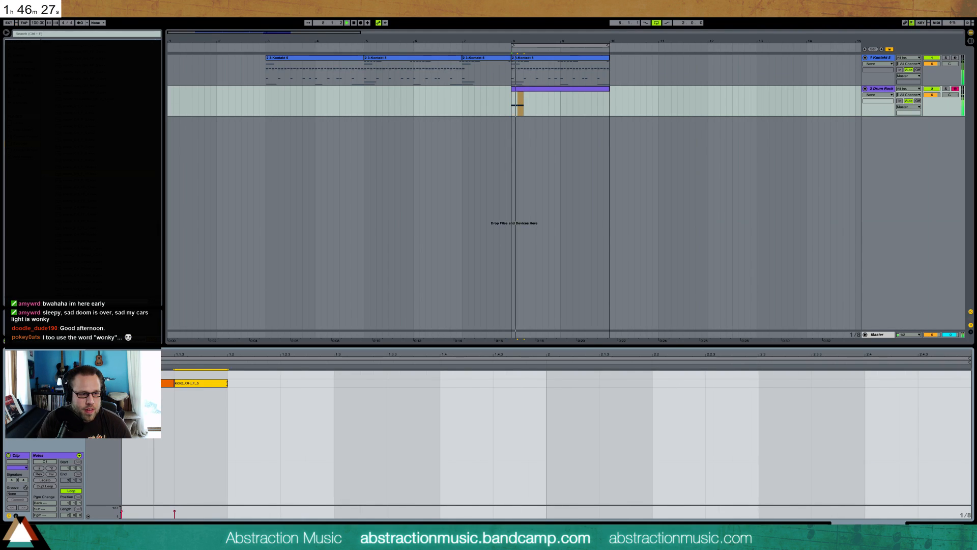
Add an eighth-note snare on beat 2, then a sixteenth-note kick at 1.2.3 and a snare at 1.2.4, while looping playback
{"action": "double_click", "coordinate": [233, 374]}
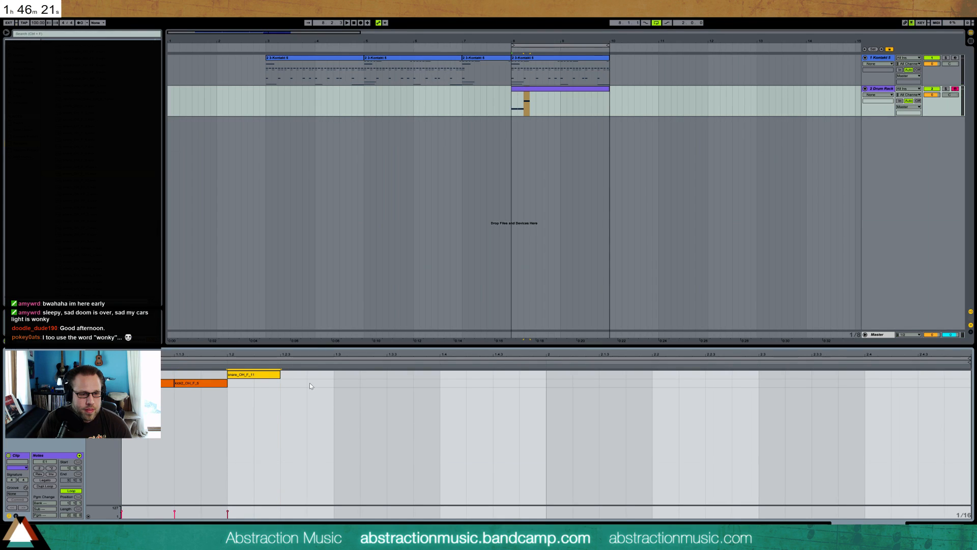
{"action": "double_click", "coordinate": [335, 376]}
{"action": "key", "text": "space"}
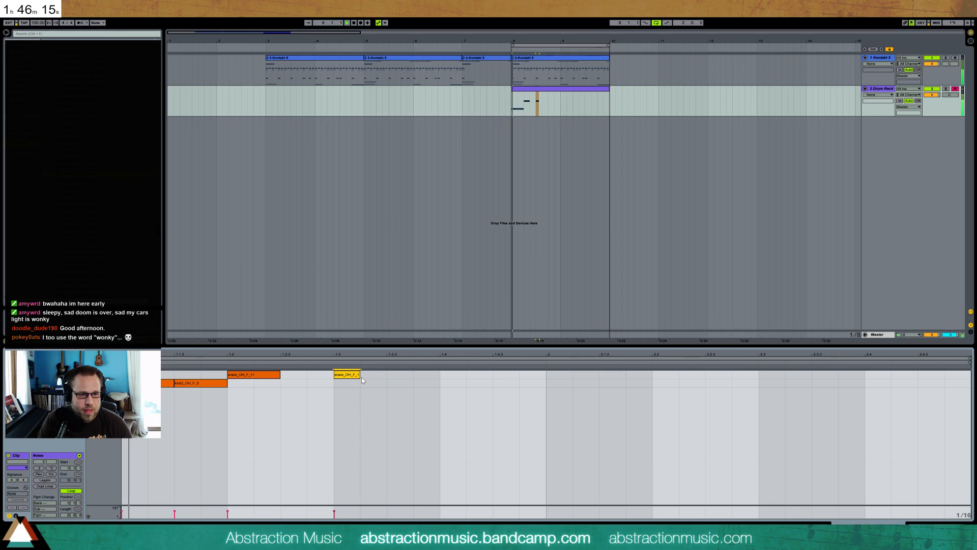
{"action": "left_click_drag", "start_coordinate": [343, 375], "coordinate": [316, 374]}
{"action": "double_click", "coordinate": [289, 383]}
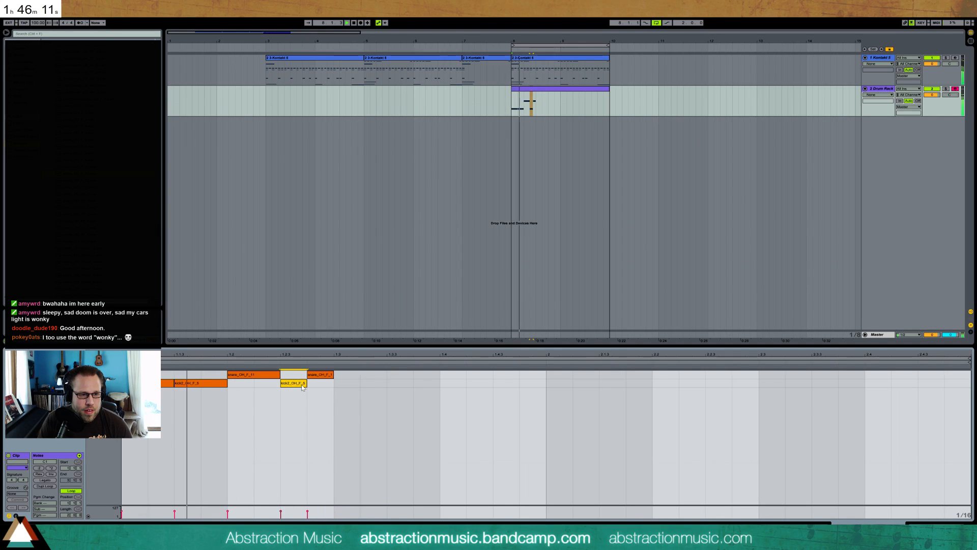
Complete the first bar with sixteenth-note snares at 1.3.2 and 1.4 and kicks at 1.3.3, 1.3.4, 1.4.2 and 1.4.3
{"action": "double_click", "coordinate": [375, 375]}
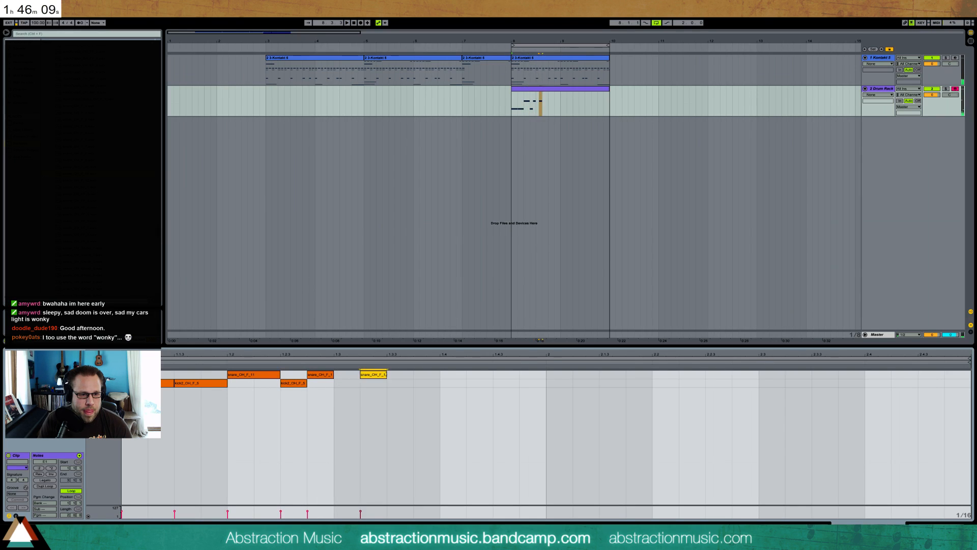
{"action": "double_click", "coordinate": [395, 383]}
{"action": "double_click", "coordinate": [420, 383]}
{"action": "left_click_drag", "start_coordinate": [440, 382], "coordinate": [442, 378]}
{"action": "double_click", "coordinate": [446, 375]}
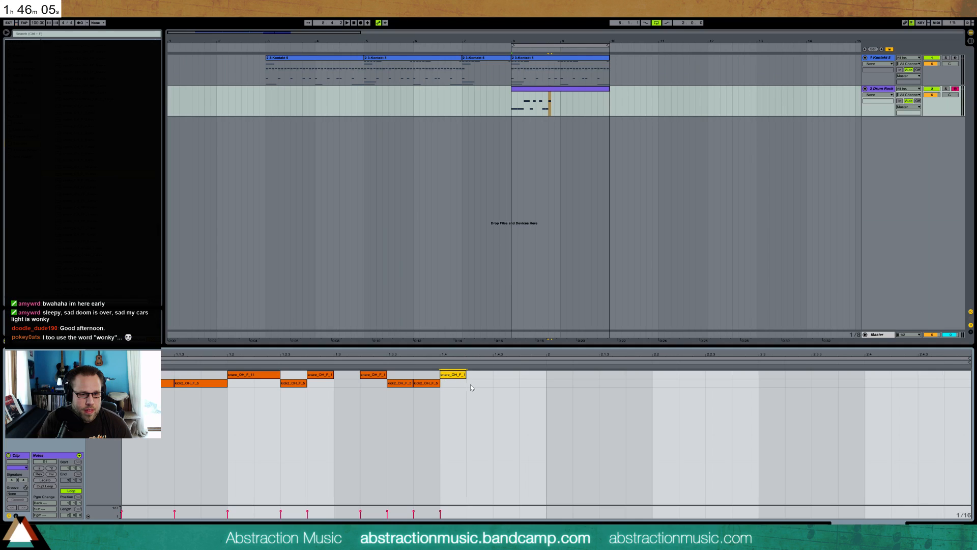
{"action": "double_click", "coordinate": [498, 383]}
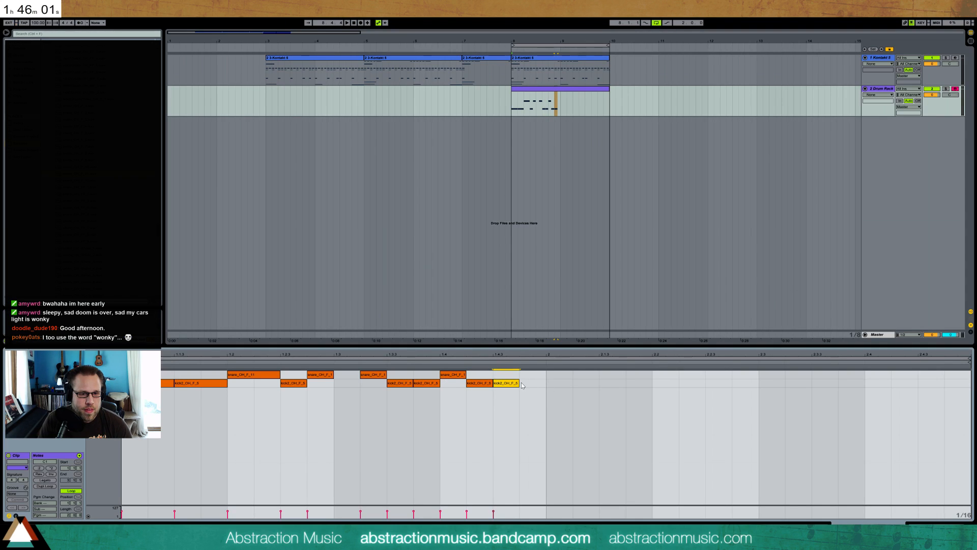
Lengthen the last kick to the end of the first bar and duplicate the one-bar pattern into the second bar
{"action": "left_click_drag", "start_coordinate": [519, 383], "coordinate": [192, 379]}
{"action": "key", "text": "ctrl+d"}
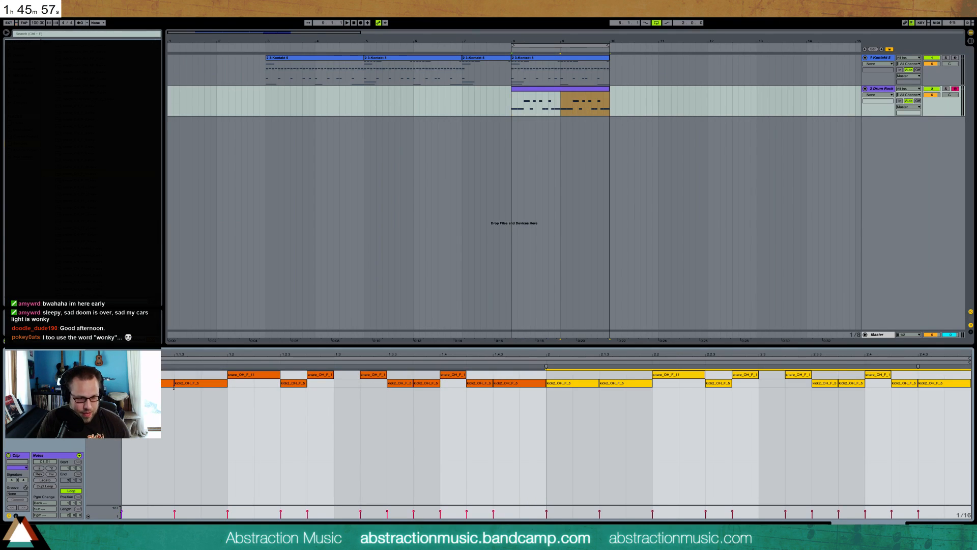
Move the sample start of the snare and the kick slightly later in their samplers to trim the leading silence
{"action": "key", "text": "shift+Tab"}
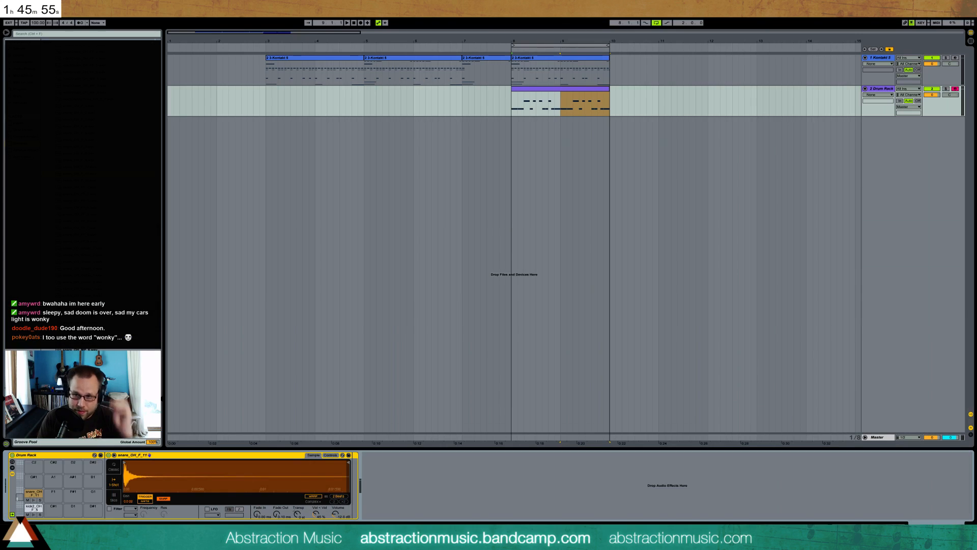
{"action": "left_click_drag", "start_coordinate": [136, 475], "coordinate": [231, 514]}
{"action": "left_click_drag", "start_coordinate": [125, 462], "coordinate": [127, 463]}
{"action": "left_click", "coordinate": [41, 507]}
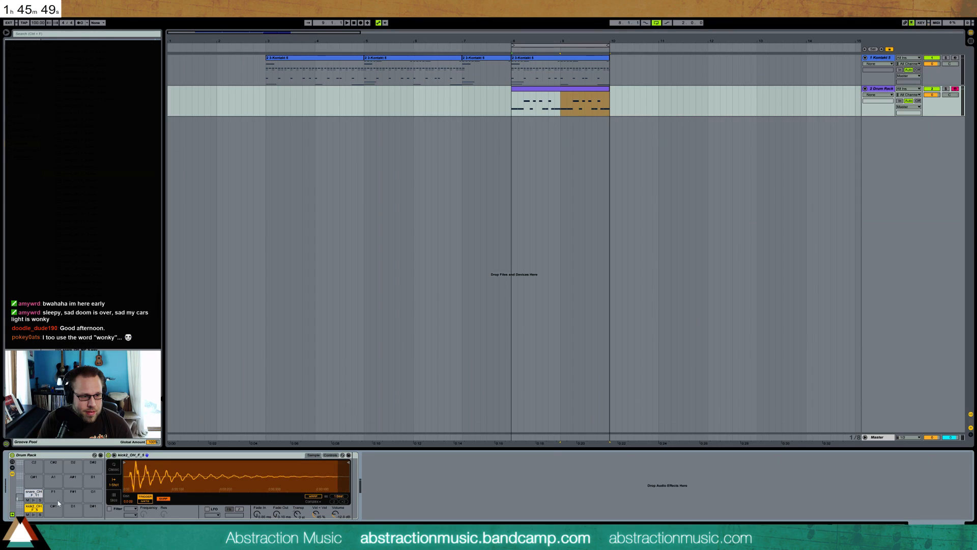
{"action": "left_click_drag", "start_coordinate": [124, 462], "coordinate": [130, 462]}
{"action": "left_click", "coordinate": [37, 493]}
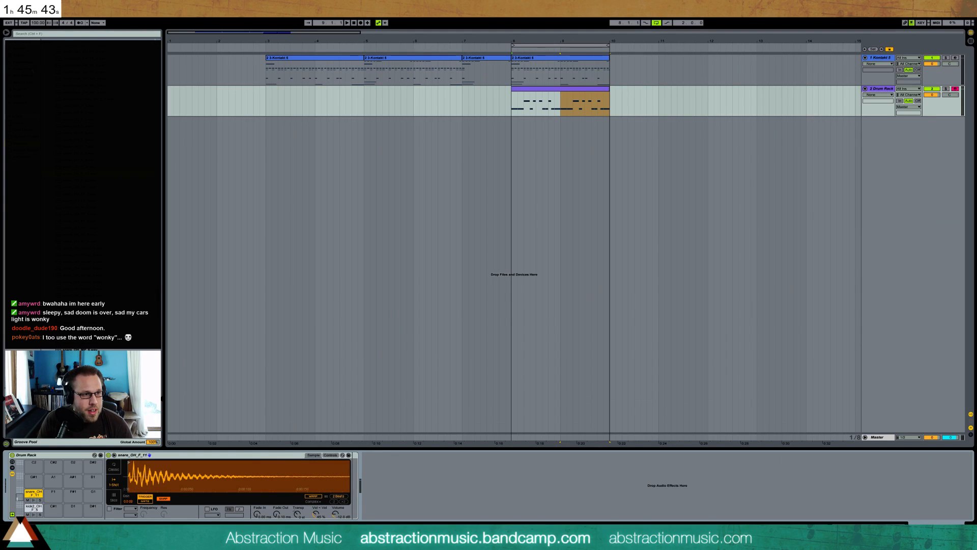
Add a Multiband Dynamics effect after the sampler in the snare pad's chain
{"action": "left_click", "coordinate": [21, 68]}
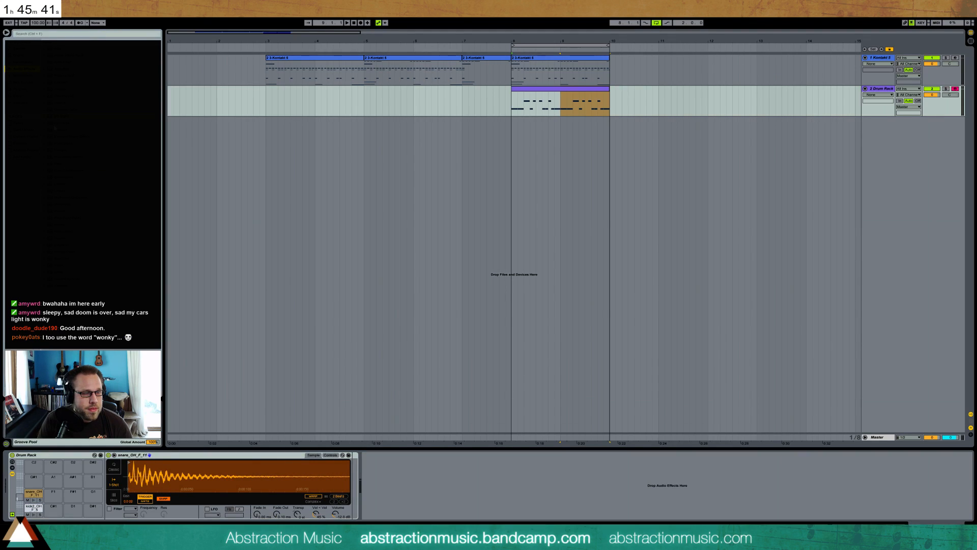
{"action": "mouse_move", "coordinate": [294, 205]}
{"action": "left_mouse_down"}
{"action": "mouse_move", "coordinate": [349, 513]}
{"action": "mouse_move", "coordinate": [351, 488]}
{"action": "left_mouse_up"}
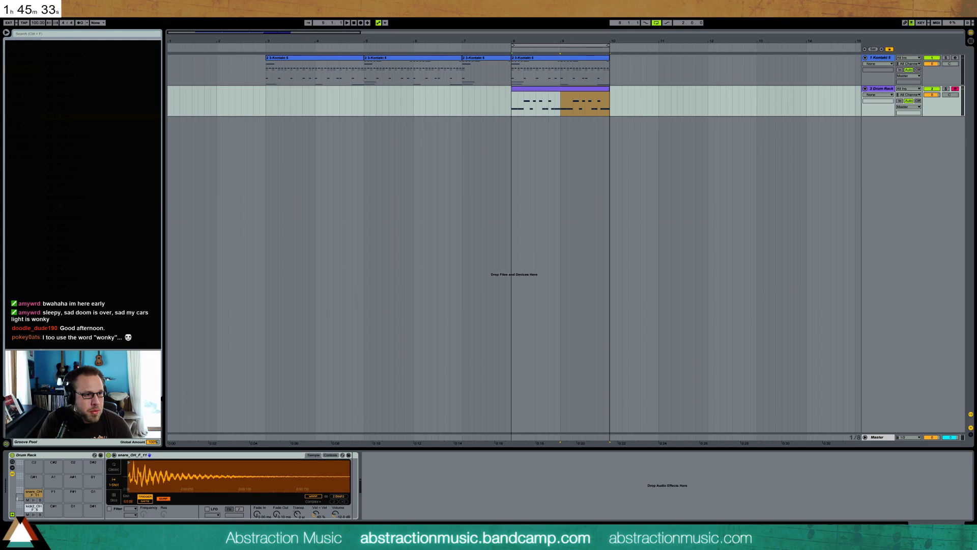
{"action": "left_click_drag", "start_coordinate": [426, 304], "coordinate": [354, 487]}
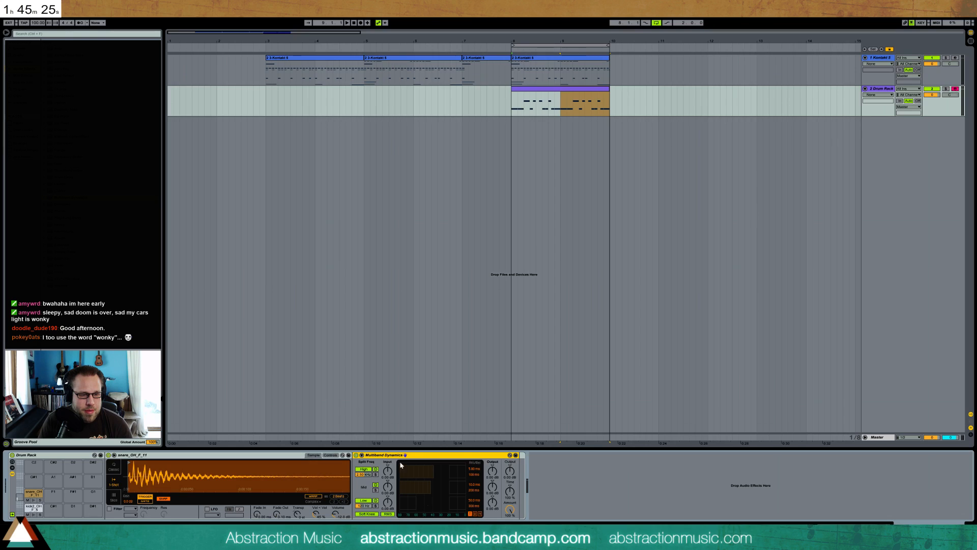
{"action": "mouse_move", "coordinate": [59, 117]}
{"action": "left_mouse_down"}
{"action": "mouse_move", "coordinate": [379, 495]}
{"action": "mouse_move", "coordinate": [358, 497]}
{"action": "left_mouse_up"}
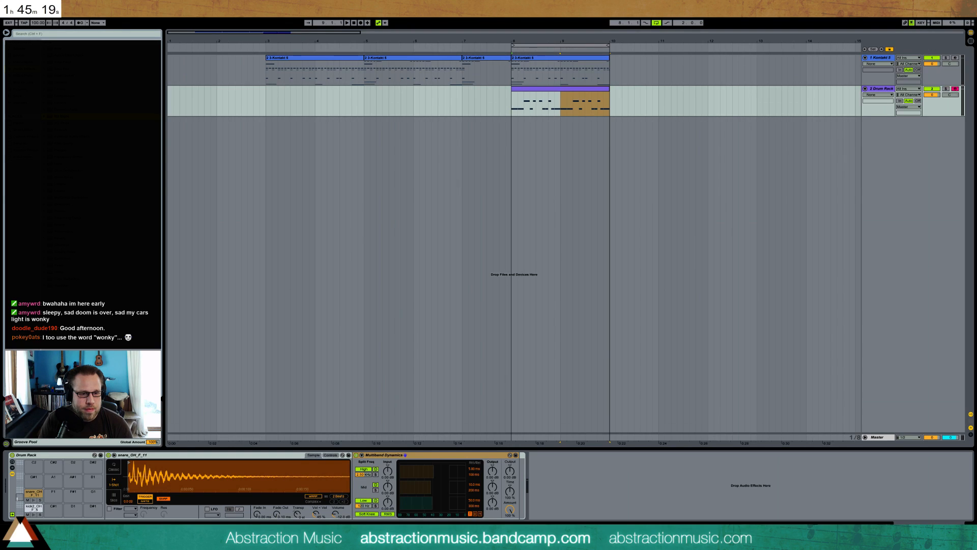
Add EQ Eight to the kick pad's chain, turn off its first band and shape a wide midrange cut
{"action": "left_click", "coordinate": [33, 508]}
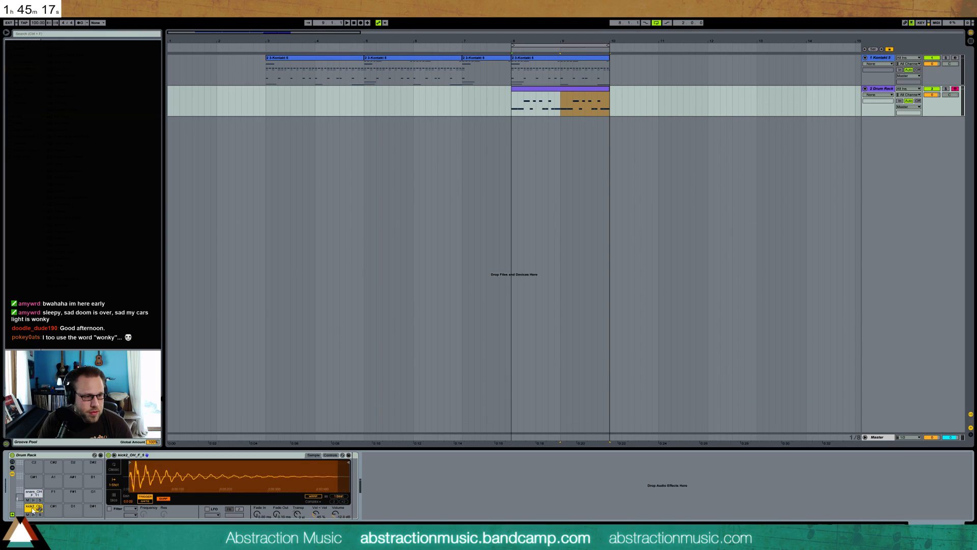
{"action": "mouse_move", "coordinate": [53, 117]}
{"action": "left_mouse_down"}
{"action": "mouse_move", "coordinate": [342, 210]}
{"action": "mouse_move", "coordinate": [352, 473]}
{"action": "mouse_move", "coordinate": [388, 487]}
{"action": "left_mouse_up"}
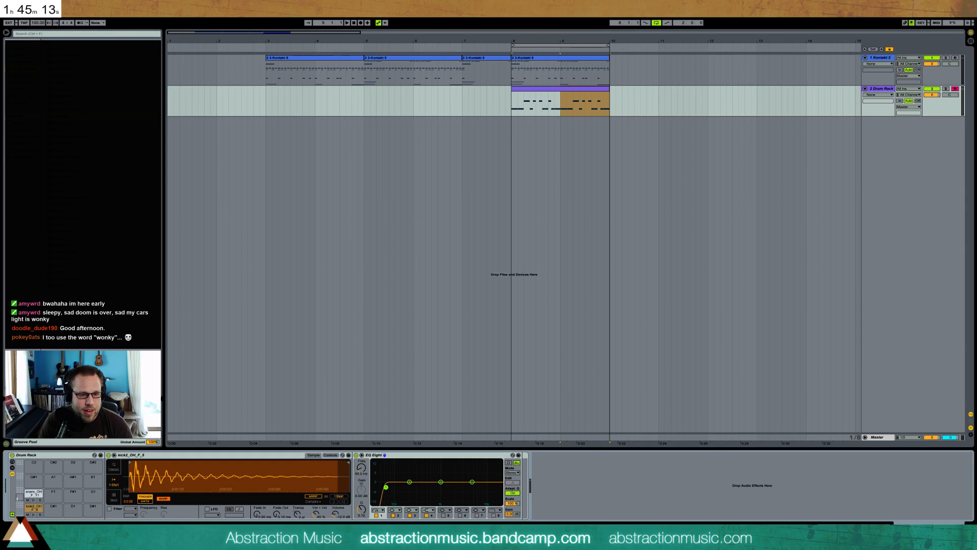
{"action": "left_click", "coordinate": [377, 515]}
{"action": "left_click_drag", "start_coordinate": [476, 482], "coordinate": [429, 498]}
{"action": "left_click_drag", "start_coordinate": [361, 509], "coordinate": [362, 524]}
{"action": "left_click_drag", "start_coordinate": [409, 483], "coordinate": [410, 481]}
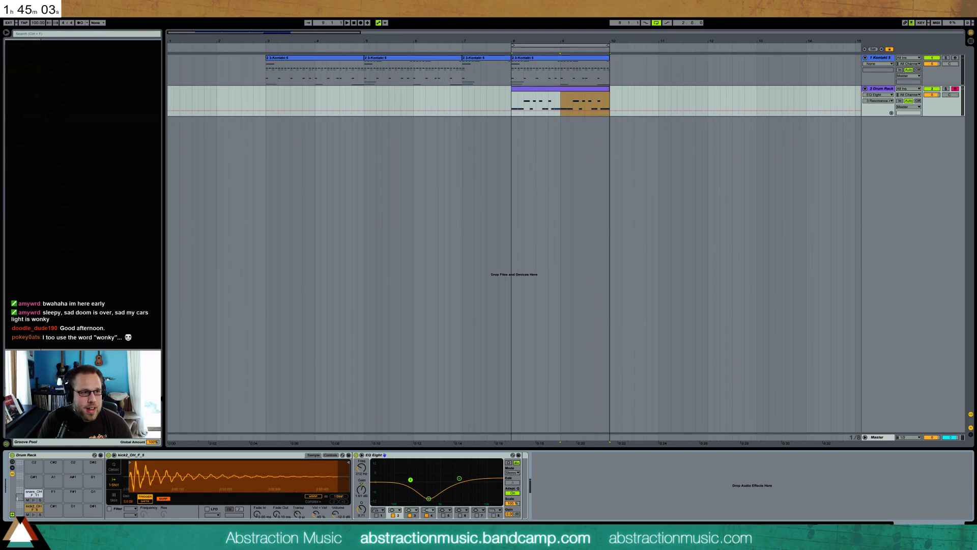
Add a Glue Compressor after the kick's EQ Eight and adjust its threshold and makeup gain during playback
{"action": "left_click_drag", "start_coordinate": [55, 172], "coordinate": [572, 530]}
{"action": "left_click", "coordinate": [592, 503]}
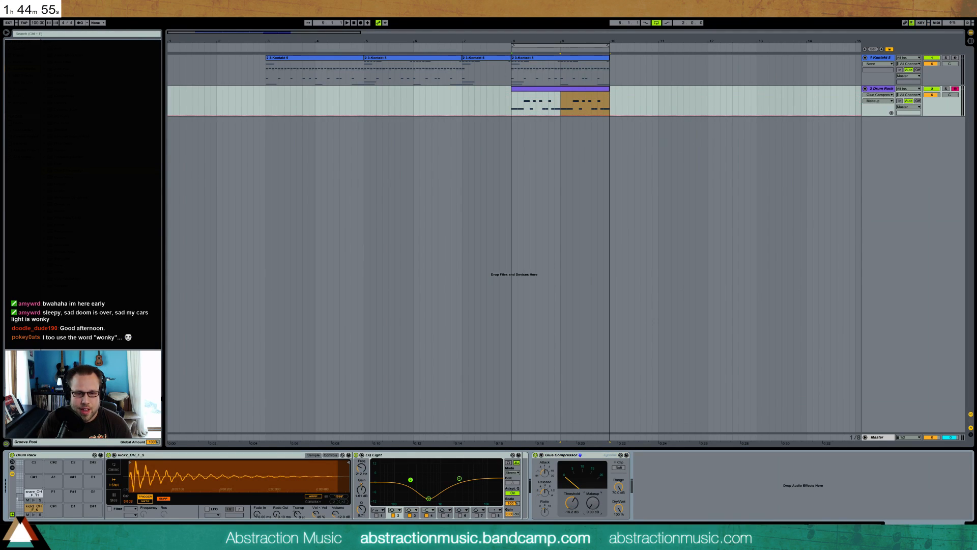
{"action": "key", "text": "space"}
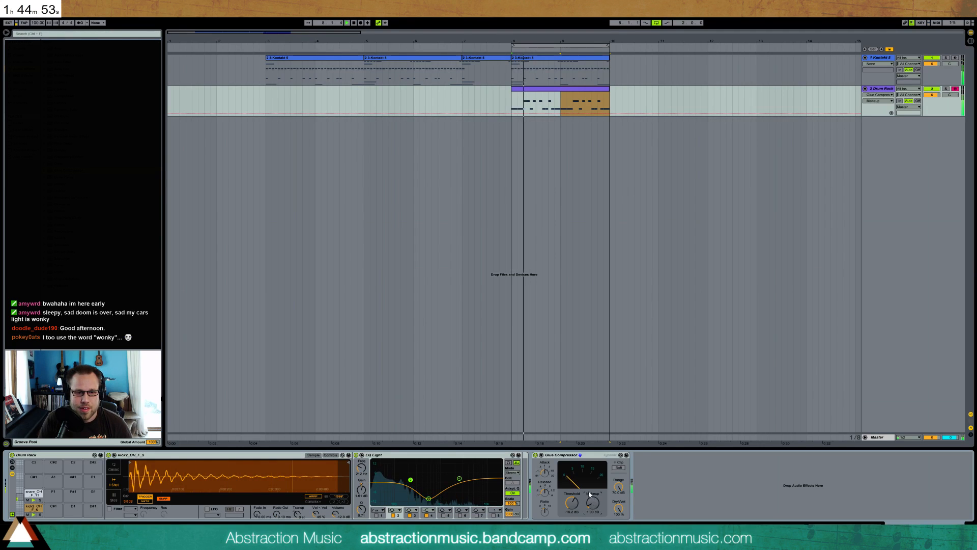
{"action": "left_click", "coordinate": [572, 503]}
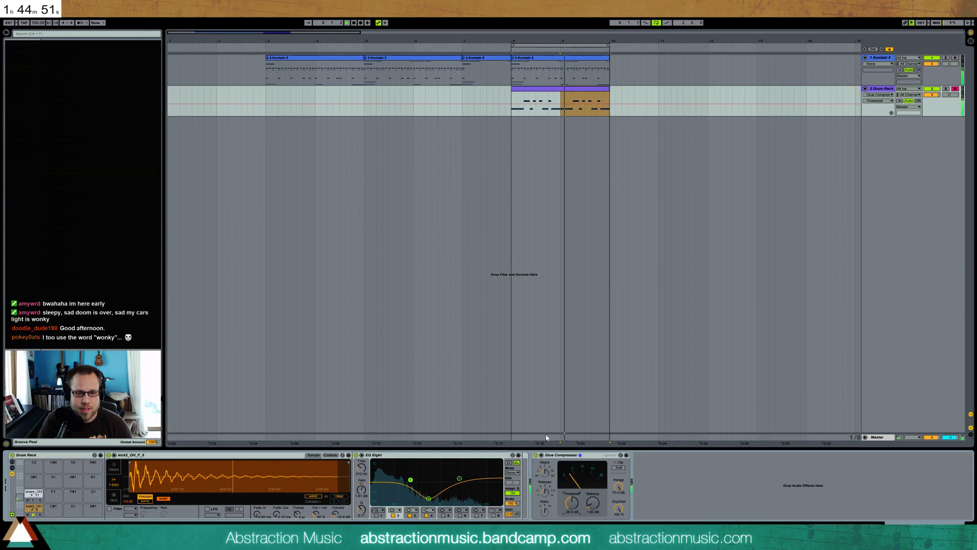
{"action": "left_click_drag", "start_coordinate": [574, 504], "coordinate": [590, 484]}
{"action": "key", "text": "space"}
Lower the velocities of the kicks at 1.1.3, 1.3.4, 1.4.3, 2.1.3 and 2.2.3 in the drum clip and play it
{"action": "double_click", "coordinate": [545, 89]}
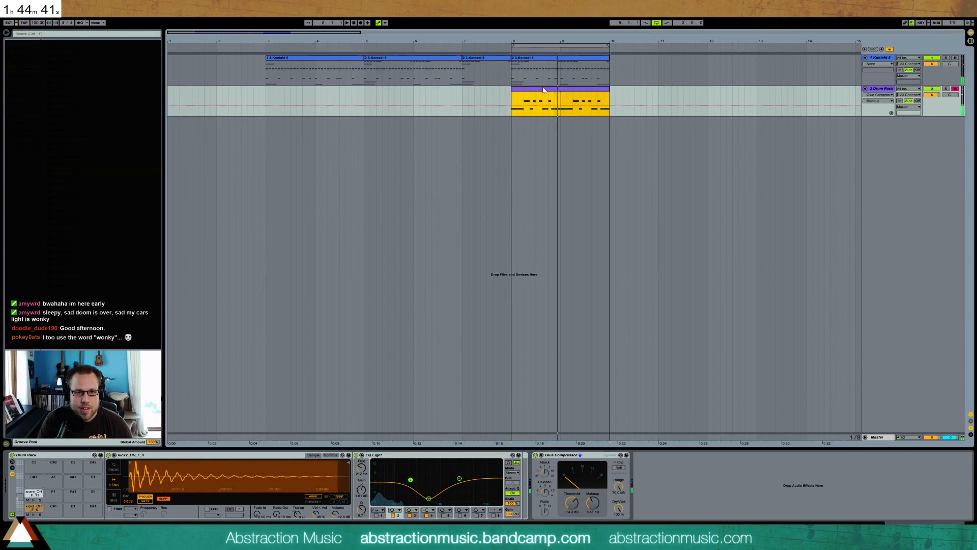
{"action": "left_click", "coordinate": [223, 408]}
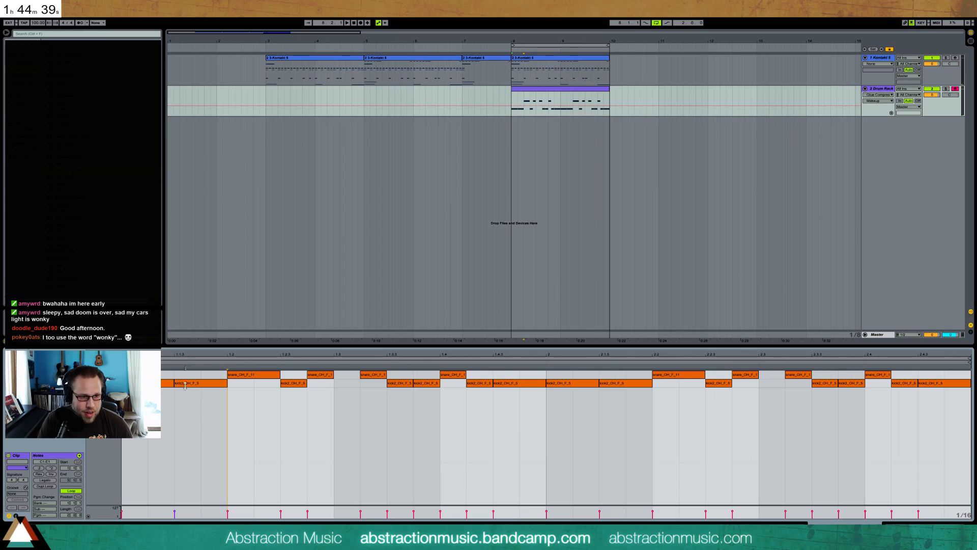
{"action": "left_click_drag", "start_coordinate": [175, 511], "coordinate": [175, 514]}
{"action": "left_click_drag", "start_coordinate": [414, 511], "coordinate": [413, 512]}
{"action": "left_click_drag", "start_coordinate": [429, 383], "coordinate": [428, 407]}
{"action": "left_click_drag", "start_coordinate": [511, 384], "coordinate": [511, 420]}
{"action": "left_click_drag", "start_coordinate": [517, 386], "coordinate": [518, 371]}
{"action": "left_click_drag", "start_coordinate": [626, 384], "coordinate": [626, 407]}
{"action": "left_click_drag", "start_coordinate": [719, 383], "coordinate": [723, 388]}
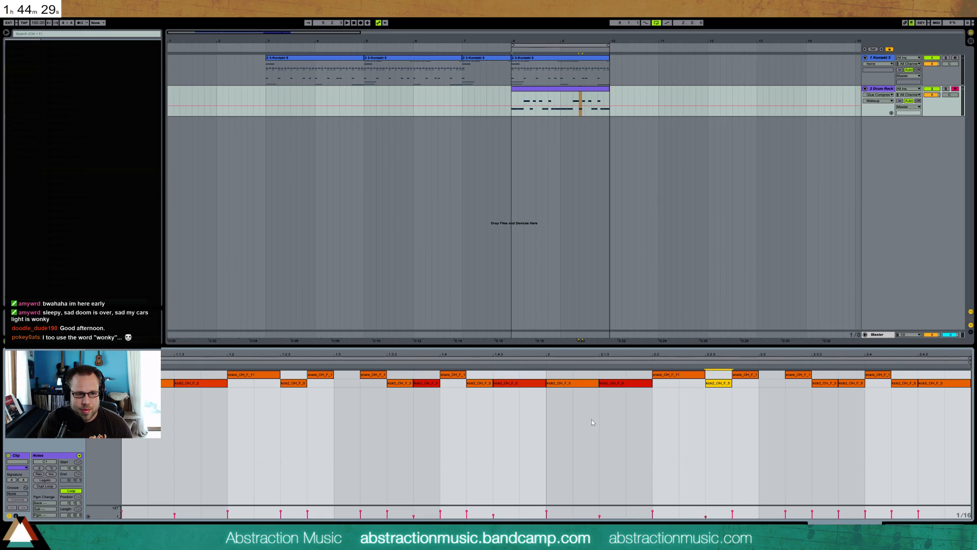
{"action": "key", "text": "space"}
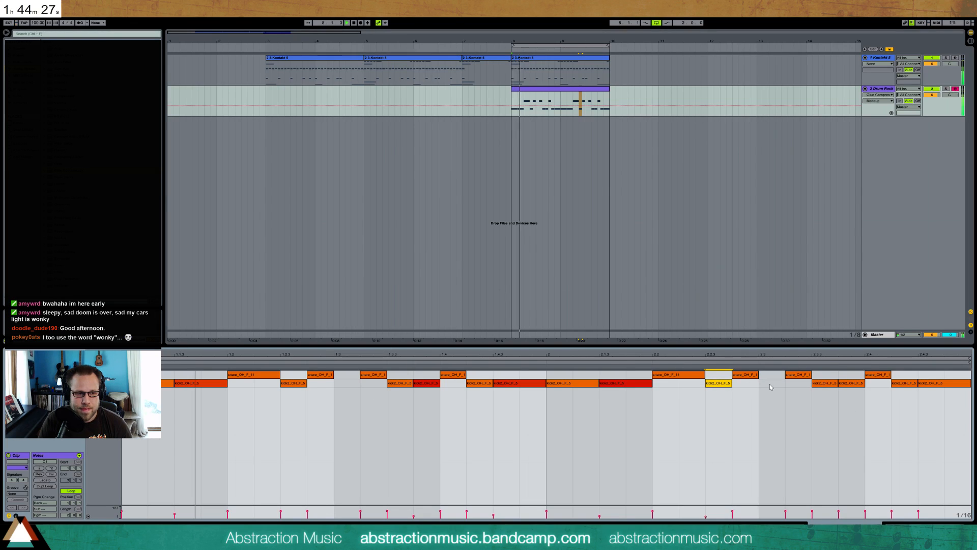
Raise the velocity of the snare at 1.2, lengthen the snares at 1.2.4 and 1.3.2, and soften the 1.3.2 hit
{"action": "left_click", "coordinate": [227, 375]}
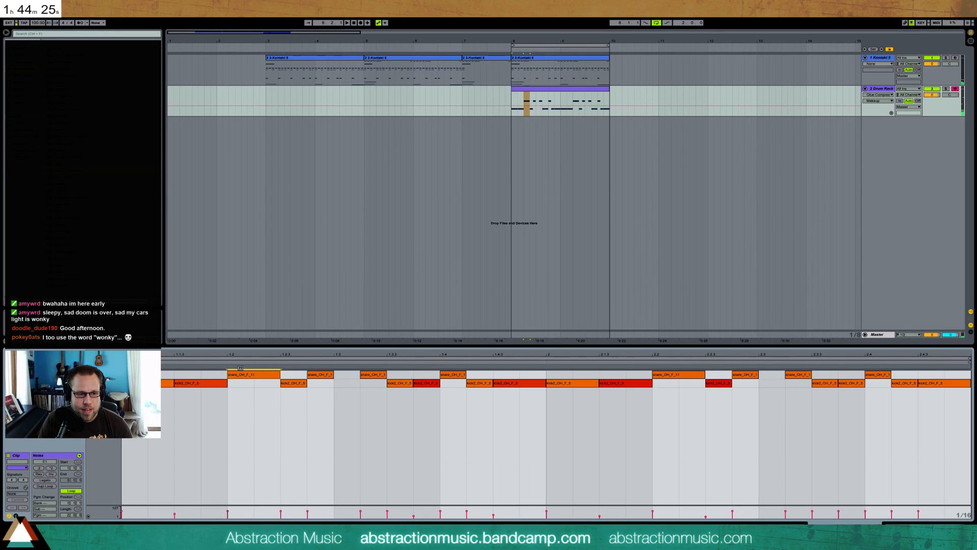
{"action": "left_click", "coordinate": [321, 375]}
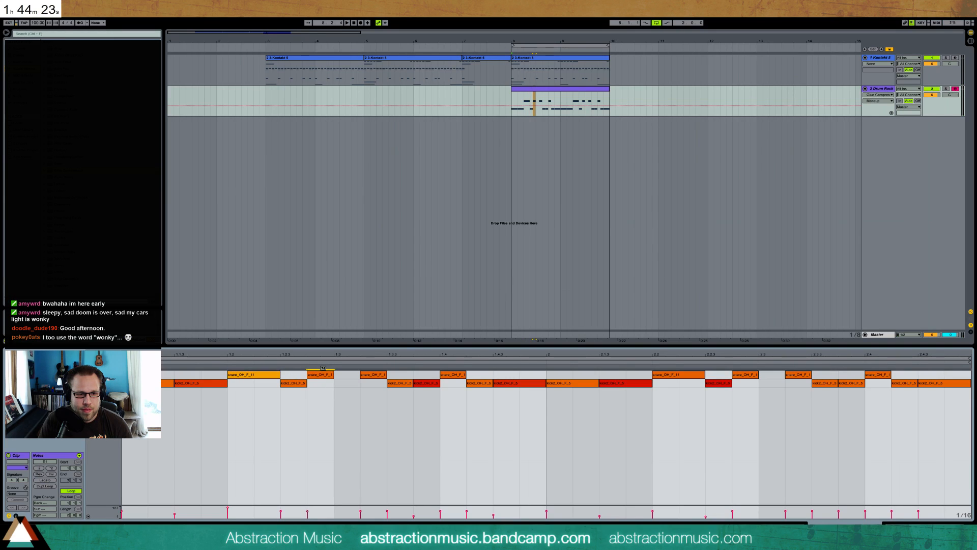
{"action": "left_click_drag", "start_coordinate": [334, 377], "coordinate": [402, 375]}
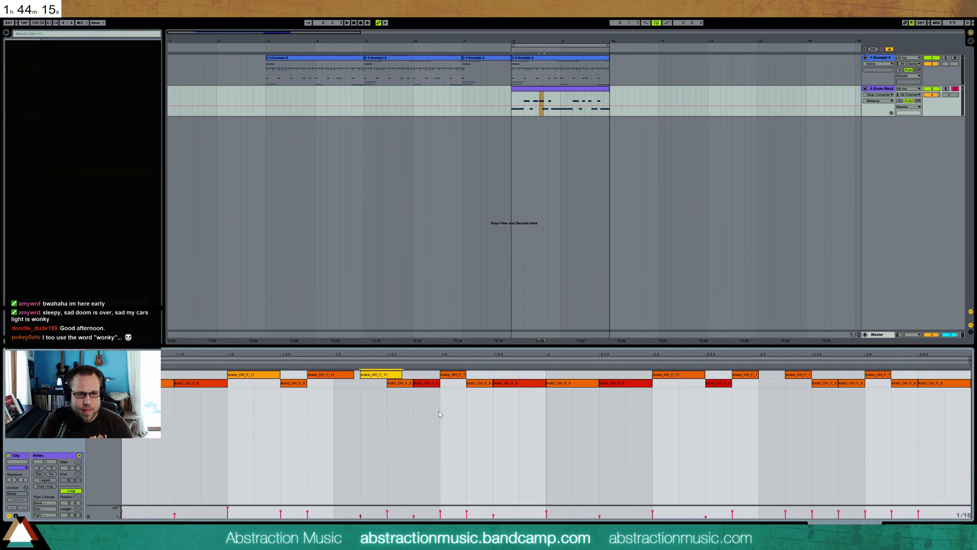
{"action": "left_click_drag", "start_coordinate": [416, 387], "coordinate": [422, 388]}
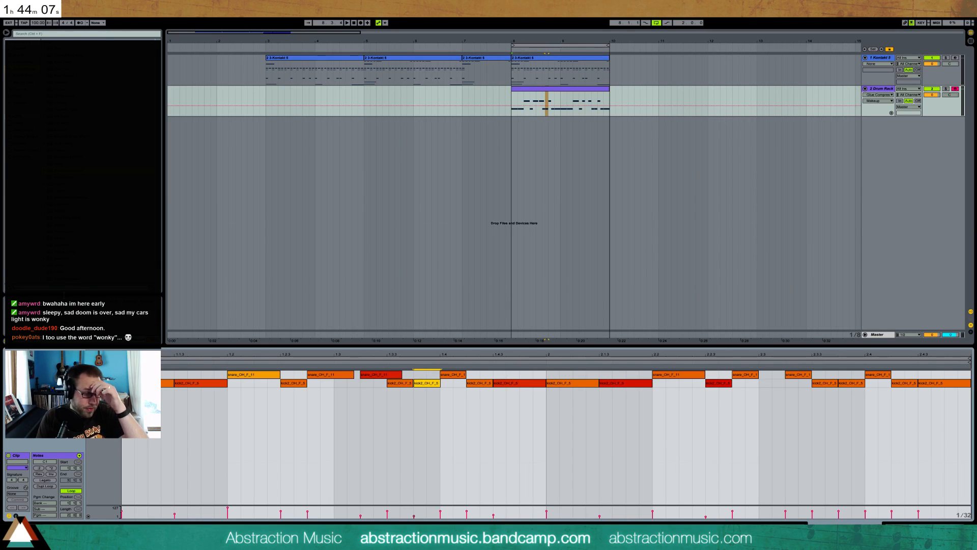
Raise the velocities of the snares at 1.4, 2.2 and 2.4, and lower the snare at 2.3.2
{"action": "left_click", "coordinate": [659, 432]}
{"action": "left_click", "coordinate": [684, 374]}
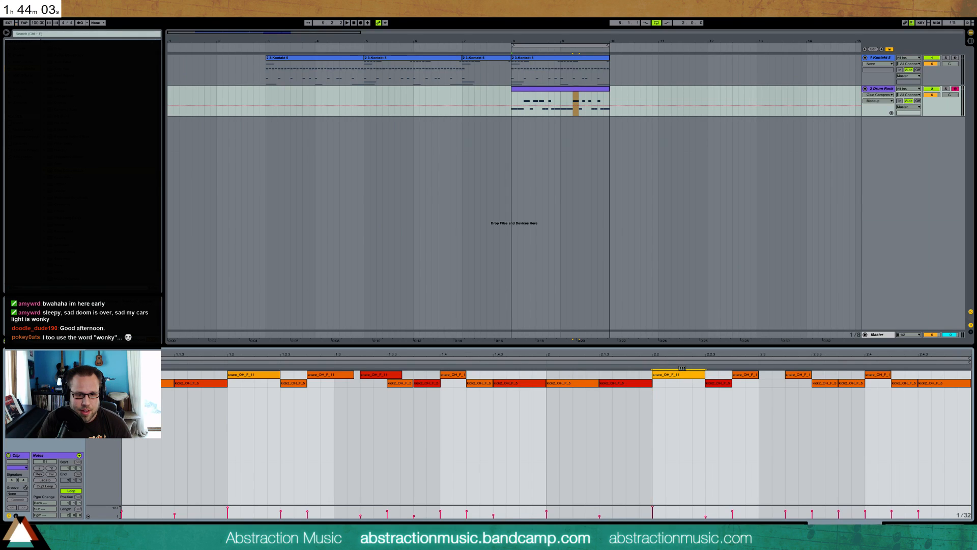
{"action": "left_click", "coordinate": [454, 375]}
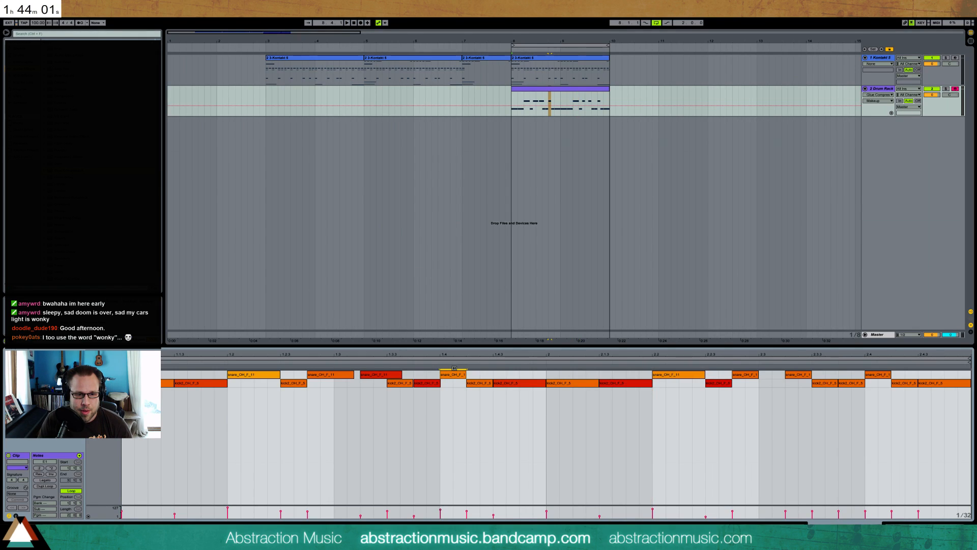
{"action": "left_click", "coordinate": [737, 374]}
{"action": "left_click", "coordinate": [794, 374]}
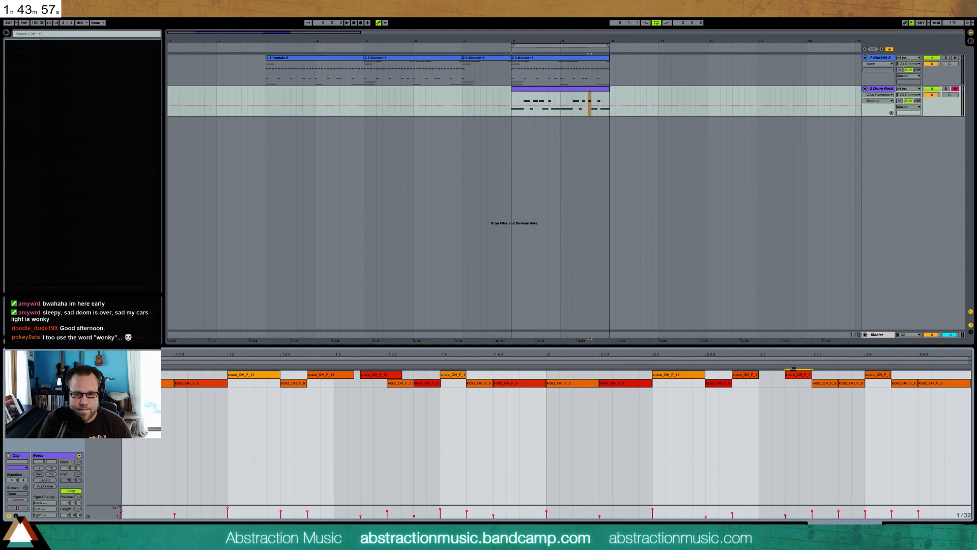
{"action": "left_click", "coordinate": [879, 374]}
Rework the end of bar 2 with one longer kick at 2.4.3, a softer kick at 2.3.4 and the 2.4 snare extended to 2.4.3
{"action": "double_click", "coordinate": [948, 385]}
{"action": "left_click_drag", "start_coordinate": [917, 383], "coordinate": [954, 388]}
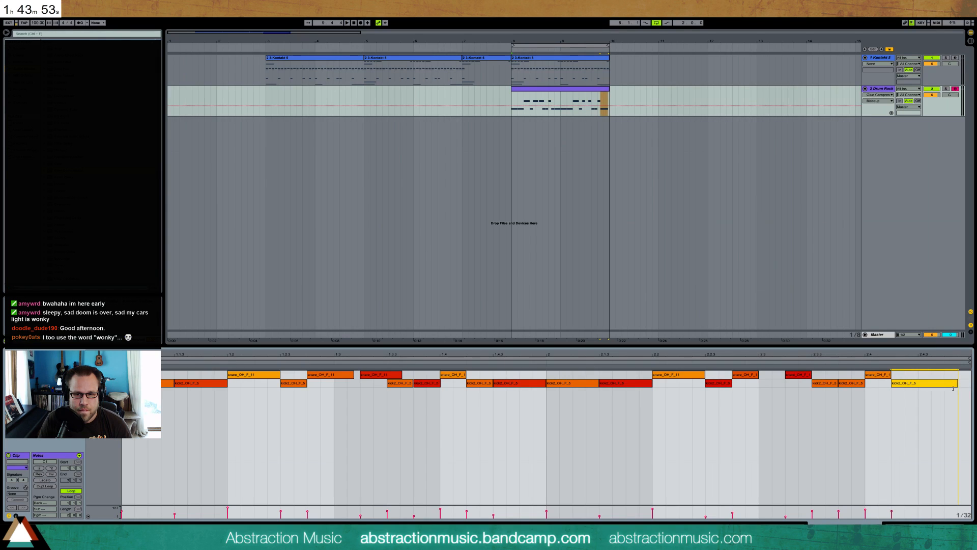
{"action": "left_click_drag", "start_coordinate": [893, 387], "coordinate": [929, 388]}
{"action": "left_click_drag", "start_coordinate": [845, 382], "coordinate": [846, 407]}
{"action": "left_click", "coordinate": [919, 385]}
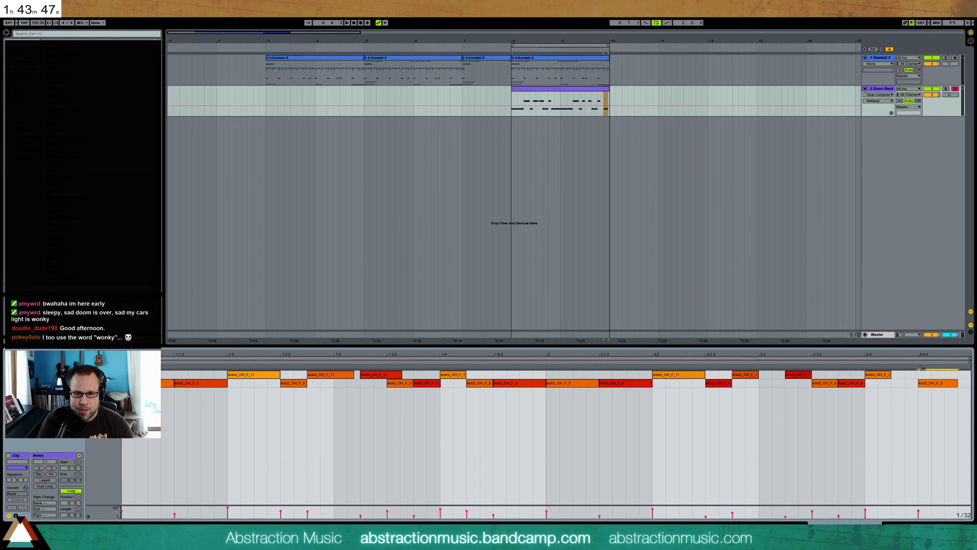
{"action": "left_click_drag", "start_coordinate": [892, 374], "coordinate": [918, 374]}
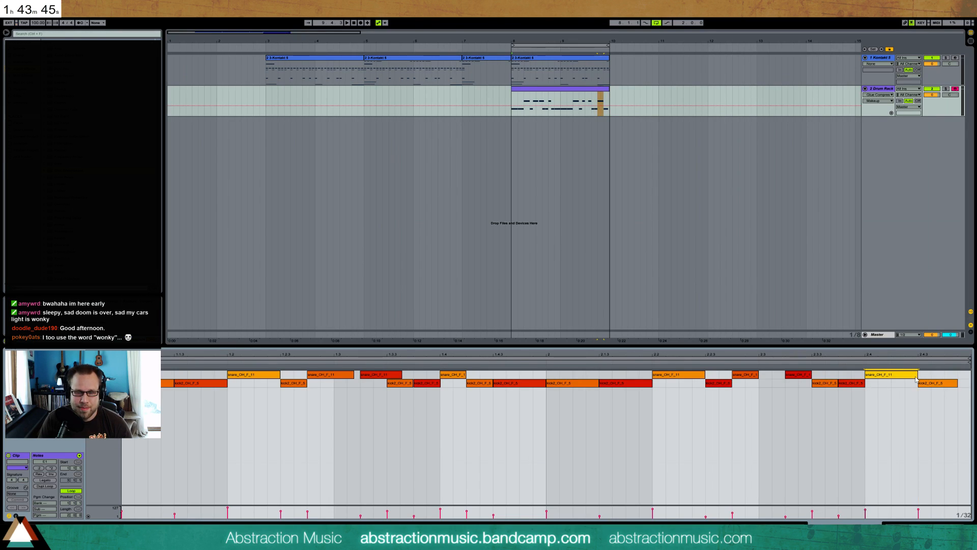
{"action": "key", "text": "space"}
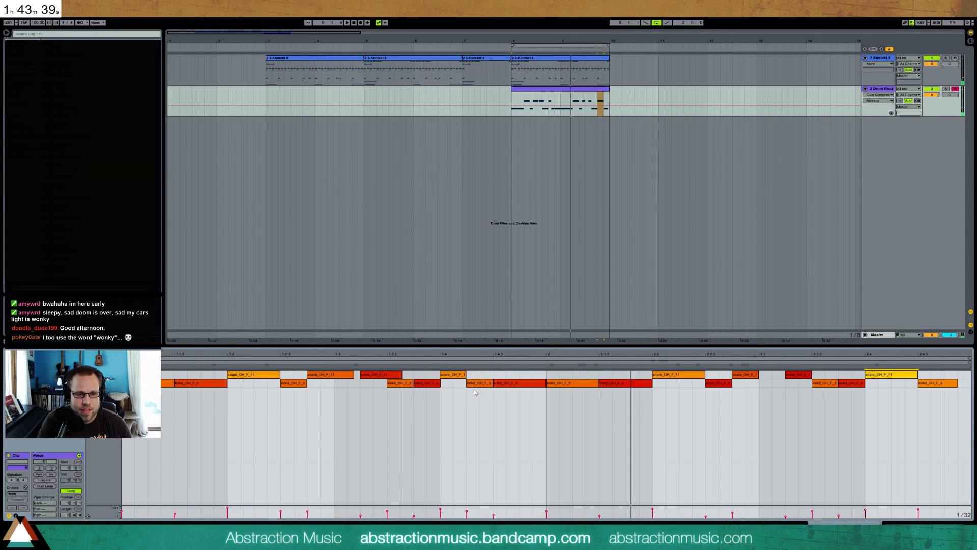
Turn on the first band of the kick's EQ Eight, shape it as a low-end shelf cut and audition the loop
{"action": "key", "text": "shift+Tab"}
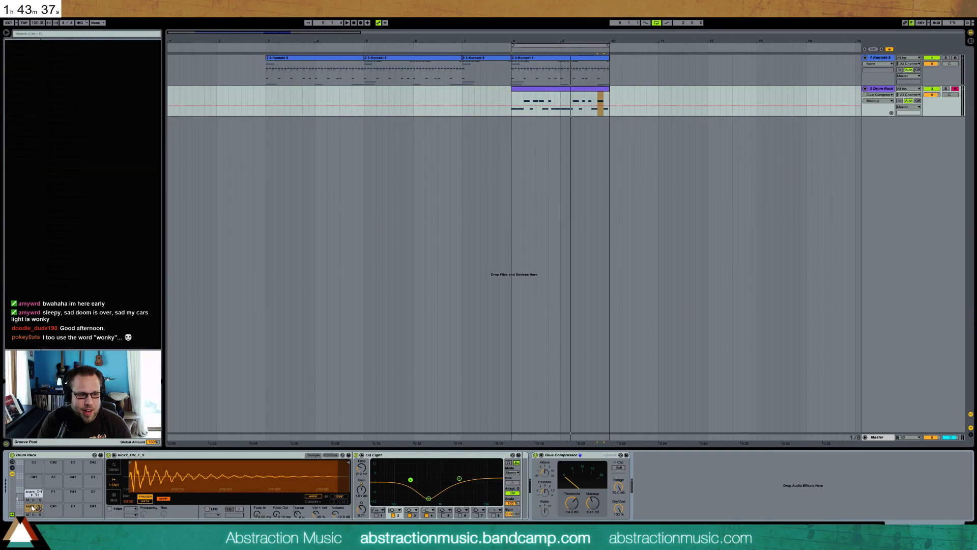
{"action": "left_click", "coordinate": [378, 511]}
{"action": "left_click", "coordinate": [378, 482]}
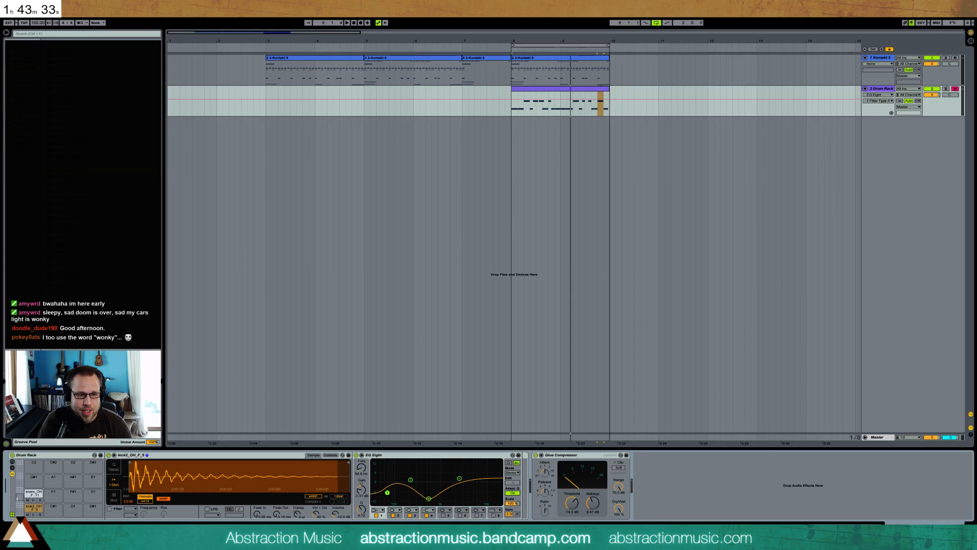
{"action": "key", "text": "space"}
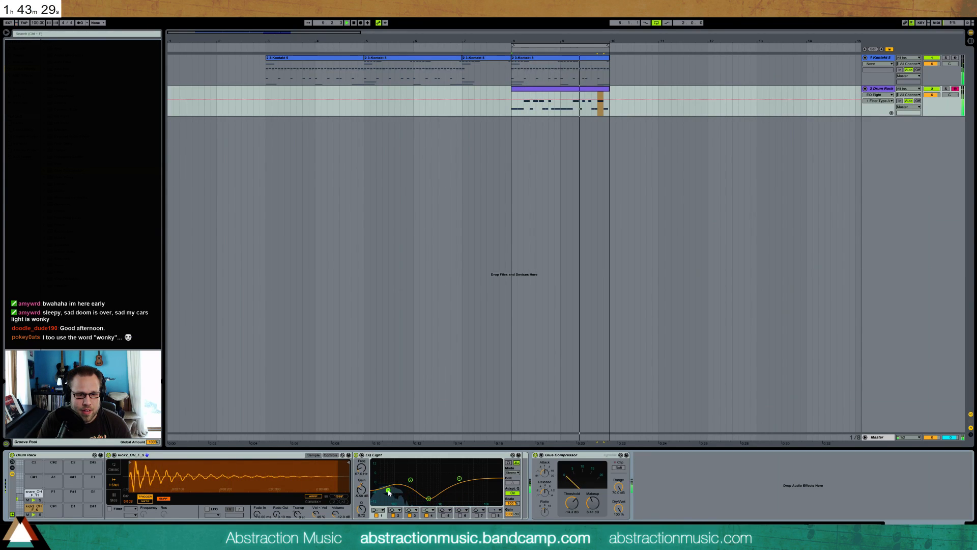
{"action": "key", "text": "space"}
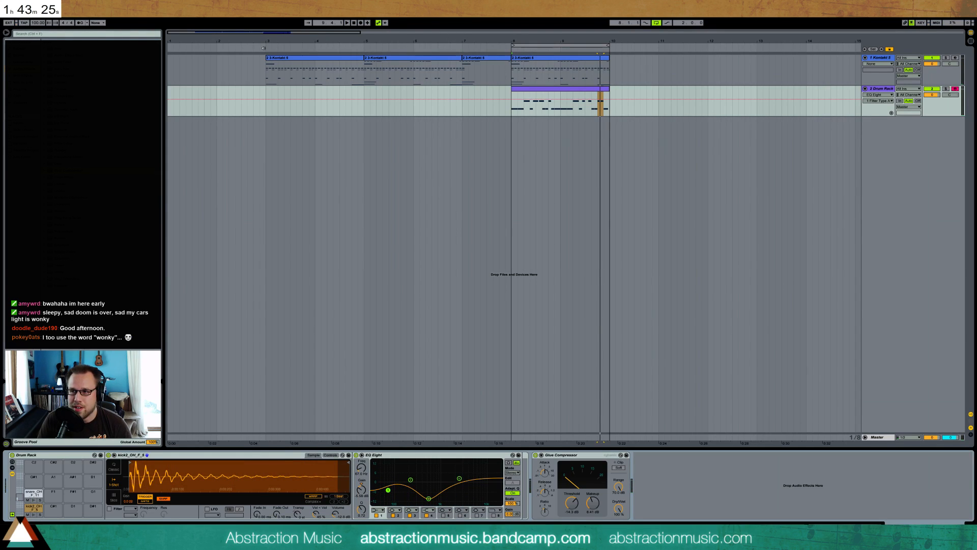
{"action": "left_click", "coordinate": [263, 48]}
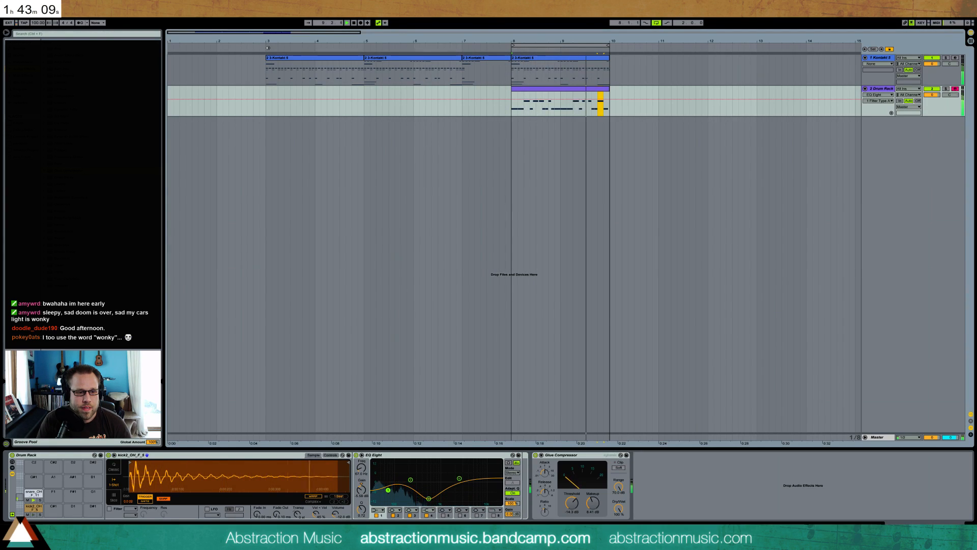
{"action": "key", "text": "space"}
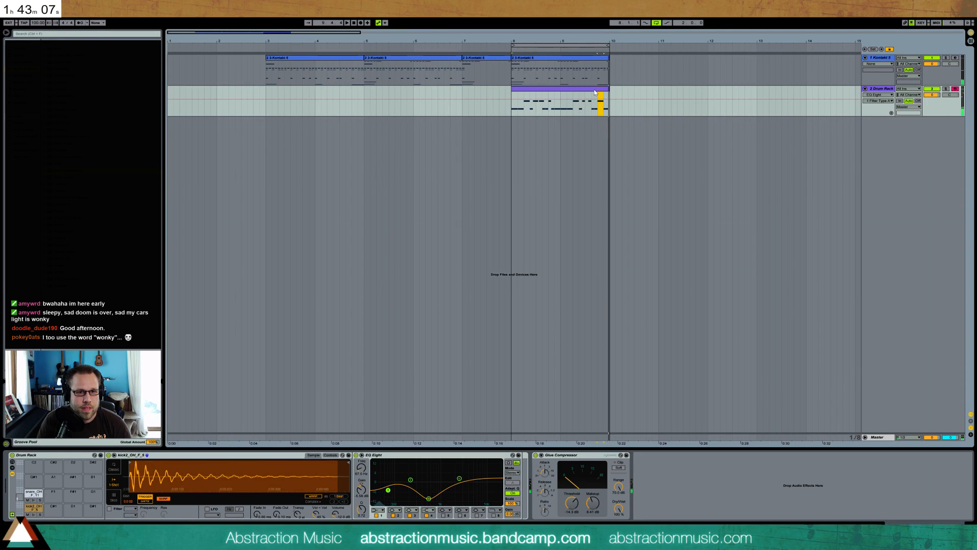
Move the last kick to 2.4.2 in the drum clip, and add a soft snare at 2.4.3 and a kick at 2.4.4
{"action": "double_click", "coordinate": [593, 89]}
{"action": "left_click_drag", "start_coordinate": [946, 375], "coordinate": [920, 415]}
{"action": "double_click", "coordinate": [957, 376]}
{"action": "double_click", "coordinate": [950, 385]}
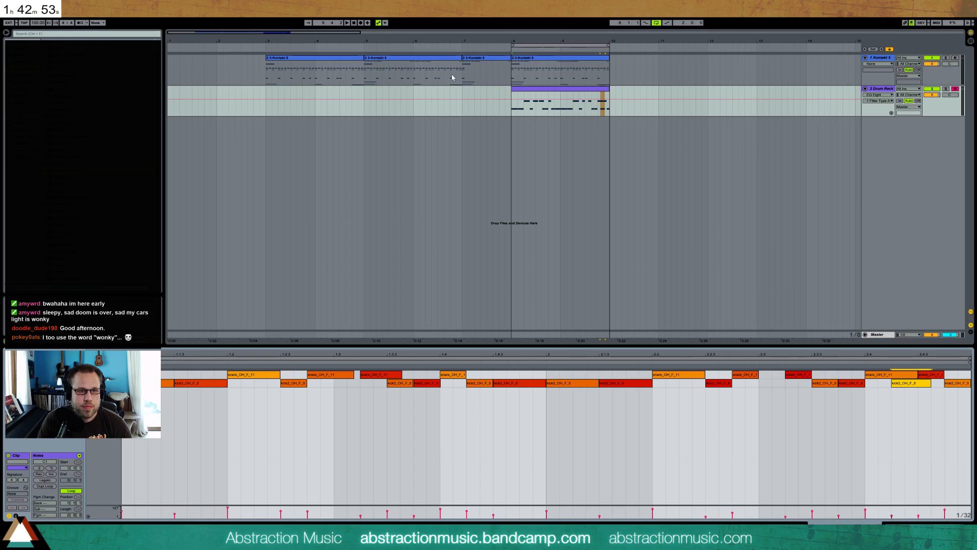
Create a return track with a Reverb effect and raise the sends to it on the Kontakt and Drum Rack tracks
{"action": "left_click", "coordinate": [511, 78]}
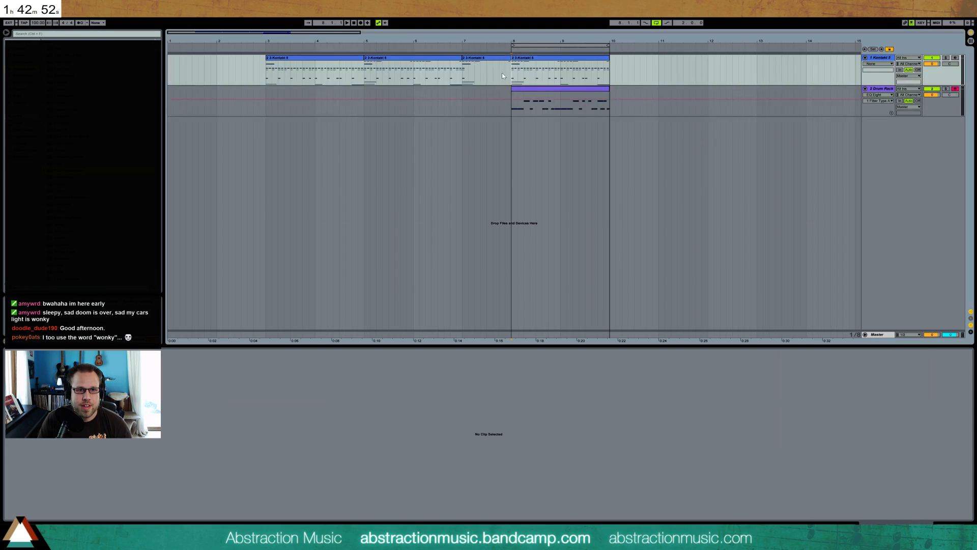
{"action": "left_click", "coordinate": [267, 72]}
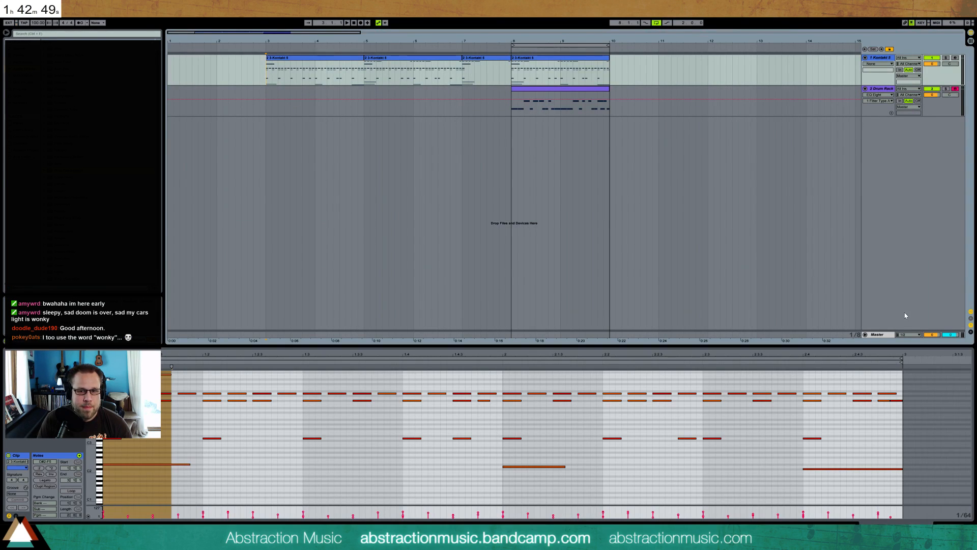
{"action": "key", "text": "ctrl+alt+t"}
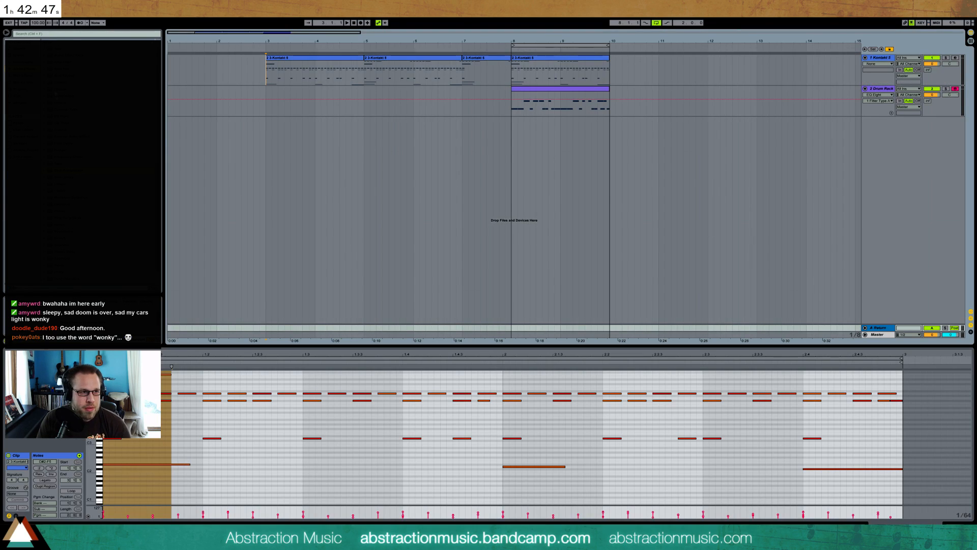
{"action": "left_click", "coordinate": [882, 329]}
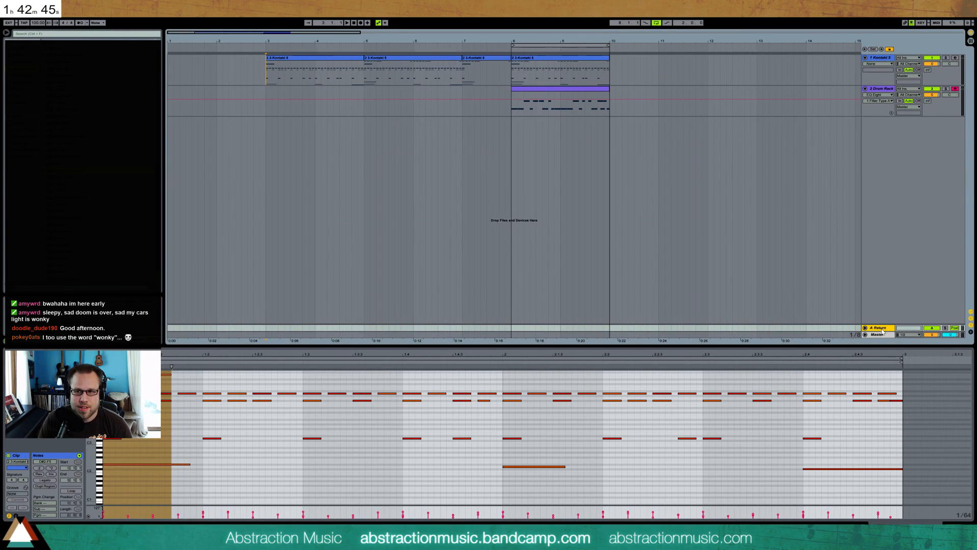
{"action": "key", "text": "shift+Tab"}
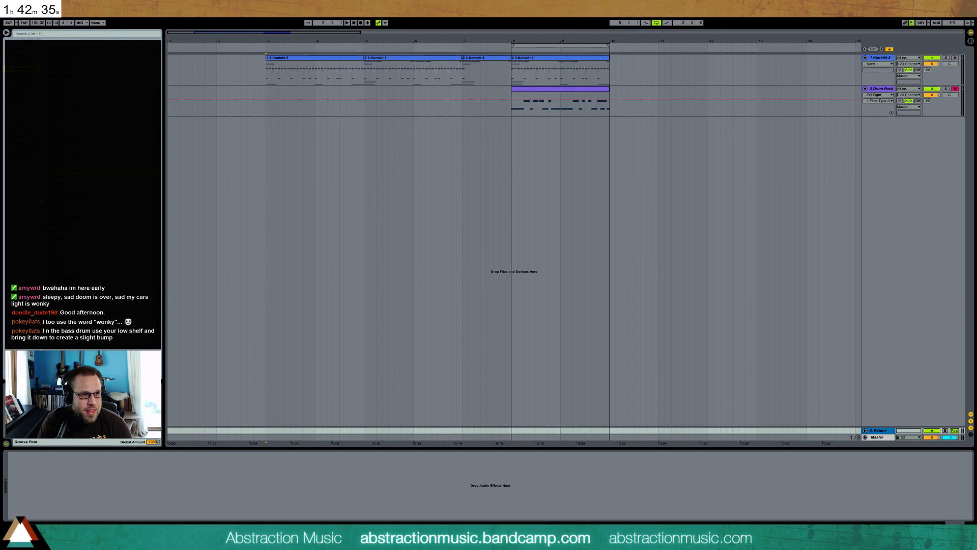
{"action": "left_click_drag", "start_coordinate": [432, 348], "coordinate": [165, 490]}
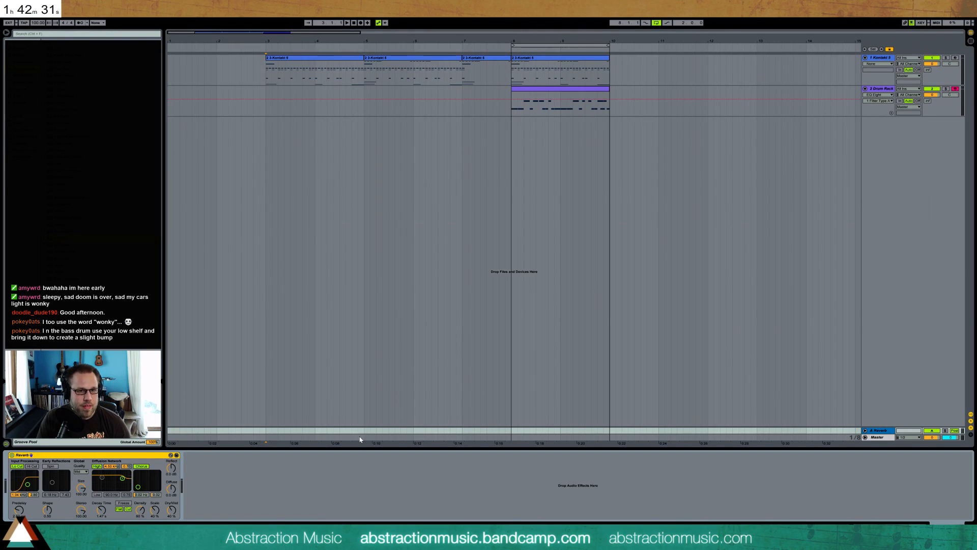
{"action": "left_click_drag", "start_coordinate": [928, 70], "coordinate": [927, 31]}
{"action": "left_click_drag", "start_coordinate": [928, 101], "coordinate": [928, 66]}
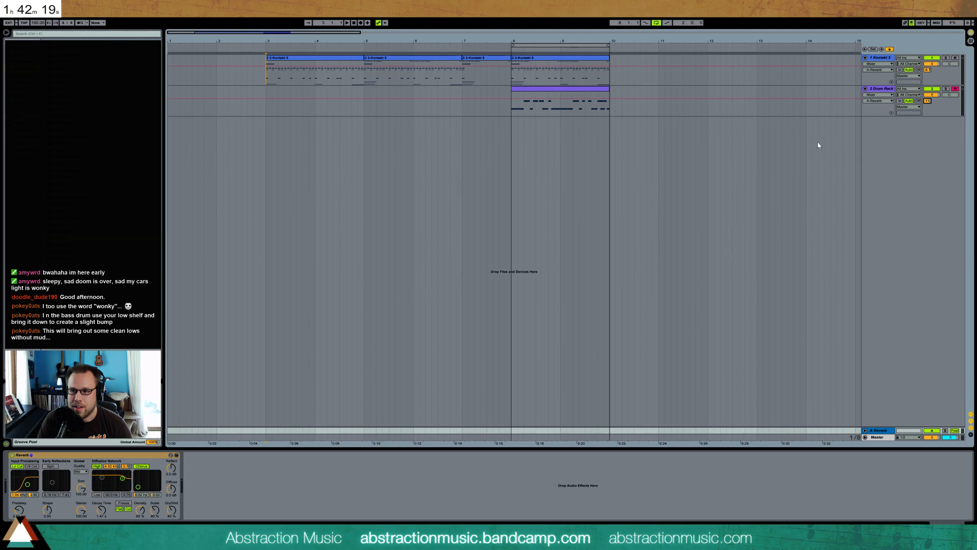
Reshape the kick's EQ Eight during playback with a steeper low-end roll-off, a slightly higher second band and a shallower midrange cut
{"action": "left_click", "coordinate": [560, 100]}
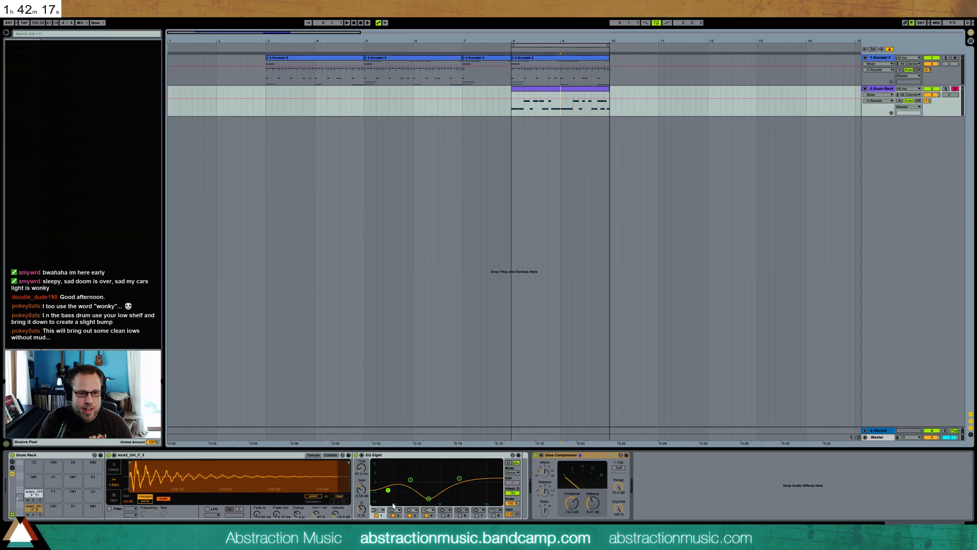
{"action": "left_click_drag", "start_coordinate": [388, 491], "coordinate": [427, 492]}
{"action": "key", "text": "space"}
{"action": "key", "text": "space"}
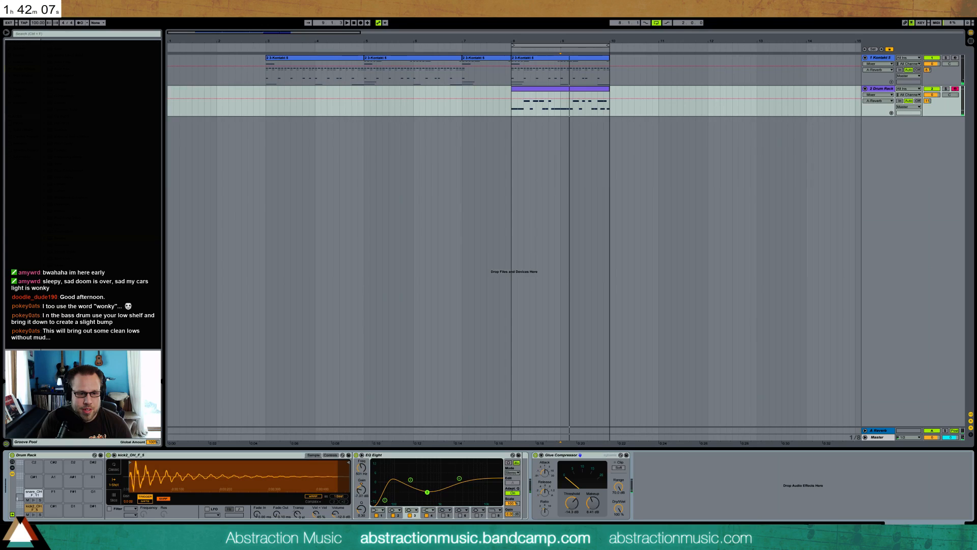
{"action": "key", "text": "space"}
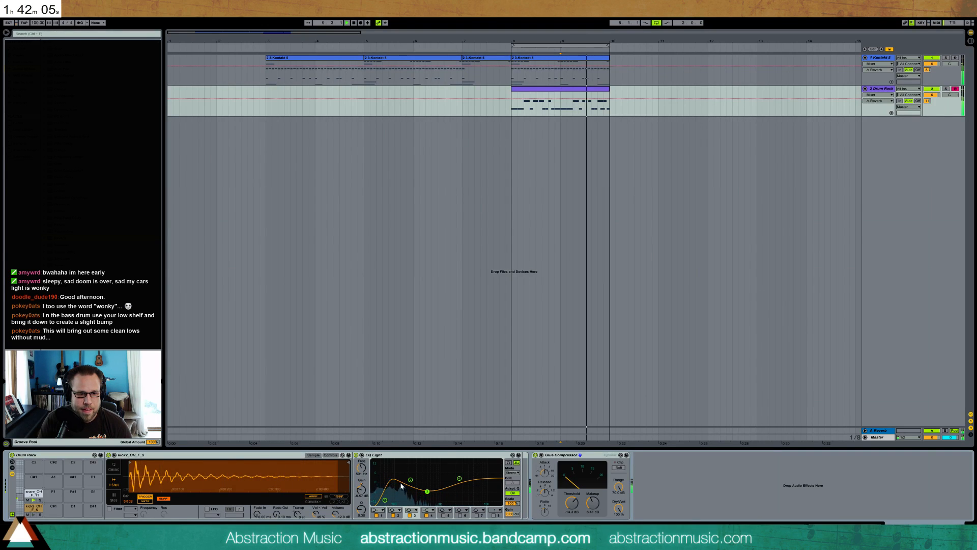
{"action": "left_click_drag", "start_coordinate": [411, 480], "coordinate": [410, 477]}
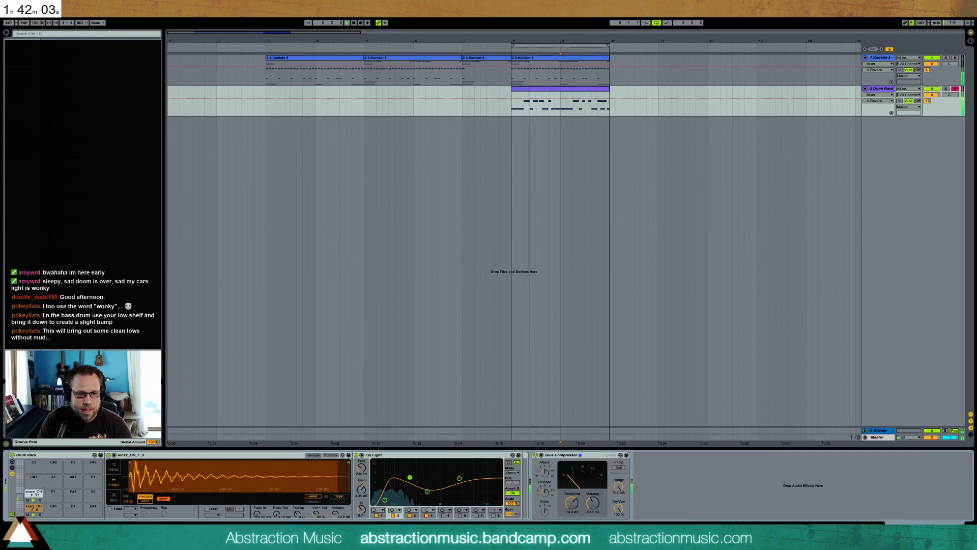
{"action": "left_click", "coordinate": [427, 492]}
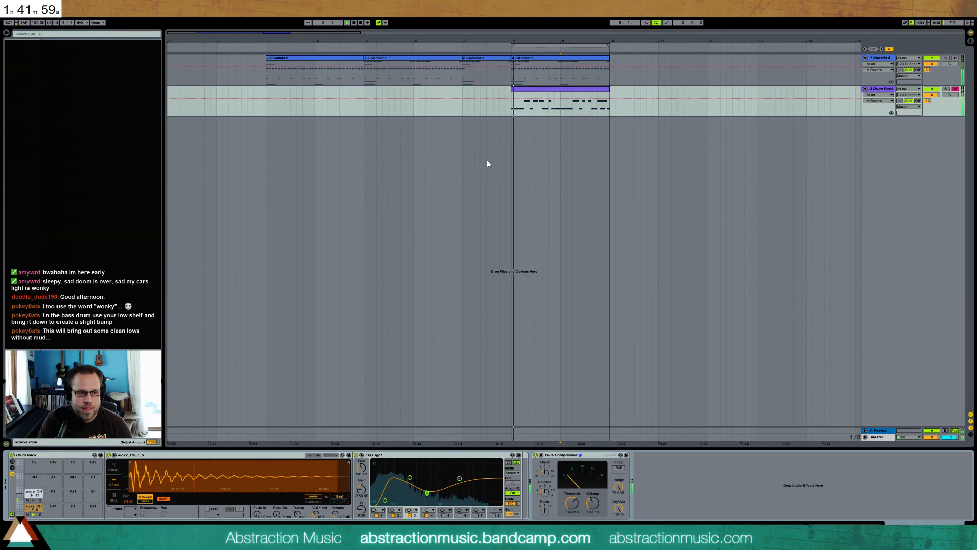
{"action": "key", "text": "space"}
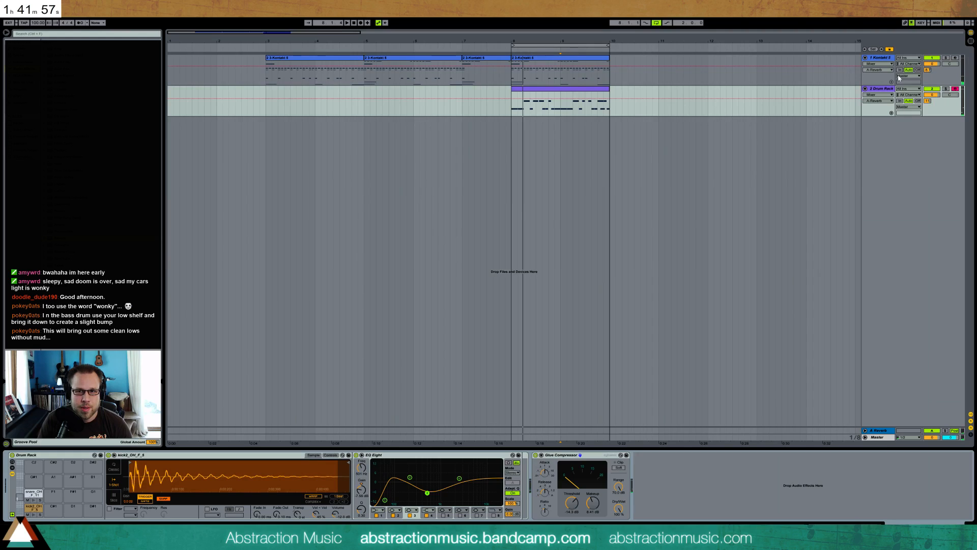
Fine-tune both tracks' reverb sends, set the return Reverb's Dry/Wet to 100 % and adjust its decay time
{"action": "left_click_drag", "start_coordinate": [926, 72], "coordinate": [926, 78]}
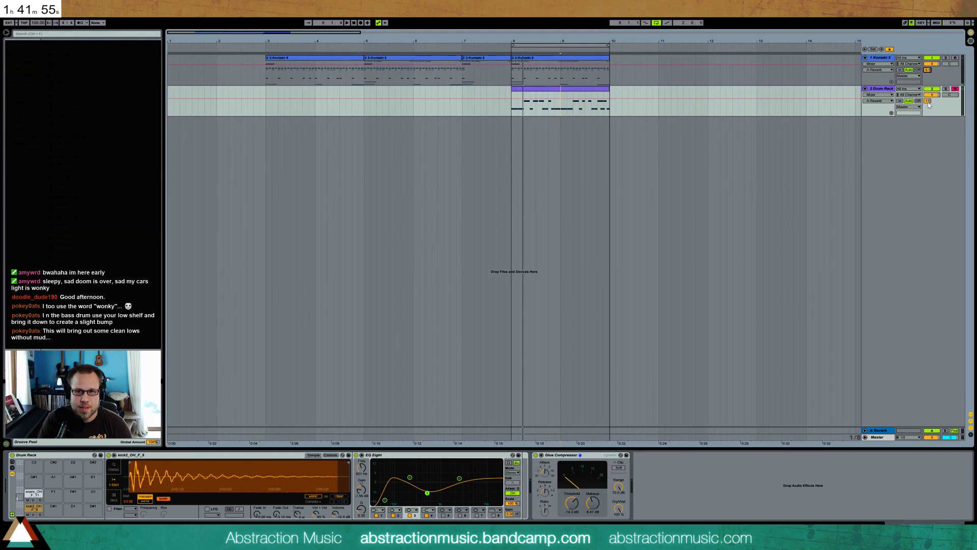
{"action": "left_click", "coordinate": [877, 431]}
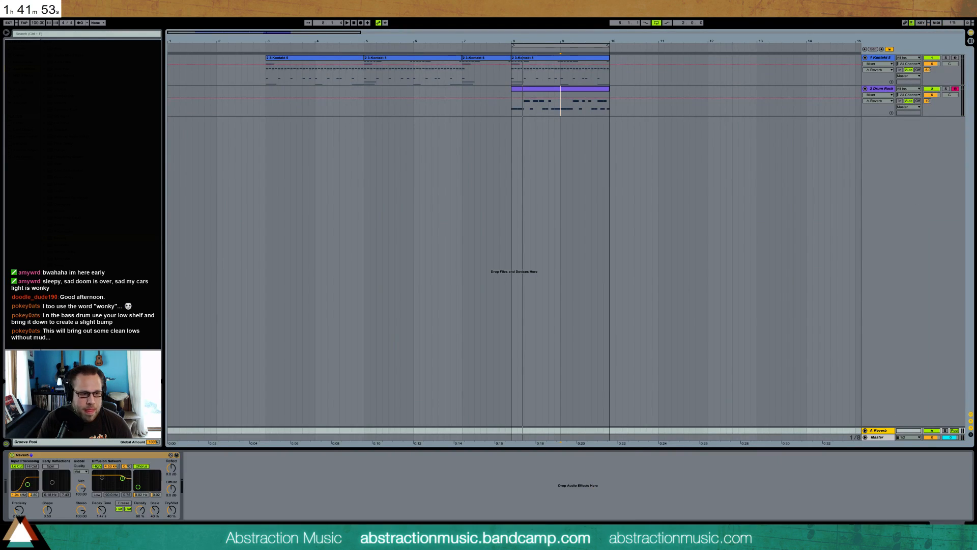
{"action": "left_click_drag", "start_coordinate": [172, 510], "coordinate": [171, 469]}
{"action": "left_click_drag", "start_coordinate": [101, 510], "coordinate": [101, 508]}
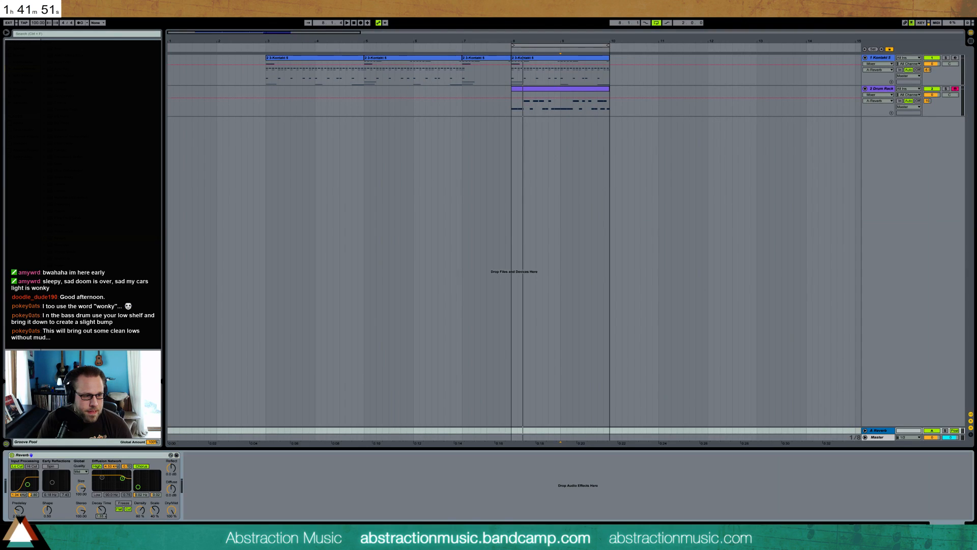
{"action": "key", "text": "space"}
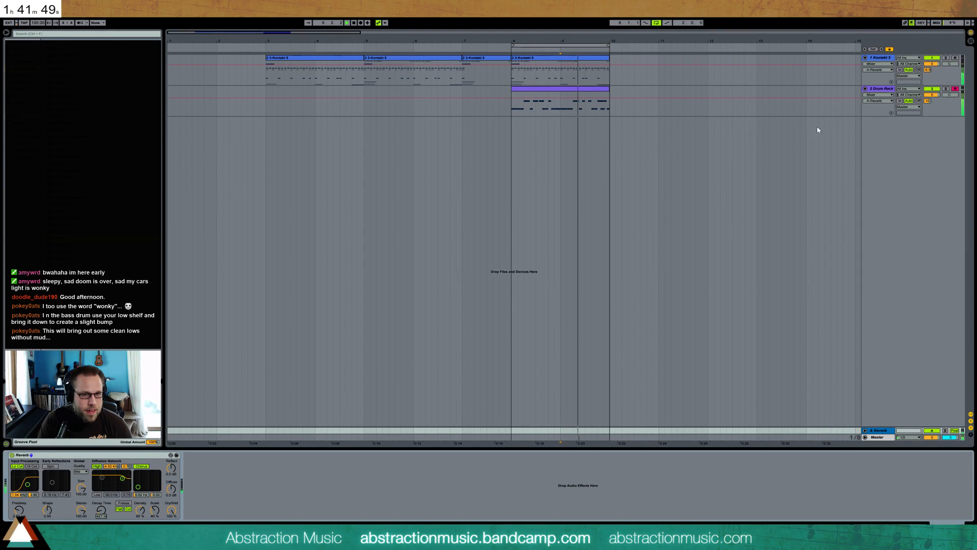
Lengthen the return Reverb's decay time slightly while listening to the return track soloed, and unsolo the track
{"action": "left_click", "coordinate": [946, 430]}
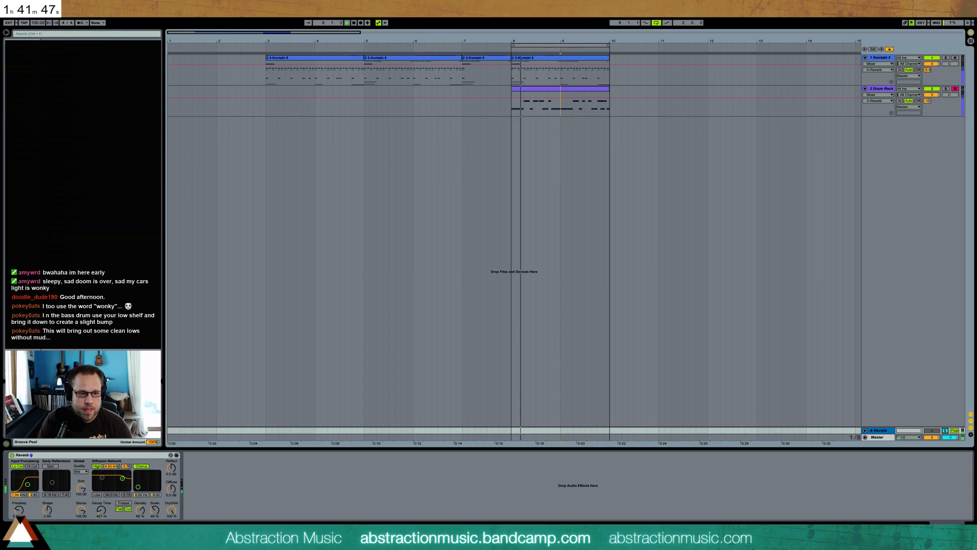
{"action": "left_click_drag", "start_coordinate": [101, 510], "coordinate": [102, 508]}
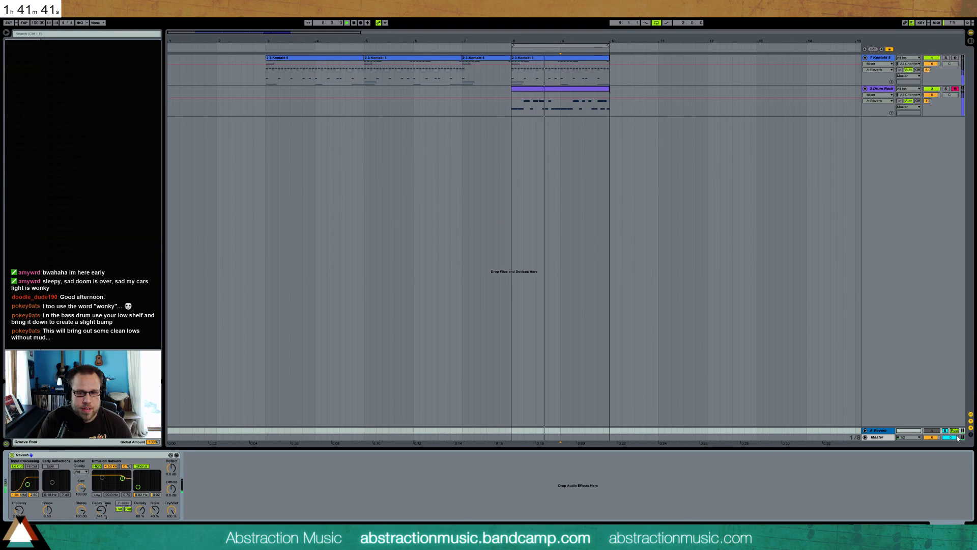
{"action": "left_click", "coordinate": [945, 431]}
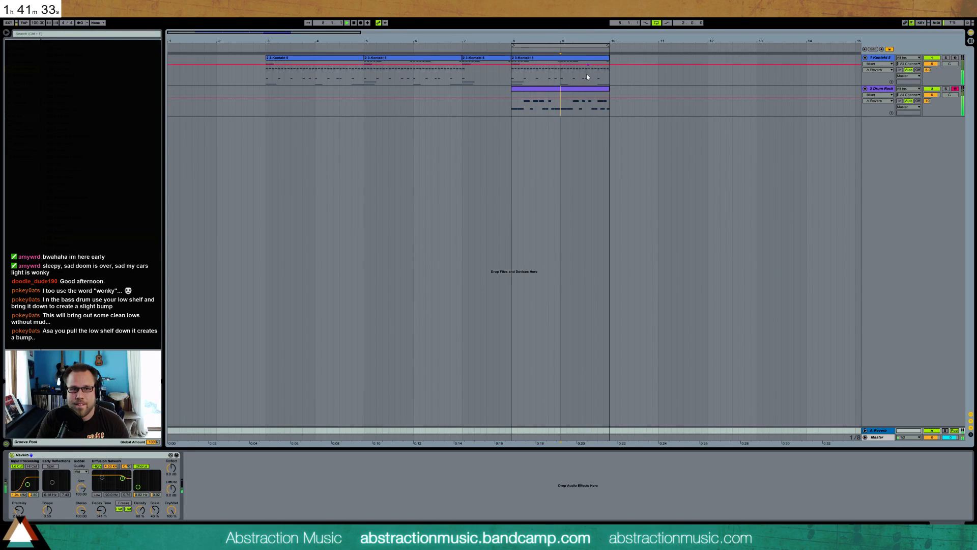
Try a high-shelf filter type on the first band of the kick's EQ Eight, and set it back to low shelf
{"action": "left_click", "coordinate": [575, 99]}
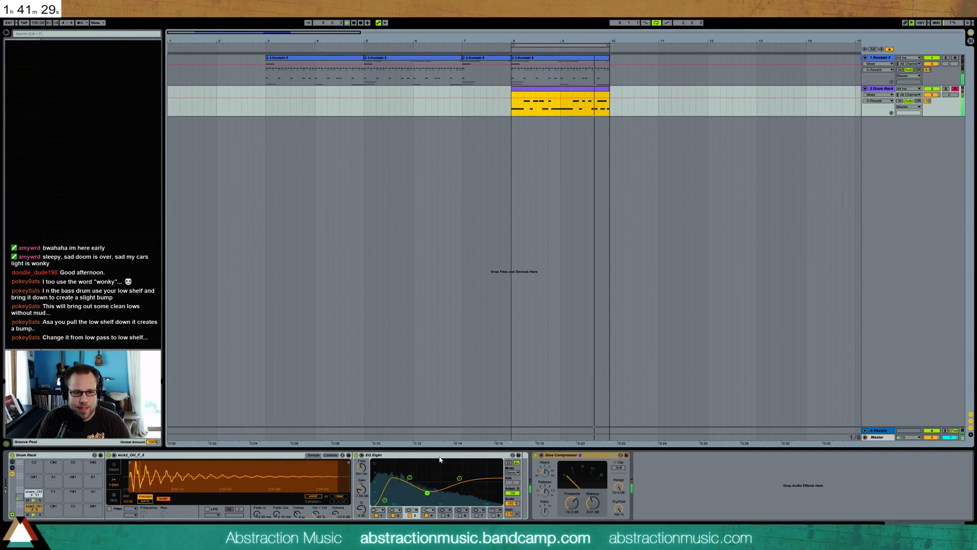
{"action": "left_click", "coordinate": [381, 510]}
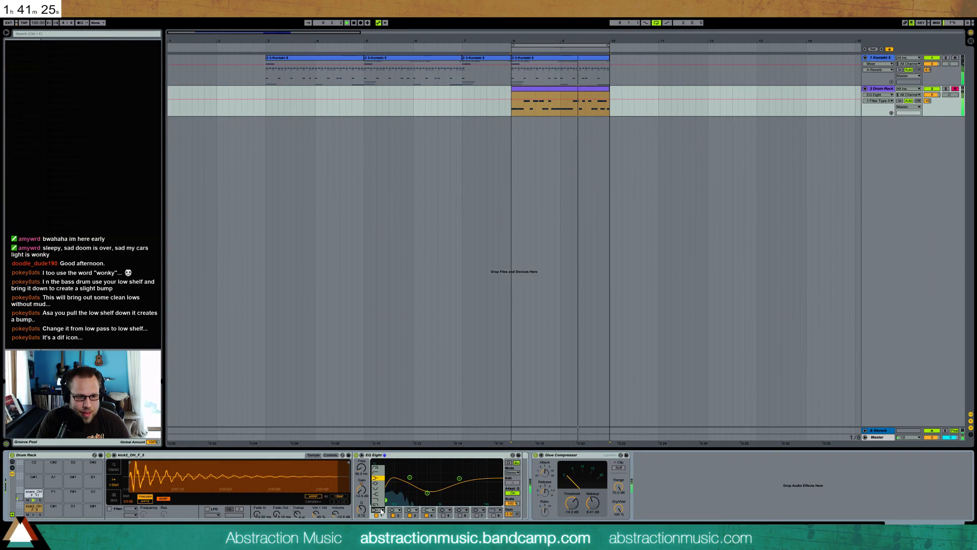
{"action": "left_click", "coordinate": [379, 496]}
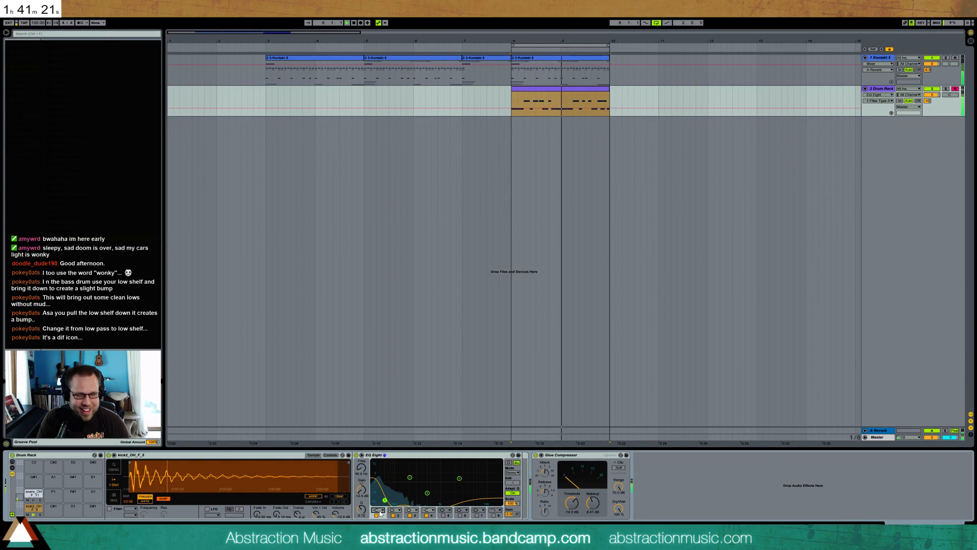
{"action": "left_click", "coordinate": [379, 511]}
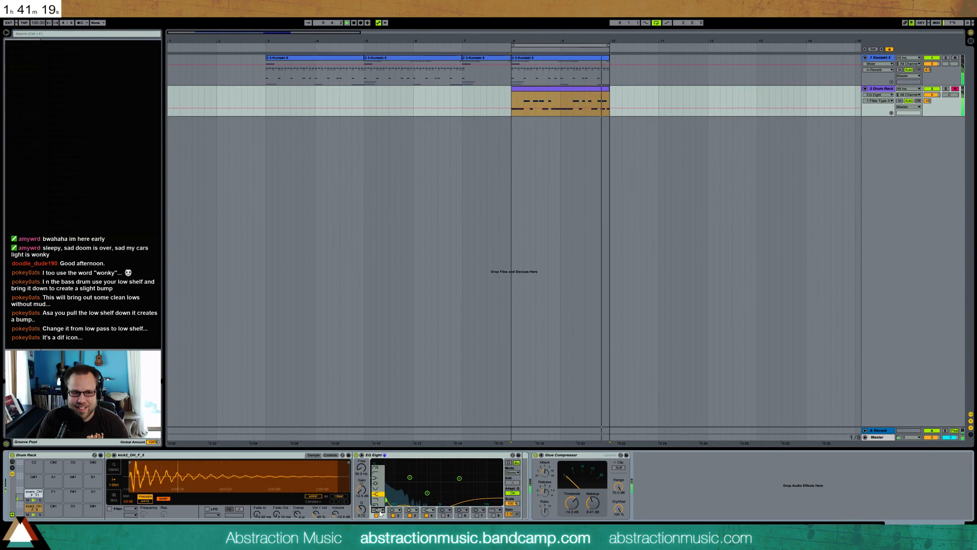
{"action": "left_click", "coordinate": [375, 484]}
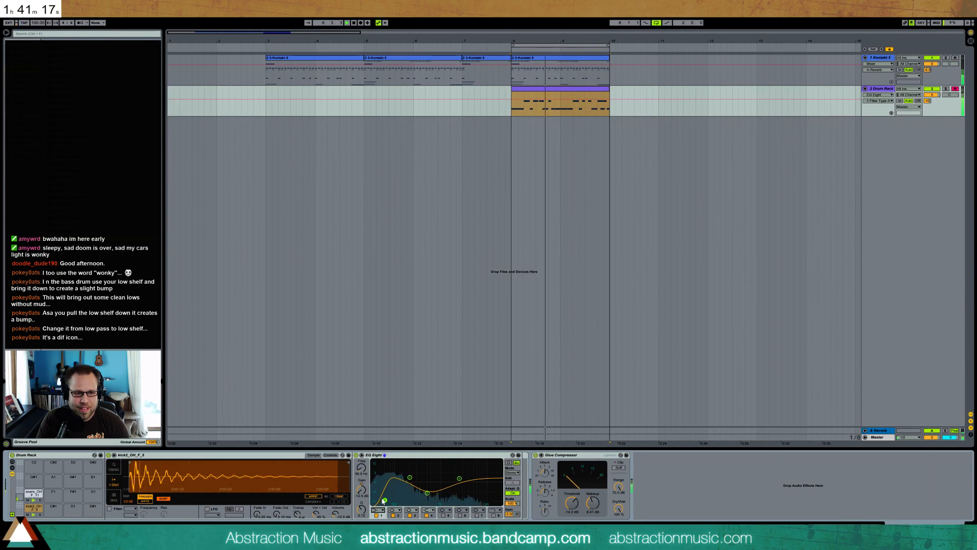
Move the low-shelf band of the kick's EQ Eight to a slightly higher frequency and play the loop to check it
{"action": "left_click_drag", "start_coordinate": [385, 490], "coordinate": [385, 499]}
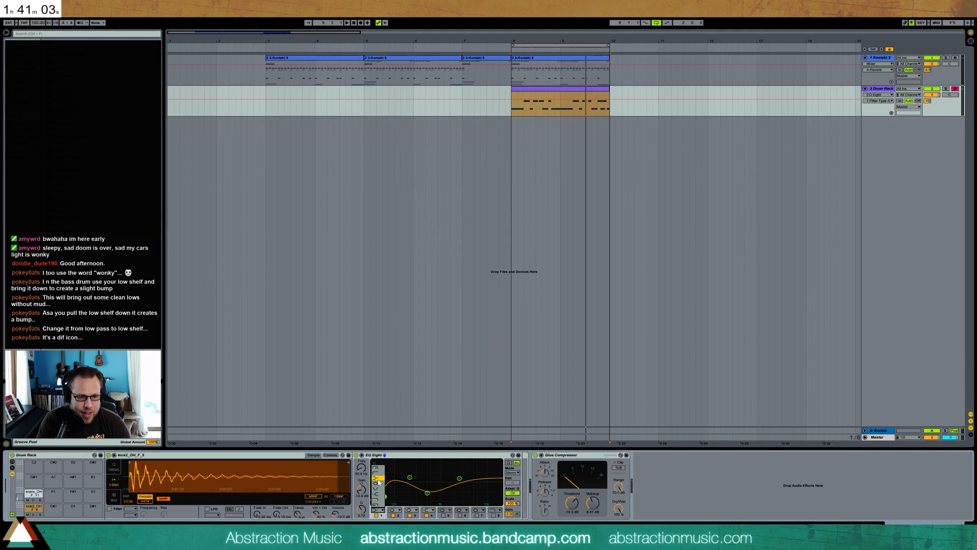
{"action": "mouse_move", "coordinate": [385, 495]}
{"action": "left_mouse_down"}
{"action": "mouse_move", "coordinate": [394, 465]}
{"action": "mouse_move", "coordinate": [389, 498]}
{"action": "left_mouse_up"}
{"action": "key", "text": "space"}
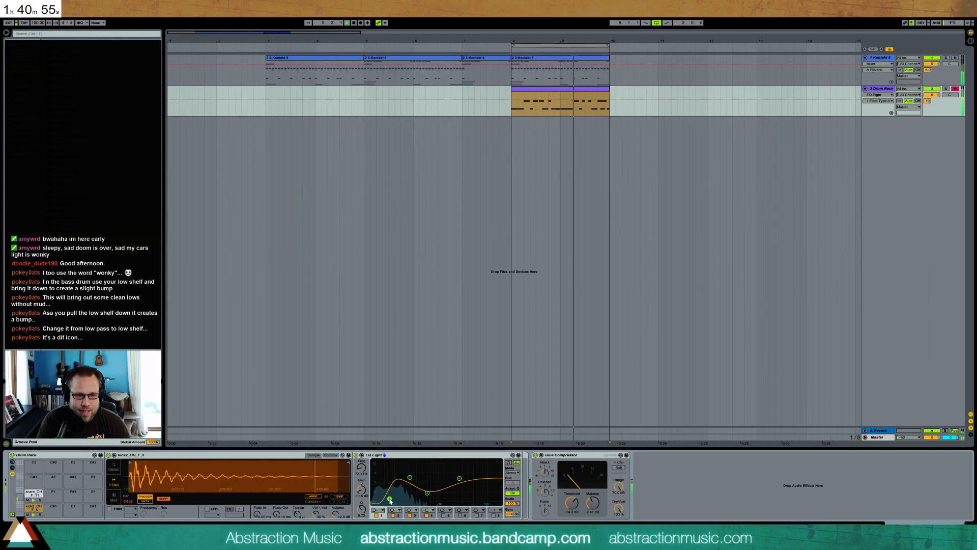
Raise the second band of the kick's EQ Eight slightly, compare with it bypassed, and deepen the third band's midrange cut a little
{"action": "mouse_move", "coordinate": [409, 477]}
{"action": "left_mouse_down"}
{"action": "mouse_move", "coordinate": [417, 469]}
{"action": "mouse_move", "coordinate": [410, 473]}
{"action": "left_mouse_up"}
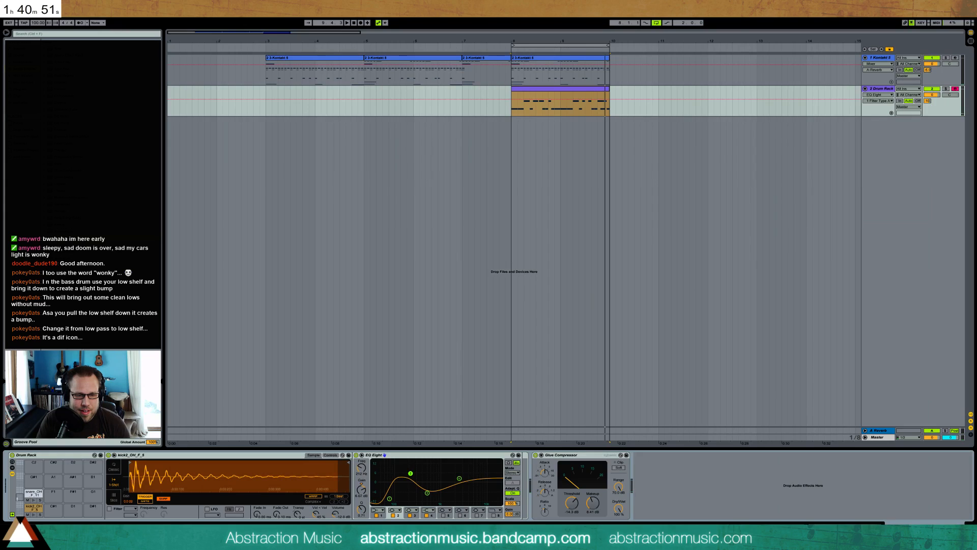
{"action": "left_click", "coordinate": [394, 516]}
{"action": "left_click", "coordinate": [393, 515]}
{"action": "left_click_drag", "start_coordinate": [427, 493], "coordinate": [459, 478]}
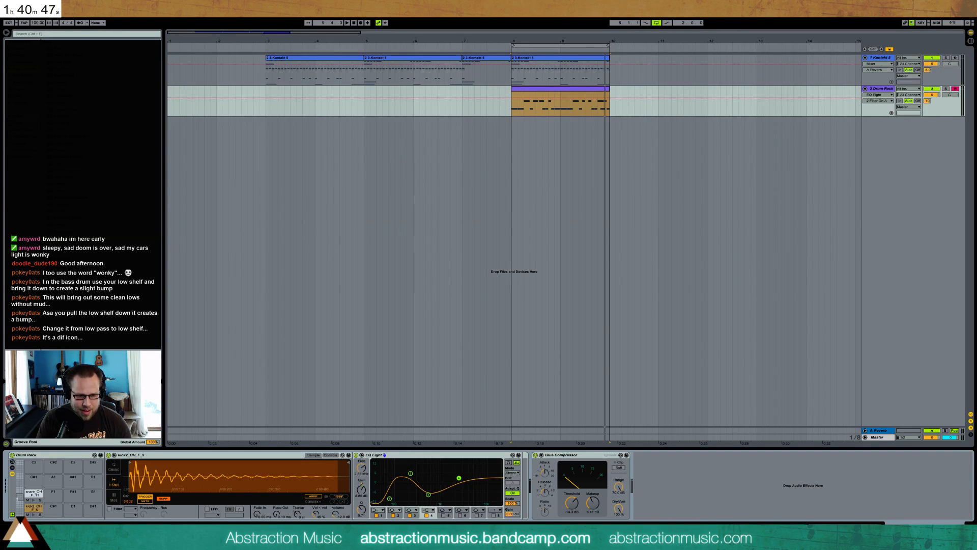
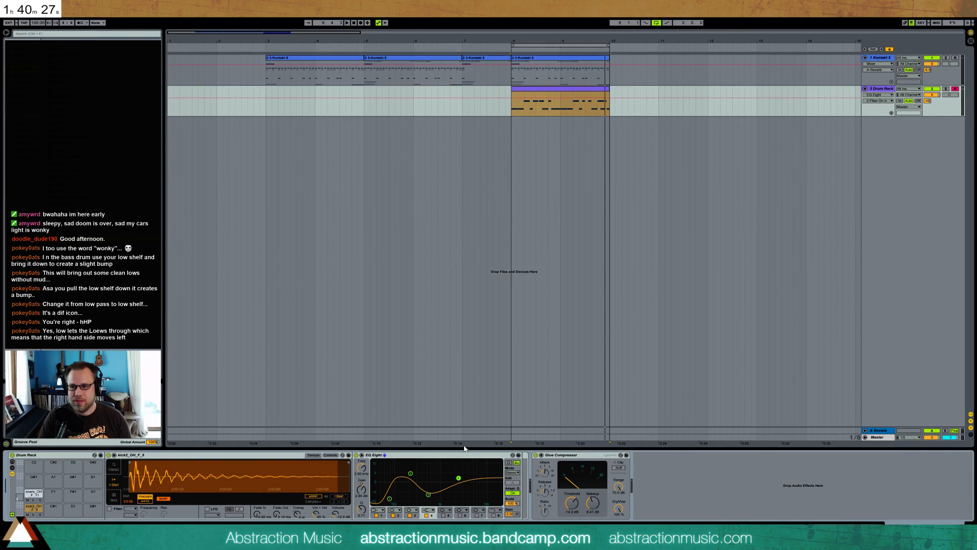
Move the third and fourth bands of the kick's EQ Eight to lower frequencies and play the loop from bar 8
{"action": "mouse_move", "coordinate": [431, 493]}
{"action": "left_mouse_down"}
{"action": "mouse_move", "coordinate": [422, 492]}
{"action": "mouse_move", "coordinate": [446, 479]}
{"action": "mouse_move", "coordinate": [421, 494]}
{"action": "left_mouse_up"}
{"action": "left_click", "coordinate": [440, 477]}
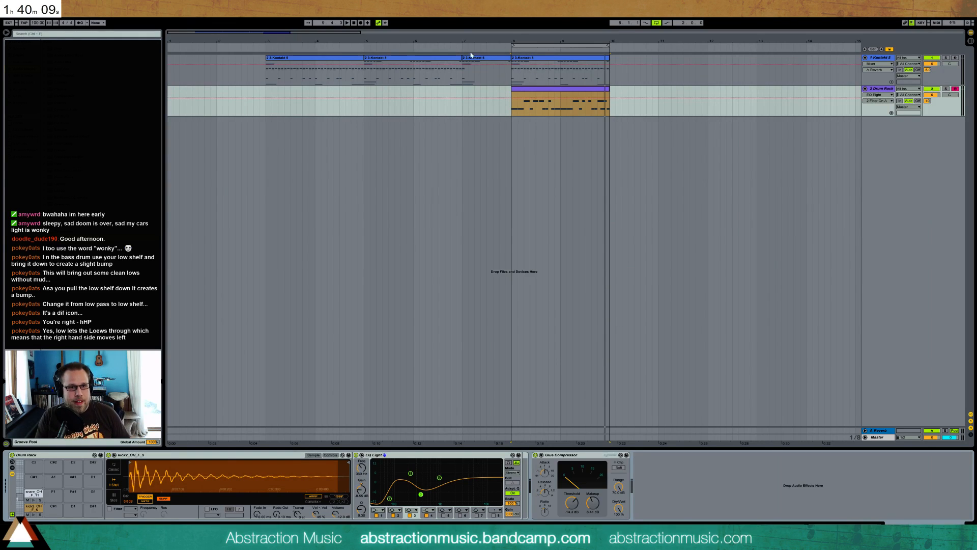
{"action": "left_click", "coordinate": [510, 80]}
{"action": "key", "text": "space"}
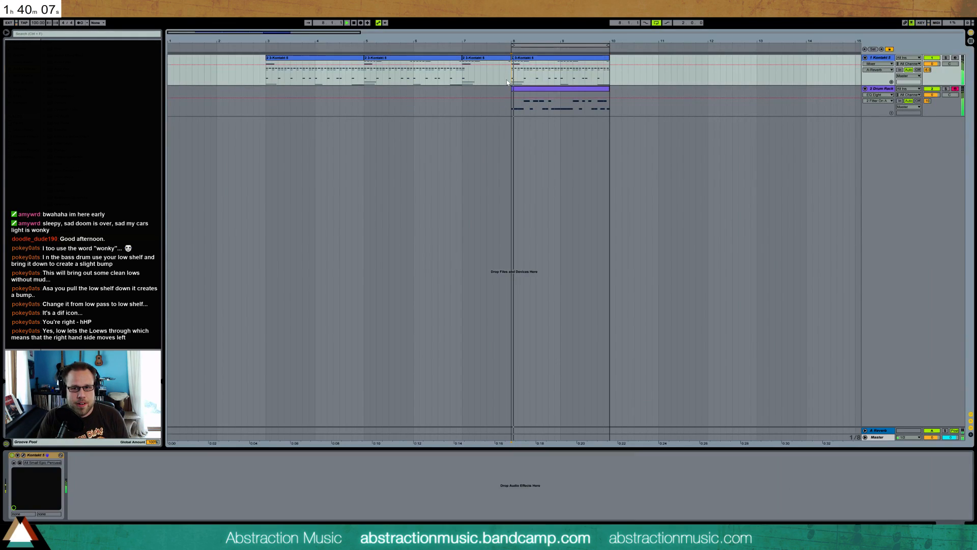
Group the Kontakt and Drum Rack tracks together
{"action": "left_click", "coordinate": [880, 61]}
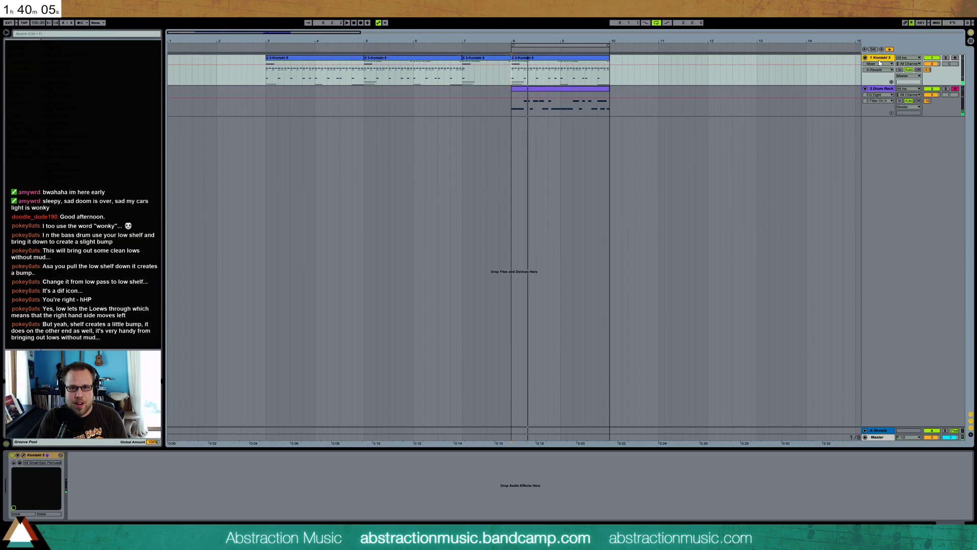
{"action": "left_click", "coordinate": [881, 90]}
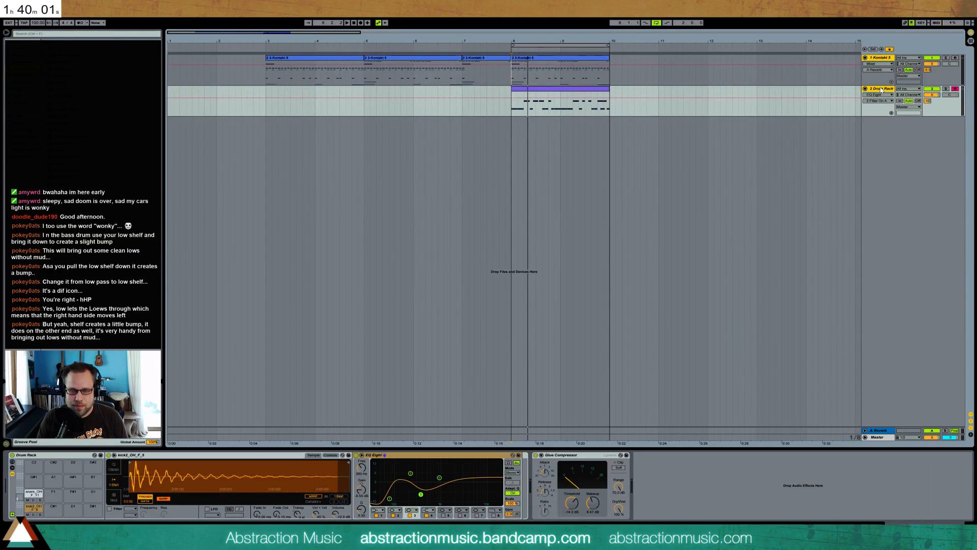
{"action": "key", "text": "ctrl+g"}
Add a Glue Compressor to the group track and lower its threshold
{"action": "left_click", "coordinate": [880, 59]}
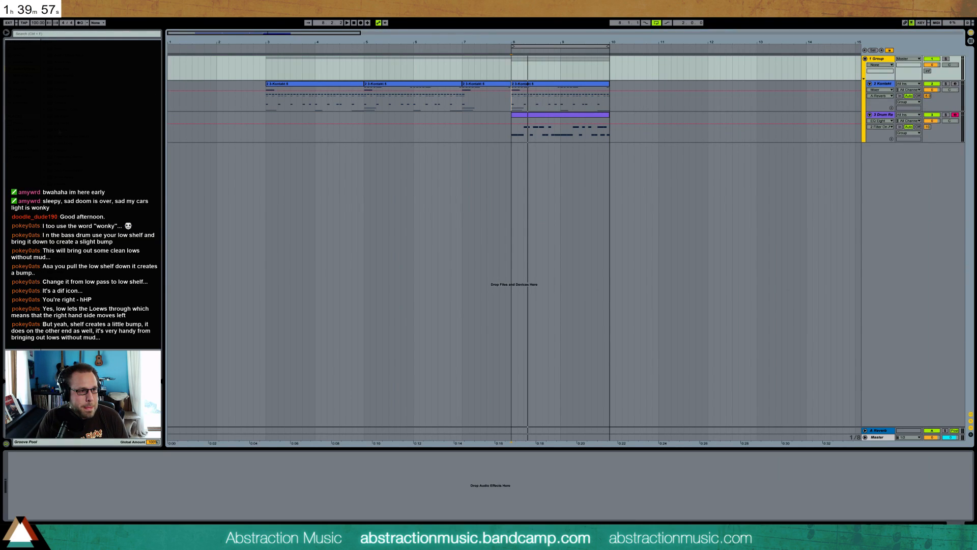
{"action": "left_click_drag", "start_coordinate": [57, 174], "coordinate": [198, 483]}
{"action": "mouse_move", "coordinate": [49, 503]}
{"action": "left_mouse_down"}
{"action": "mouse_move", "coordinate": [48, 515]}
{"action": "mouse_move", "coordinate": [51, 500]}
{"action": "left_mouse_up"}
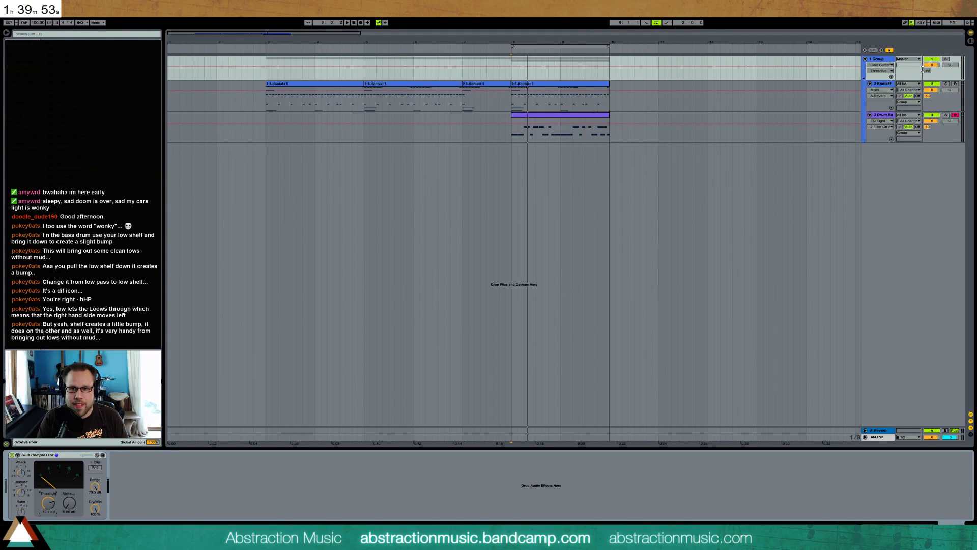
Raise the group track's reverb send and turn the Kontakt and Drum Rack tracks' own reverb sends fully down
{"action": "left_click", "coordinate": [928, 71]}
{"action": "left_click", "coordinate": [927, 96]}
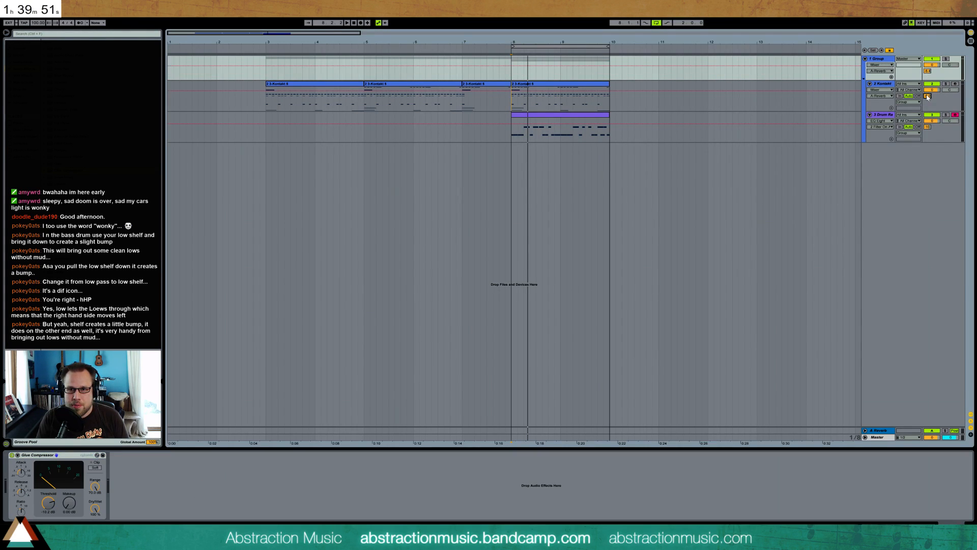
{"action": "type", "text": "0"}
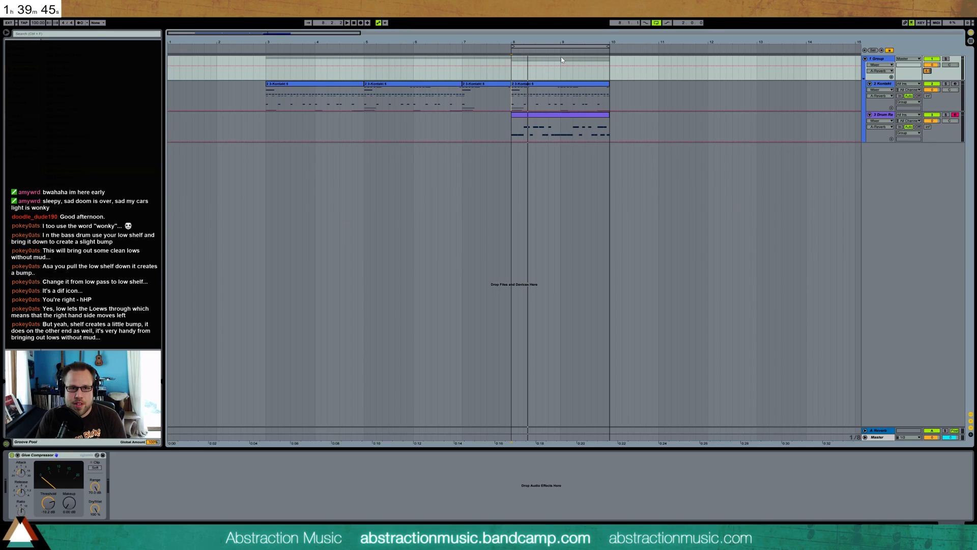
Adjust the threshold and raise the makeup gain of the group's Glue Compressor while playing the loop
{"action": "left_click", "coordinate": [886, 59]}
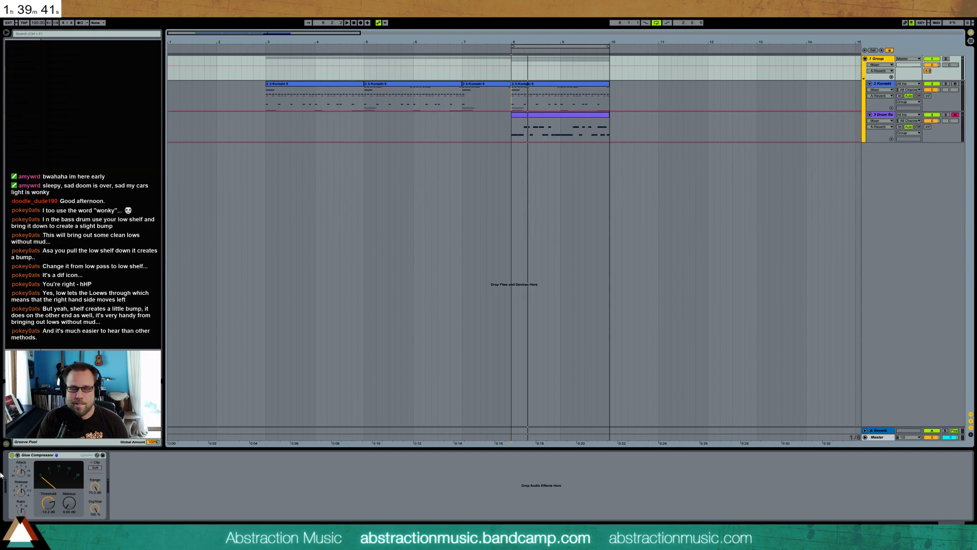
{"action": "left_click_drag", "start_coordinate": [48, 503], "coordinate": [69, 482]}
{"action": "left_click", "coordinate": [58, 511]}
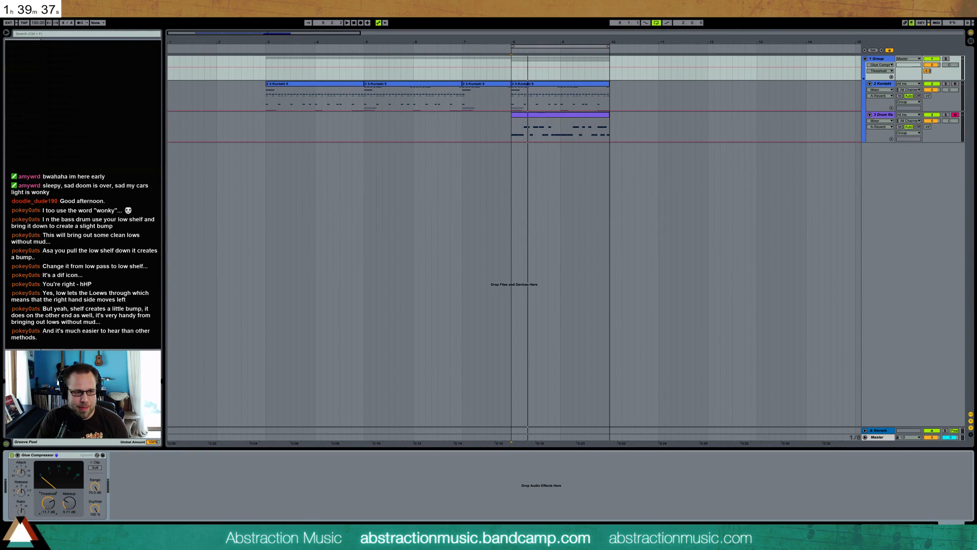
{"action": "key", "text": "space"}
{"action": "mouse_move", "coordinate": [50, 503]}
{"action": "left_mouse_down"}
{"action": "mouse_move", "coordinate": [65, 507]}
{"action": "mouse_move", "coordinate": [49, 506]}
{"action": "left_mouse_up"}
{"action": "key", "text": "space"}
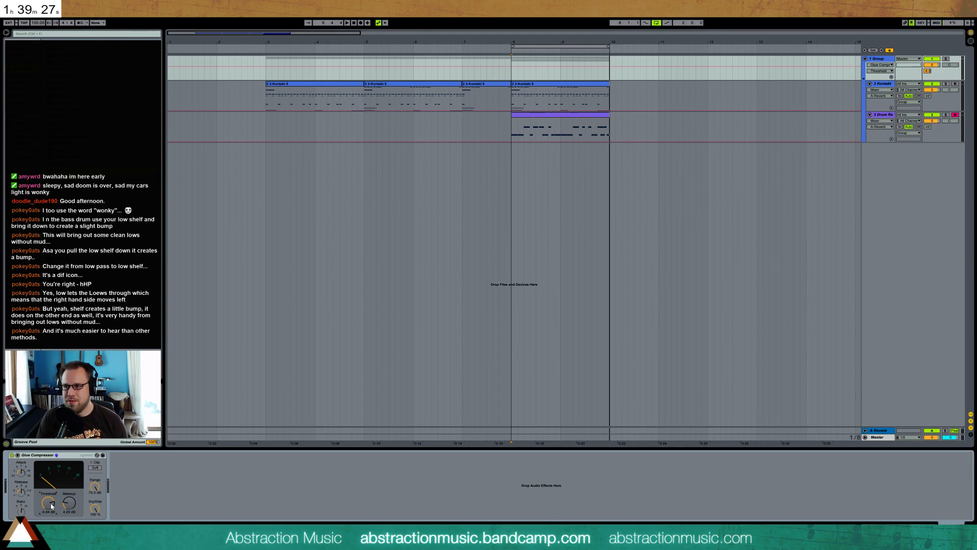
Play the loop briefly, show the Drum Rack's devices and audition the kick pad repeatedly on its own
{"action": "key", "text": "space"}
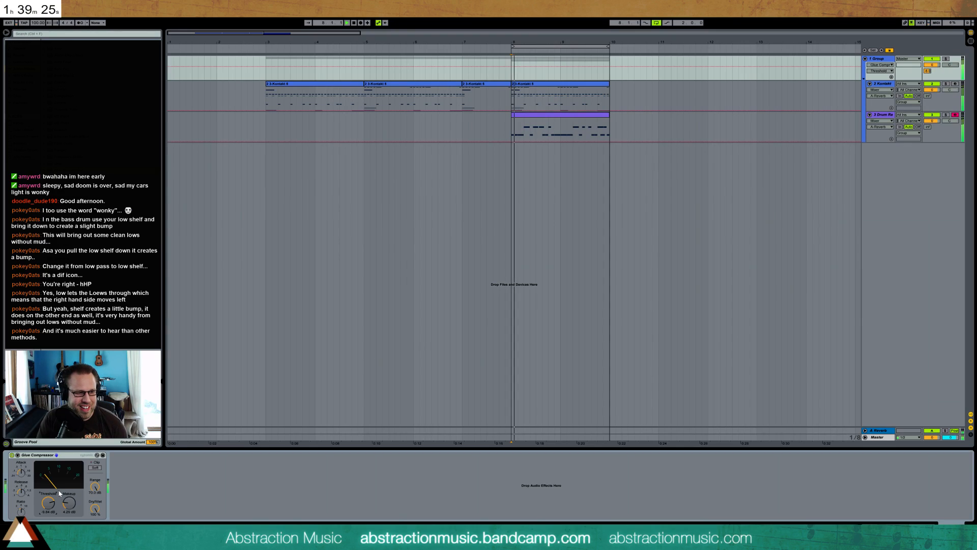
{"action": "left_click", "coordinate": [531, 120]}
{"action": "key", "text": "space"}
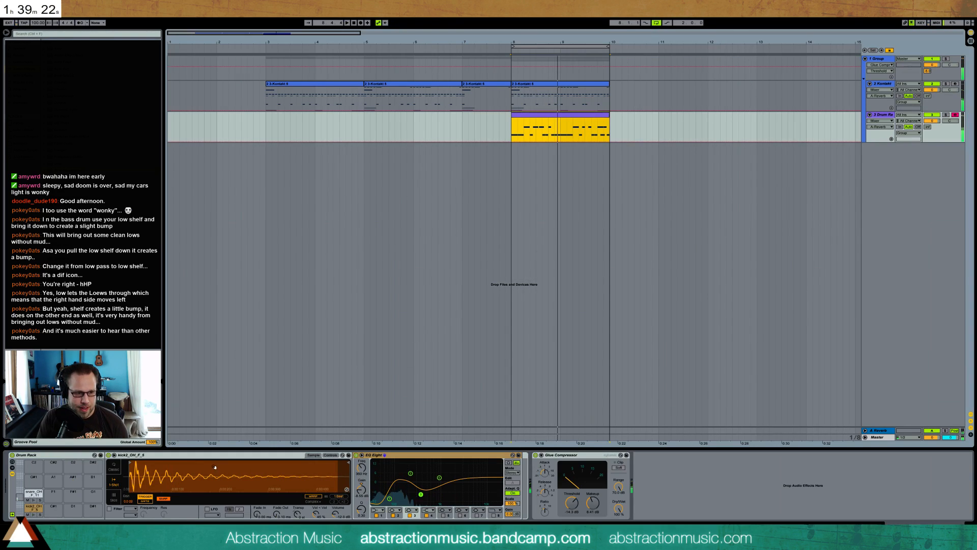
{"action": "left_click", "coordinate": [34, 517]}
{"action": "left_click", "coordinate": [33, 516]}
{"action": "left_click", "coordinate": [34, 516]}
{"action": "left_click", "coordinate": [33, 516]}
{"action": "left_click", "coordinate": [33, 516]}
{"action": "left_click", "coordinate": [33, 516]}
{"action": "left_click", "coordinate": [33, 516]}
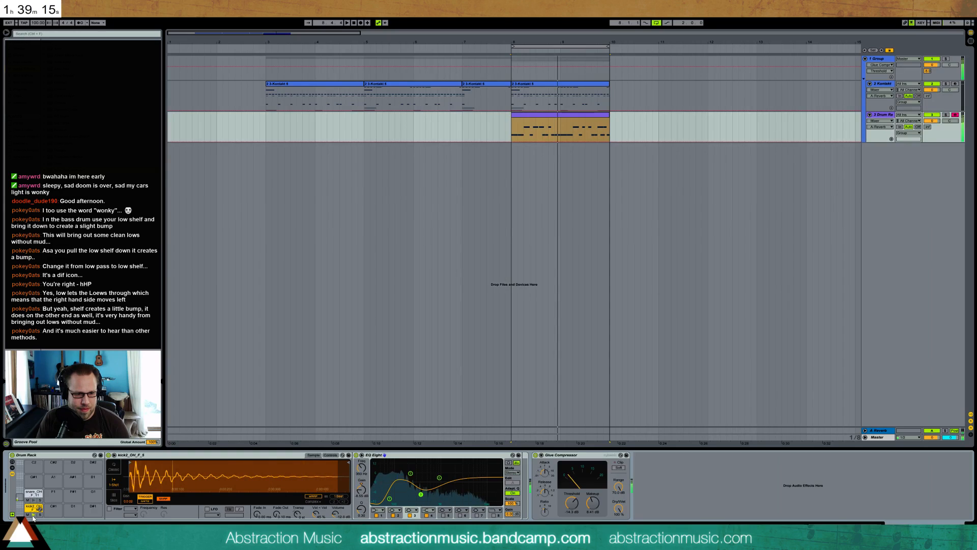
Try a deeper, slightly higher midrange cut on the third band of the kick's EQ Eight and audition the kick
{"action": "left_click_drag", "start_coordinate": [421, 494], "coordinate": [427, 499]}
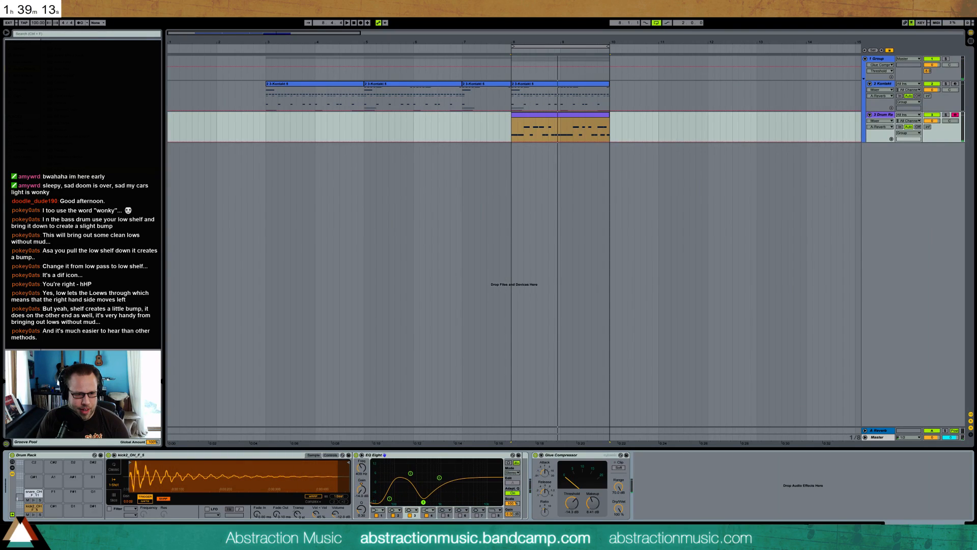
{"action": "left_click", "coordinate": [34, 516]}
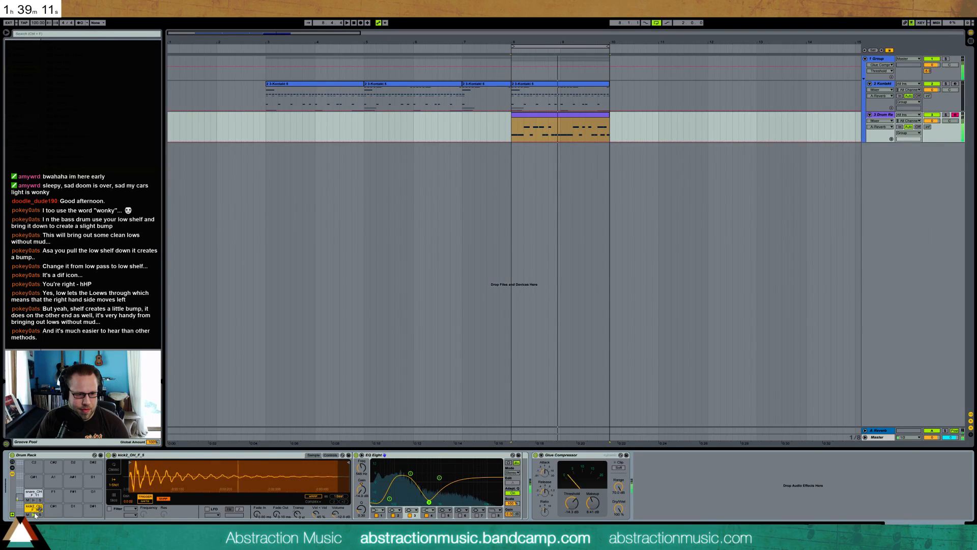
{"action": "left_click", "coordinate": [33, 516]}
{"action": "left_click", "coordinate": [34, 515]}
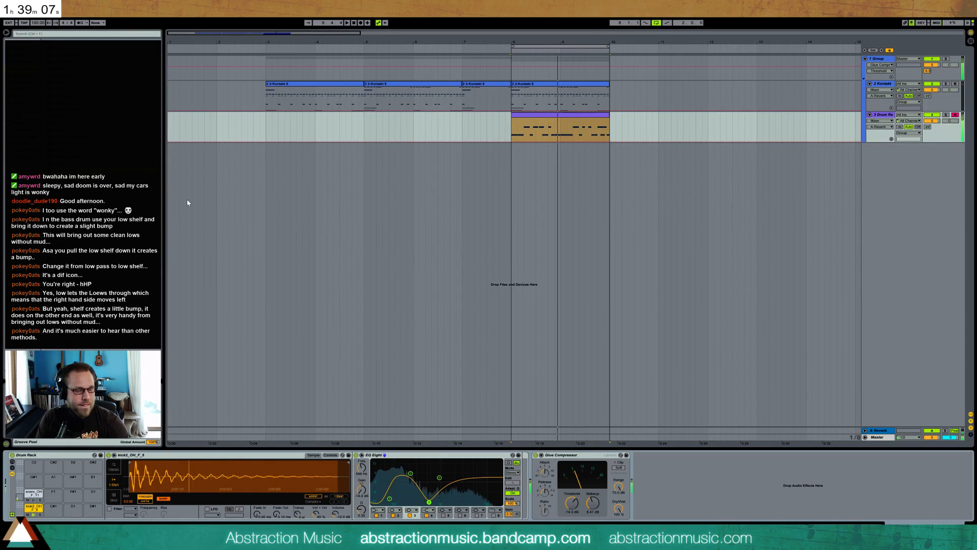
Turn off the kick EQ's first four bands and sweep a narrow, strong boost on the fifth band to find resonances
{"action": "left_click", "coordinate": [377, 515]}
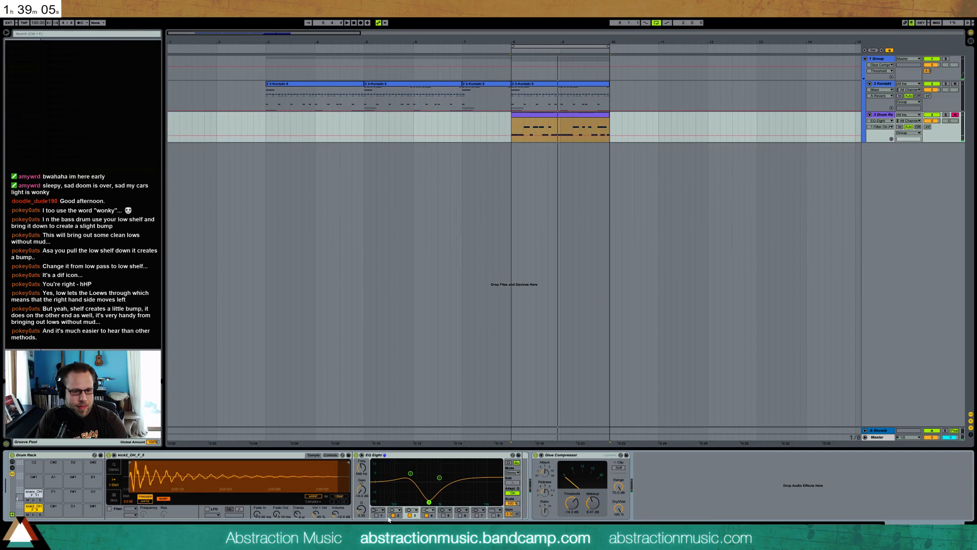
{"action": "left_click", "coordinate": [409, 515]}
{"action": "left_click", "coordinate": [444, 515]}
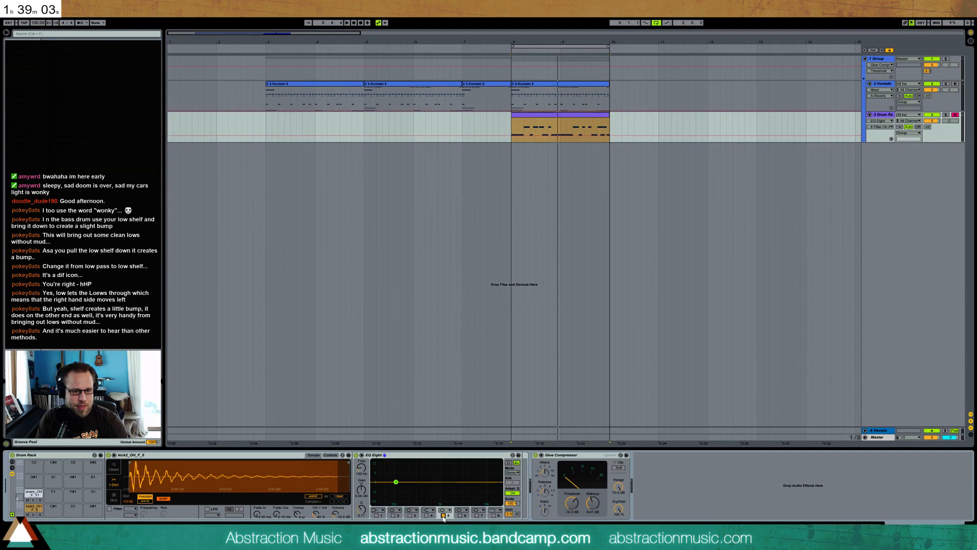
{"action": "mouse_move", "coordinate": [393, 460]}
{"action": "left_mouse_down"}
{"action": "mouse_move", "coordinate": [435, 460]}
{"action": "mouse_move", "coordinate": [393, 460]}
{"action": "mouse_move", "coordinate": [408, 460]}
{"action": "left_mouse_up"}
{"action": "left_click_drag", "start_coordinate": [362, 509], "coordinate": [362, 487]}
{"action": "left_click_drag", "start_coordinate": [409, 461], "coordinate": [399, 461]}
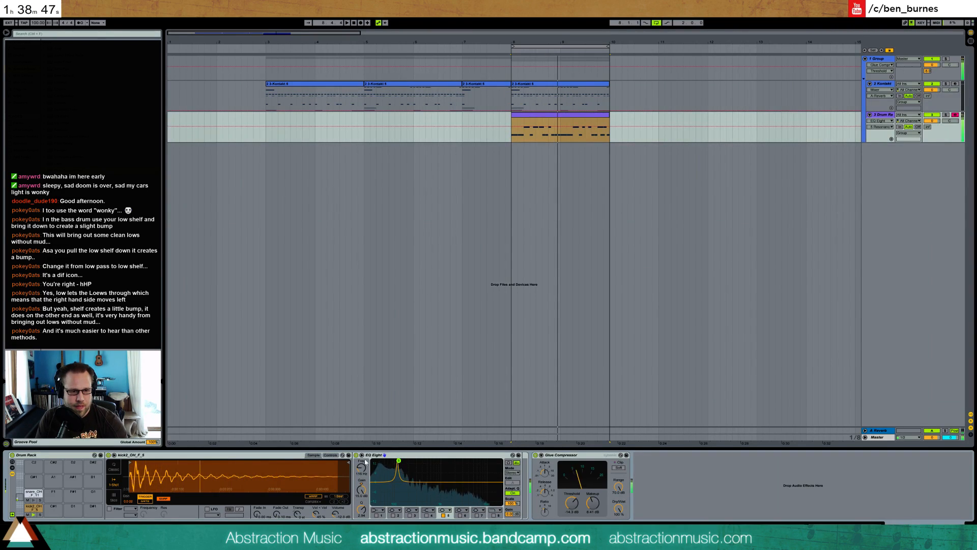
Re-enable the kick EQ's first four bands, turn the fifth into a deep narrow cut and raise the first band
{"action": "left_click", "coordinate": [376, 515]}
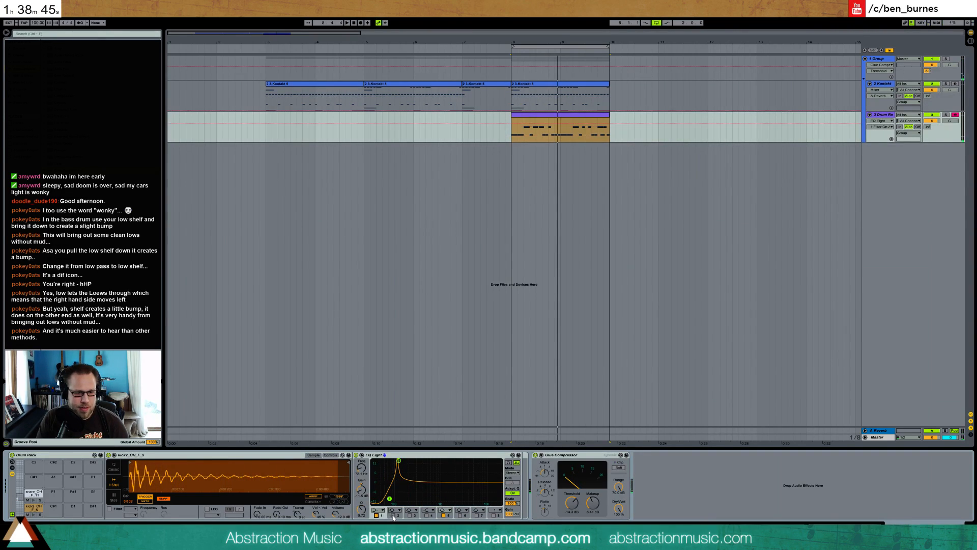
{"action": "left_click", "coordinate": [410, 515]}
{"action": "left_click", "coordinate": [426, 515]}
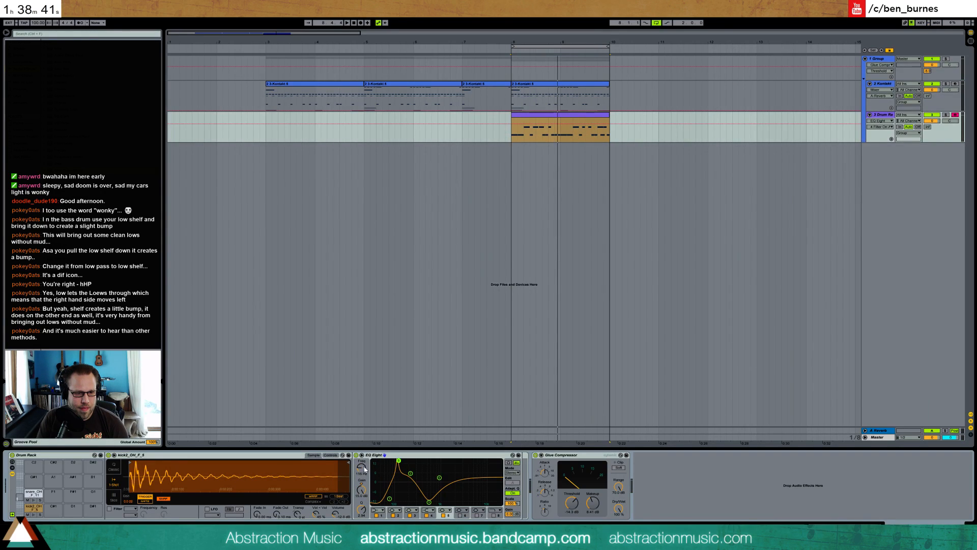
{"action": "left_click_drag", "start_coordinate": [361, 491], "coordinate": [392, 485]}
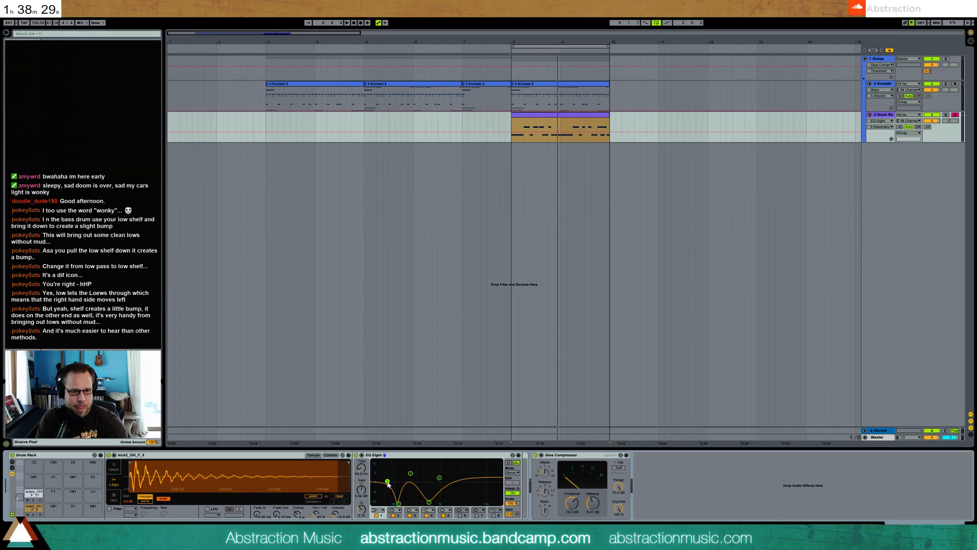
Try a low-cut filter on the sixth band of the kick's EQ Eight and move it to a very low frequency
{"action": "left_click", "coordinate": [460, 515]}
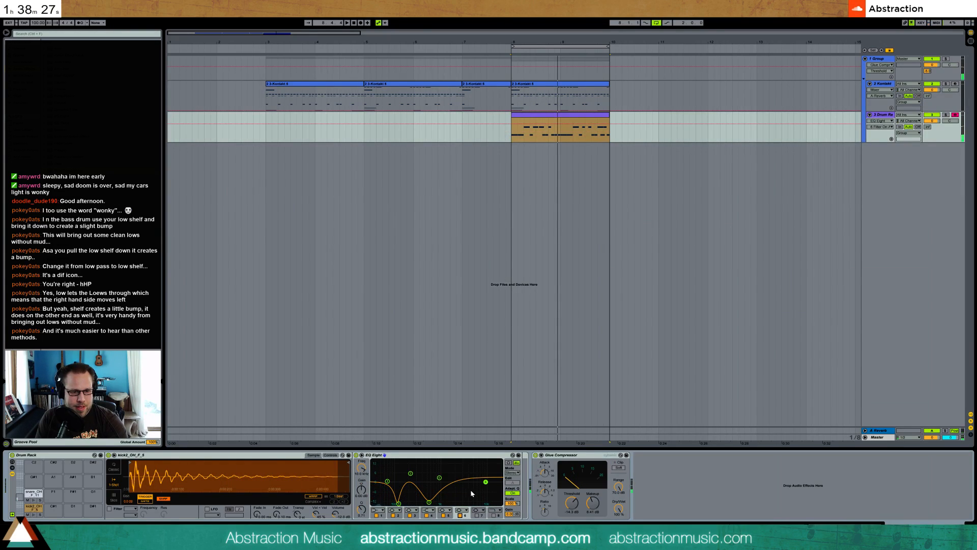
{"action": "left_click", "coordinate": [466, 511]}
{"action": "left_click", "coordinate": [459, 473]}
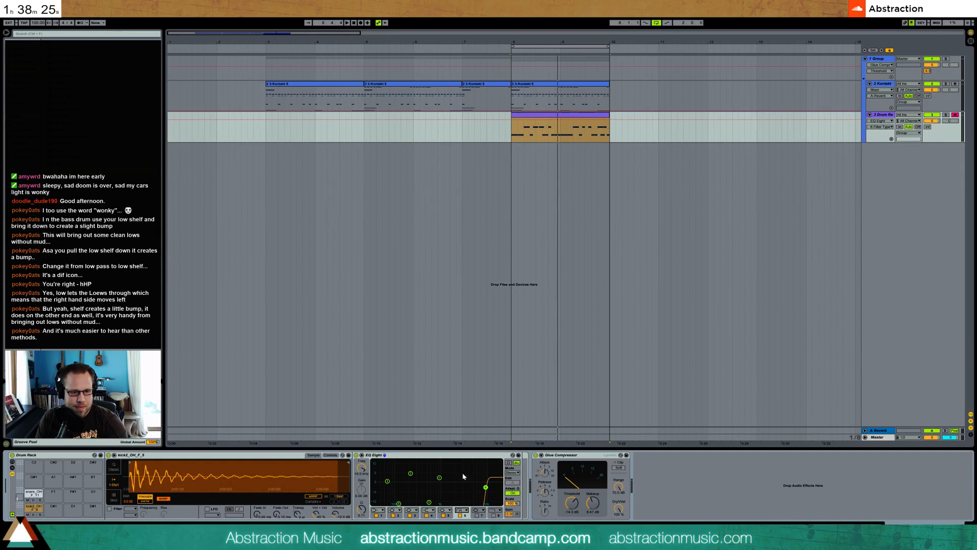
{"action": "left_click_drag", "start_coordinate": [378, 488], "coordinate": [381, 485]}
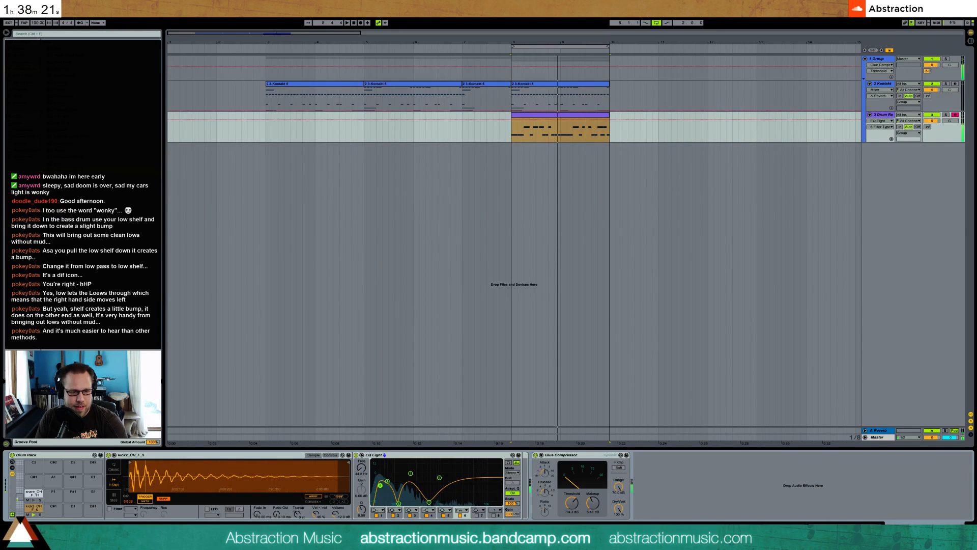
Undo the trial changes to the kick's EQ Eight back to the gentler third-band cut and play the loop
{"action": "key", "text": "ctrl+z"}
{"action": "key", "text": "ctrl+z"}
{"action": "key", "text": "ctrl+z"}
{"action": "key", "text": "ctrl+z"}
{"action": "key", "text": "ctrl+z"}
{"action": "key", "text": "ctrl+z"}
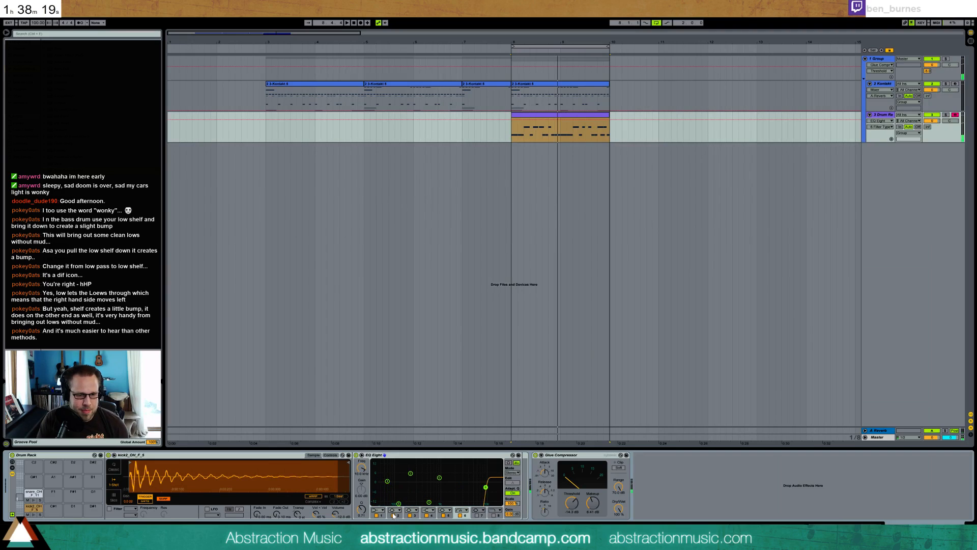
{"action": "key", "text": "ctrl+z"}
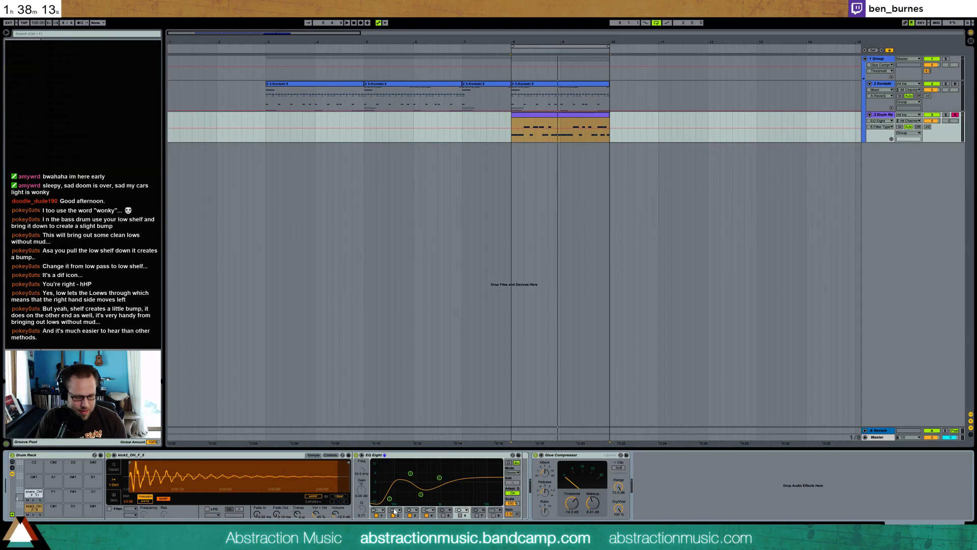
{"action": "key", "text": "space"}
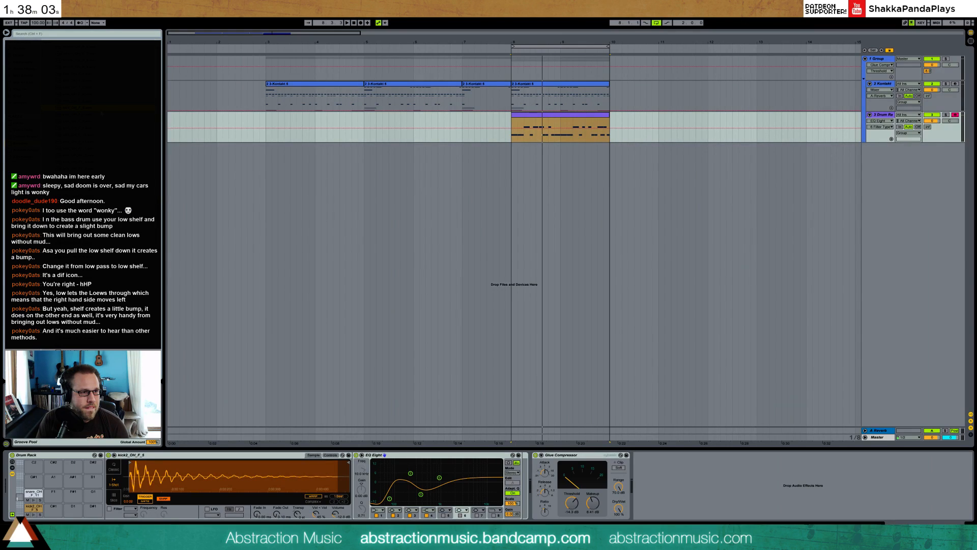
Swap the kick pad's sample for kick_OH_F_7 and shift the first three bands of its EQ Eight lower in frequency during playback
{"action": "left_click", "coordinate": [35, 508]}
{"action": "left_click_drag", "start_coordinate": [35, 509], "coordinate": [35, 509]}
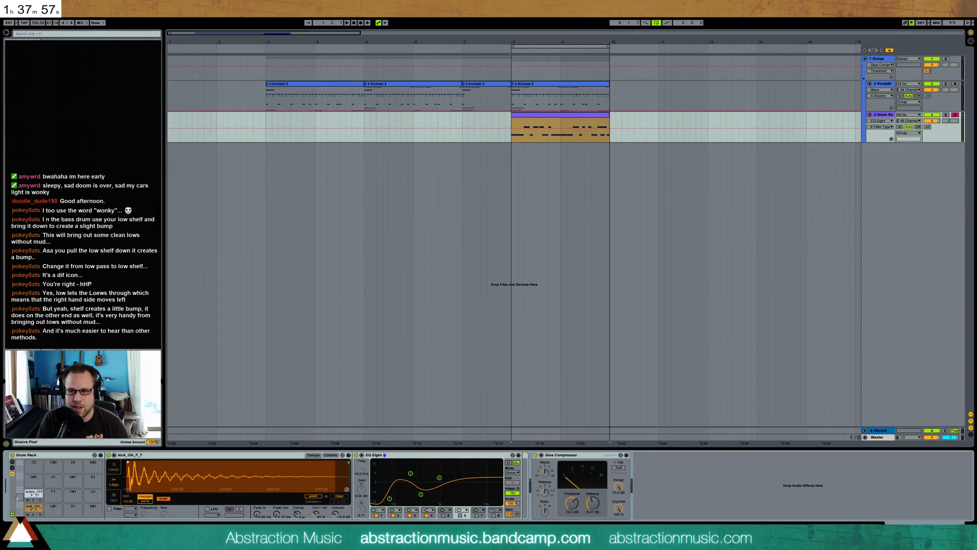
{"action": "key", "text": "space"}
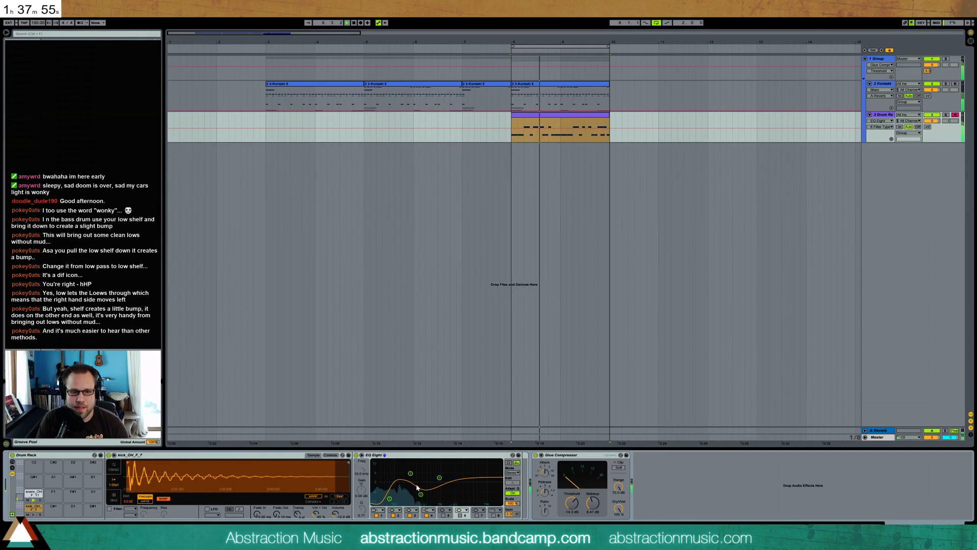
{"action": "left_click_drag", "start_coordinate": [389, 499], "coordinate": [416, 493]}
{"action": "key", "text": "space"}
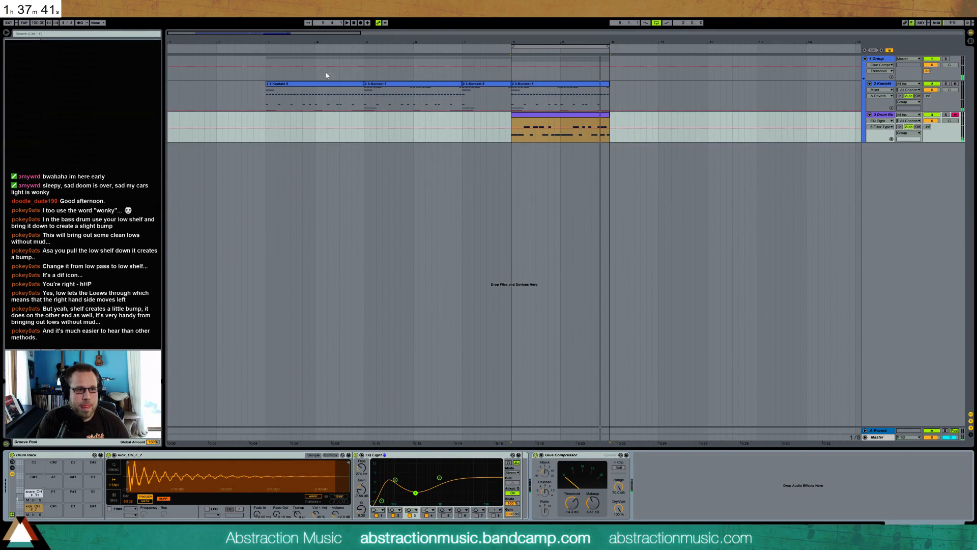
Play the arrangement from bar 3 and open the first Kontakt clip's notes in an enlarged editor
{"action": "left_click", "coordinate": [268, 95]}
{"action": "key", "text": "space"}
{"action": "left_click", "coordinate": [308, 85]}
{"action": "double_click", "coordinate": [308, 85]}
{"action": "left_click_drag", "start_coordinate": [113, 429], "coordinate": [559, 457]}
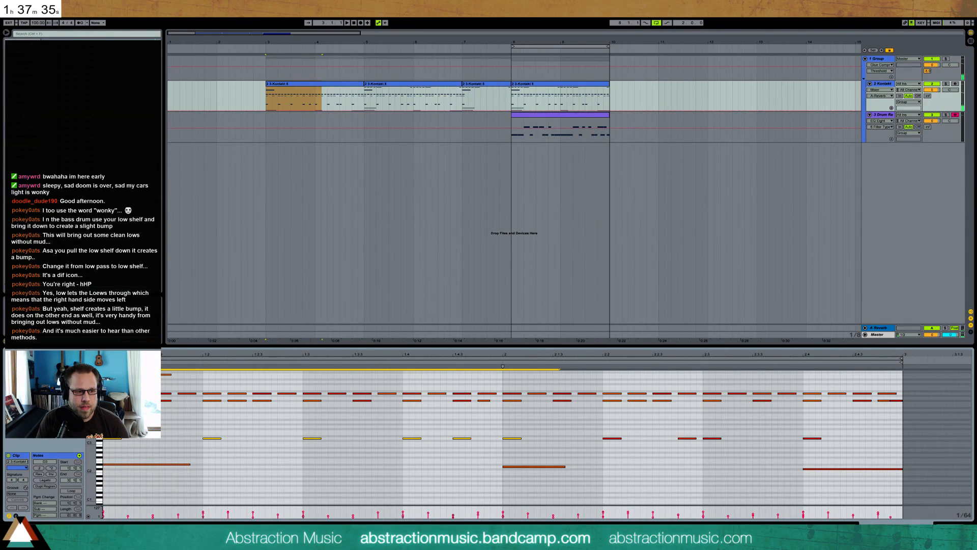
Deactivate the second row of repeating notes in the first Kontakt clip and play the arrangement to check it
{"action": "left_click", "coordinate": [99, 398]}
{"action": "left_click", "coordinate": [99, 400]}
{"action": "key", "text": "space"}
{"action": "left_click", "coordinate": [255, 423]}
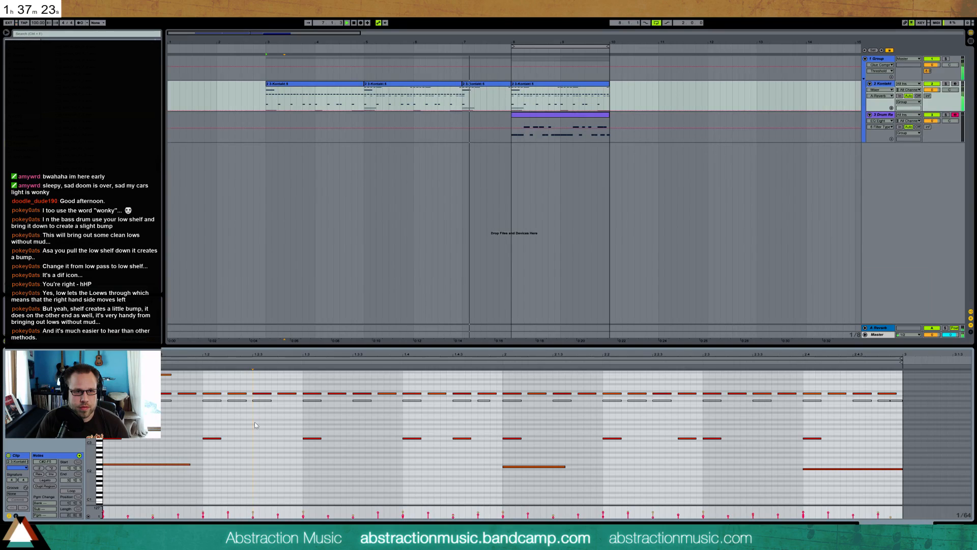
{"action": "key", "text": "space"}
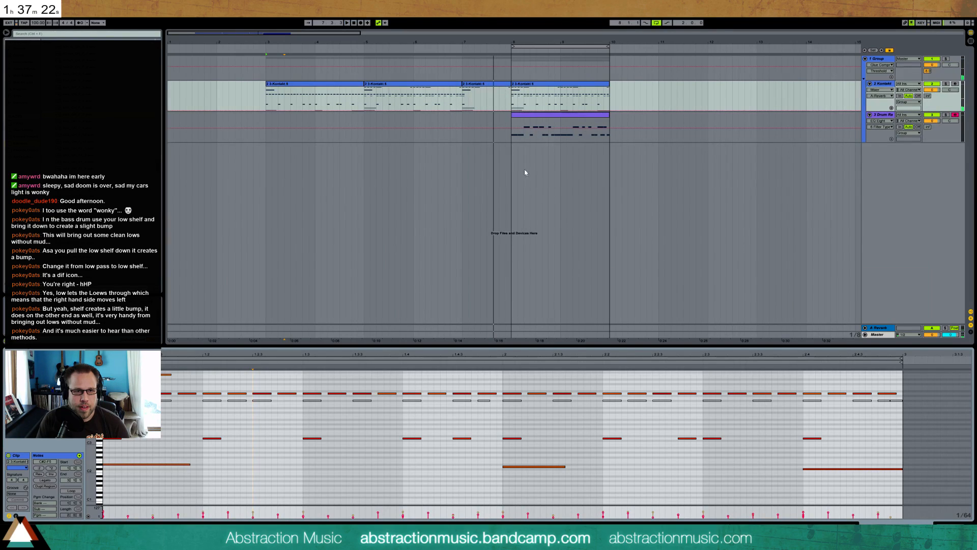
Duplicate the upper-row notes later in the bar of the third Kontakt clip, copy the single pickup note before them, and play the result
{"action": "left_click", "coordinate": [495, 88]}
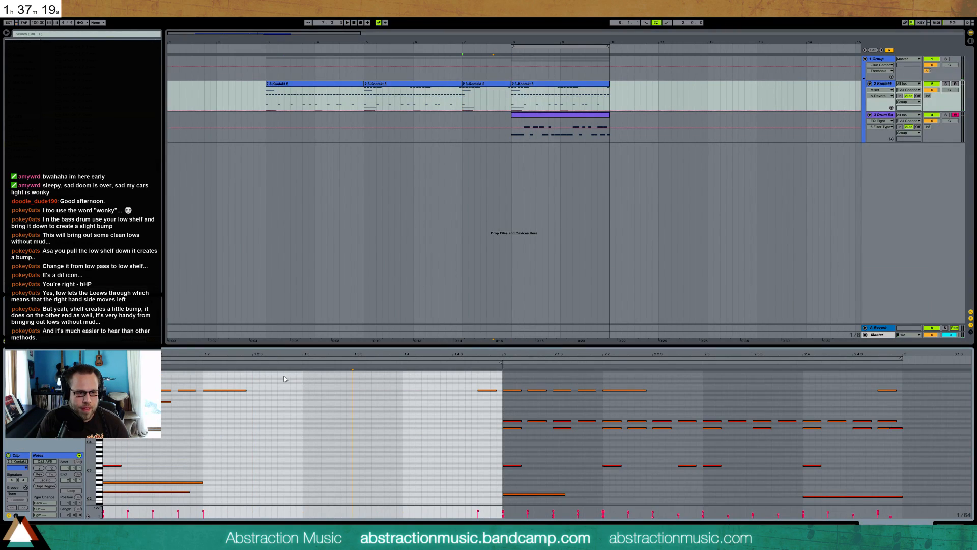
{"action": "left_click_drag", "start_coordinate": [299, 377], "coordinate": [107, 395]}
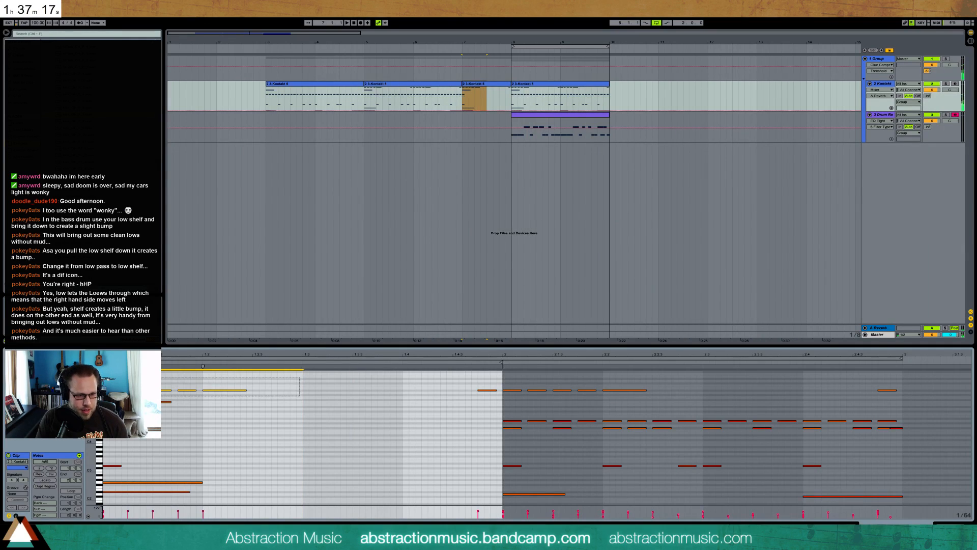
{"action": "key", "text": "ctrl+d"}
{"action": "left_click_drag", "start_coordinate": [493, 377], "coordinate": [489, 399]}
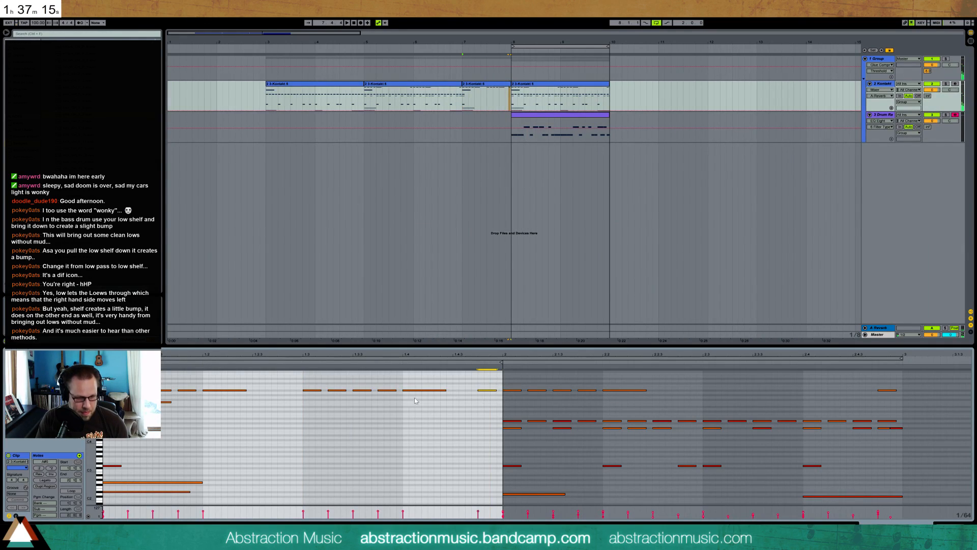
{"action": "left_click", "coordinate": [276, 381]}
{"action": "key", "text": "ctrl+v"}
{"action": "key", "text": "space"}
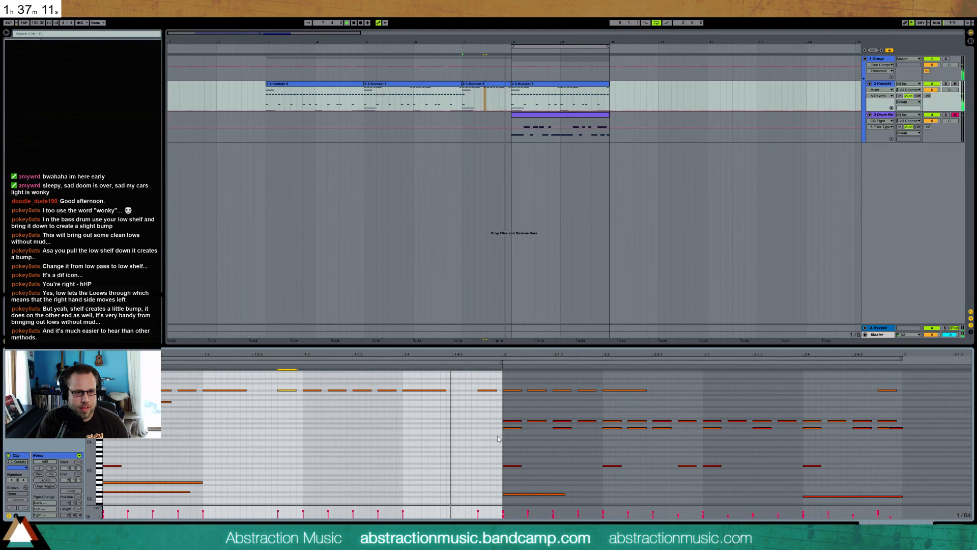
{"action": "key", "text": "space"}
{"action": "left_click", "coordinate": [377, 423]}
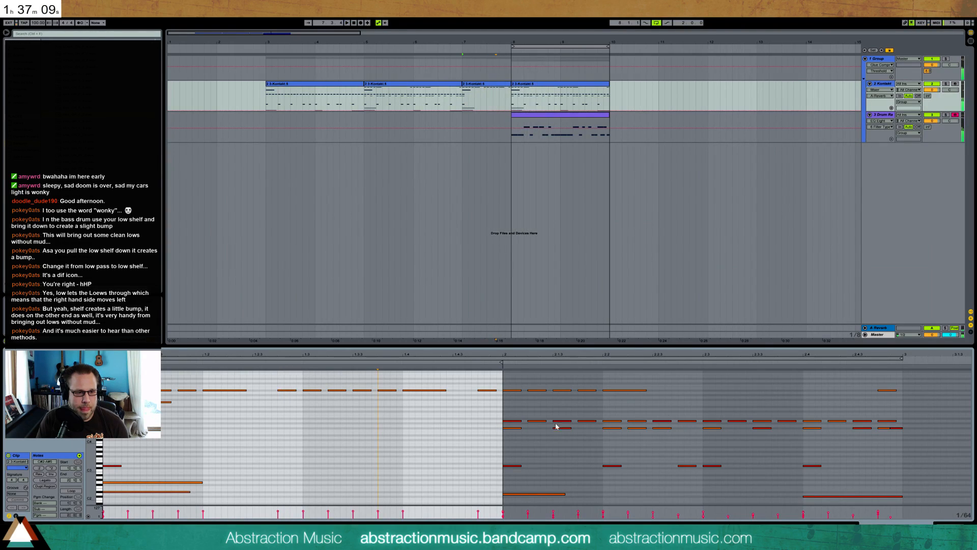
Create an audio track below the drum rack and place the OH_FF_3 cymbal sample on it just before bar 8
{"action": "key", "text": "shift+Tab"}
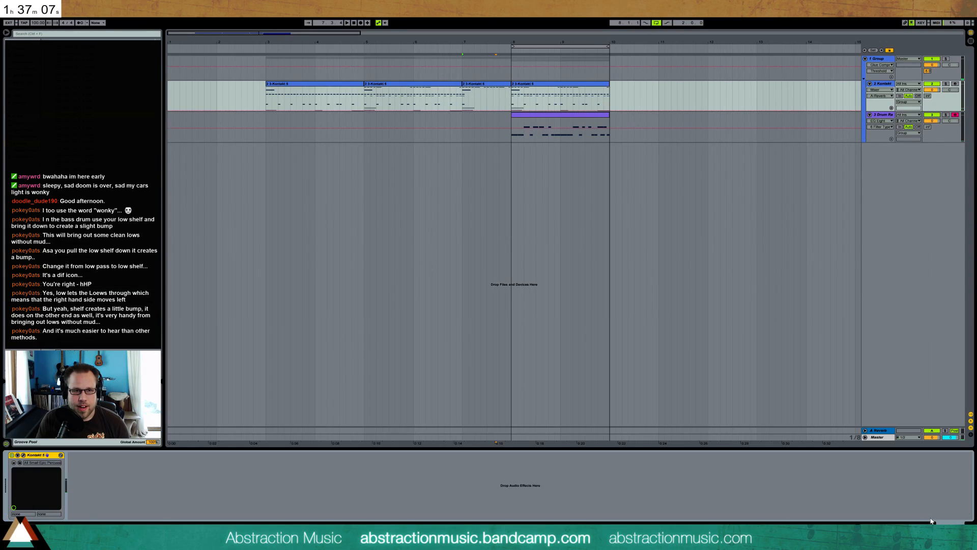
{"action": "left_click", "coordinate": [892, 193]}
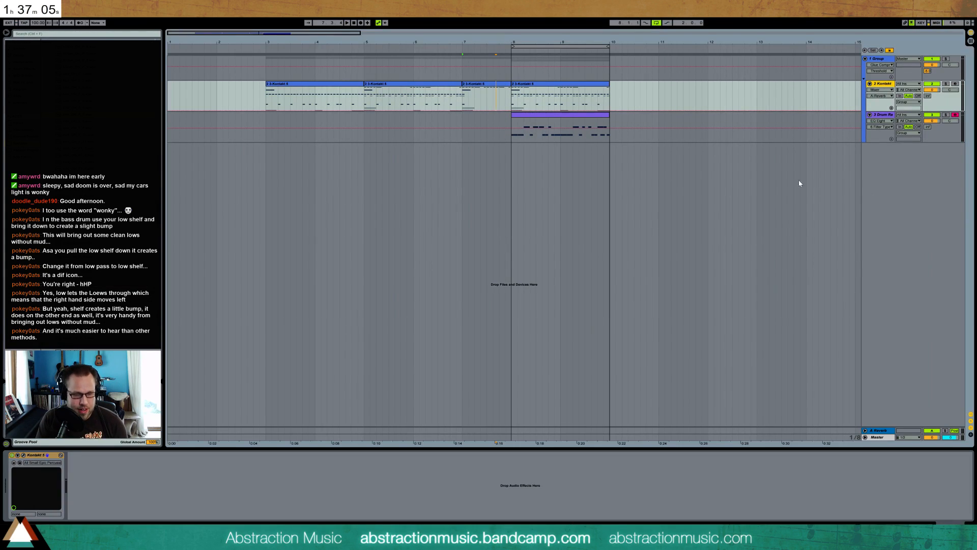
{"action": "key", "text": "ctrl+t"}
{"action": "left_click_drag", "start_coordinate": [881, 118], "coordinate": [881, 201]}
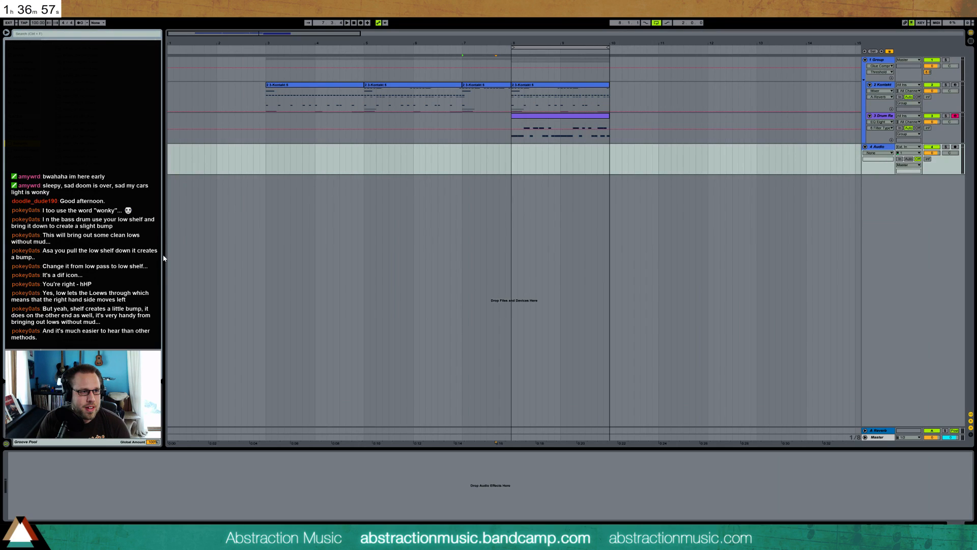
{"action": "left_click_drag", "start_coordinate": [82, 127], "coordinate": [517, 150]}
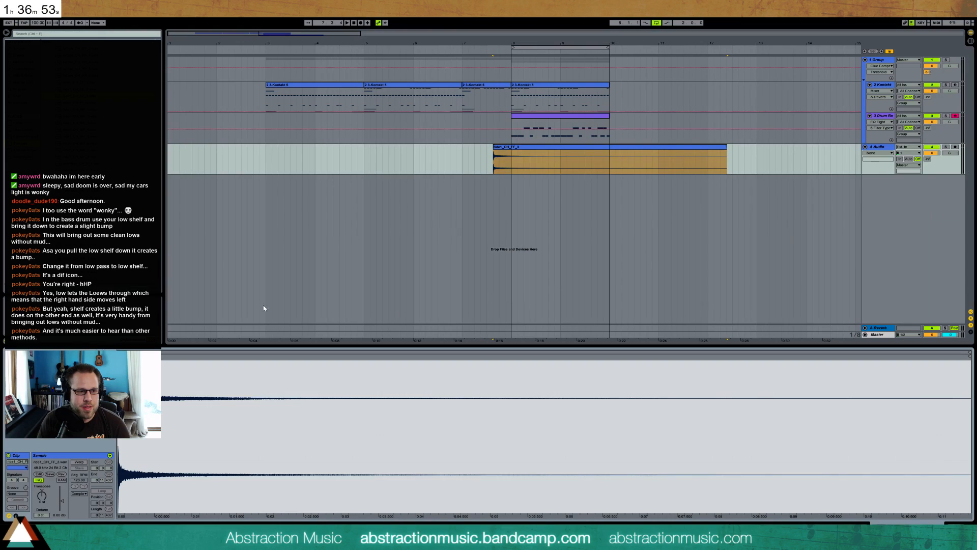
Reverse the cymbal clip, align its end with bar 8, trim its quiet beginning and add a curved fade-in
{"action": "left_click", "coordinate": [60, 474]}
{"action": "left_click_drag", "start_coordinate": [724, 154], "coordinate": [497, 152]}
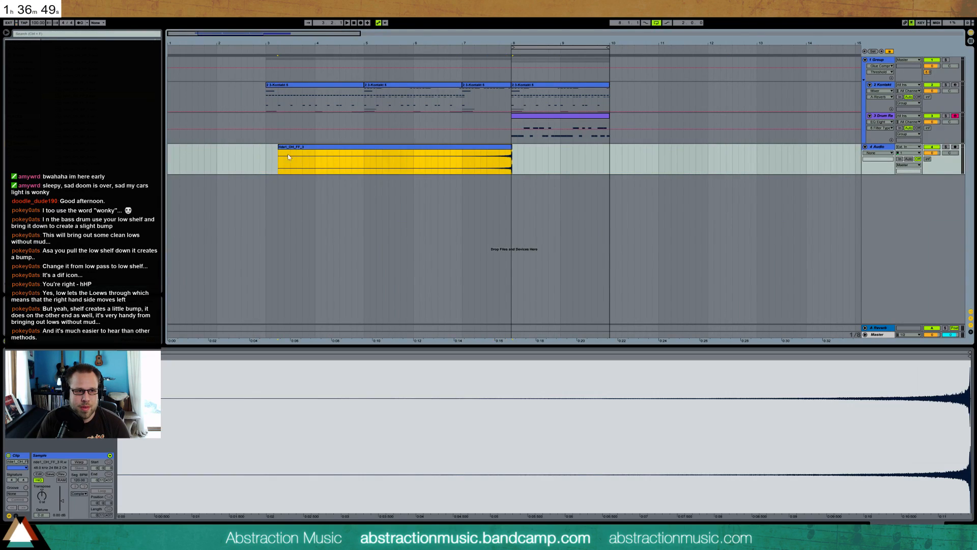
{"action": "left_click_drag", "start_coordinate": [400, 156], "coordinate": [494, 154]}
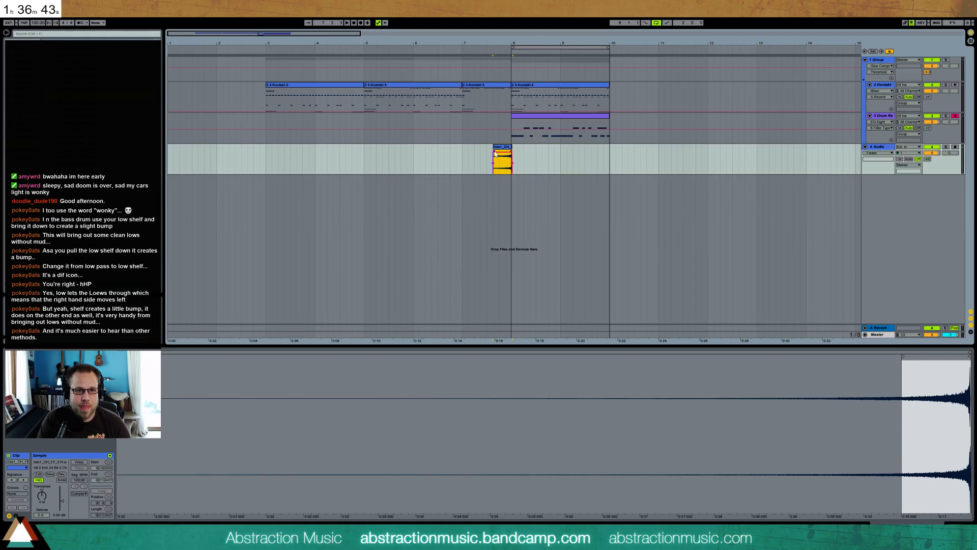
{"action": "left_click_drag", "start_coordinate": [495, 155], "coordinate": [509, 157]}
{"action": "key", "text": "space"}
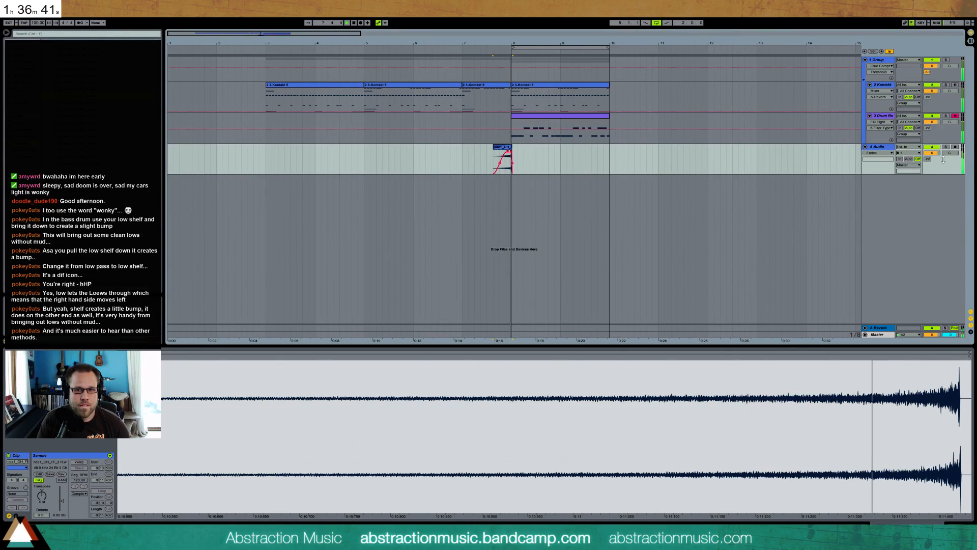
Lower the audio track's volume while auditioning the reversed cymbal
{"action": "left_click_drag", "start_coordinate": [933, 153], "coordinate": [933, 171]}
{"action": "key", "text": "space"}
{"action": "key", "text": "space"}
{"action": "key", "text": "space"}
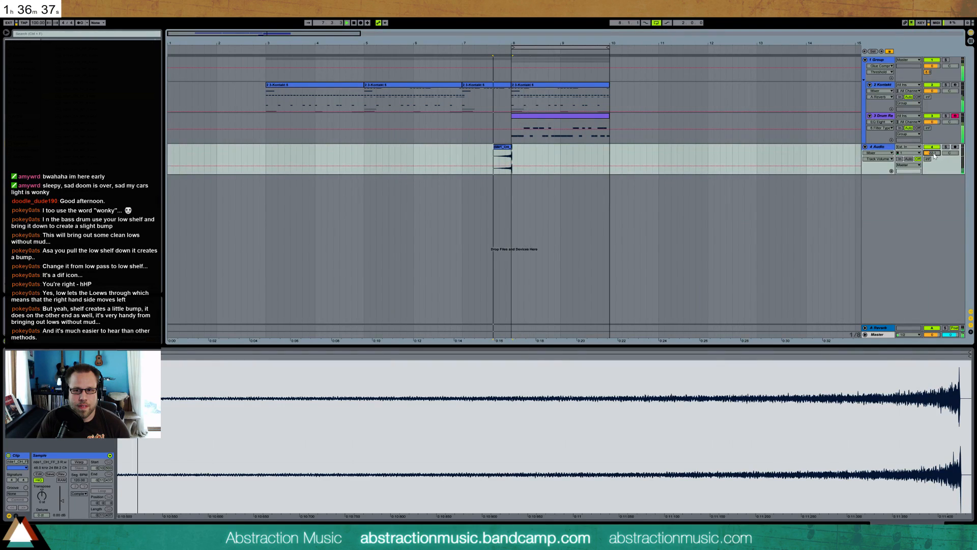
{"action": "key", "text": "space"}
{"action": "left_click", "coordinate": [536, 152]}
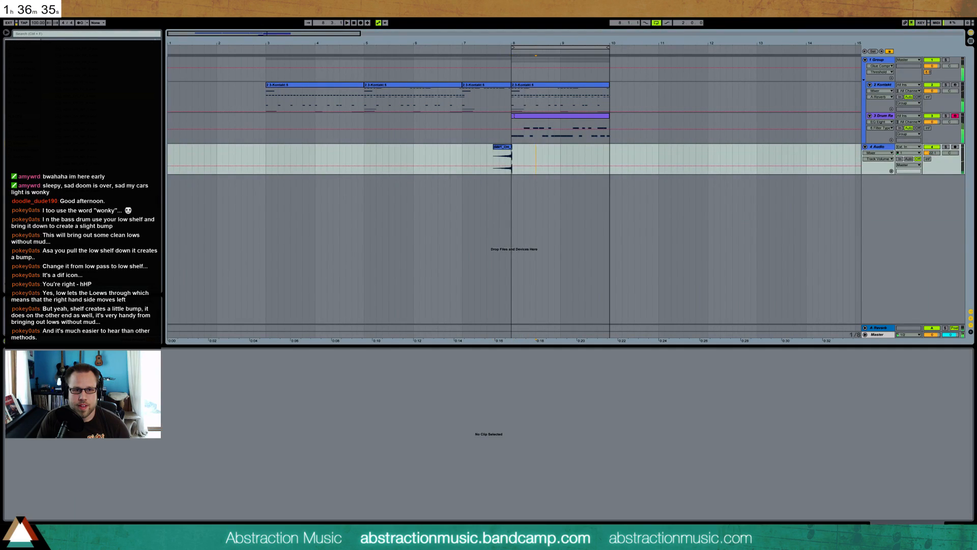
Trim the end of the reversed cymbal clip to bar 8, raise the track's volume slightly and play the transition
{"action": "left_click_drag", "start_coordinate": [292, 34], "coordinate": [260, 36]}
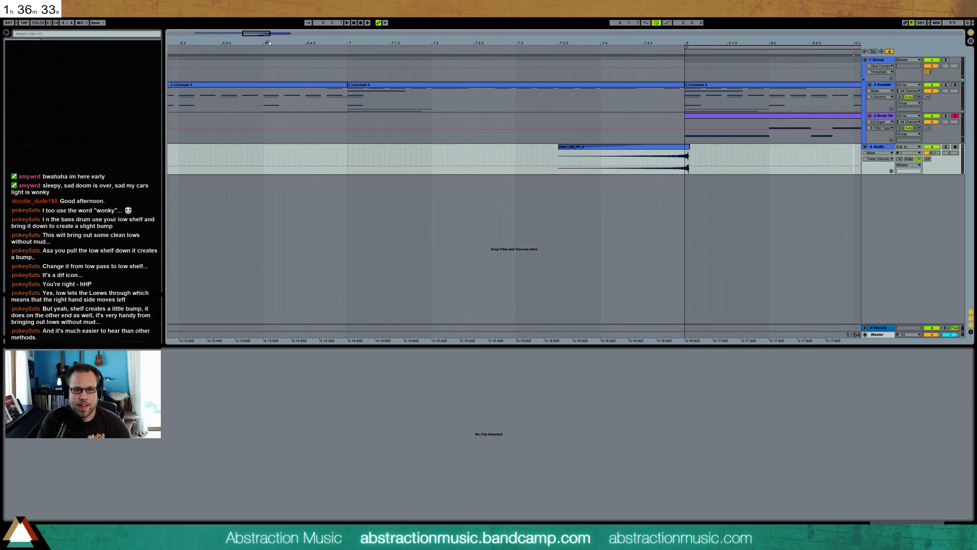
{"action": "left_click", "coordinate": [656, 148]}
{"action": "key", "text": "Left"}
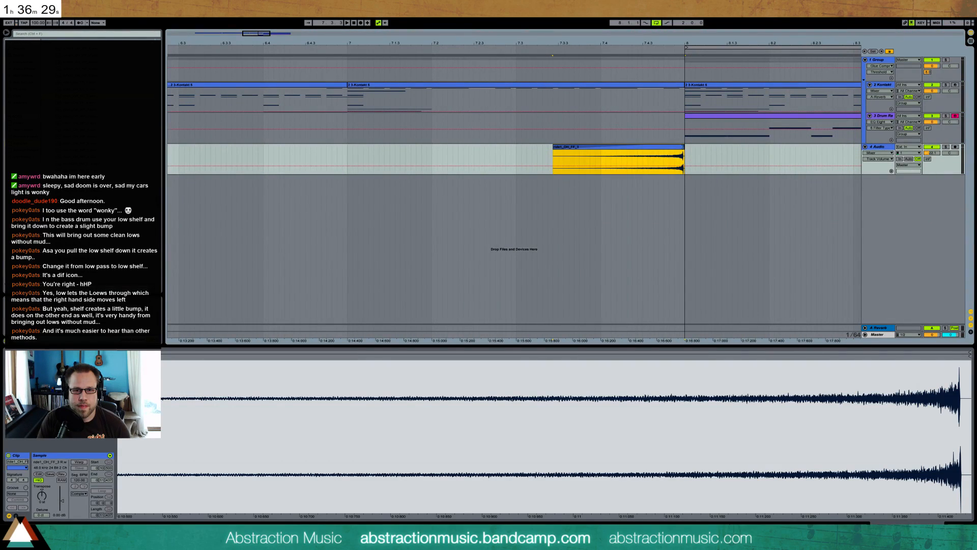
{"action": "left_click_drag", "start_coordinate": [682, 150], "coordinate": [687, 149]}
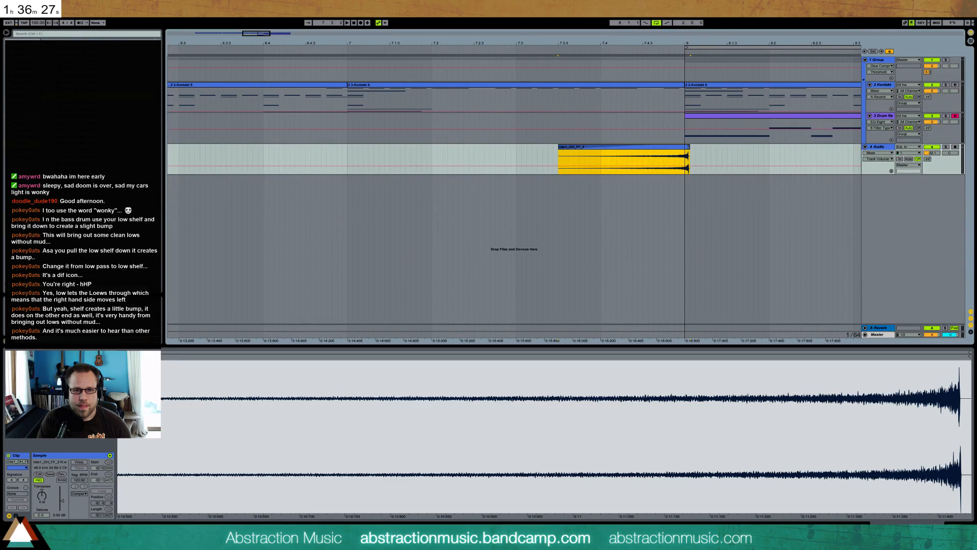
{"action": "key", "text": "space"}
{"action": "left_click_drag", "start_coordinate": [933, 154], "coordinate": [936, 154]}
{"action": "key", "text": "space"}
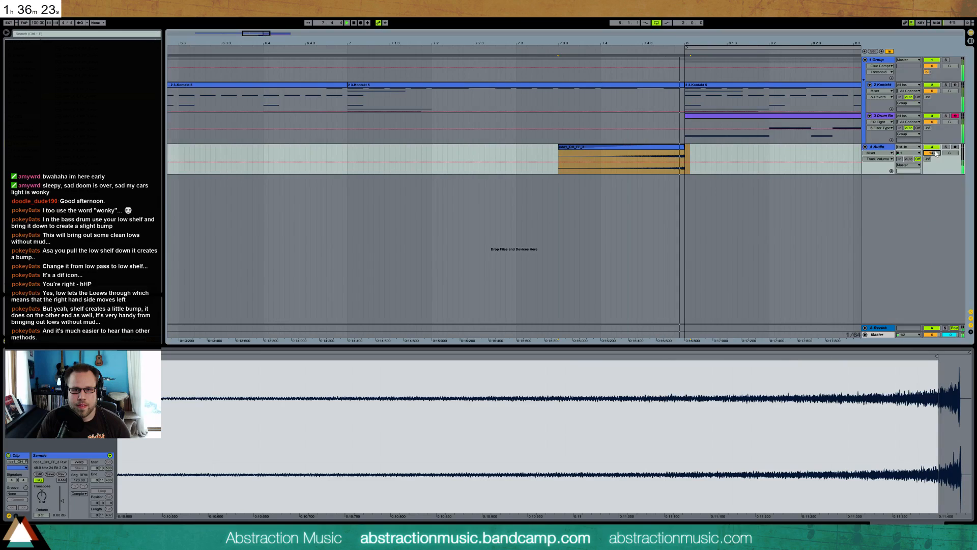
{"action": "key", "text": "space"}
{"action": "left_click", "coordinate": [327, 152]}
{"action": "key", "text": "space"}
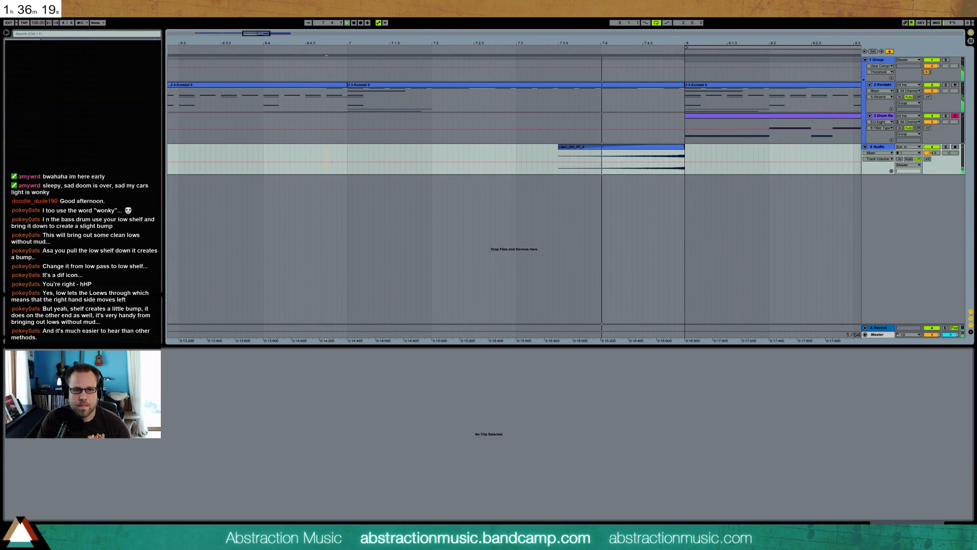
Extend the reversed cymbal clip's beginning earlier, adjust its sample start and end points, and play from bar 7
{"action": "left_click_drag", "start_coordinate": [558, 152], "coordinate": [484, 150]}
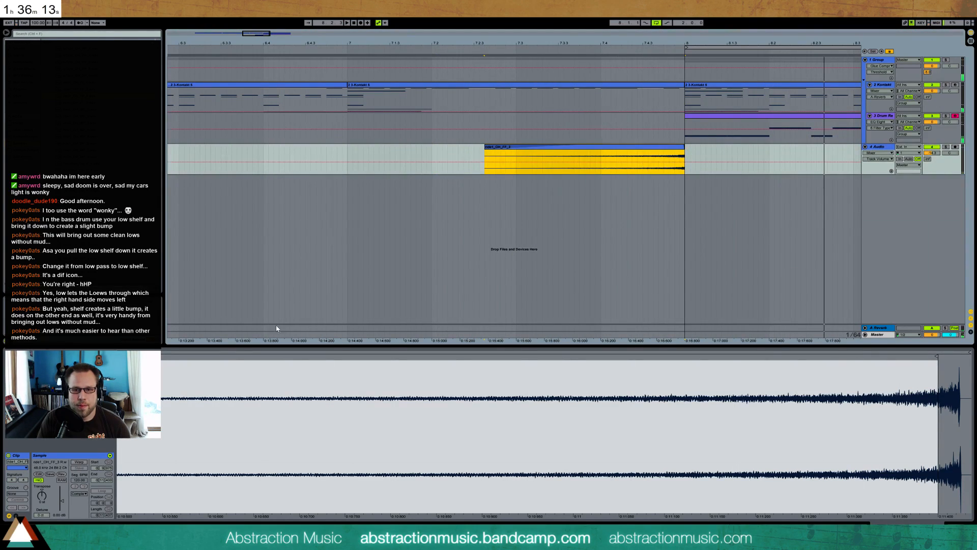
{"action": "left_click_drag", "start_coordinate": [295, 360], "coordinate": [223, 298]}
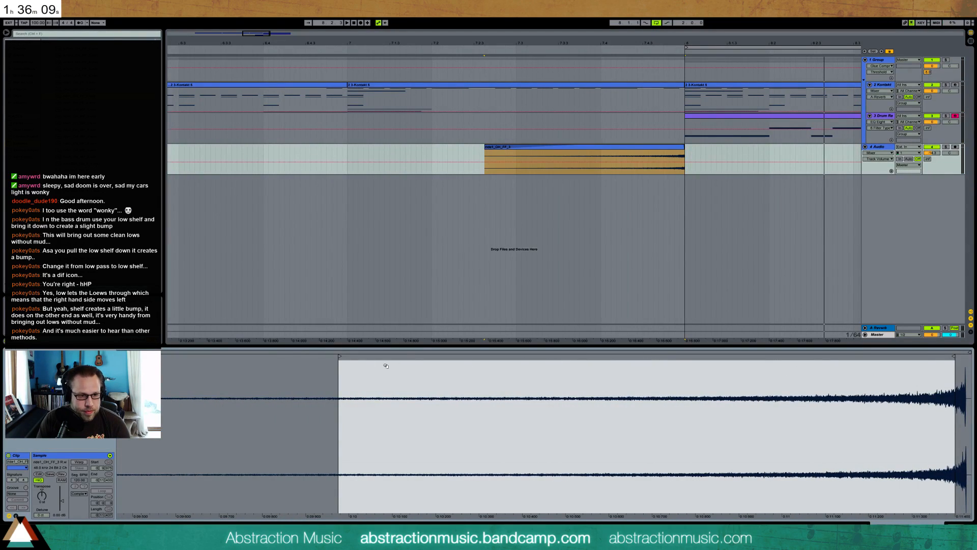
{"action": "left_click_drag", "start_coordinate": [341, 358], "coordinate": [377, 358]}
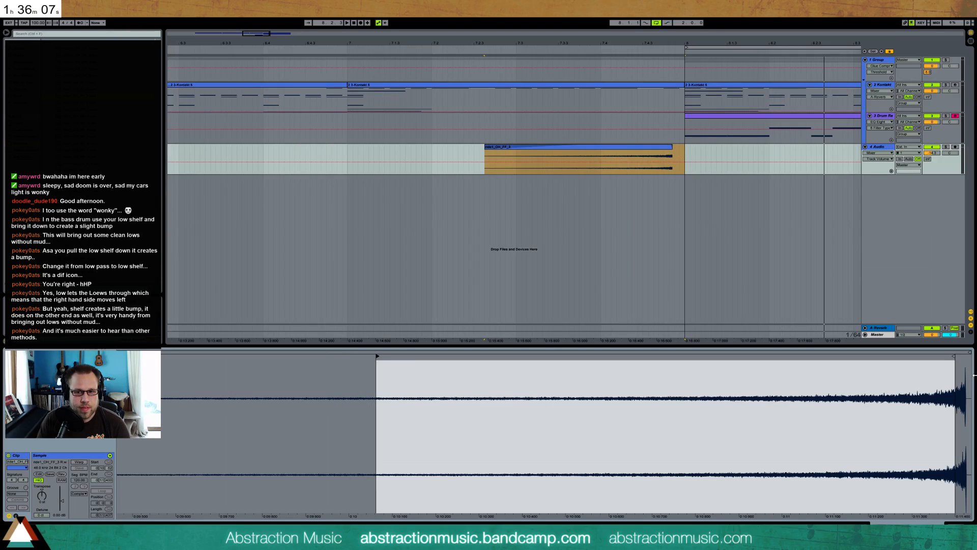
{"action": "left_click_drag", "start_coordinate": [954, 356], "coordinate": [963, 356]}
{"action": "mouse_move", "coordinate": [663, 147]}
{"action": "left_mouse_down"}
{"action": "mouse_move", "coordinate": [683, 148]}
{"action": "mouse_move", "coordinate": [660, 151]}
{"action": "left_mouse_up"}
{"action": "left_click", "coordinate": [686, 152]}
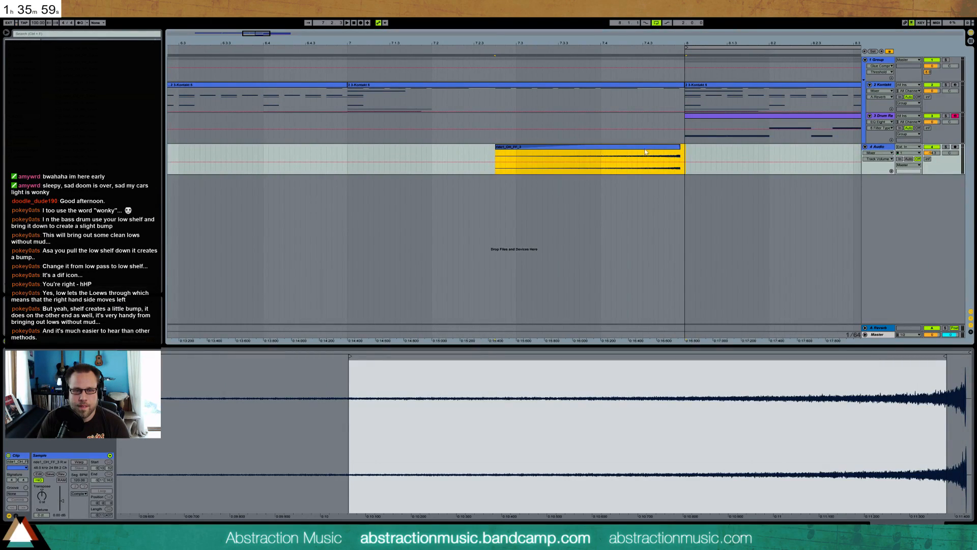
{"action": "left_click", "coordinate": [348, 152]}
{"action": "key", "text": "space"}
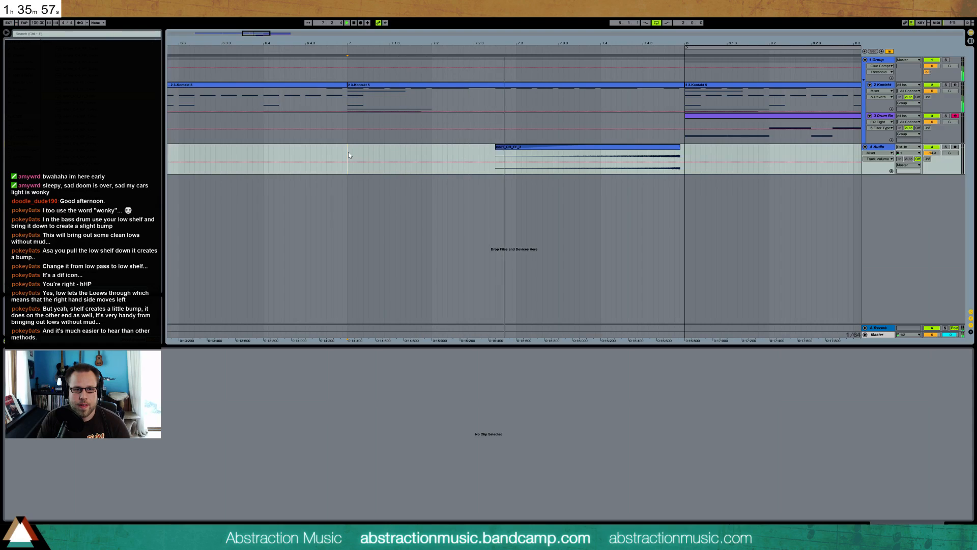
Shift the reversed cymbal clip slightly later so it ends at bar 8, and replay the transition from bar 7
{"action": "left_click", "coordinate": [701, 152]}
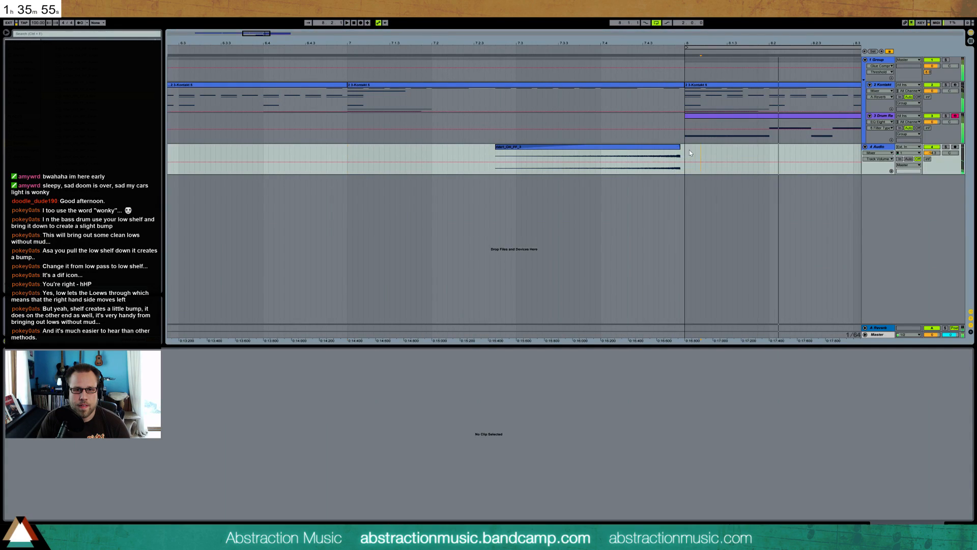
{"action": "left_click_drag", "start_coordinate": [672, 149], "coordinate": [677, 150]}
{"action": "left_click", "coordinate": [348, 153]}
{"action": "key", "text": "space"}
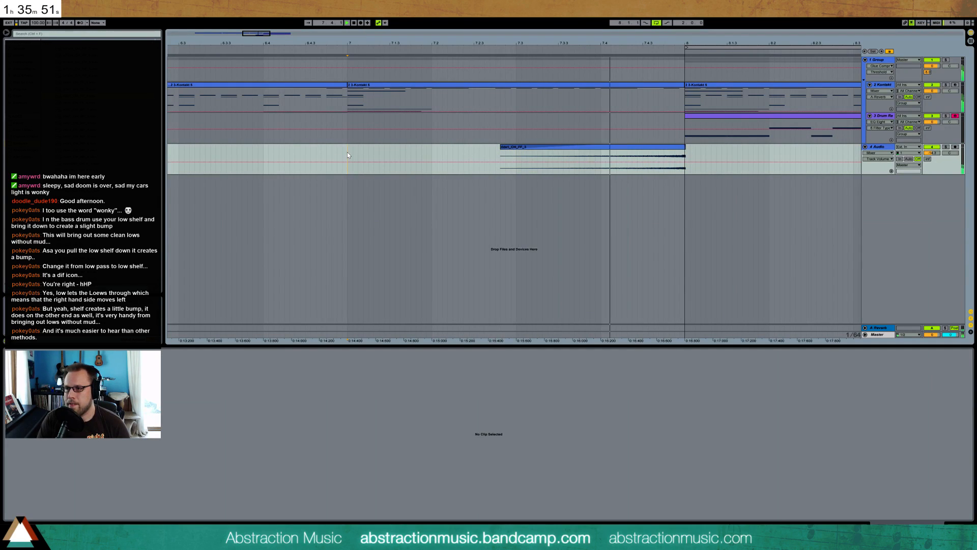
{"action": "key", "text": "space"}
Place the OH_FF_2 crash sample at bar 8 on the audio track, reduce its clip gain and trim its tail to about bar 9.5
{"action": "left_click_drag", "start_coordinate": [468, 44], "coordinate": [468, 13]}
{"action": "left_click_drag", "start_coordinate": [417, 43], "coordinate": [397, 39]}
{"action": "left_click", "coordinate": [234, 49]}
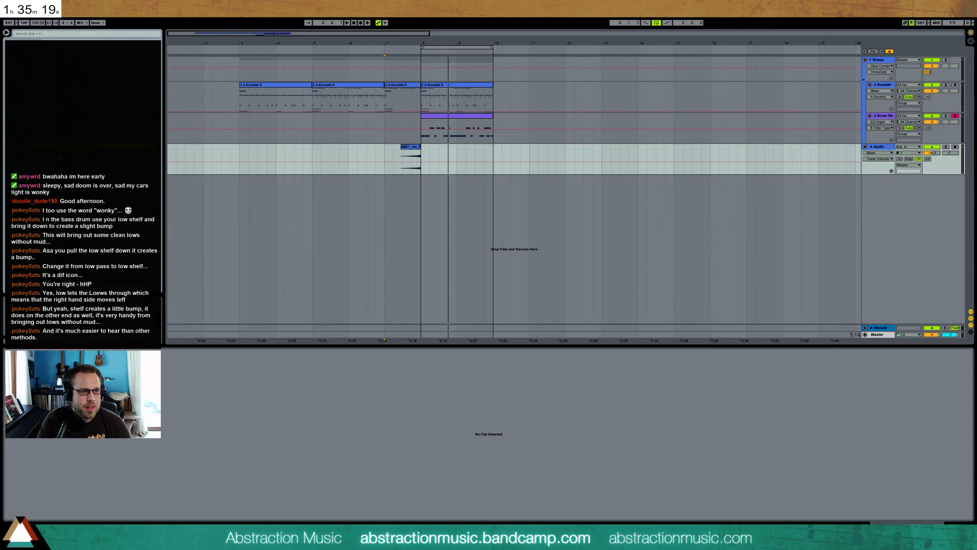
{"action": "left_click_drag", "start_coordinate": [305, 161], "coordinate": [422, 159]}
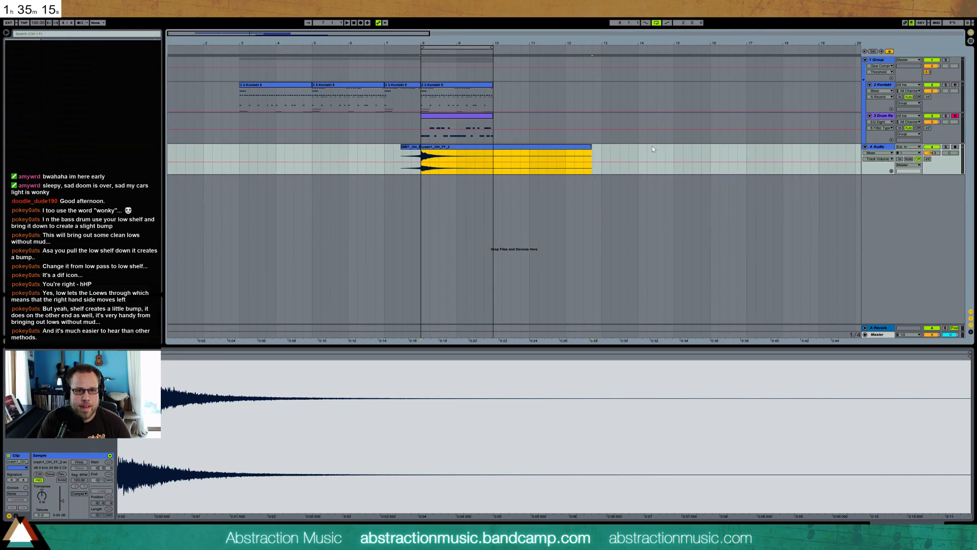
{"action": "left_click_drag", "start_coordinate": [61, 501], "coordinate": [61, 501]}
{"action": "key", "text": "space"}
{"action": "left_click_drag", "start_coordinate": [590, 147], "coordinate": [480, 152]}
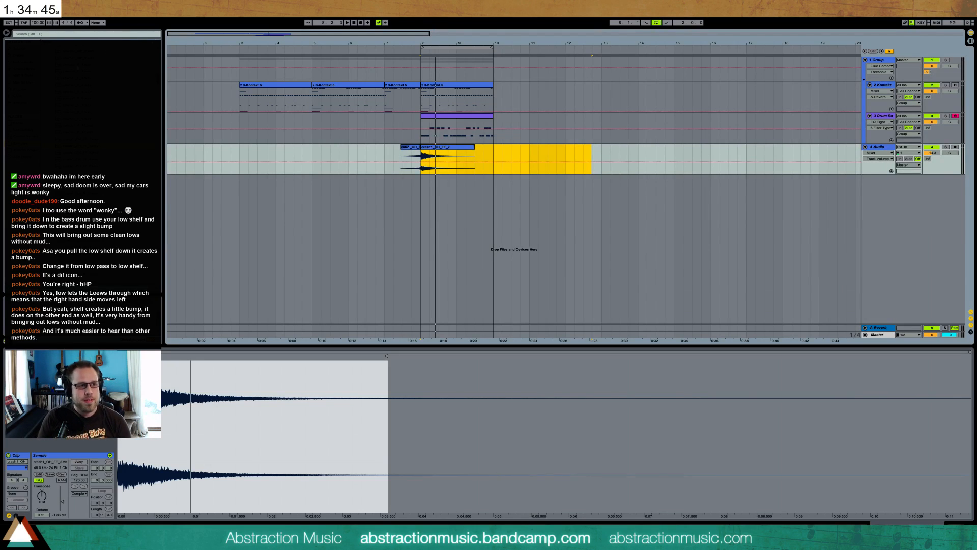
Search the library for swing grooves, apply one to the drum rack clip and play the loop
{"action": "left_click", "coordinate": [45, 34]}
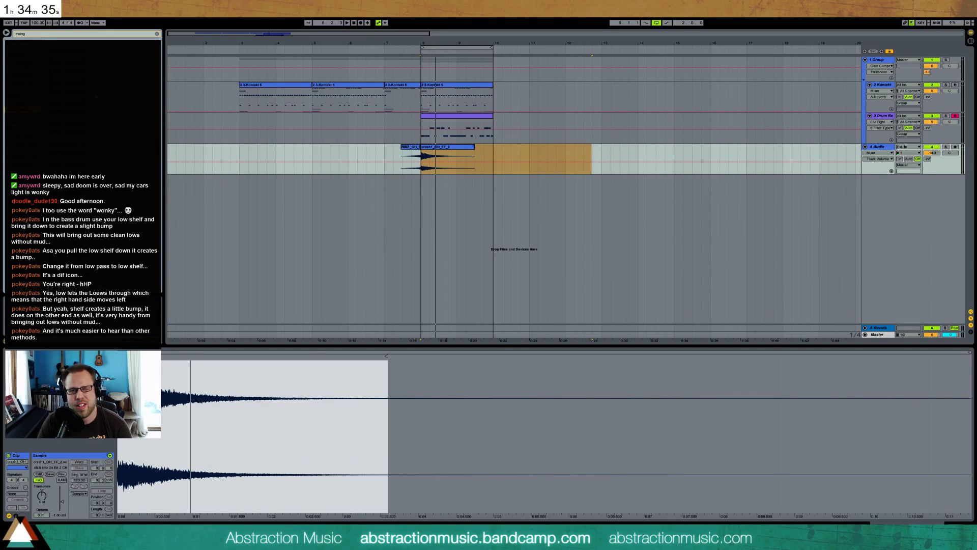
{"action": "left_click", "coordinate": [441, 120]}
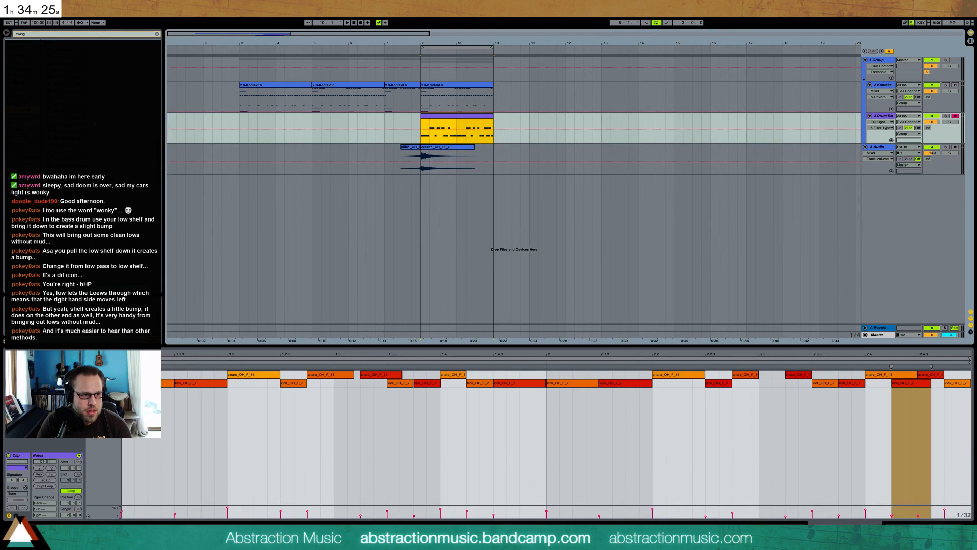
{"action": "left_click", "coordinate": [162, 163]}
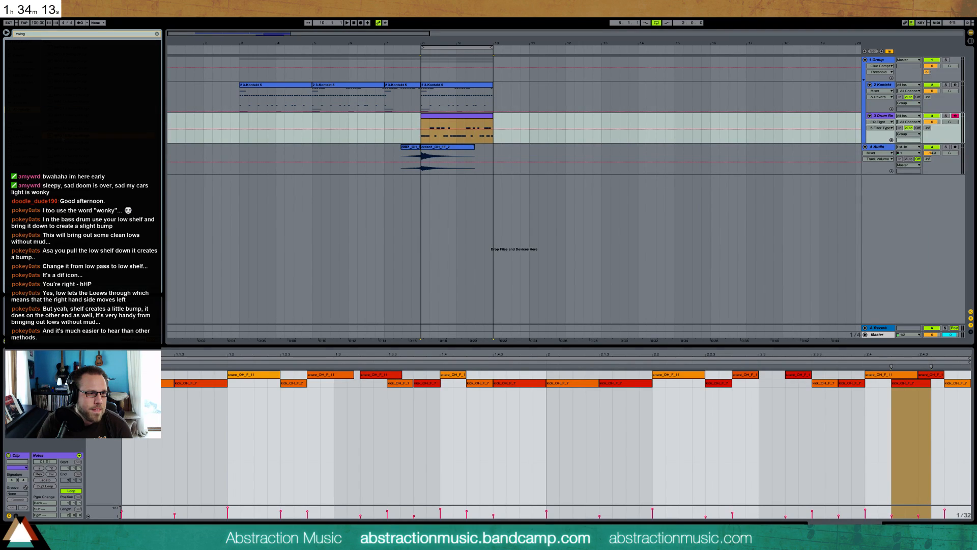
{"action": "left_click", "coordinate": [101, 142]}
{"action": "left_click_drag", "start_coordinate": [102, 142], "coordinate": [467, 127]}
{"action": "key", "text": "space"}
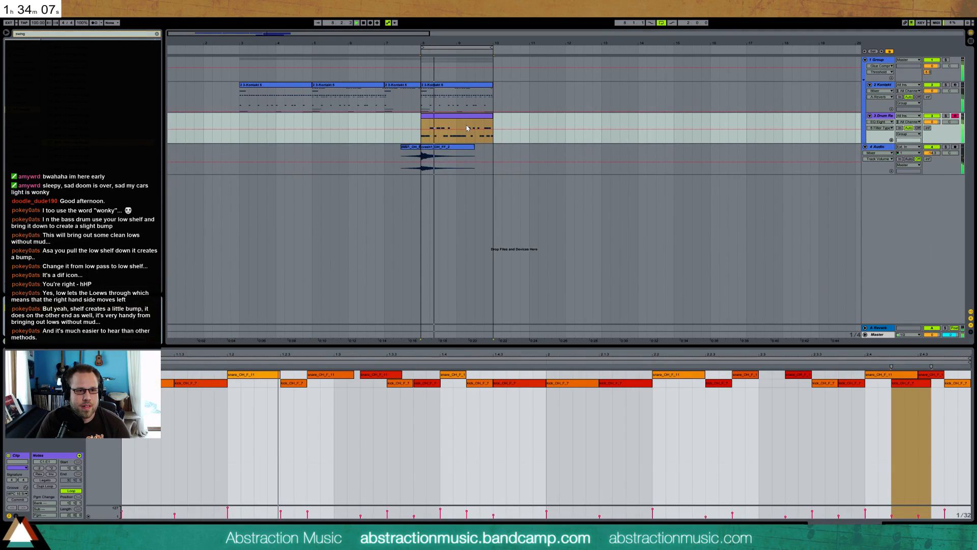
{"action": "key", "text": "space"}
Try other swing grooves on the drum rack clip, apply one to the first Kontakt clip and play from bar 3
{"action": "left_click_drag", "start_coordinate": [219, 206], "coordinate": [451, 127]}
{"action": "left_click_drag", "start_coordinate": [97, 143], "coordinate": [448, 127]}
{"action": "left_click_drag", "start_coordinate": [97, 143], "coordinate": [285, 97]}
{"action": "left_click", "coordinate": [238, 96]}
{"action": "key", "text": "space"}
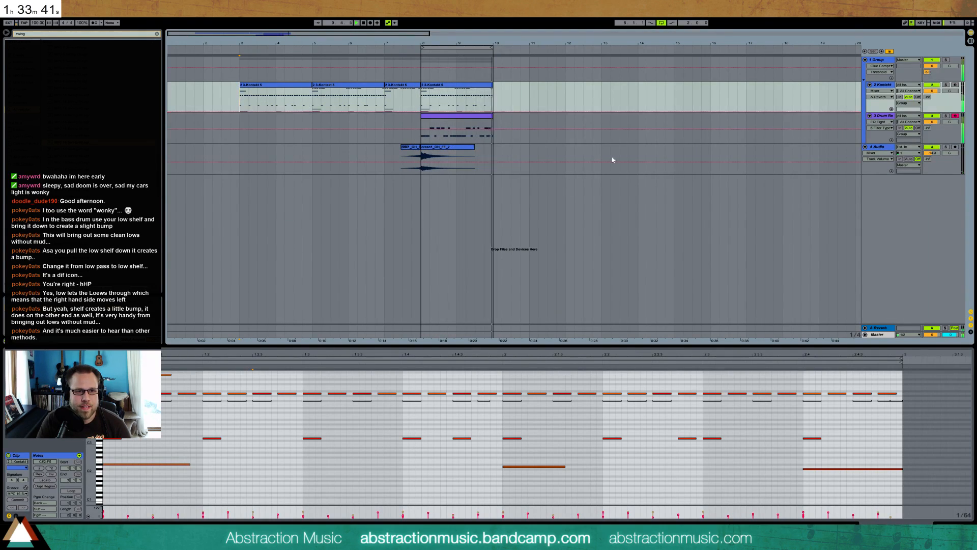
{"action": "key", "text": "space"}
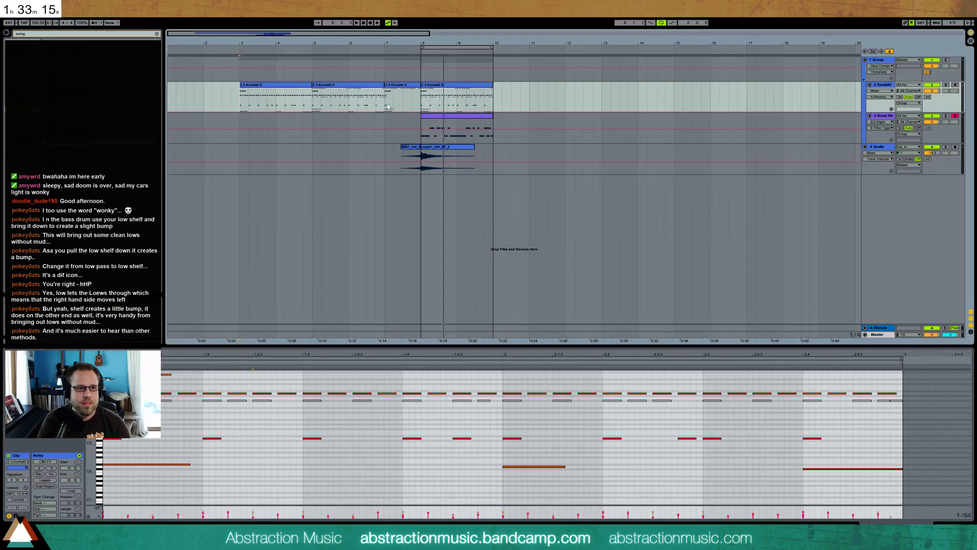
Add a sustained low note about three beats long at the start of the Kontakt clip at bar 7, raise it a semitone and play it
{"action": "left_click", "coordinate": [384, 53]}
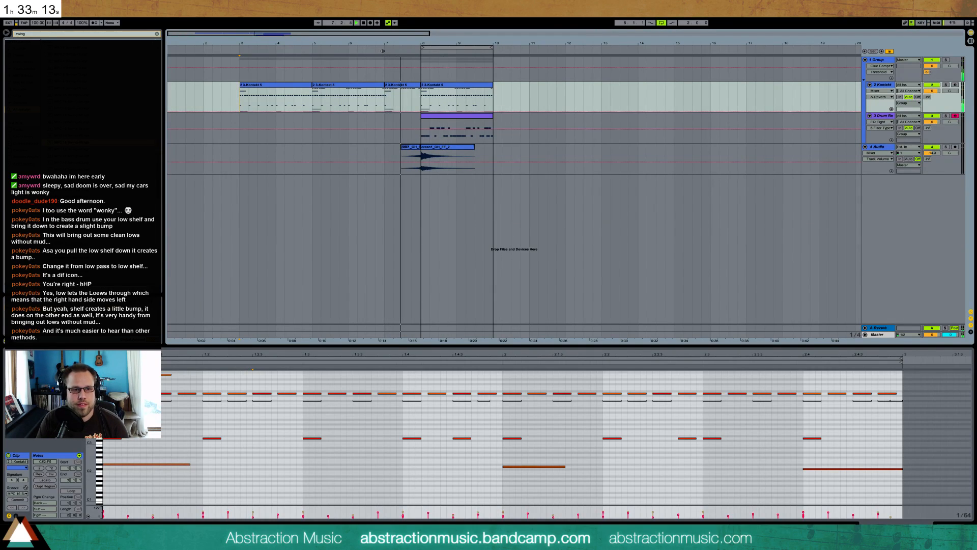
{"action": "left_click", "coordinate": [412, 88]}
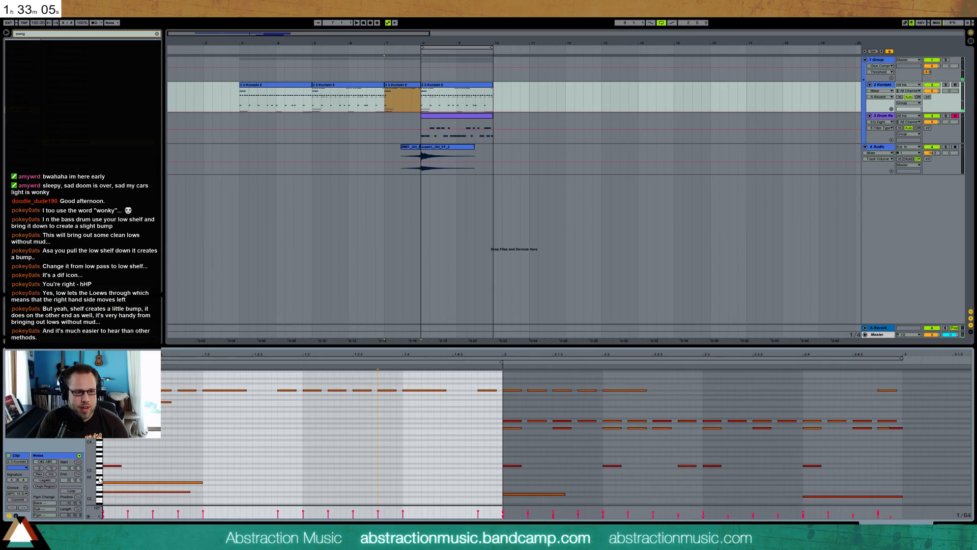
{"action": "left_click", "coordinate": [100, 494]}
{"action": "left_click_drag", "start_coordinate": [101, 499], "coordinate": [99, 509]}
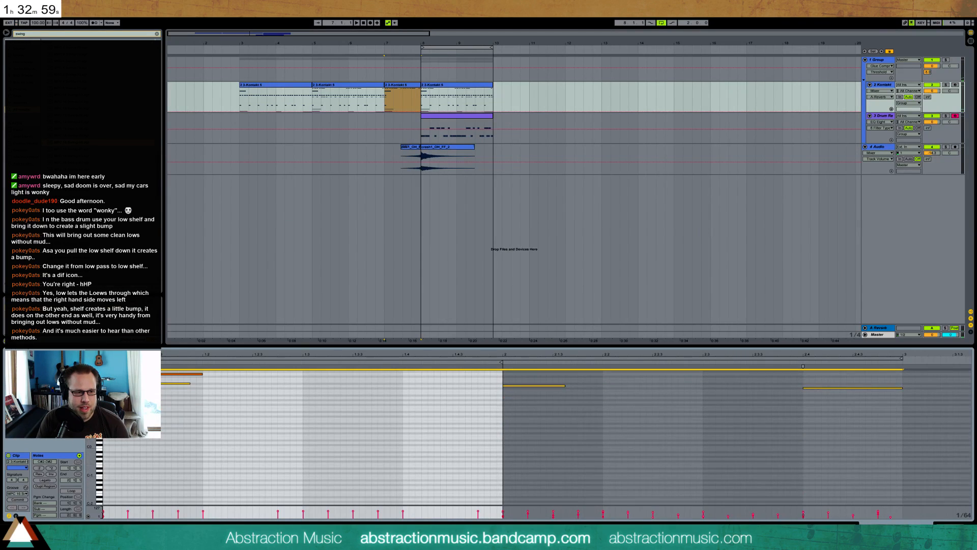
{"action": "left_click", "coordinate": [100, 417]}
{"action": "mouse_move", "coordinate": [100, 416]}
{"action": "left_mouse_down"}
{"action": "mouse_move", "coordinate": [100, 440]}
{"action": "mouse_move", "coordinate": [99, 409]}
{"action": "left_mouse_up"}
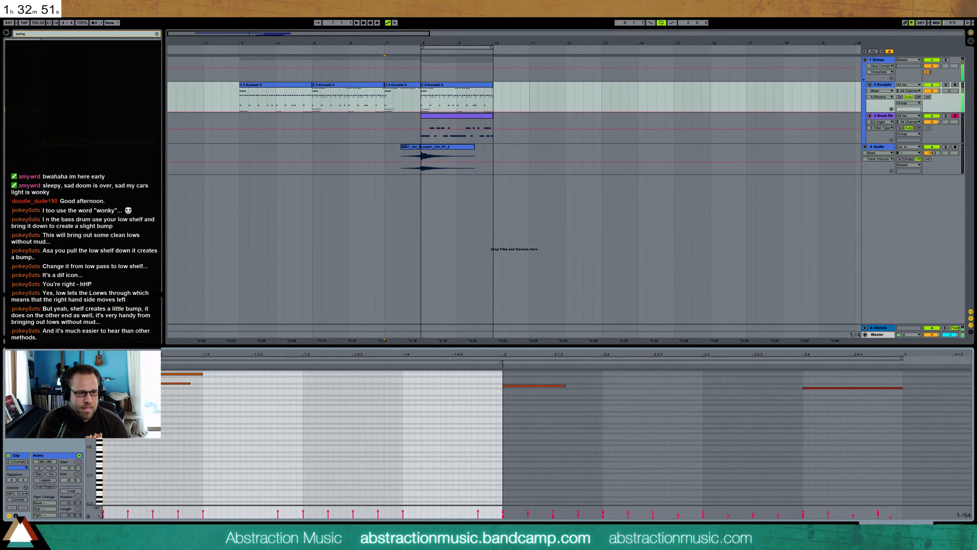
{"action": "left_click_drag", "start_coordinate": [106, 407], "coordinate": [408, 409]}
{"action": "key", "text": "Up"}
{"action": "key", "text": "space"}
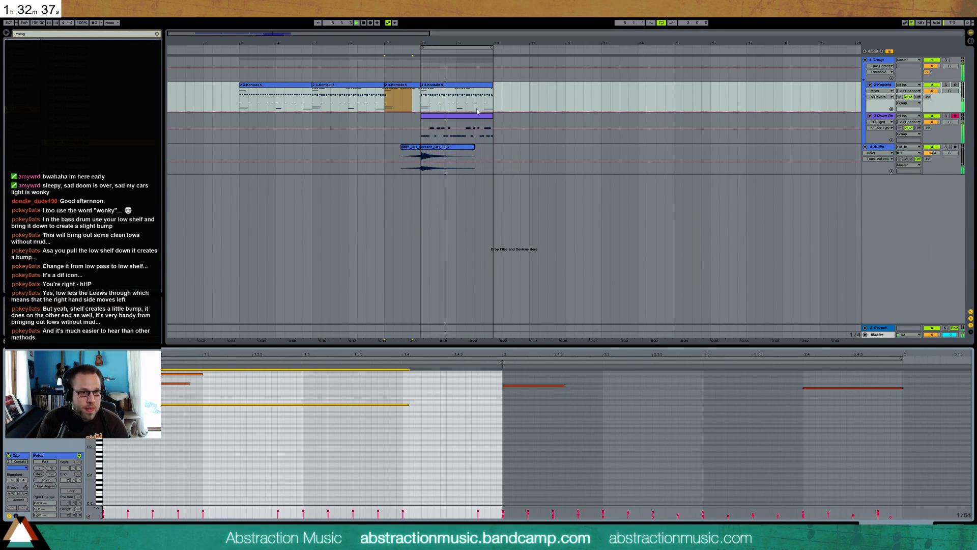
Solo the drum rack track during playback and open the snare_OH_F_11 sample in its device chain
{"action": "left_click", "coordinate": [488, 128]}
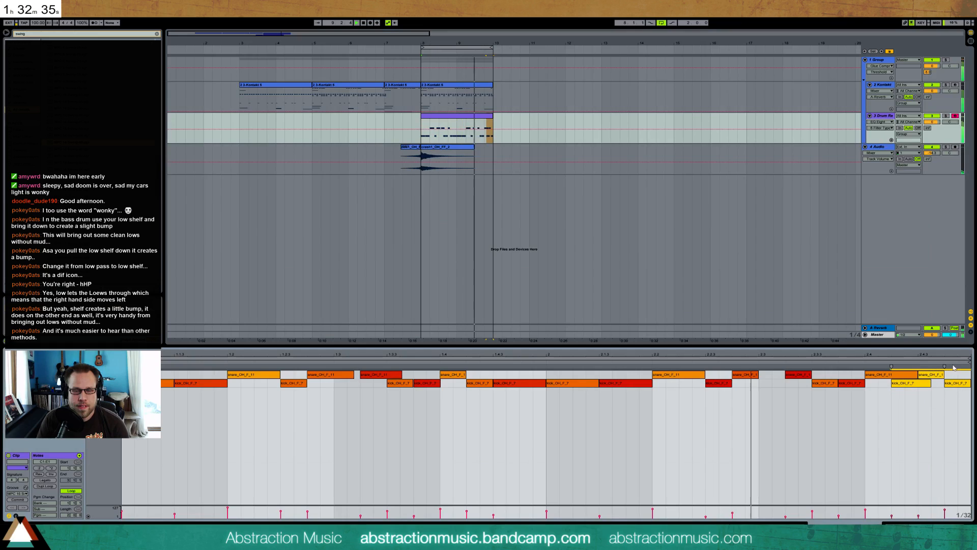
{"action": "left_click", "coordinate": [945, 116]}
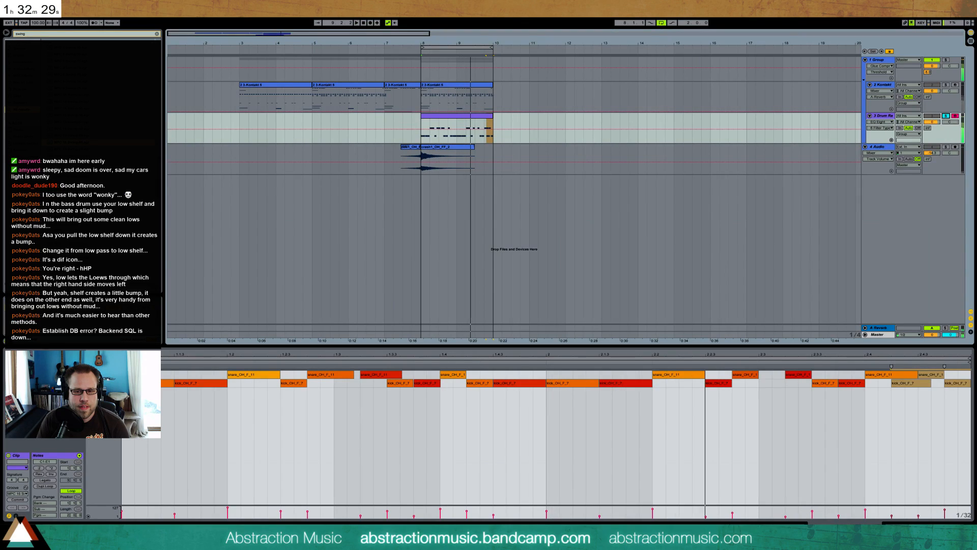
{"action": "key", "text": "shift+Tab"}
{"action": "left_click", "coordinate": [31, 493]}
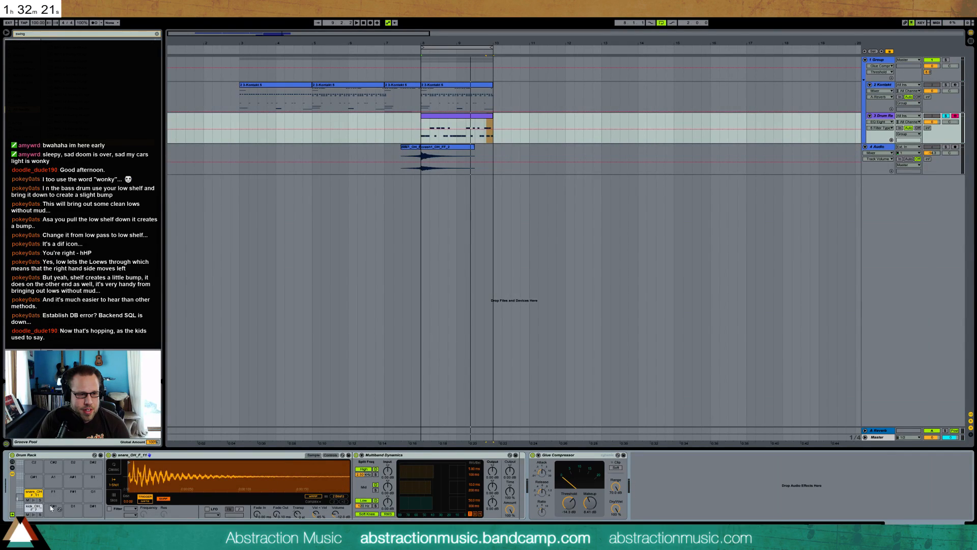
Pull in the end point of the snare_OH_F_11 sample and lengthen its fade-out, auditioning the pad and the drum loop
{"action": "left_click_drag", "start_coordinate": [304, 477], "coordinate": [305, 417]}
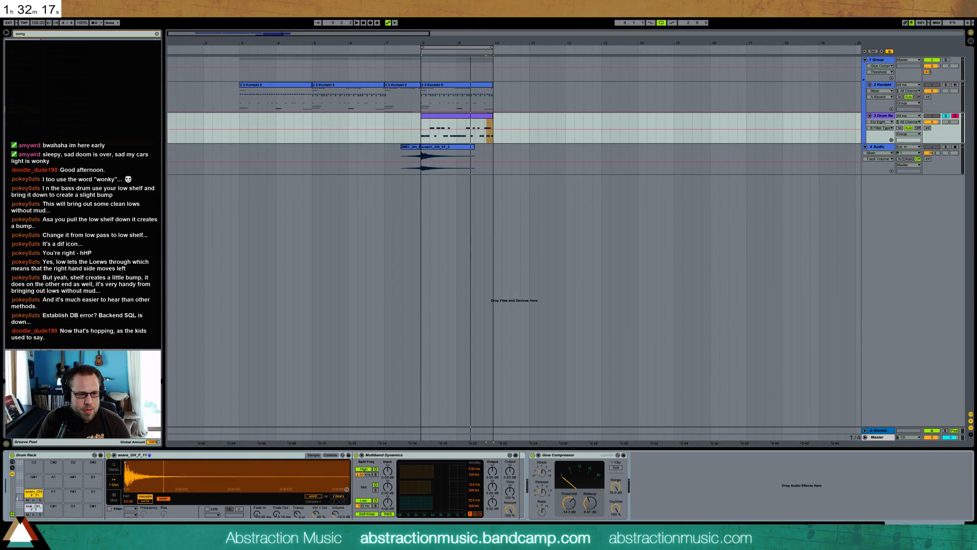
{"action": "left_click_drag", "start_coordinate": [348, 463], "coordinate": [159, 463]}
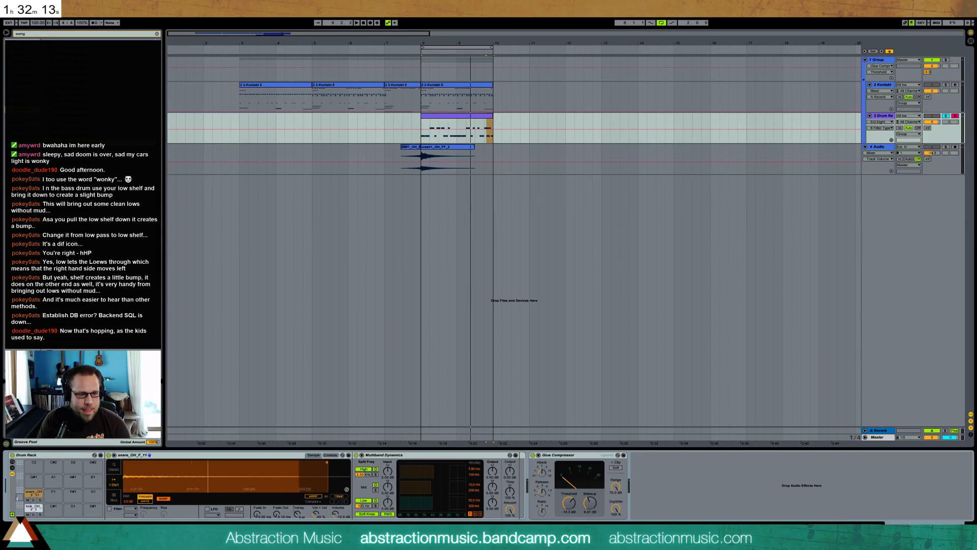
{"action": "left_click_drag", "start_coordinate": [276, 514], "coordinate": [277, 509]}
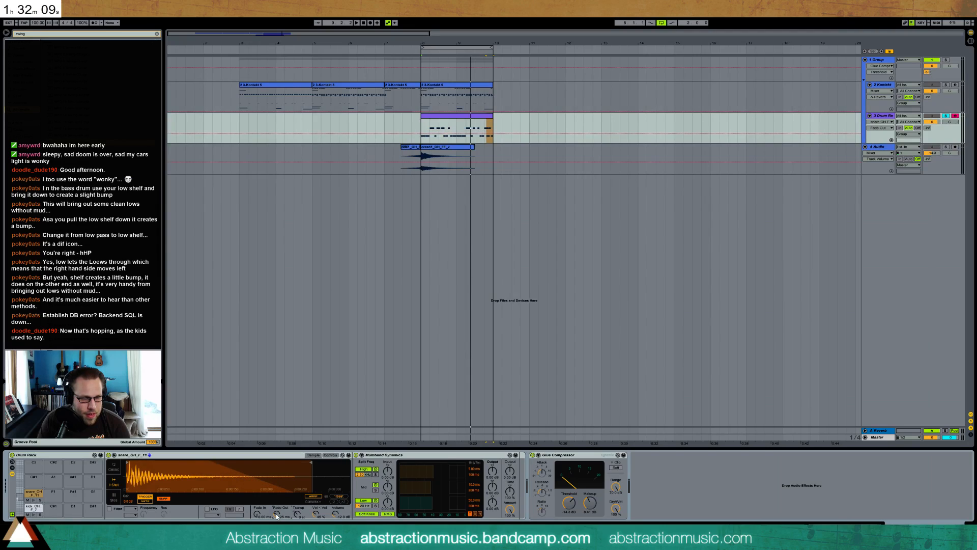
{"action": "left_click", "coordinate": [33, 500]}
{"action": "left_click", "coordinate": [33, 500]}
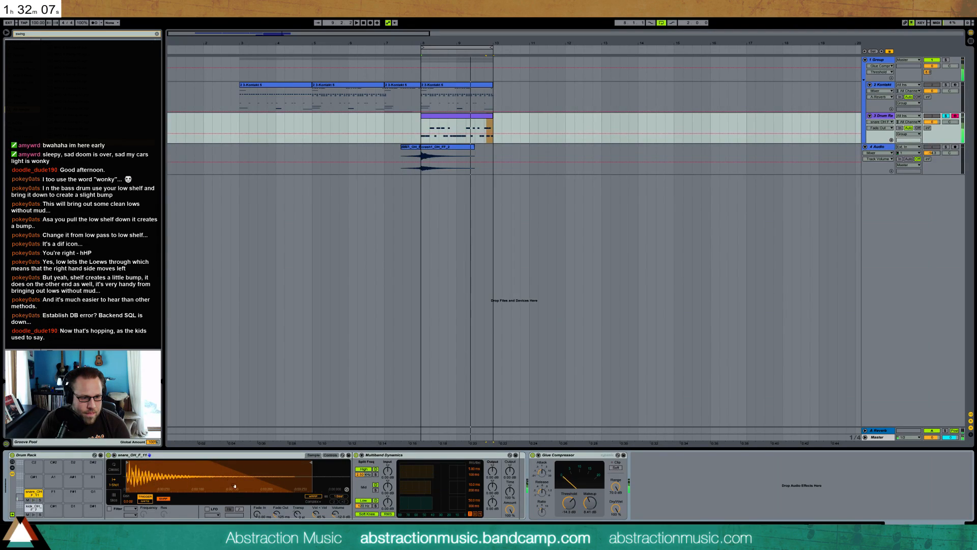
{"action": "mouse_move", "coordinate": [311, 462]}
{"action": "left_mouse_down"}
{"action": "mouse_move", "coordinate": [349, 463]}
{"action": "mouse_move", "coordinate": [306, 462]}
{"action": "left_mouse_up"}
{"action": "left_click", "coordinate": [33, 501]}
{"action": "left_click", "coordinate": [33, 501]}
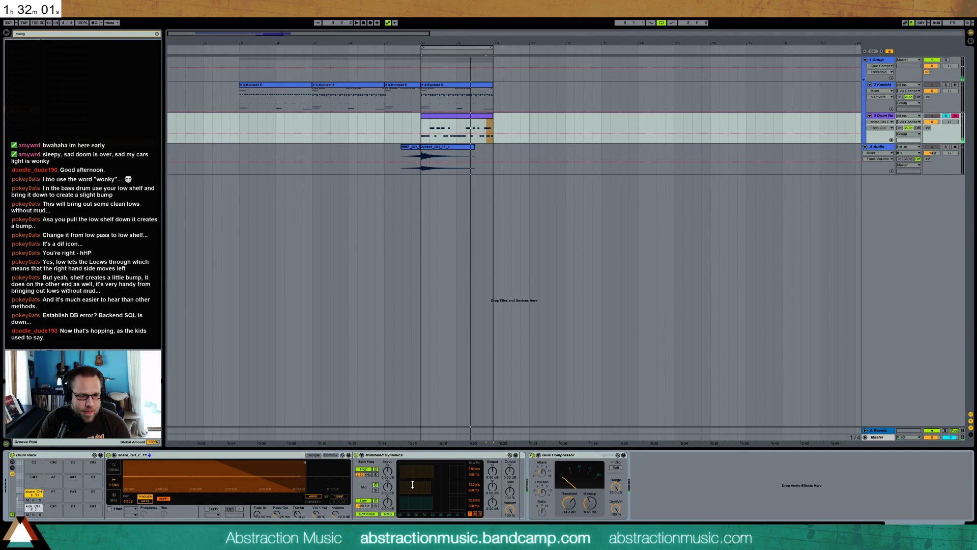
{"action": "left_click", "coordinate": [32, 504]}
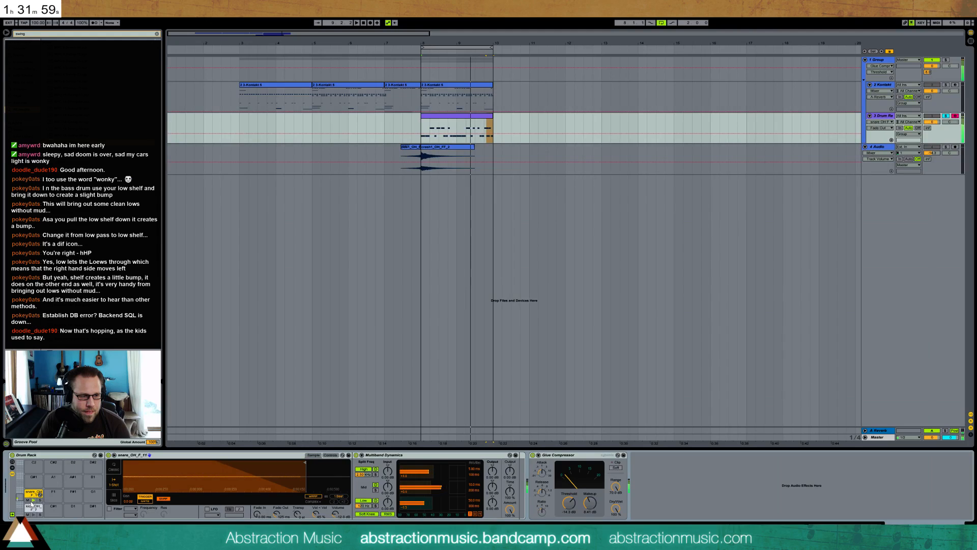
{"action": "key", "text": "space"}
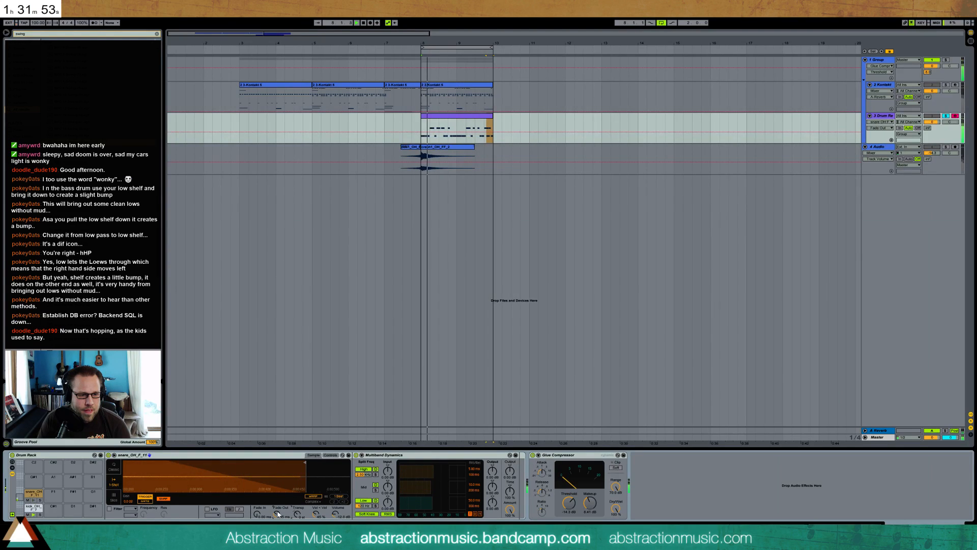
{"action": "left_click_drag", "start_coordinate": [267, 476], "coordinate": [216, 443]}
{"action": "key", "text": "space"}
Duplicate the drum rack clip to bar 10 and delete the closing kick and snare notes of the copy
{"action": "left_click", "coordinate": [455, 114]}
{"action": "key", "text": "ctrl+d"}
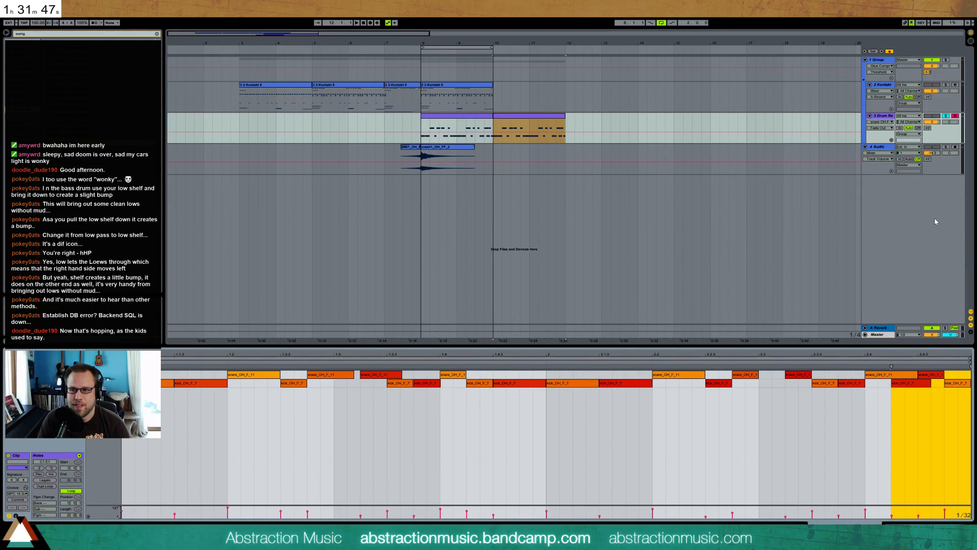
{"action": "left_click", "coordinate": [913, 413]}
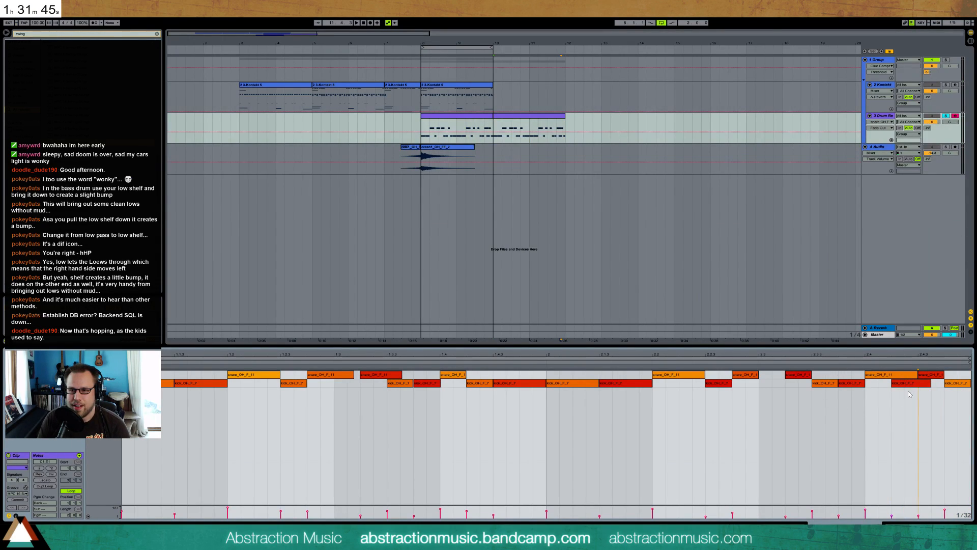
{"action": "left_click_drag", "start_coordinate": [932, 405], "coordinate": [962, 369]}
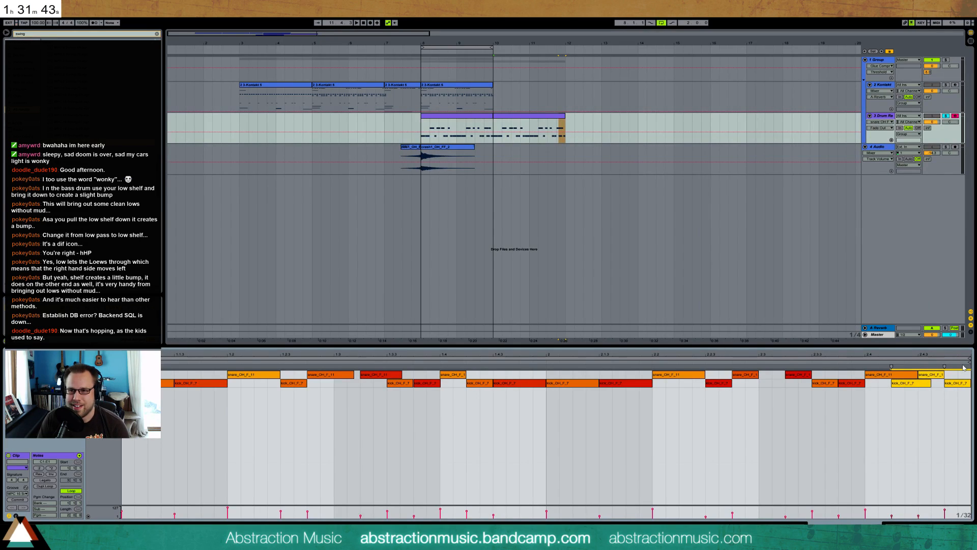
{"action": "key", "text": "Delete"}
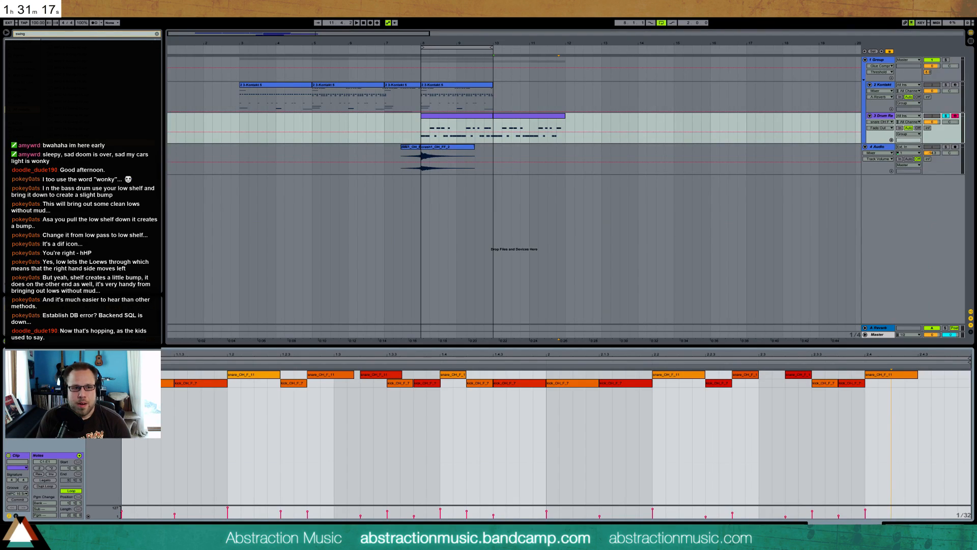
Extend the playback loop to bar 12 and consolidate the two drum rack clips into one while playing
{"action": "left_click", "coordinate": [410, 48]}
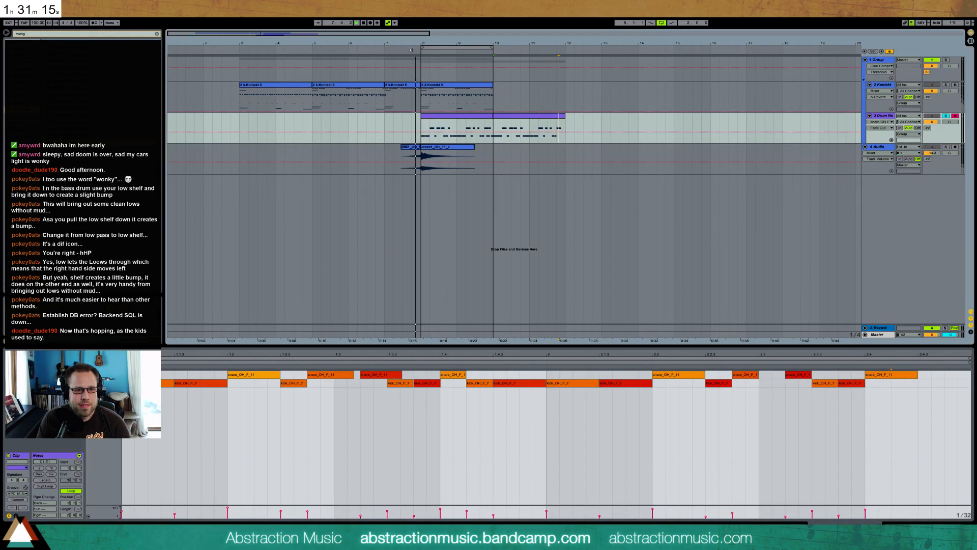
{"action": "left_click_drag", "start_coordinate": [492, 48], "coordinate": [562, 57]}
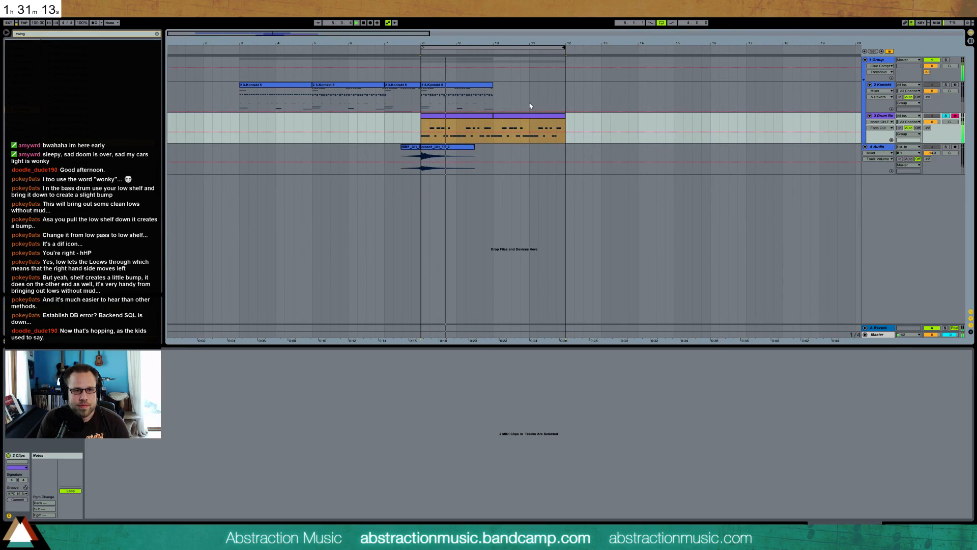
{"action": "left_click", "coordinate": [474, 118]}
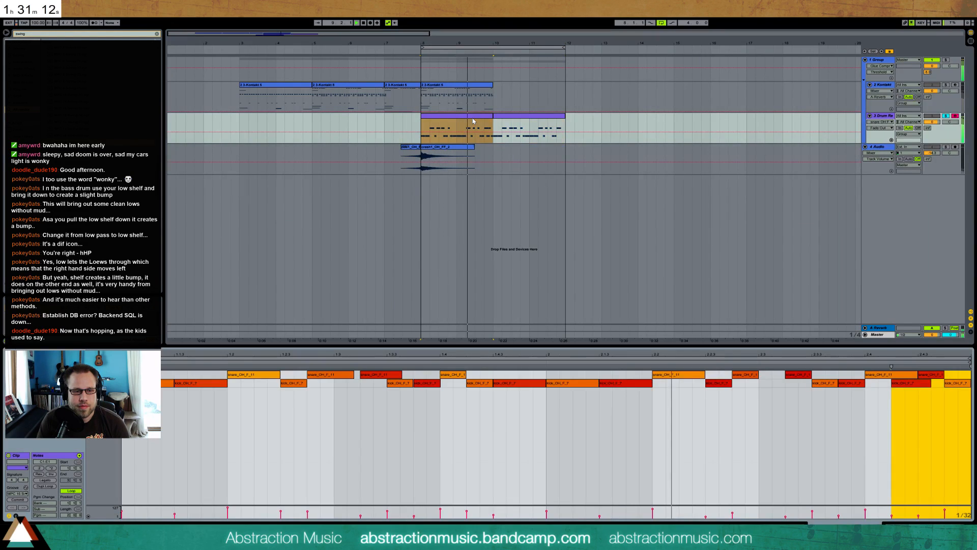
{"action": "left_click", "coordinate": [506, 118], "text": "shift"}
{"action": "key", "text": "ctrl+j"}
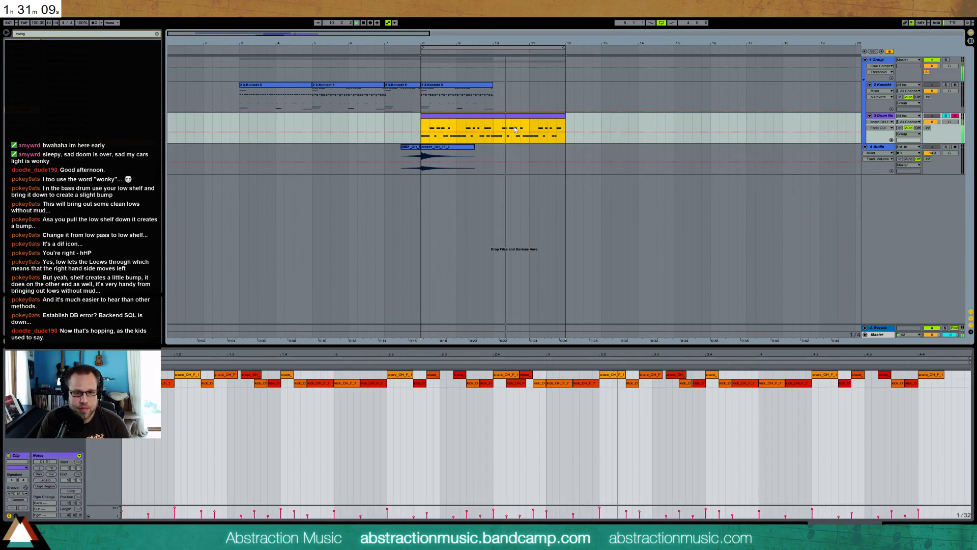
Move the second kick of the drum clip's bar 3 a sixteenth later to 3.1.4, and keep the kick under the beat-three snare at 3.3.3
{"action": "left_click", "coordinate": [671, 403]}
{"action": "left_click", "coordinate": [685, 385]}
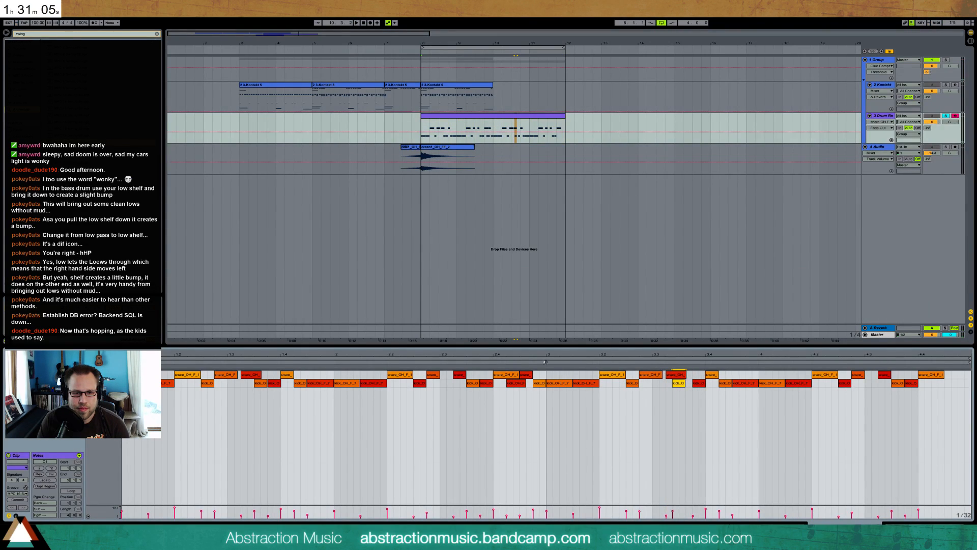
{"action": "left_click", "coordinate": [580, 385]}
{"action": "left_click_drag", "start_coordinate": [581, 385], "coordinate": [594, 384]}
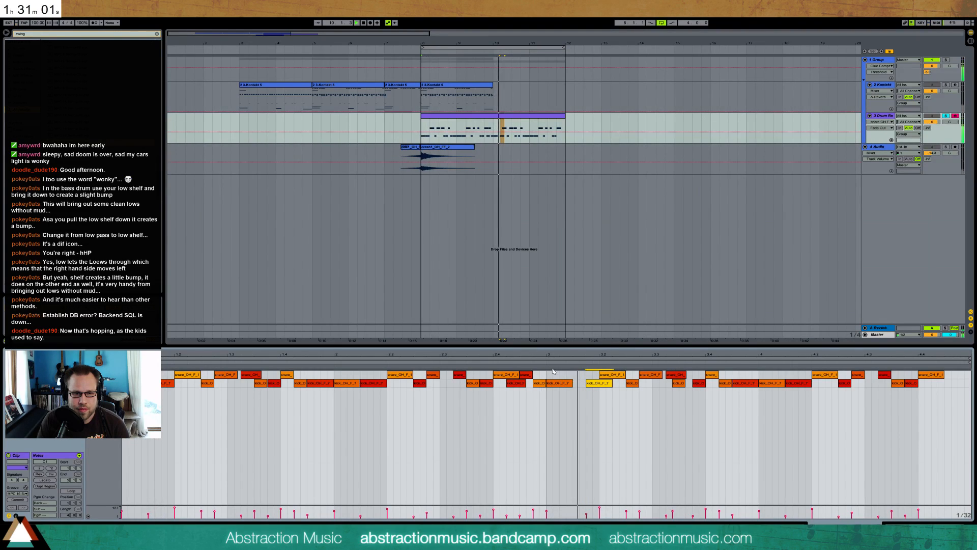
{"action": "key", "text": "space"}
{"action": "left_click_drag", "start_coordinate": [669, 355], "coordinate": [607, 387]}
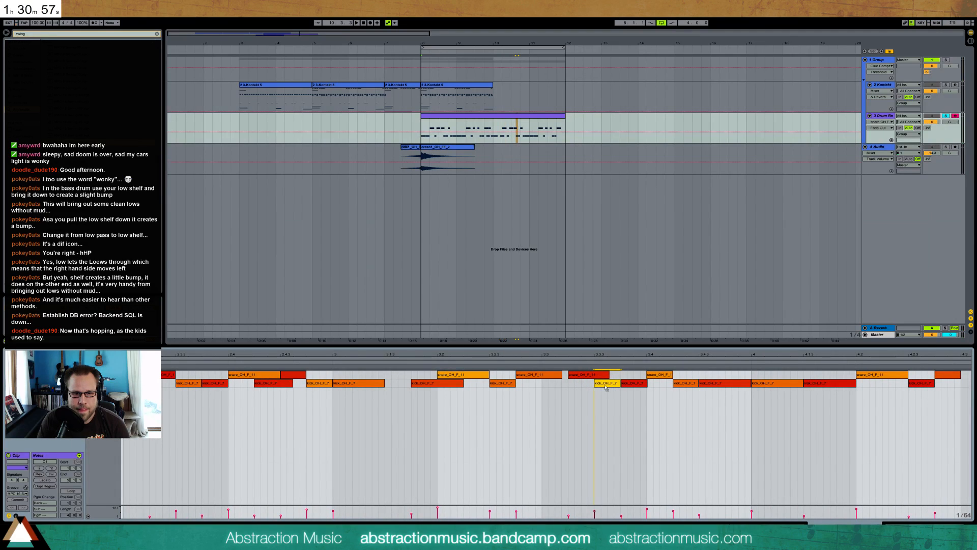
Replay from bar 10, shorten the drum clip's kick at 3.4.3 to a sixteenth and add a snare at 3.4.4
{"action": "key", "text": "space"}
{"action": "left_click", "coordinate": [326, 363]}
{"action": "key", "text": "space"}
{"action": "left_click", "coordinate": [494, 122]}
{"action": "key", "text": "space"}
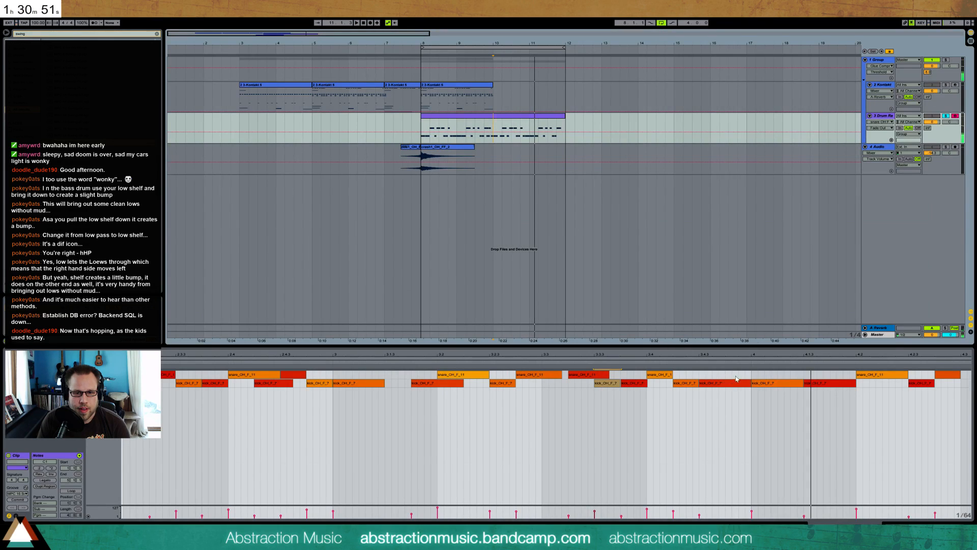
{"action": "key", "text": "space"}
{"action": "left_click", "coordinate": [720, 383]}
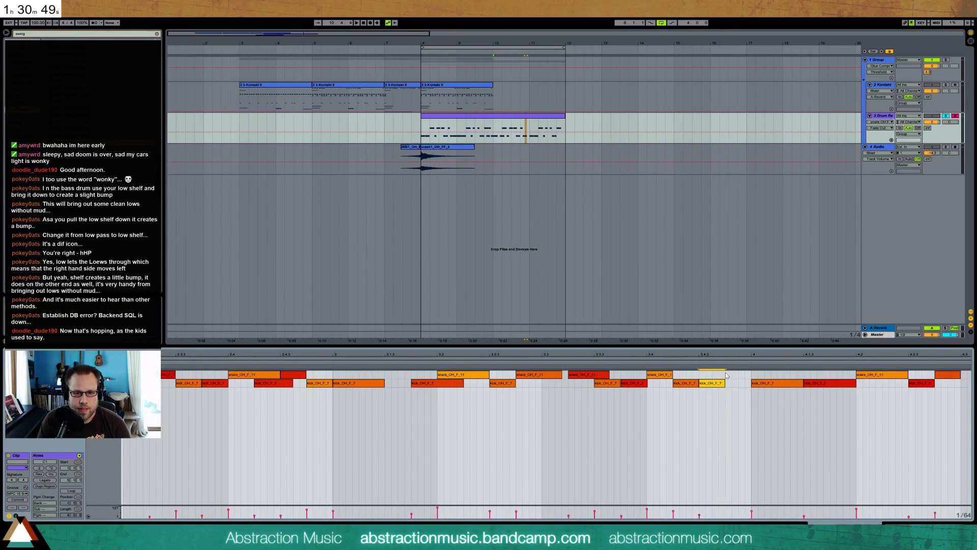
{"action": "key", "text": "space"}
{"action": "key", "text": "space"}
Replay the drums from bar 10 and closely examine the start of the kick note on the downbeat of the clip's bar 3
{"action": "left_click_drag", "start_coordinate": [351, 387], "coordinate": [348, 387]}
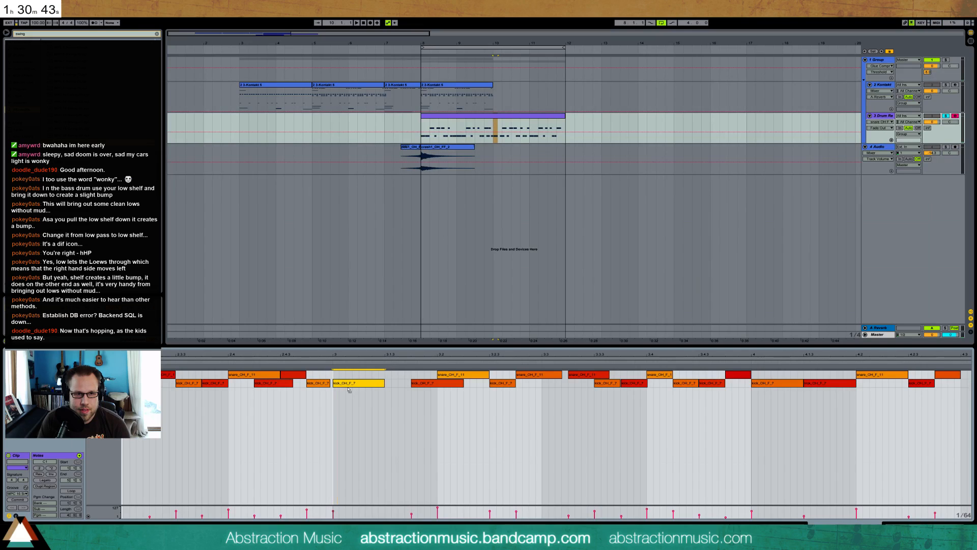
{"action": "key", "text": "space"}
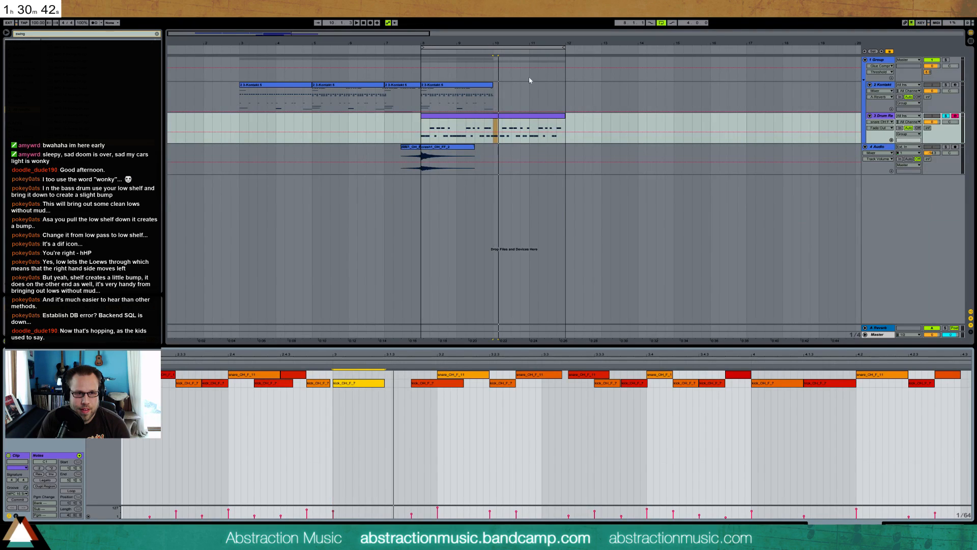
{"action": "left_click", "coordinate": [492, 67]}
{"action": "key", "text": "space"}
{"action": "key", "text": "space"}
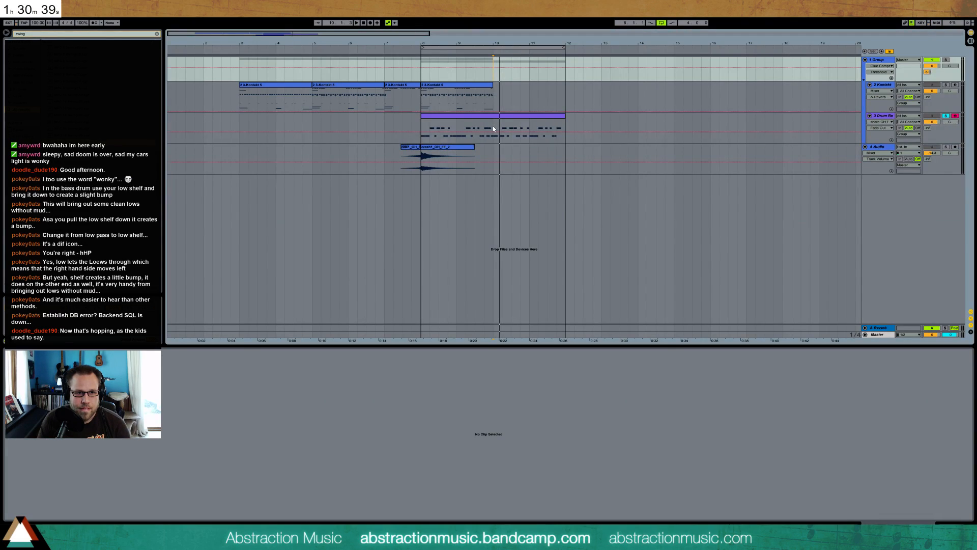
{"action": "left_click", "coordinate": [493, 125]}
{"action": "left_click_drag", "start_coordinate": [333, 357], "coordinate": [333, 407]}
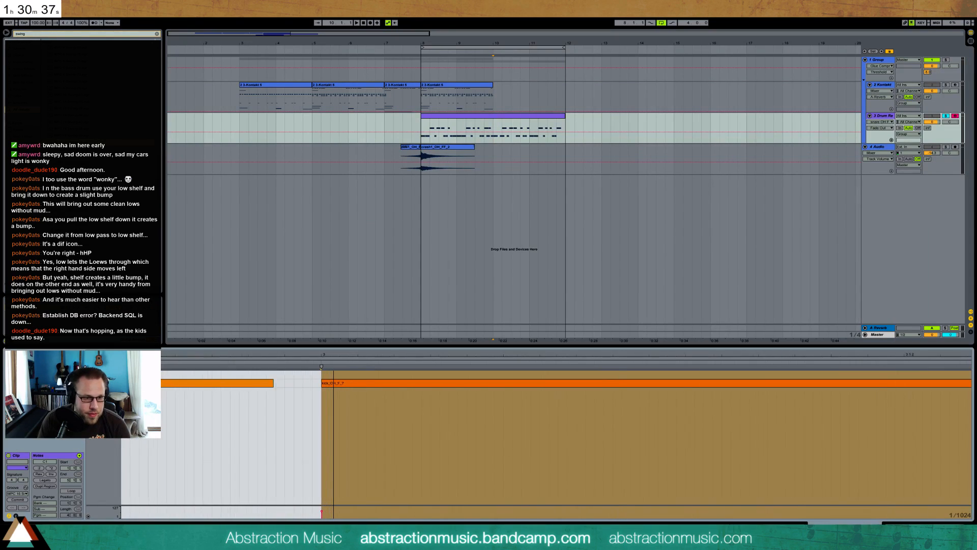
{"action": "left_click", "coordinate": [316, 388]}
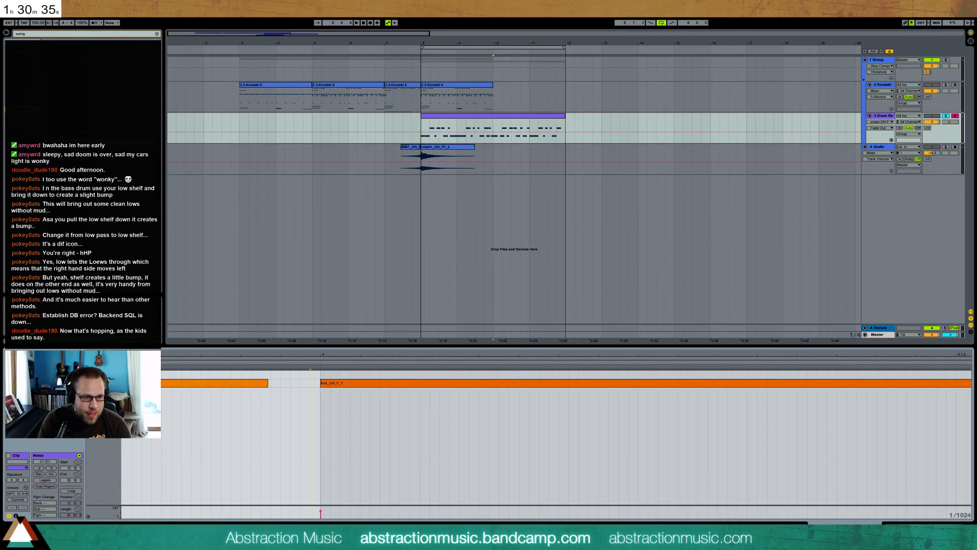
{"action": "left_click", "coordinate": [321, 383]}
Replay the drum pattern and select the snare at 3.4.4 in the drum clip
{"action": "key", "text": "space"}
{"action": "left_click_drag", "start_coordinate": [355, 355], "coordinate": [442, 304]}
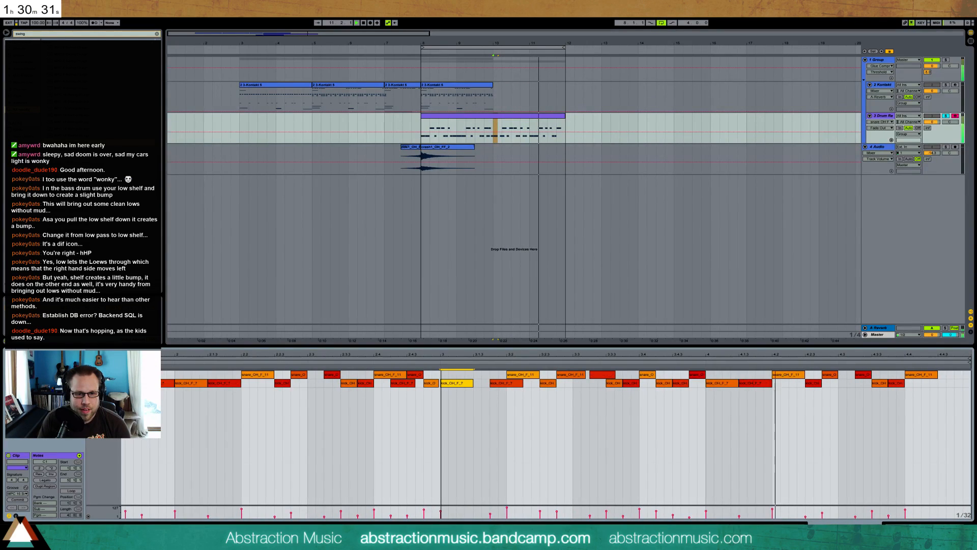
{"action": "left_click_drag", "start_coordinate": [698, 375], "coordinate": [697, 365]}
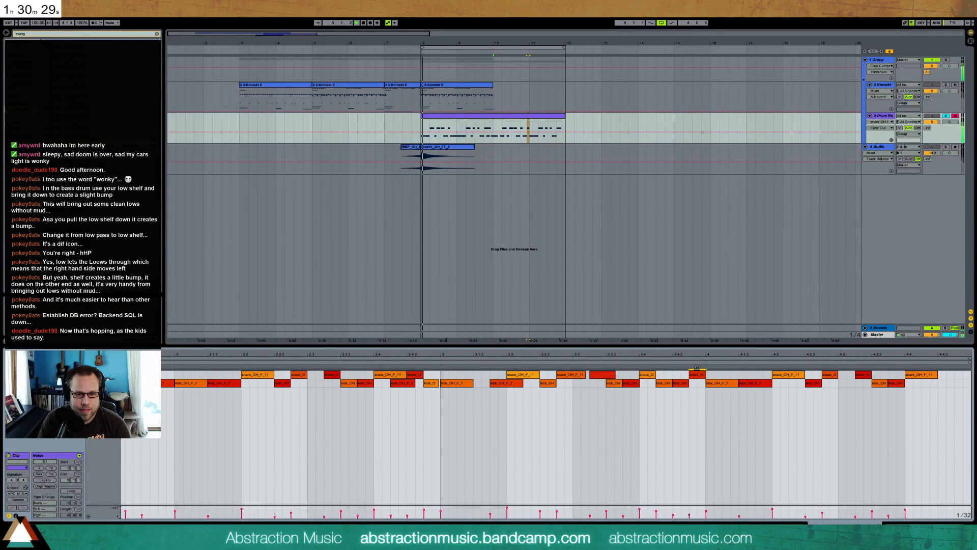
Duplicate the Kontakt clip at bar 8 to bar 10 and play the loop from bar 8
{"action": "left_click", "coordinate": [478, 85]}
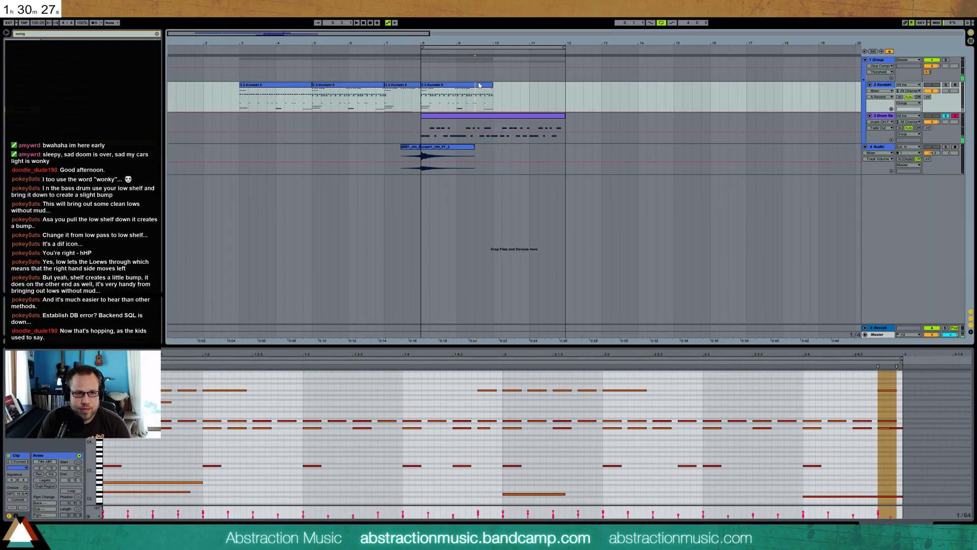
{"action": "key", "text": "ctrl+d"}
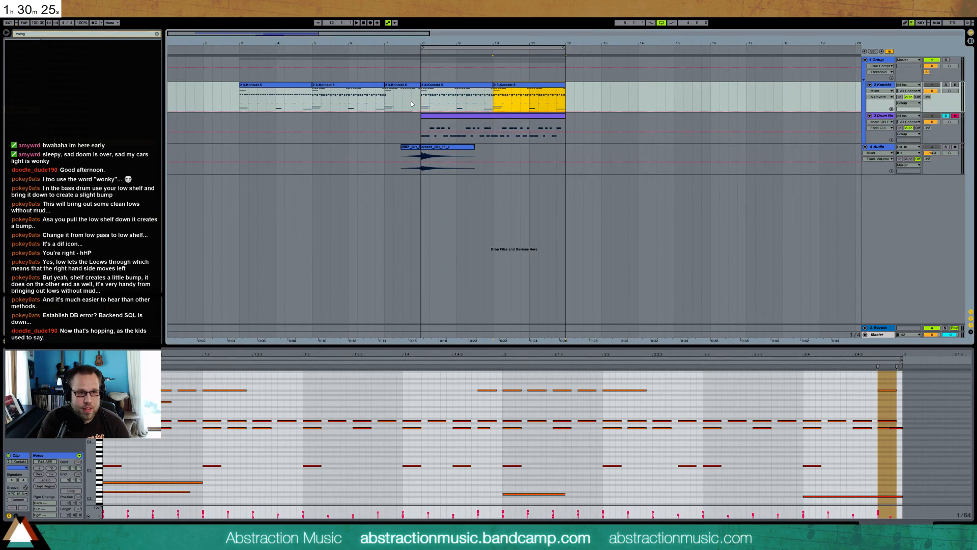
{"action": "left_click", "coordinate": [423, 102]}
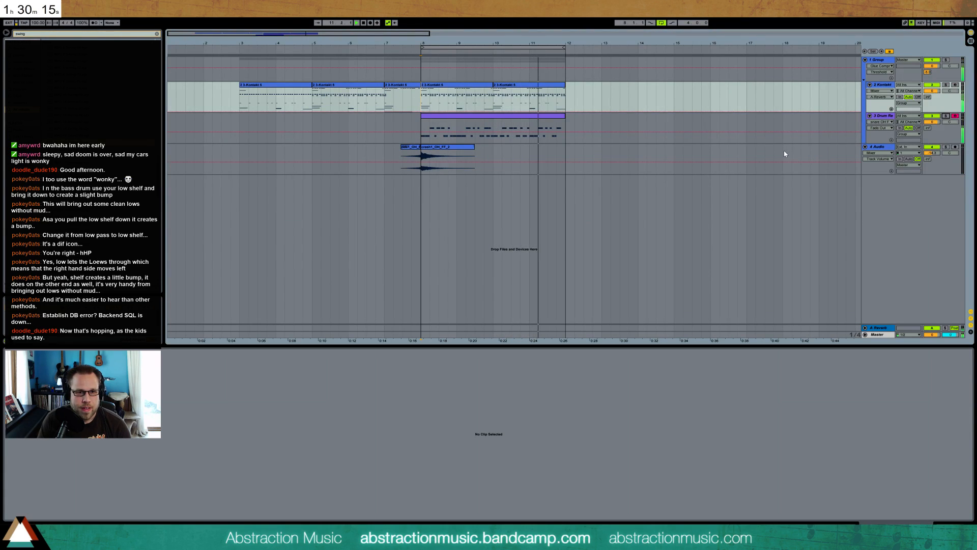
Deactivate the two rows of repeated notes across the last beat of the Kontakt clip at bar 10 during playback
{"action": "left_click", "coordinate": [559, 91]}
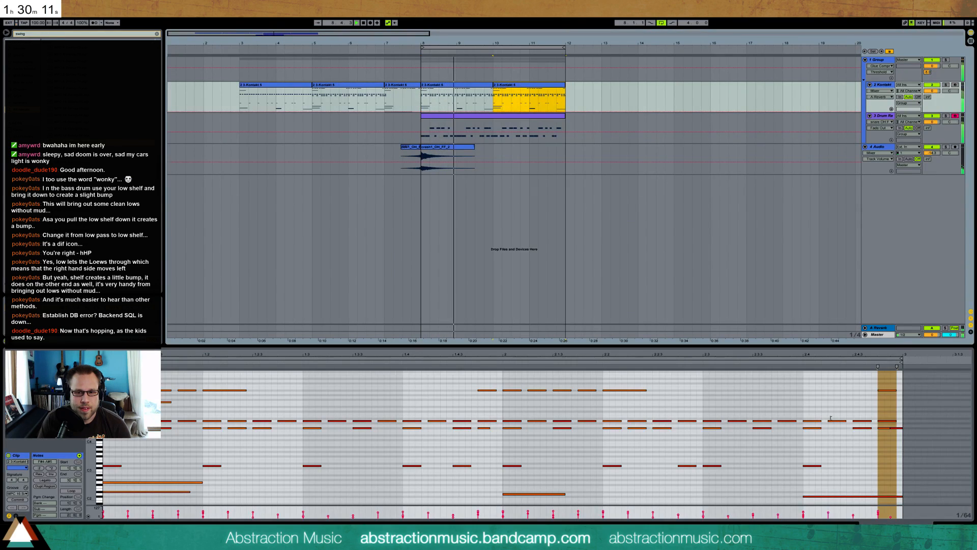
{"action": "left_click_drag", "start_coordinate": [873, 434], "coordinate": [880, 438]}
{"action": "key", "text": "0"}
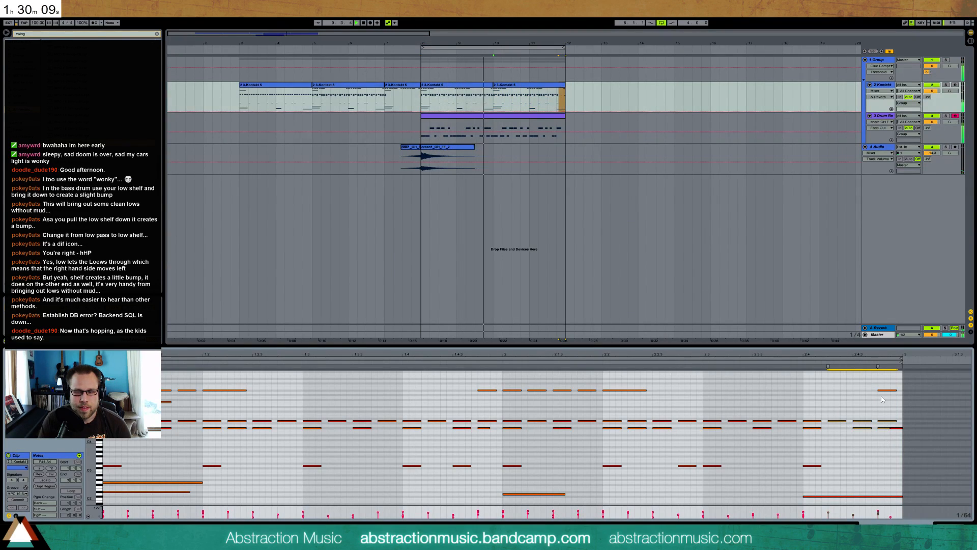
{"action": "left_click", "coordinate": [856, 405]}
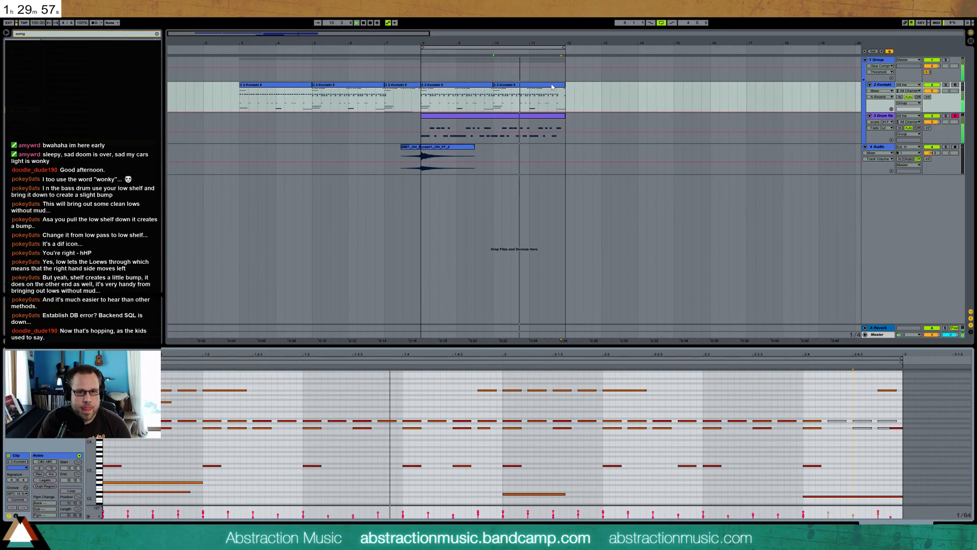
Stop playback, show the drum rack's devices, clear the browser search and add an Overdrive before the Glue Compressor
{"action": "key", "text": "shift+Tab"}
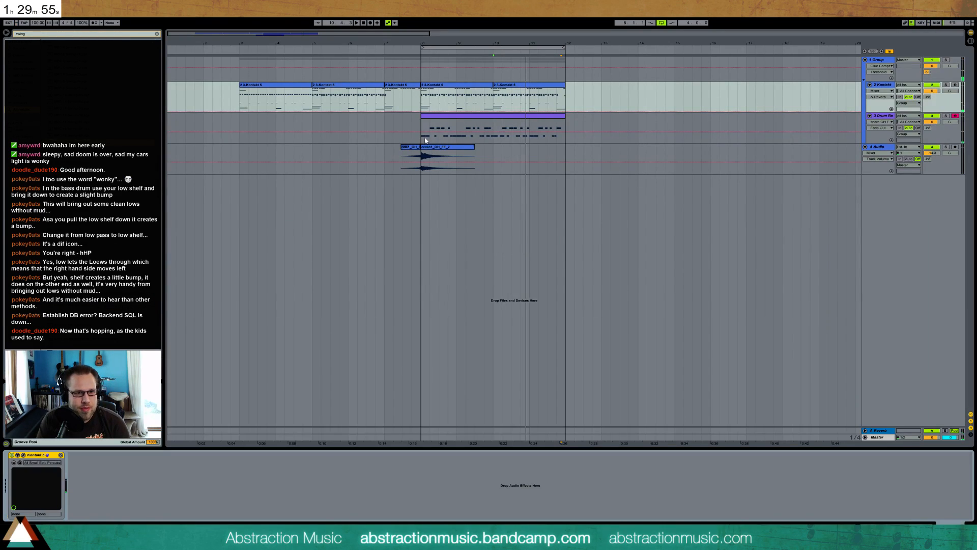
{"action": "left_click", "coordinate": [455, 118]}
{"action": "key", "text": "space"}
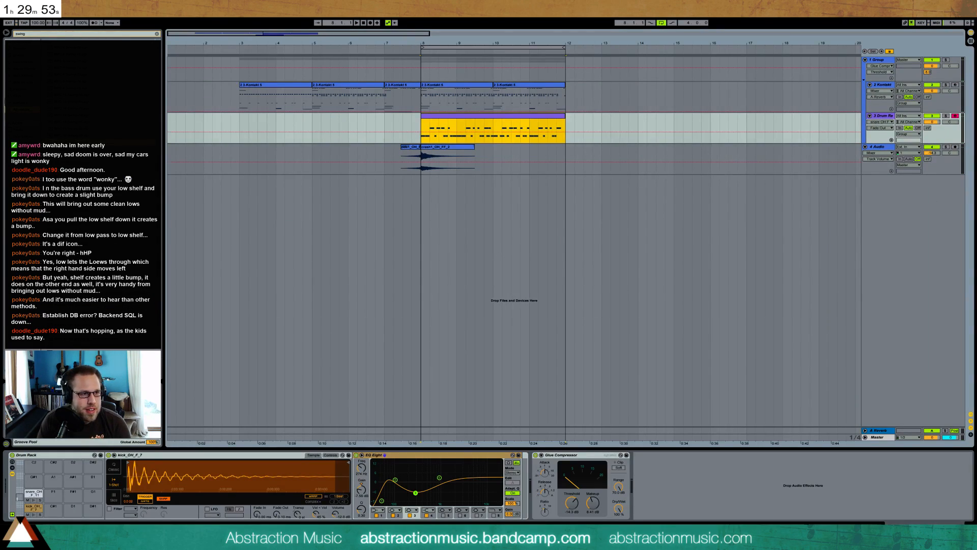
{"action": "left_click", "coordinate": [26, 69]}
{"action": "left_click", "coordinate": [34, 34]}
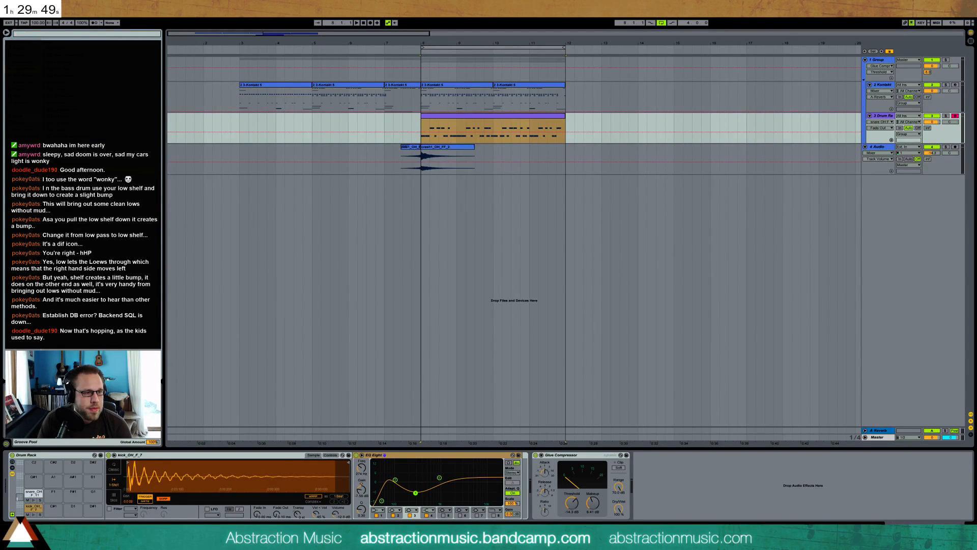
{"action": "left_click_drag", "start_coordinate": [62, 204], "coordinate": [561, 537]}
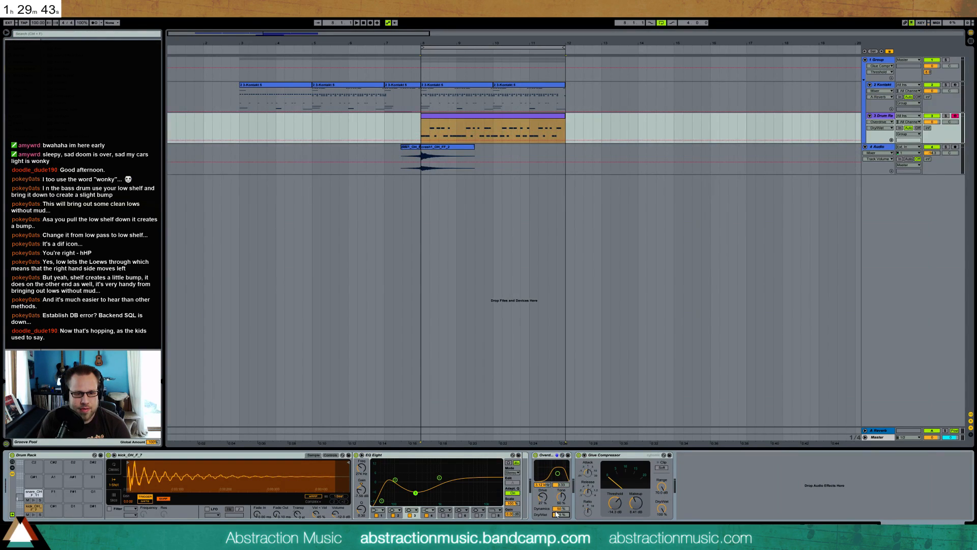
Adjust the Overdrive's drive and tone on the drum rack while the loop plays
{"action": "key", "text": "space"}
{"action": "left_click_drag", "start_coordinate": [543, 498], "coordinate": [562, 497]}
{"action": "left_click", "coordinate": [562, 498]}
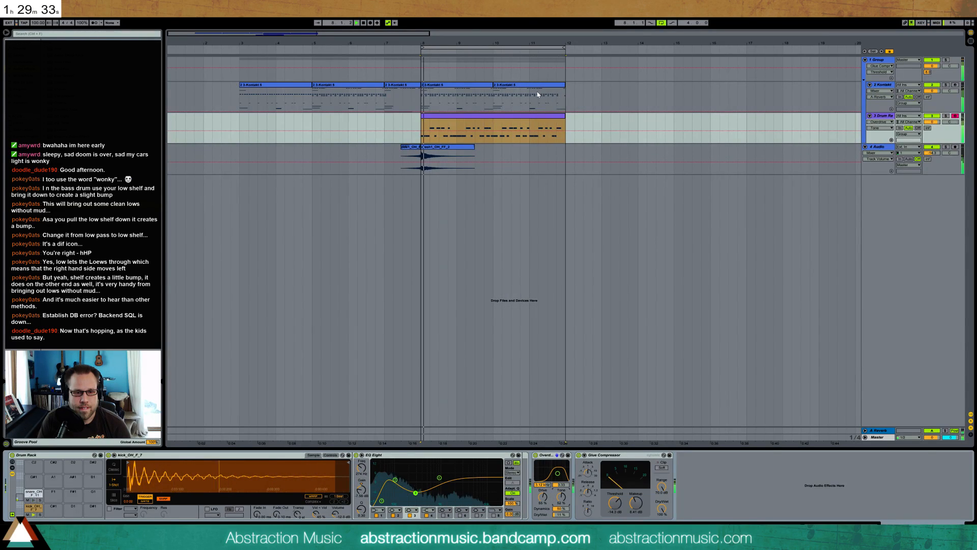
Add a Compressor to the Kontakt track, sidechain it from the Drum Rack and lower its threshold, checking it in playback
{"action": "left_click", "coordinate": [877, 85]}
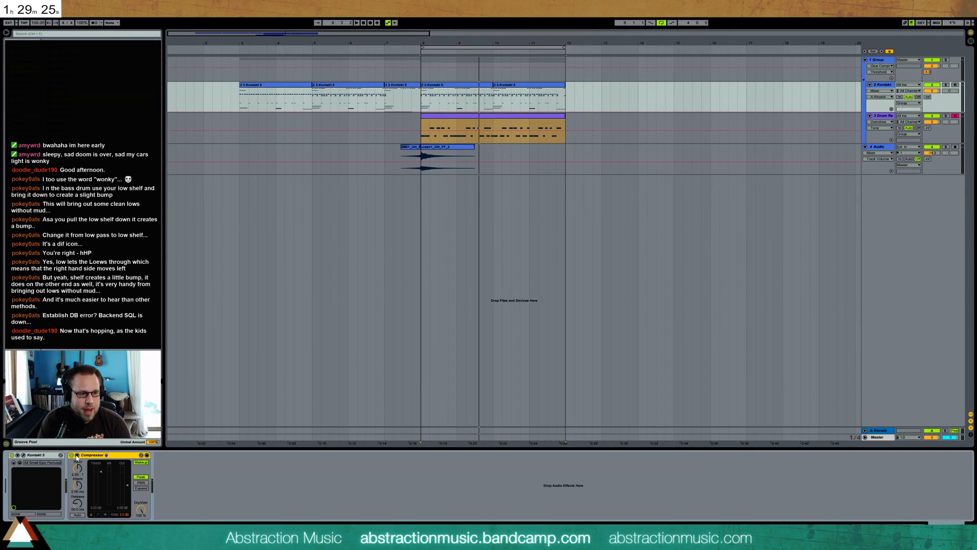
{"action": "left_click", "coordinate": [88, 473]}
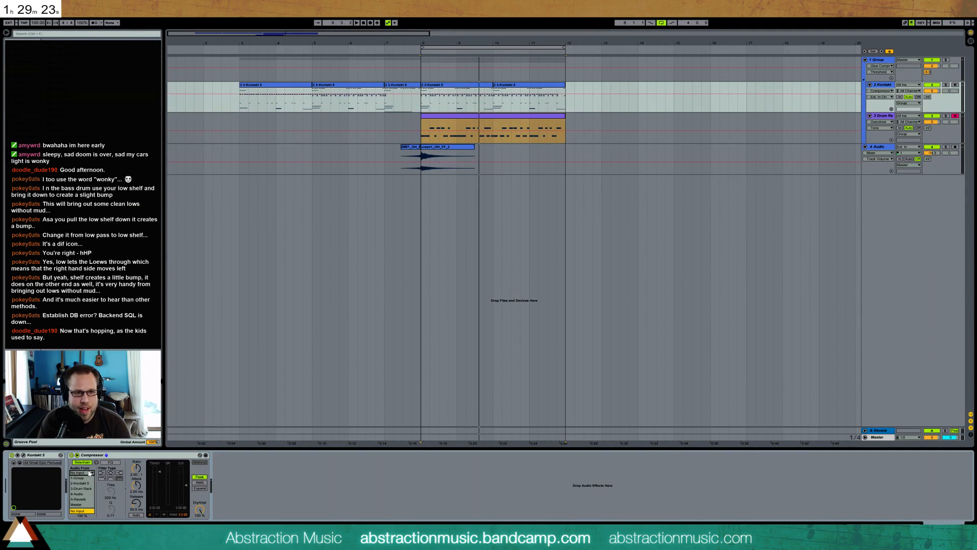
{"action": "left_click", "coordinate": [89, 489]}
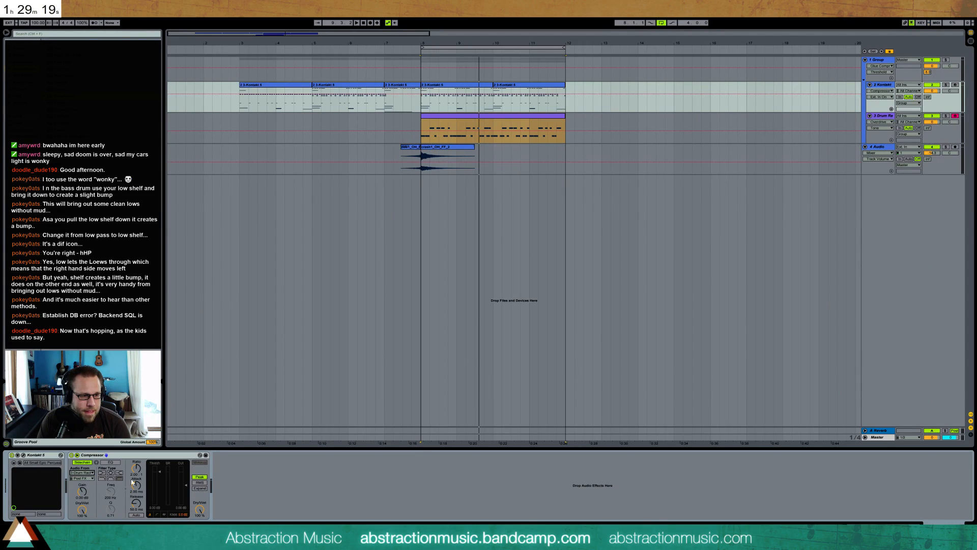
{"action": "left_click_drag", "start_coordinate": [159, 472], "coordinate": [159, 494]}
{"action": "key", "text": "space"}
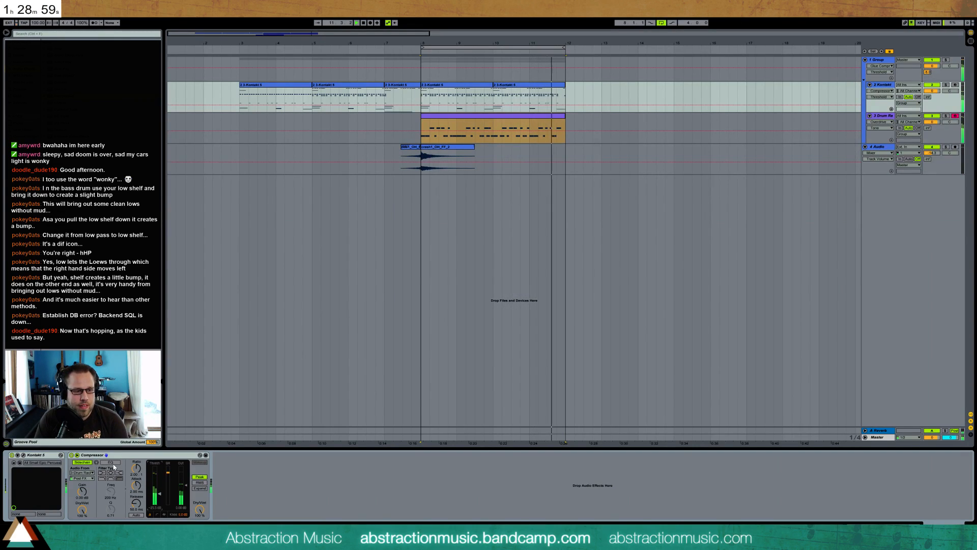
{"action": "key", "text": "space"}
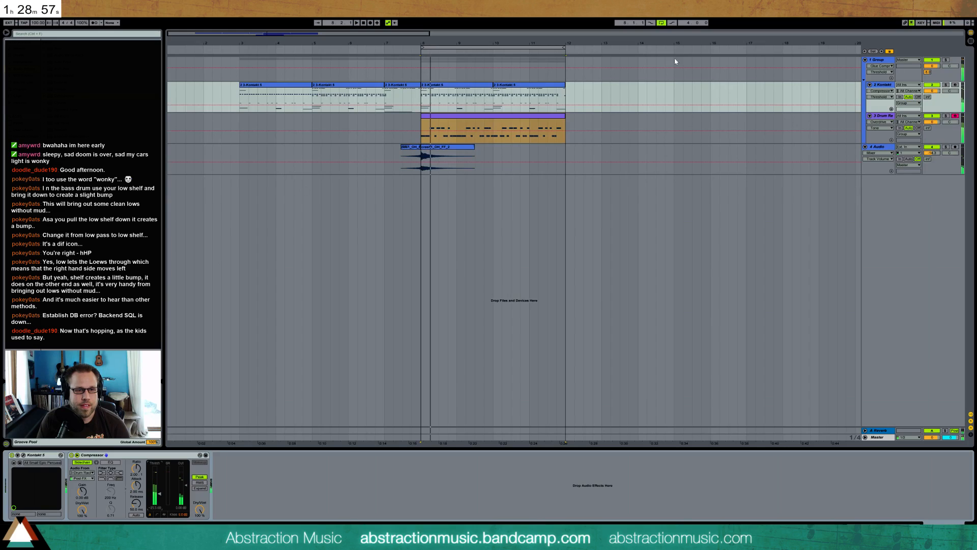
Play the section before the drums and work through the lower row of repeated notes in the Kontakt clip at bar 5
{"action": "left_click", "coordinate": [526, 120]}
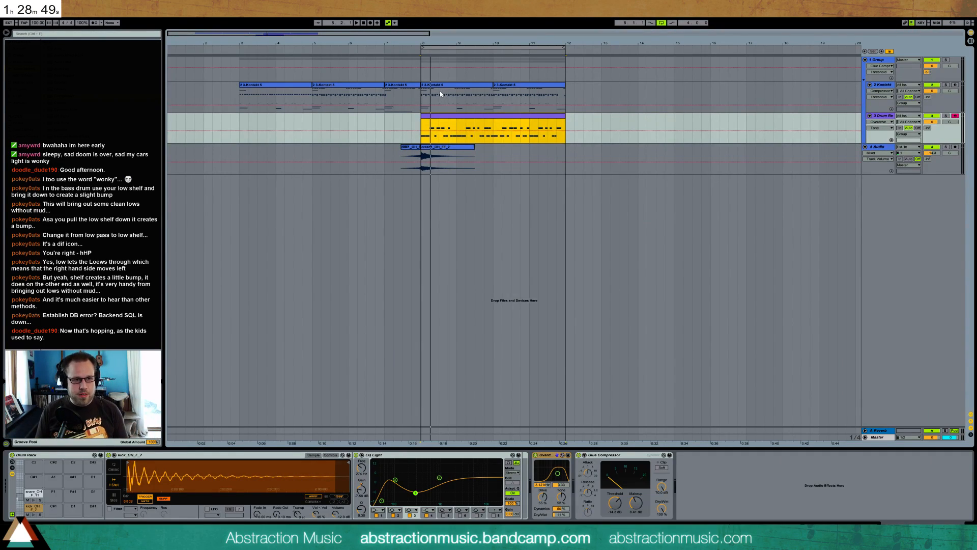
{"action": "key", "text": "space"}
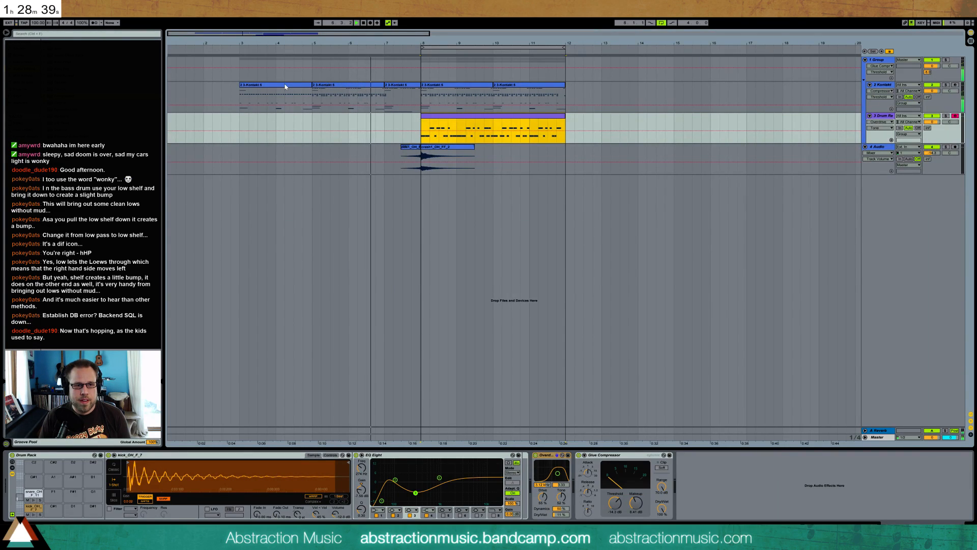
{"action": "double_click", "coordinate": [369, 85]}
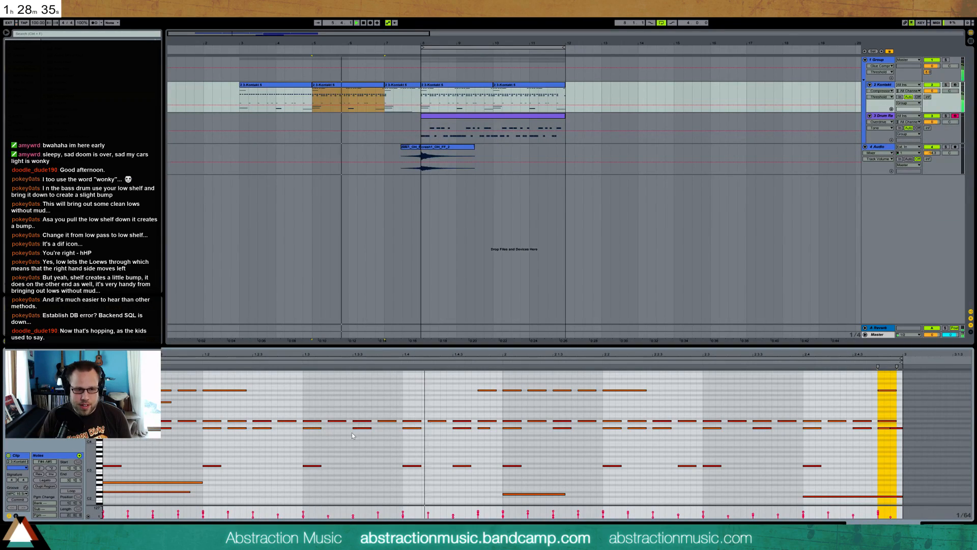
{"action": "left_click", "coordinate": [385, 430]}
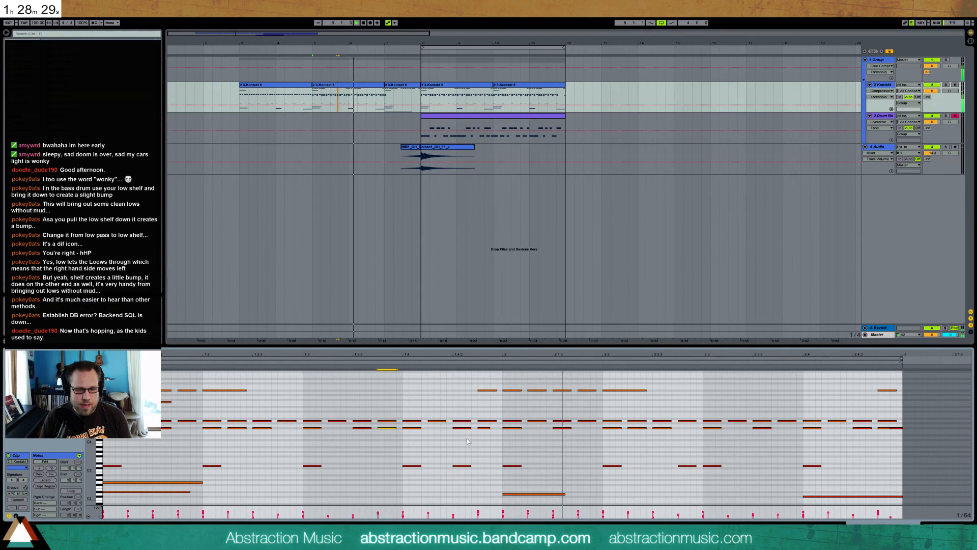
{"action": "left_click", "coordinate": [484, 428]}
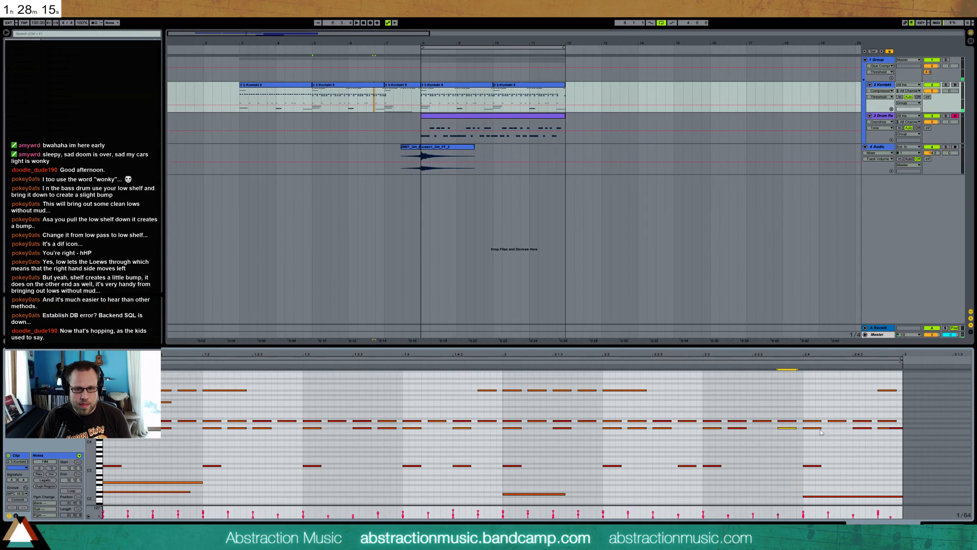
Add a note at 2.4.2 to the lower repeated row of the Kontakt clip at bar 5 and replay it
{"action": "key", "text": "space"}
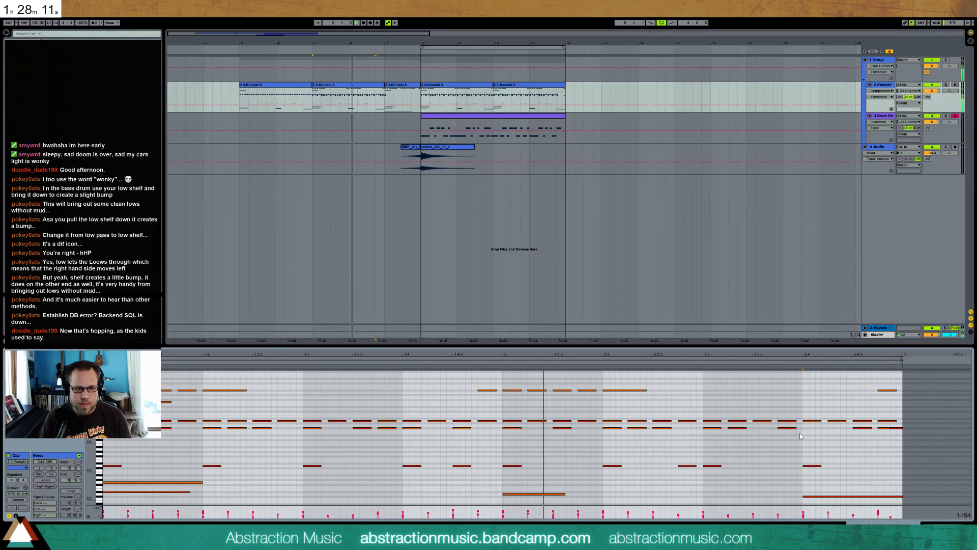
{"action": "left_click", "coordinate": [469, 429]}
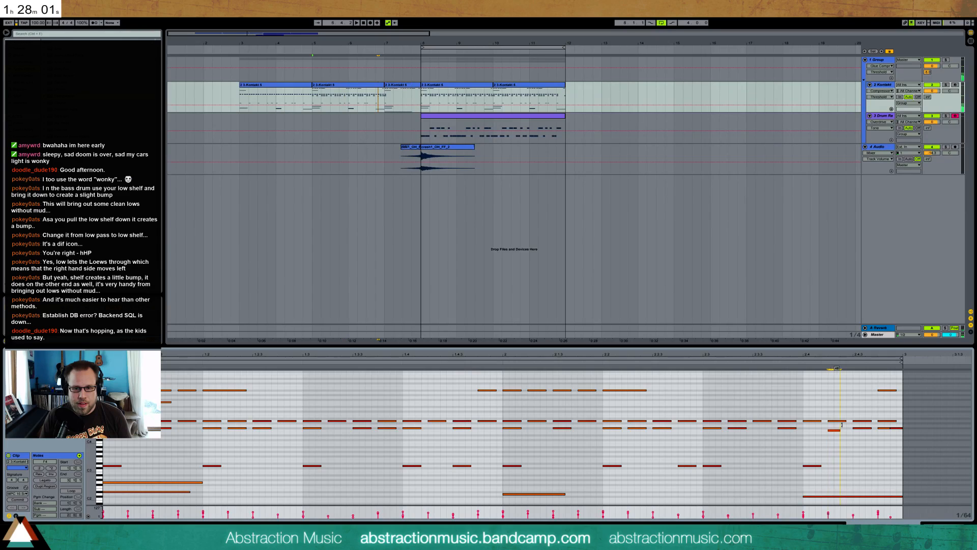
{"action": "key", "text": "Down"}
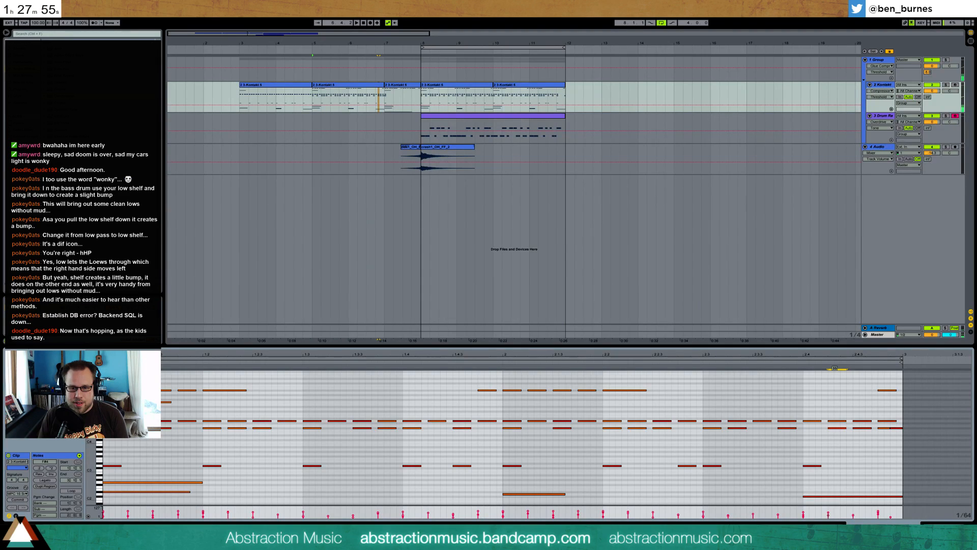
{"action": "key", "text": "space"}
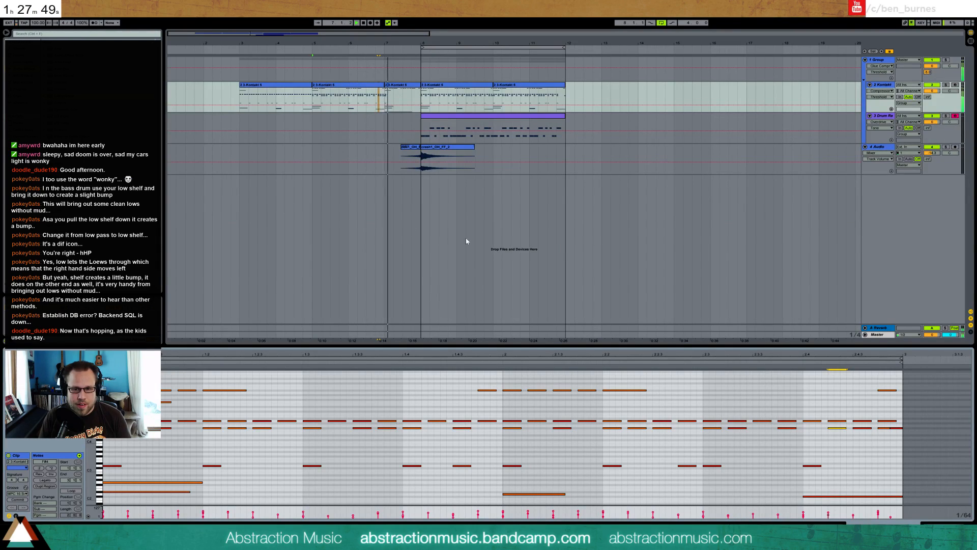
Open the Kontakt clip at bar 7, copy its long low note and listen to the passage
{"action": "left_click", "coordinate": [414, 86]}
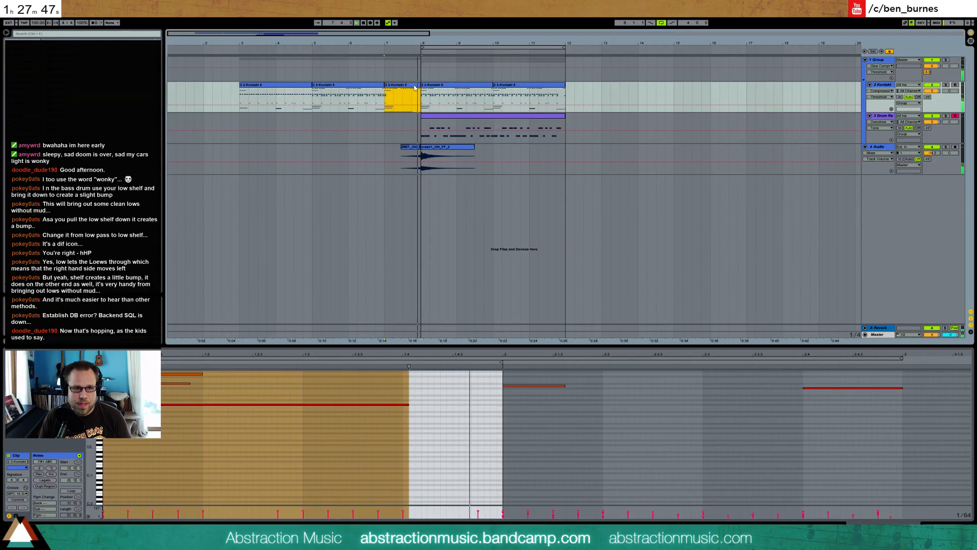
{"action": "left_click", "coordinate": [212, 432]}
{"action": "key", "text": "space"}
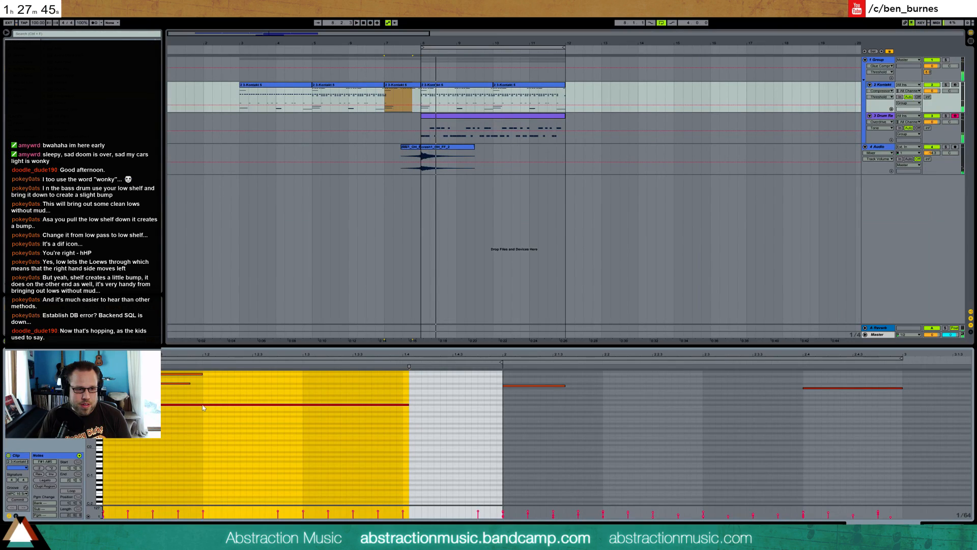
{"action": "left_click", "coordinate": [210, 408]}
{"action": "left_click", "coordinate": [211, 404]}
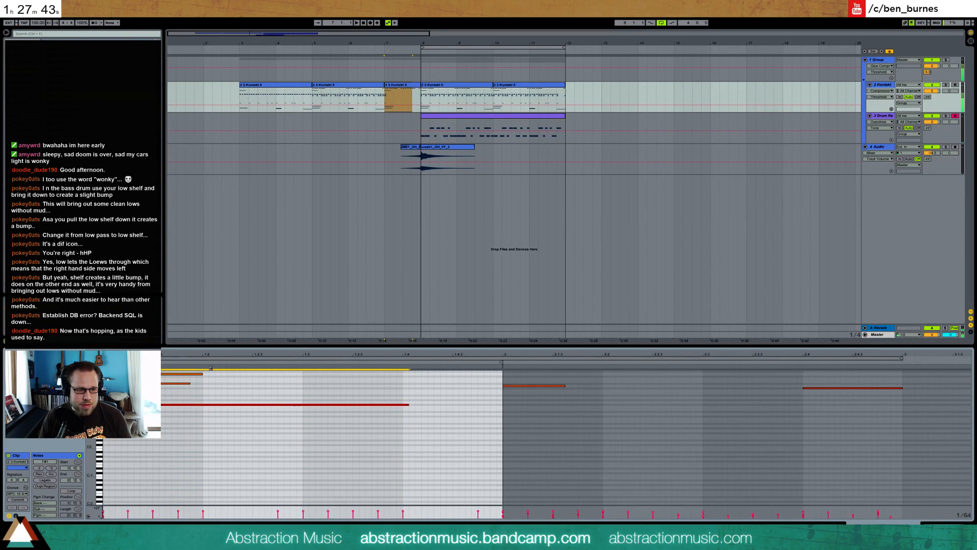
{"action": "key", "text": "space"}
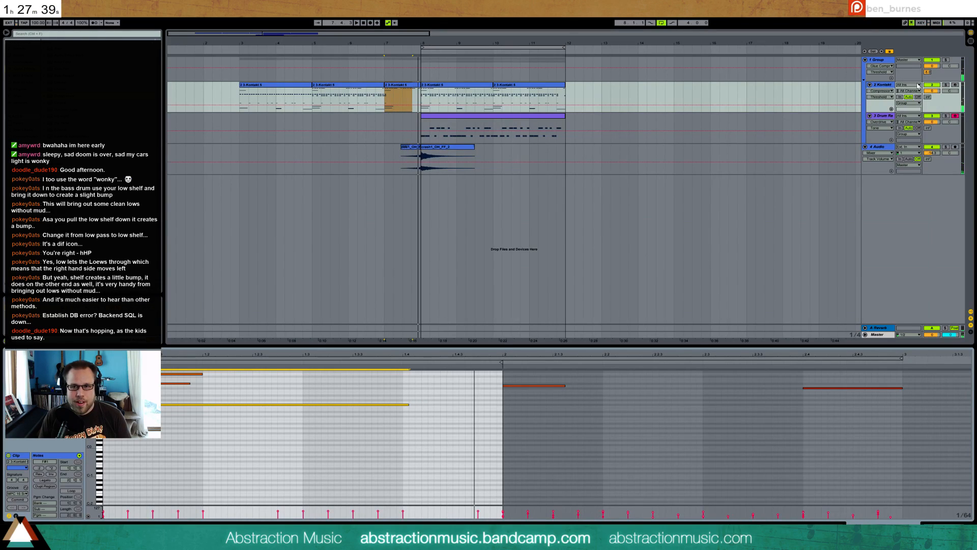
{"action": "key", "text": "space"}
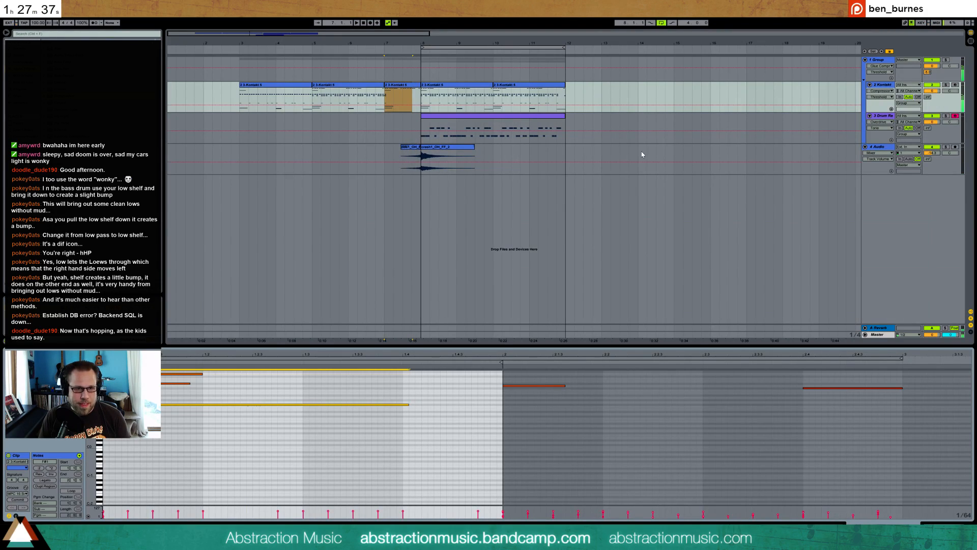
Create a one-beat MIDI clip at bar 13 on the Kontakt track, paste the long low note into it and play it
{"action": "left_click", "coordinate": [602, 96]}
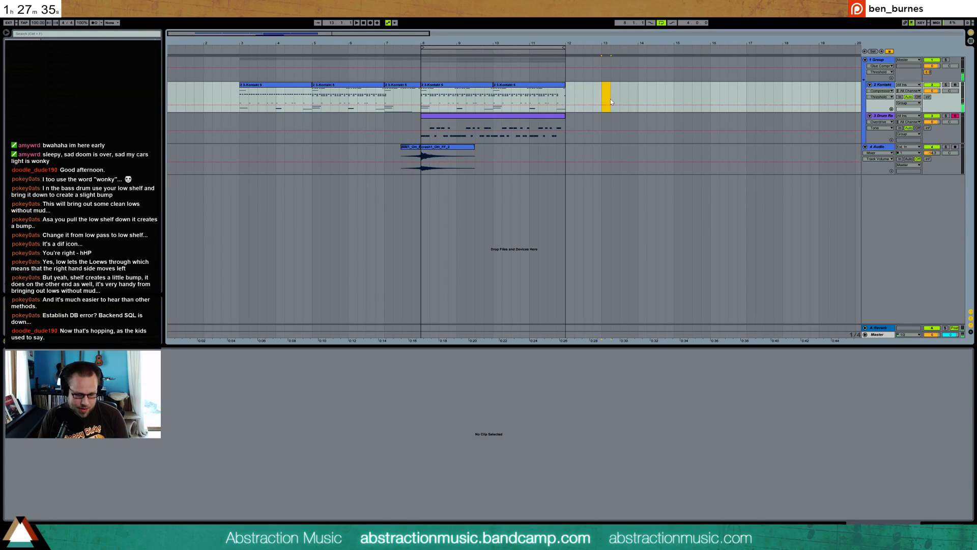
{"action": "key", "text": "ctrl+shift+m"}
{"action": "left_click", "coordinate": [120, 407]}
{"action": "key", "text": "ctrl+v"}
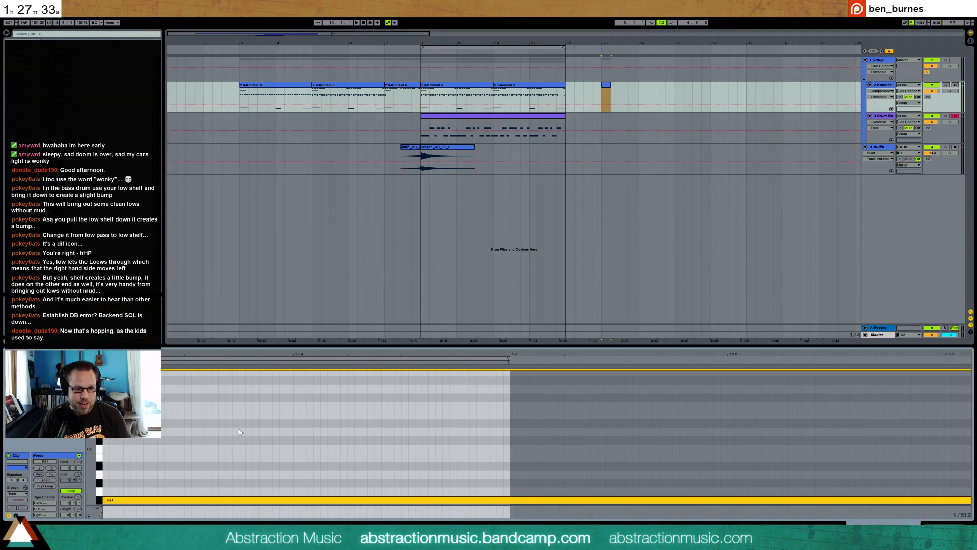
{"action": "left_click", "coordinate": [759, 274]}
{"action": "key", "text": "space"}
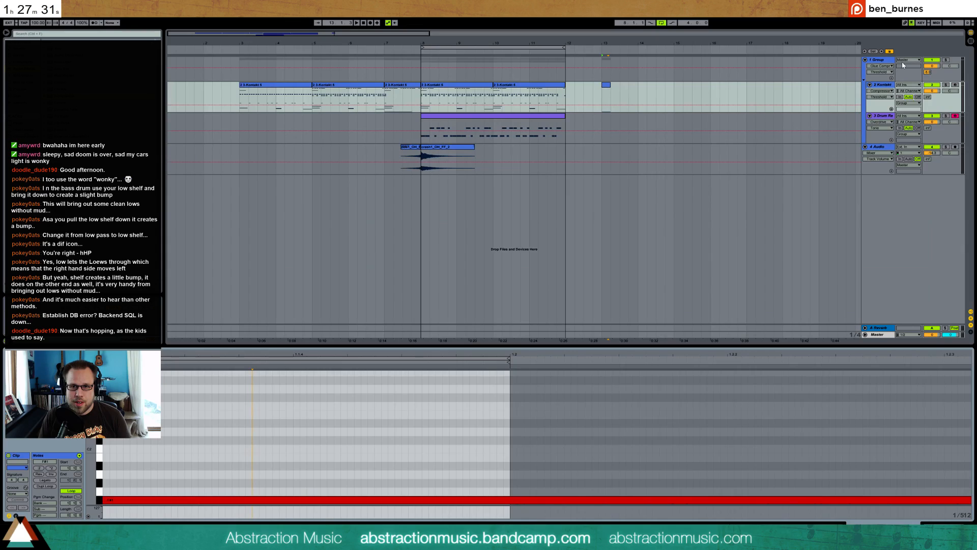
Add an audio track, set its input to Resampling, arm it and record the low note from bar 13
{"action": "key", "text": "ctrl+t"}
{"action": "left_click_drag", "start_coordinate": [887, 127], "coordinate": [898, 179]}
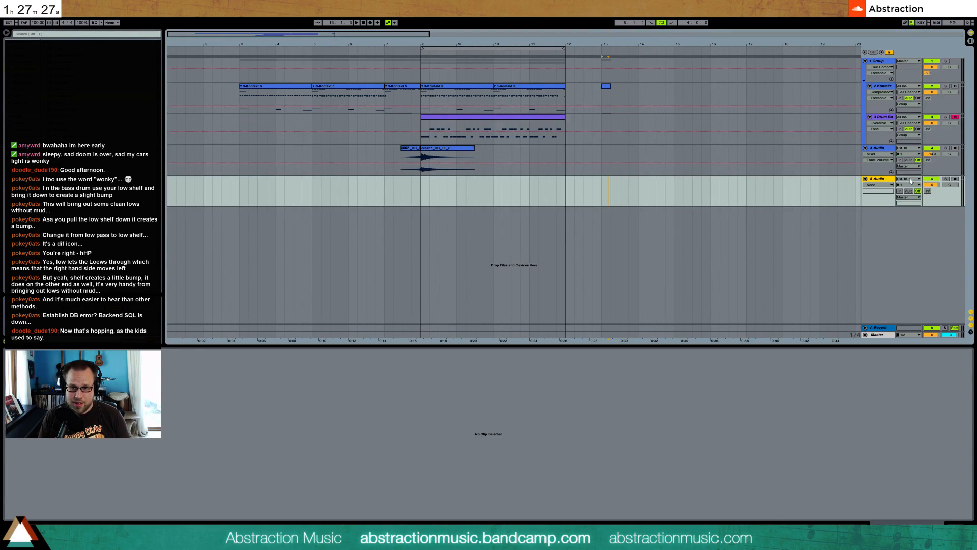
{"action": "left_click", "coordinate": [910, 180]}
{"action": "left_click", "coordinate": [913, 203]}
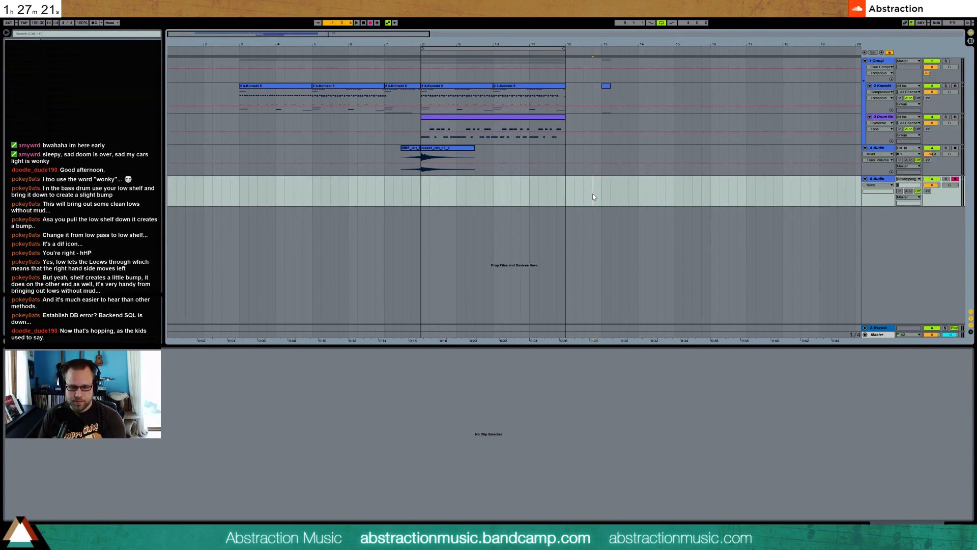
{"action": "key", "text": "F9"}
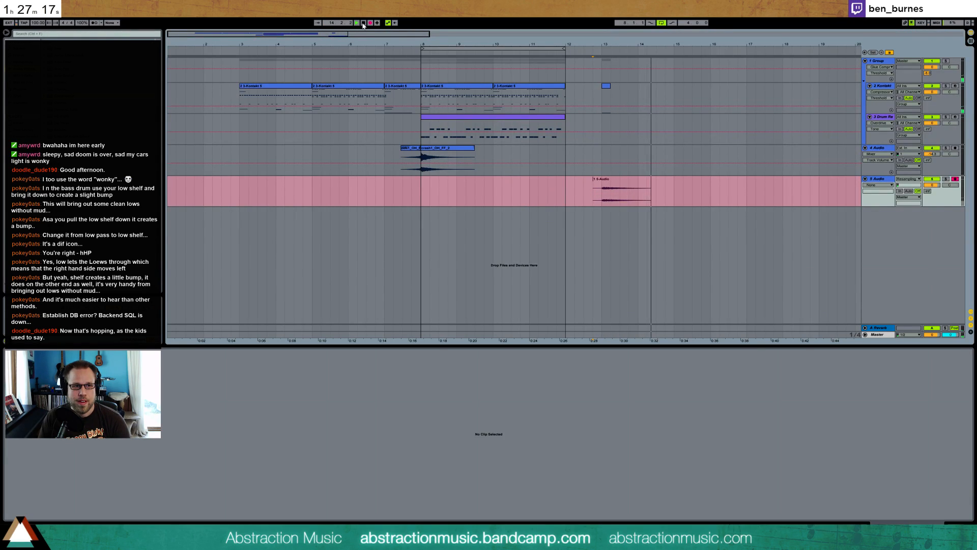
{"action": "key", "text": "space"}
Delete the one-beat Kontakt clip at bar 13 and place the recorded audio, trimmed to its onset, at bar 7
{"action": "left_click", "coordinate": [606, 85]}
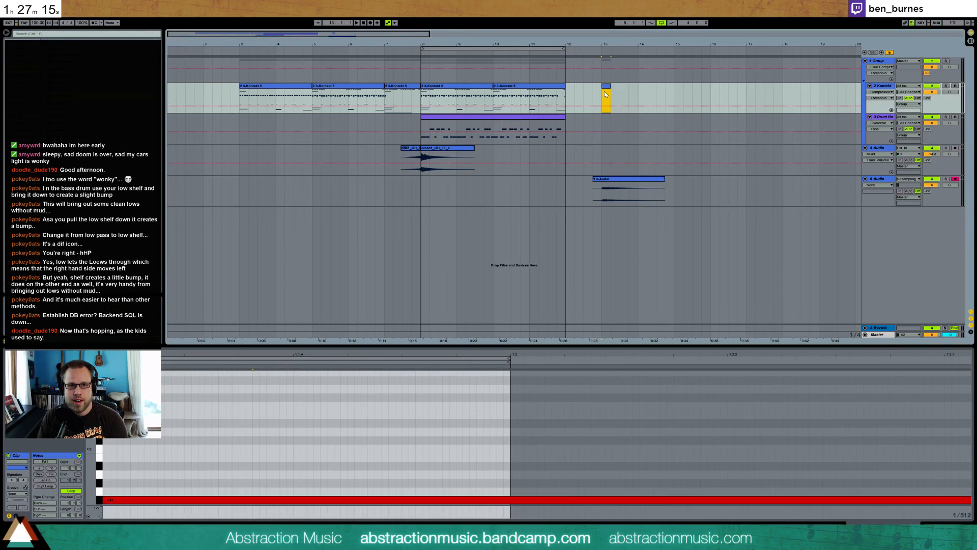
{"action": "left_click_drag", "start_coordinate": [619, 182], "coordinate": [384, 182]}
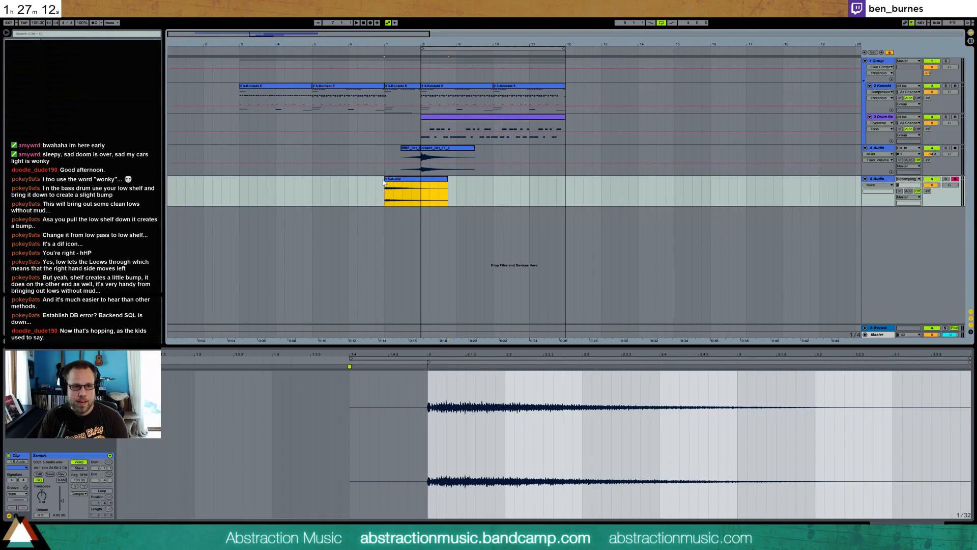
Shorten the resampled clip at bar 7 to end midway through bar 8 and give it a fade-out
{"action": "left_click", "coordinate": [394, 86]}
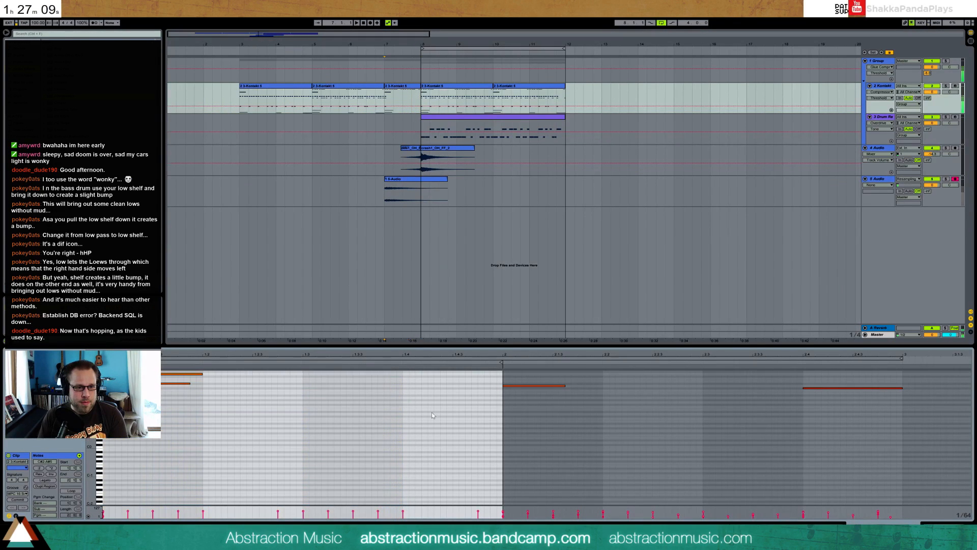
{"action": "key", "text": "shift+Tab"}
{"action": "left_click_drag", "start_coordinate": [447, 179], "coordinate": [422, 182]}
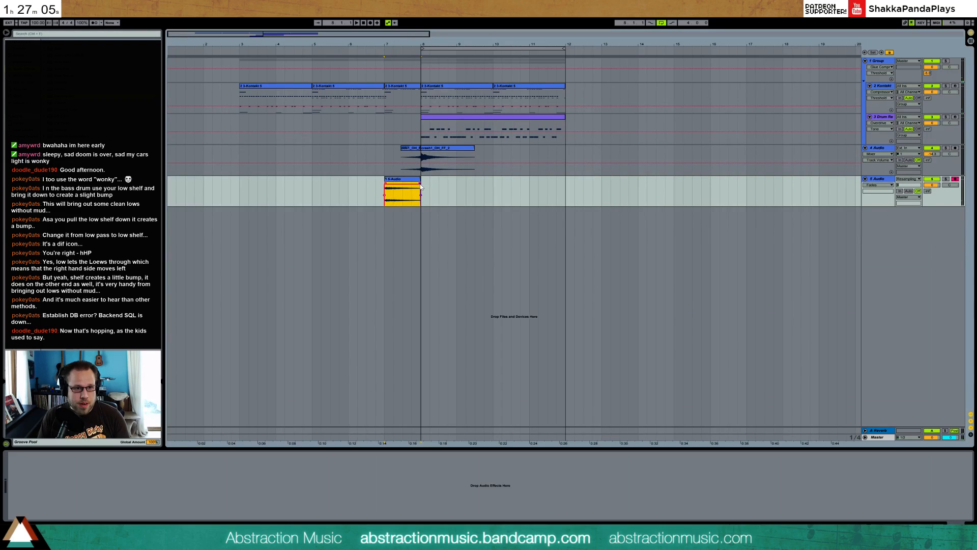
{"action": "left_click_drag", "start_coordinate": [421, 181], "coordinate": [439, 181]}
Lower the resampled track's volume while playing from bar 7 and bring up the drum track's devices
{"action": "left_click_drag", "start_coordinate": [932, 185], "coordinate": [932, 203]}
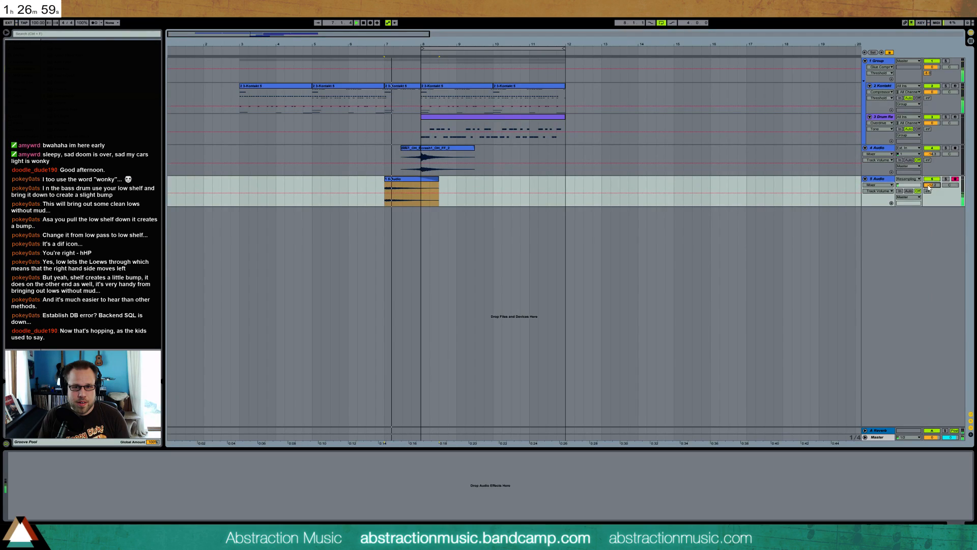
{"action": "left_click_drag", "start_coordinate": [928, 186], "coordinate": [928, 184]}
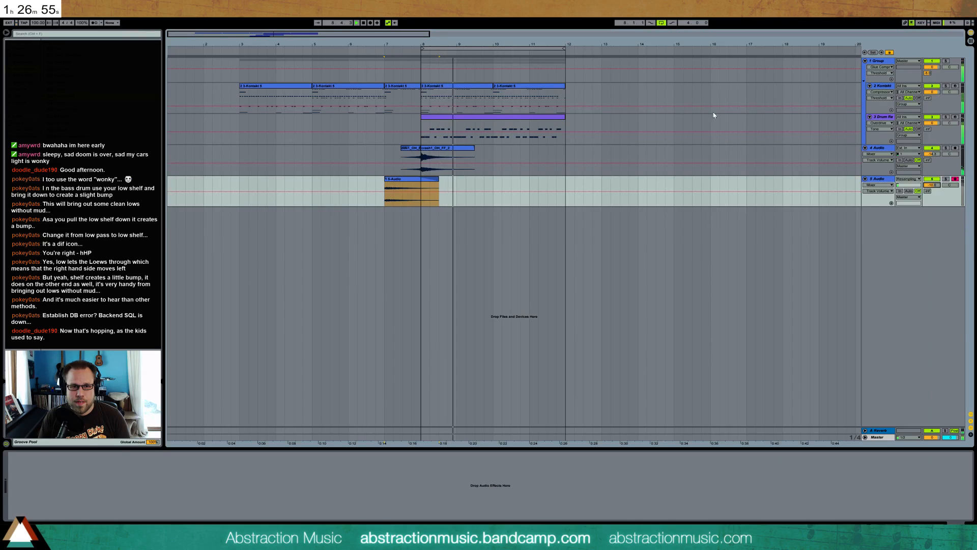
{"action": "left_click", "coordinate": [872, 121]}
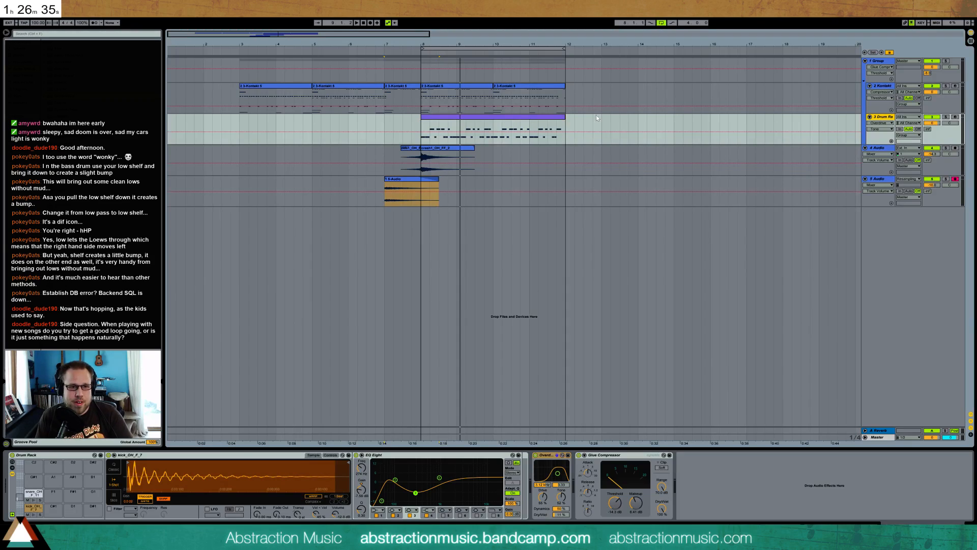
{"action": "key", "text": "space"}
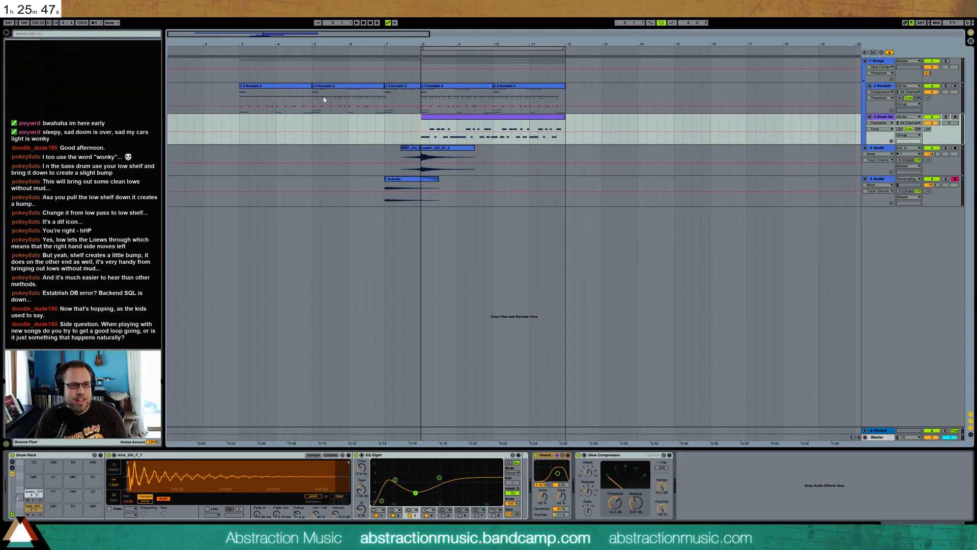
{"action": "left_click", "coordinate": [270, 92]}
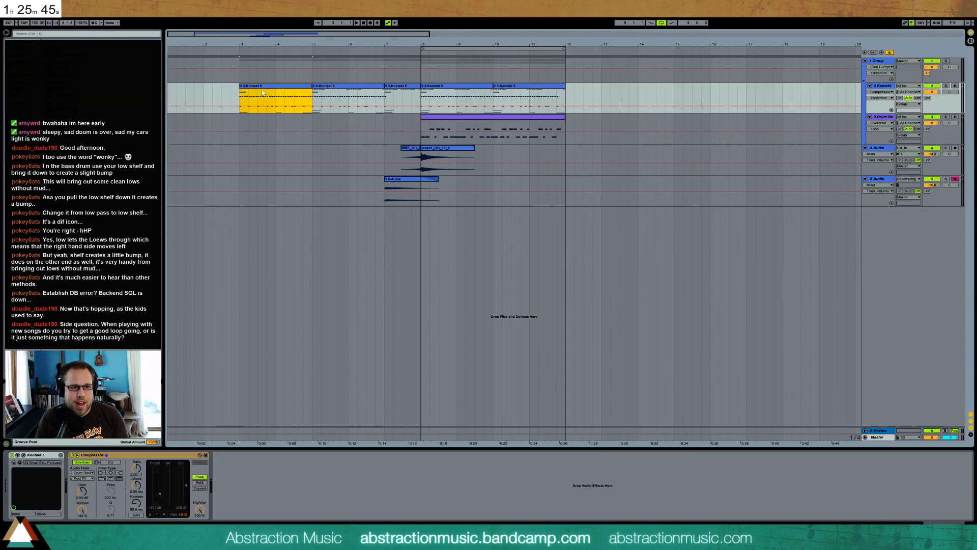
{"action": "left_click_drag", "start_coordinate": [237, 98], "coordinate": [563, 186]}
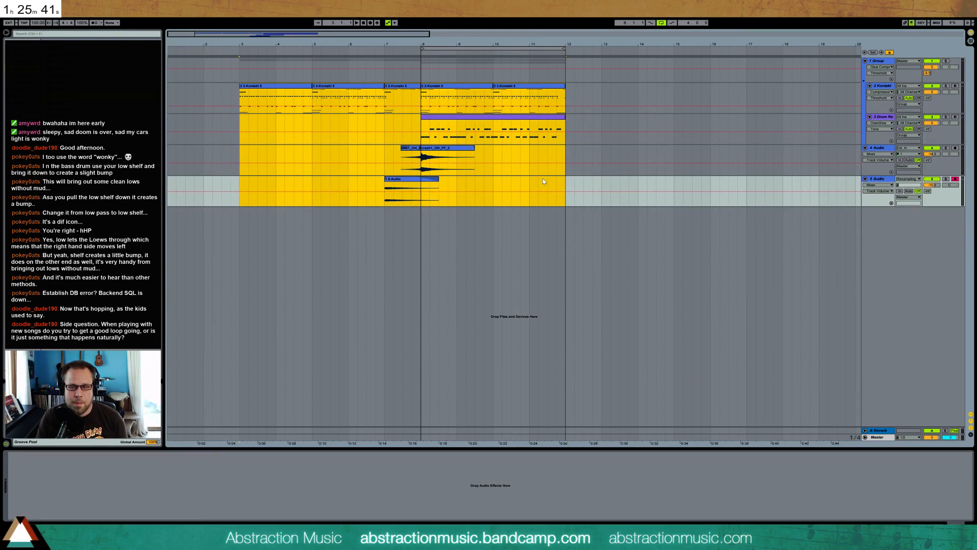
{"action": "left_click", "coordinate": [294, 96]}
{"action": "left_click_drag", "start_coordinate": [239, 99], "coordinate": [377, 100]}
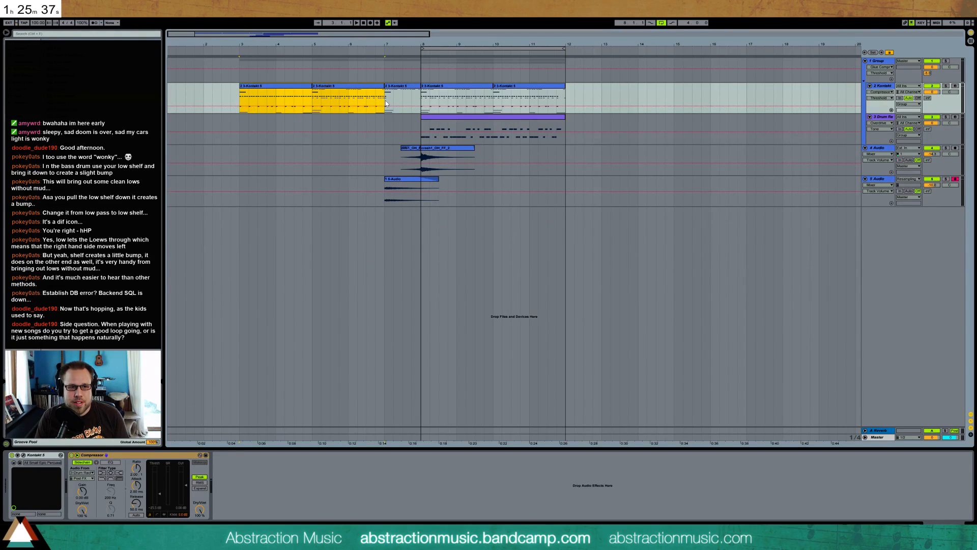
Adjust the dry/wet amount and filter frequency of the Overdrive on the drum track
{"action": "left_click", "coordinate": [427, 117]}
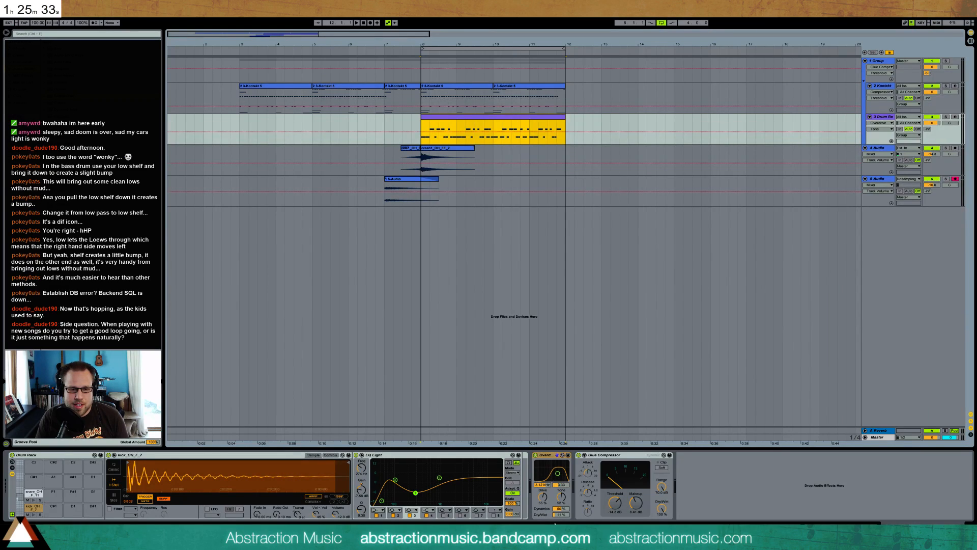
{"action": "left_click_drag", "start_coordinate": [558, 517], "coordinate": [559, 513]}
{"action": "left_click_drag", "start_coordinate": [558, 473], "coordinate": [557, 474]}
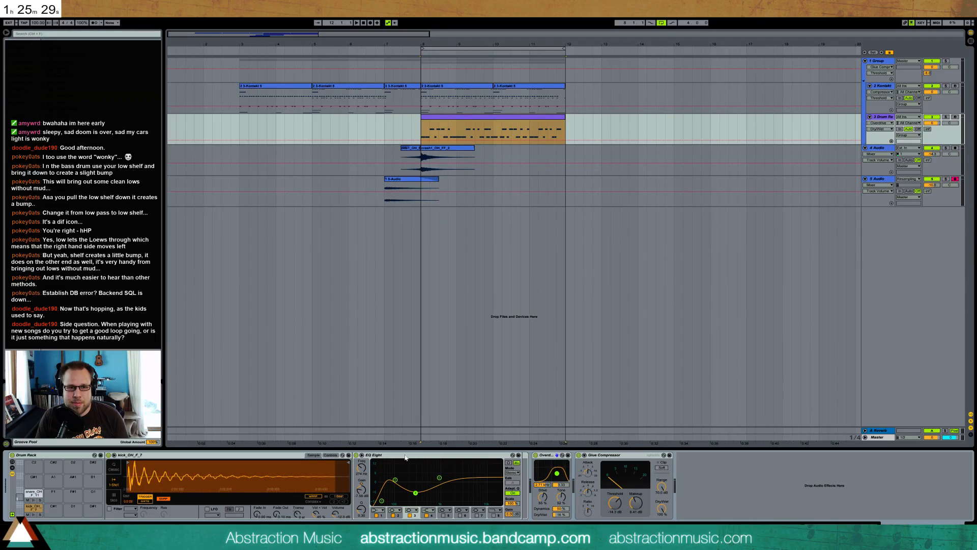
{"action": "left_click_drag", "start_coordinate": [355, 41], "coordinate": [355, 12]}
{"action": "left_click_drag", "start_coordinate": [451, 96], "coordinate": [316, 156]}
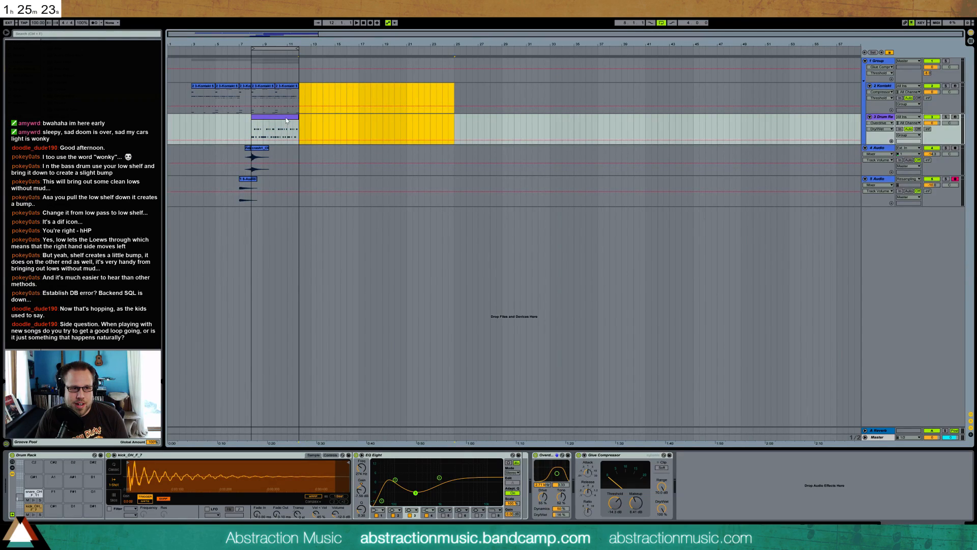
{"action": "left_click_drag", "start_coordinate": [456, 90], "coordinate": [741, 130]}
{"action": "left_click_drag", "start_coordinate": [251, 98], "coordinate": [457, 130]}
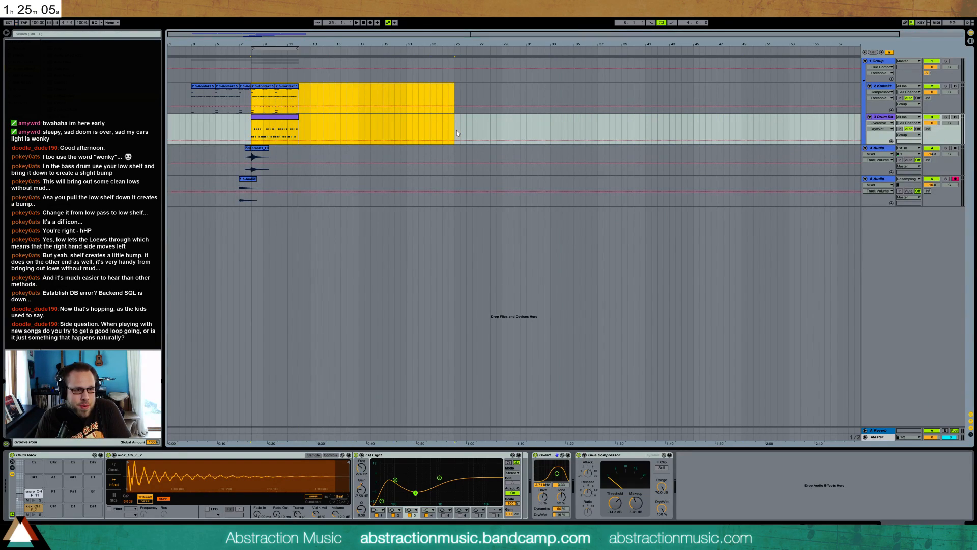
{"action": "mouse_move", "coordinate": [460, 98]}
{"action": "left_mouse_down"}
{"action": "mouse_move", "coordinate": [529, 144]}
{"action": "mouse_move", "coordinate": [545, 149]}
{"action": "mouse_move", "coordinate": [551, 137]}
{"action": "left_mouse_up"}
{"action": "left_click", "coordinate": [554, 100]}
{"action": "mouse_move", "coordinate": [554, 101]}
{"action": "left_mouse_down"}
{"action": "mouse_move", "coordinate": [795, 122]}
{"action": "mouse_move", "coordinate": [835, 135]}
{"action": "left_mouse_up"}
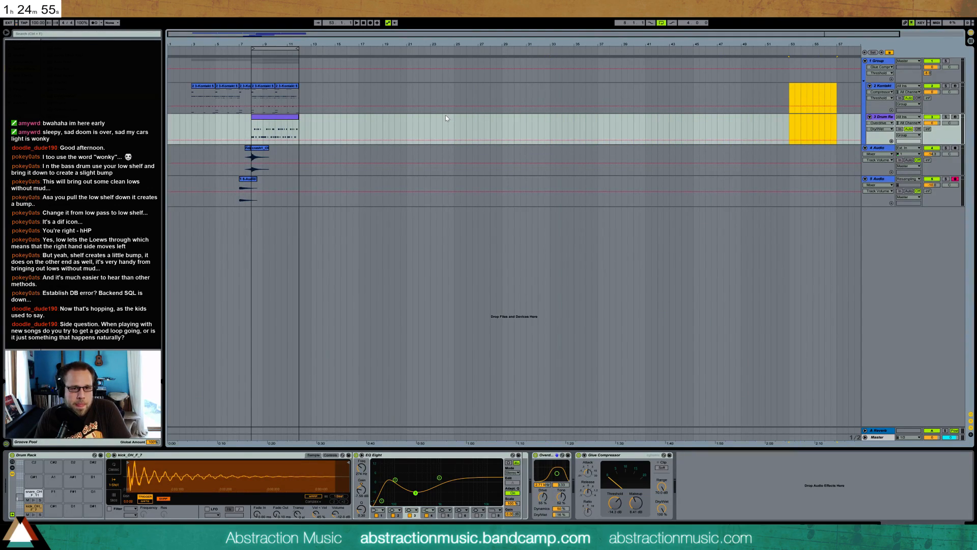
{"action": "mouse_move", "coordinate": [549, 91]}
{"action": "left_mouse_down"}
{"action": "mouse_move", "coordinate": [753, 130]}
{"action": "mouse_move", "coordinate": [743, 127]}
{"action": "left_mouse_up"}
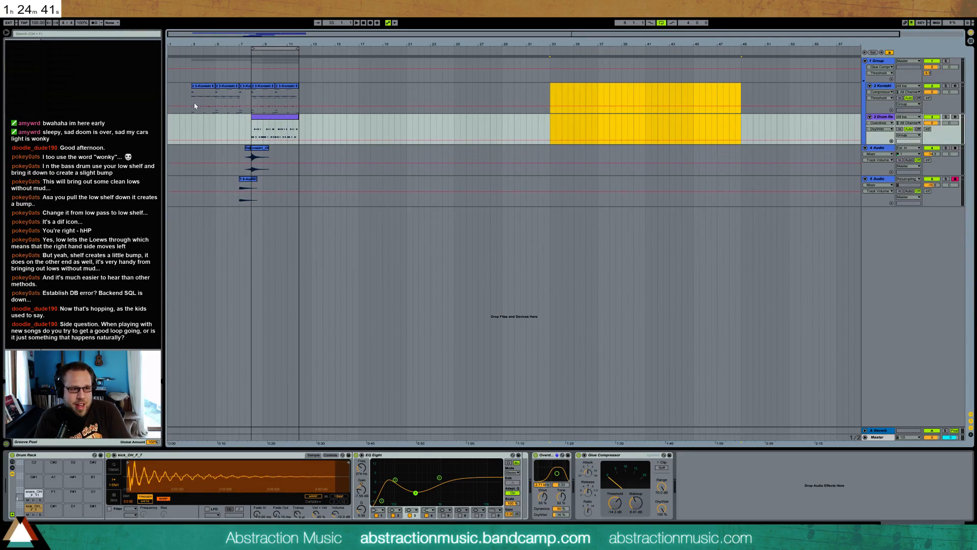
Move all clips on the Kontakt, drum and audio tracks one bar later so the arrangement starts at bar 4
{"action": "left_click_drag", "start_coordinate": [238, 32], "coordinate": [358, 84]}
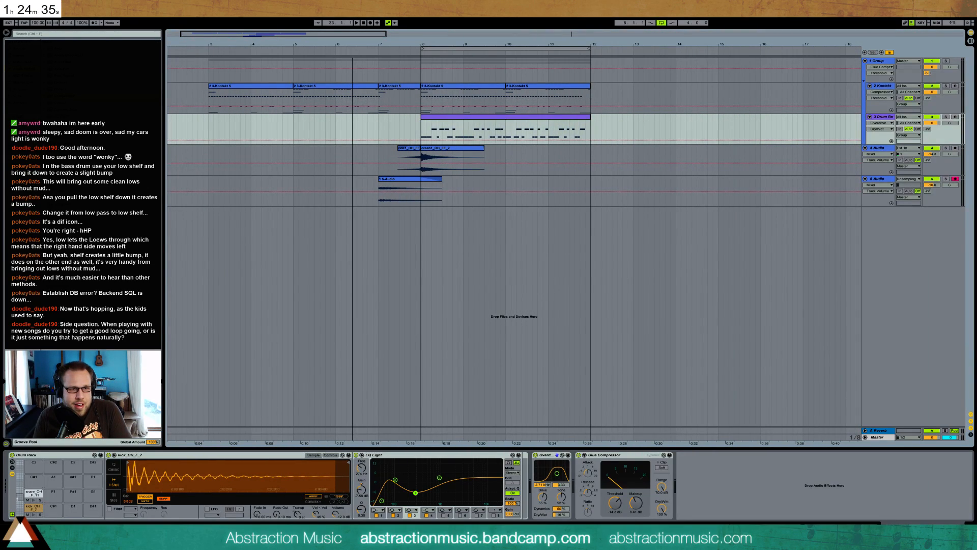
{"action": "left_click_drag", "start_coordinate": [208, 99], "coordinate": [591, 197]}
{"action": "left_click_drag", "start_coordinate": [477, 90], "coordinate": [524, 94]}
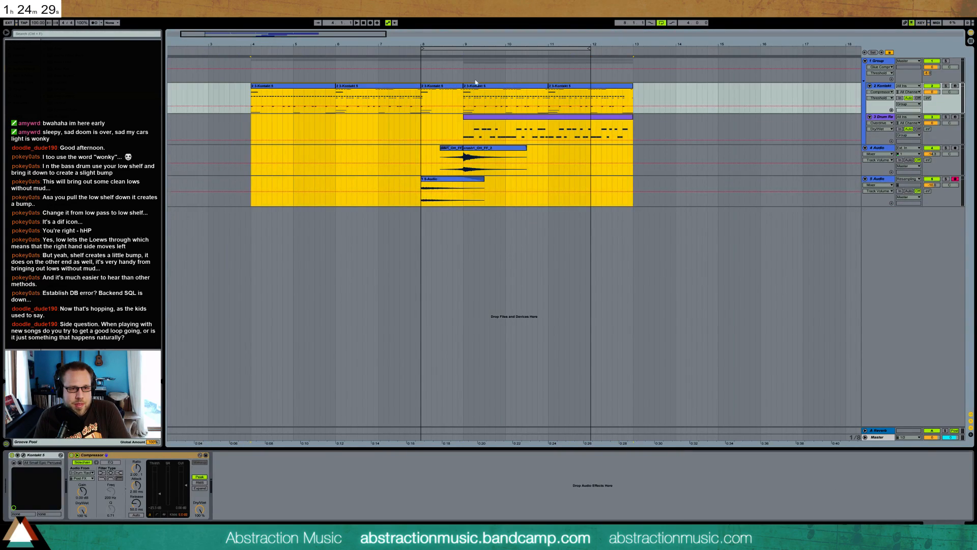
{"action": "left_click", "coordinate": [252, 98]}
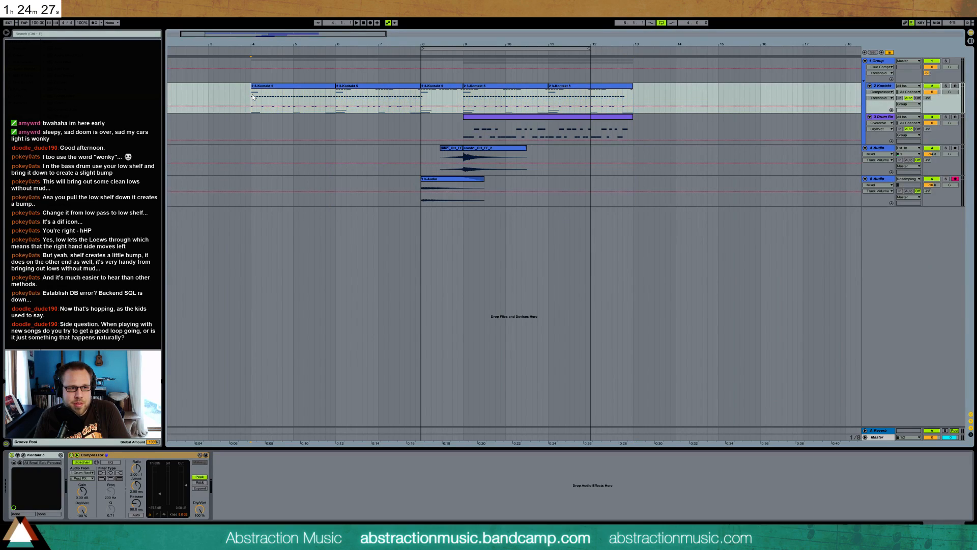
Open the Kontakt clip at bar 4, adjust the velocity of the long low note at its second bar and replay it
{"action": "double_click", "coordinate": [305, 94]}
{"action": "key", "text": "space"}
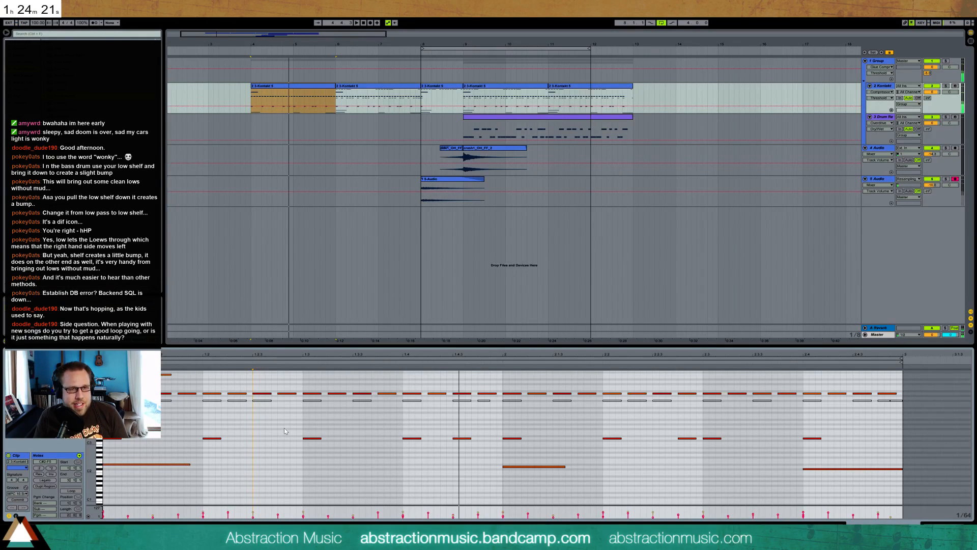
{"action": "key", "text": "space"}
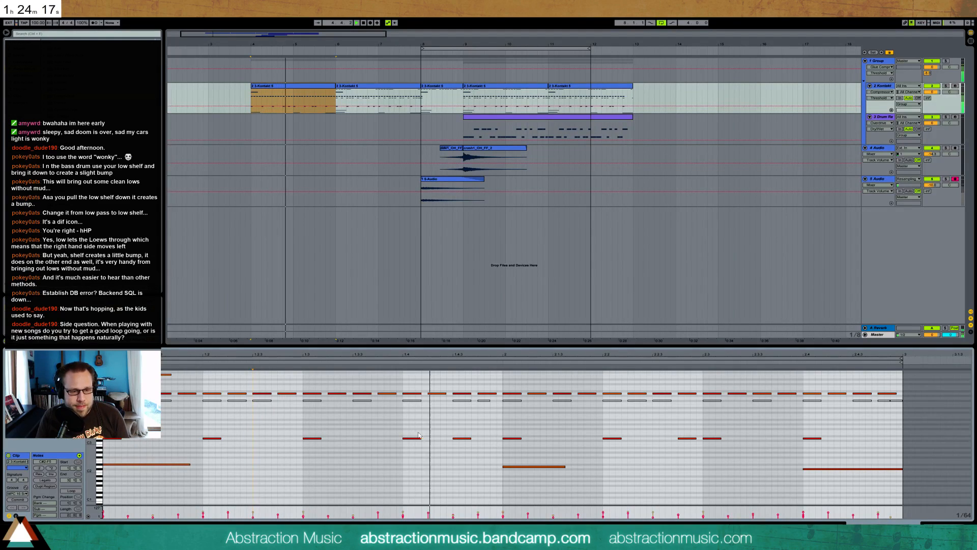
{"action": "left_click", "coordinate": [537, 467]}
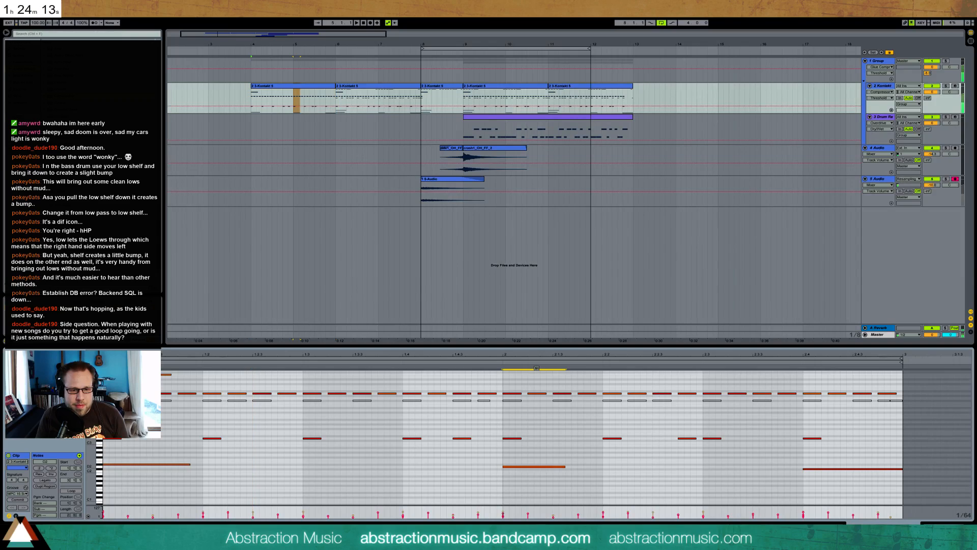
{"action": "left_click", "coordinate": [546, 429]}
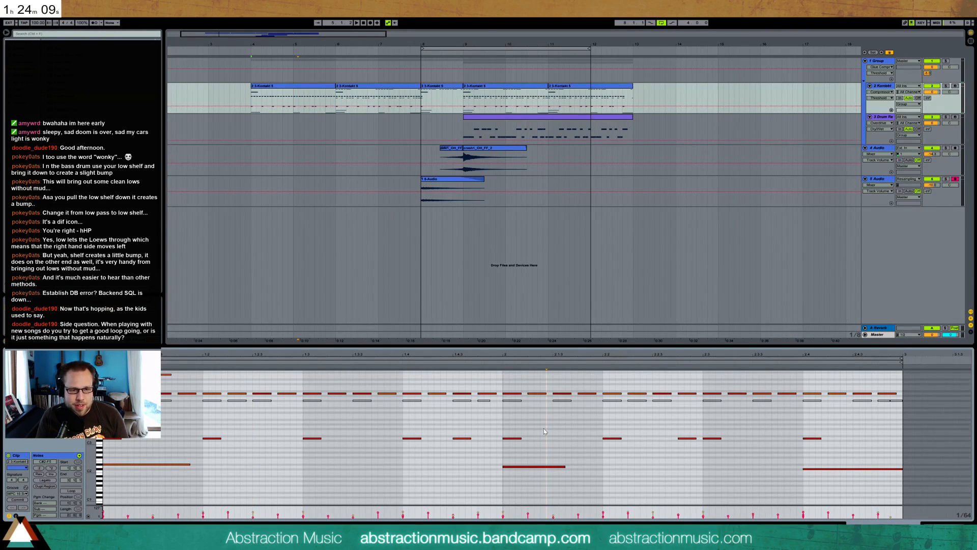
{"action": "key", "text": "space"}
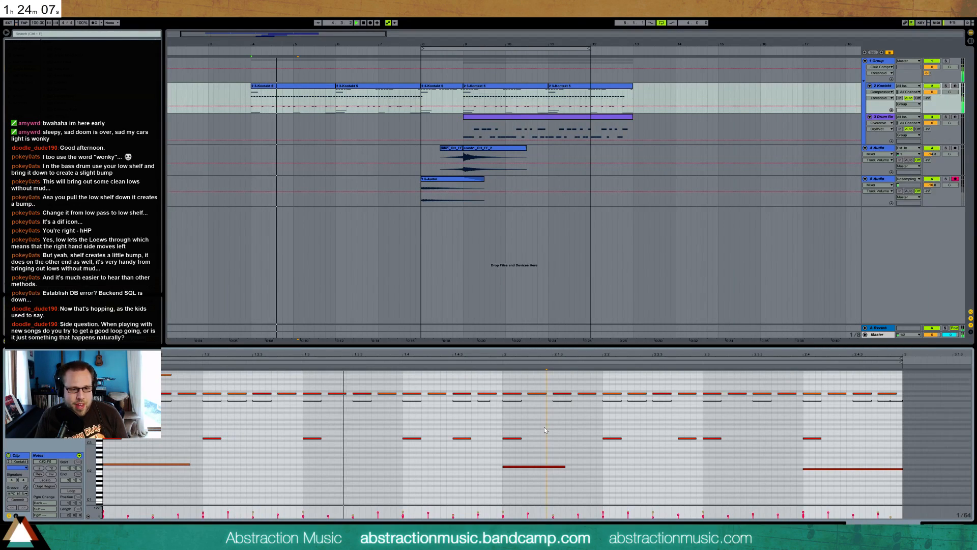
{"action": "left_click", "coordinate": [529, 468]}
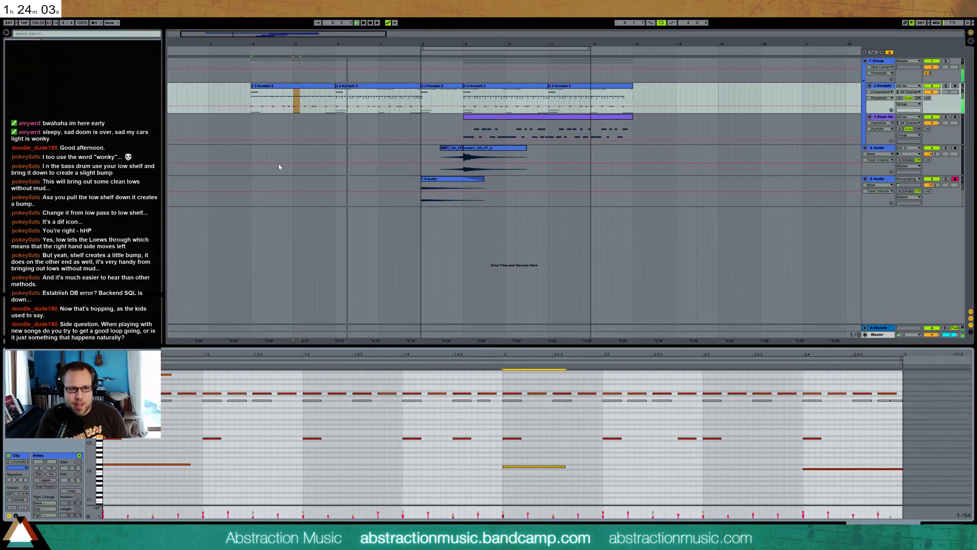
Open the Kontakt clip at bar 6 and adjust the velocities of its long low notes while listening
{"action": "left_click", "coordinate": [377, 95]}
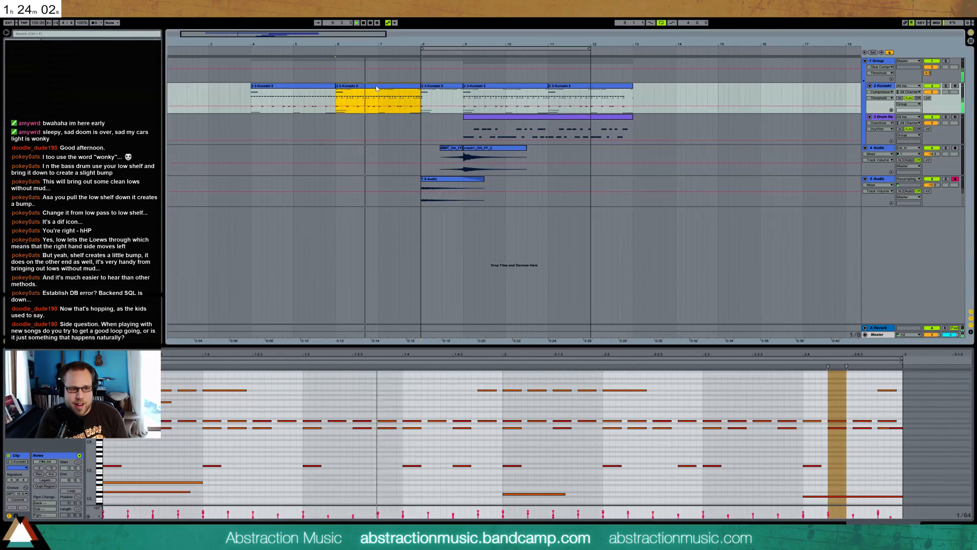
{"action": "left_click", "coordinate": [143, 483]}
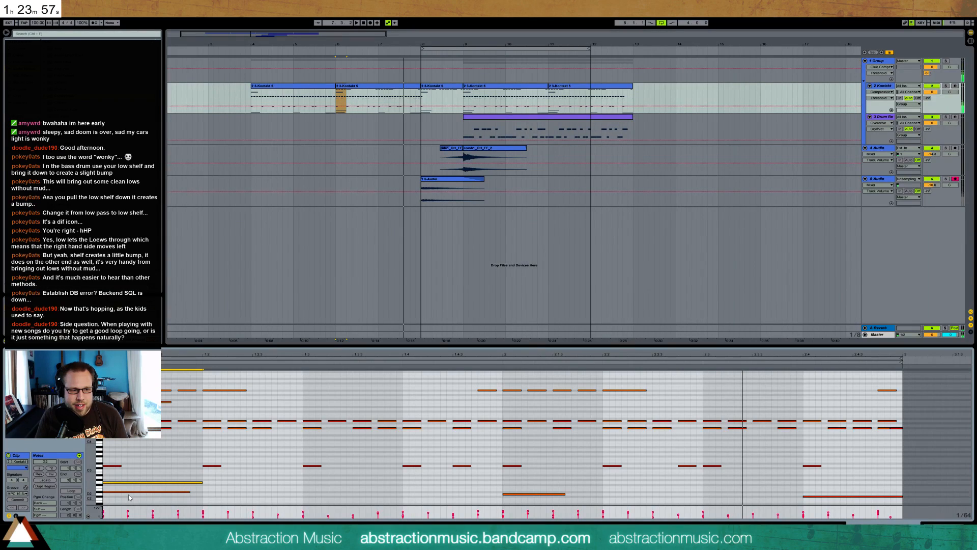
{"action": "left_click", "coordinate": [130, 491]}
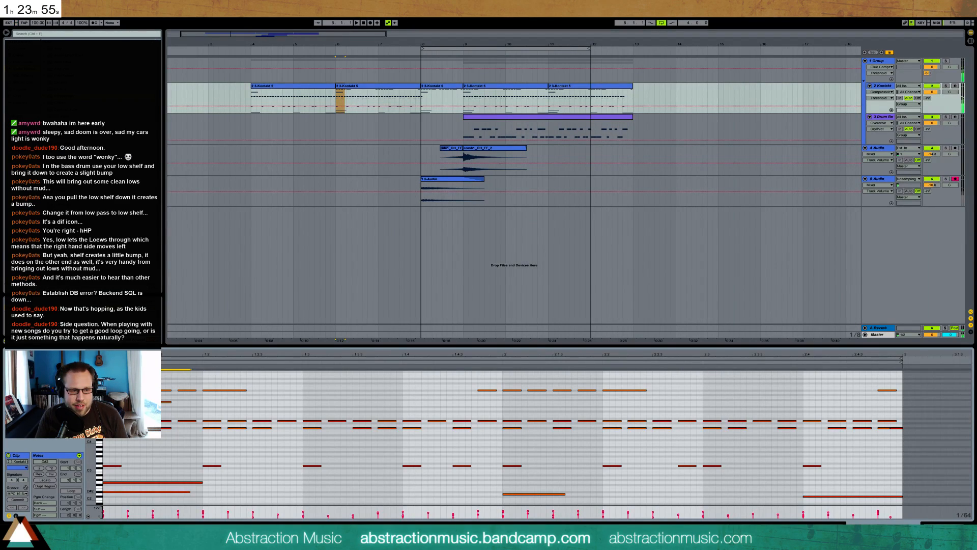
{"action": "key", "text": "space"}
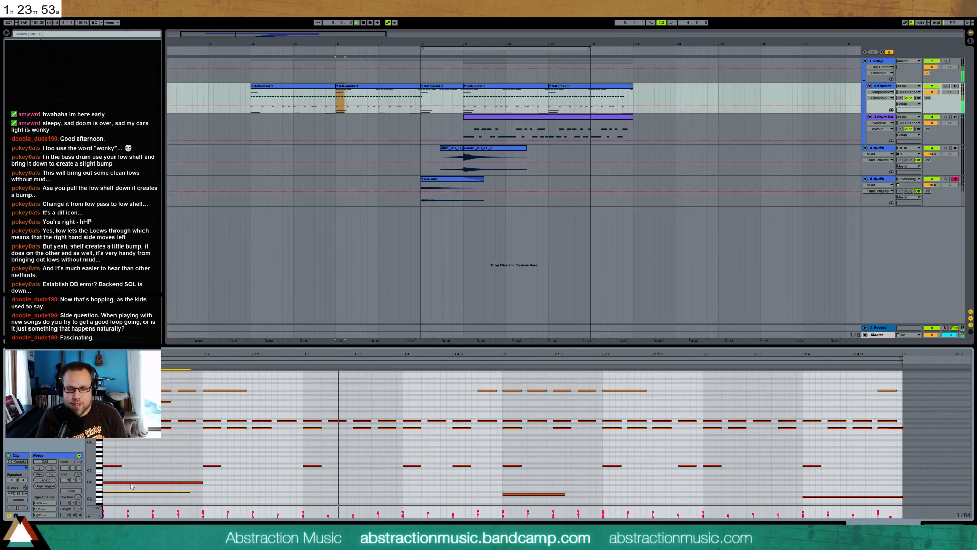
{"action": "left_click", "coordinate": [550, 491]}
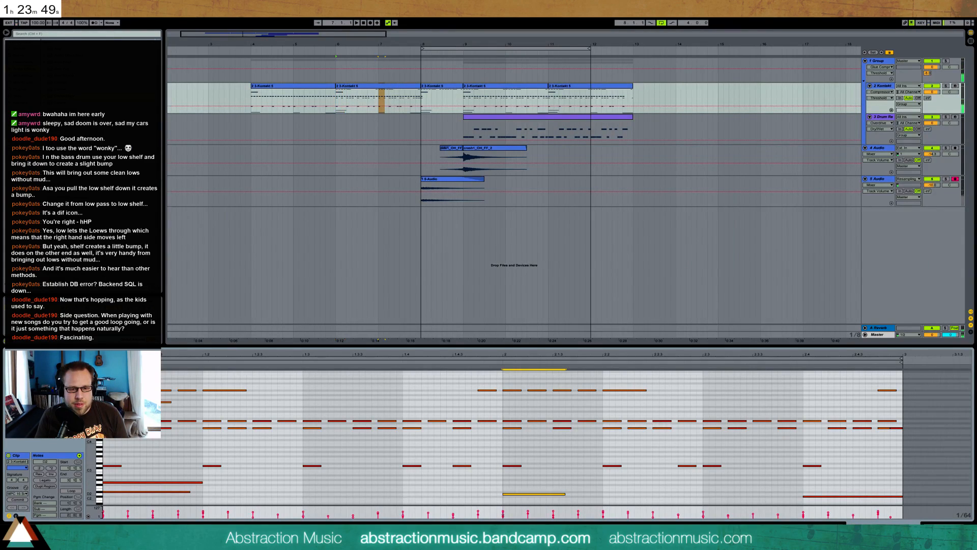
{"action": "left_click", "coordinate": [828, 498]}
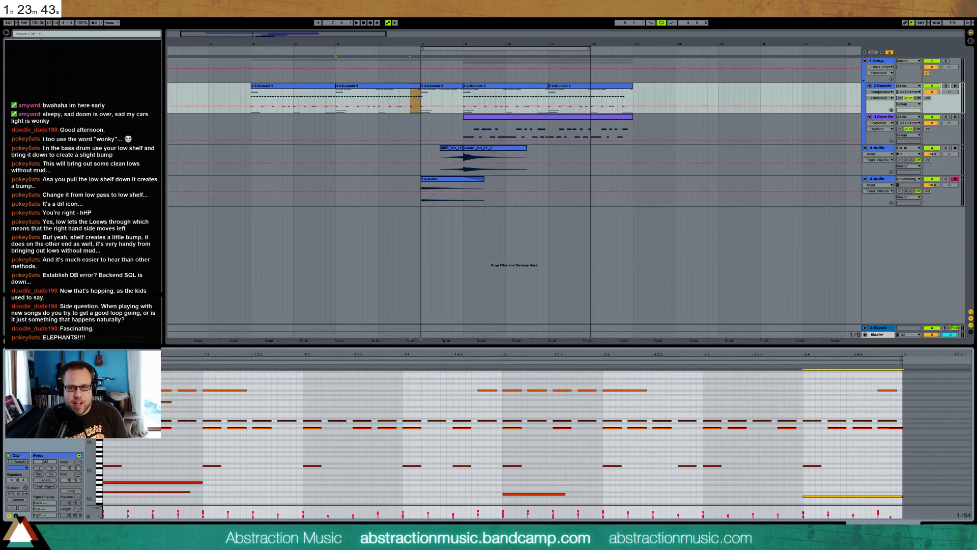
Play the arrangement from bar 4 and move the loop region to bars 9 to 13
{"action": "key", "text": "shift+Tab"}
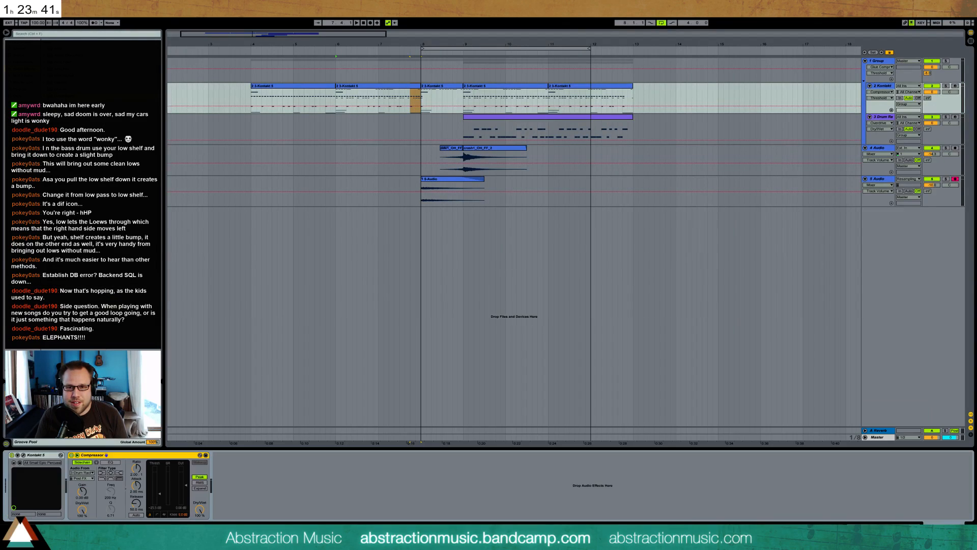
{"action": "left_click", "coordinate": [251, 95]}
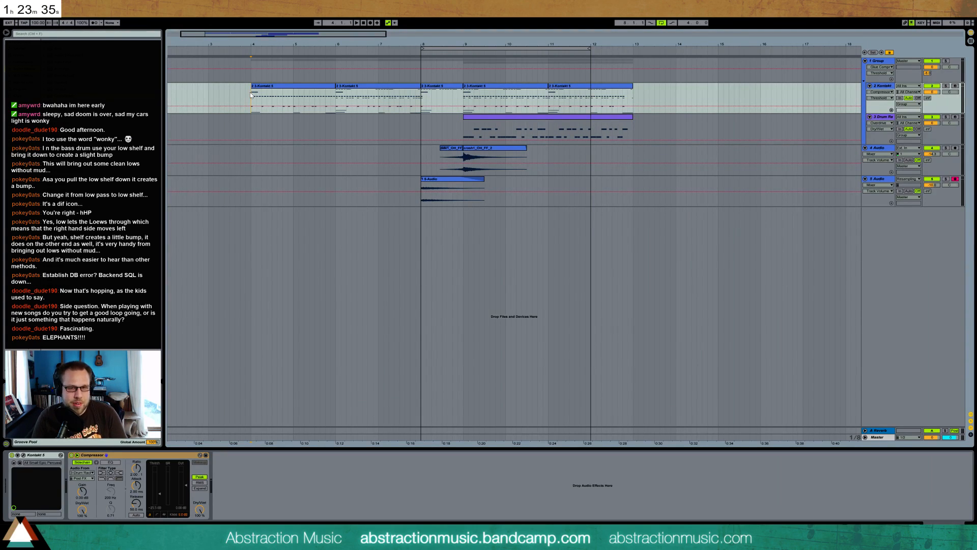
{"action": "key", "text": "space"}
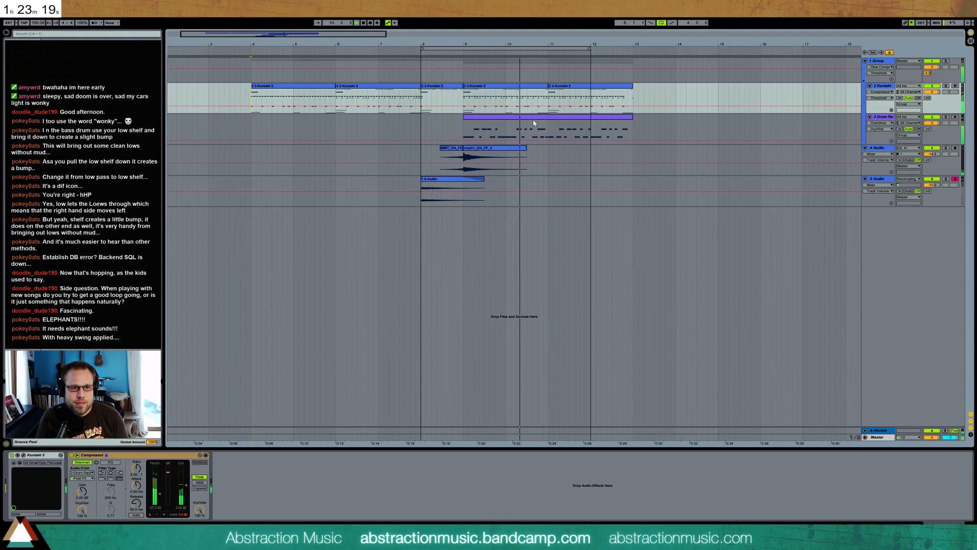
{"action": "left_click_drag", "start_coordinate": [557, 48], "coordinate": [599, 49]}
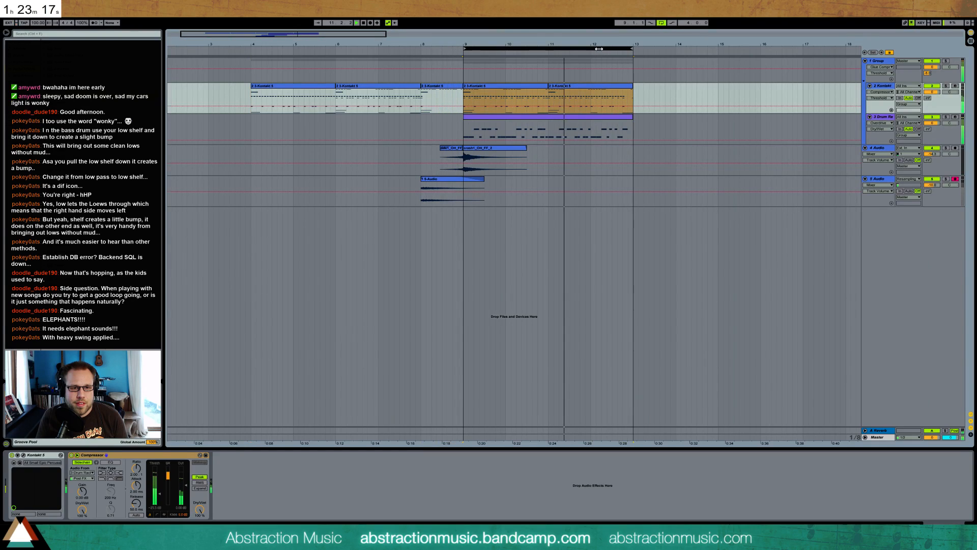
Add a closed hi-hat sample to an empty Drum Rack pad and draw quarter-note hi-hat hits through the drum clip at bar 9
{"action": "left_click", "coordinate": [590, 119]}
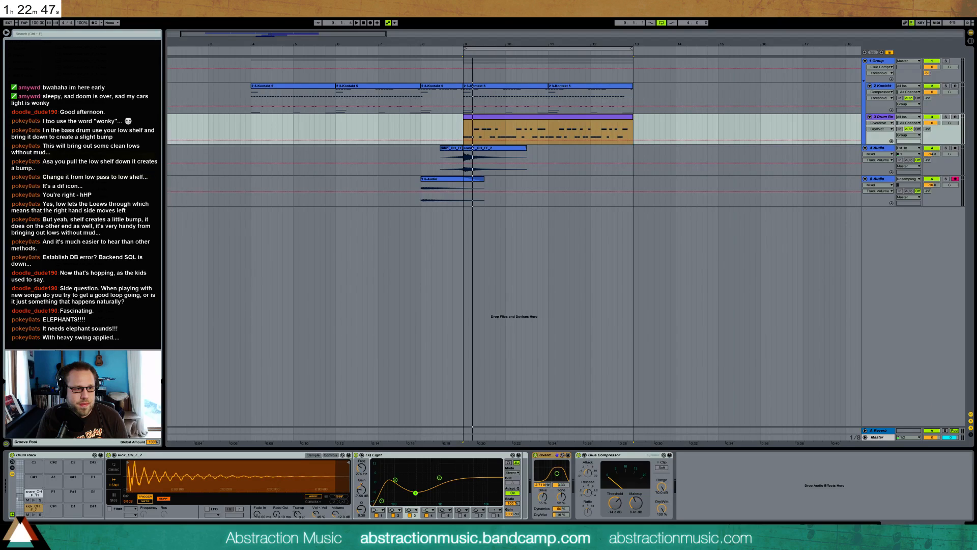
{"action": "left_click", "coordinate": [35, 478]}
{"action": "double_click", "coordinate": [491, 118]}
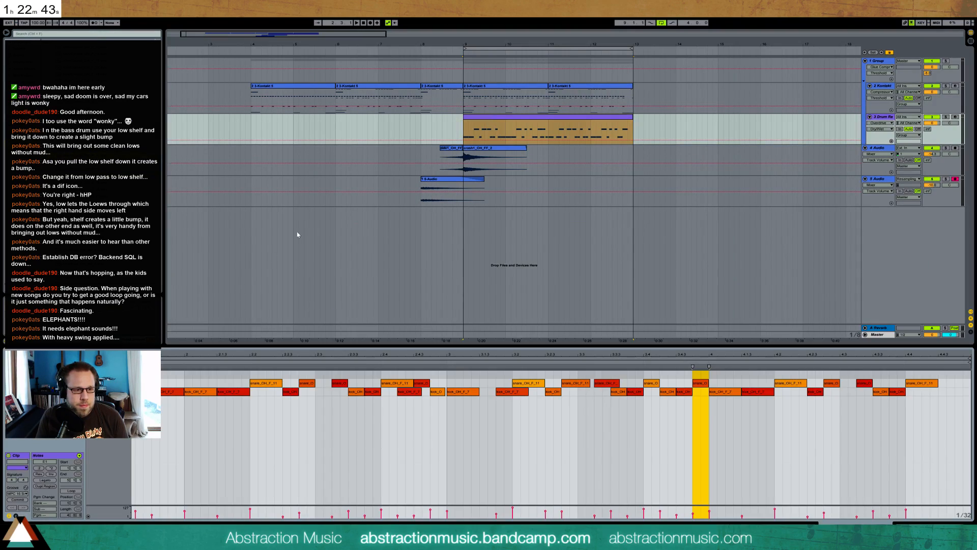
{"action": "left_click_drag", "start_coordinate": [321, 356], "coordinate": [321, 336]}
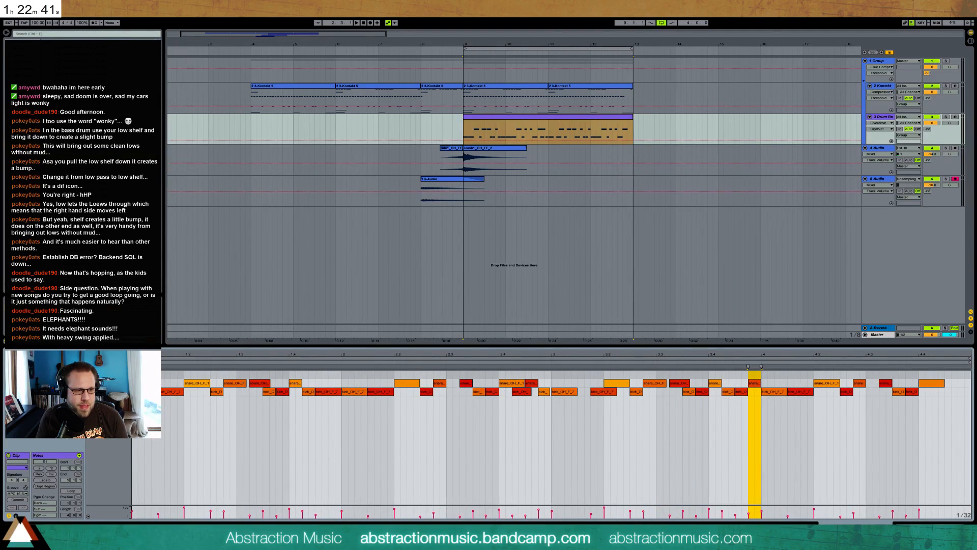
{"action": "double_click", "coordinate": [136, 374]}
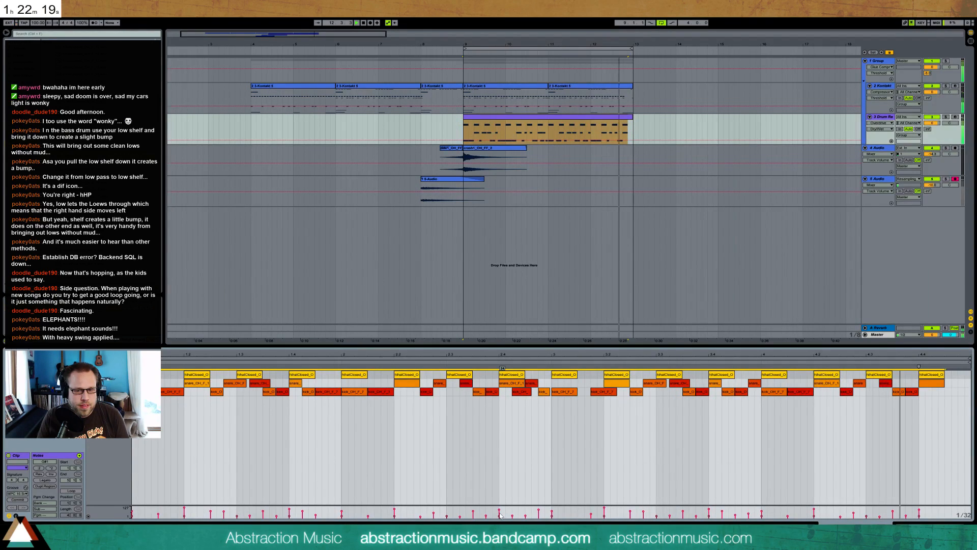
Audition the closed hi-hat pad in the Drum Rack and swap its sample for hihatClosed_OH_P_5
{"action": "left_click", "coordinate": [948, 522]}
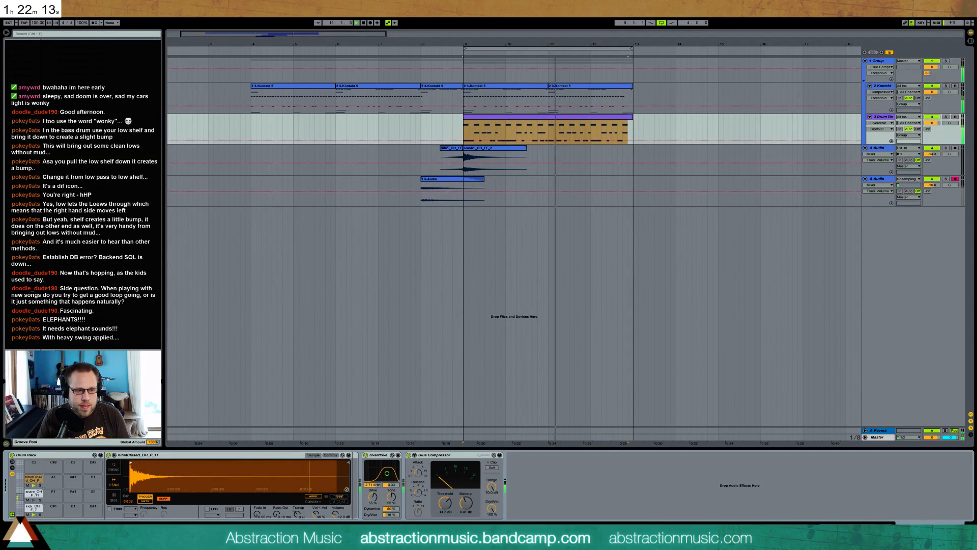
{"action": "left_click", "coordinate": [40, 484]}
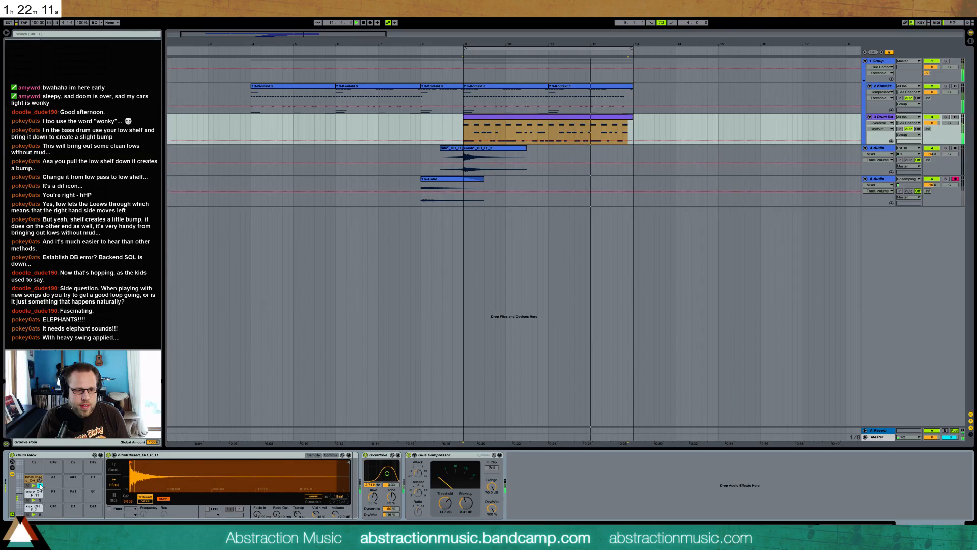
{"action": "left_click", "coordinate": [946, 116]}
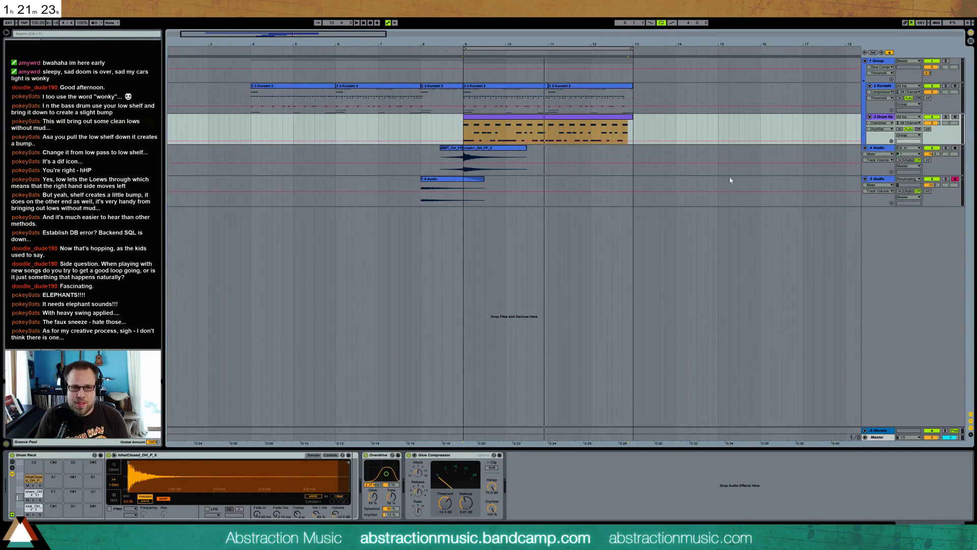
Set the input of the 5 Audio track to Ext. In and play the looped section again
{"action": "left_click", "coordinate": [909, 179]}
{"action": "left_click", "coordinate": [910, 183]}
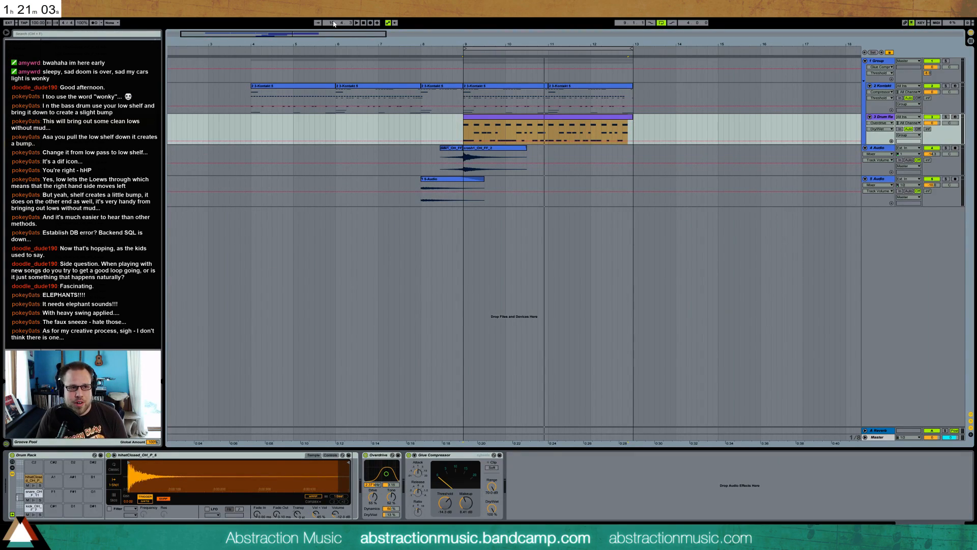
{"action": "left_click", "coordinate": [414, 53]}
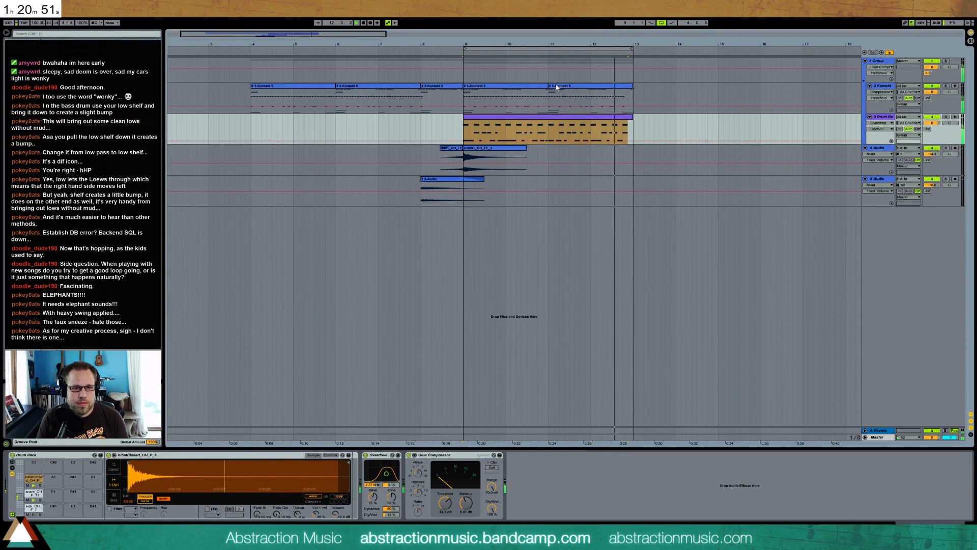
Delete the lowest long notes from the Kontakt clips at bars 9 and 11, and replay the loop from bar 9
{"action": "left_click", "coordinate": [514, 86]}
{"action": "key", "text": "space"}
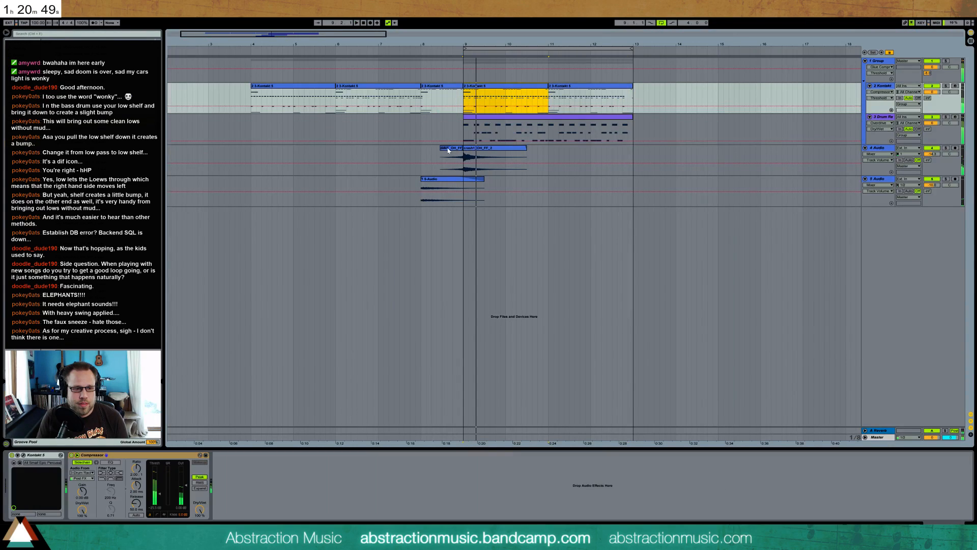
{"action": "double_click", "coordinate": [536, 87]}
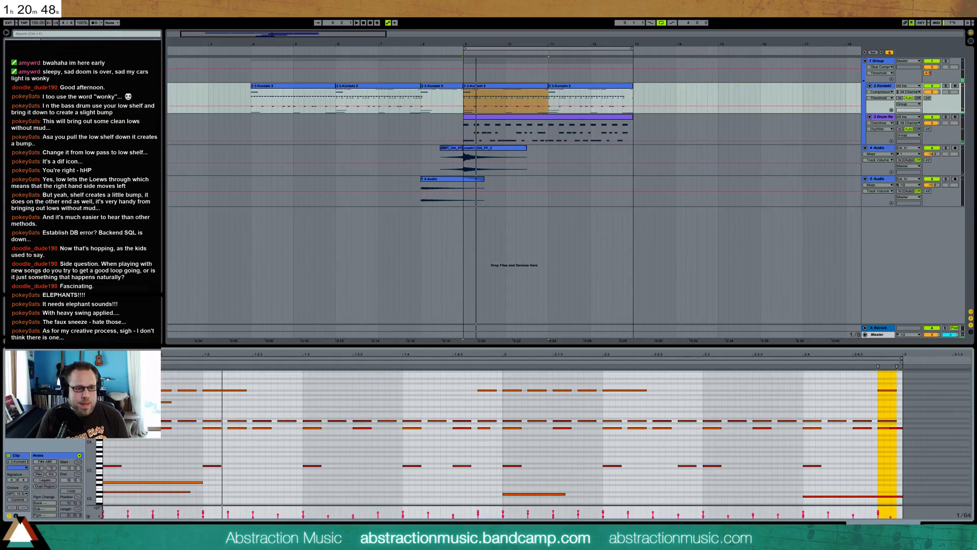
{"action": "left_click", "coordinate": [146, 482]}
{"action": "left_click_drag", "start_coordinate": [148, 487], "coordinate": [815, 502]}
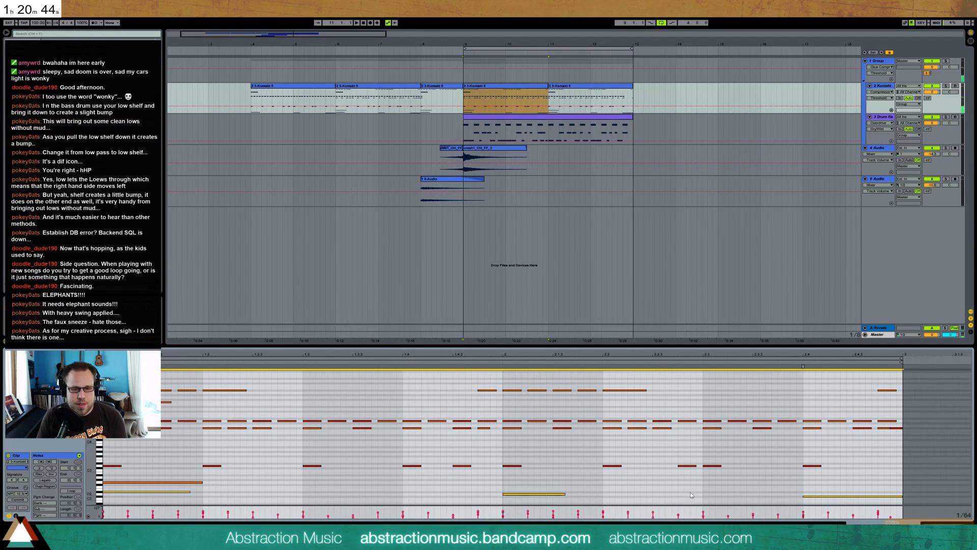
{"action": "left_click", "coordinate": [578, 88]}
{"action": "left_click_drag", "start_coordinate": [156, 488], "coordinate": [889, 504]}
{"action": "key", "text": "Delete"}
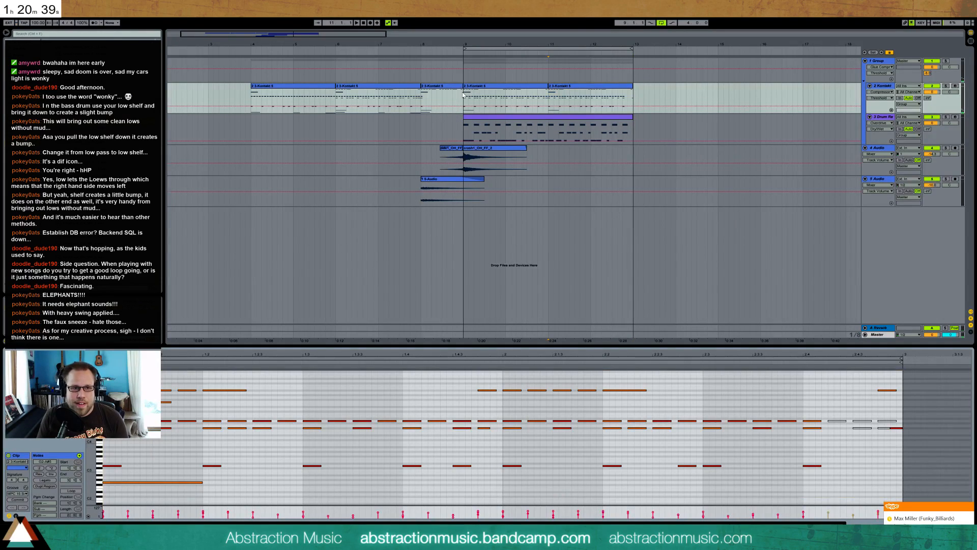
{"action": "left_click", "coordinate": [463, 95]}
{"action": "key", "text": "space"}
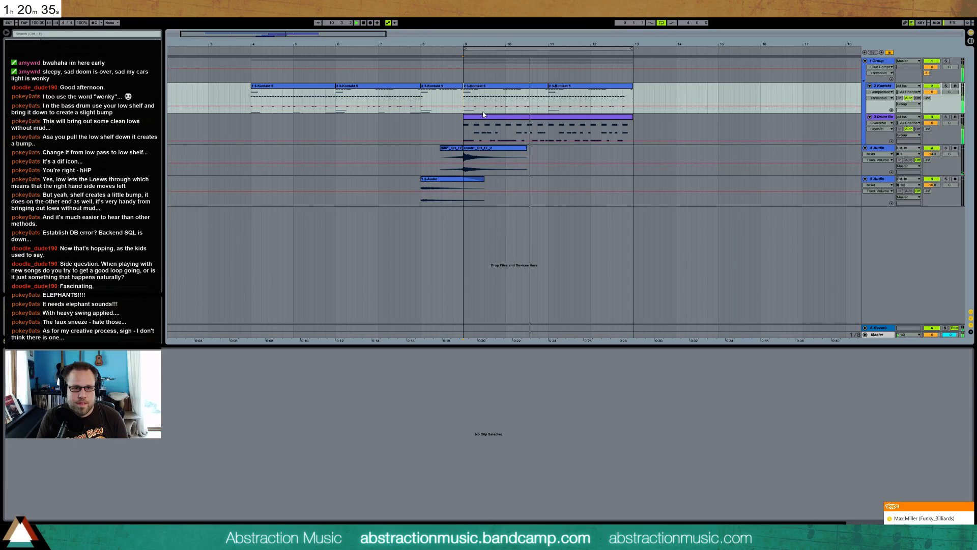
Deactivate the row of short low notes in the Kontakt clip at bar 9 and replay the loop to check it
{"action": "left_click", "coordinate": [509, 92]}
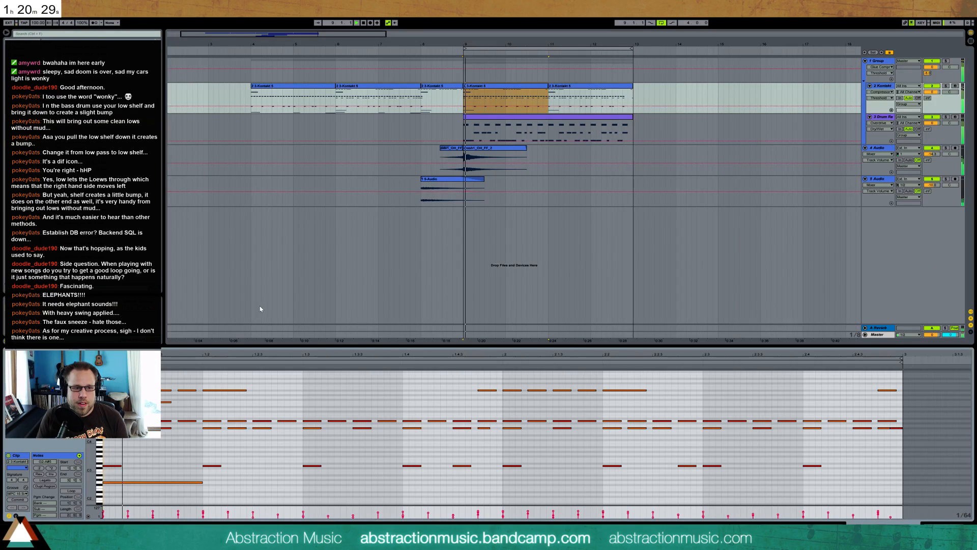
{"action": "left_click_drag", "start_coordinate": [115, 466], "coordinate": [804, 467]}
{"action": "key", "text": "space"}
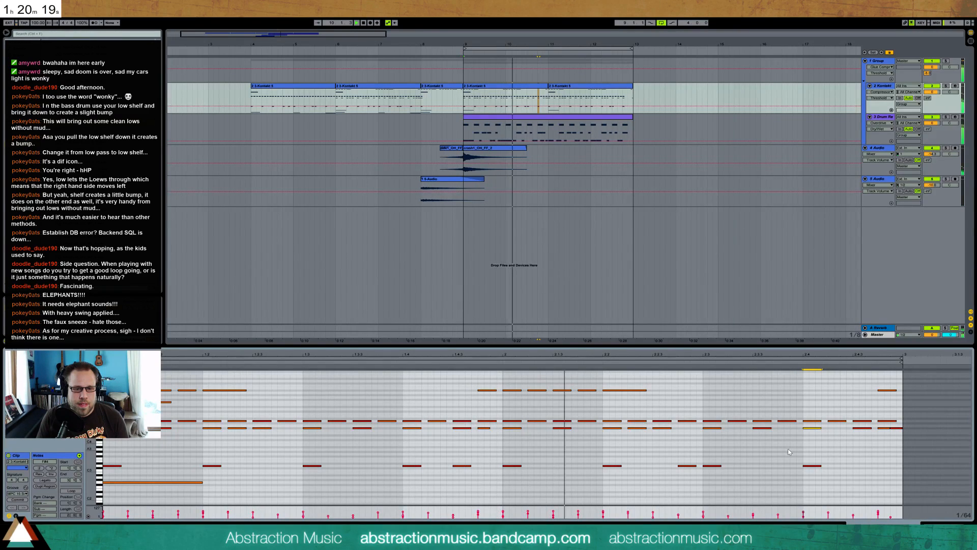
{"action": "key", "text": "space"}
{"action": "left_click_drag", "start_coordinate": [821, 448], "coordinate": [111, 474]}
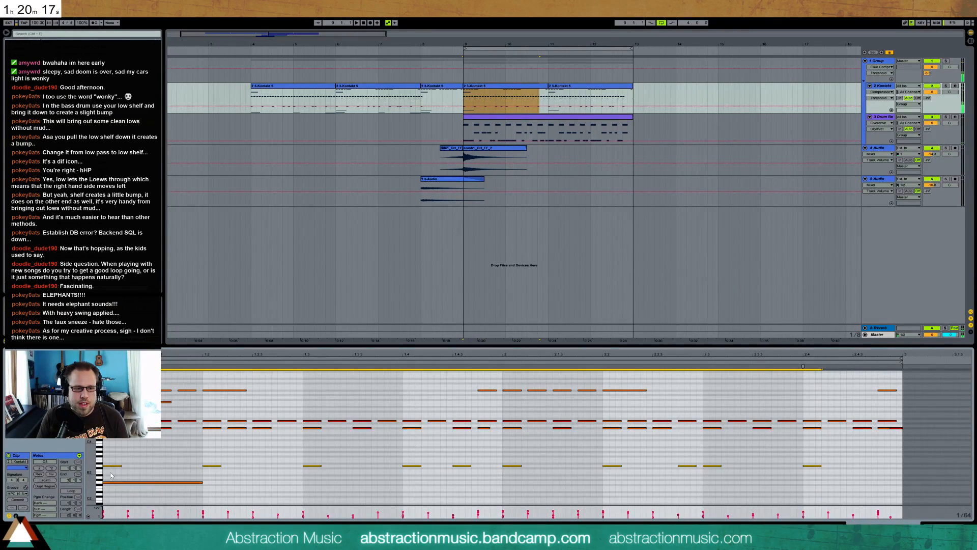
{"action": "key", "text": "space"}
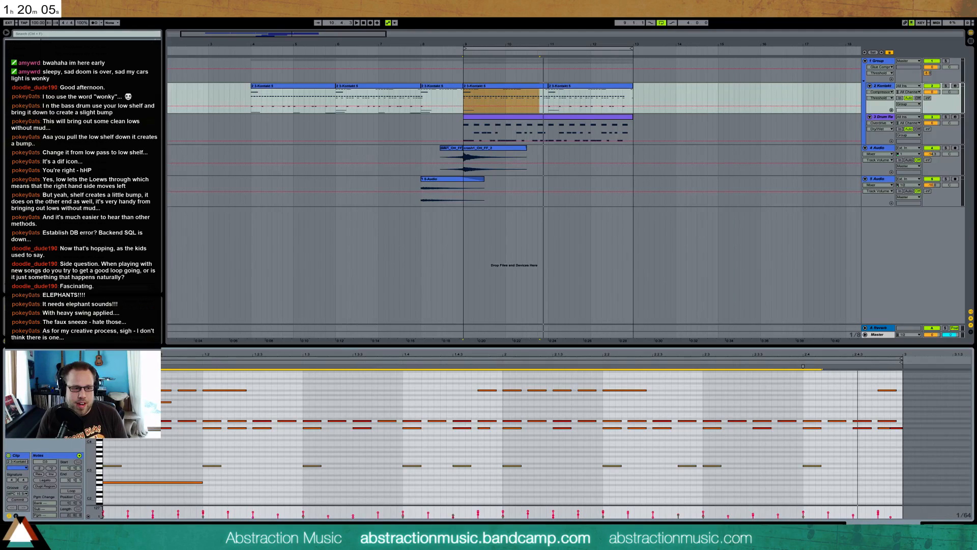
{"action": "key", "text": "space"}
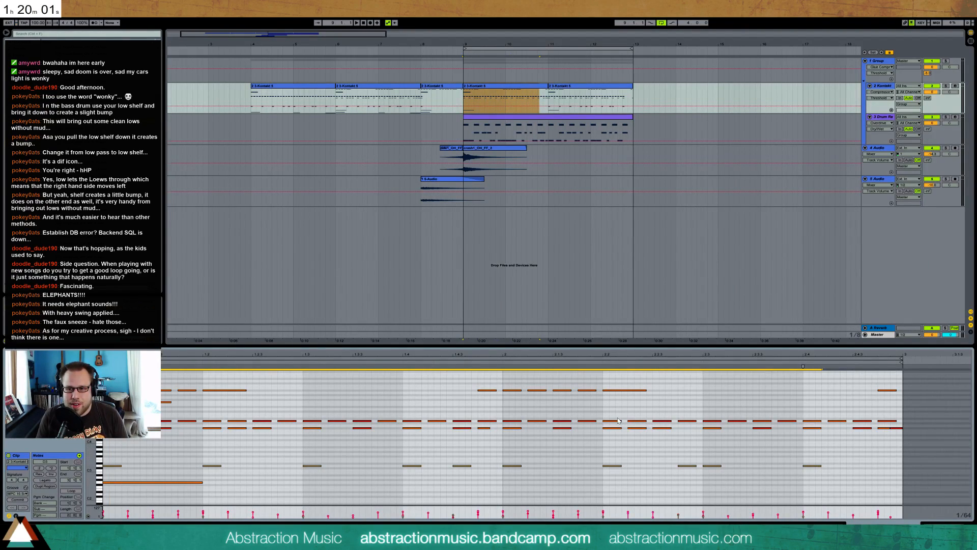
{"action": "key", "text": "space"}
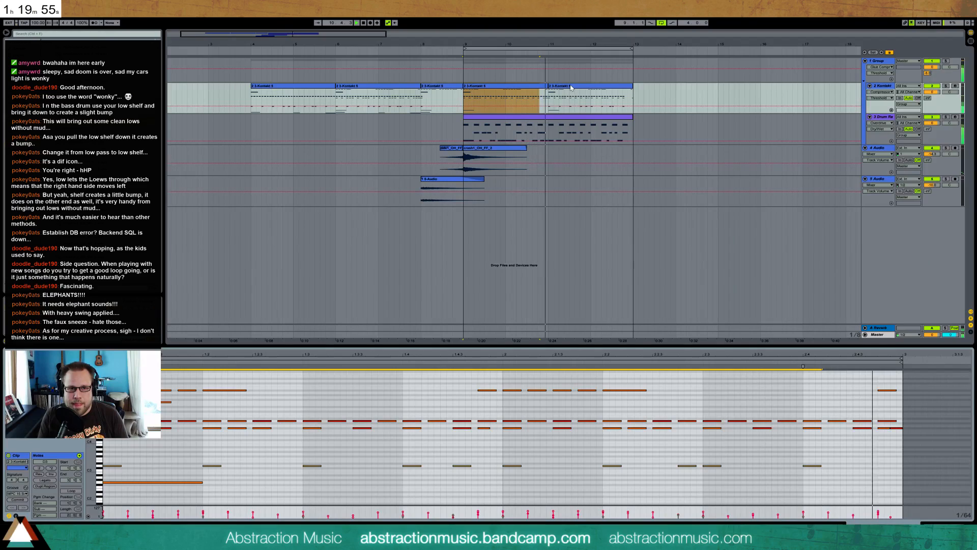
Deactivate the row of short low notes in the Kontakt clip at bar 11
{"action": "left_click_drag", "start_coordinate": [829, 470], "coordinate": [583, 455]}
{"action": "left_click", "coordinate": [392, 479]}
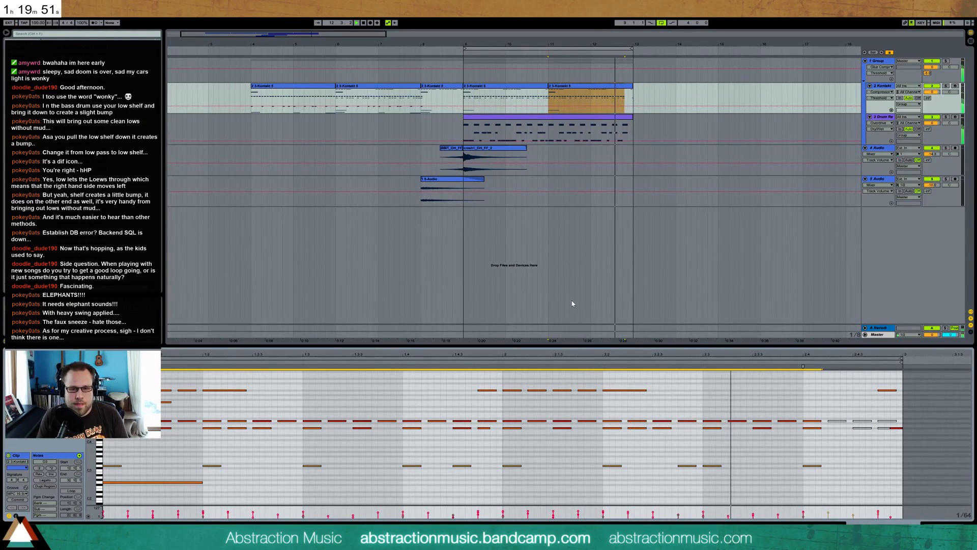
{"action": "left_click", "coordinate": [893, 429]}
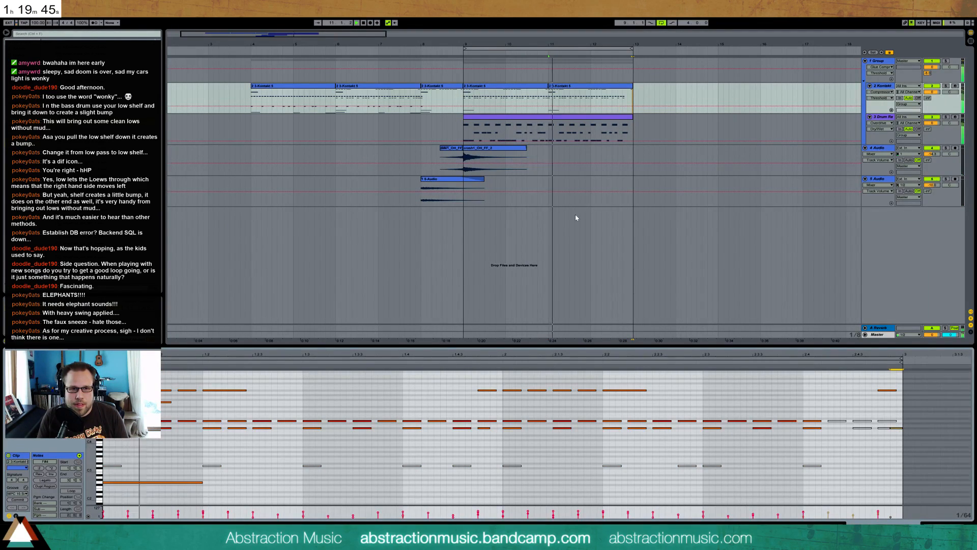
Add the breaking glass field recording from the browser to a new audio track below 5 Audio
{"action": "left_click", "coordinate": [520, 89]}
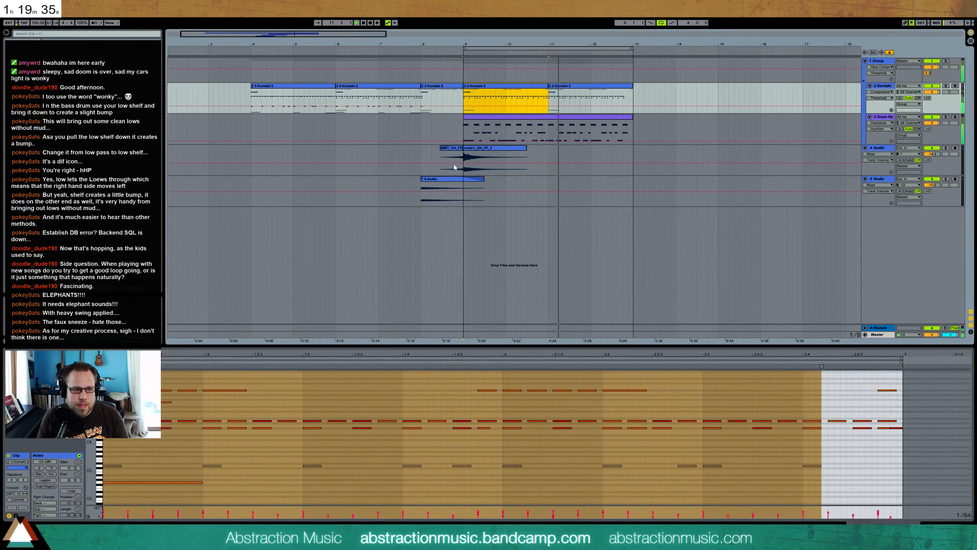
{"action": "left_click", "coordinate": [244, 453]}
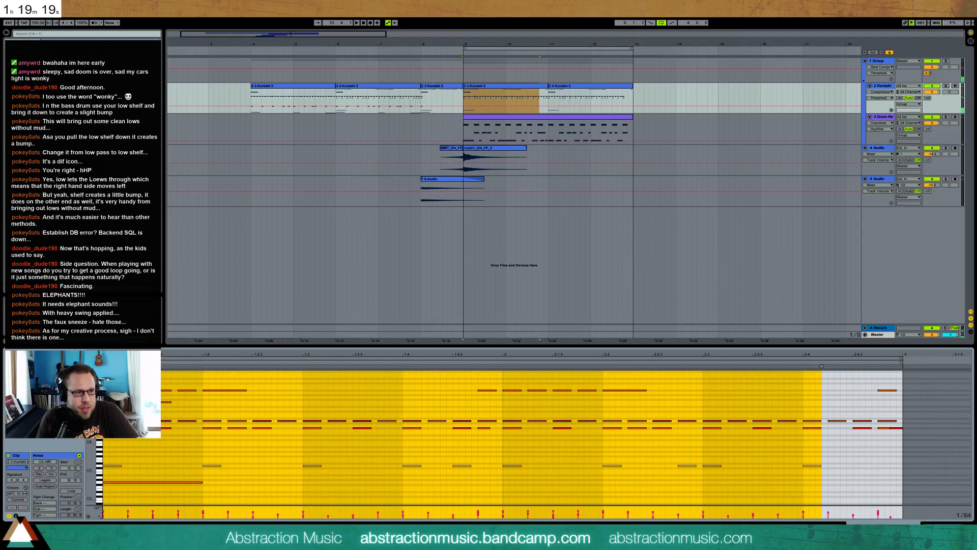
{"action": "left_click", "coordinate": [23, 144]}
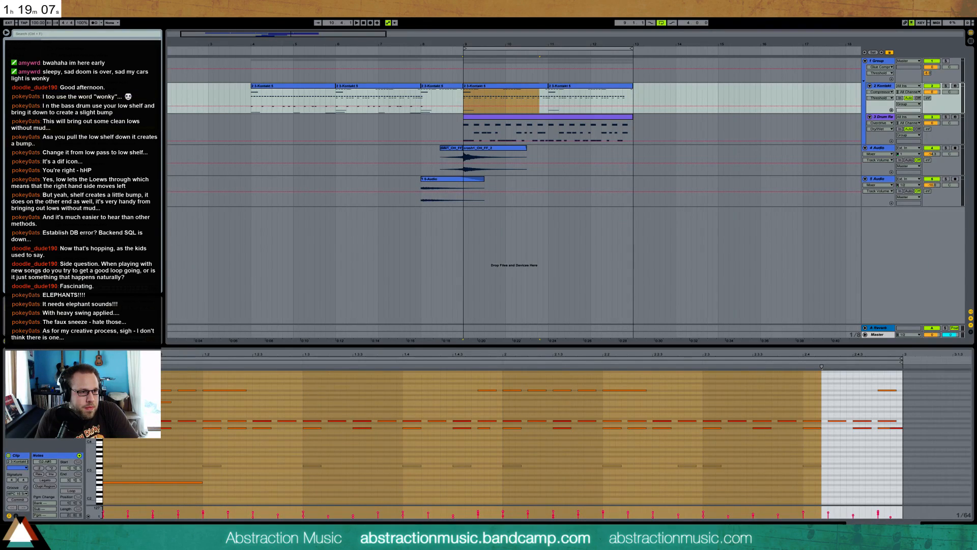
{"action": "left_click_drag", "start_coordinate": [562, 261], "coordinate": [315, 252]}
{"action": "left_click_drag", "start_coordinate": [256, 44], "coordinate": [256, 21]}
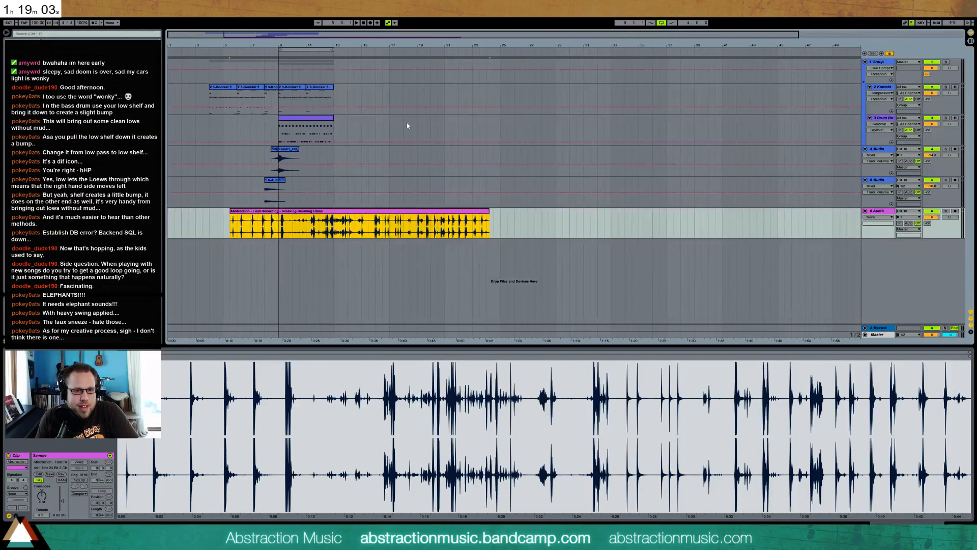
Trim the start of the glass recording to about bar 13, audition it and shorten its end to a brief section
{"action": "left_click_drag", "start_coordinate": [231, 209], "coordinate": [340, 206]}
{"action": "key", "text": "space"}
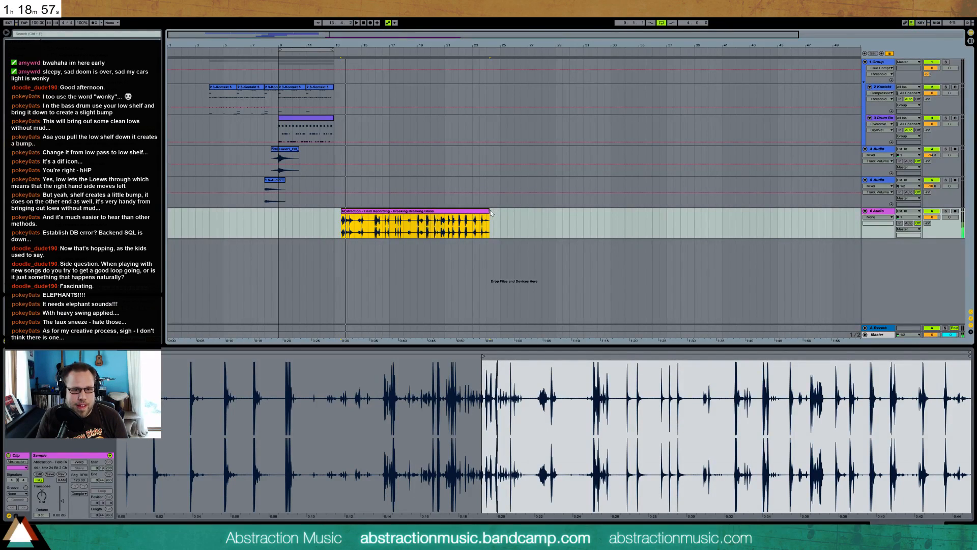
{"action": "left_click_drag", "start_coordinate": [487, 211], "coordinate": [348, 213]}
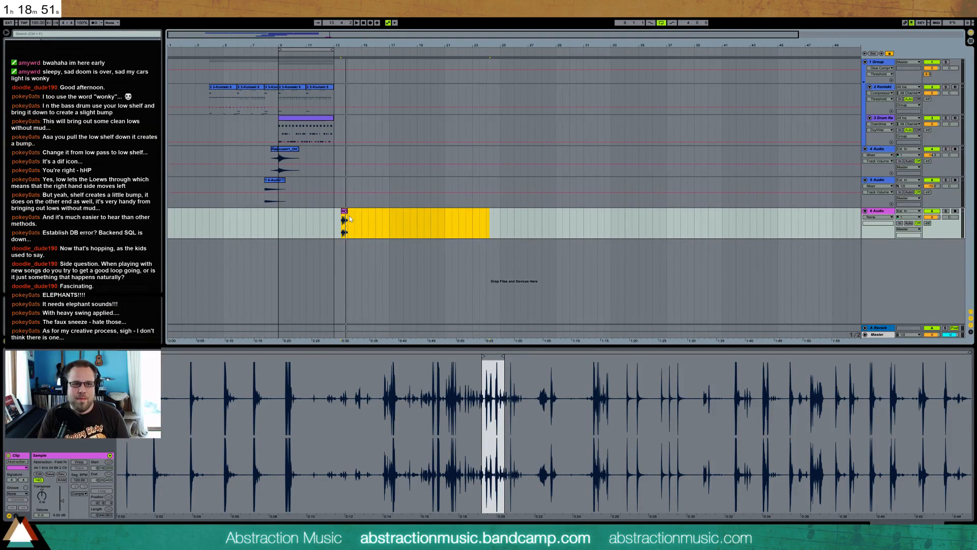
Move the short glass clip back to about bar 10, under the looped section
{"action": "left_click_drag", "start_coordinate": [321, 38], "coordinate": [464, 212]}
{"action": "left_click_drag", "start_coordinate": [569, 213], "coordinate": [221, 213]}
{"action": "left_click_drag", "start_coordinate": [304, 35], "coordinate": [279, 37]}
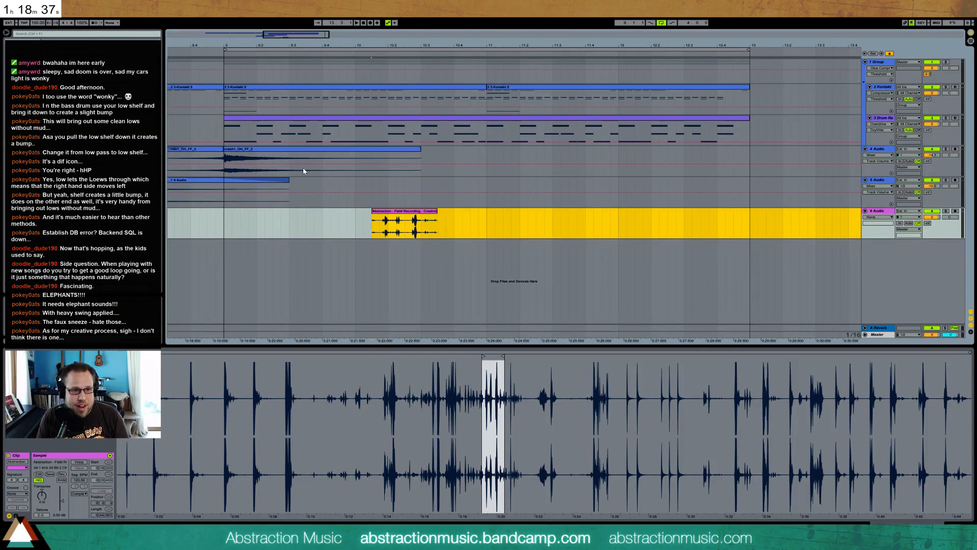
{"action": "mouse_move", "coordinate": [399, 215]}
{"action": "left_mouse_down"}
{"action": "mouse_move", "coordinate": [285, 191]}
{"action": "mouse_move", "coordinate": [283, 219]}
{"action": "mouse_move", "coordinate": [405, 224]}
{"action": "mouse_move", "coordinate": [396, 225]}
{"action": "left_mouse_up"}
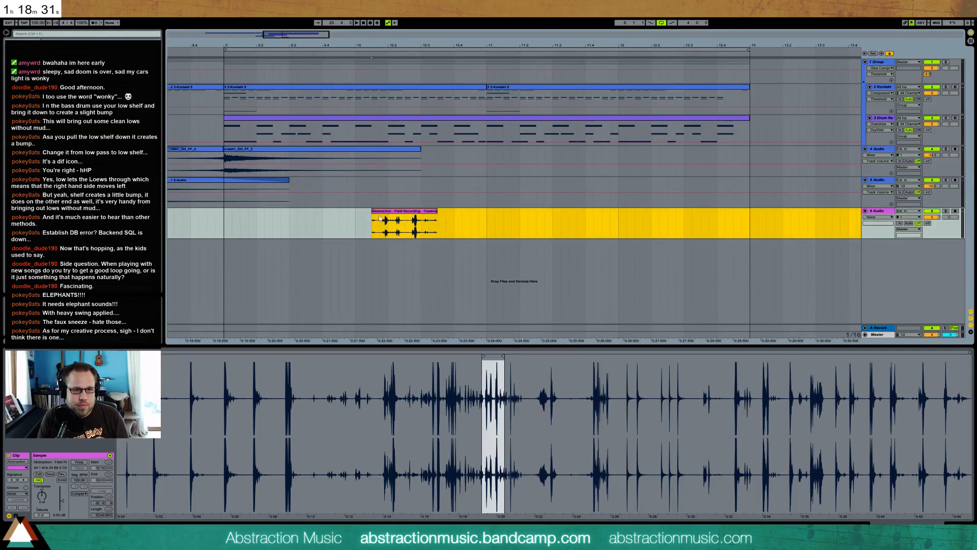
Trim both ends of the glass clip tightly around its hits and place it just before bar 10
{"action": "left_click_drag", "start_coordinate": [296, 35], "coordinate": [288, 56]}
{"action": "left_click_drag", "start_coordinate": [526, 212], "coordinate": [430, 219]}
{"action": "left_click_drag", "start_coordinate": [341, 217], "coordinate": [357, 216]}
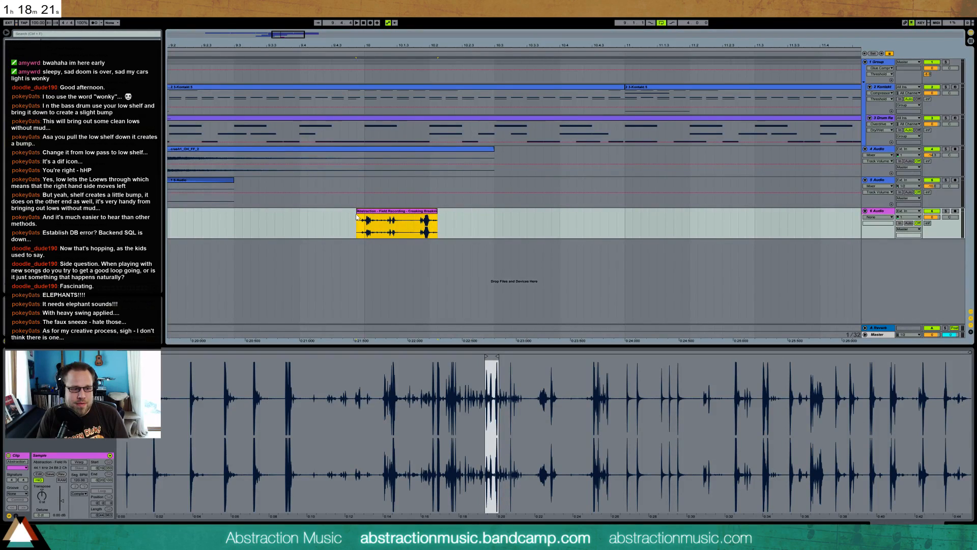
Move the short glass clip to about beat 10.2 and audition it with the loop
{"action": "key", "text": "space"}
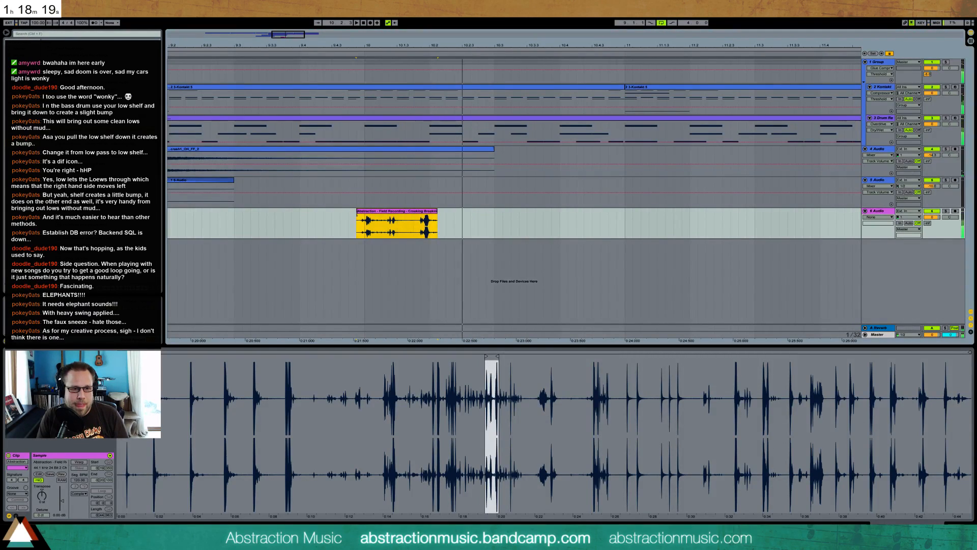
{"action": "mouse_move", "coordinate": [405, 214]}
{"action": "left_mouse_down"}
{"action": "mouse_move", "coordinate": [480, 213]}
{"action": "mouse_move", "coordinate": [470, 211]}
{"action": "left_mouse_up"}
{"action": "left_click", "coordinate": [413, 223]}
{"action": "key", "text": "space"}
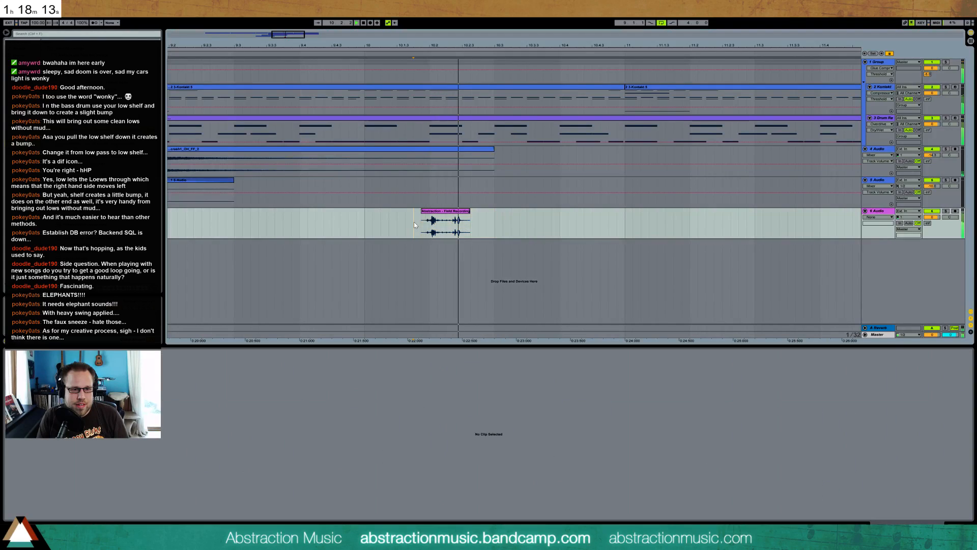
{"action": "key", "text": "space"}
Delete the glass clip together with its 6 Audio track
{"action": "left_click", "coordinate": [449, 216]}
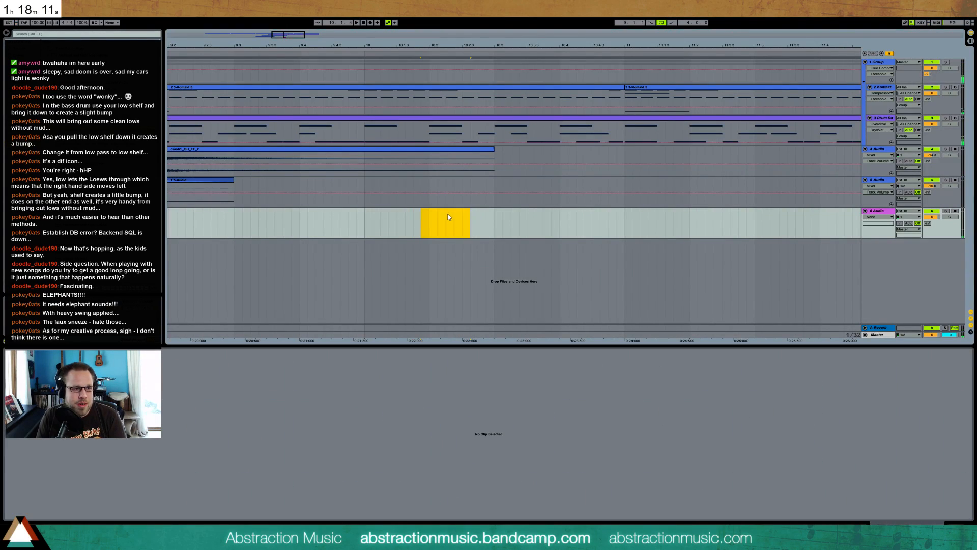
{"action": "left_click", "coordinate": [872, 218]}
{"action": "key", "text": "Delete"}
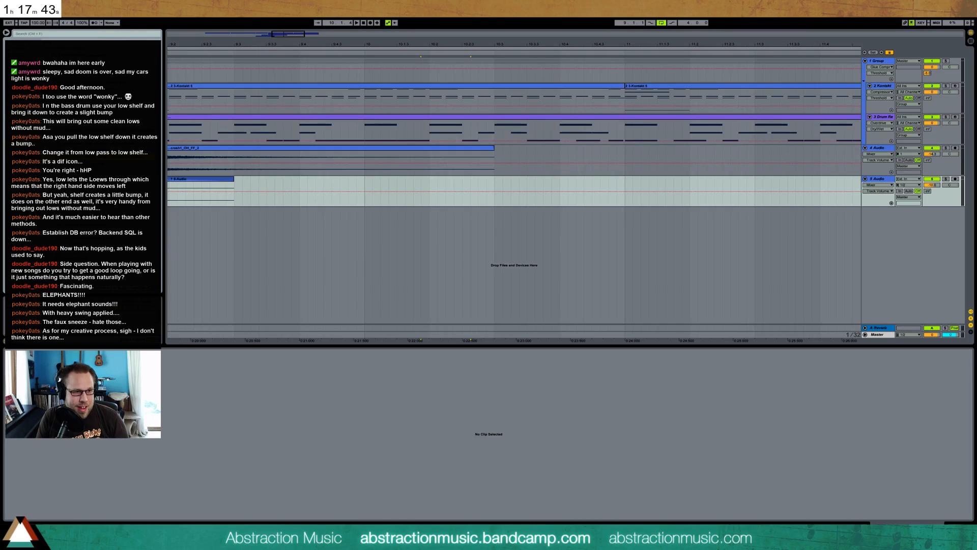
Add the garage sound design recording to a new audio track near bar 10 and cut a short hit from its beginning
{"action": "left_click_drag", "start_coordinate": [503, 231], "coordinate": [383, 231]}
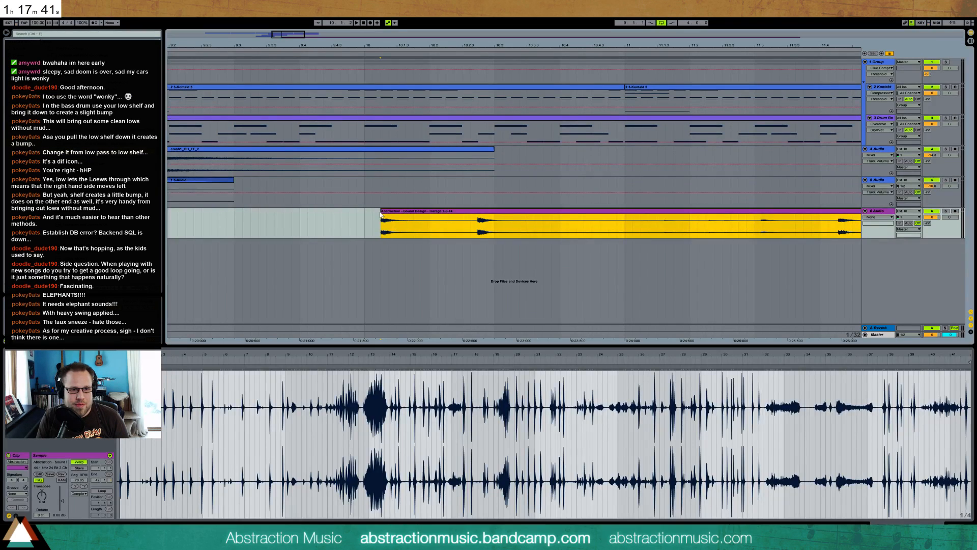
{"action": "left_click_drag", "start_coordinate": [264, 33], "coordinate": [264, 15]}
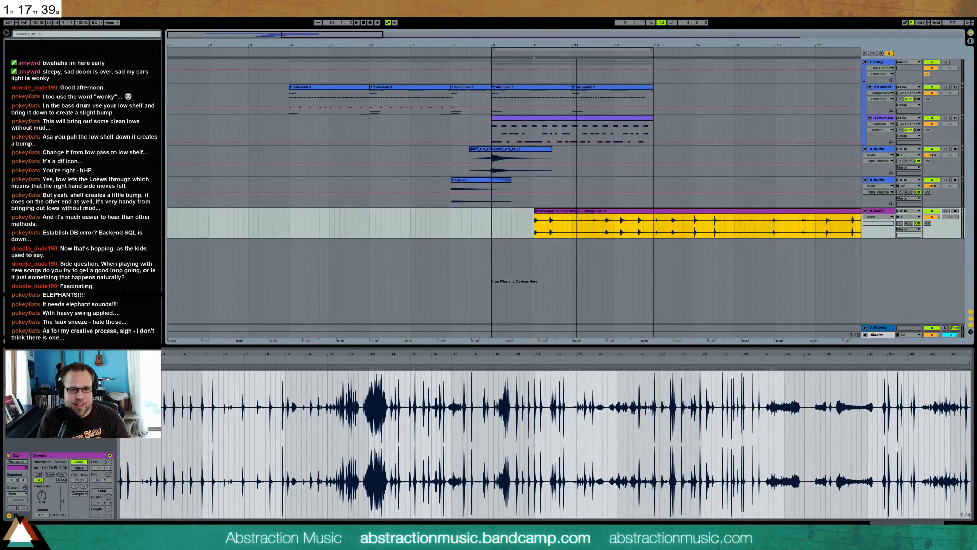
{"action": "left_click_drag", "start_coordinate": [358, 44], "coordinate": [359, 33]}
{"action": "left_click_drag", "start_coordinate": [451, 226], "coordinate": [432, 219]}
{"action": "left_click", "coordinate": [511, 234]}
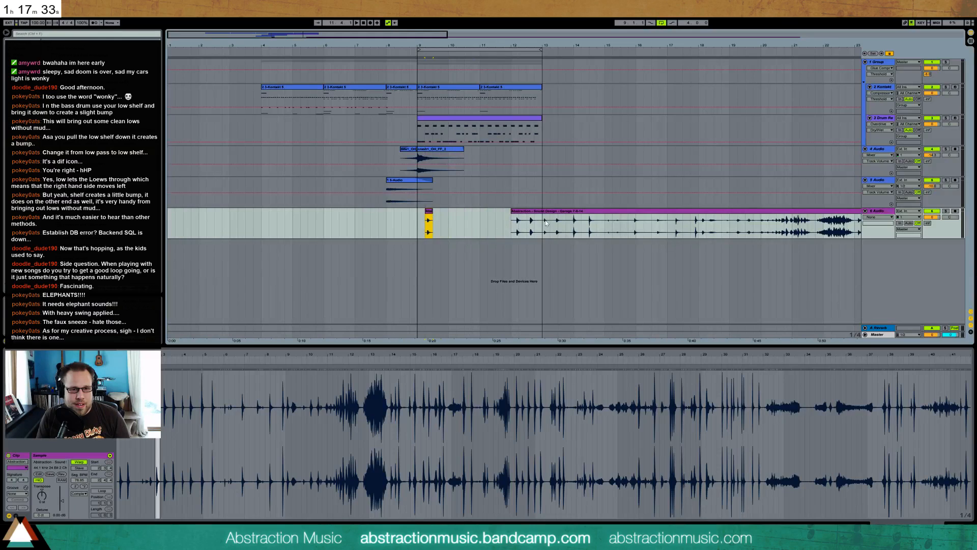
Audition a later part of the garage recording, isolate a second short hit near bar 11 and delete the remaining sections
{"action": "left_click", "coordinate": [784, 227]}
{"action": "key", "text": "space"}
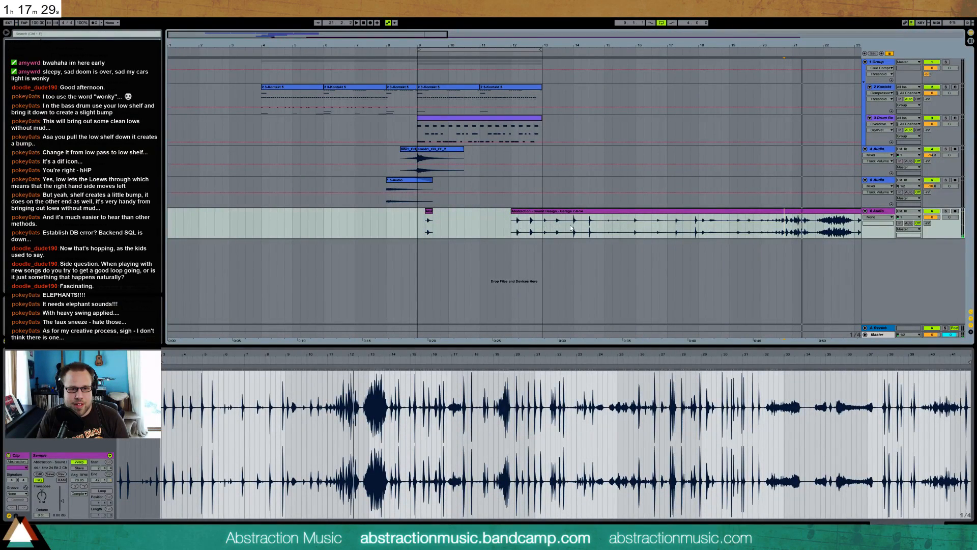
{"action": "left_click_drag", "start_coordinate": [568, 227], "coordinate": [492, 224]}
{"action": "left_click", "coordinate": [540, 211]}
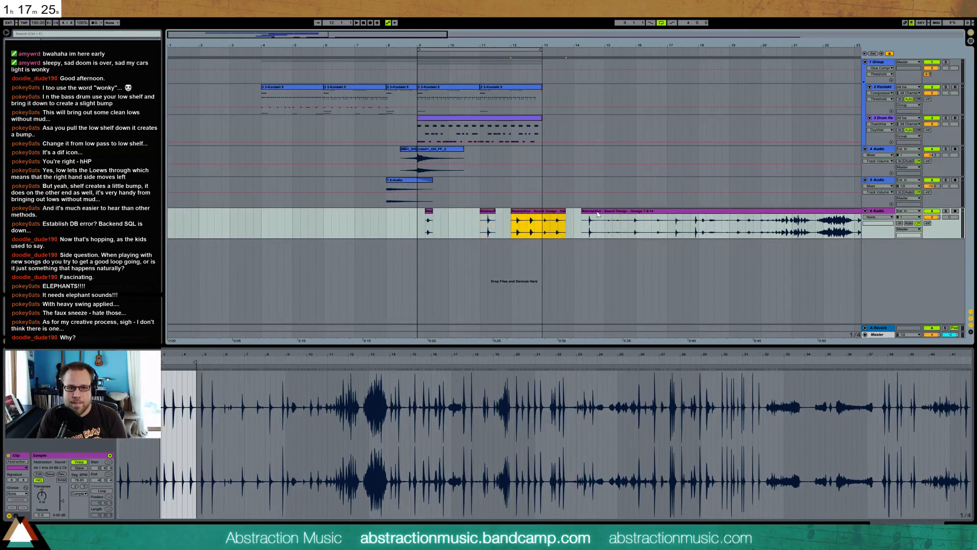
{"action": "key", "text": "Delete"}
{"action": "left_click", "coordinate": [601, 211]}
{"action": "key", "text": "Delete"}
Place the first garage hit at about beat 9.4 and the second at about beat 11.2
{"action": "left_click_drag", "start_coordinate": [295, 38], "coordinate": [289, 88]}
{"action": "left_click_drag", "start_coordinate": [278, 209], "coordinate": [383, 213]}
{"action": "left_click_drag", "start_coordinate": [619, 218], "coordinate": [660, 214]}
Tighten the start of both garage clips so each begins right at its transient
{"action": "left_click_drag", "start_coordinate": [206, 356], "coordinate": [800, 355]}
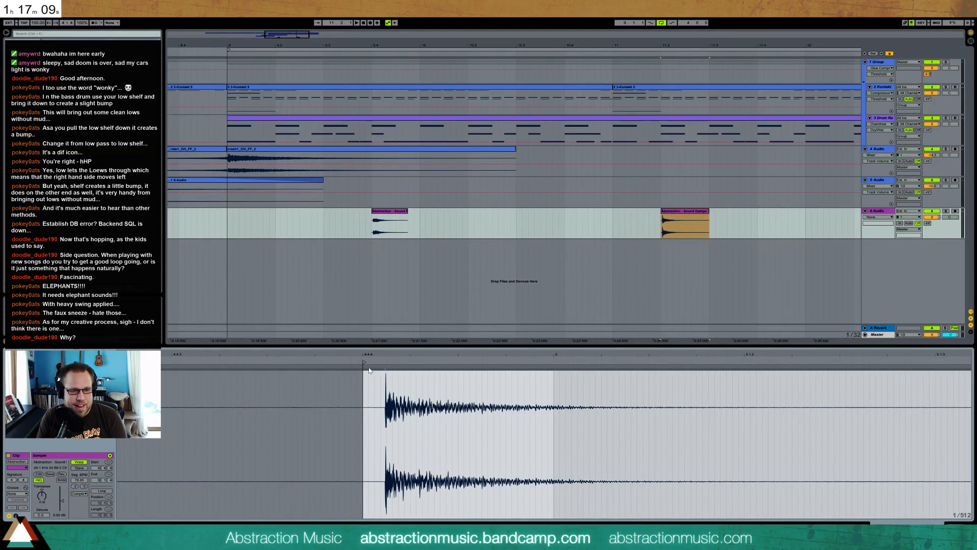
{"action": "left_click_drag", "start_coordinate": [364, 363], "coordinate": [382, 363]}
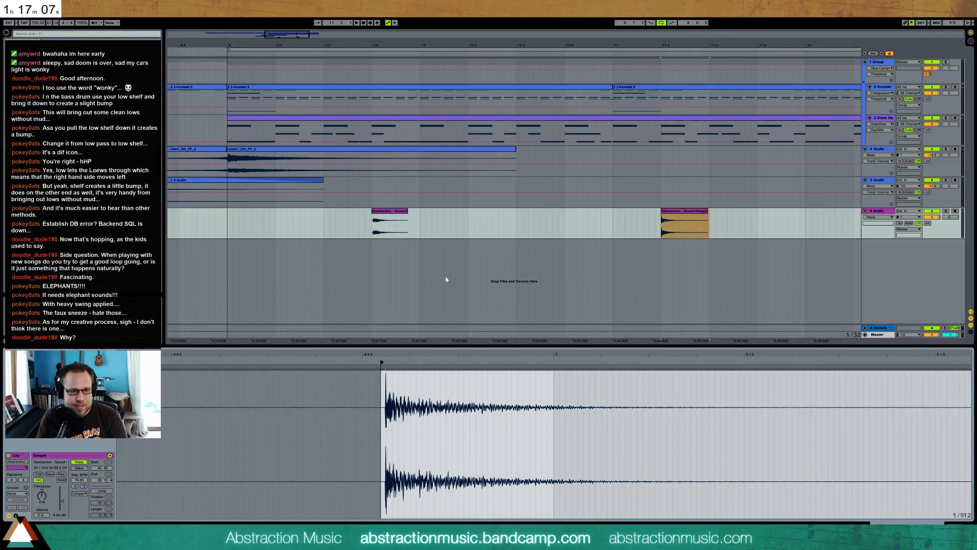
{"action": "left_click", "coordinate": [400, 211]}
{"action": "left_click_drag", "start_coordinate": [158, 356], "coordinate": [465, 371]}
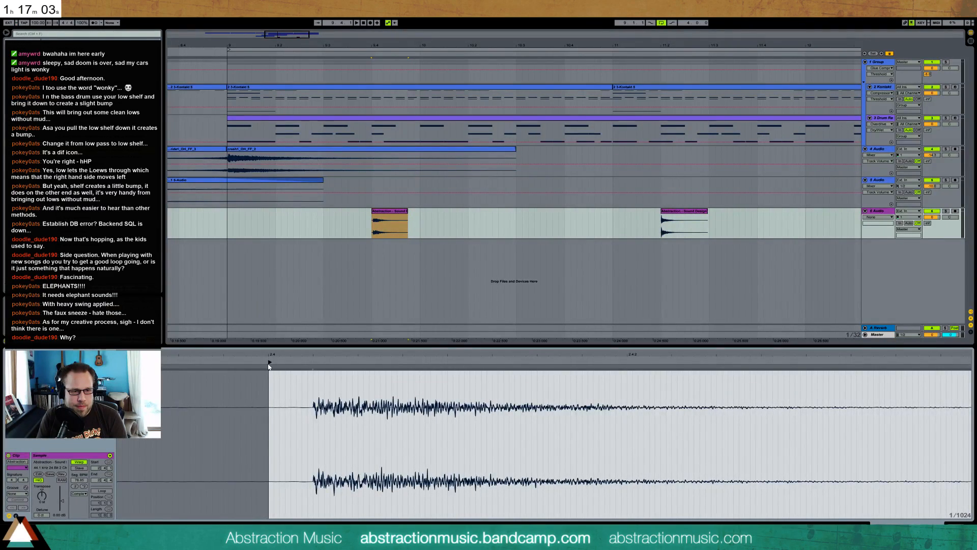
{"action": "left_click_drag", "start_coordinate": [269, 362], "coordinate": [309, 362]}
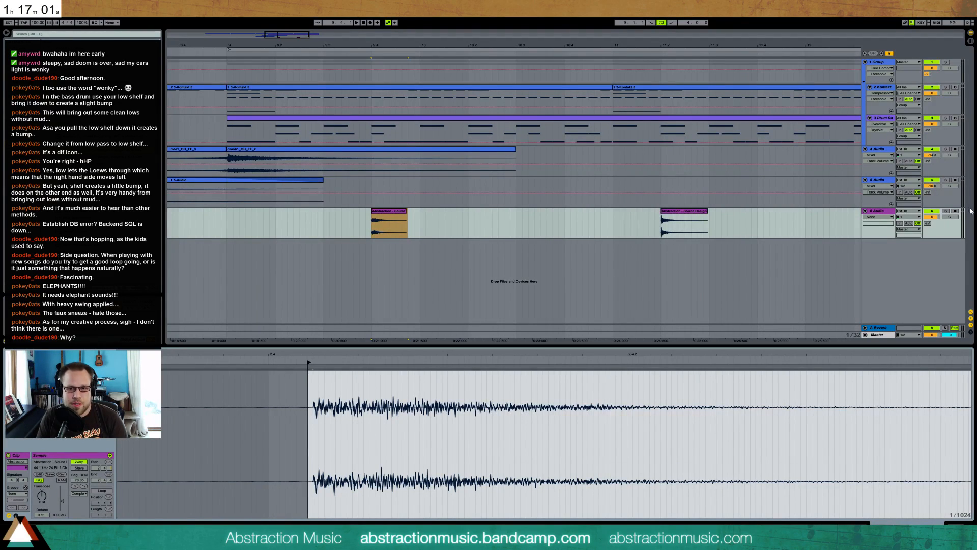
Raise the reverb send on the garage hits' track and audition the hits with the loop
{"action": "left_click_drag", "start_coordinate": [929, 223], "coordinate": [929, 168]}
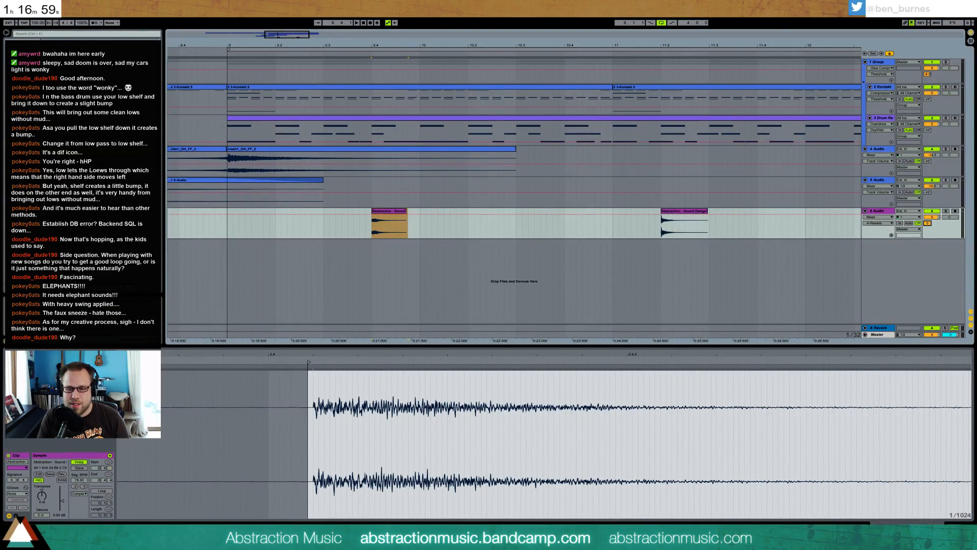
{"action": "left_click", "coordinate": [908, 523]}
{"action": "left_click_drag", "start_coordinate": [299, 34], "coordinate": [329, 20]}
{"action": "key", "text": "space"}
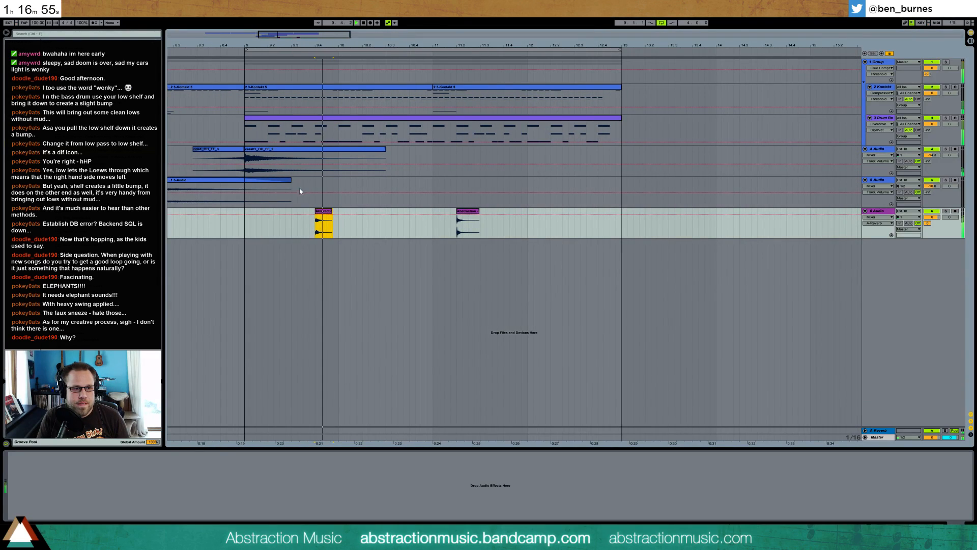
{"action": "key", "text": "space"}
{"action": "left_click", "coordinate": [246, 218]}
{"action": "key", "text": "space"}
{"action": "key", "text": "space"}
{"action": "left_click", "coordinate": [323, 213]}
{"action": "key", "text": "space"}
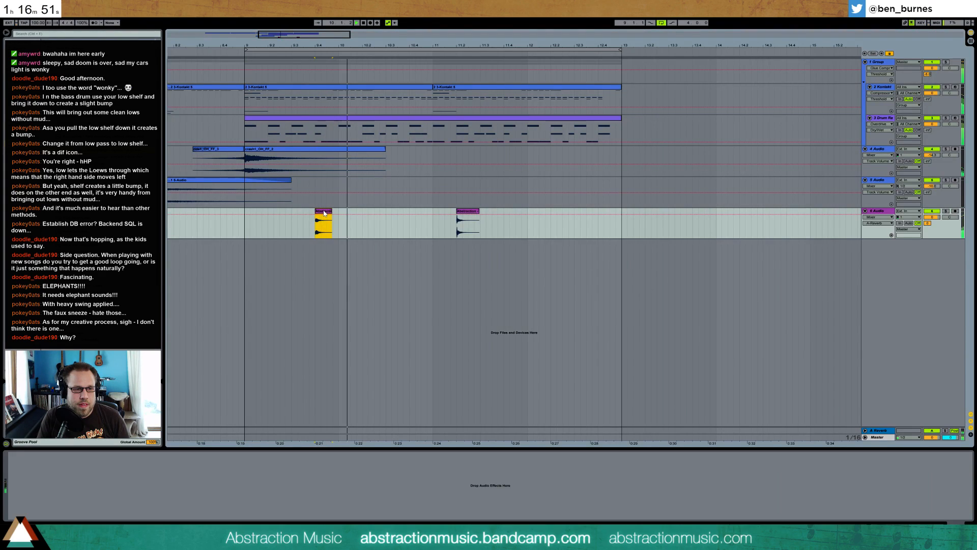
Move the first garage hit to bar 10 and audition the loop from bar 9
{"action": "left_click", "coordinate": [240, 234]}
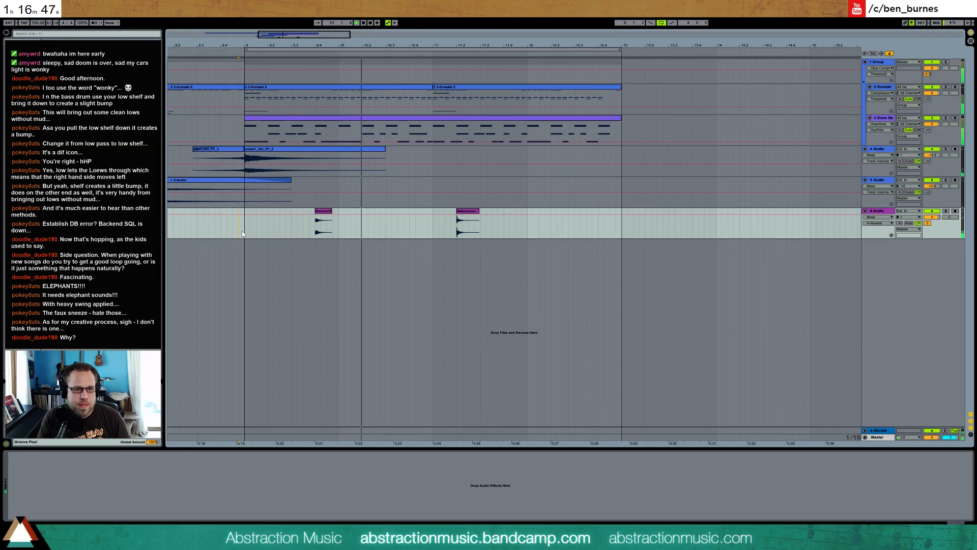
{"action": "key", "text": "space"}
{"action": "left_click_drag", "start_coordinate": [319, 211], "coordinate": [342, 211]}
{"action": "key", "text": "space"}
{"action": "left_click", "coordinate": [245, 225]}
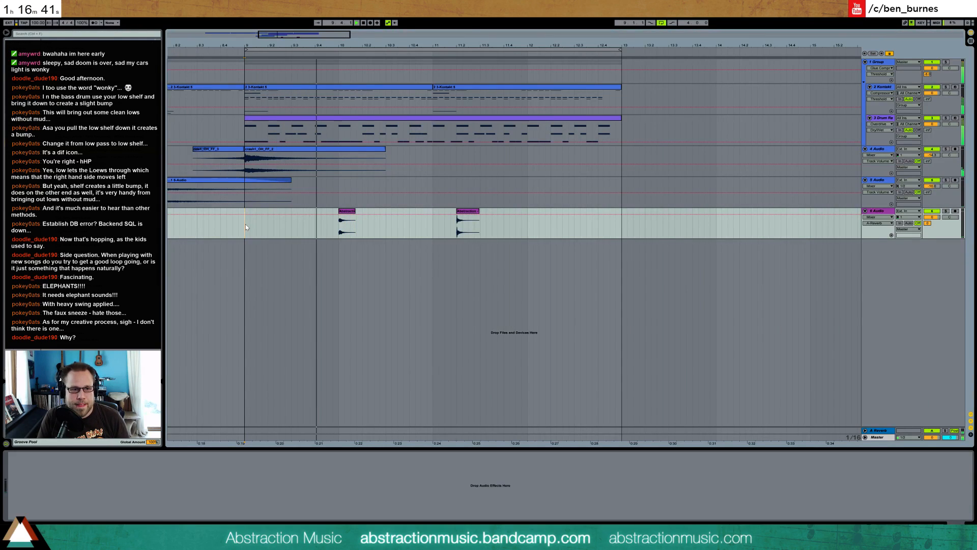
{"action": "key", "text": "space"}
Delete both garage hits and their 6 Audio track
{"action": "left_click", "coordinate": [348, 211]}
{"action": "key", "text": "Delete"}
{"action": "left_click", "coordinate": [474, 213]}
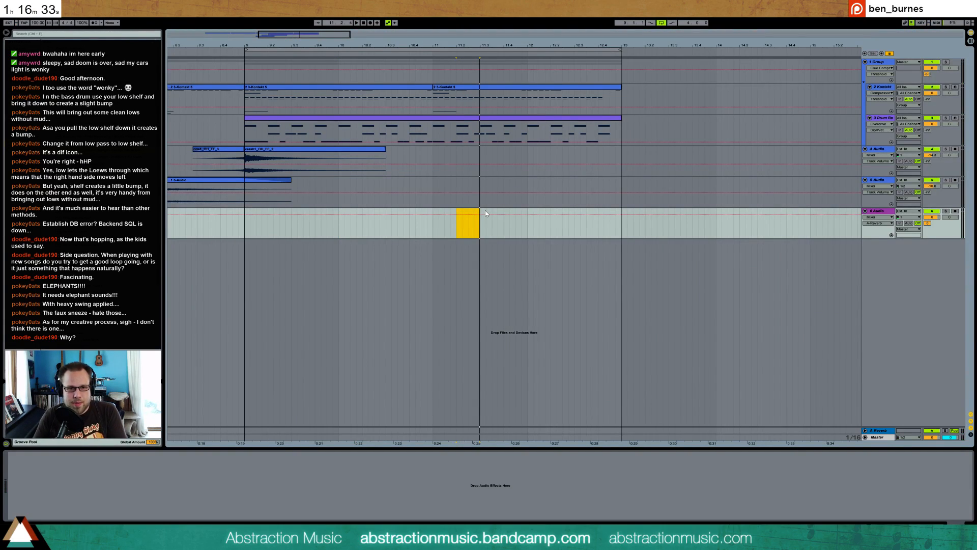
{"action": "left_click", "coordinate": [883, 213]}
{"action": "key", "text": "Delete"}
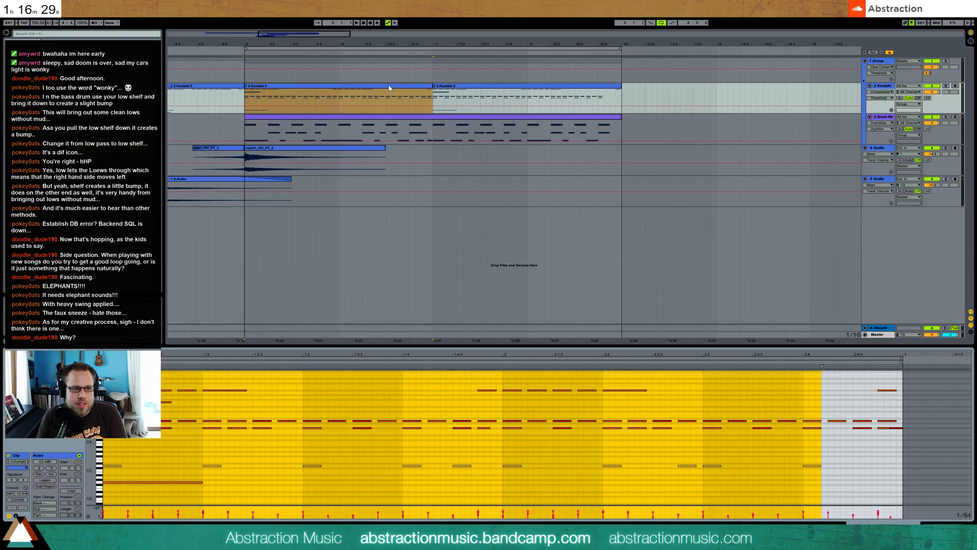
Open the Kontakt clip at bar 9, arm its track and add a short note near position 2.4.3 below the repeating chords
{"action": "double_click", "coordinate": [391, 102]}
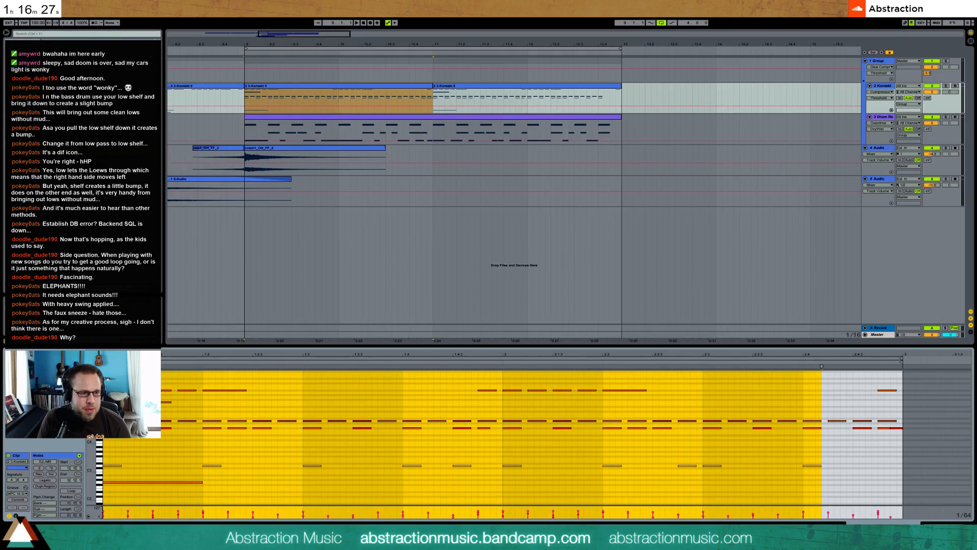
{"action": "scroll", "coordinate": [509, 437], "scroll_direction": "up", "scroll_amount": 3}
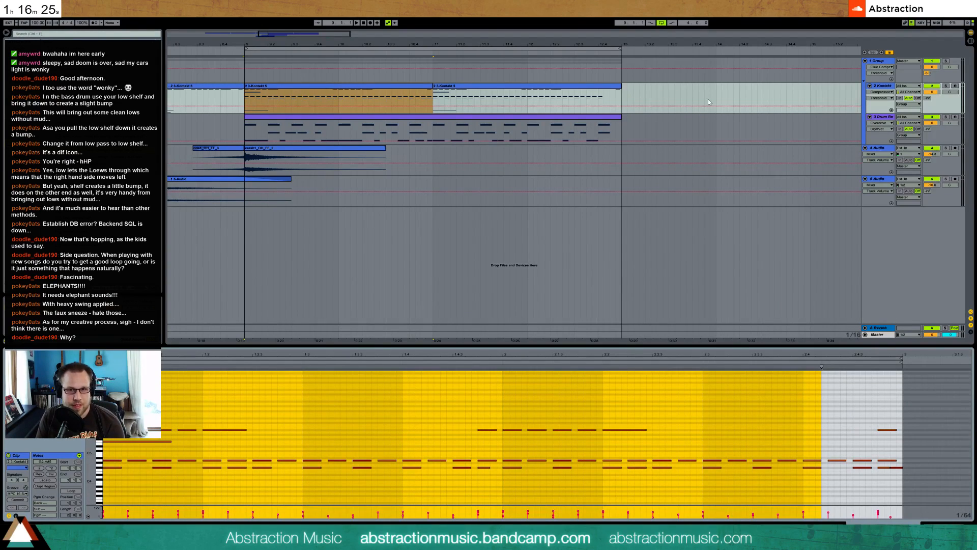
{"action": "left_click", "coordinate": [957, 87]}
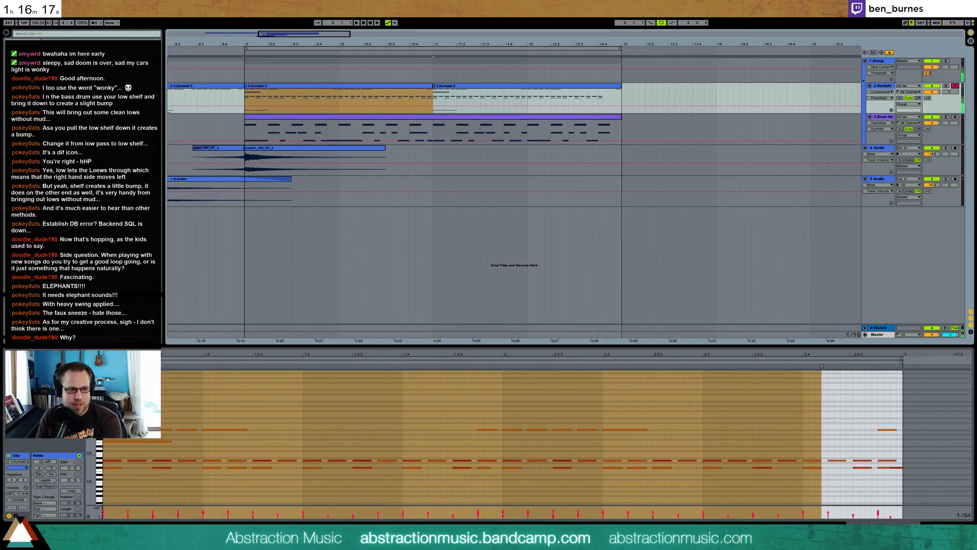
{"action": "left_click_drag", "start_coordinate": [92, 474], "coordinate": [85, 421]}
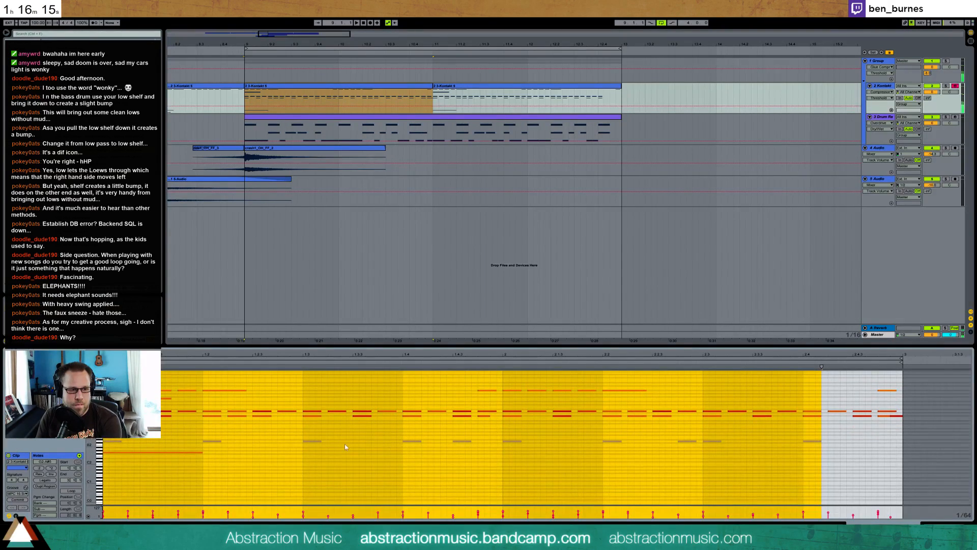
{"action": "left_click", "coordinate": [464, 425]}
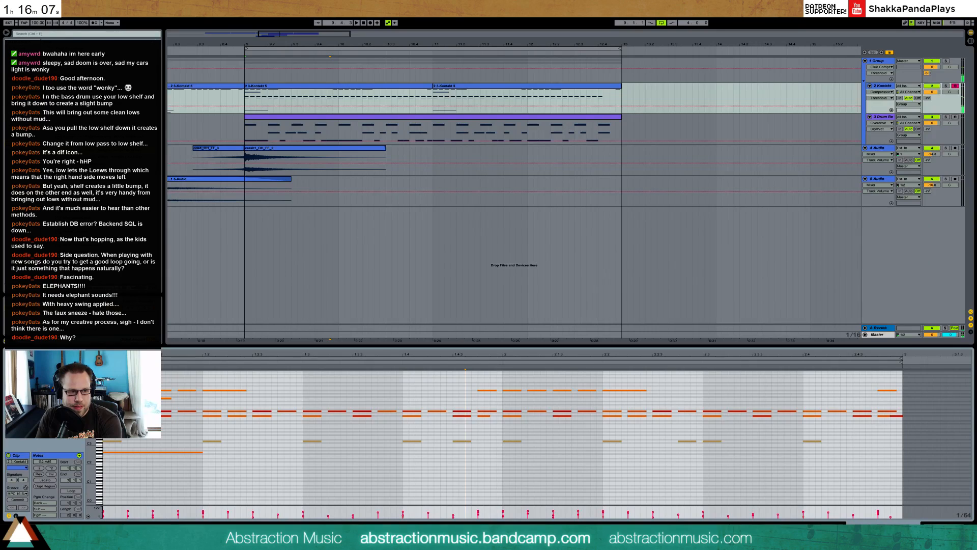
{"action": "left_click_drag", "start_coordinate": [90, 431], "coordinate": [123, 432]}
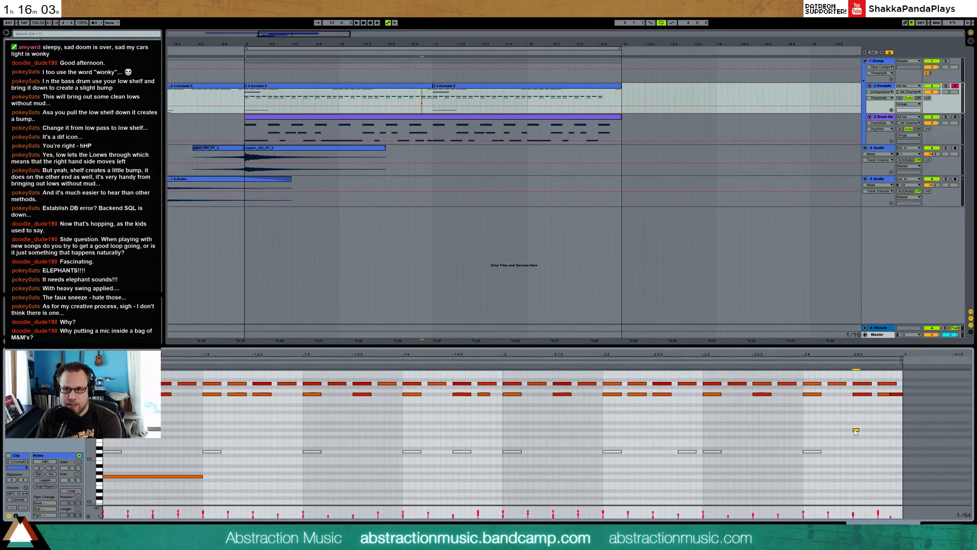
Duplicate the short Kontakt note repeatedly into a fast roll and lengthen its last note toward the clip's end
{"action": "left_click_drag", "start_coordinate": [856, 423], "coordinate": [858, 436]}
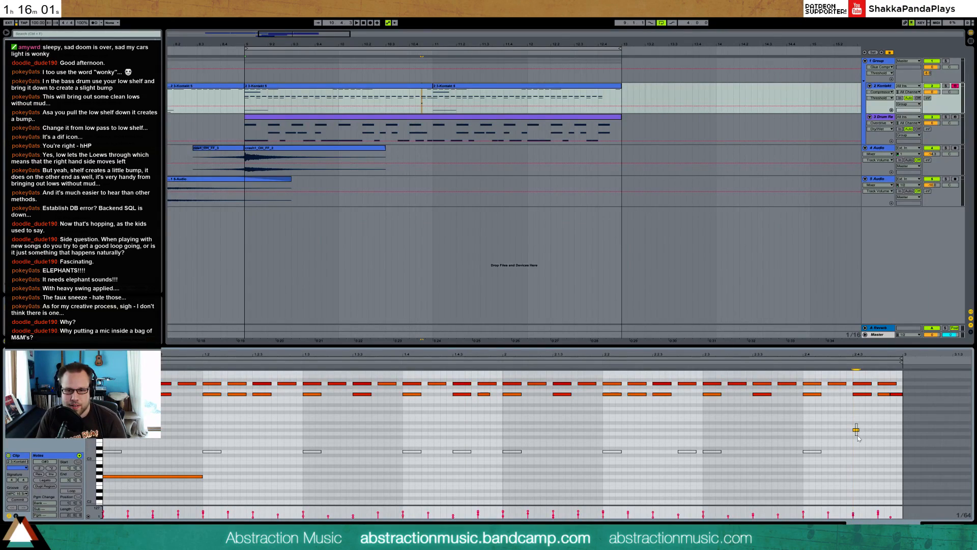
{"action": "key", "text": "ctrl+d"}
{"action": "key", "text": "ctrl+d"}
{"action": "key", "text": "ctrl+d"}
{"action": "key", "text": "ctrl+d"}
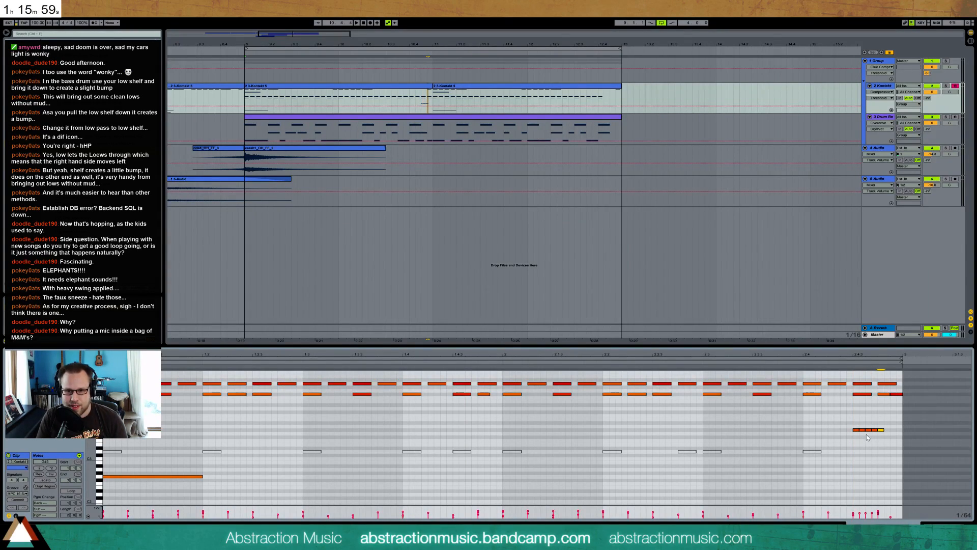
{"action": "mouse_move", "coordinate": [884, 430]}
{"action": "left_mouse_down"}
{"action": "mouse_move", "coordinate": [897, 430]}
{"action": "mouse_move", "coordinate": [855, 421]}
{"action": "mouse_move", "coordinate": [888, 437]}
{"action": "left_mouse_up"}
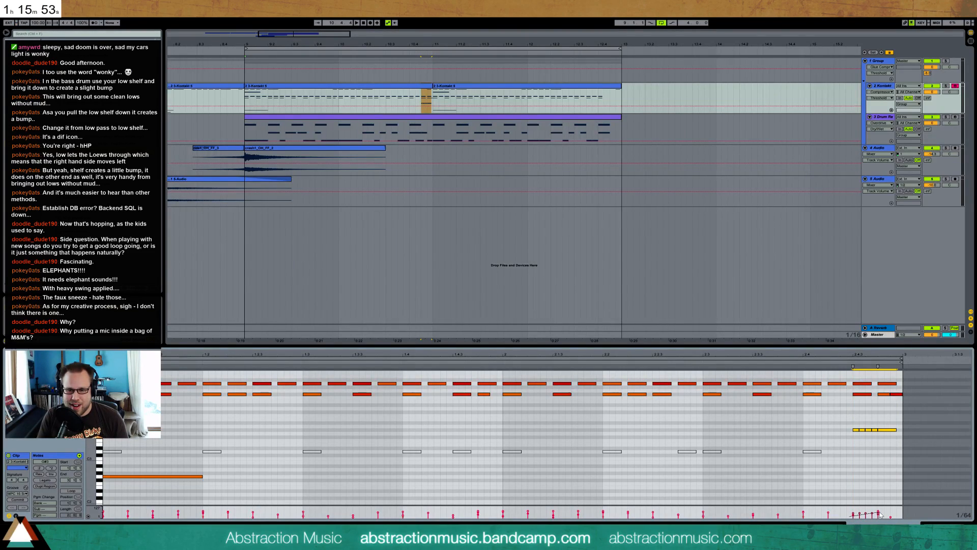
Ramp the roll's note velocities upward and audition the Kontakt part with the drums
{"action": "left_click_drag", "start_coordinate": [880, 512], "coordinate": [880, 512]}
{"action": "left_click", "coordinate": [838, 418]}
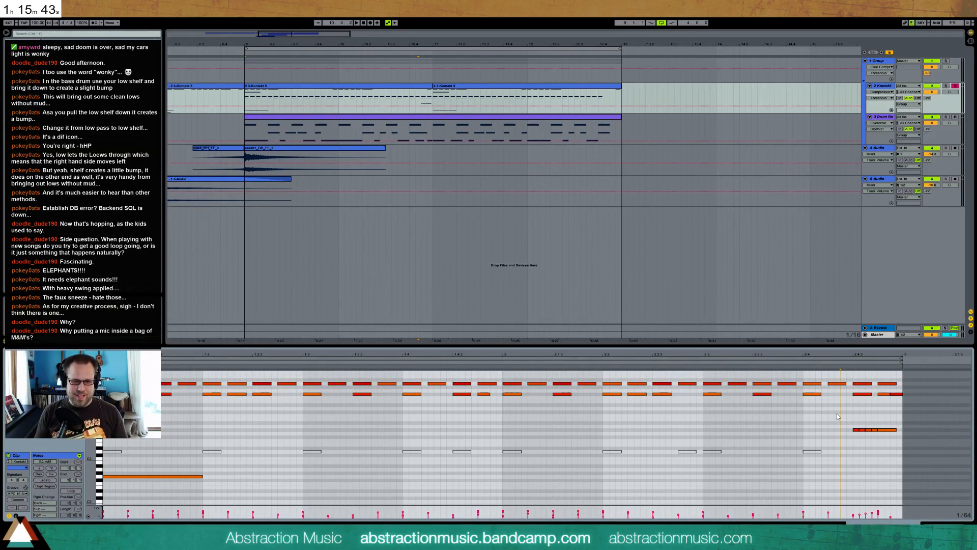
{"action": "key", "text": "space"}
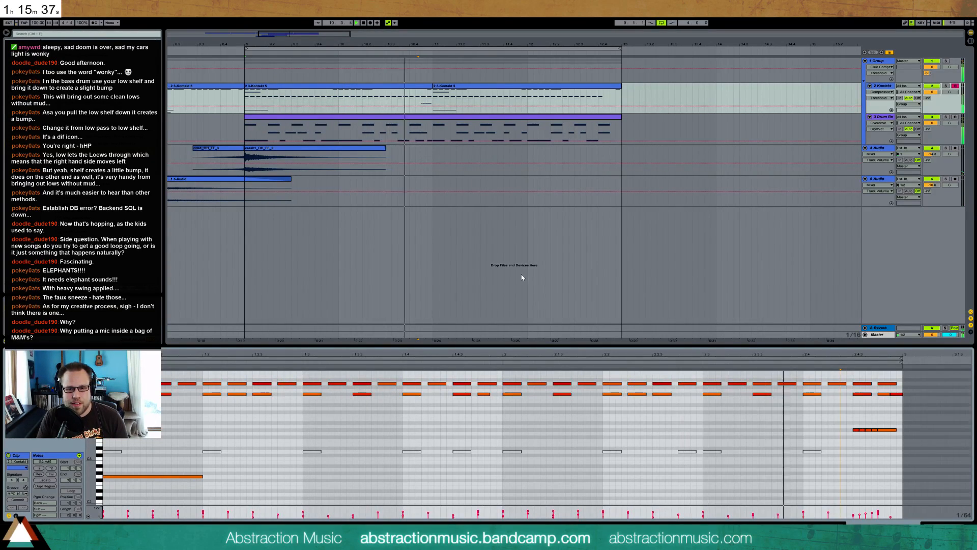
{"action": "key", "text": "space"}
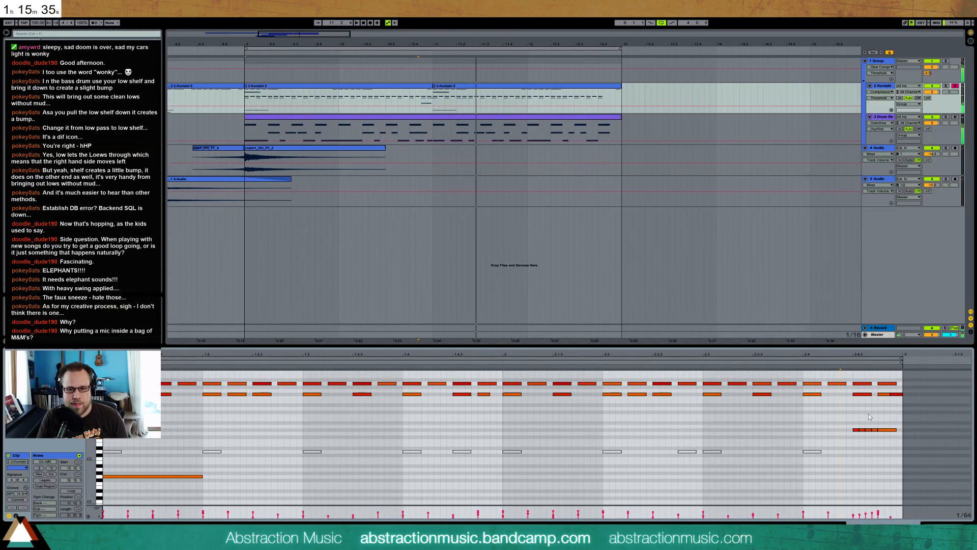
In the drum clip, deactivate the last snare note before the clip's bar 3 and add a short kick right after it
{"action": "left_click", "coordinate": [421, 119]}
{"action": "double_click", "coordinate": [422, 119]}
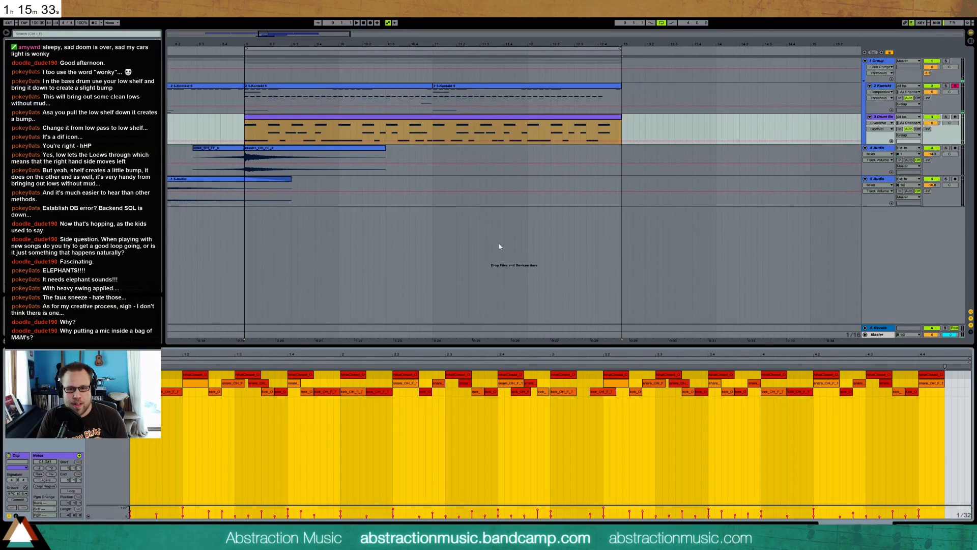
{"action": "left_click", "coordinate": [581, 427]}
{"action": "left_click", "coordinate": [531, 384]}
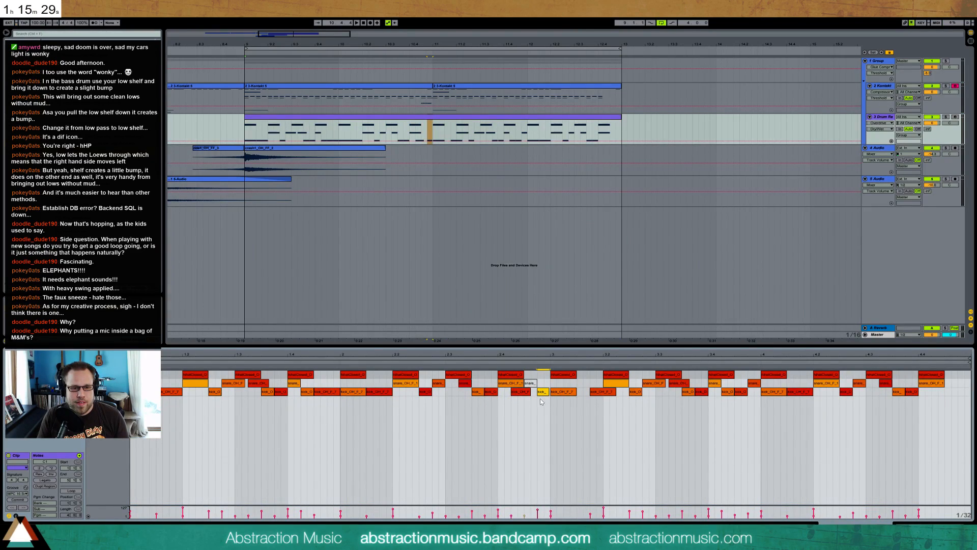
{"action": "left_click", "coordinate": [540, 392]}
{"action": "left_click_drag", "start_coordinate": [541, 393], "coordinate": [540, 428]}
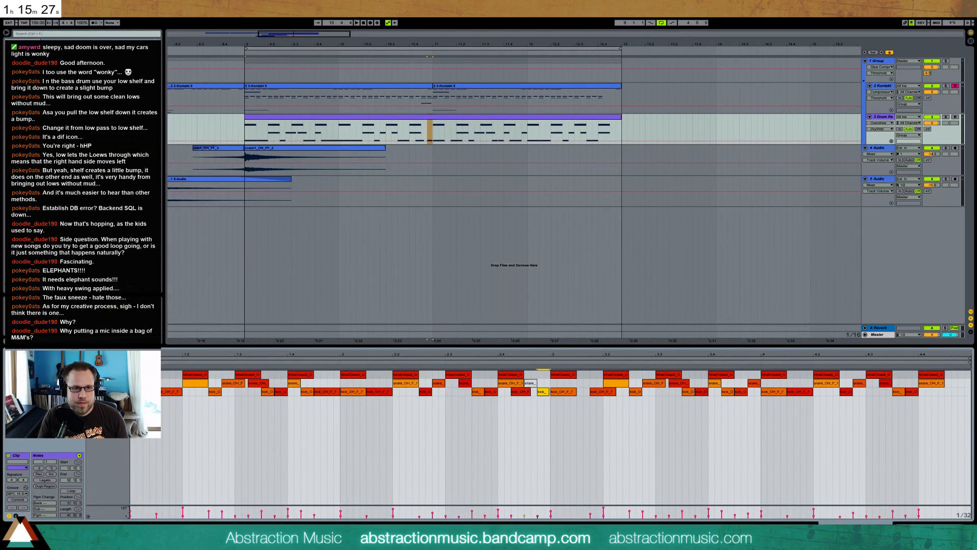
Transpose the roll at the end of the bar 9 Kontakt clip down two semitones and audition it with the drums
{"action": "left_click", "coordinate": [336, 51]}
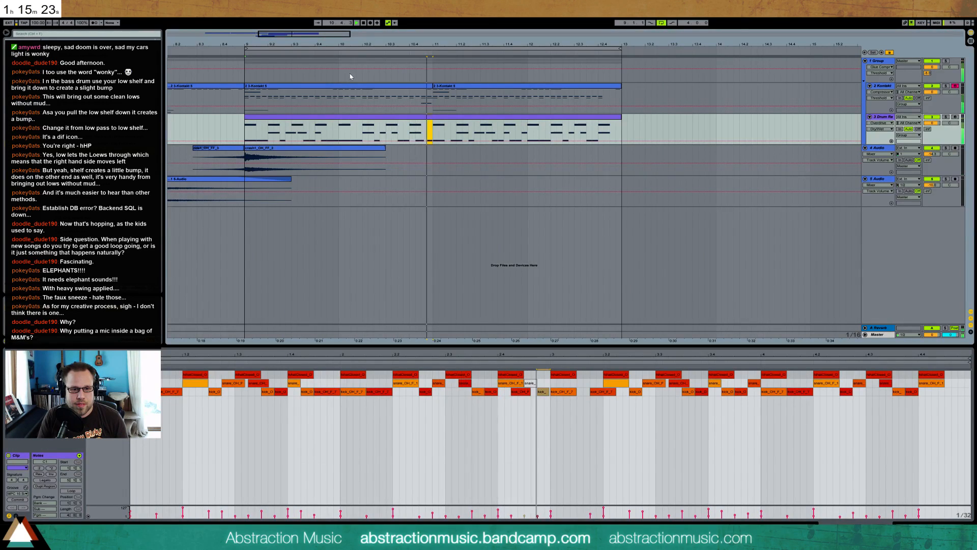
{"action": "left_click", "coordinate": [422, 87]}
{"action": "key", "text": "space"}
{"action": "left_click", "coordinate": [841, 420]}
{"action": "left_click_drag", "start_coordinate": [865, 436], "coordinate": [897, 450]}
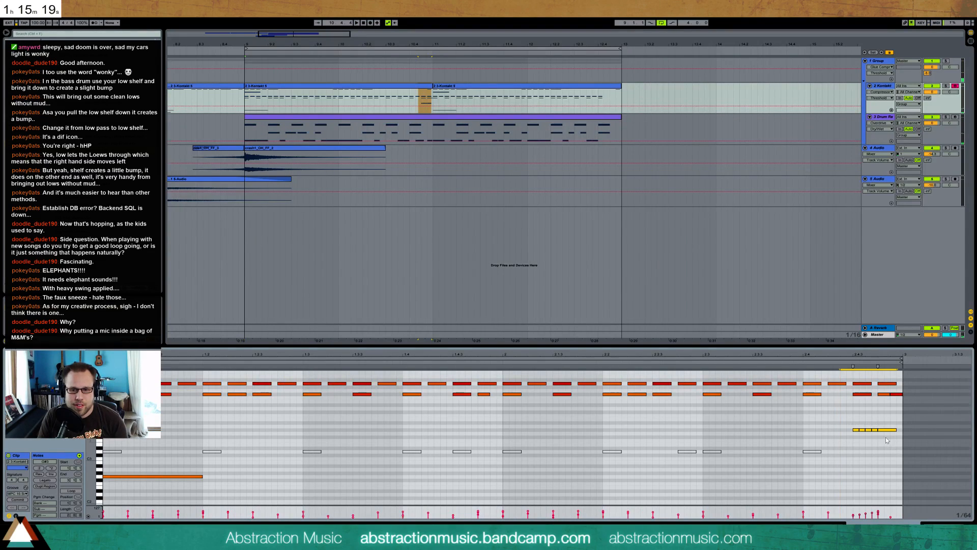
{"action": "key", "text": "Down"}
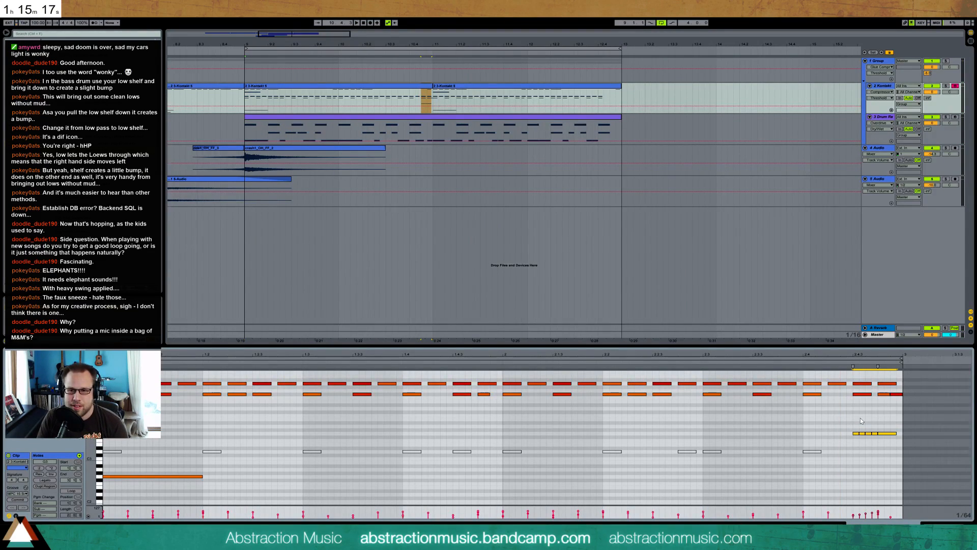
{"action": "key", "text": "Down"}
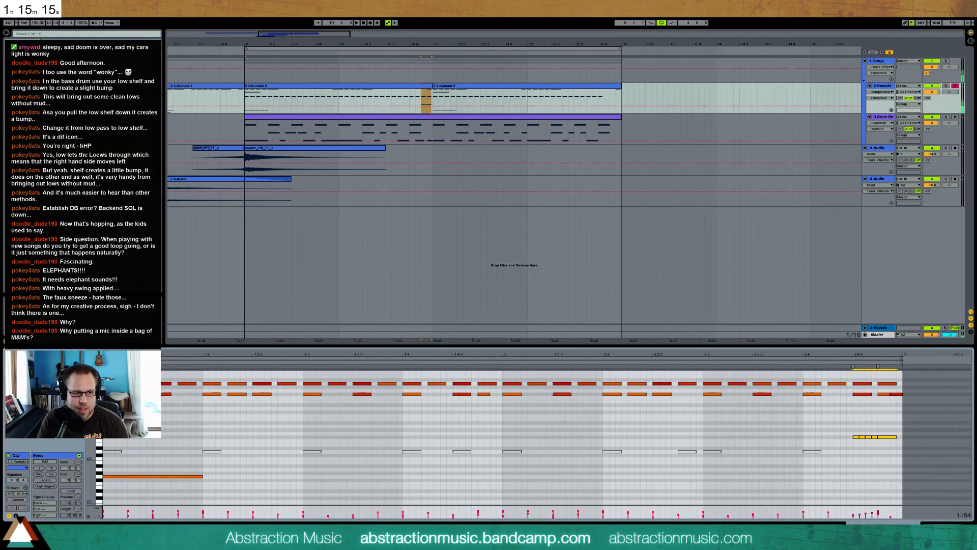
{"action": "key", "text": "space"}
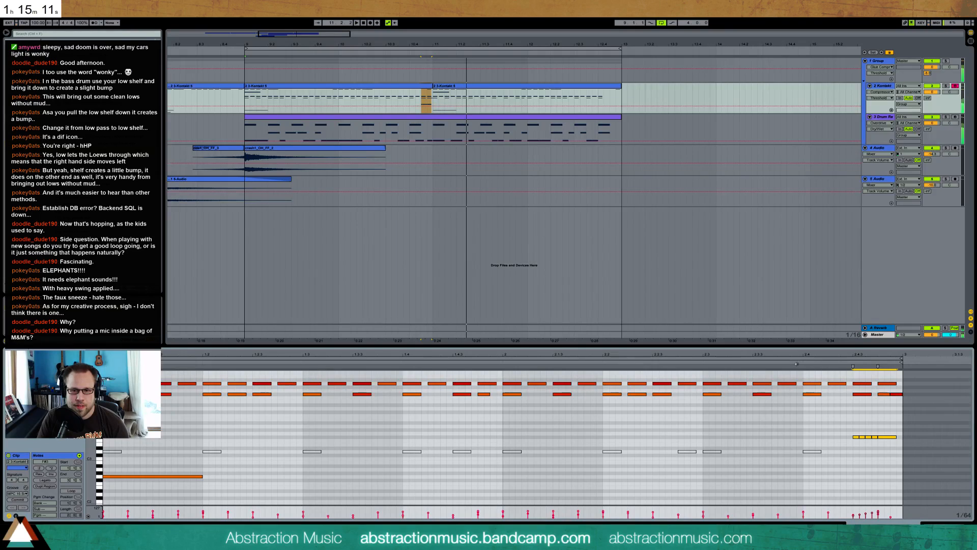
Lower the Kontakt roll further to one semitone below the row of deactivated low notes, fine-tune its velocities and audition it
{"action": "key", "text": "Down"}
{"action": "key", "text": "Down"}
{"action": "key", "text": "Down"}
{"action": "key", "text": "Down"}
{"action": "key", "text": "space"}
{"action": "key", "text": "Down"}
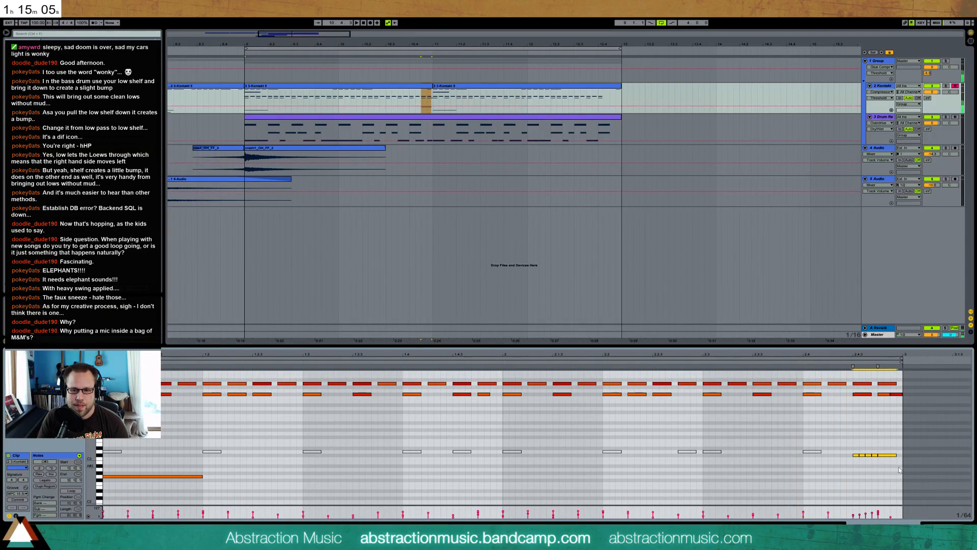
{"action": "left_click", "coordinate": [779, 360]}
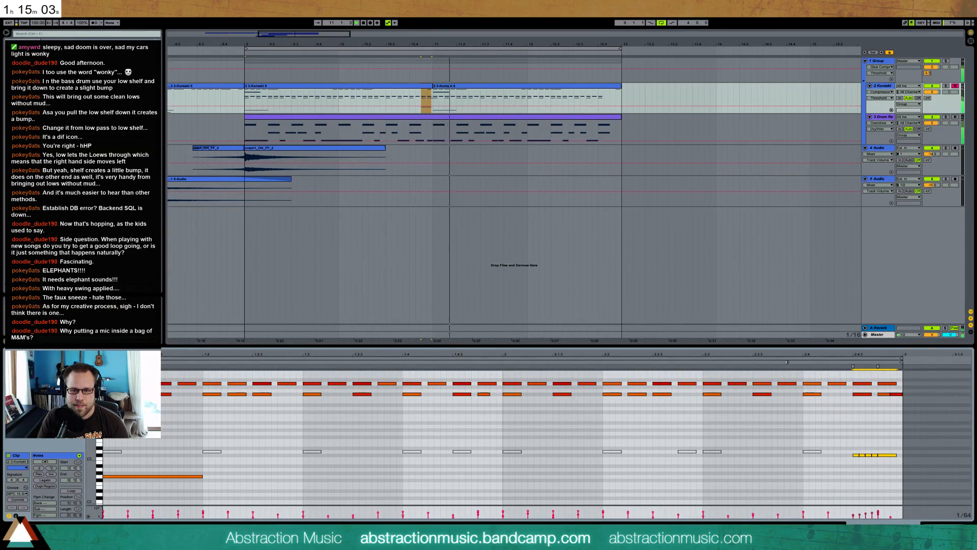
{"action": "key", "text": "space"}
{"action": "left_click_drag", "start_coordinate": [872, 513], "coordinate": [872, 515]}
{"action": "key", "text": "space"}
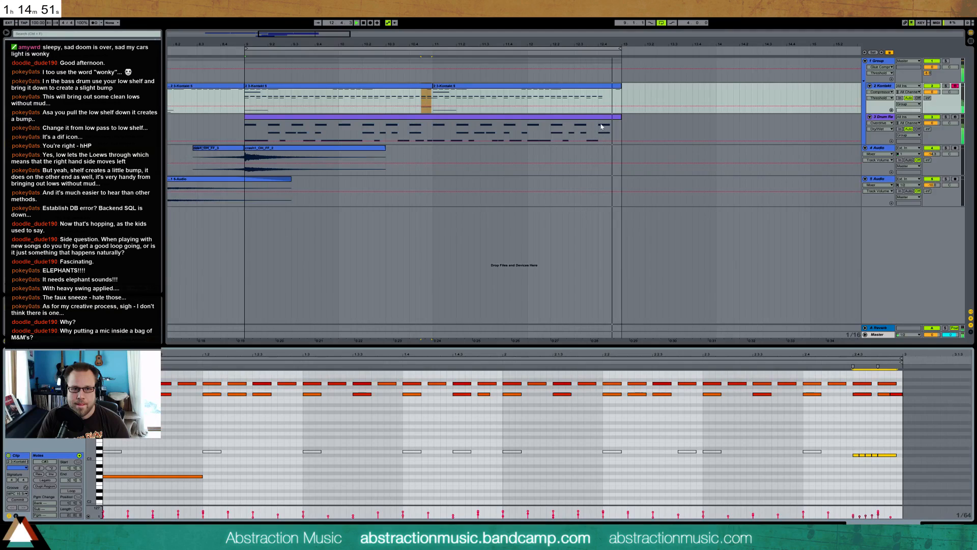
In the Kontakt clip at bar 11, shift the high note near position 2.4.3 earlier and lengthen it toward the clip's end
{"action": "left_click", "coordinate": [613, 88]}
{"action": "left_click_drag", "start_coordinate": [869, 386], "coordinate": [895, 398]}
{"action": "key", "text": "shift+Right"}
{"action": "key", "text": "Left"}
{"action": "key", "text": "Left"}
{"action": "key", "text": "Left"}
{"action": "key", "text": "Left"}
{"action": "key", "text": "shift+Right"}
{"action": "key", "text": "shift+Right"}
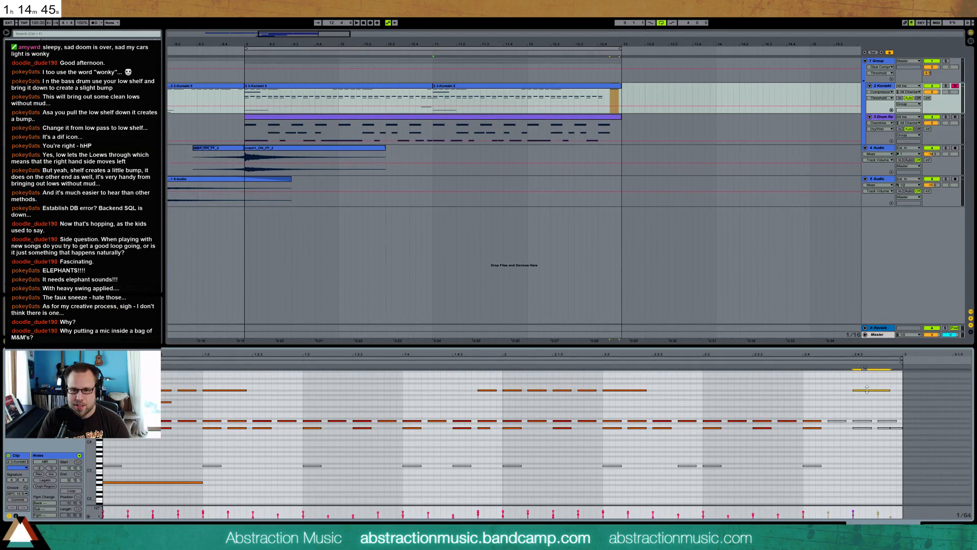
{"action": "left_click_drag", "start_coordinate": [869, 391], "coordinate": [870, 387]}
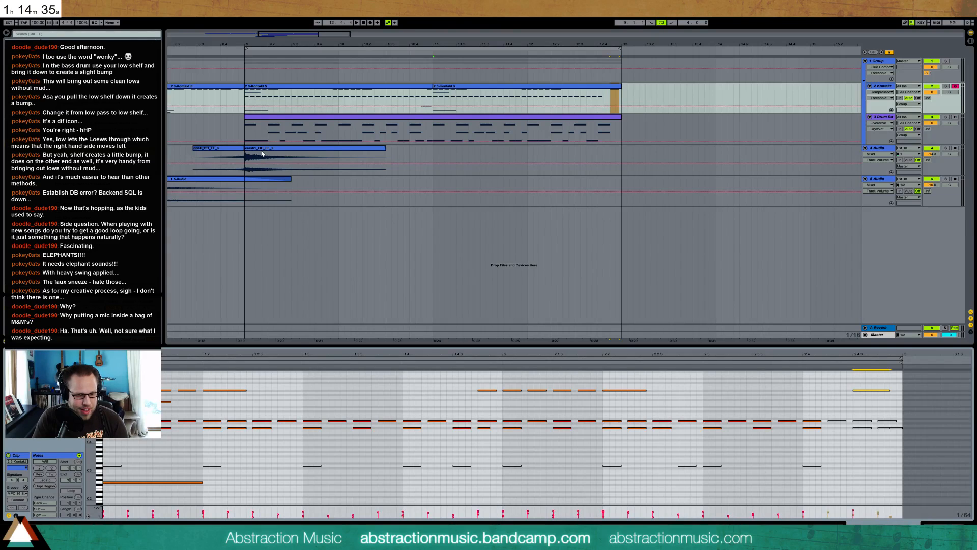
Play the loop from bar 9 to audition the Kontakt ending notes with the drums
{"action": "key", "text": "space"}
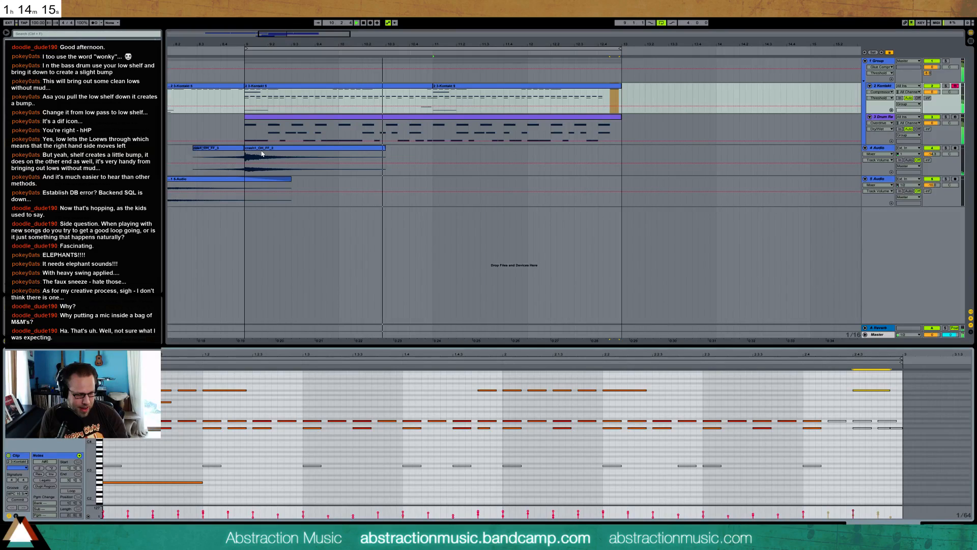
{"action": "key", "text": "alt+space"}
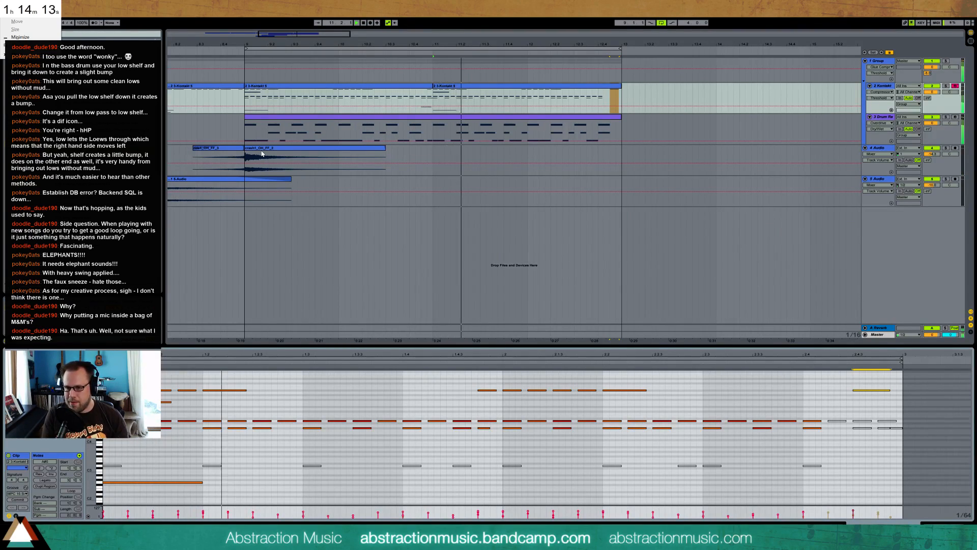
{"action": "key", "text": "Escape"}
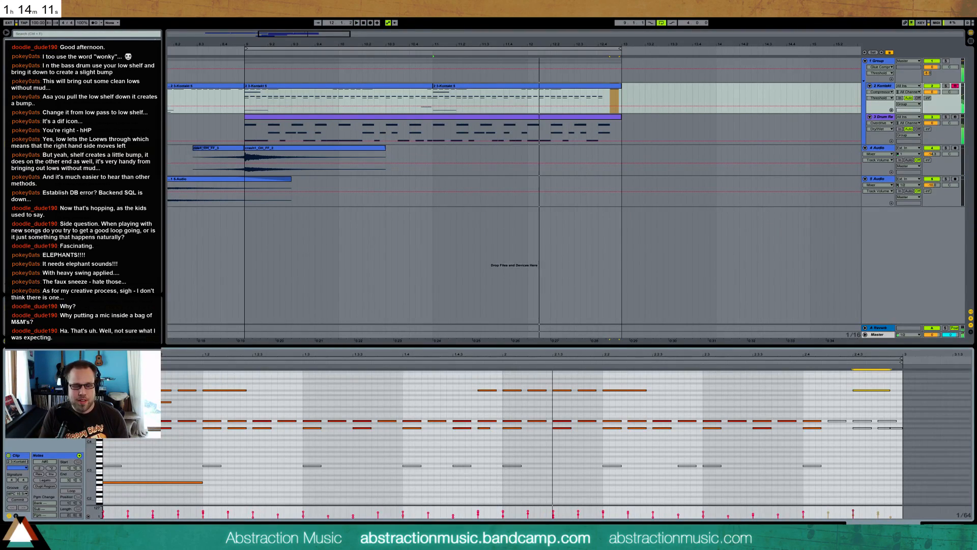
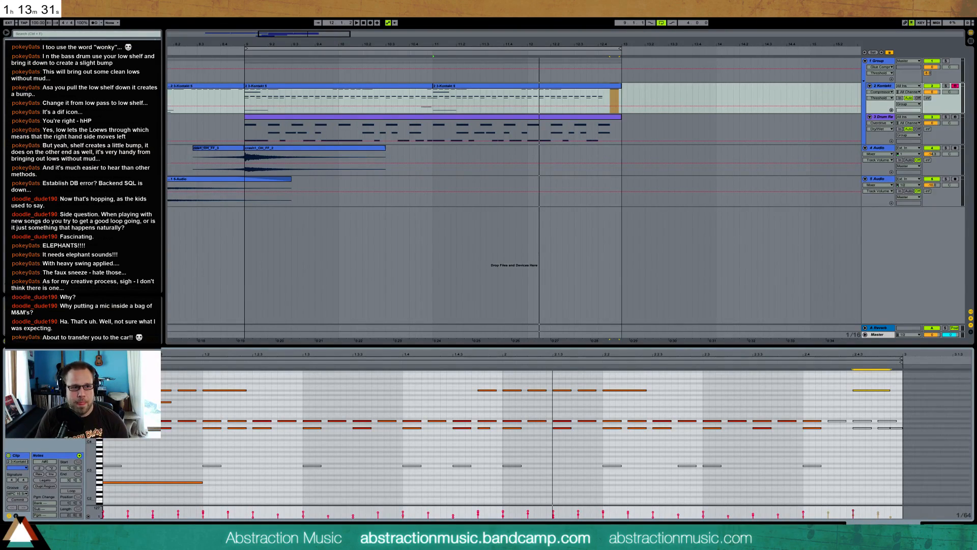
Play the arrangement from the start of the Kontakt part at bar 4 to audition the transition into bar 9
{"action": "left_click", "coordinate": [244, 97]}
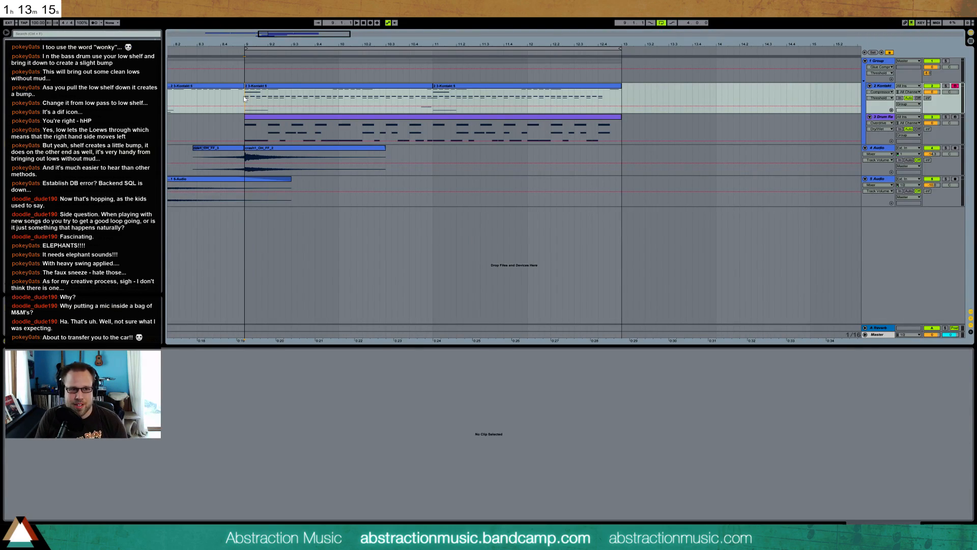
{"action": "left_click_drag", "start_coordinate": [360, 45], "coordinate": [234, 47]}
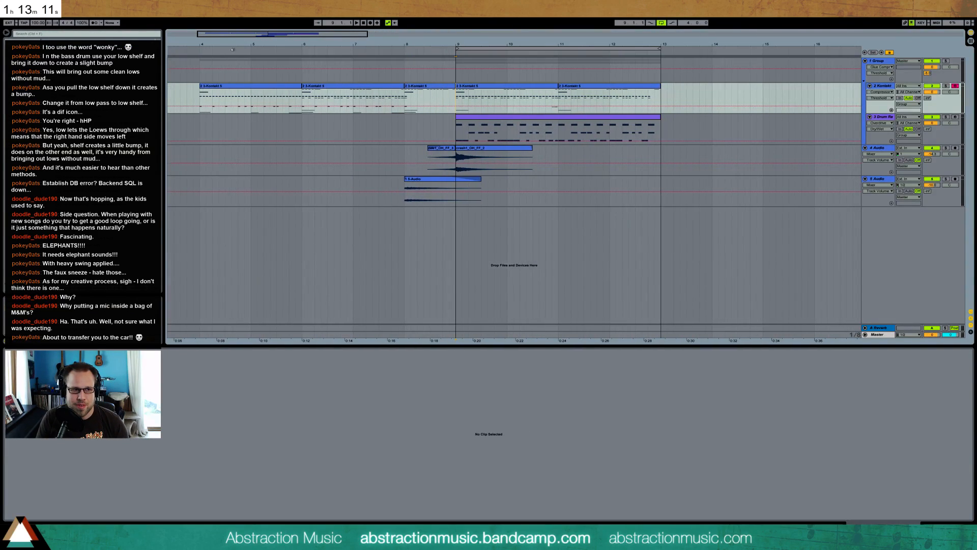
{"action": "left_click", "coordinate": [197, 50]}
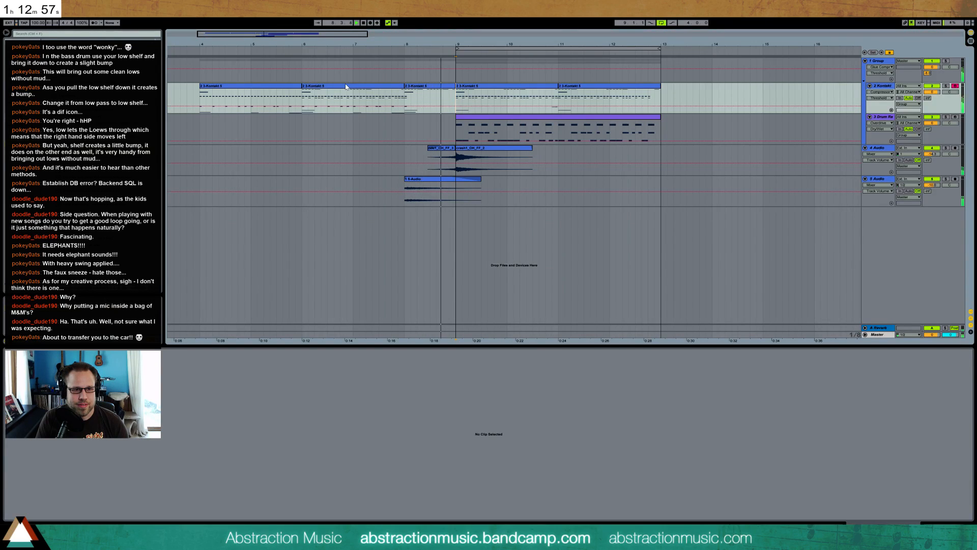
{"action": "key", "text": "space"}
Raise the gain of the reversed cymbal clip leading into bar 9 and audition it
{"action": "left_click", "coordinate": [439, 151]}
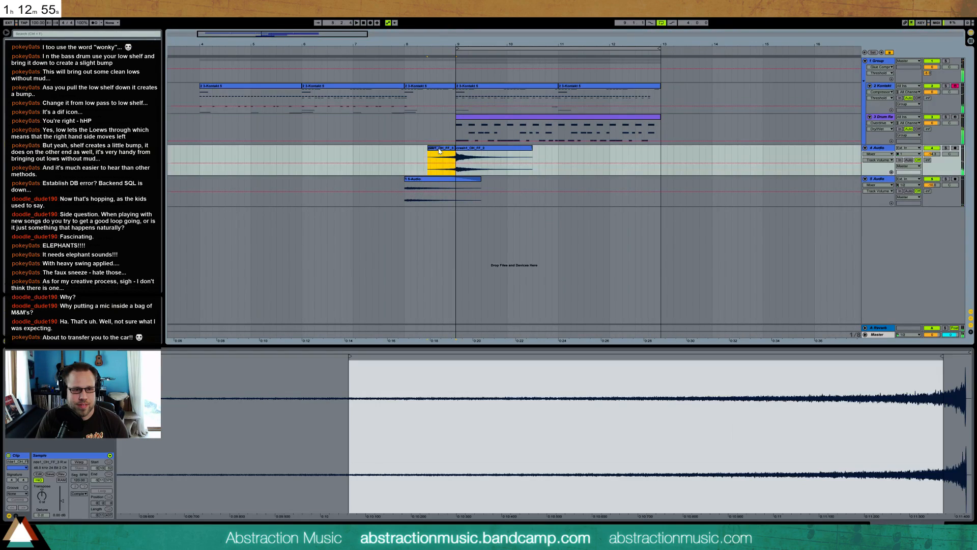
{"action": "left_click", "coordinate": [64, 504]}
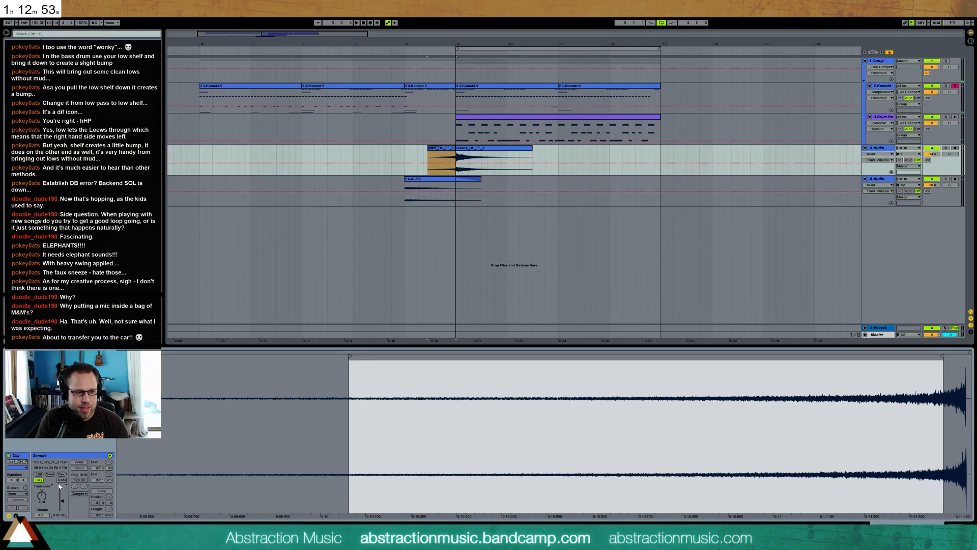
{"action": "left_click_drag", "start_coordinate": [65, 502], "coordinate": [63, 498]}
{"action": "key", "text": "space"}
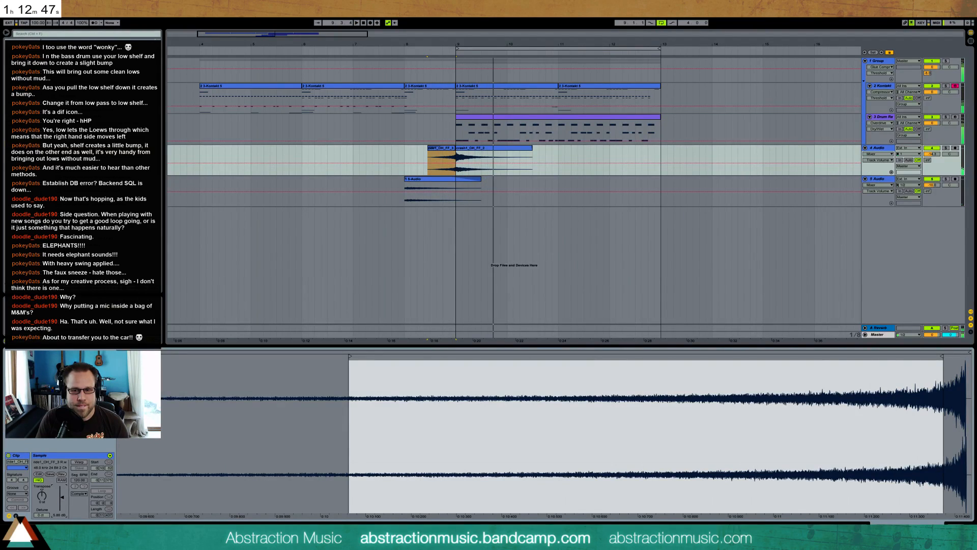
Add an EQ Eight to the 4 Audio track, cut its low frequencies and audition the cymbals in the mix
{"action": "key", "text": "shift+Tab"}
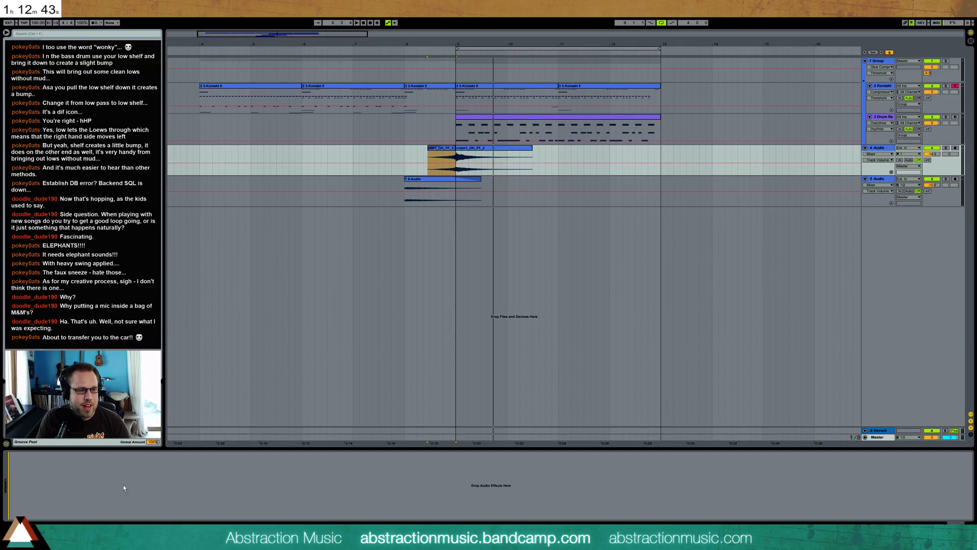
{"action": "left_click_drag", "start_coordinate": [393, 365], "coordinate": [112, 473]}
{"action": "left_click_drag", "start_coordinate": [50, 482], "coordinate": [70, 503]}
{"action": "key", "text": "space"}
{"action": "key", "text": "space"}
{"action": "key", "text": "space"}
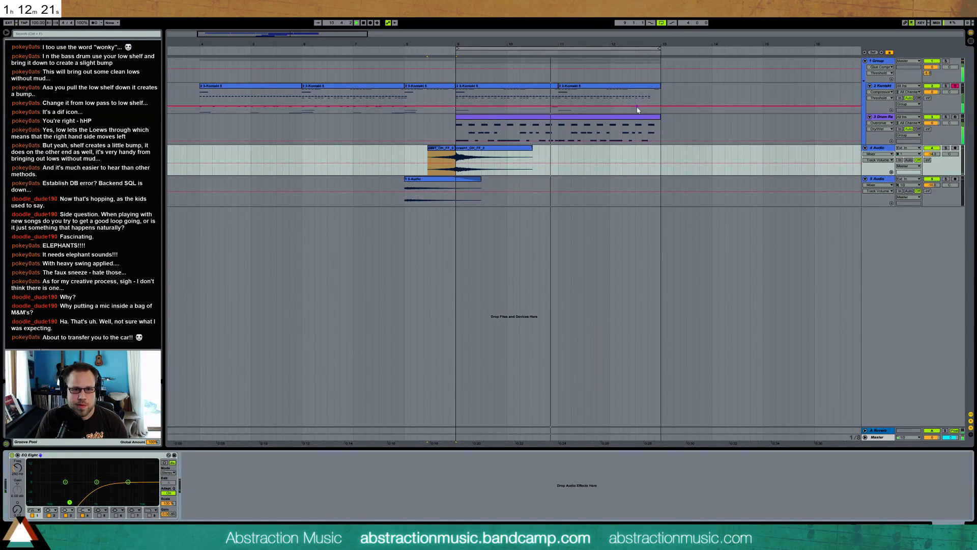
{"action": "key", "text": "space"}
Duplicate the Kontakt and drum clips spanning bars 9 to 13 so the copies start at bar 13
{"action": "left_click", "coordinate": [558, 121]}
{"action": "left_click", "coordinate": [581, 90], "text": "shift"}
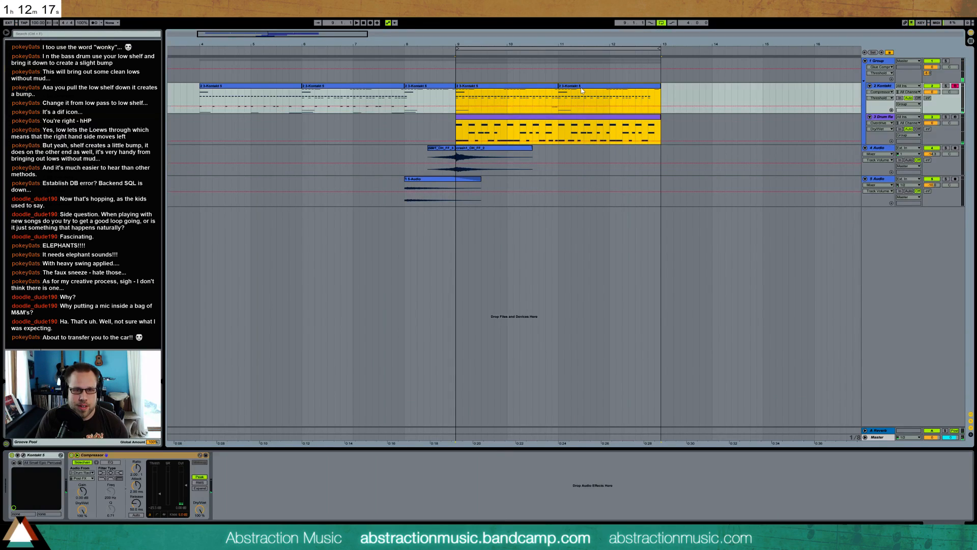
{"action": "key", "text": "ctrl+d"}
Open the duplicated drum clip at bar 13 and shift the snare on beat 1.2 slightly earlier
{"action": "left_click_drag", "start_coordinate": [675, 44], "coordinate": [554, 58]}
{"action": "left_click", "coordinate": [418, 122]}
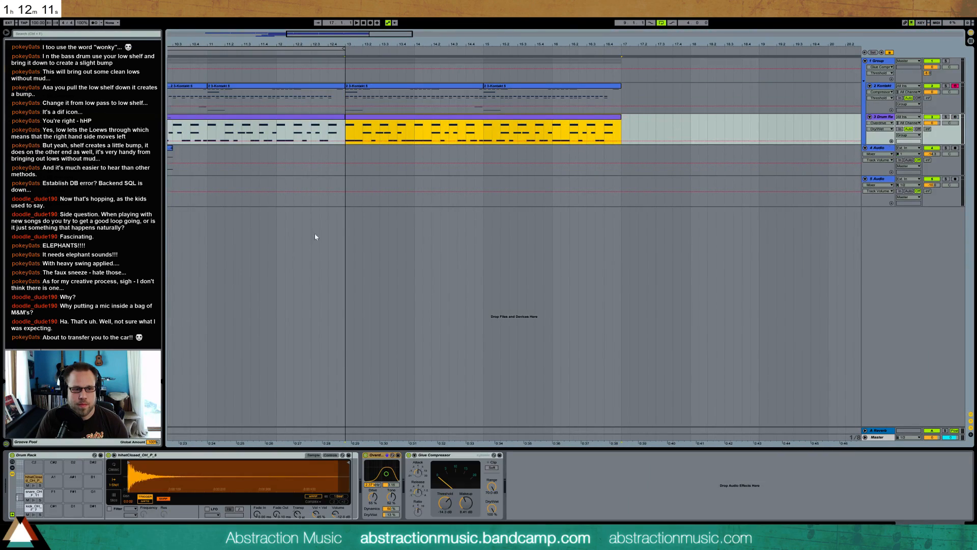
{"action": "double_click", "coordinate": [406, 121]}
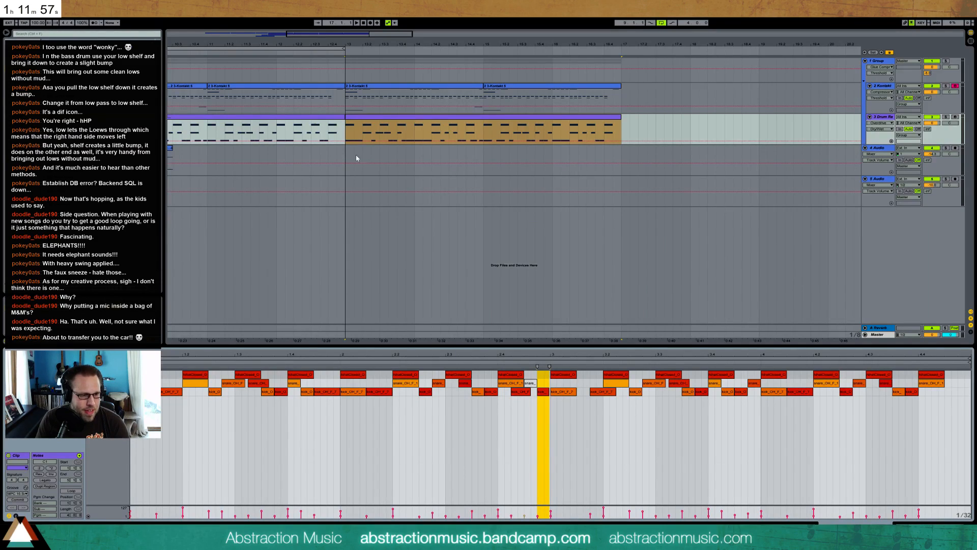
{"action": "left_click", "coordinate": [188, 389]}
{"action": "left_click_drag", "start_coordinate": [190, 386], "coordinate": [182, 386]}
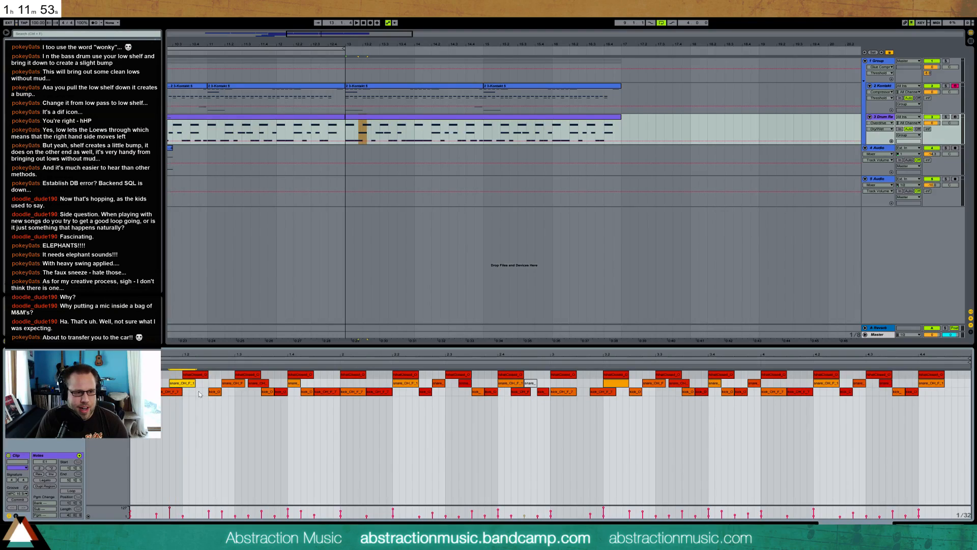
Move the kick after beat 1.2 two grid steps earlier, add another kick right behind it and audition the pattern
{"action": "left_click", "coordinate": [220, 392]}
{"action": "key", "text": "Left"}
{"action": "key", "text": "Left"}
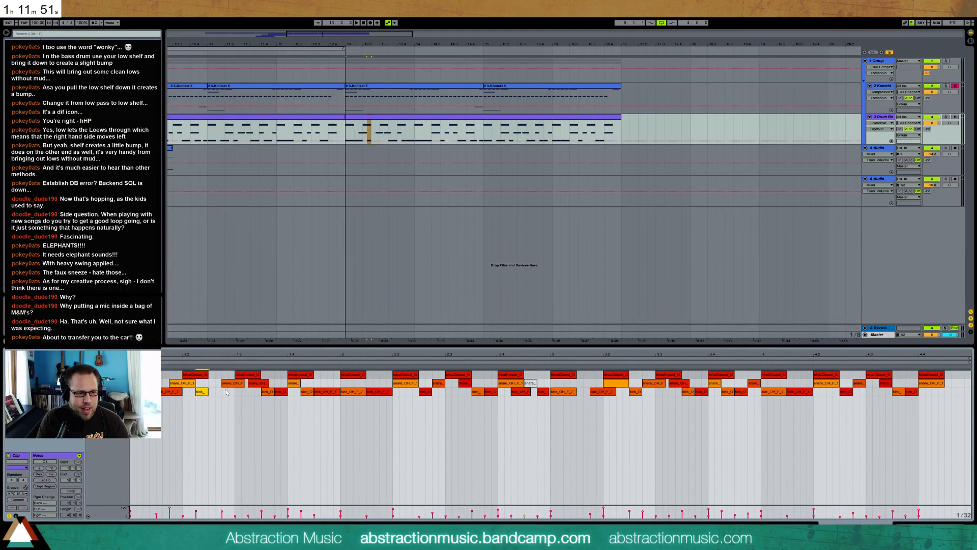
{"action": "left_click", "coordinate": [238, 386]}
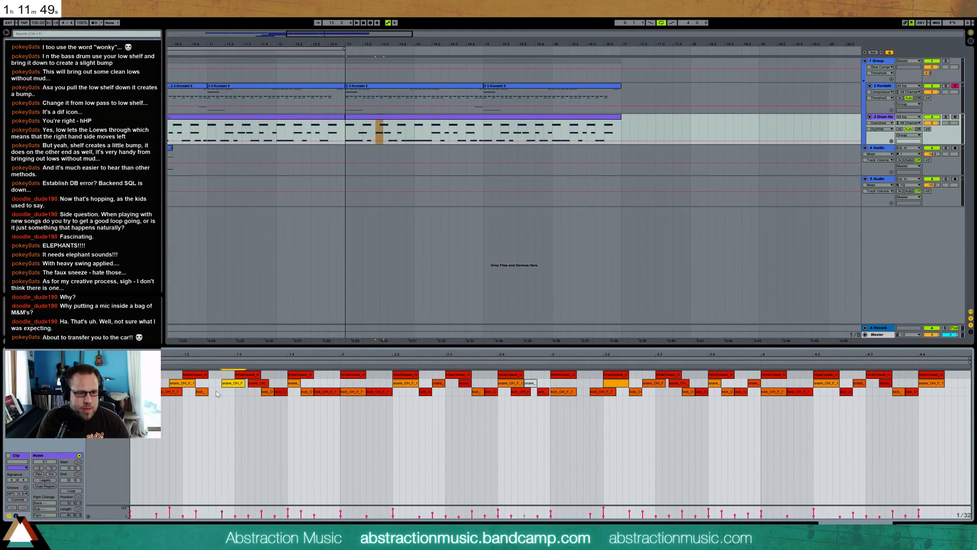
{"action": "double_click", "coordinate": [218, 392]}
{"action": "key", "text": "space"}
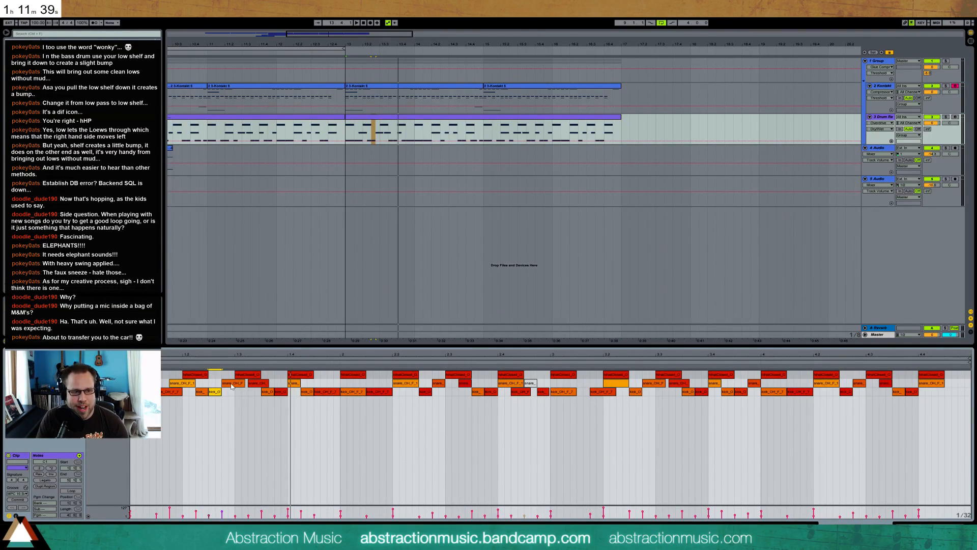
Rework the hits between beats 1.3 and 1.4, putting a kick on 1.4 and its snare just after, and audition
{"action": "left_click_drag", "start_coordinate": [256, 387], "coordinate": [273, 398]}
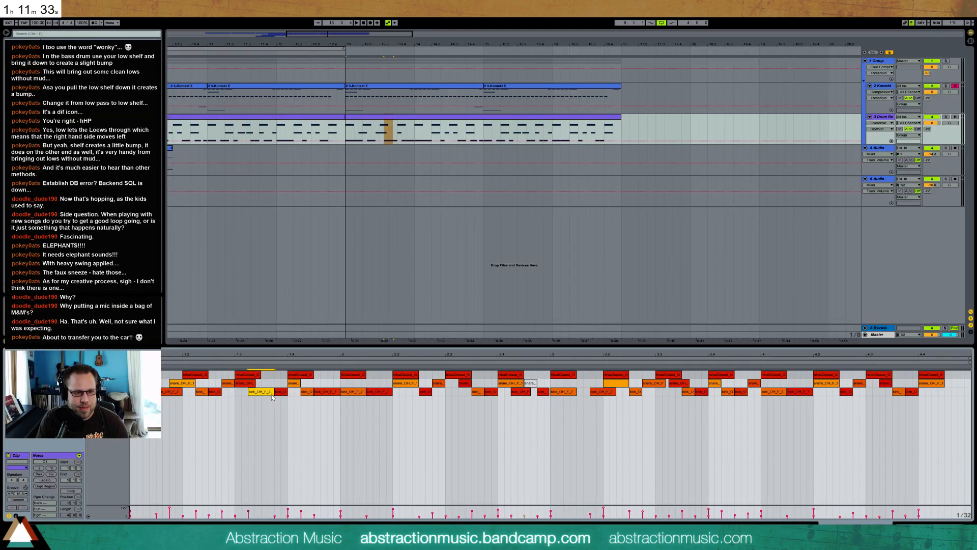
{"action": "left_click", "coordinate": [282, 392]}
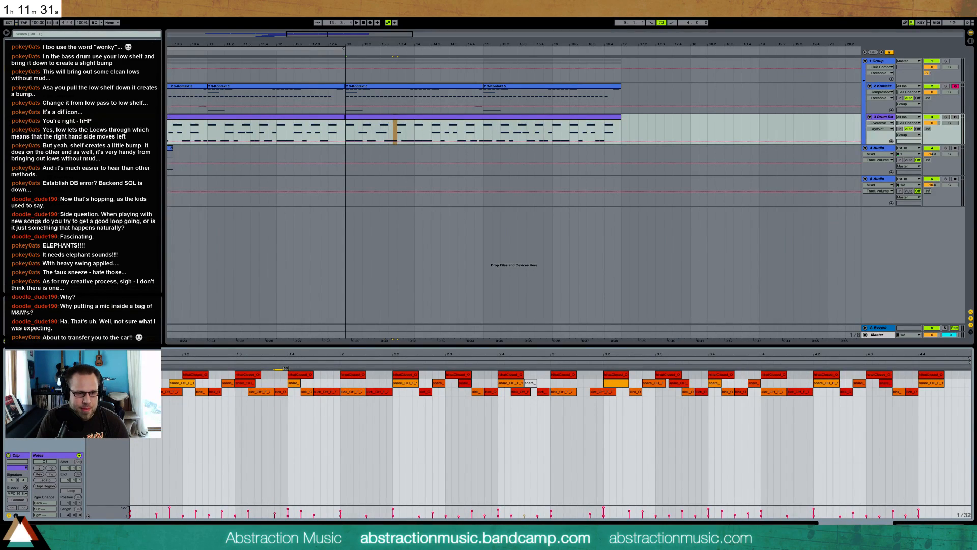
{"action": "mouse_move", "coordinate": [295, 385]}
{"action": "left_mouse_down"}
{"action": "mouse_move", "coordinate": [306, 387]}
{"action": "mouse_move", "coordinate": [295, 394]}
{"action": "left_mouse_up"}
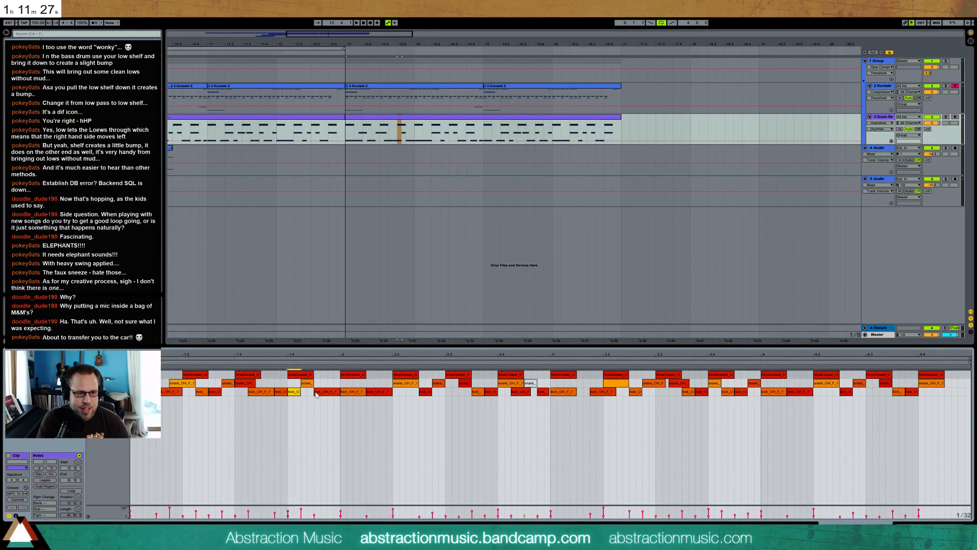
{"action": "key", "text": "space"}
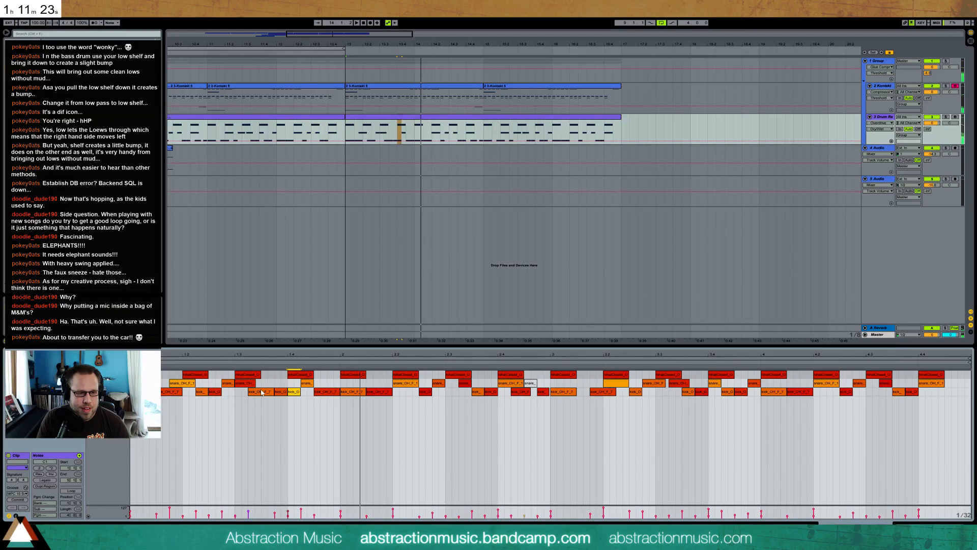
Shorten the kick after beat 1.3 from its start, keep a full snare on 1.3 and audition the change
{"action": "left_click_drag", "start_coordinate": [249, 393], "coordinate": [262, 387]}
{"action": "key", "text": "space"}
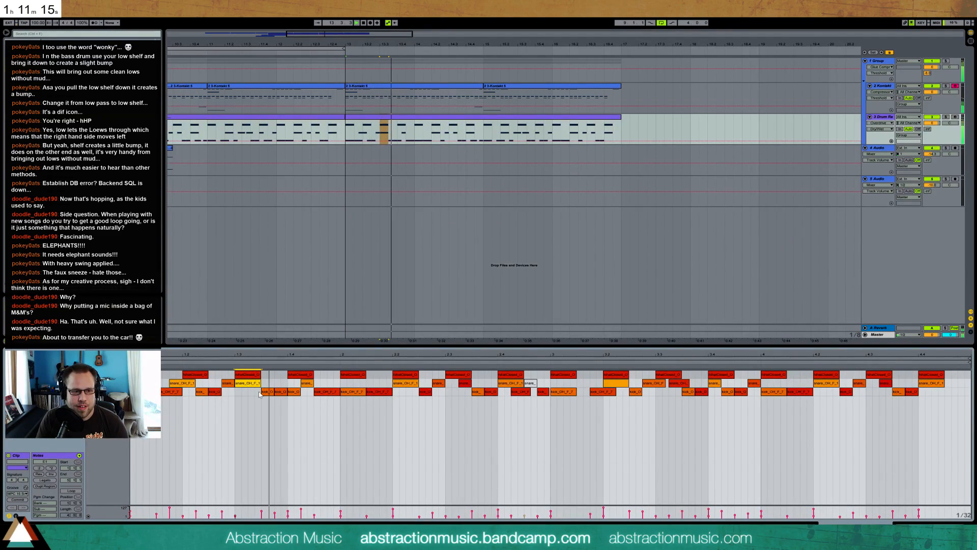
{"action": "key", "text": "space"}
Adjust the kick before beat 1.4, replace the short snare before 1.3 with a kick and audition the drums
{"action": "left_click_drag", "start_coordinate": [278, 391], "coordinate": [278, 405]}
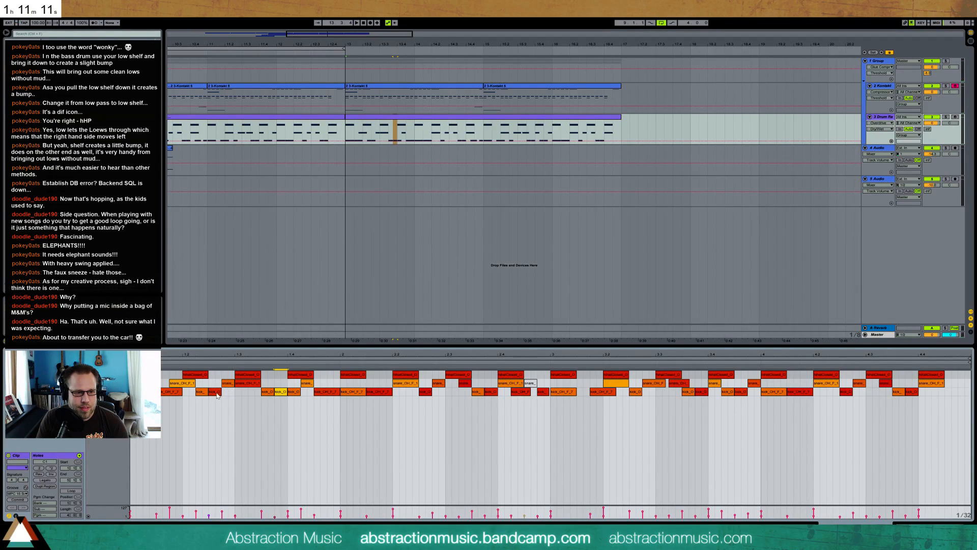
{"action": "left_click_drag", "start_coordinate": [226, 385], "coordinate": [254, 386]}
{"action": "key", "text": "space"}
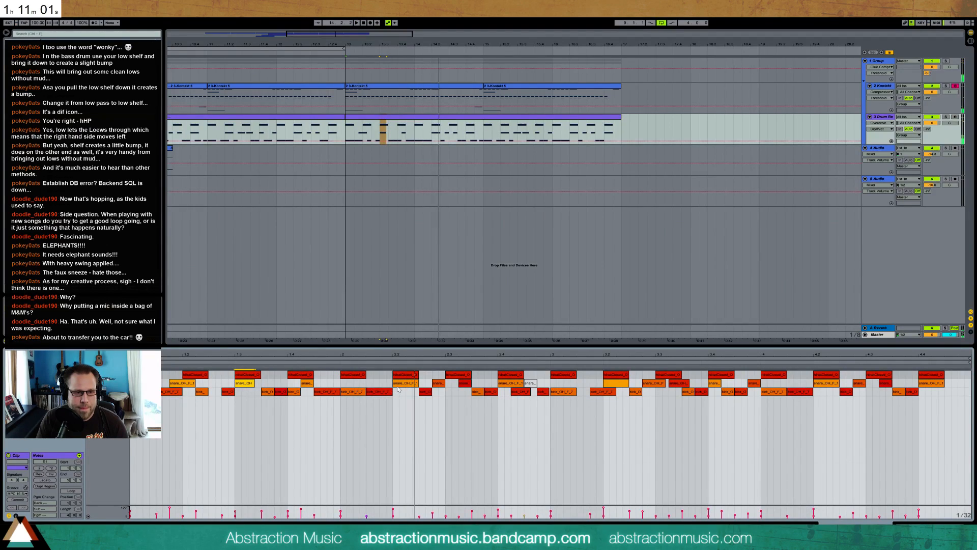
Shift the second bar's snares off the beat, fit the surrounding kicks between them and audition the pattern
{"action": "left_click_drag", "start_coordinate": [405, 384], "coordinate": [380, 392]}
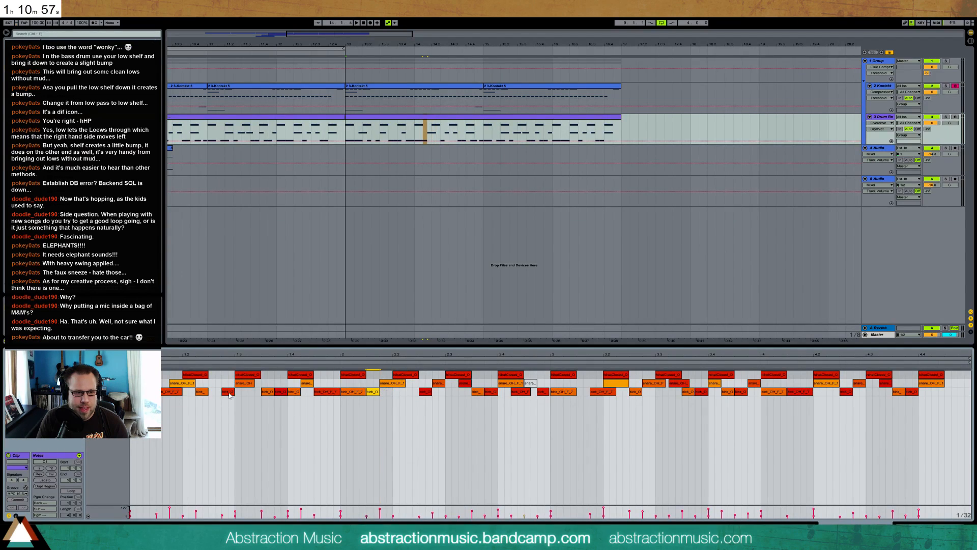
{"action": "left_click_drag", "start_coordinate": [182, 392], "coordinate": [170, 393]}
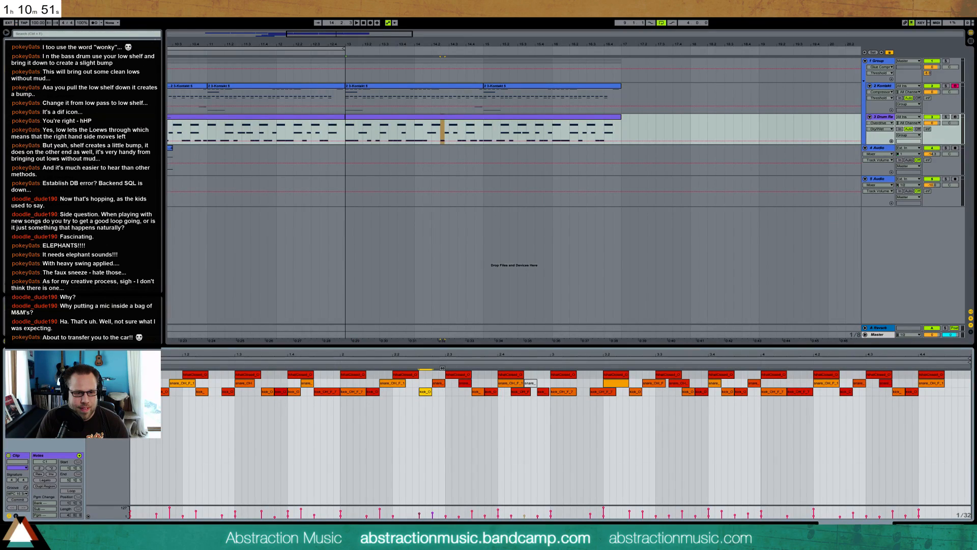
{"action": "left_click", "coordinate": [465, 384]}
{"action": "left_click_drag", "start_coordinate": [474, 392], "coordinate": [521, 385]}
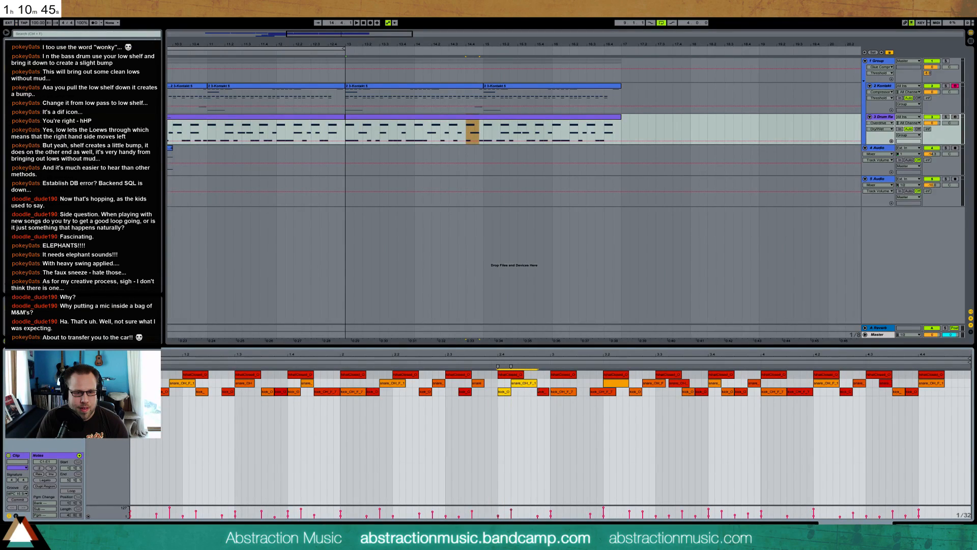
{"action": "key", "text": "space"}
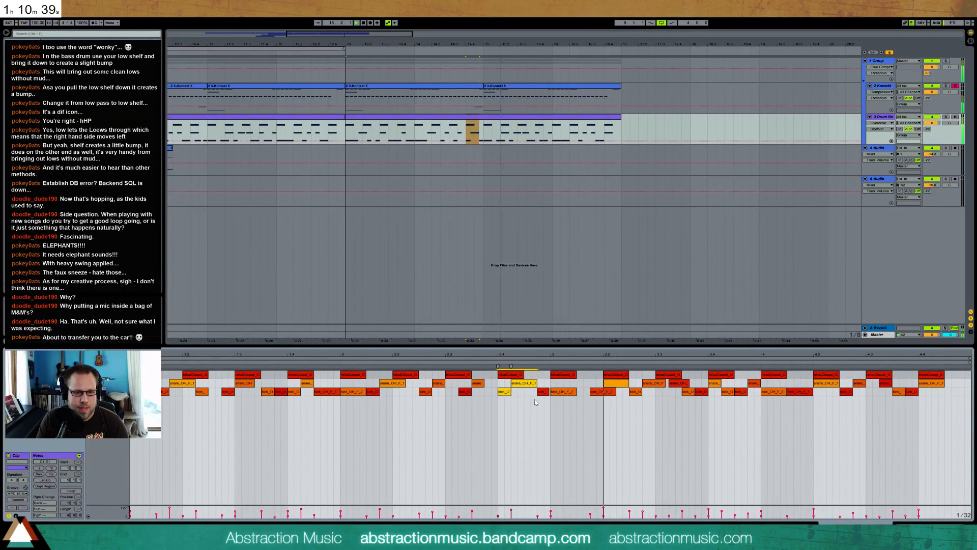
Delete the kick and snare notes in bars 3 and 4 of the drum clip and duplicate the first two bars' pattern there
{"action": "left_click_drag", "start_coordinate": [558, 405], "coordinate": [955, 389]}
{"action": "key", "text": "Delete"}
{"action": "left_click_drag", "start_coordinate": [545, 404], "coordinate": [159, 380]}
{"action": "key", "text": "ctrl+d"}
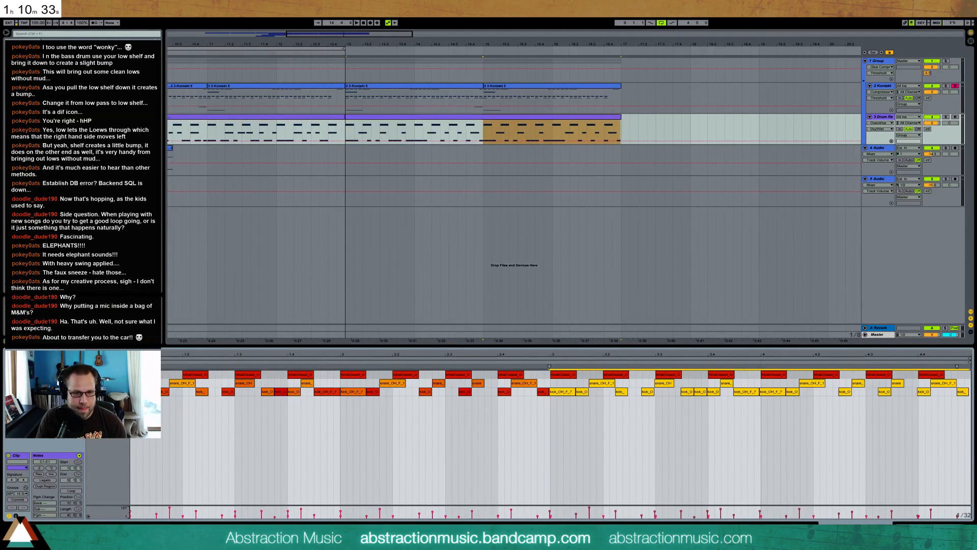
Add a soft snare just after beat 3.1 in the drum clip and audition from bar 3
{"action": "left_click", "coordinate": [577, 442]}
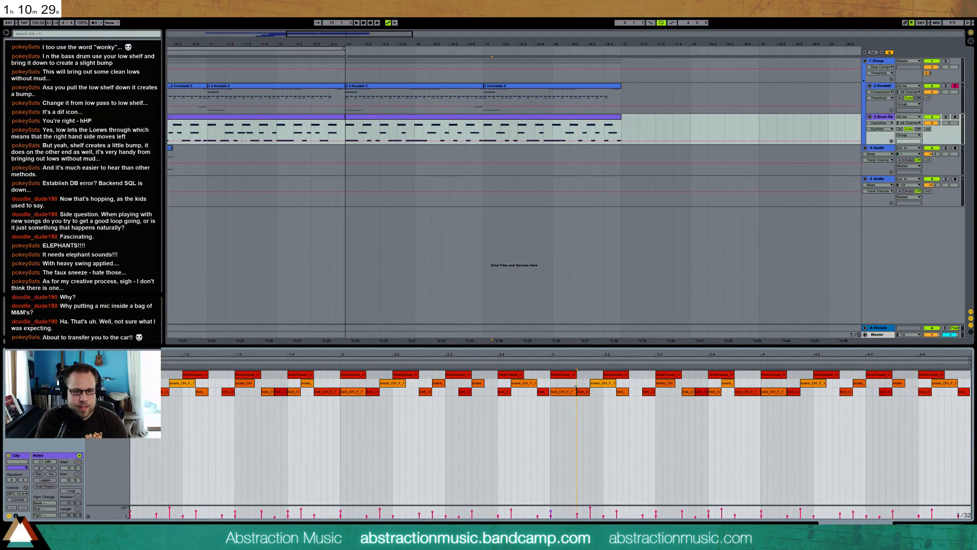
{"action": "double_click", "coordinate": [569, 382]}
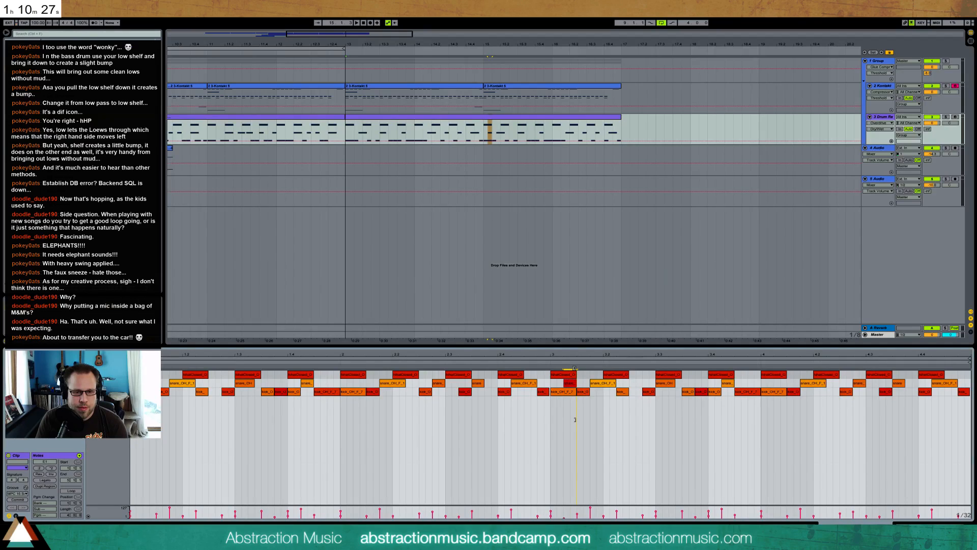
{"action": "left_click", "coordinate": [548, 362]}
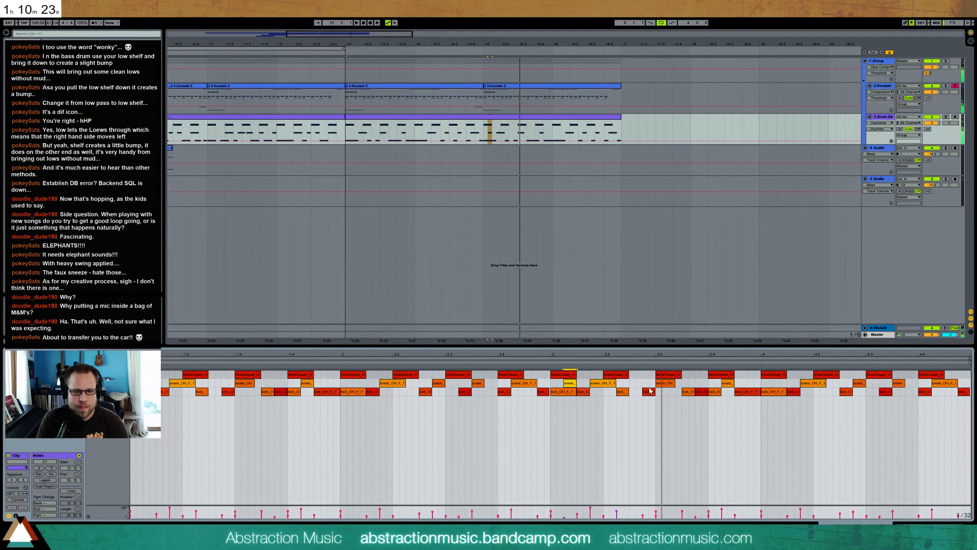
Replace the kick before beat 3.4 with two short snare hits, audition them and lengthen the second one
{"action": "left_click_drag", "start_coordinate": [665, 354], "coordinate": [359, 358]}
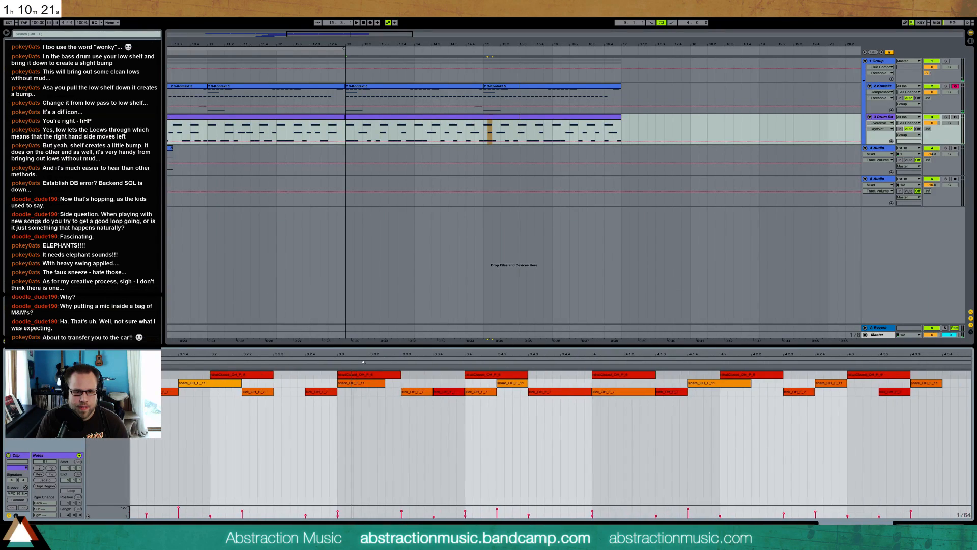
{"action": "left_click", "coordinate": [448, 392]}
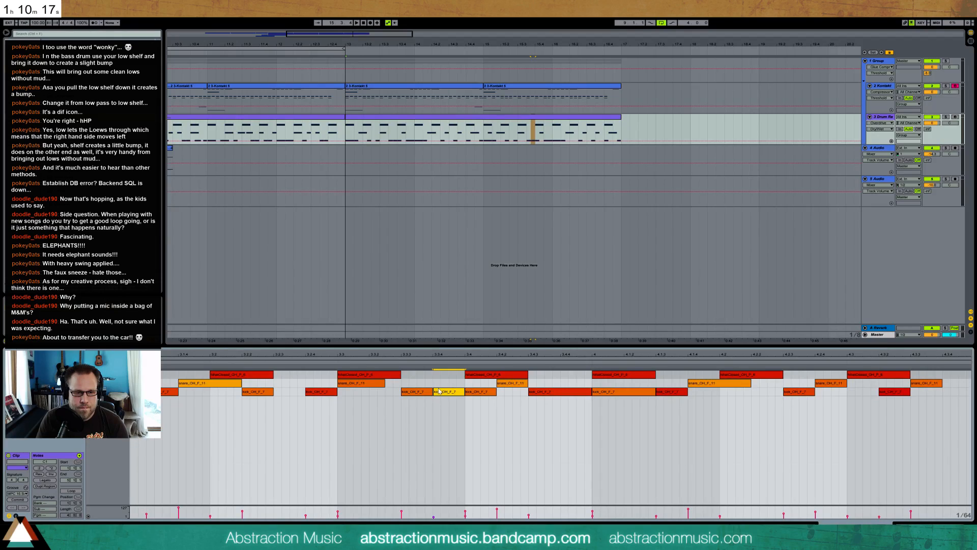
{"action": "key", "text": "Up"}
{"action": "mouse_move", "coordinate": [453, 386]}
{"action": "left_mouse_down"}
{"action": "mouse_move", "coordinate": [465, 398]}
{"action": "mouse_move", "coordinate": [447, 382]}
{"action": "left_mouse_up"}
{"action": "key", "text": "ctrl+v"}
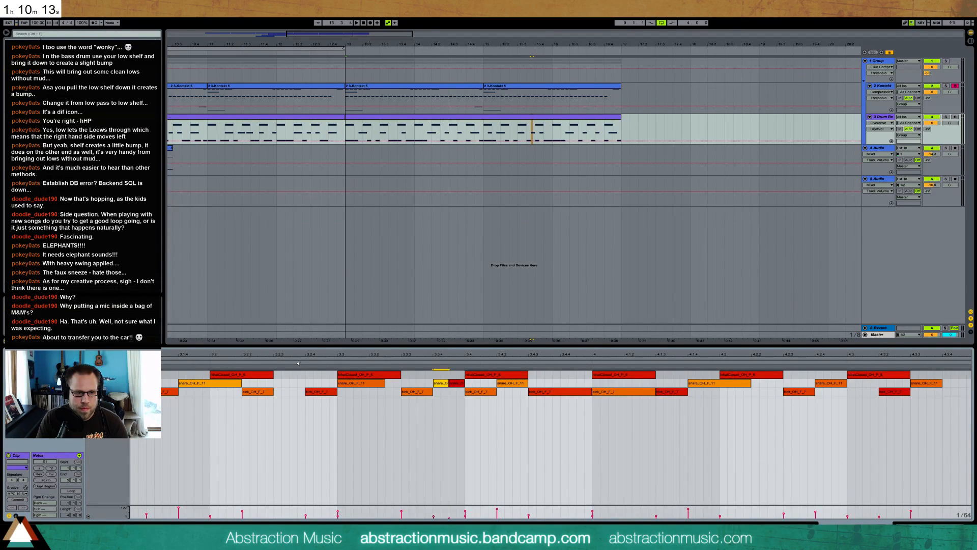
{"action": "key", "text": "space"}
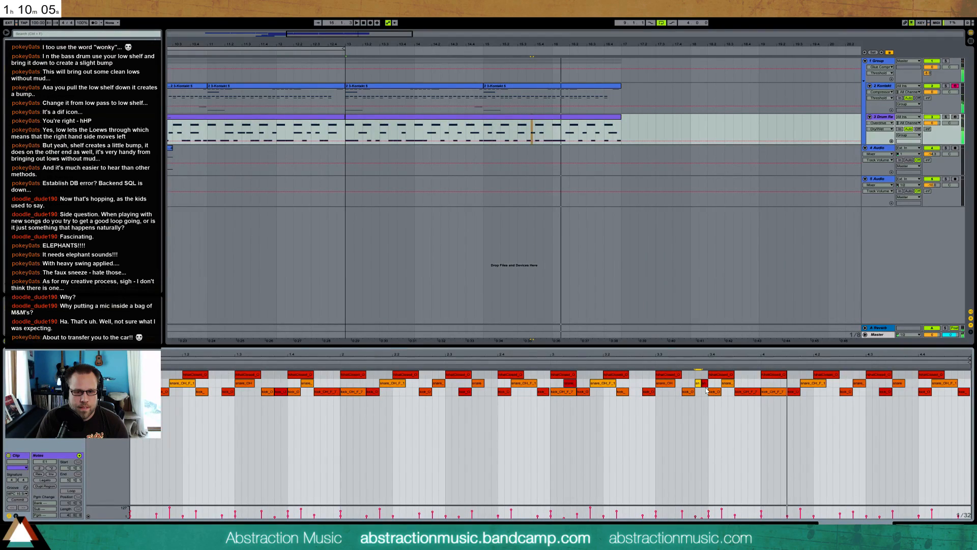
{"action": "left_click_drag", "start_coordinate": [707, 384], "coordinate": [715, 385]}
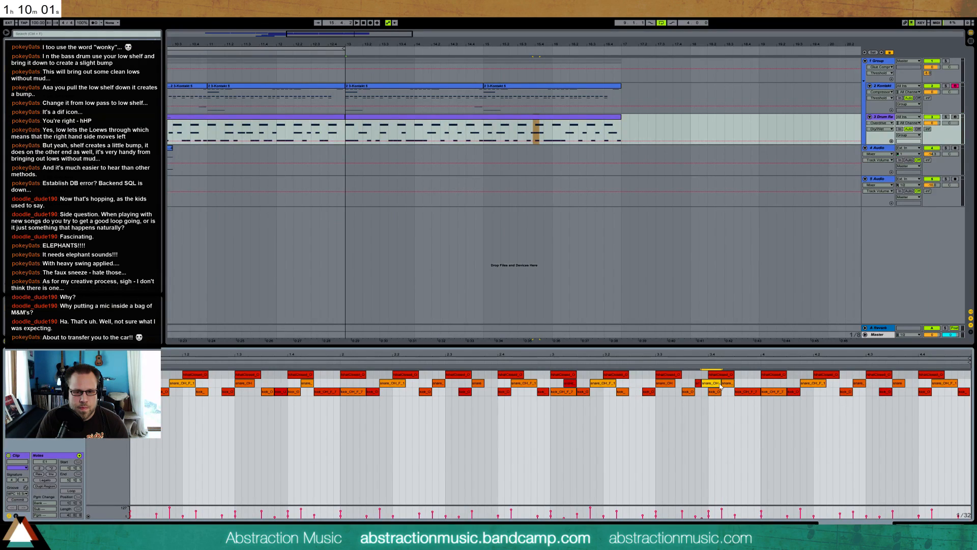
Place a longer snare on beat 3.4 of the drum clip and fit a lengthened kick just after it
{"action": "mouse_move", "coordinate": [721, 382]}
{"action": "left_mouse_down"}
{"action": "mouse_move", "coordinate": [710, 384]}
{"action": "mouse_move", "coordinate": [732, 384]}
{"action": "left_mouse_up"}
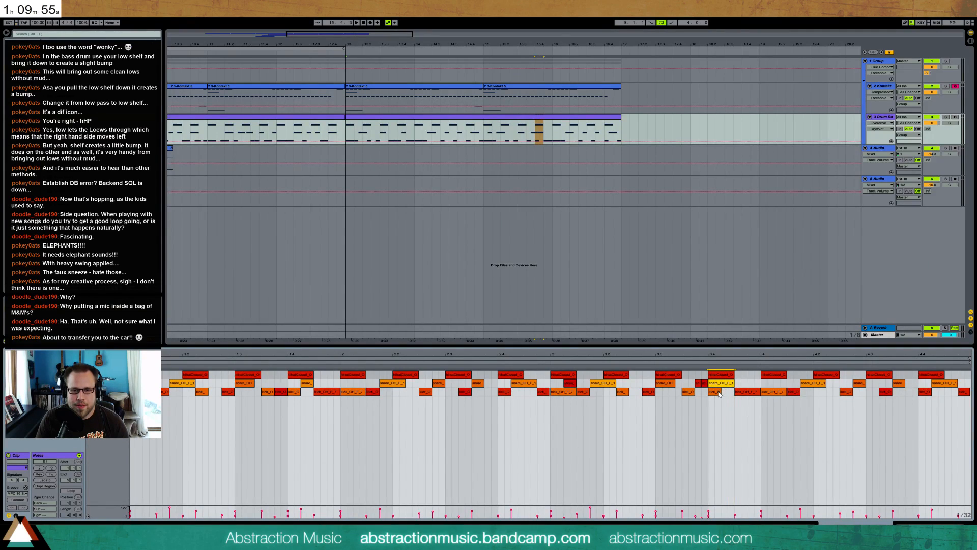
{"action": "left_click_drag", "start_coordinate": [714, 394], "coordinate": [729, 395]}
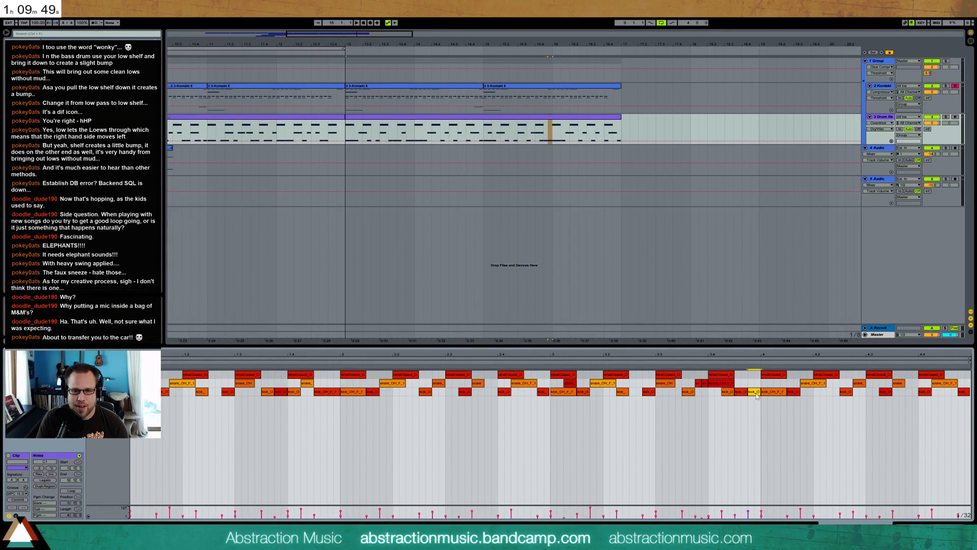
{"action": "left_click", "coordinate": [748, 393]}
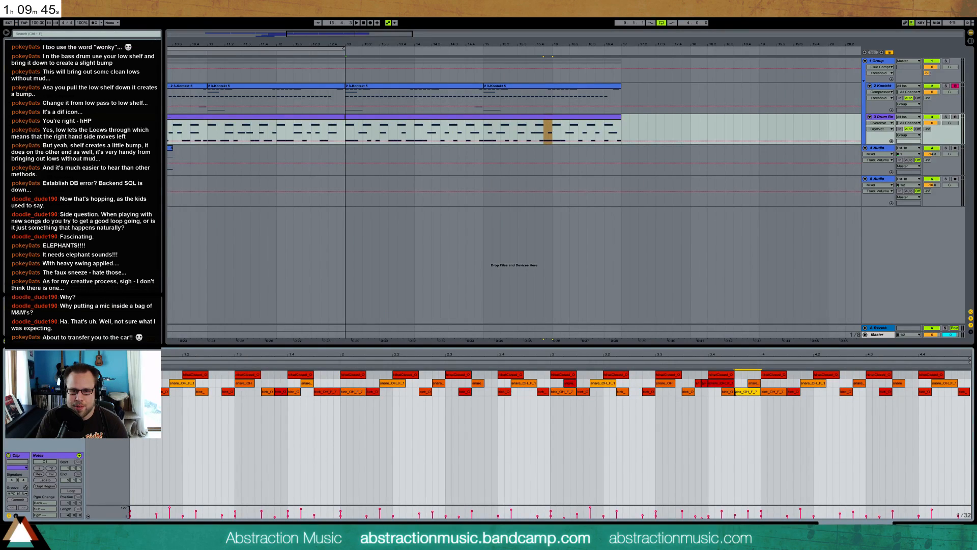
{"action": "key", "text": "Left"}
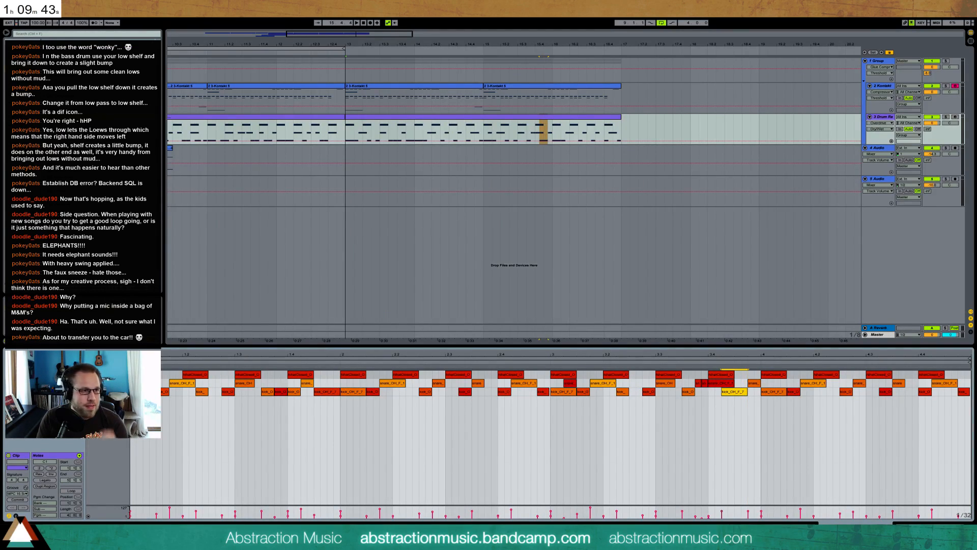
{"action": "left_click", "coordinate": [23, 62]}
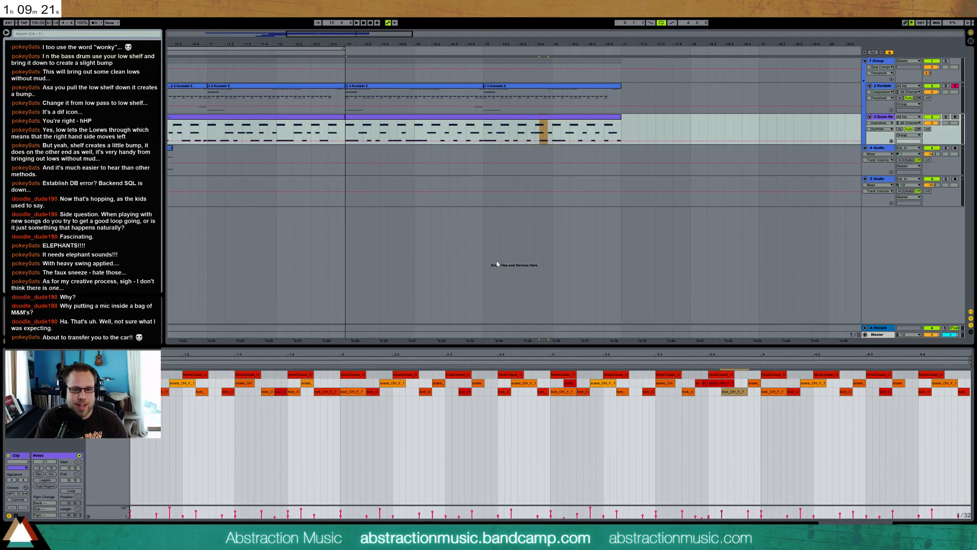
{"action": "left_click", "coordinate": [710, 409]}
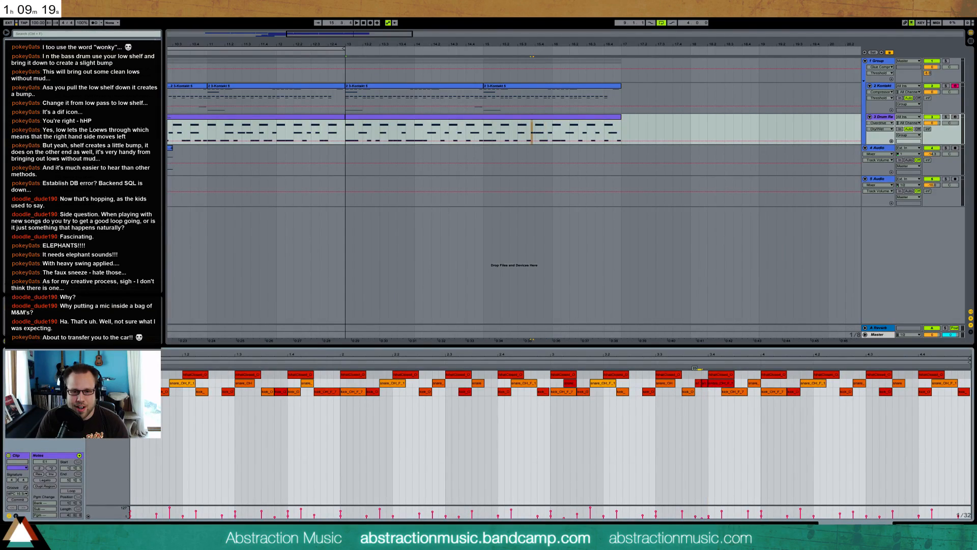
{"action": "left_click_drag", "start_coordinate": [704, 385], "coordinate": [704, 382]}
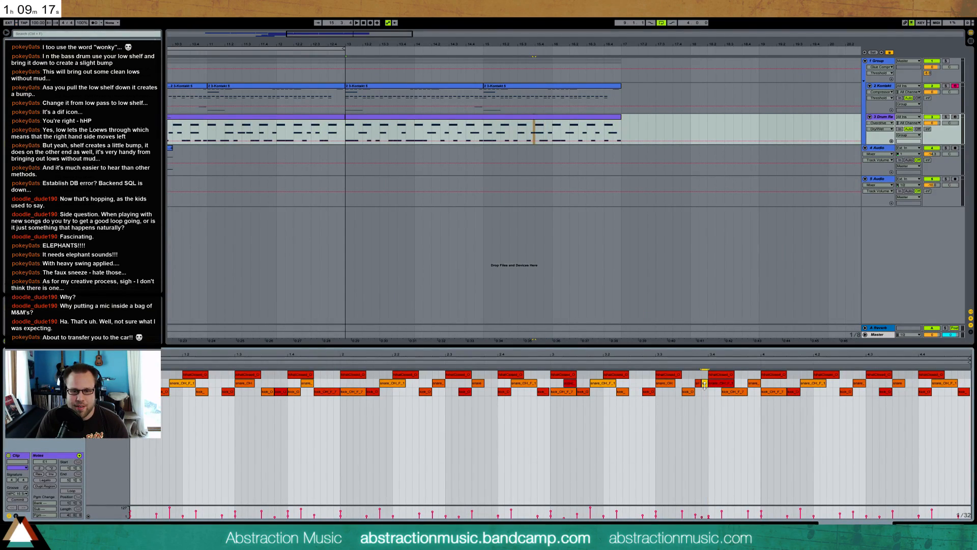
{"action": "left_click", "coordinate": [713, 384]}
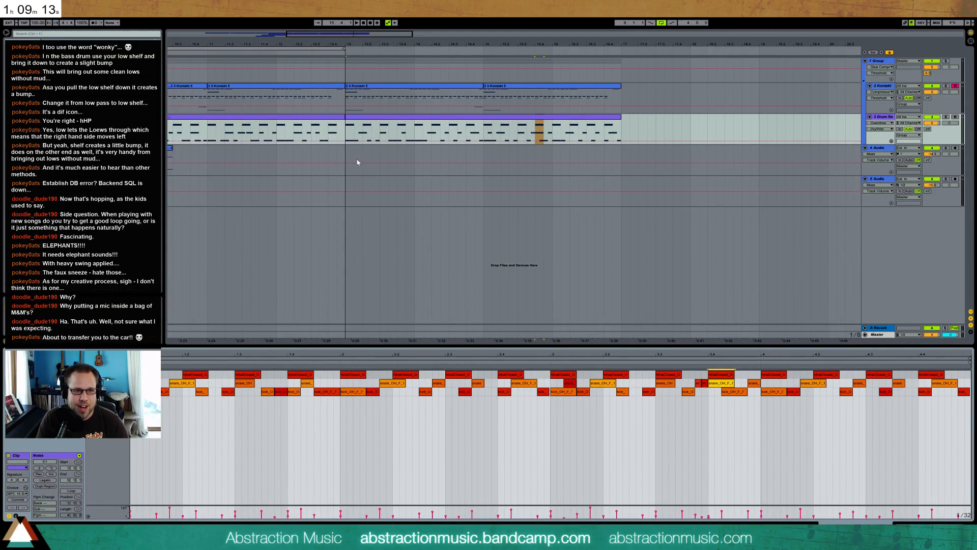
Extend the arrangement loop's end to bar 17 and play the second drum clip
{"action": "left_click_drag", "start_coordinate": [344, 49], "coordinate": [621, 68]}
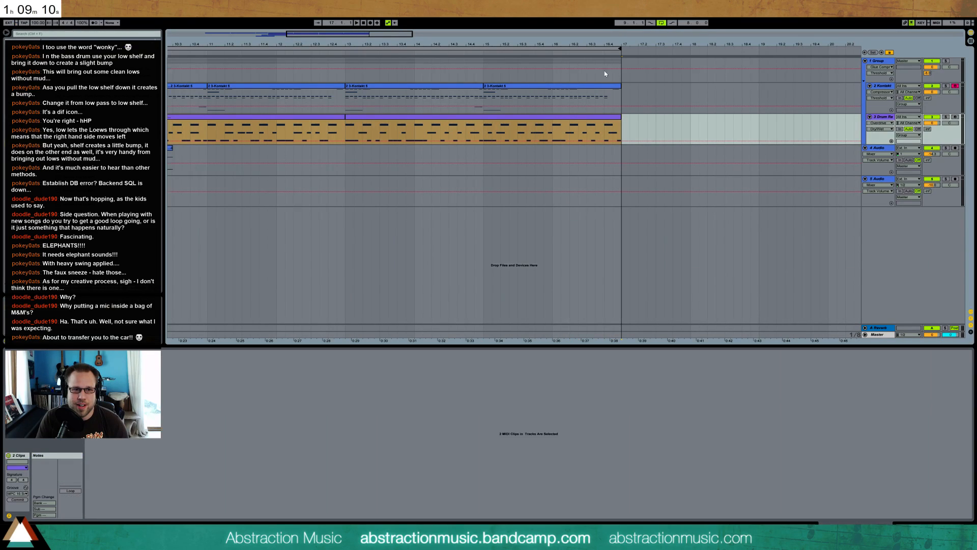
{"action": "left_click", "coordinate": [416, 123]}
{"action": "key", "text": "space"}
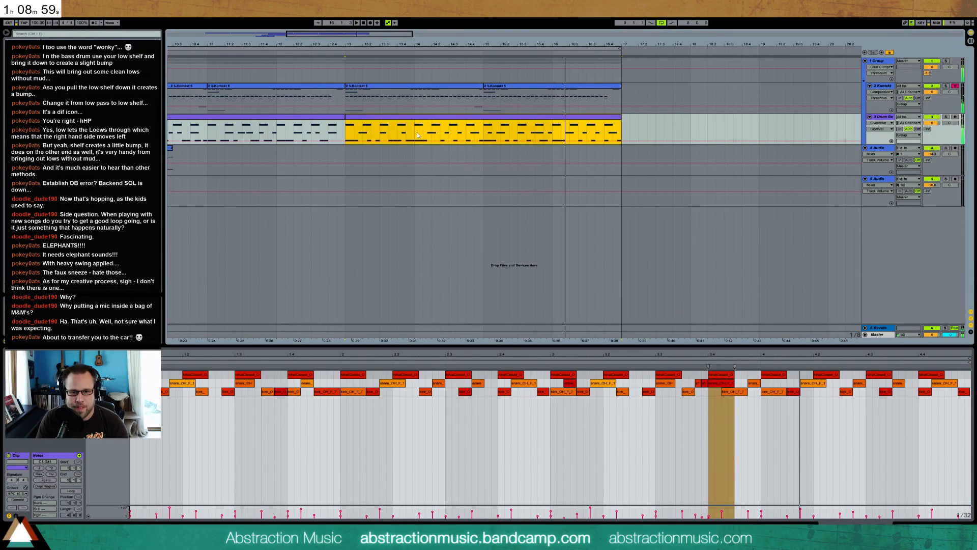
Switch the drum rack's snare sample to Classic mode, trim its end slightly and adjust its decay while auditioning the loop
{"action": "key", "text": "shift+Tab"}
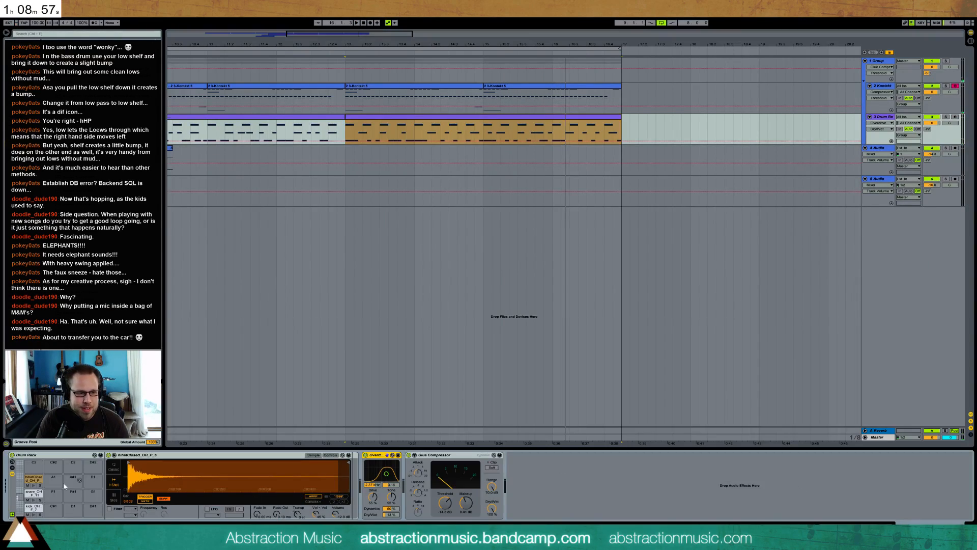
{"action": "left_click", "coordinate": [32, 493]}
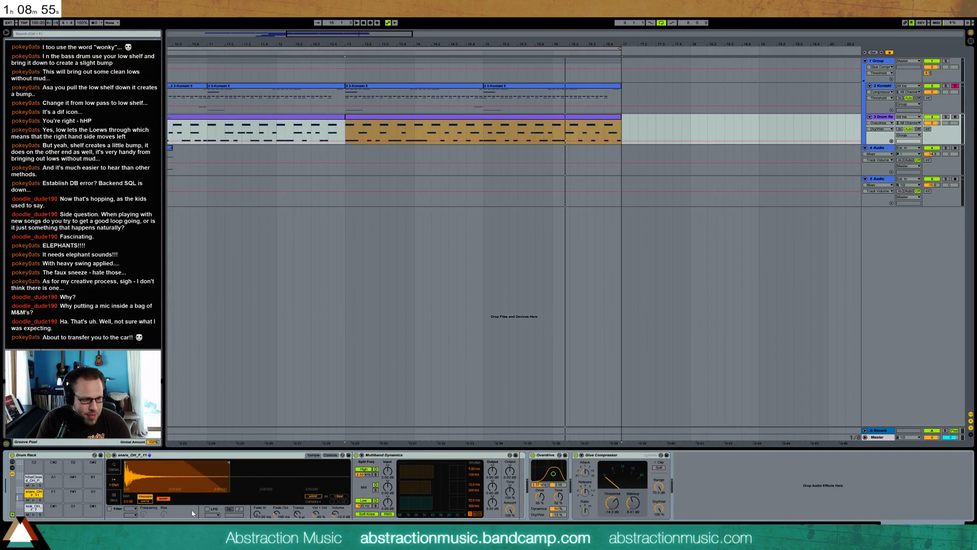
{"action": "left_click", "coordinate": [113, 471]}
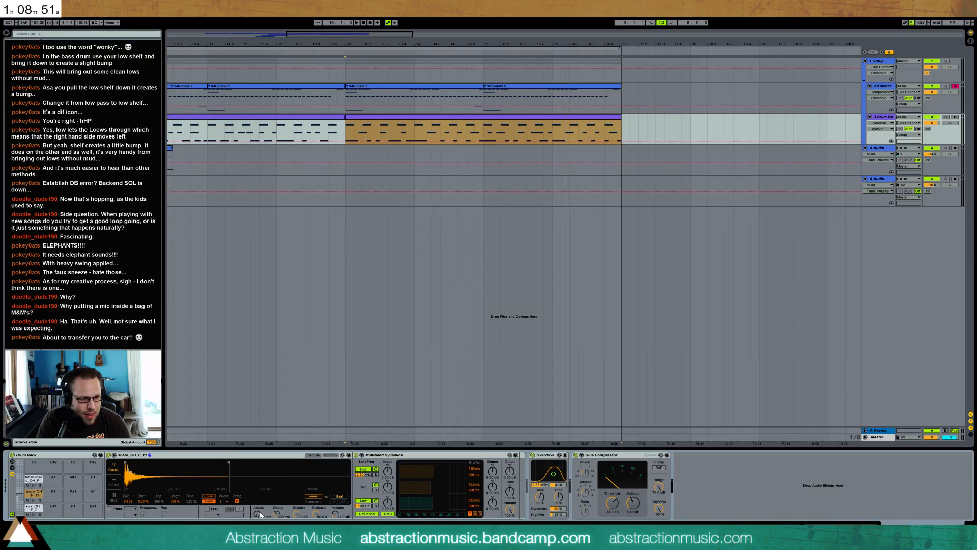
{"action": "left_click_drag", "start_coordinate": [229, 463], "coordinate": [223, 462]}
{"action": "key", "text": "space"}
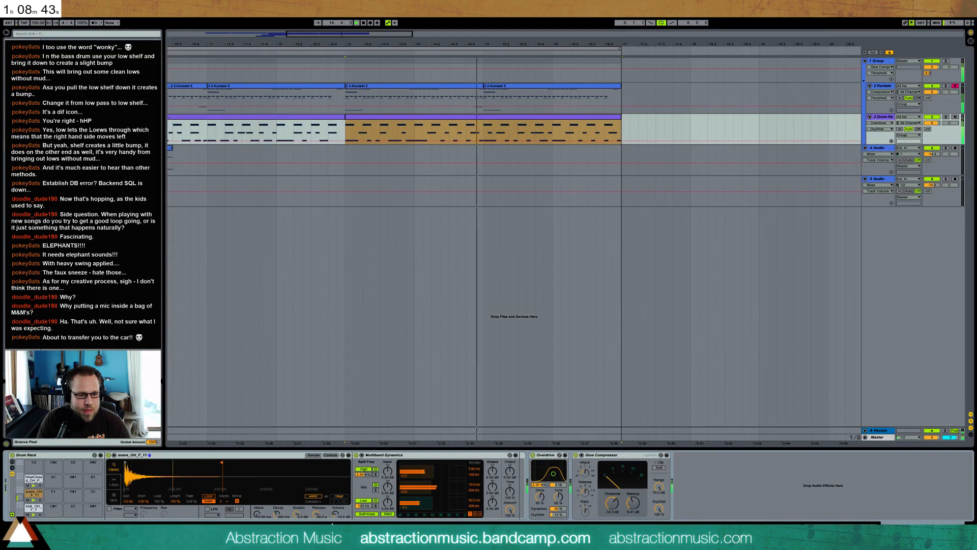
{"action": "left_click_drag", "start_coordinate": [275, 517], "coordinate": [275, 513]}
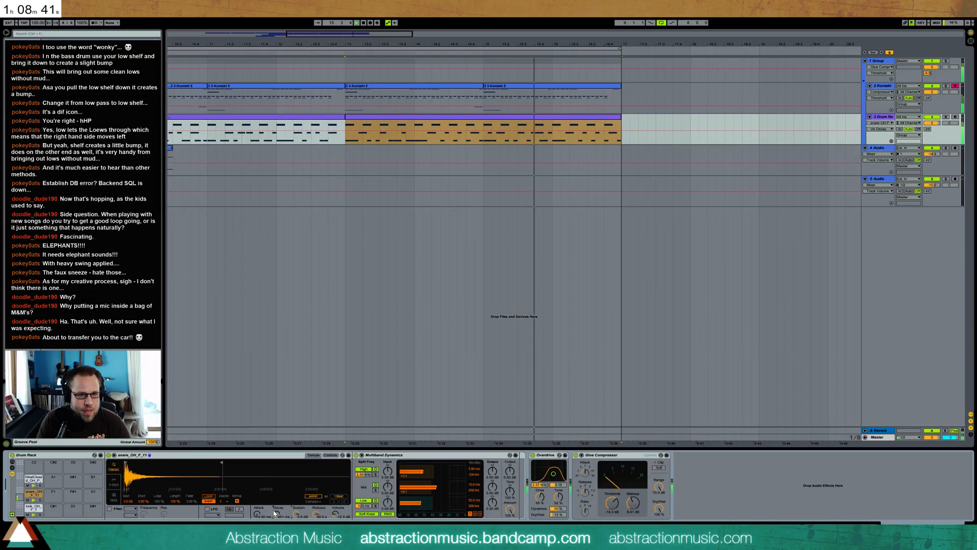
{"action": "key", "text": "space"}
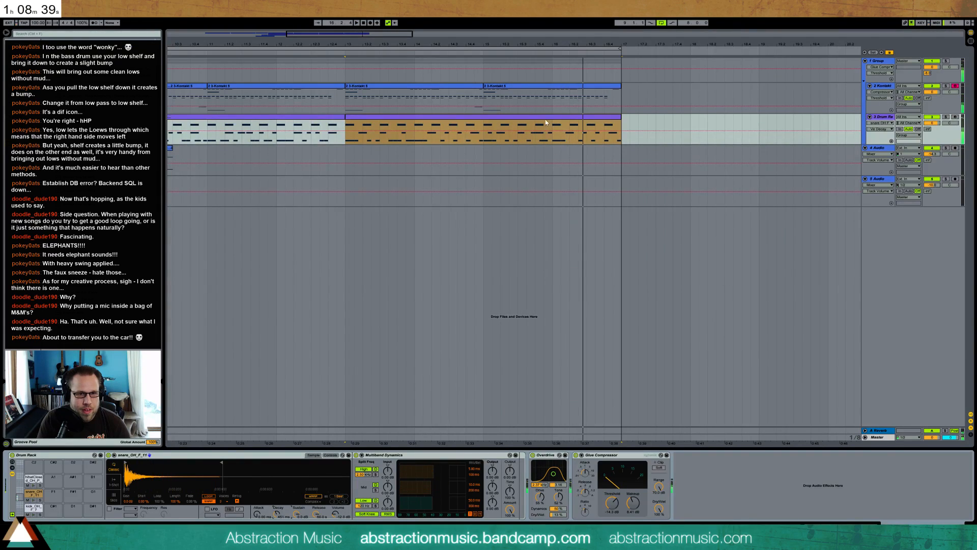
Shift the snare just before beat 4 one grid step earlier in the second drum clip and audition from beat 3.4
{"action": "double_click", "coordinate": [556, 117]}
{"action": "left_click", "coordinate": [719, 414]}
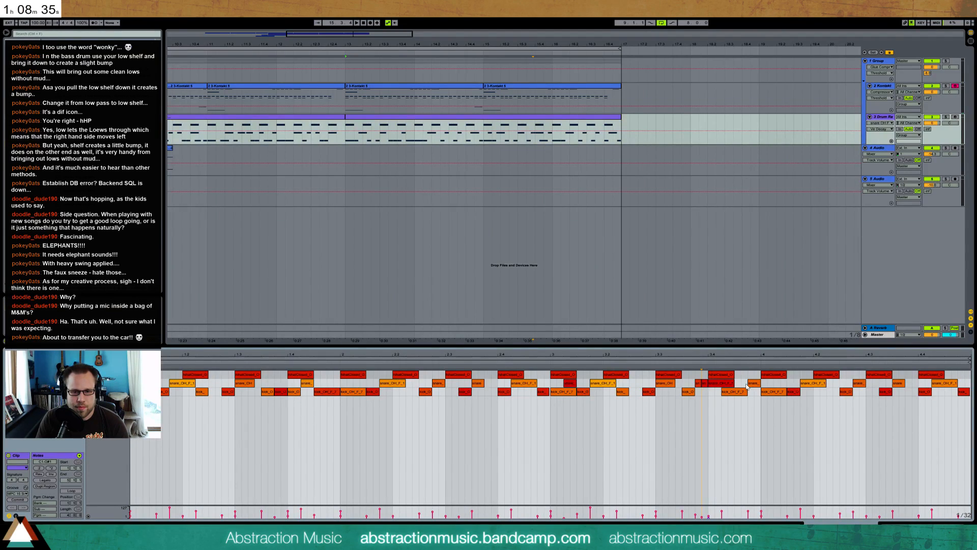
{"action": "key", "text": "space"}
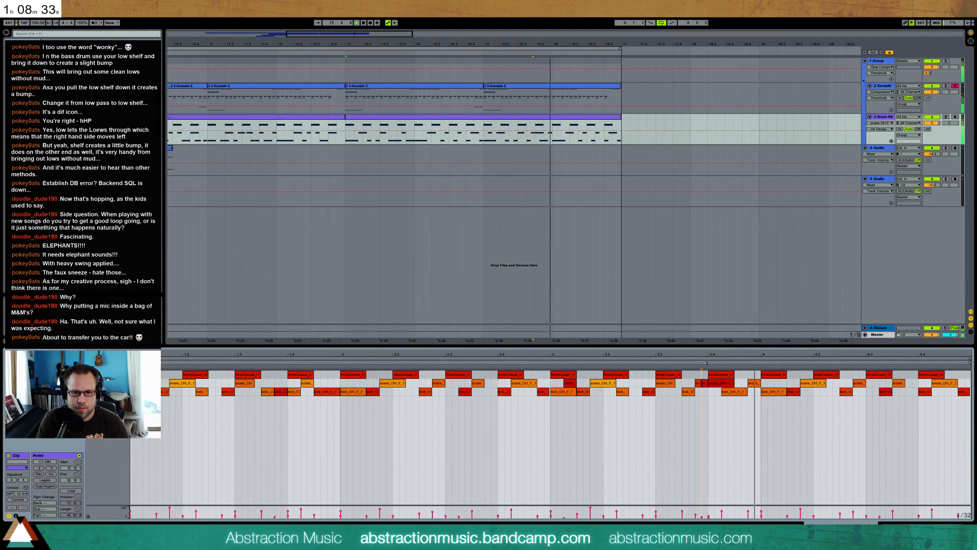
{"action": "key", "text": "space"}
{"action": "left_click_drag", "start_coordinate": [755, 385], "coordinate": [745, 387]}
{"action": "left_click", "coordinate": [710, 360]}
{"action": "key", "text": "space"}
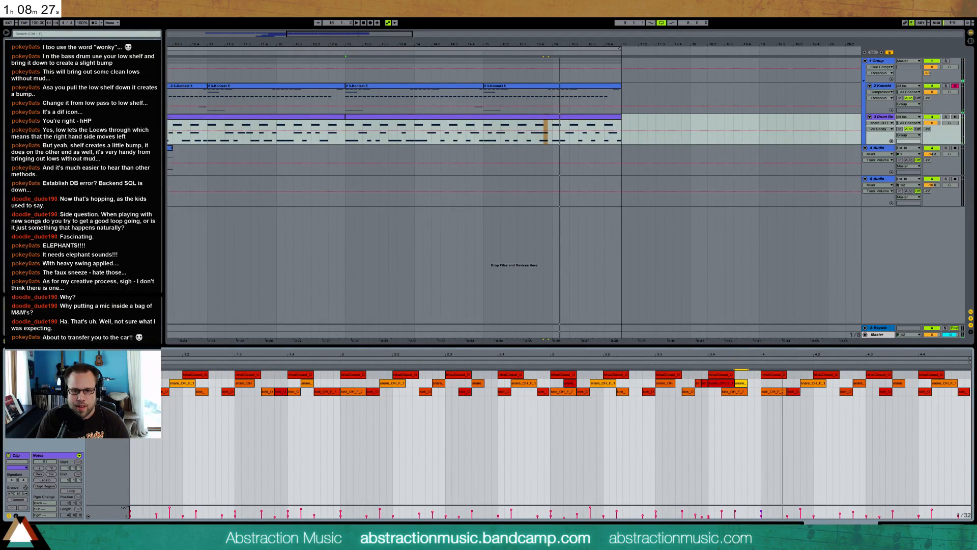
Move the snare before beat 4.2 onto that beat and lengthen the kick so it fills the gap ahead of it
{"action": "left_click", "coordinate": [797, 393]}
{"action": "left_click", "coordinate": [811, 386]}
{"action": "key", "text": "Right"}
{"action": "key", "text": "Right"}
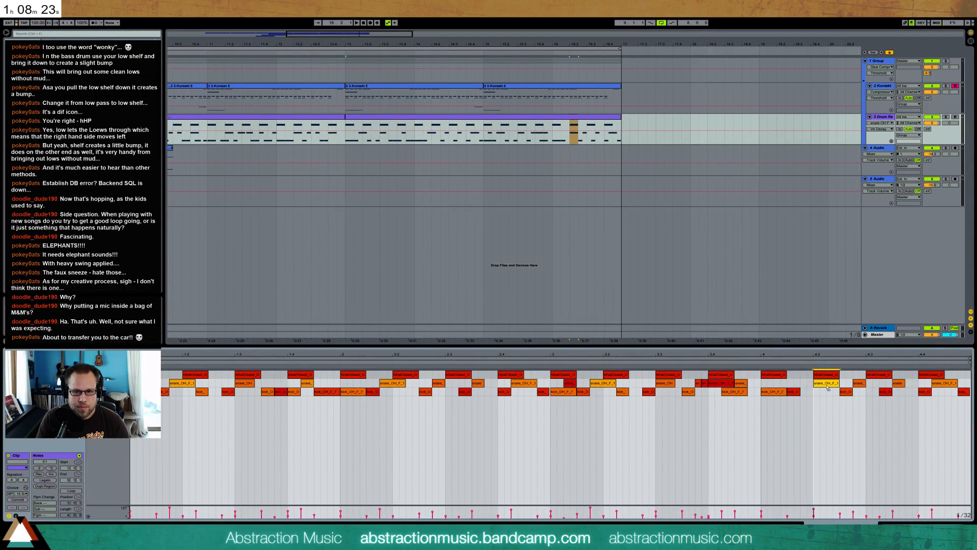
{"action": "mouse_move", "coordinate": [800, 391]}
{"action": "left_mouse_down"}
{"action": "mouse_move", "coordinate": [813, 393]}
{"action": "mouse_move", "coordinate": [796, 382]}
{"action": "mouse_move", "coordinate": [782, 400]}
{"action": "left_mouse_up"}
{"action": "left_click", "coordinate": [796, 392]}
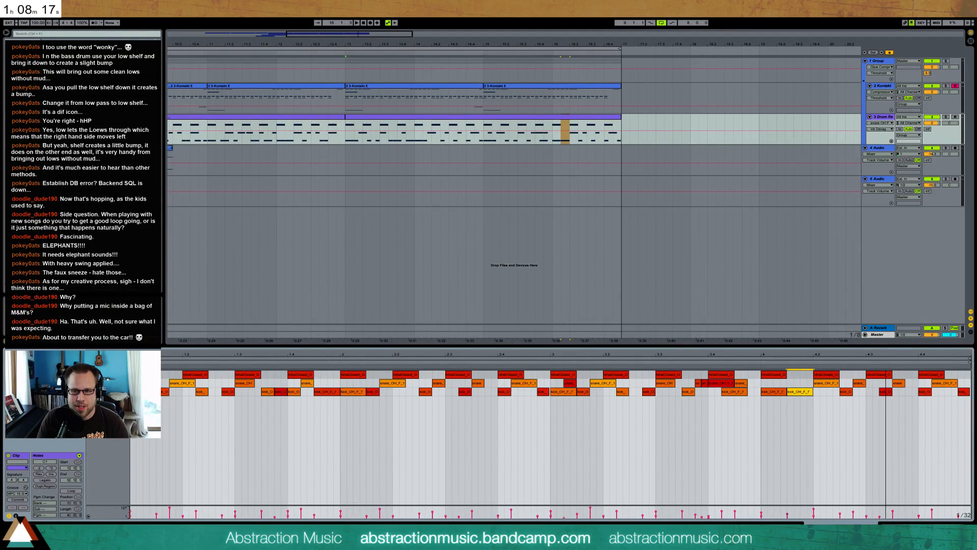
Shift the kick after beat 4.3 onto the beat, extend the following snare earlier and lengthen the clip's last kick
{"action": "left_click", "coordinate": [846, 391]}
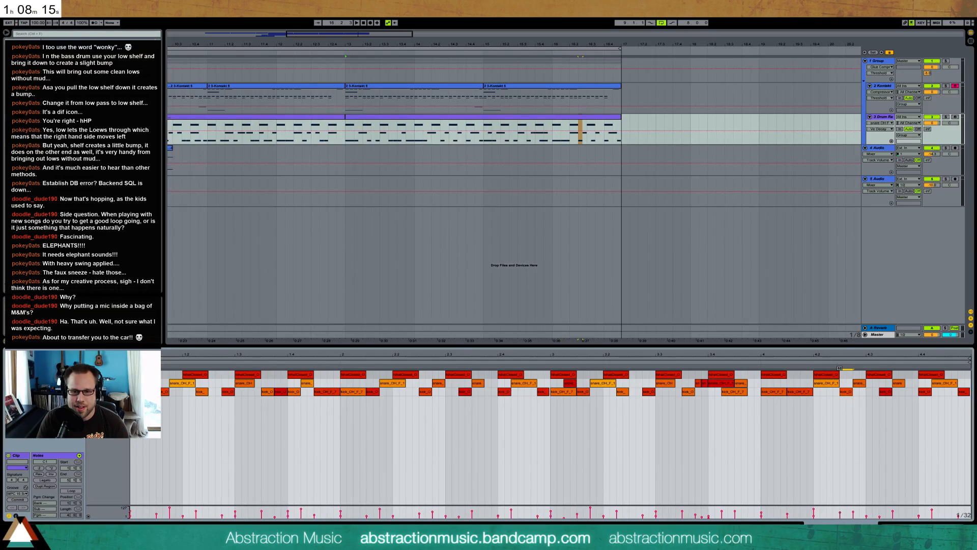
{"action": "left_click_drag", "start_coordinate": [846, 392], "coordinate": [848, 390]}
{"action": "left_click", "coordinate": [886, 392]}
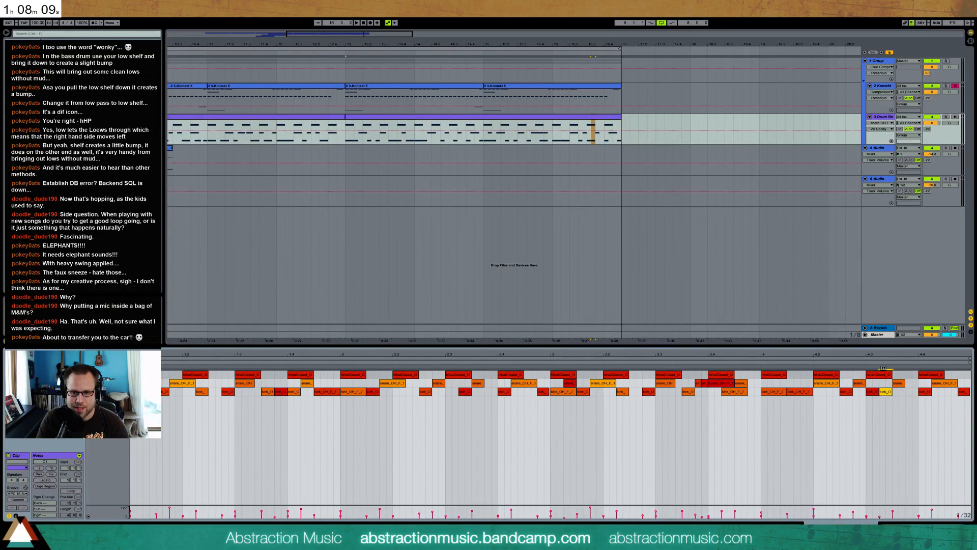
{"action": "left_click_drag", "start_coordinate": [873, 394], "coordinate": [931, 384]}
{"action": "left_click", "coordinate": [929, 392]}
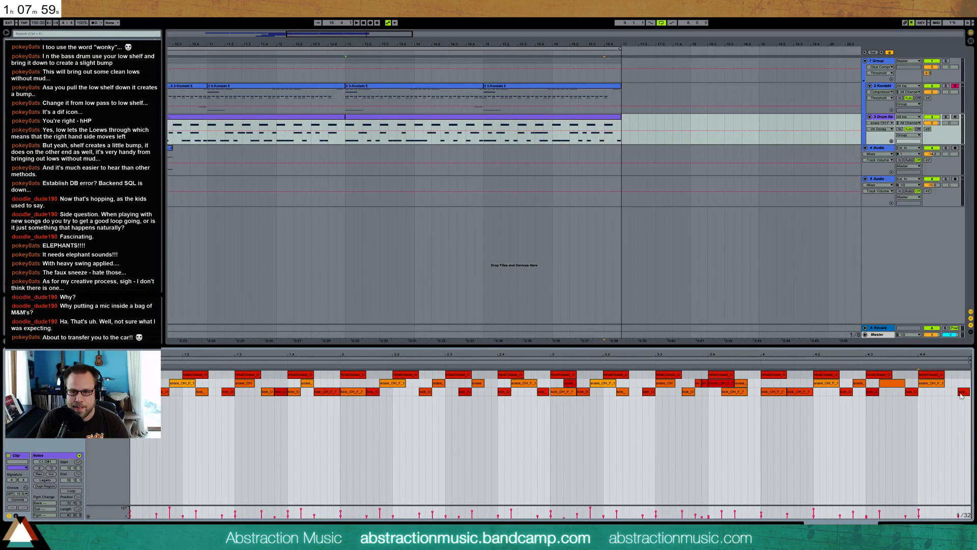
{"action": "left_click_drag", "start_coordinate": [930, 393], "coordinate": [962, 395]}
Play back the loop from bar 9 to bar 17 and adjust the Group track's reverb send
{"action": "left_click_drag", "start_coordinate": [332, 43], "coordinate": [388, 21]}
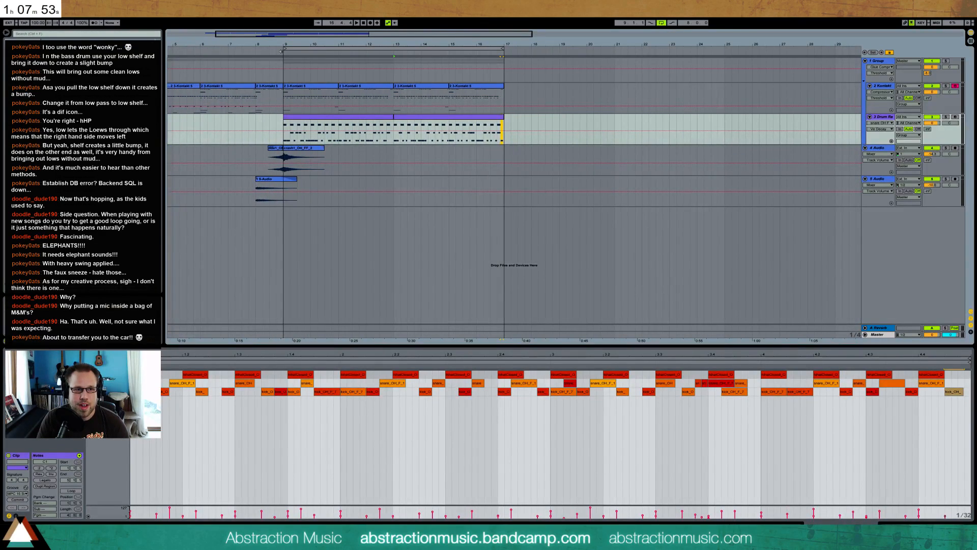
{"action": "key", "text": "space"}
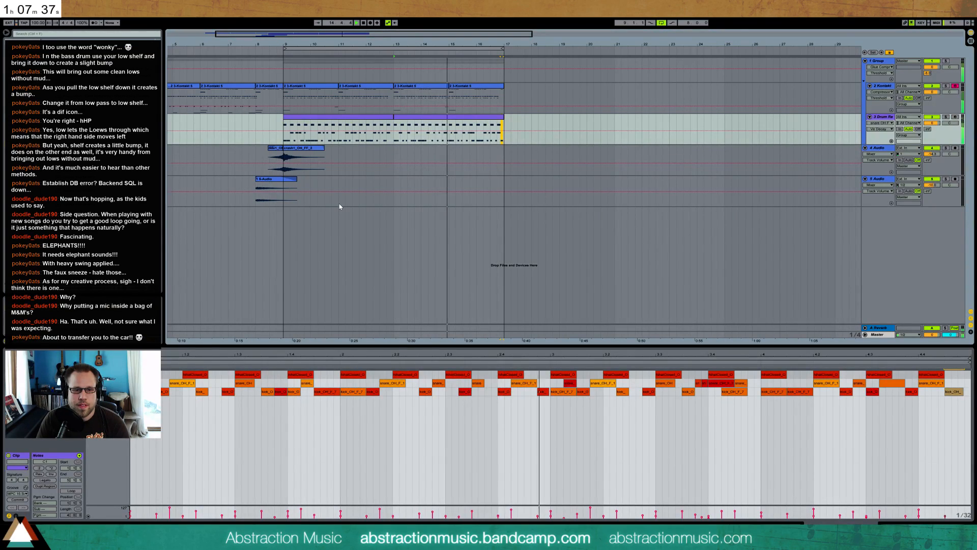
{"action": "mouse_move", "coordinate": [927, 73]}
{"action": "left_mouse_down"}
{"action": "mouse_move", "coordinate": [927, 89]}
{"action": "mouse_move", "coordinate": [928, 77]}
{"action": "left_mouse_up"}
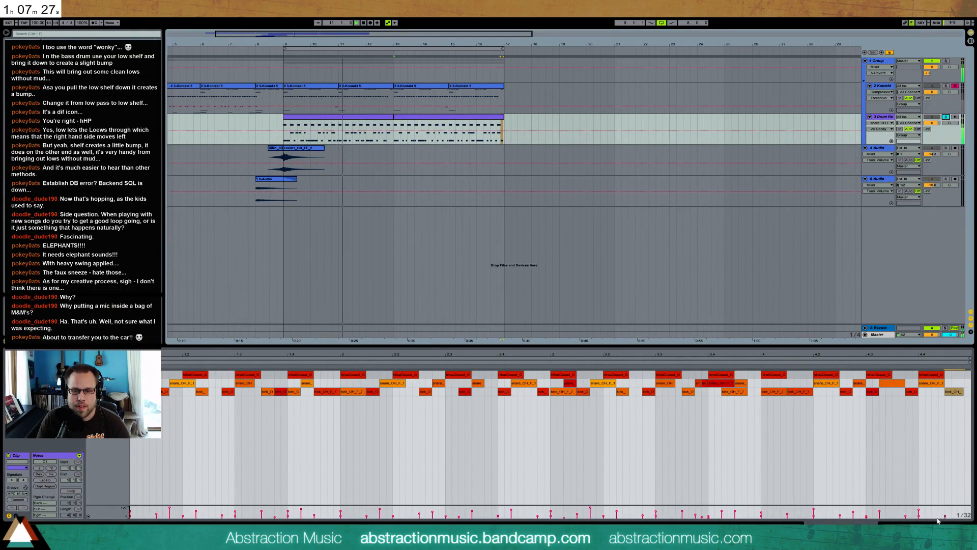
Listen to the soloed drum track, switch the solo to the Kontakt track and inspect its clips
{"action": "left_click", "coordinate": [946, 116]}
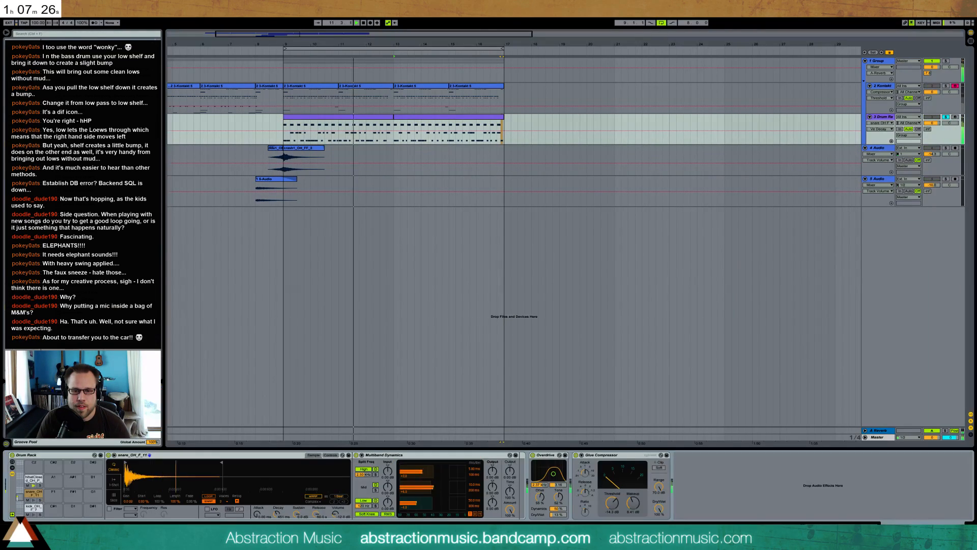
{"action": "left_click", "coordinate": [946, 86]}
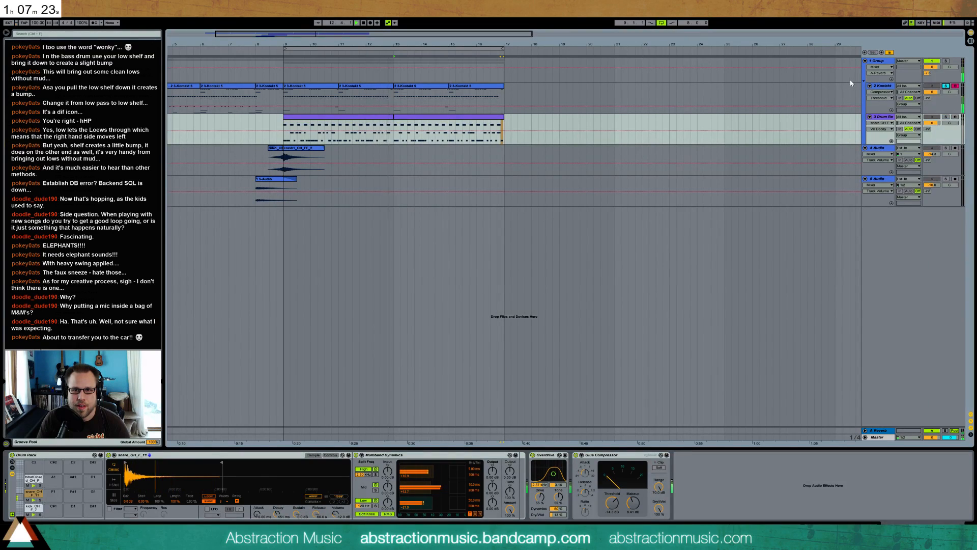
{"action": "left_click", "coordinate": [371, 98]}
{"action": "left_click", "coordinate": [408, 87]}
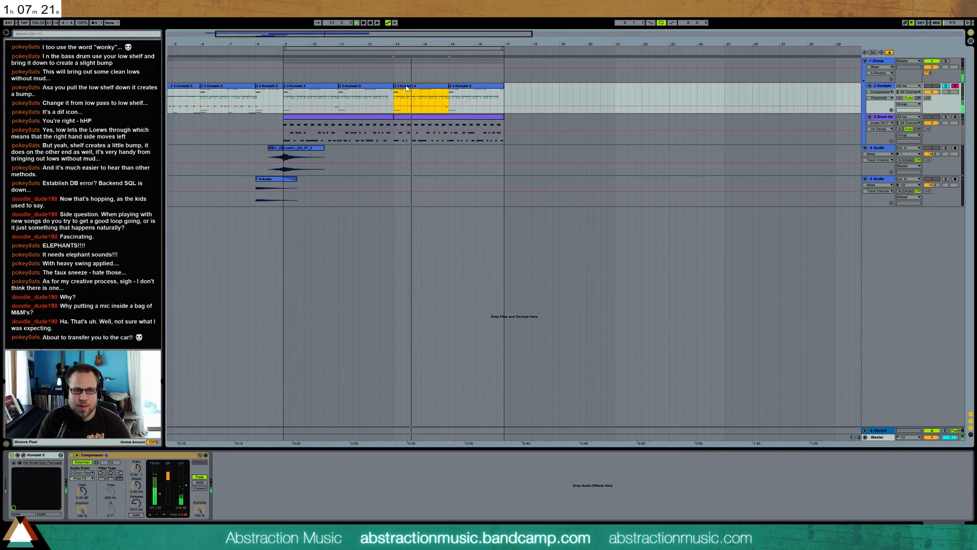
Open the Kontakt clip at bar 9 and lower the second-highest row of repeated notes by one semitone
{"action": "left_click", "coordinate": [314, 89]}
{"action": "double_click", "coordinate": [313, 89]}
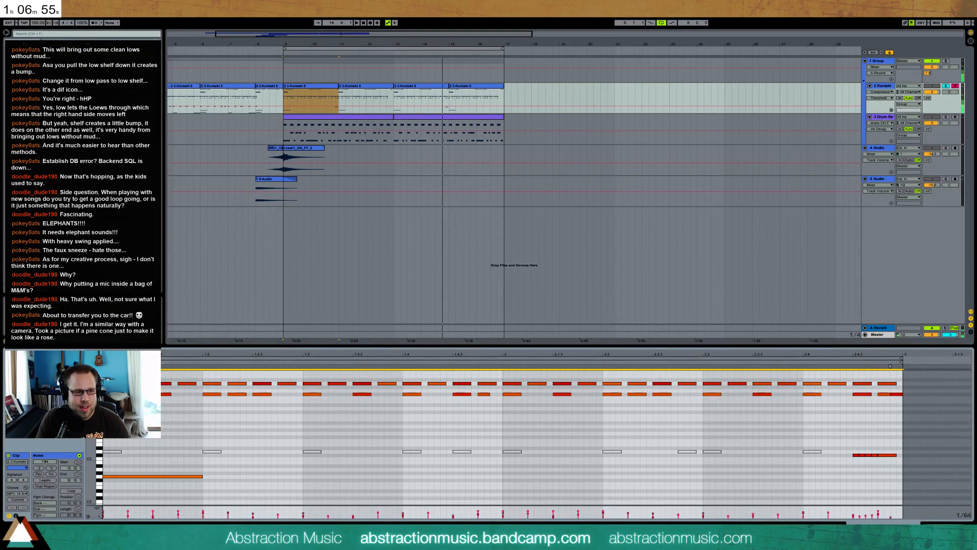
{"action": "key", "text": "Down"}
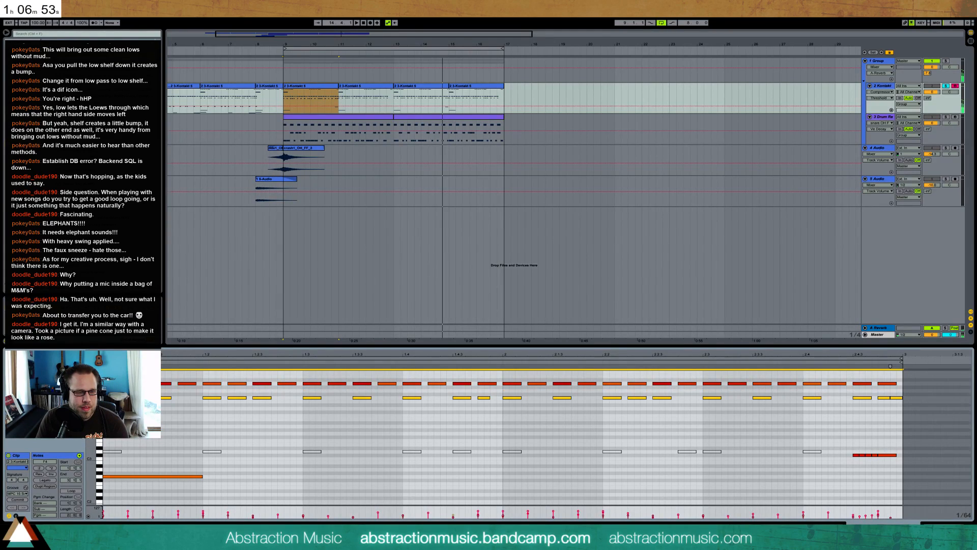
Lower the matching row of notes in the Kontakt clip at bar 11 by one semitone and audition the change
{"action": "left_click", "coordinate": [359, 93]}
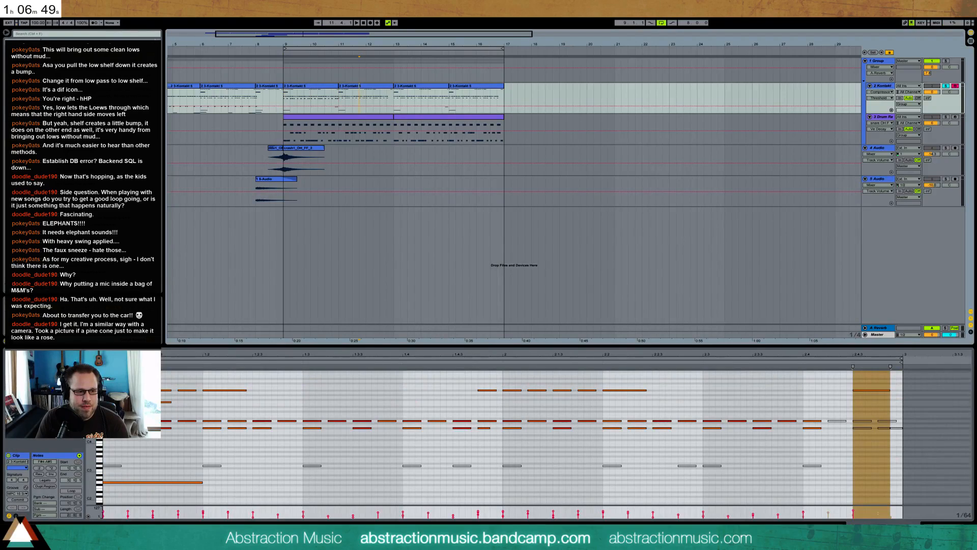
{"action": "double_click", "coordinate": [359, 93]}
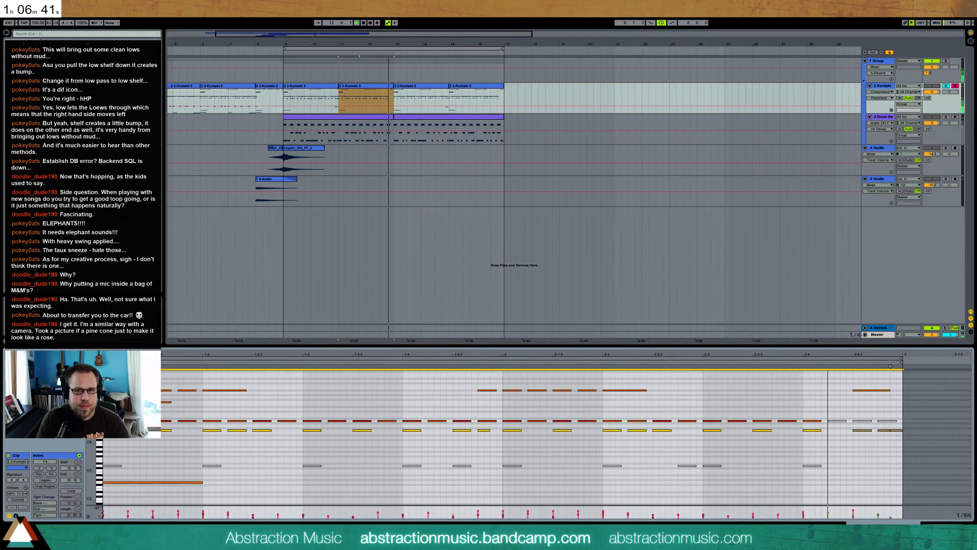
{"action": "left_click", "coordinate": [367, 86]}
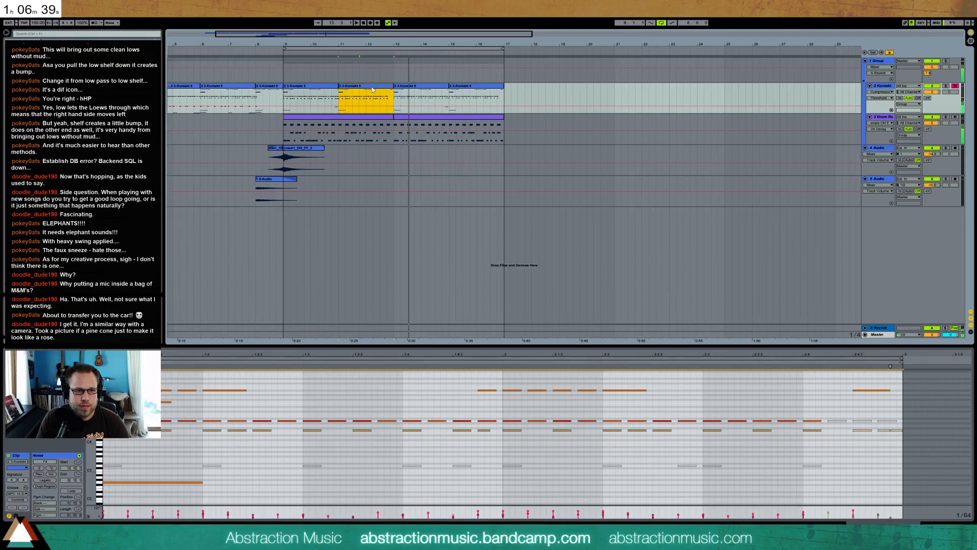
{"action": "left_click", "coordinate": [314, 87], "text": "shift"}
{"action": "key", "text": "ctrl+d"}
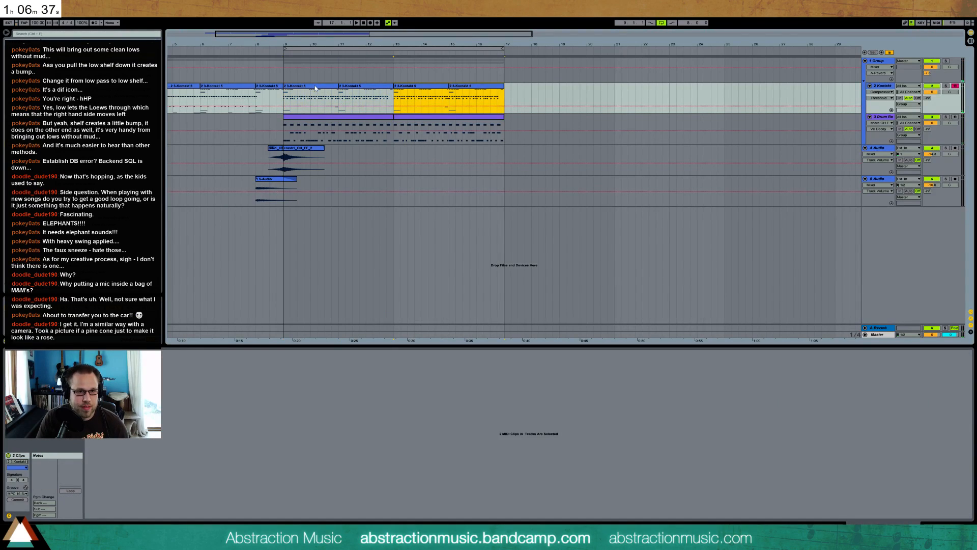
{"action": "key", "text": "ctrl+z"}
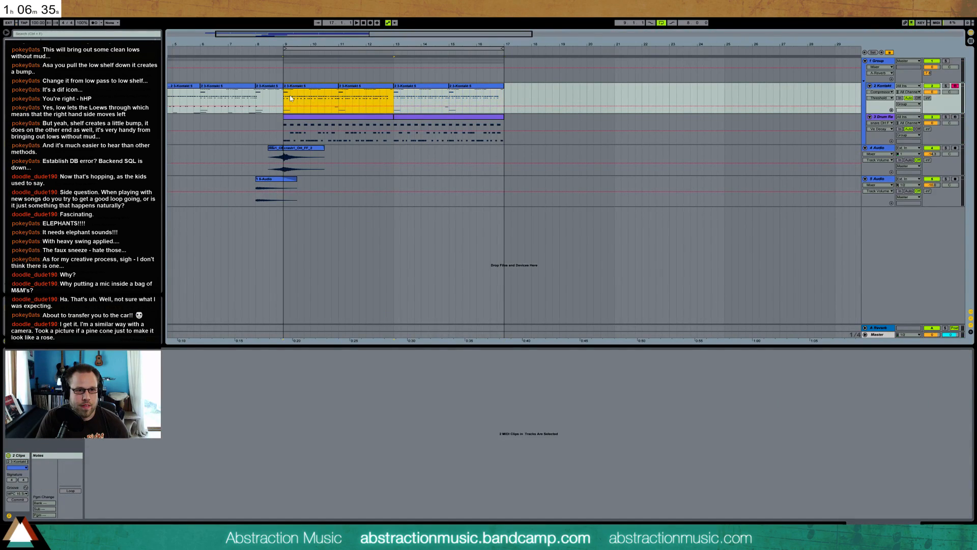
Adjust the velocities of the second-highest row of notes in the Kontakt clip at bar 9 during playback
{"action": "left_click", "coordinate": [287, 97]}
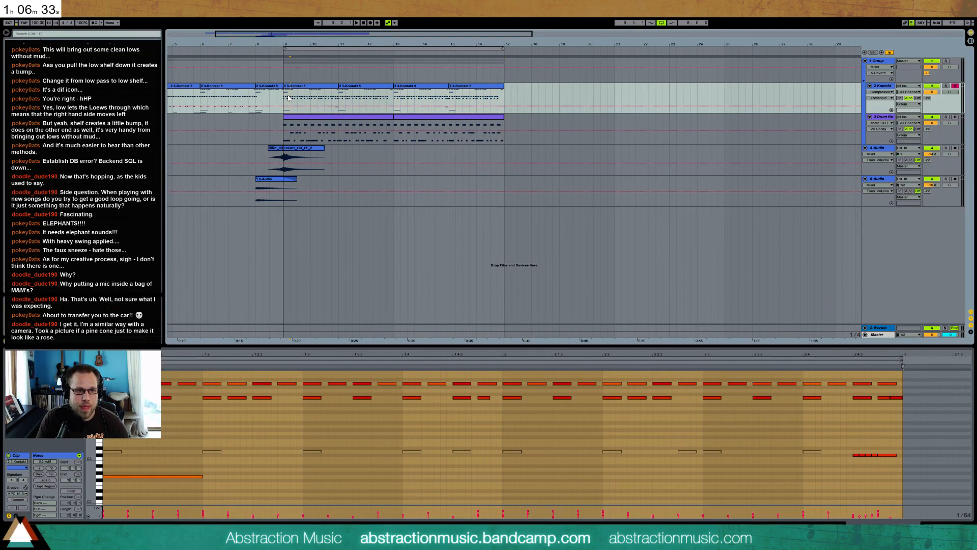
{"action": "key", "text": "space"}
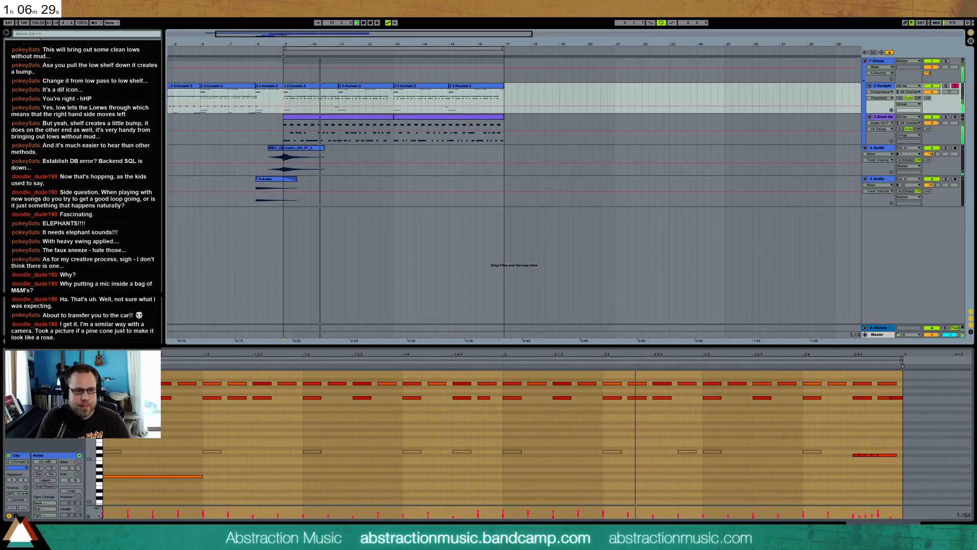
{"action": "left_click_drag", "start_coordinate": [105, 389], "coordinate": [891, 407]}
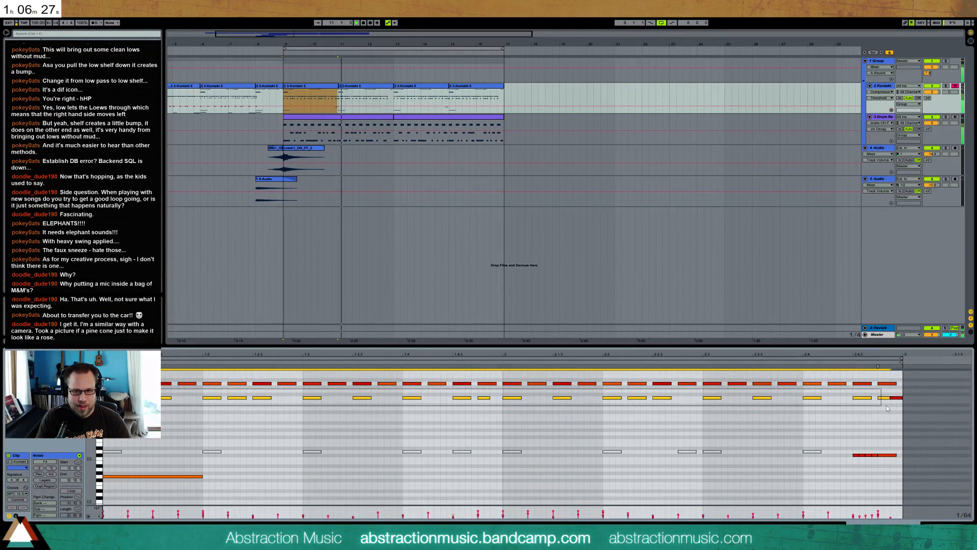
{"action": "left_click_drag", "start_coordinate": [877, 517], "coordinate": [877, 514]}
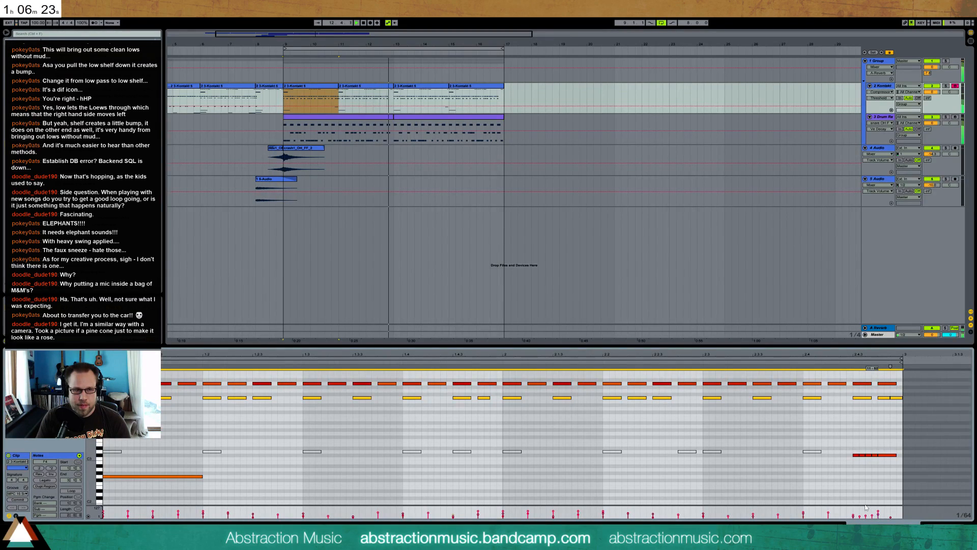
{"action": "key", "text": "space"}
Adjust the velocities of the matching row of notes in the Kontakt clip at bar 11 and play it back
{"action": "left_click", "coordinate": [344, 104]}
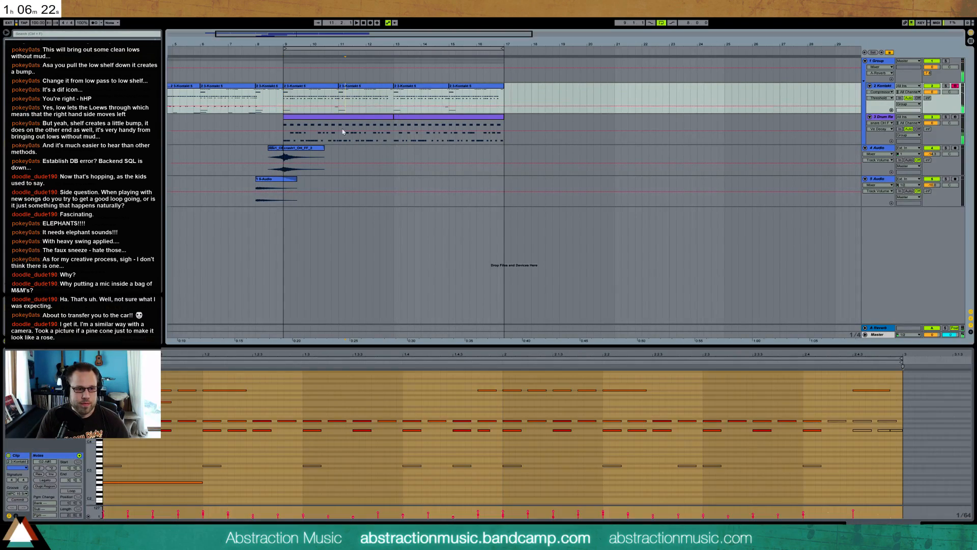
{"action": "left_click", "coordinate": [99, 431]}
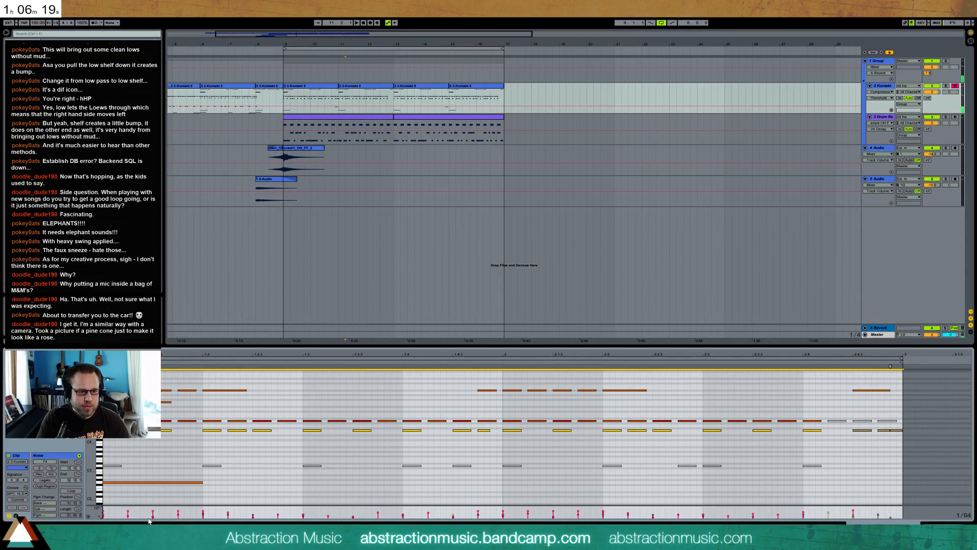
{"action": "left_click_drag", "start_coordinate": [153, 517], "coordinate": [152, 515]}
{"action": "key", "text": "space"}
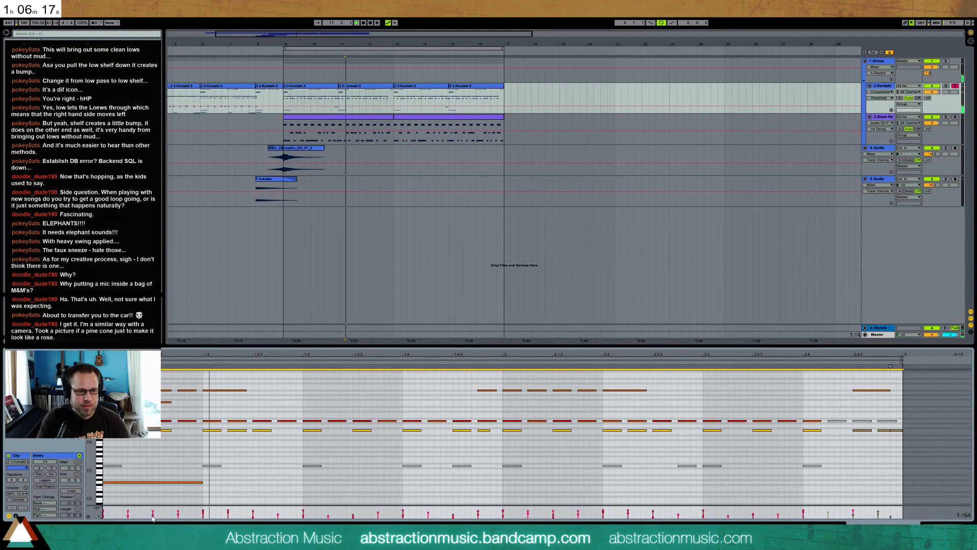
Solo the Kontakt track and consolidate its two clips between bars 9 and 13 into one clip
{"action": "left_click", "coordinate": [946, 86]}
{"action": "left_click", "coordinate": [346, 86]}
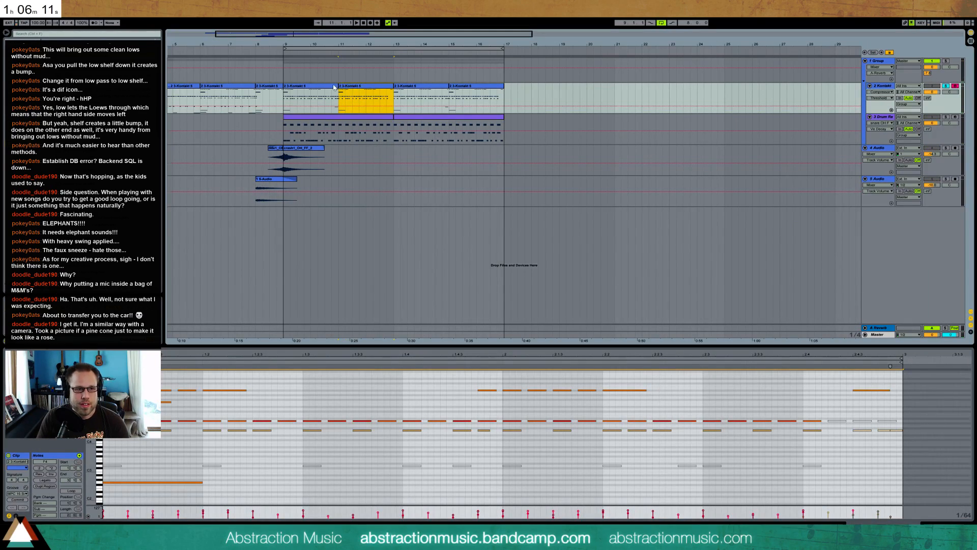
{"action": "left_click", "coordinate": [334, 87], "text": "shift"}
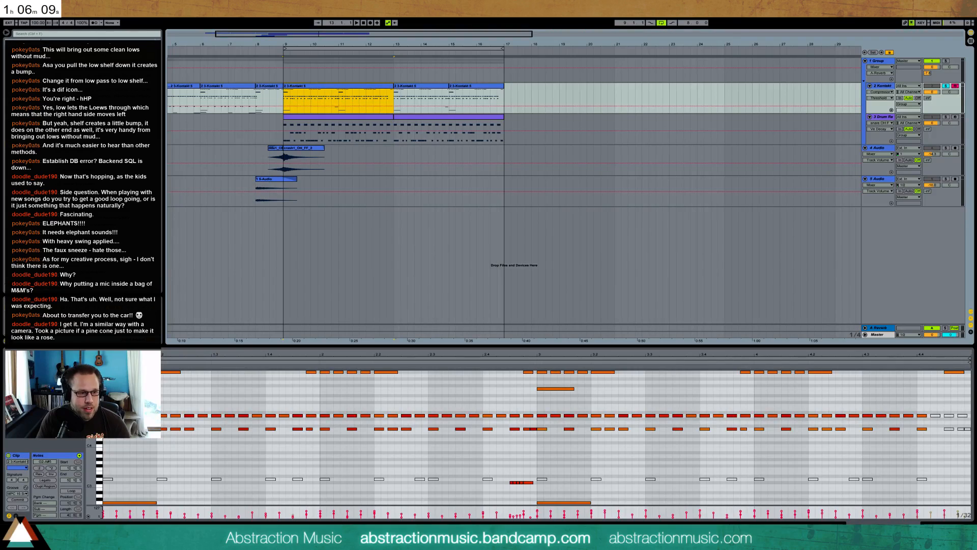
Refine the second repeated-note row's velocities in the consolidated Kontakt clip, audition it soloed, and turn the solo off
{"action": "left_click", "coordinate": [99, 429]}
{"action": "left_click_drag", "start_coordinate": [540, 430], "coordinate": [906, 464]}
{"action": "left_click_drag", "start_coordinate": [917, 511], "coordinate": [917, 513]}
{"action": "left_click_drag", "start_coordinate": [931, 424], "coordinate": [102, 446]}
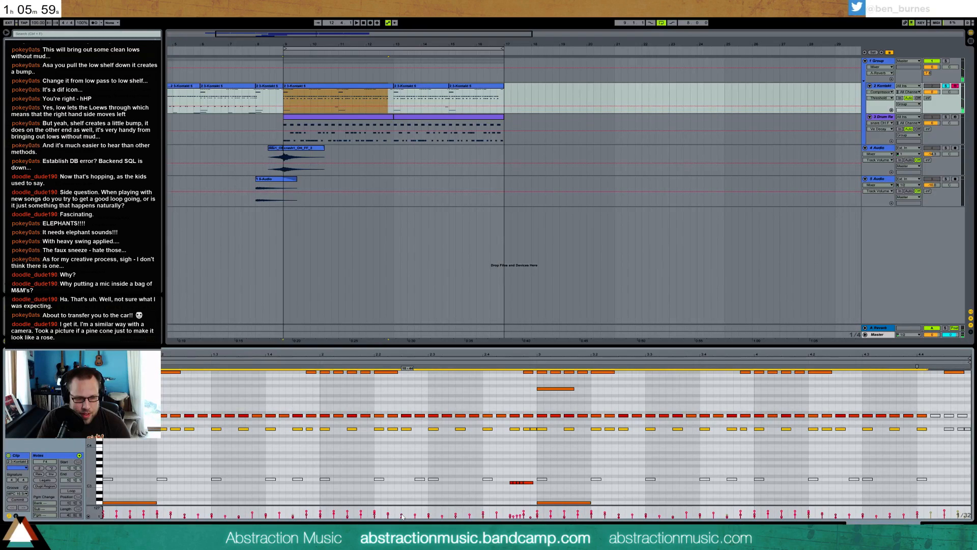
{"action": "key", "text": "space"}
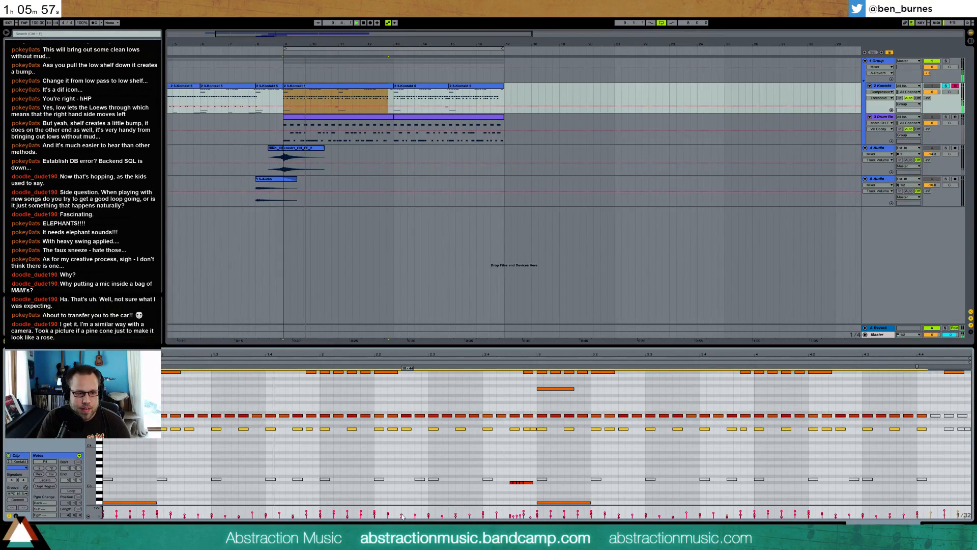
{"action": "left_click", "coordinate": [946, 86]}
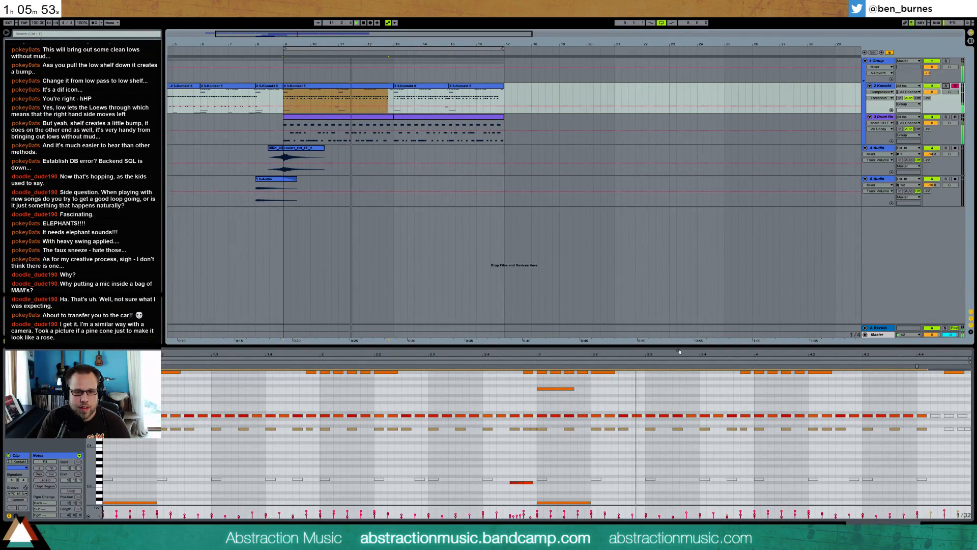
{"action": "left_click", "coordinate": [686, 394]}
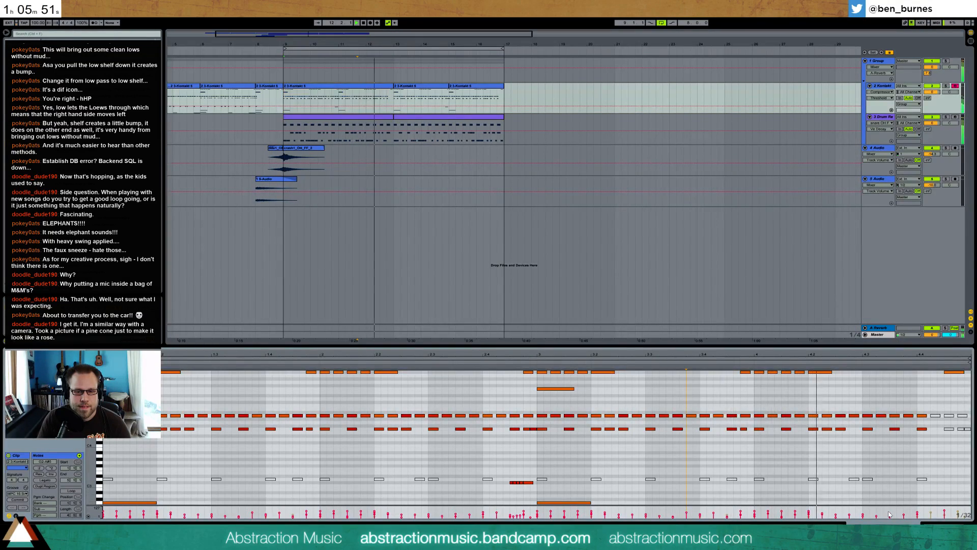
Reshape the snare's volume envelope in the Drum Rack with a longer decay, lower sustain and adjusted release while the loop plays
{"action": "left_click", "coordinate": [946, 527]}
{"action": "left_click", "coordinate": [338, 127]}
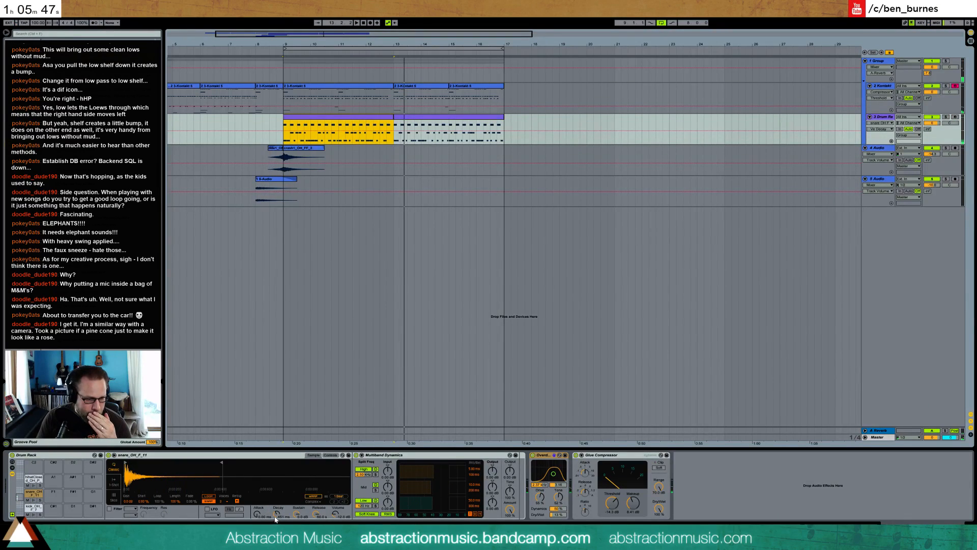
{"action": "left_click_drag", "start_coordinate": [276, 515], "coordinate": [276, 501]}
{"action": "key", "text": "space"}
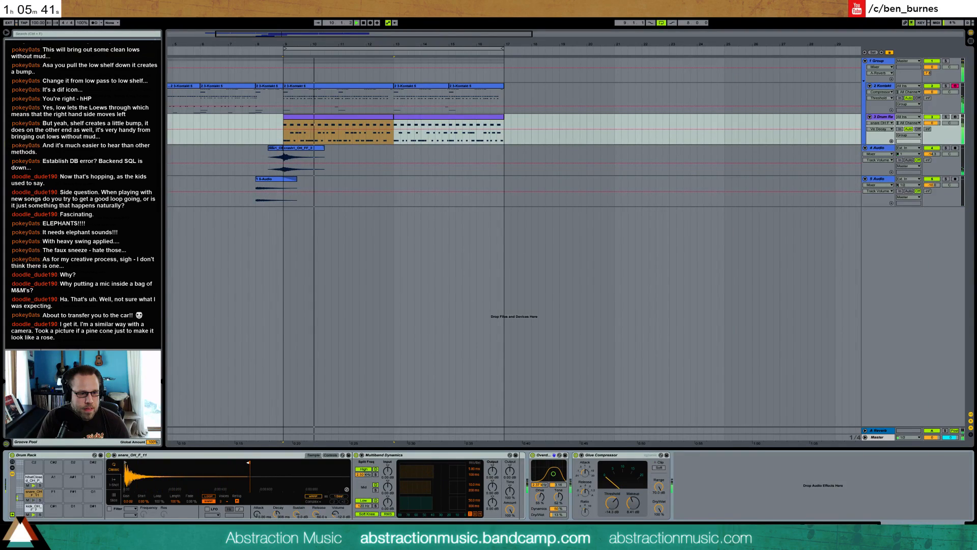
{"action": "left_click_drag", "start_coordinate": [296, 514], "coordinate": [296, 545]}
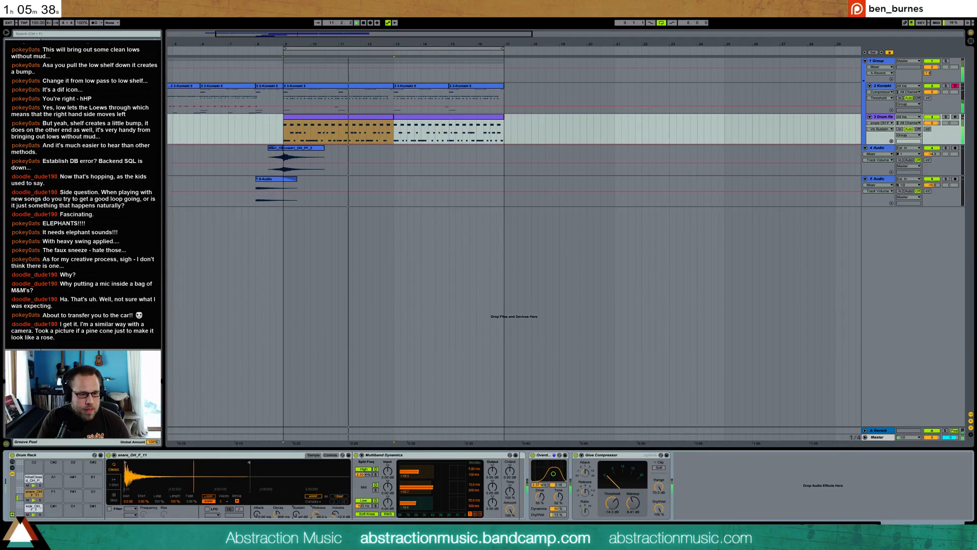
{"action": "left_click", "coordinate": [317, 515]}
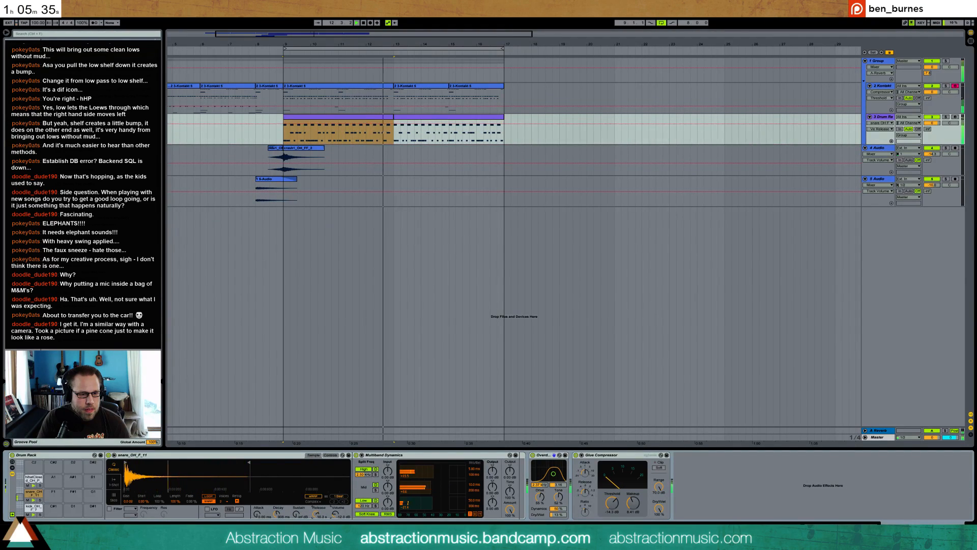
{"action": "left_click_drag", "start_coordinate": [276, 513], "coordinate": [311, 513]}
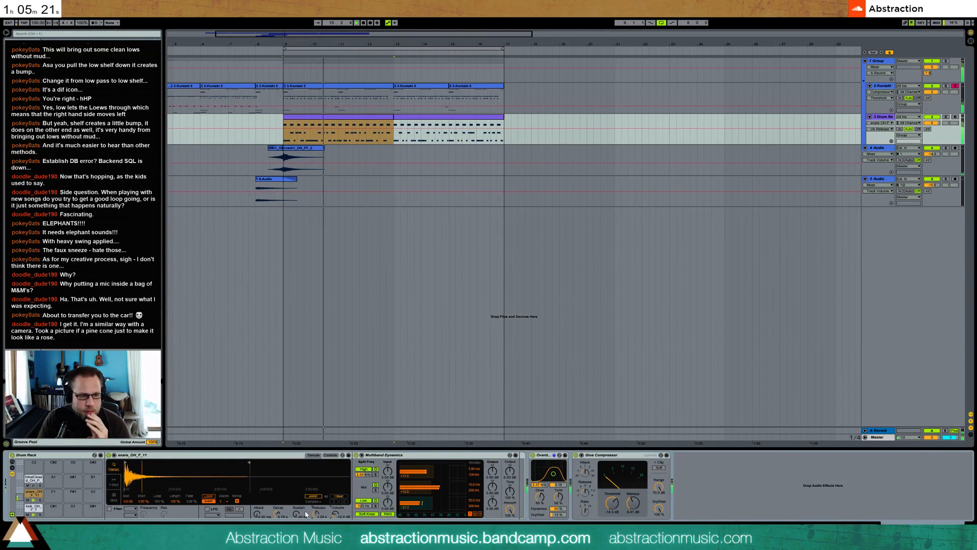
{"action": "left_click_drag", "start_coordinate": [276, 517], "coordinate": [315, 513]}
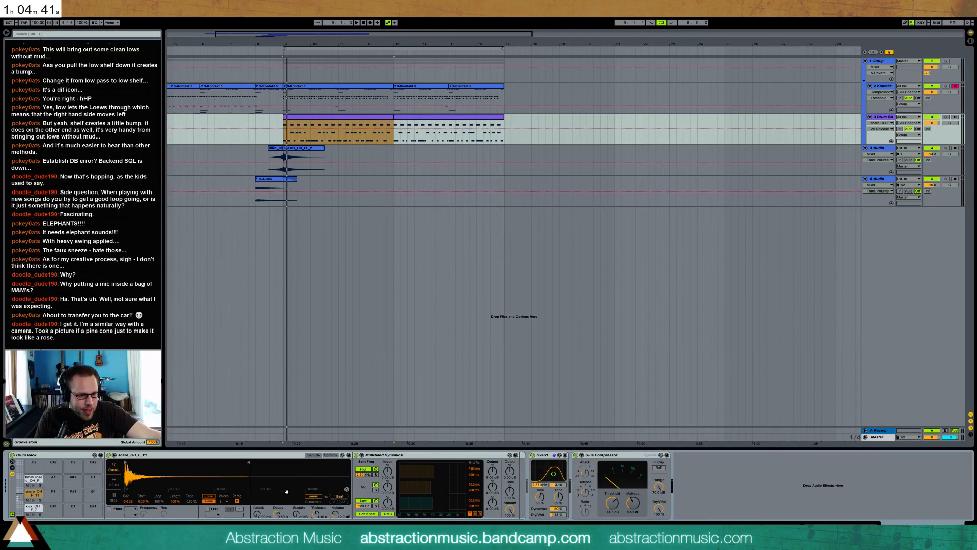
Fine-tune the snare's decay, volume and release while listening to the loop from bar 9
{"action": "left_click", "coordinate": [276, 514]}
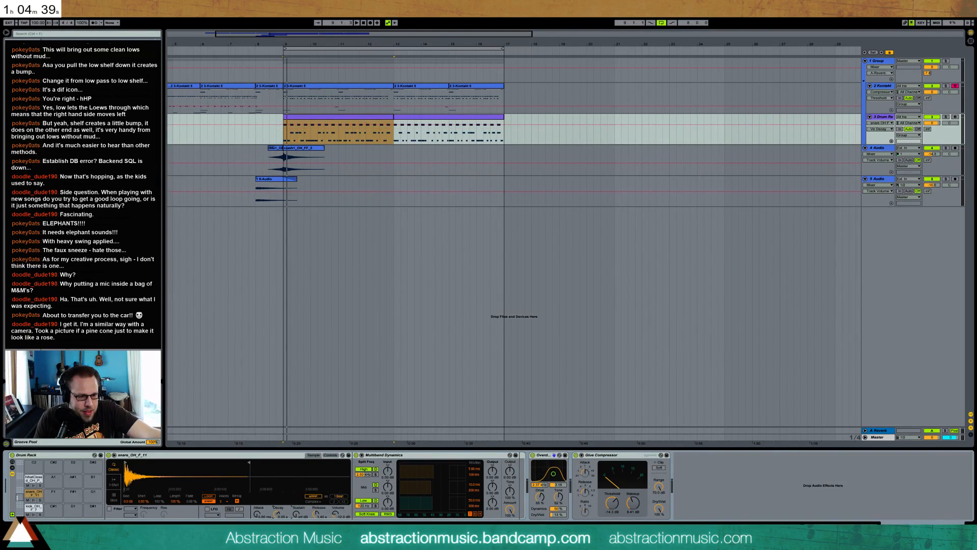
{"action": "left_click", "coordinate": [337, 514]}
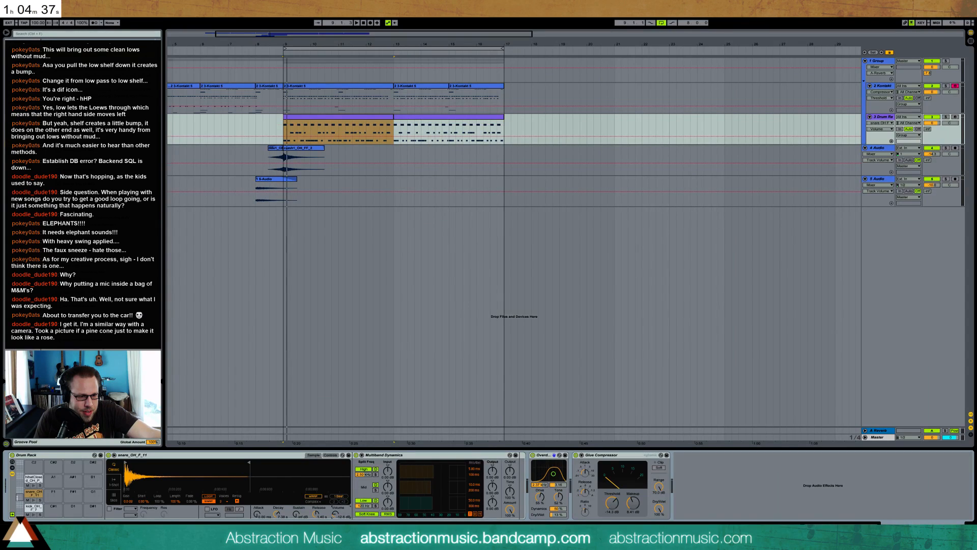
{"action": "key", "text": "space"}
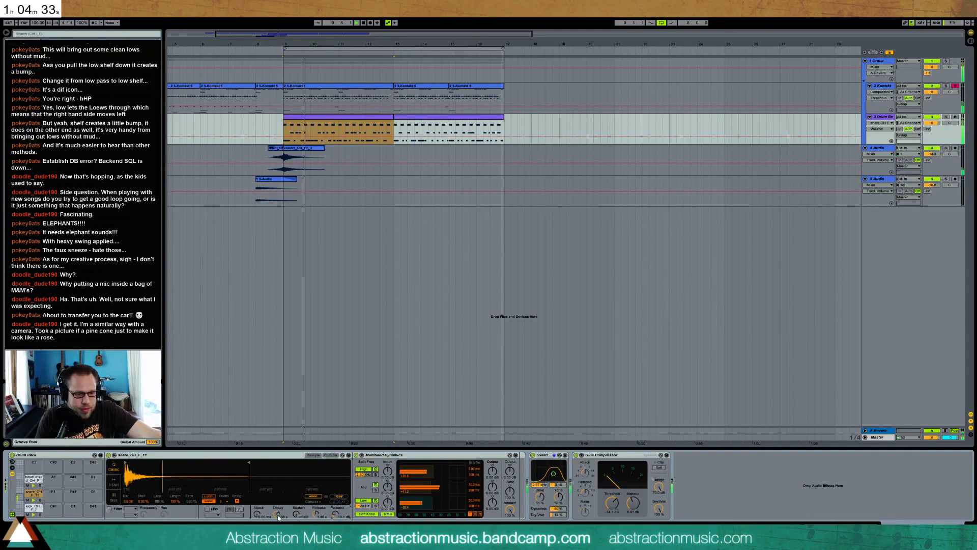
{"action": "left_click", "coordinate": [278, 513]}
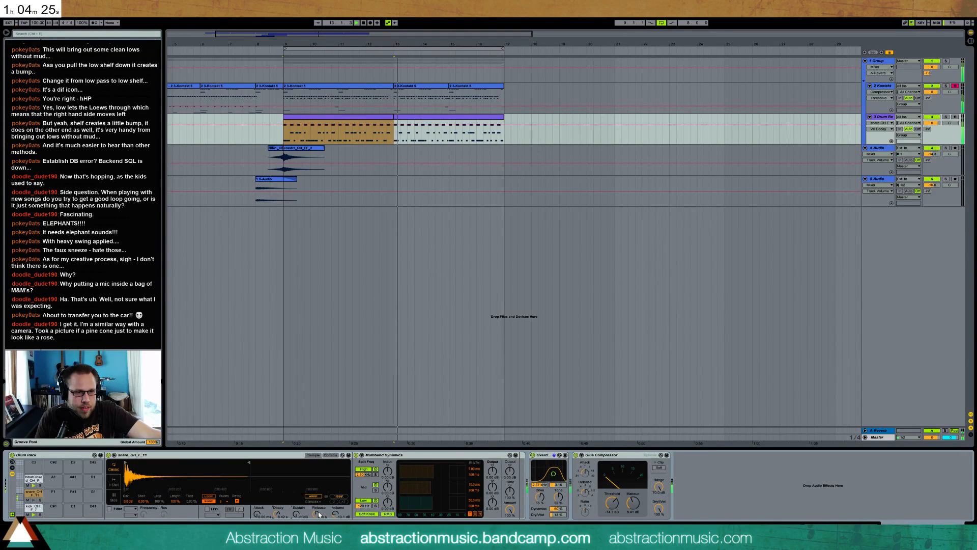
{"action": "left_click_drag", "start_coordinate": [315, 514], "coordinate": [314, 515]}
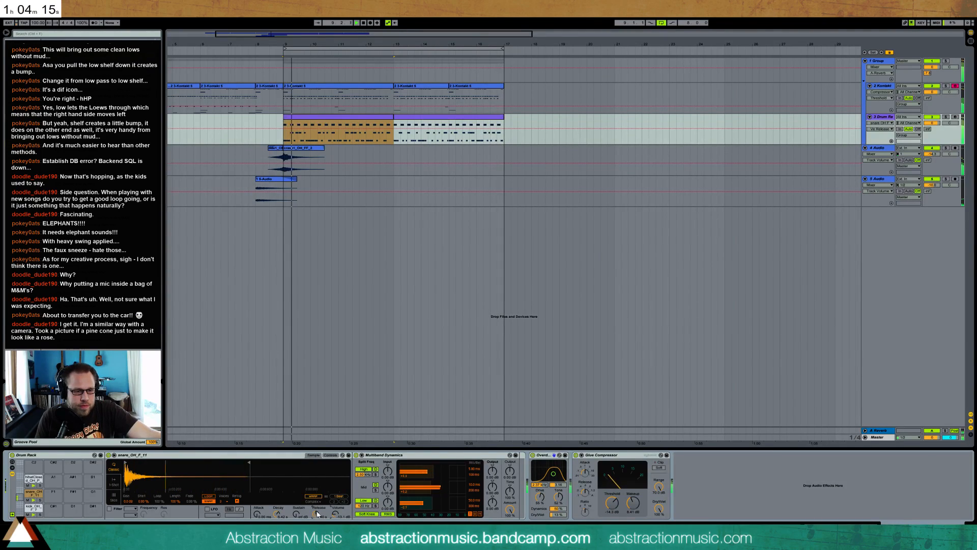
Duplicate the Kontakt and drum clips from bars 9 to 17 into bars 17 to 25
{"action": "left_click_drag", "start_coordinate": [284, 99], "coordinate": [506, 141]}
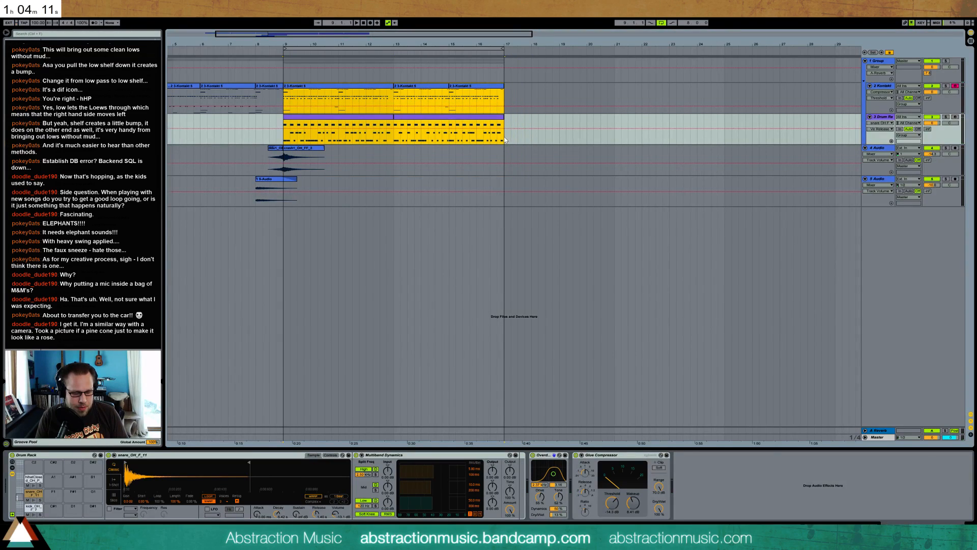
{"action": "key", "text": "ctrl+d"}
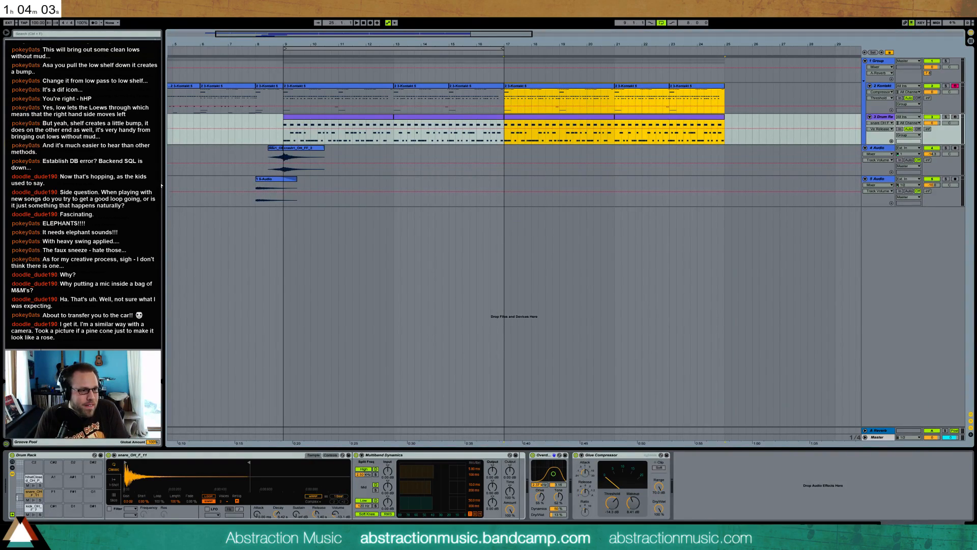
{"action": "left_click_drag", "start_coordinate": [157, 181], "coordinate": [158, 184]}
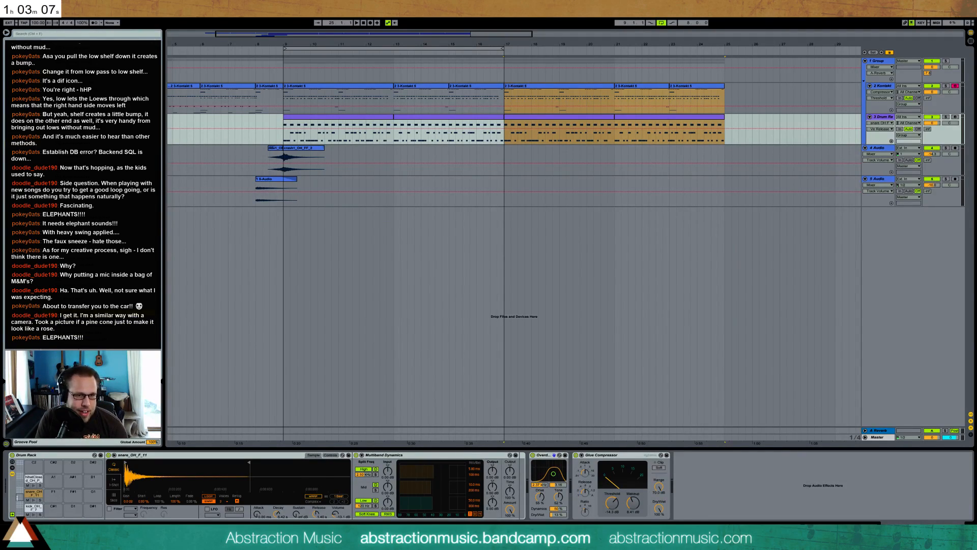
Trim the audio clip on the new track 6 to the last beat before bar 17
{"action": "mouse_move", "coordinate": [494, 239]}
{"action": "left_mouse_down"}
{"action": "mouse_move", "coordinate": [477, 216]}
{"action": "mouse_move", "coordinate": [518, 222]}
{"action": "left_mouse_up"}
{"action": "key", "text": "Delete"}
{"action": "left_click", "coordinate": [536, 212]}
{"action": "key", "text": "Delete"}
{"action": "left_click", "coordinate": [501, 211]}
Add an Auto Filter to track 6, set its cutoff high and show the Frequency automation
{"action": "left_click", "coordinate": [30, 62]}
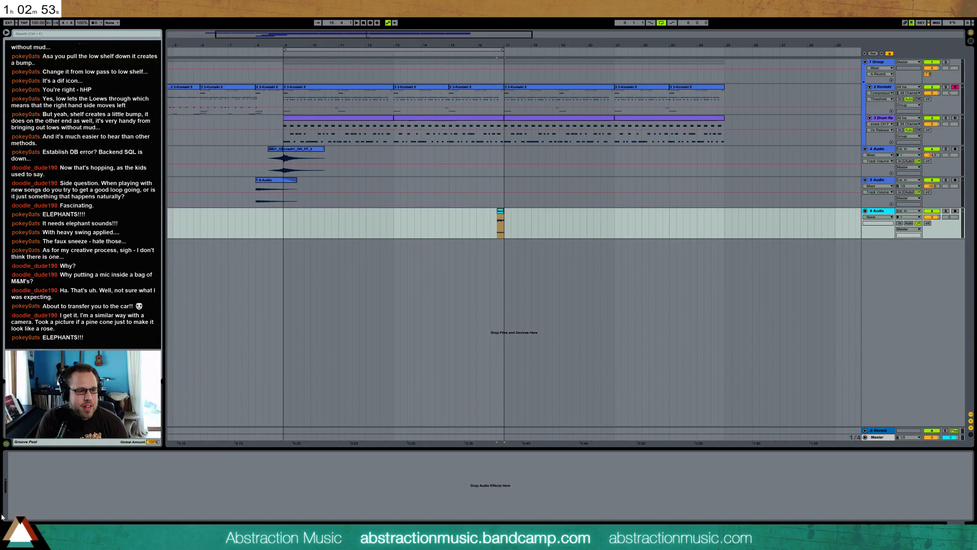
{"action": "left_click_drag", "start_coordinate": [93, 495], "coordinate": [92, 480]}
{"action": "left_click", "coordinate": [108, 471]}
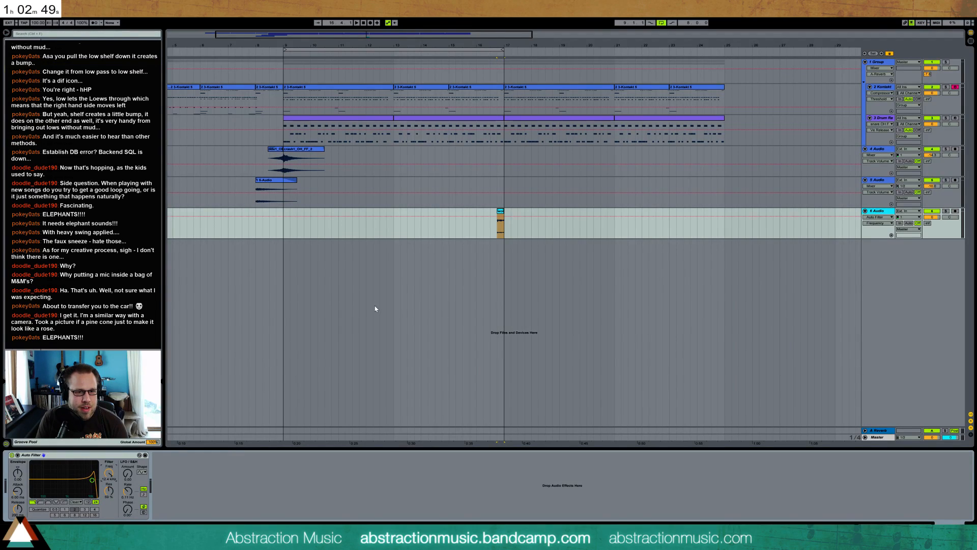
Automate the Auto Filter frequency to sweep from high to low across the clip before bar 17, and audition it
{"action": "left_click_drag", "start_coordinate": [500, 217], "coordinate": [500, 238]}
{"action": "left_click", "coordinate": [498, 237]}
{"action": "left_click", "coordinate": [512, 231]}
{"action": "left_click", "coordinate": [504, 216]}
{"action": "key", "text": "space"}
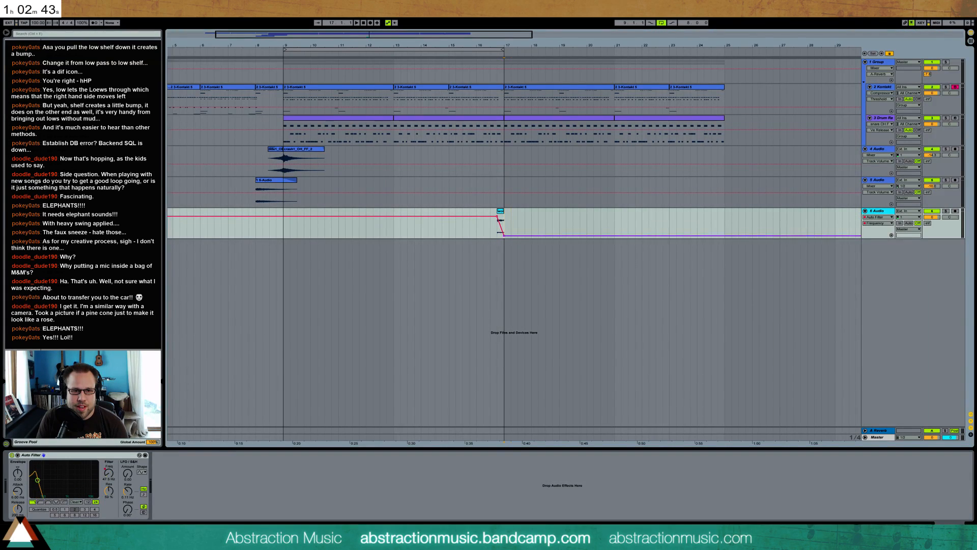
{"action": "left_click", "coordinate": [463, 235]}
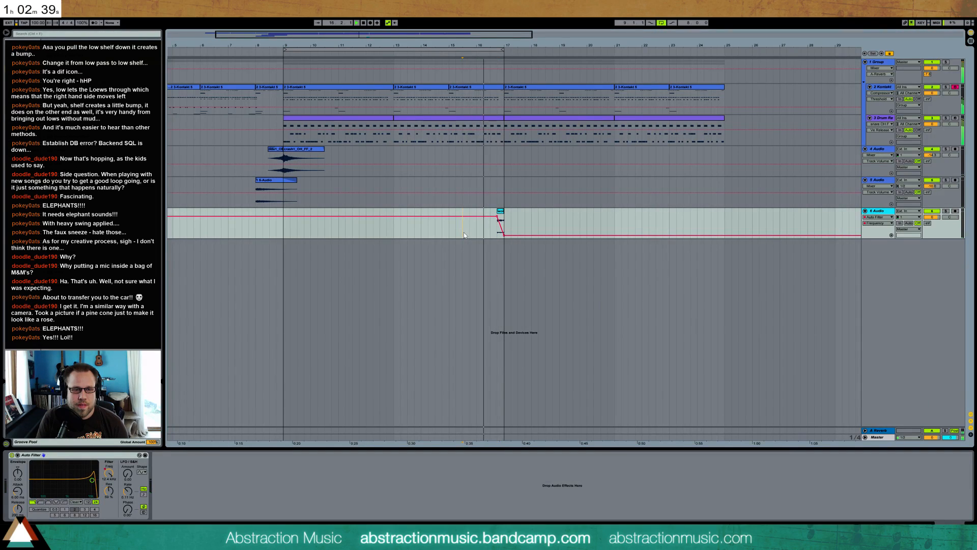
{"action": "key", "text": "space"}
Copy the short audio clip from before bar 17 to the last beat before bar 25
{"action": "left_click", "coordinate": [500, 210]}
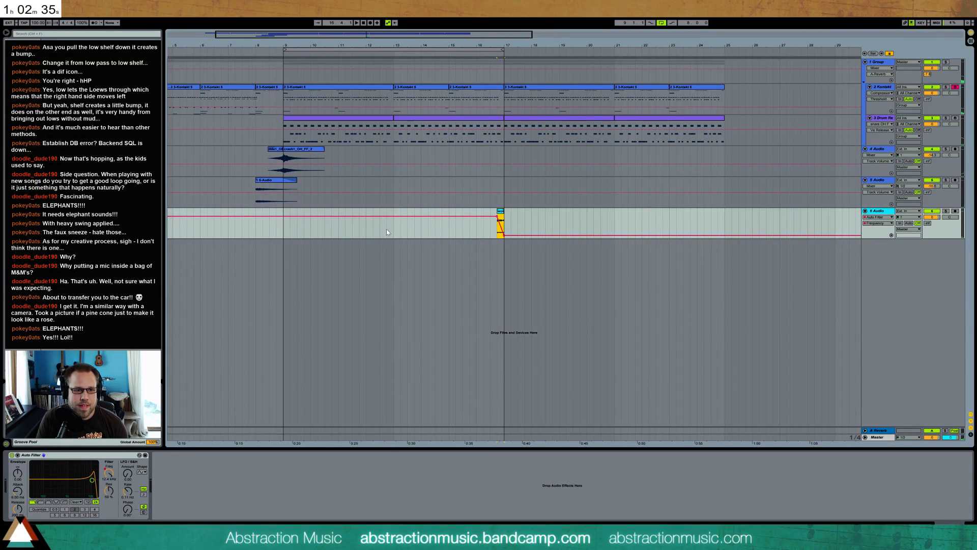
{"action": "left_click", "coordinate": [718, 235]}
{"action": "key", "text": "ctrl+v"}
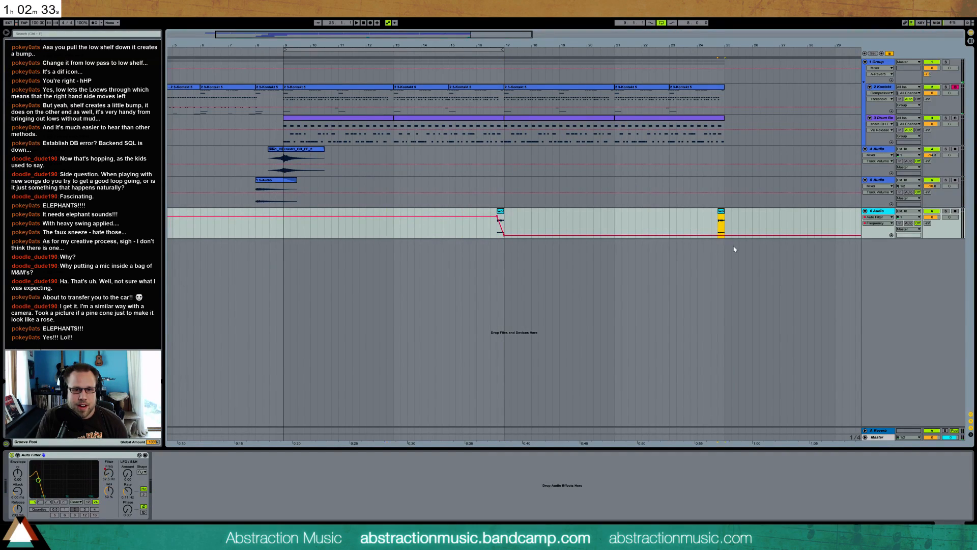
Copy the Auto Filter frequency sweep on track 6 from before bar 17 to the clip before bar 25, ramping up just ahead of it
{"action": "left_click", "coordinate": [890, 54]}
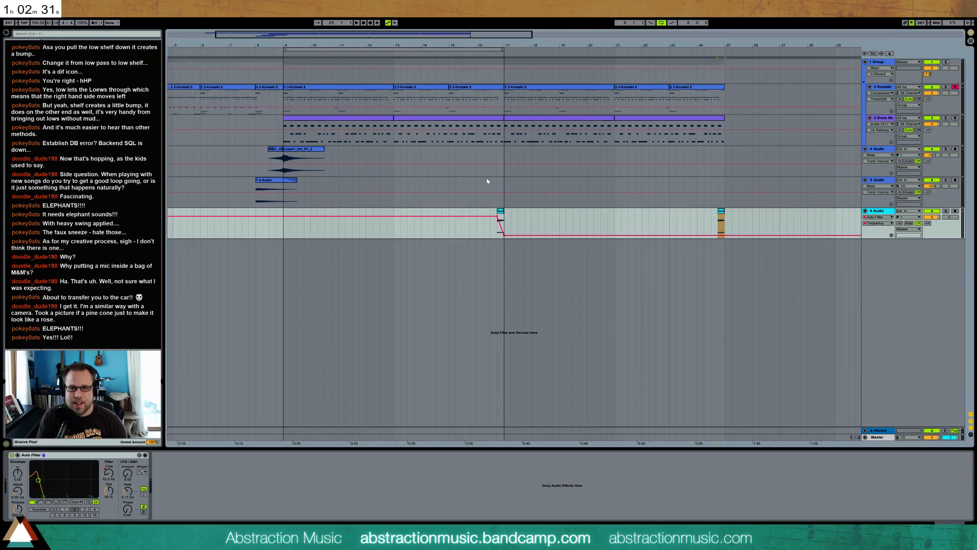
{"action": "left_click", "coordinate": [500, 213]}
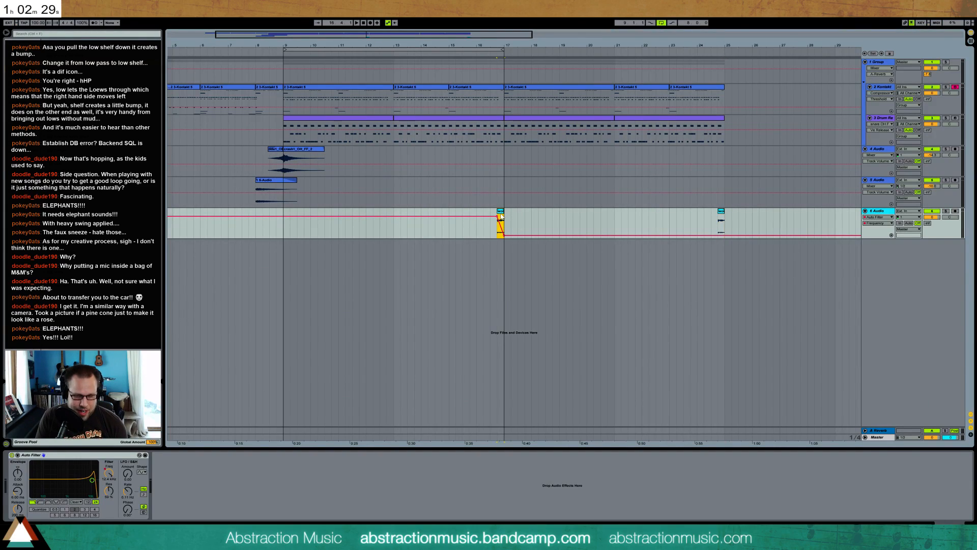
{"action": "left_click", "coordinate": [713, 238]}
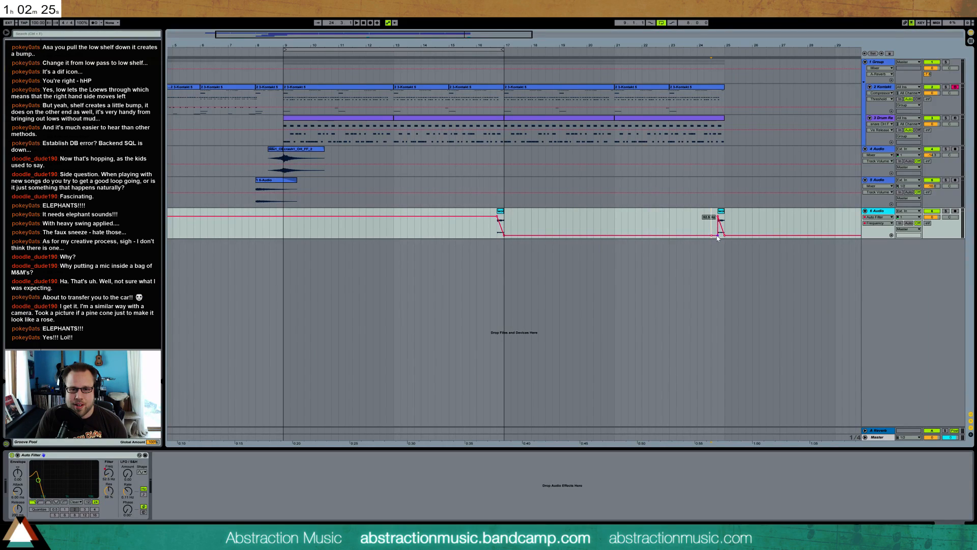
{"action": "left_click", "coordinate": [697, 226]}
{"action": "left_click", "coordinate": [389, 231]}
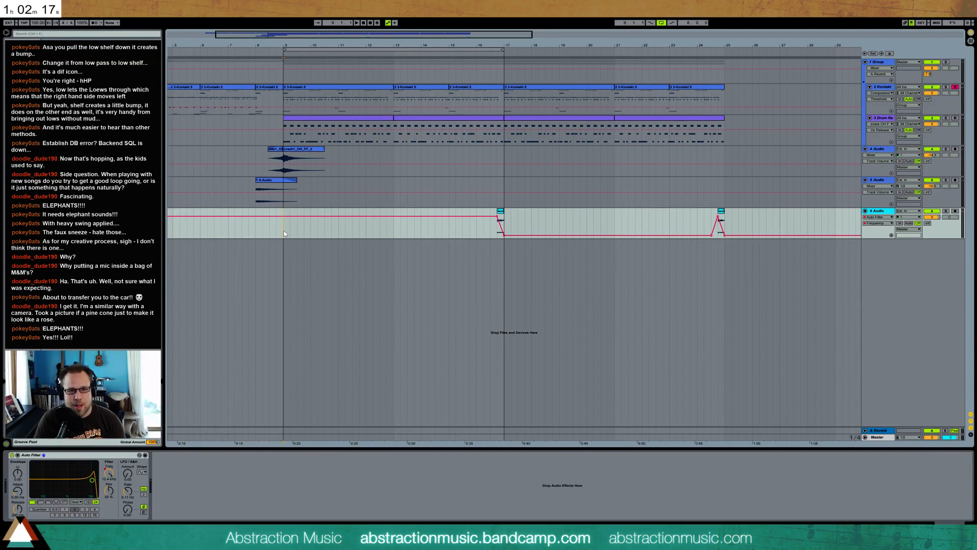
Duplicate the Kontakt clip at bar 9 three times to fill the track up to bar 25, and audition it from bar 9
{"action": "left_click", "coordinate": [308, 89]}
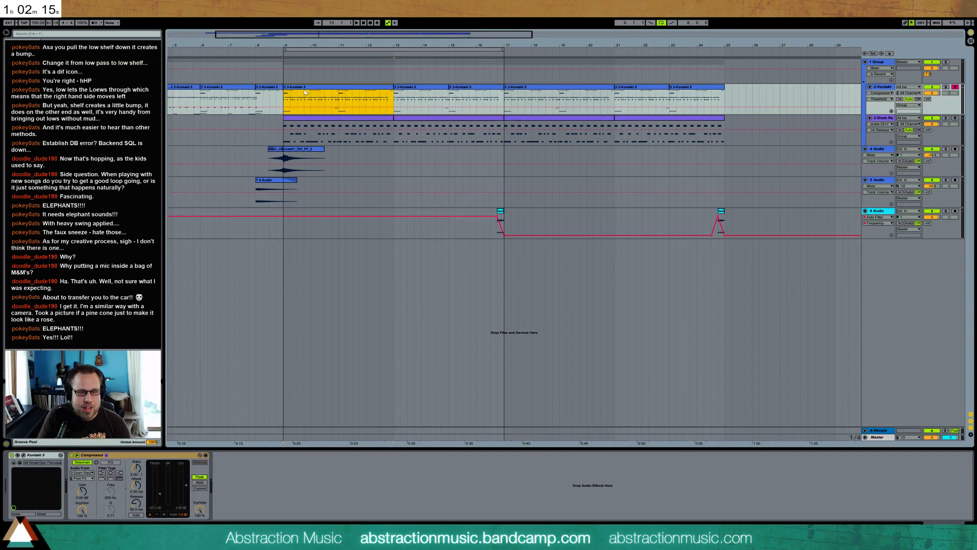
{"action": "key", "text": "ctrl+d"}
{"action": "key", "text": "ctrl+d"}
{"action": "key", "text": "ctrl+d"}
{"action": "left_click", "coordinate": [285, 96]}
{"action": "key", "text": "space"}
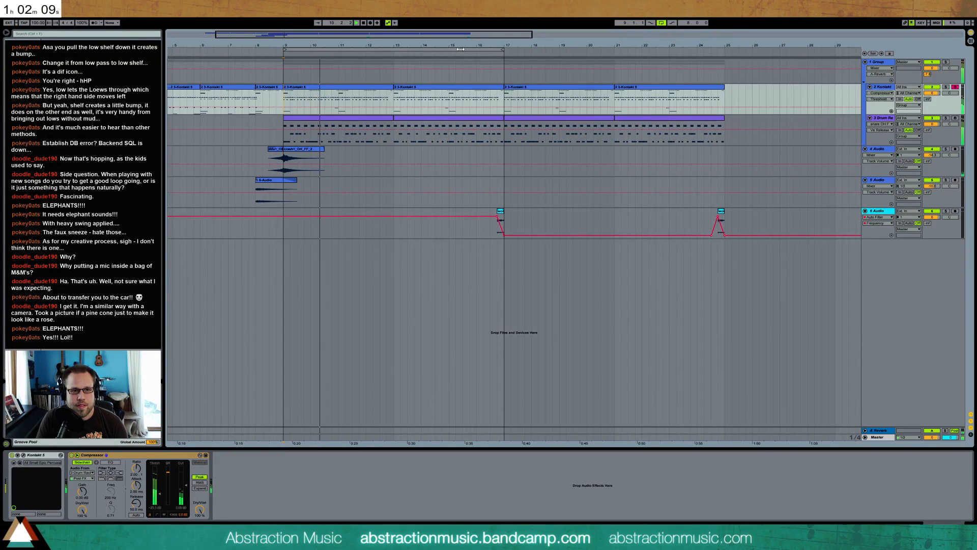
{"action": "key", "text": "space"}
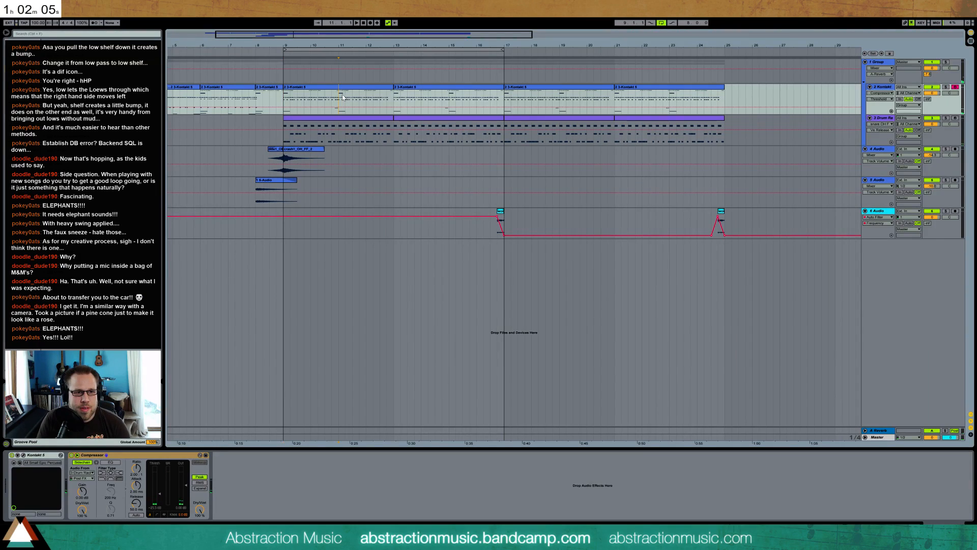
{"action": "key", "text": "space"}
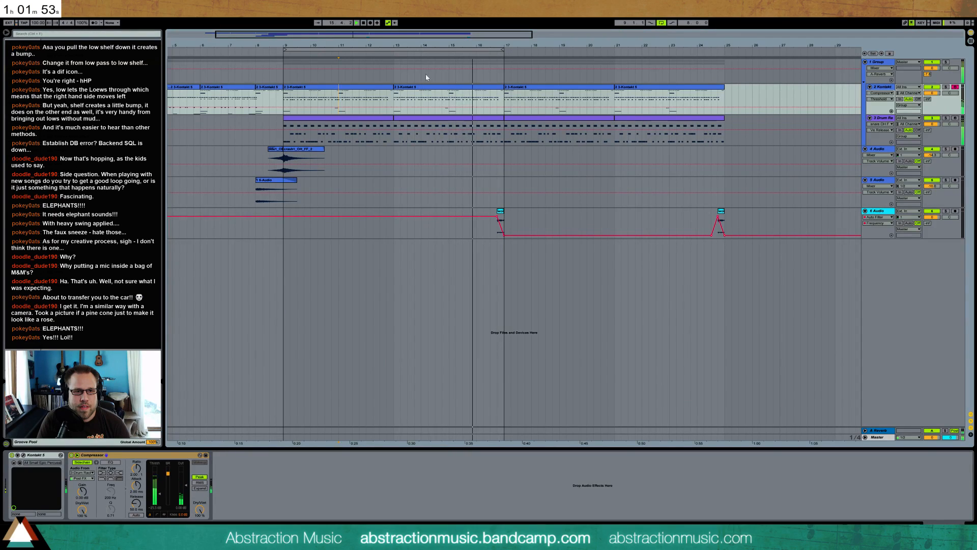
Move the loop region to span bars 17 to 25
{"action": "left_click_drag", "start_coordinate": [422, 50], "coordinate": [614, 46]}
{"action": "key", "text": "Up"}
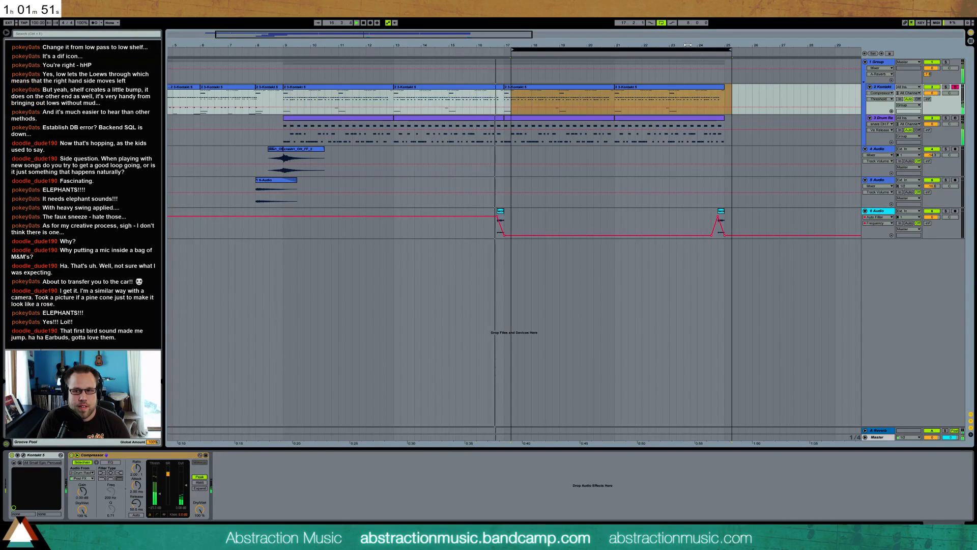
{"action": "key", "text": "space"}
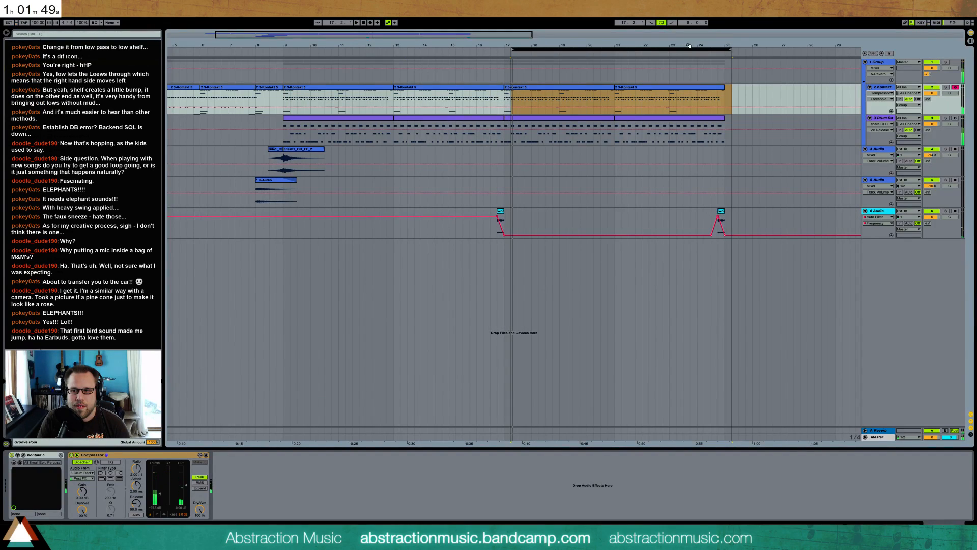
{"action": "left_click_drag", "start_coordinate": [653, 49], "coordinate": [650, 50]}
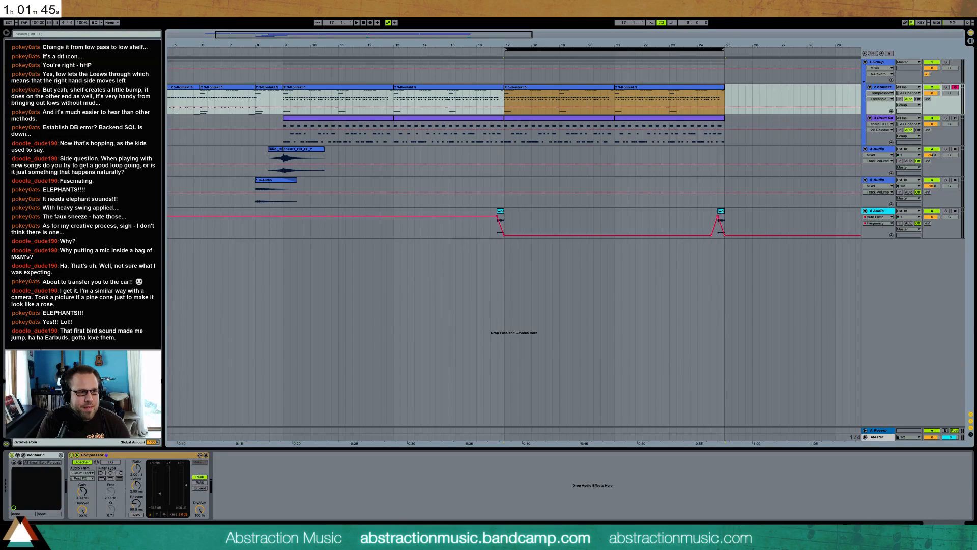
Try a match strike sample on track 6 at bar 8, audition it and remove the clip
{"action": "left_click", "coordinate": [26, 143]}
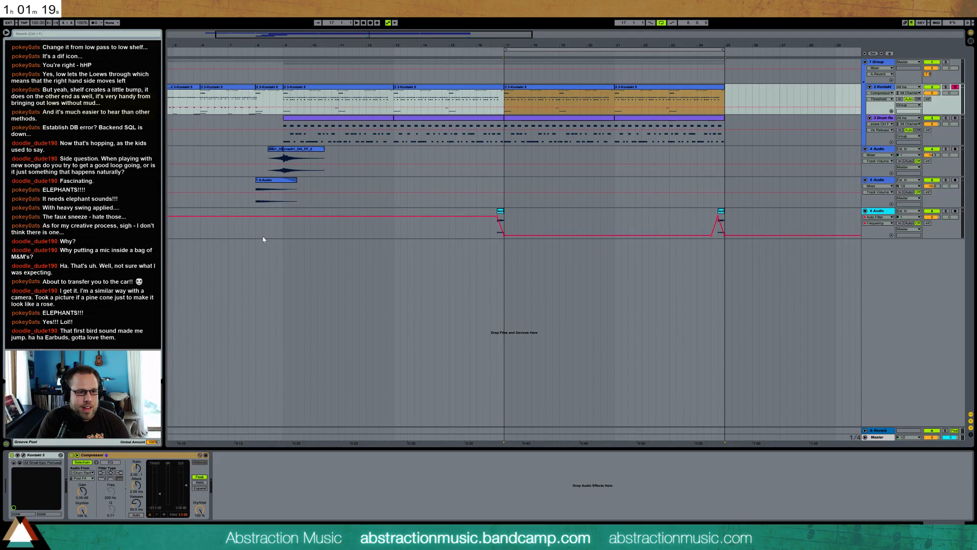
{"action": "left_click_drag", "start_coordinate": [164, 111], "coordinate": [256, 210]}
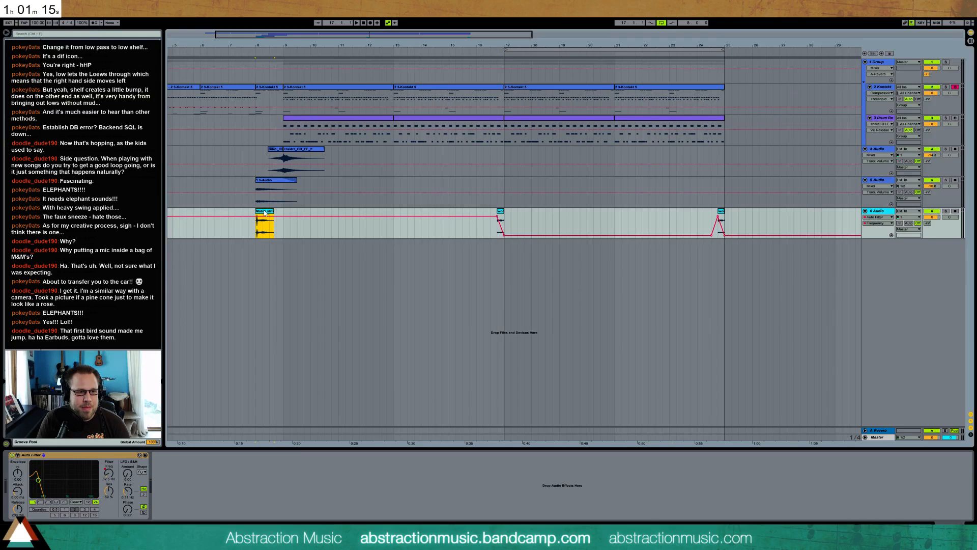
{"action": "double_click", "coordinate": [261, 211]}
{"action": "left_click_drag", "start_coordinate": [118, 355], "coordinate": [163, 355]}
{"action": "key", "text": "space"}
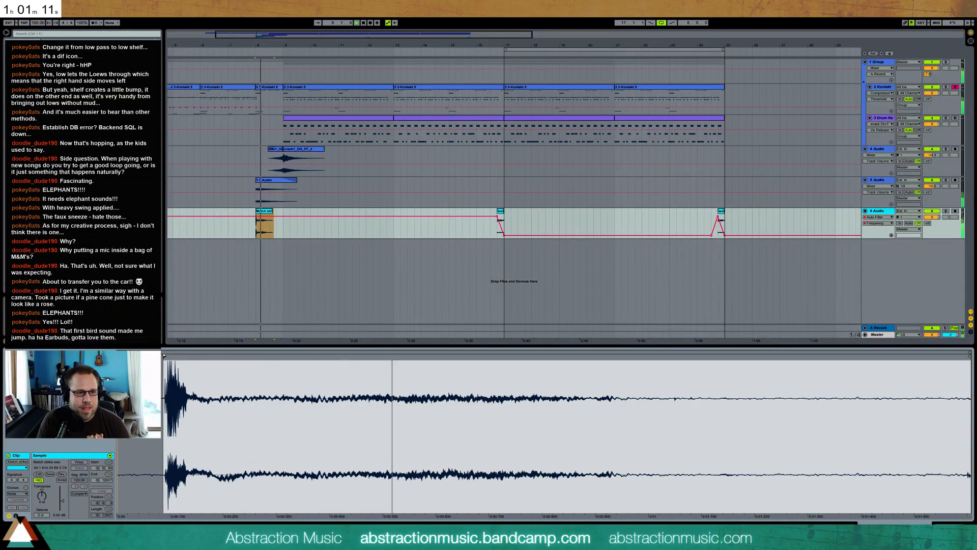
{"action": "key", "text": "space"}
{"action": "left_click", "coordinate": [267, 214]}
{"action": "key", "text": "Delete"}
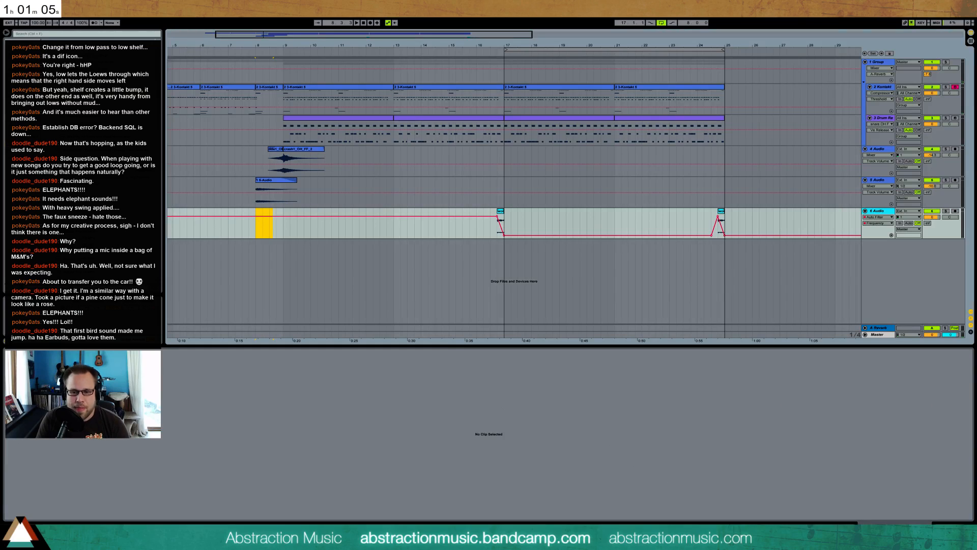
{"action": "key", "text": "shift+Tab"}
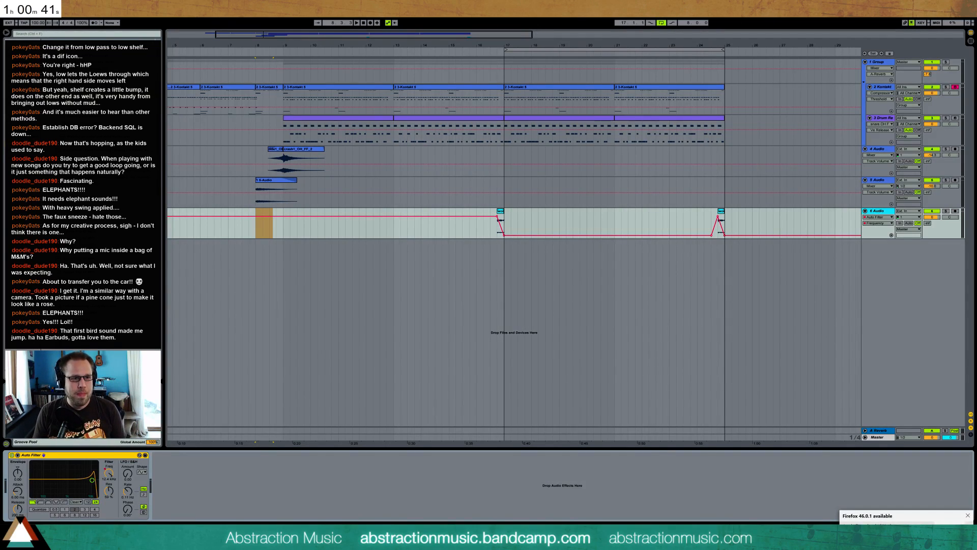
Copy the two-bar Kontakt clip from bar 6 to bar 25
{"action": "left_click_drag", "start_coordinate": [318, 36], "coordinate": [317, 31]}
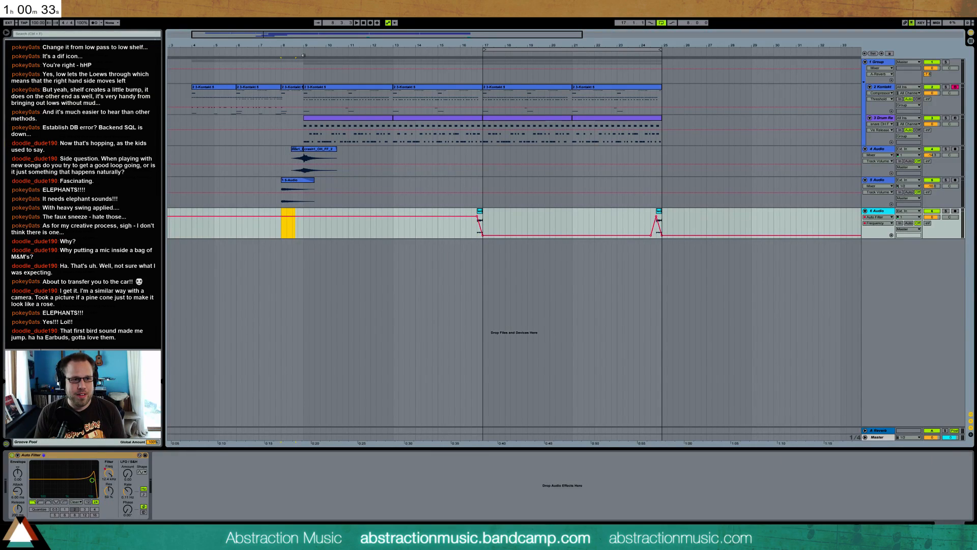
{"action": "left_click", "coordinate": [560, 118]}
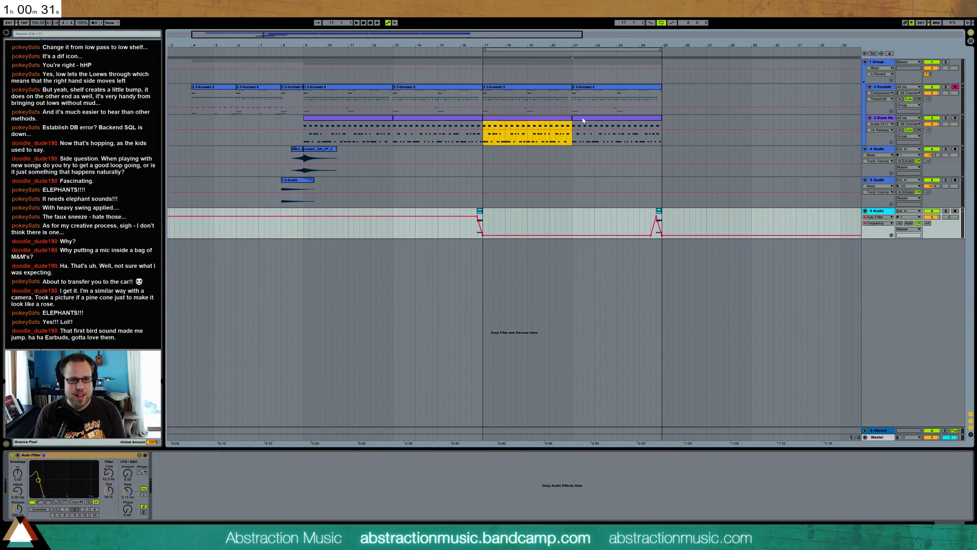
{"action": "left_click", "coordinate": [584, 91], "text": "shift"}
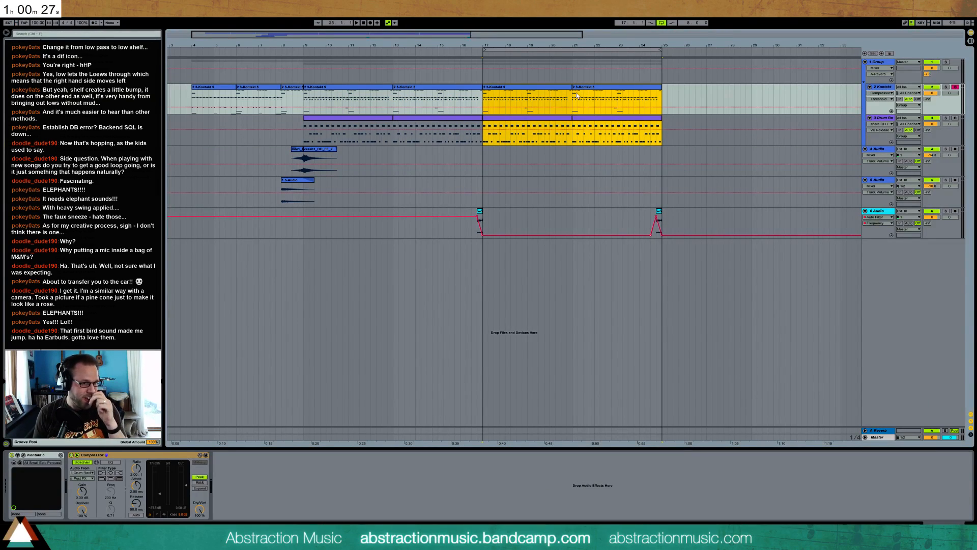
{"action": "left_click", "coordinate": [274, 88]}
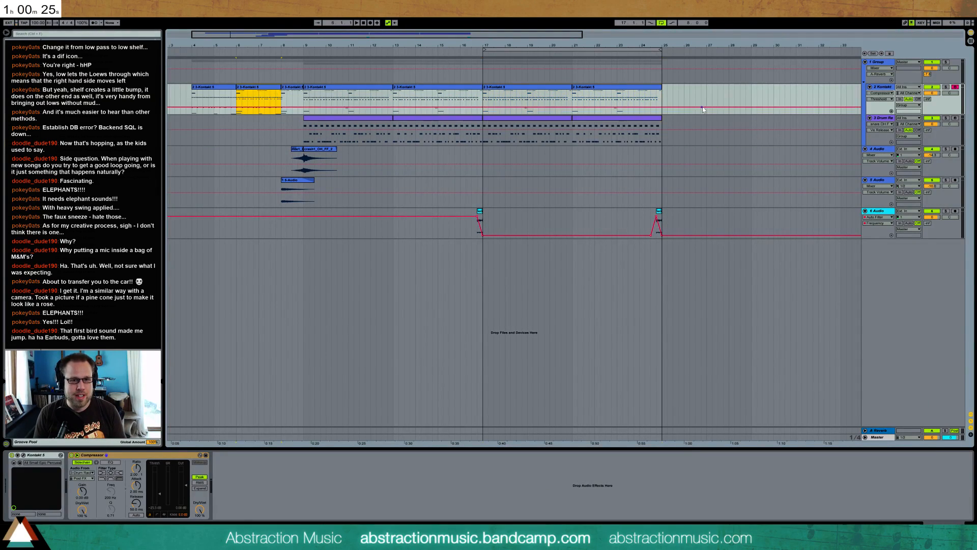
{"action": "left_click", "coordinate": [664, 92]}
{"action": "key", "text": "ctrl+v"}
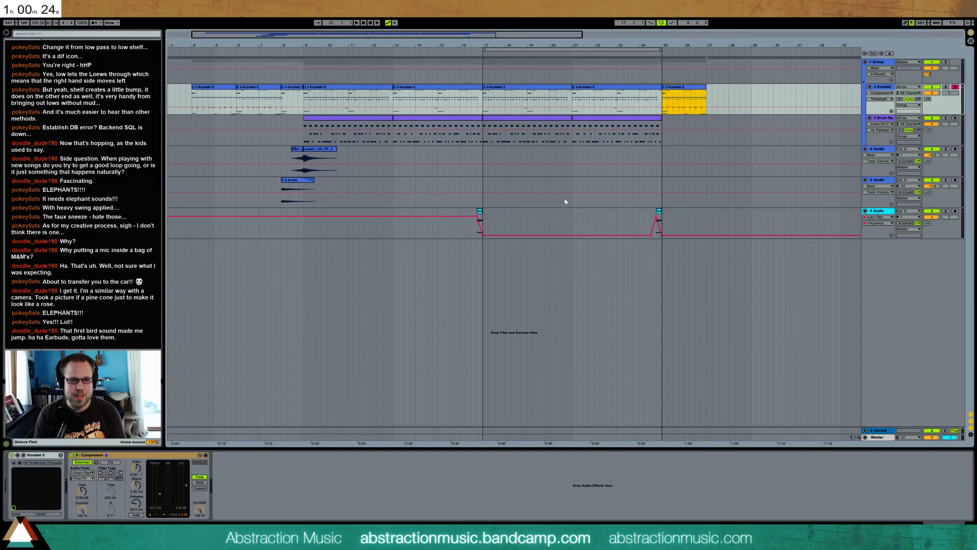
Copy the transition clips around bar 8 on tracks 4 and 5 to bar 25 onward, keeping each on its original track
{"action": "left_click", "coordinate": [294, 187]}
{"action": "left_click_drag", "start_coordinate": [283, 158], "coordinate": [340, 197]}
{"action": "key", "text": "ctrl+c"}
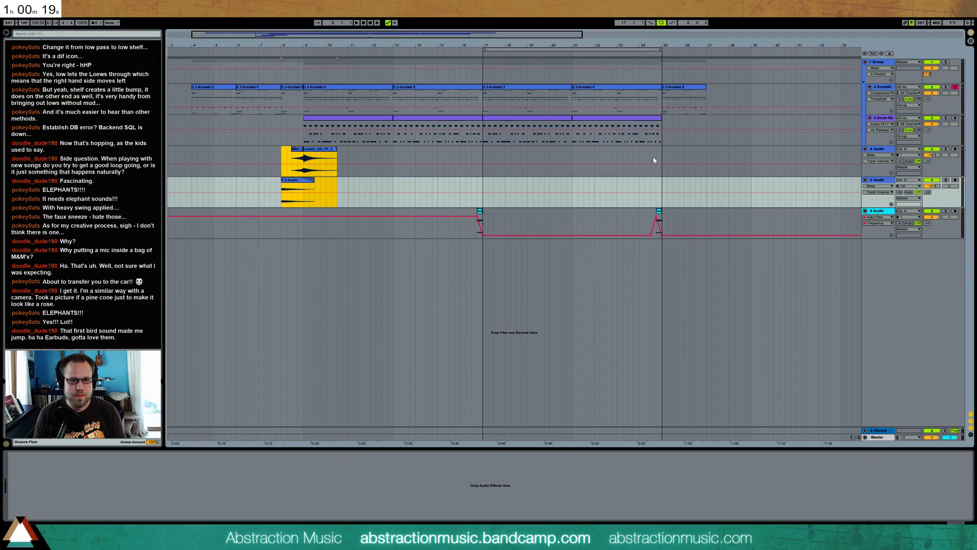
{"action": "left_click", "coordinate": [663, 185]}
{"action": "key", "text": "ctrl+v"}
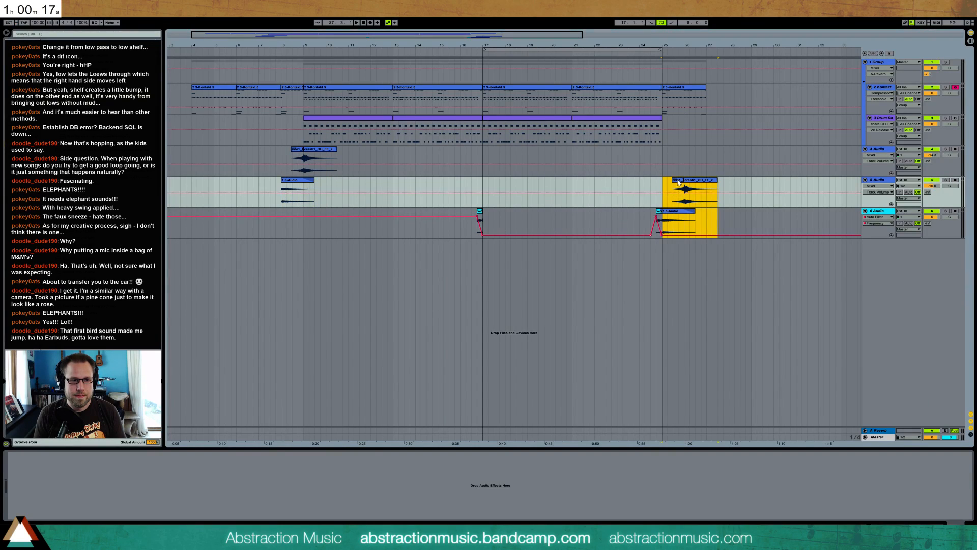
{"action": "mouse_move", "coordinate": [677, 182]}
{"action": "left_mouse_down"}
{"action": "mouse_move", "coordinate": [665, 162]}
{"action": "mouse_move", "coordinate": [718, 149]}
{"action": "left_mouse_up"}
{"action": "left_click", "coordinate": [665, 162]}
{"action": "left_click", "coordinate": [674, 156]}
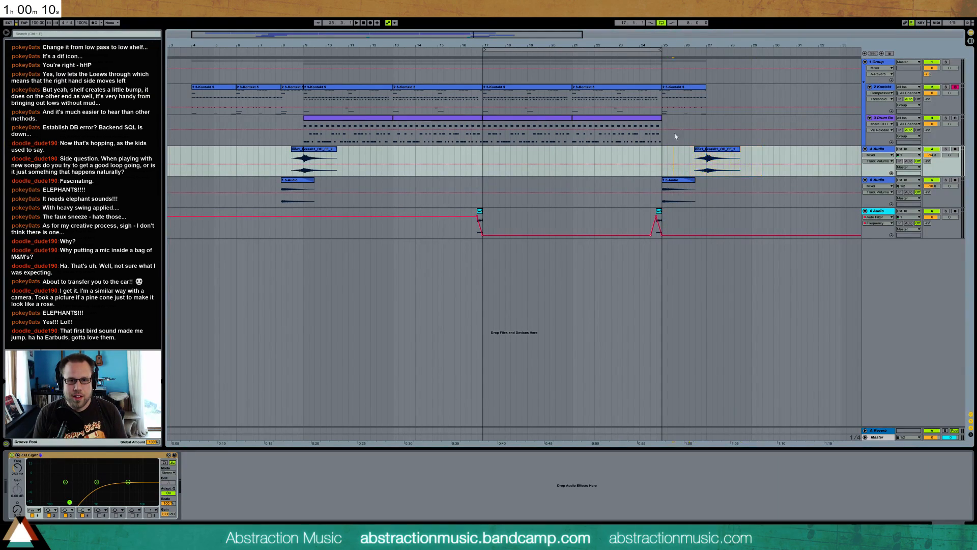
Replace the Kontakt clip at bar 25 with a copy of the clip from bar 4 and audition it
{"action": "left_click", "coordinate": [207, 87]}
{"action": "left_click", "coordinate": [664, 99]}
{"action": "key", "text": "ctrl+v"}
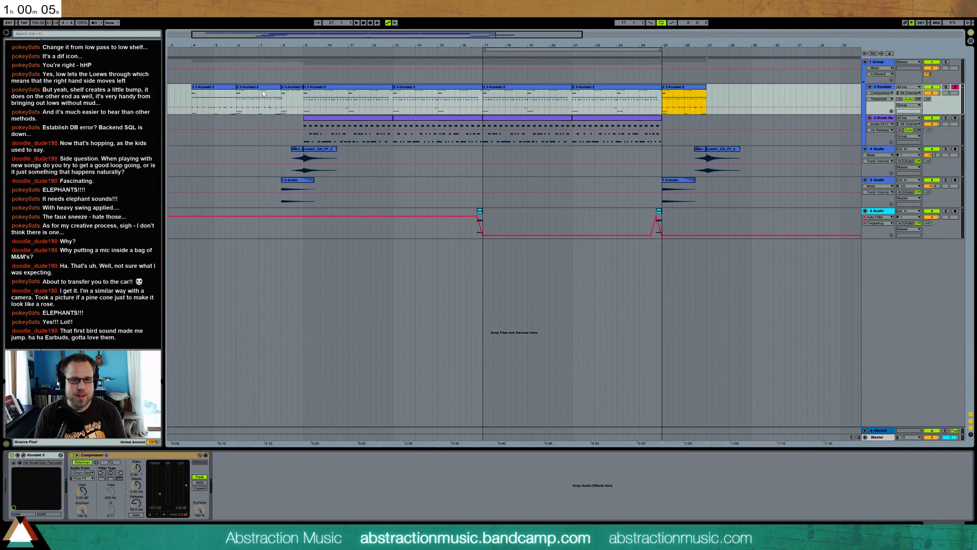
{"action": "left_click", "coordinate": [663, 96]}
{"action": "key", "text": "space"}
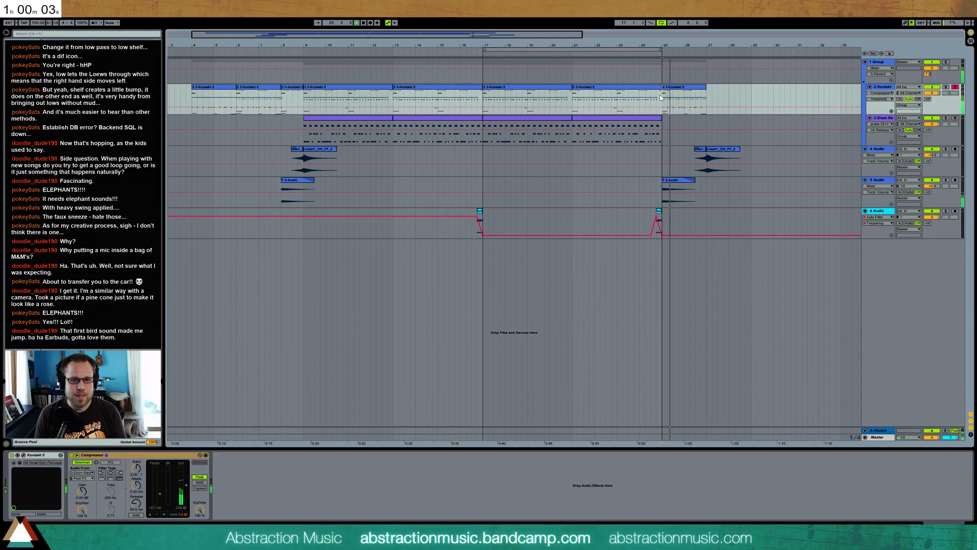
{"action": "key", "text": "space"}
Replace the Kontakt clip at bar 25 with a copy of the one-bar clip from bar 8, remove the leftover and audition it
{"action": "left_click", "coordinate": [698, 91]}
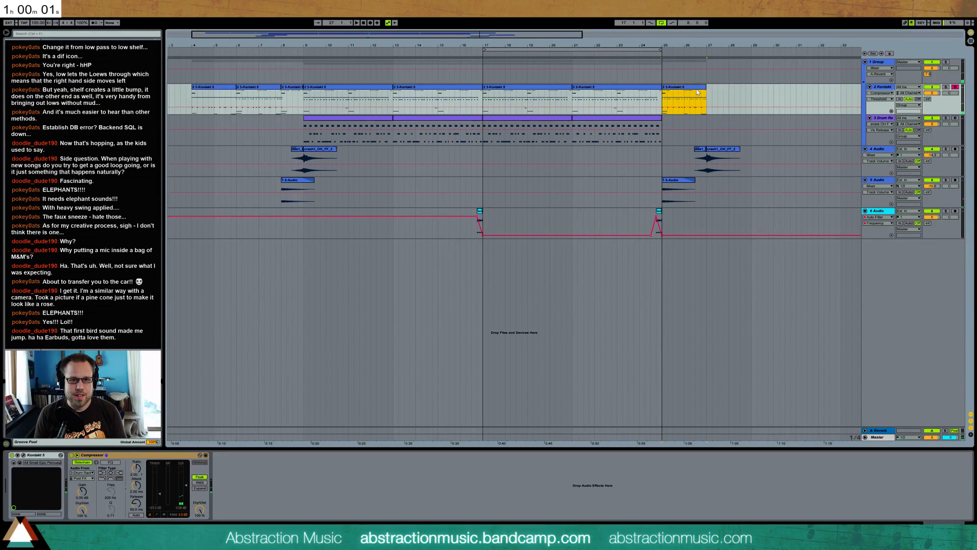
{"action": "left_click", "coordinate": [293, 87]}
{"action": "key", "text": "ctrl+c"}
{"action": "left_click", "coordinate": [663, 98]}
{"action": "key", "text": "ctrl+v"}
{"action": "left_click", "coordinate": [697, 92]}
{"action": "key", "text": "Delete"}
{"action": "left_click", "coordinate": [663, 98]}
{"action": "key", "text": "space"}
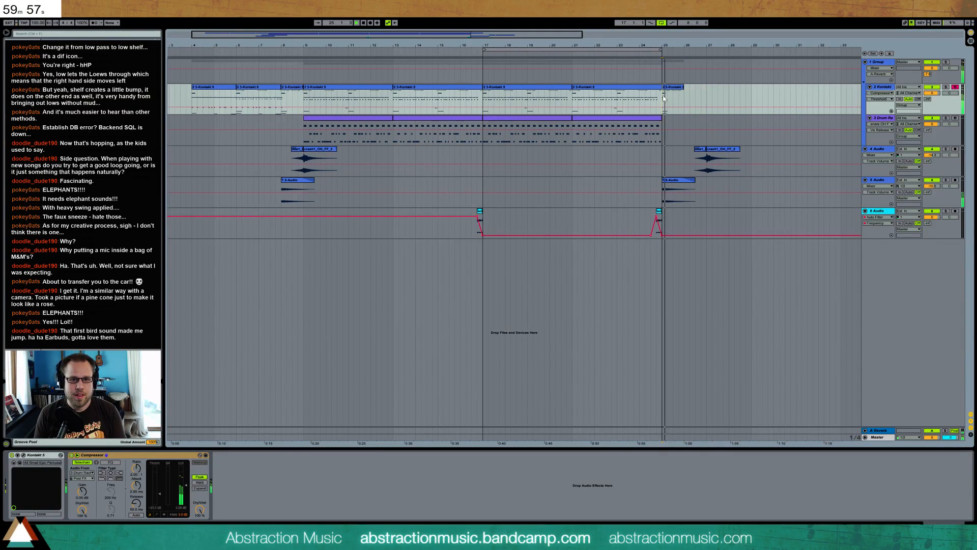
Delete the copied track 4 clip past bar 26 and extend the loop region to span bars 9 to 25
{"action": "left_click", "coordinate": [702, 150]}
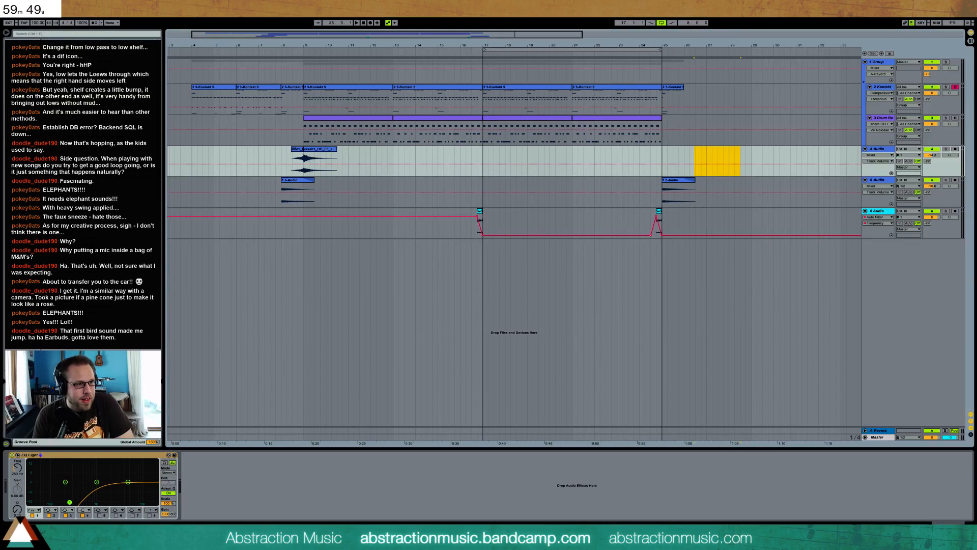
{"action": "left_click_drag", "start_coordinate": [484, 51], "coordinate": [303, 64]}
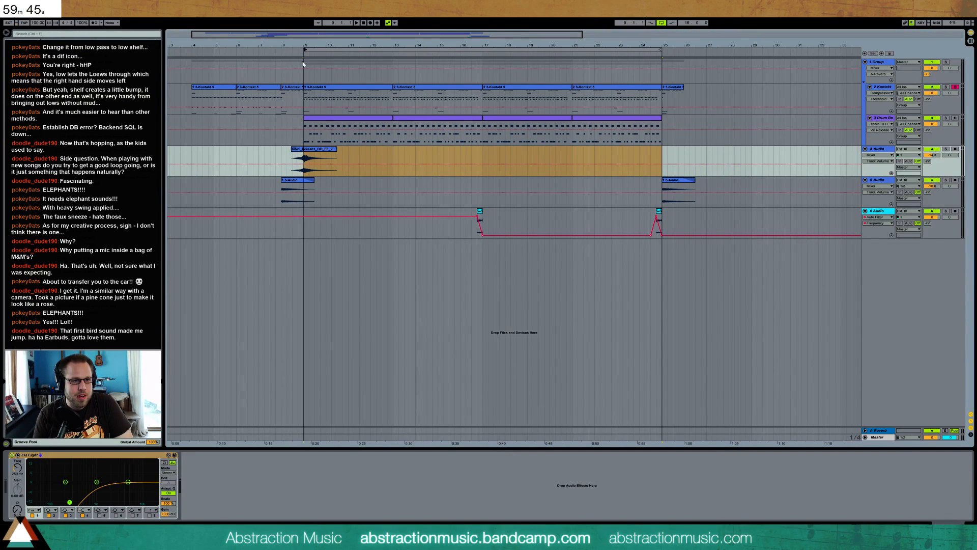
{"action": "left_click", "coordinate": [191, 54]}
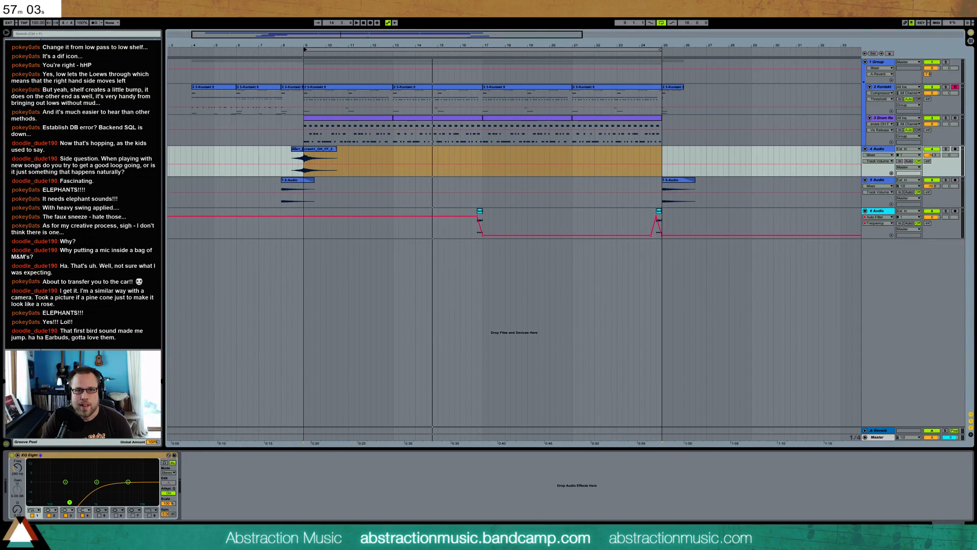
Open the drum clip at bar 17, shift the snare hits in its first bar and audition the change
{"action": "left_click", "coordinate": [498, 126]}
{"action": "double_click", "coordinate": [498, 121]}
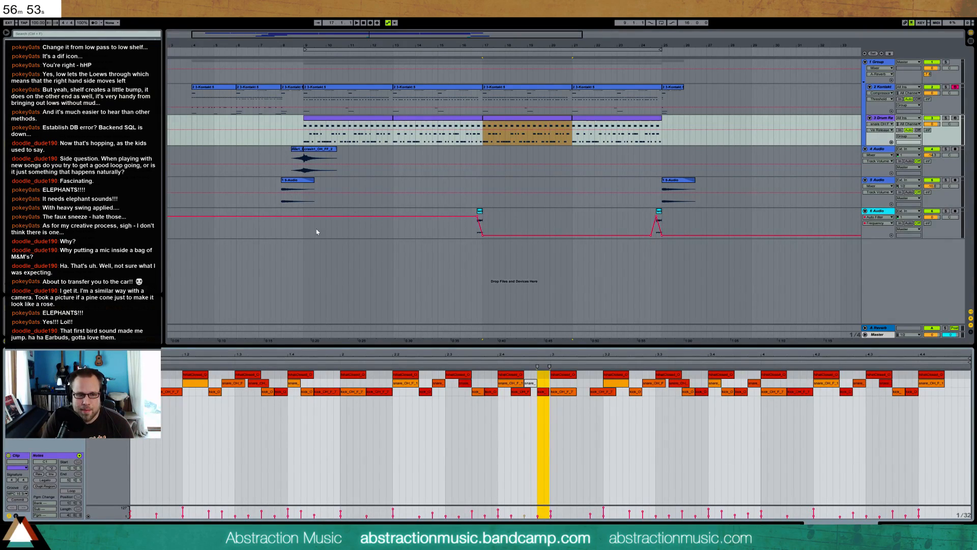
{"action": "left_click", "coordinate": [196, 395]}
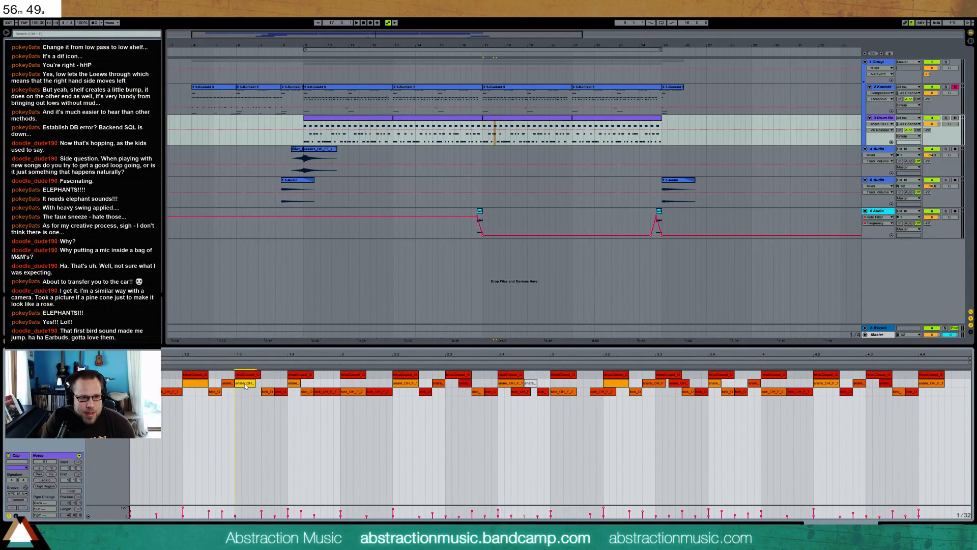
{"action": "key", "text": "space"}
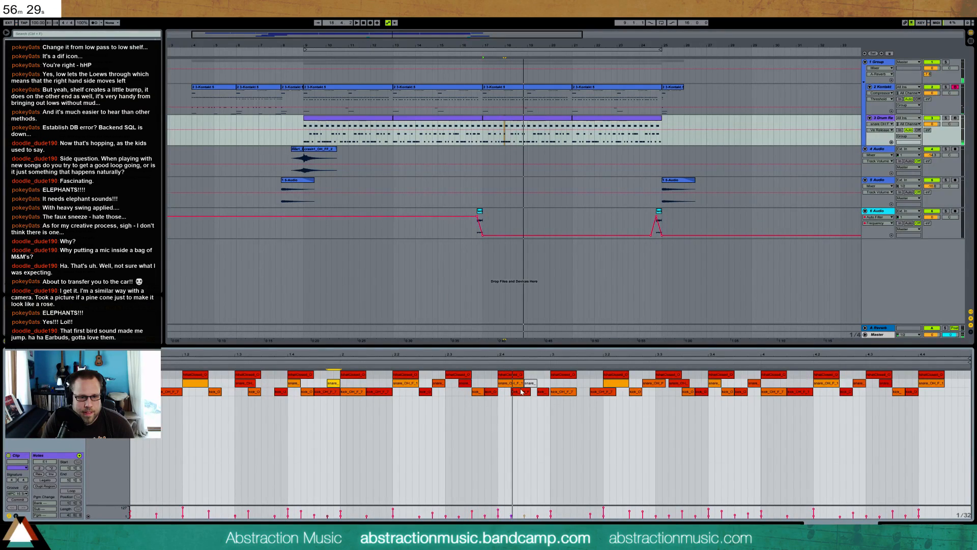
Move the kick after beat 2.4 of the bar 17 drum clip under the last snare before bar 3 and audition it
{"action": "left_click_drag", "start_coordinate": [518, 395], "coordinate": [524, 395]}
{"action": "key", "text": "ctrl+z"}
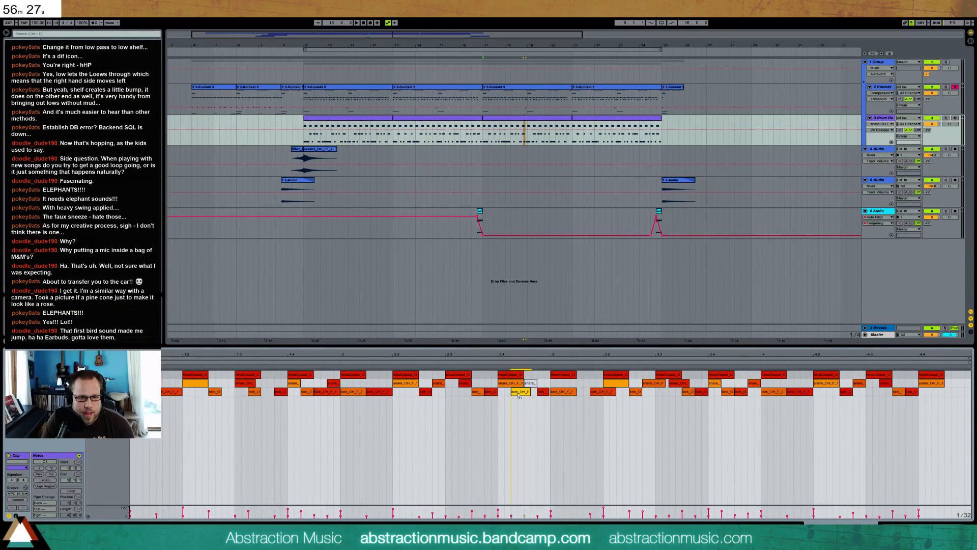
{"action": "left_click_drag", "start_coordinate": [529, 395], "coordinate": [531, 395]}
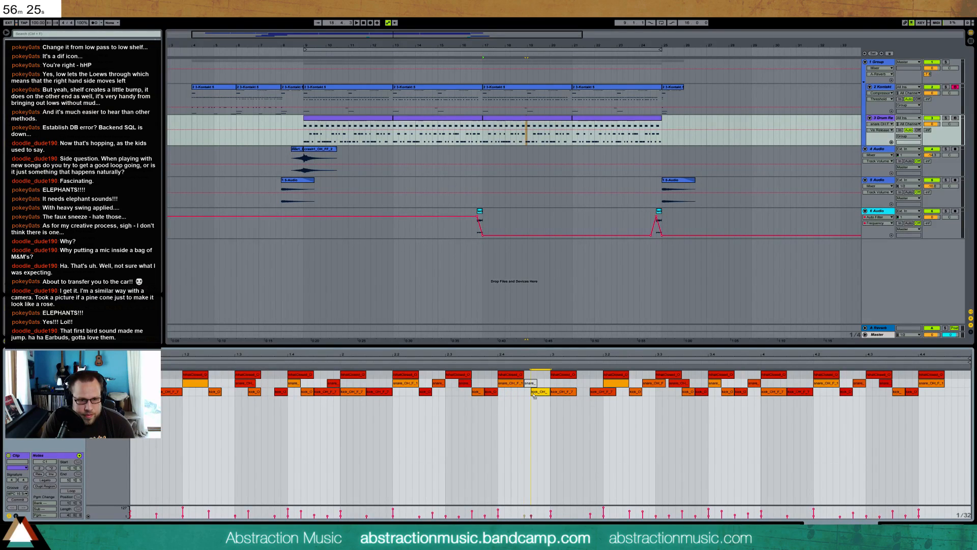
{"action": "key", "text": "space"}
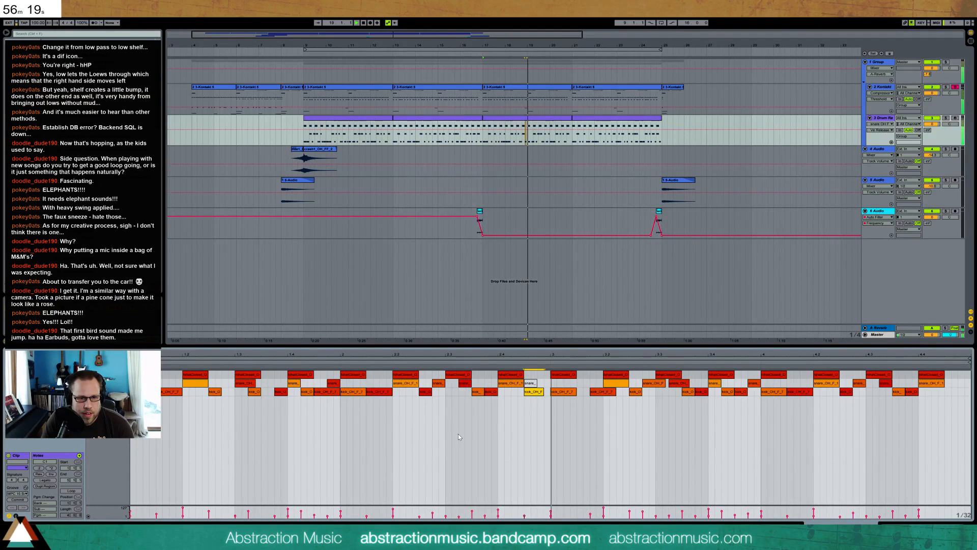
Adjust the kick hits between beats 3.3 and 3.4 of the bar 17 drum clip and audition them
{"action": "left_click", "coordinate": [614, 385]}
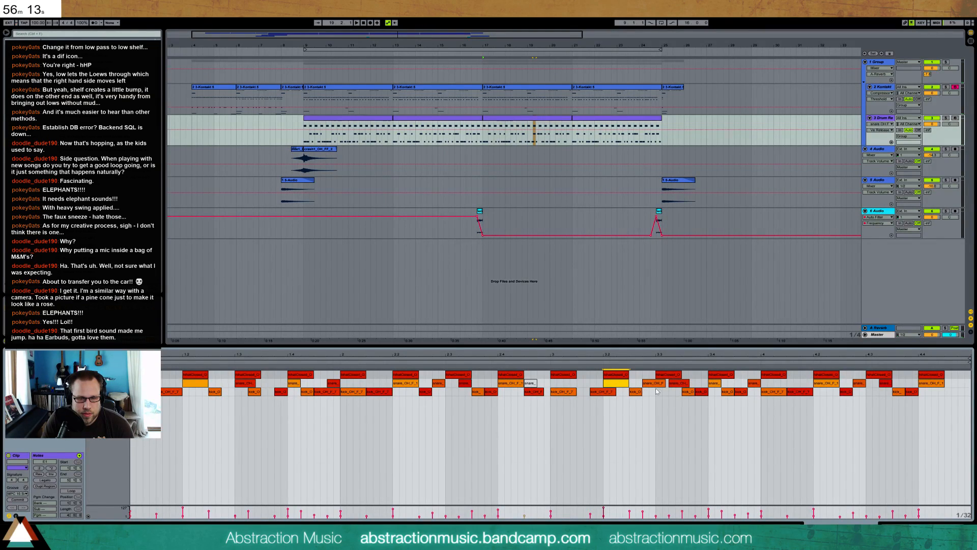
{"action": "mouse_move", "coordinate": [681, 393]}
{"action": "left_mouse_down"}
{"action": "mouse_move", "coordinate": [666, 395]}
{"action": "mouse_move", "coordinate": [708, 395]}
{"action": "mouse_move", "coordinate": [689, 393]}
{"action": "left_mouse_up"}
{"action": "key", "text": "space"}
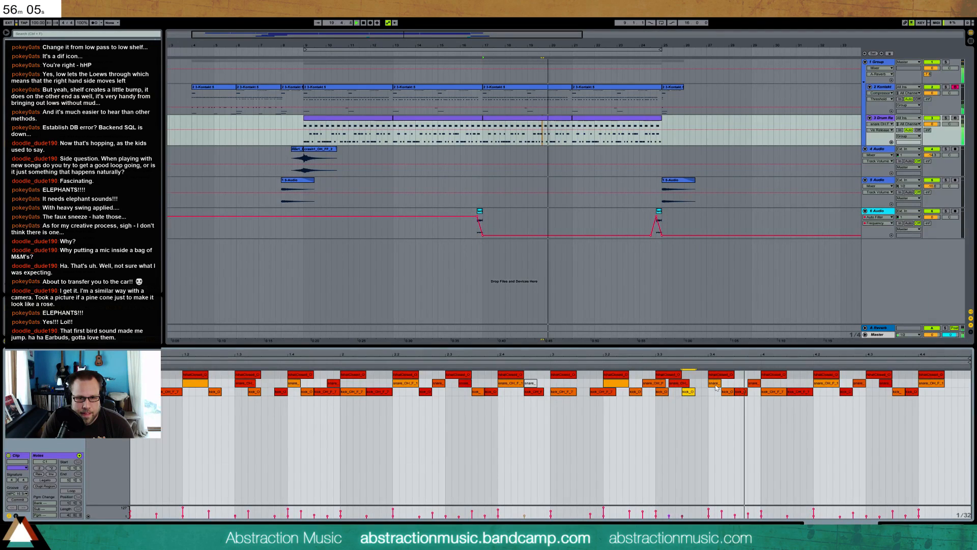
{"action": "key", "text": "space"}
Nudge the snare and kick just before beat 3.4 of the bar 17 drum clip slightly later and audition the pattern
{"action": "left_click", "coordinate": [688, 384]}
{"action": "key", "text": "Right"}
{"action": "key", "text": "Right"}
{"action": "left_click", "coordinate": [691, 392]}
{"action": "key", "text": "Right"}
{"action": "key", "text": "Right"}
{"action": "key", "text": "space"}
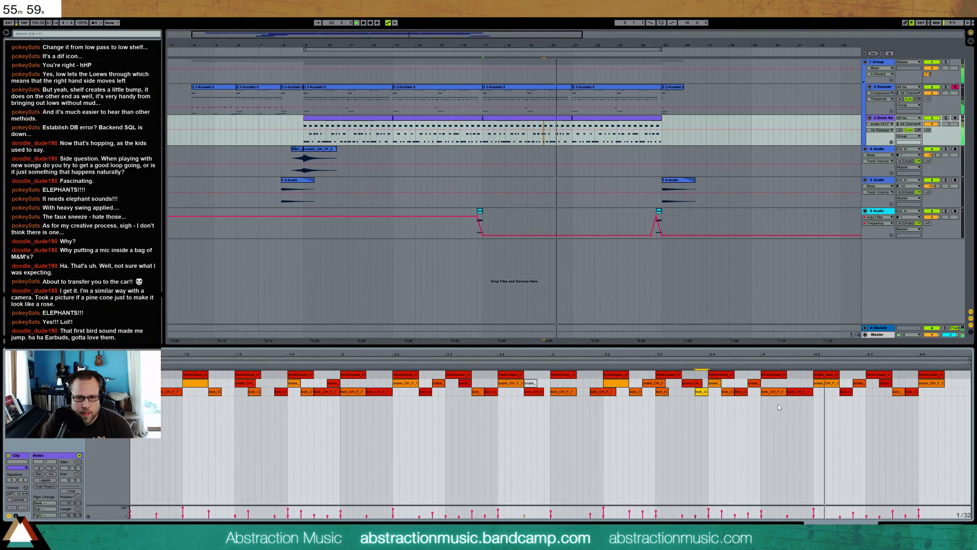
{"action": "key", "text": "space"}
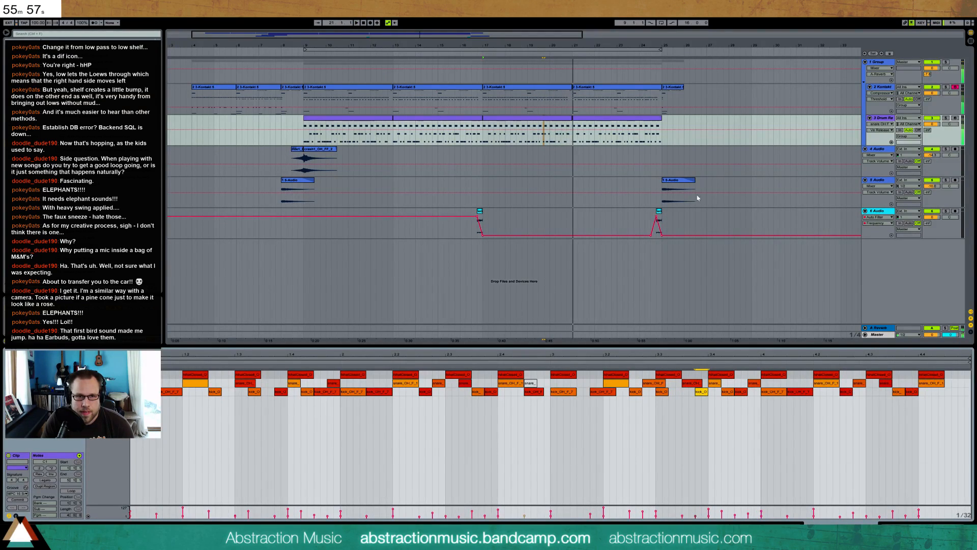
Open the drum clip at bar 21 and reposition the snare and kick hits around beat 1.4
{"action": "left_click", "coordinate": [603, 122]}
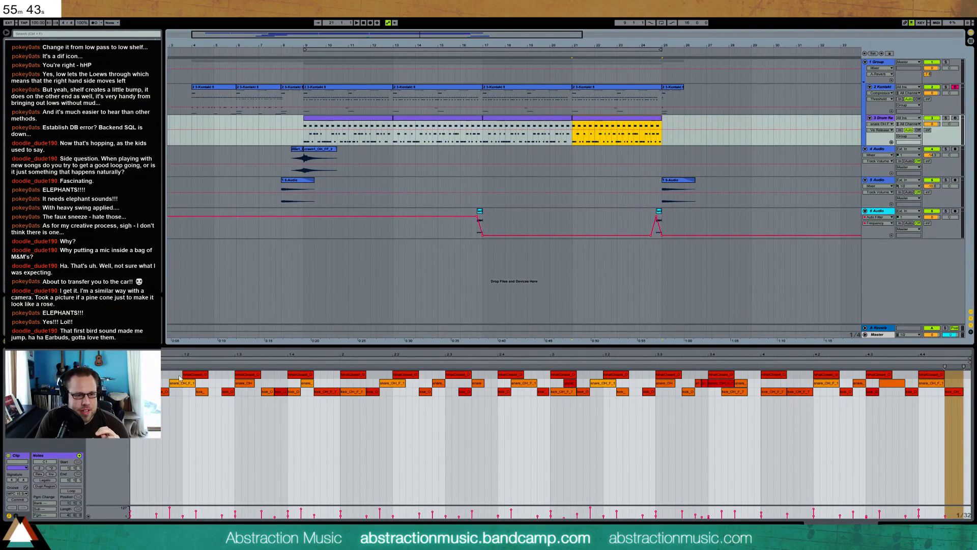
{"action": "left_click_drag", "start_coordinate": [308, 385], "coordinate": [331, 386]}
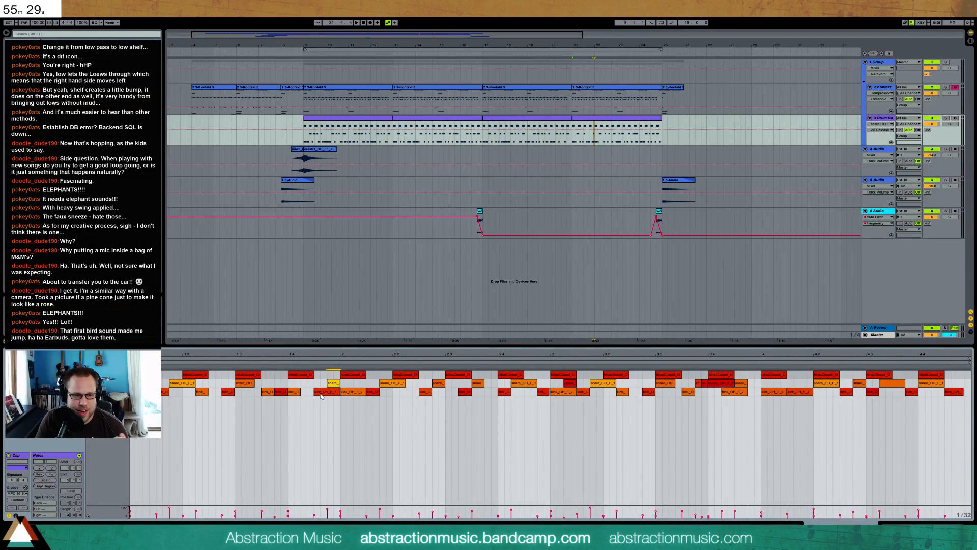
{"action": "left_click_drag", "start_coordinate": [297, 394], "coordinate": [308, 393]}
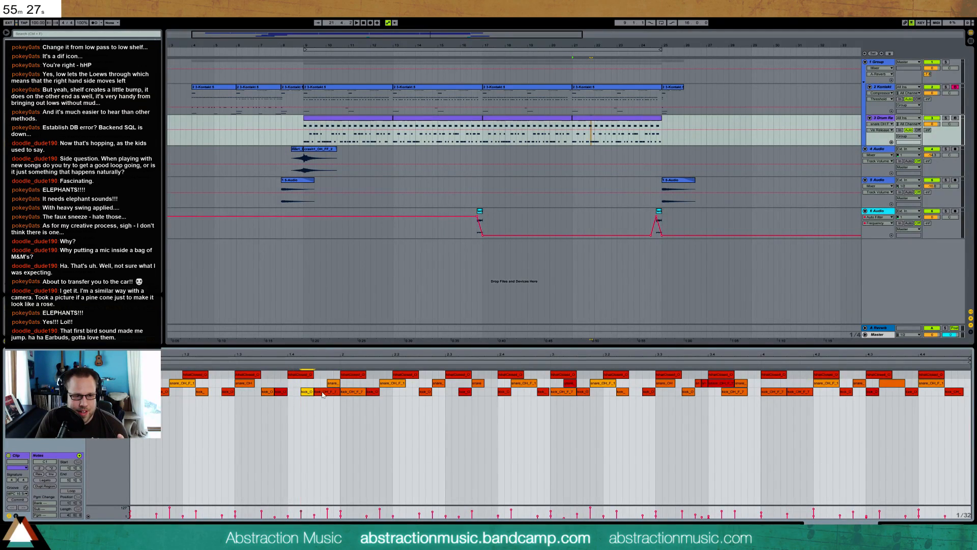
{"action": "left_click_drag", "start_coordinate": [331, 383], "coordinate": [323, 385]}
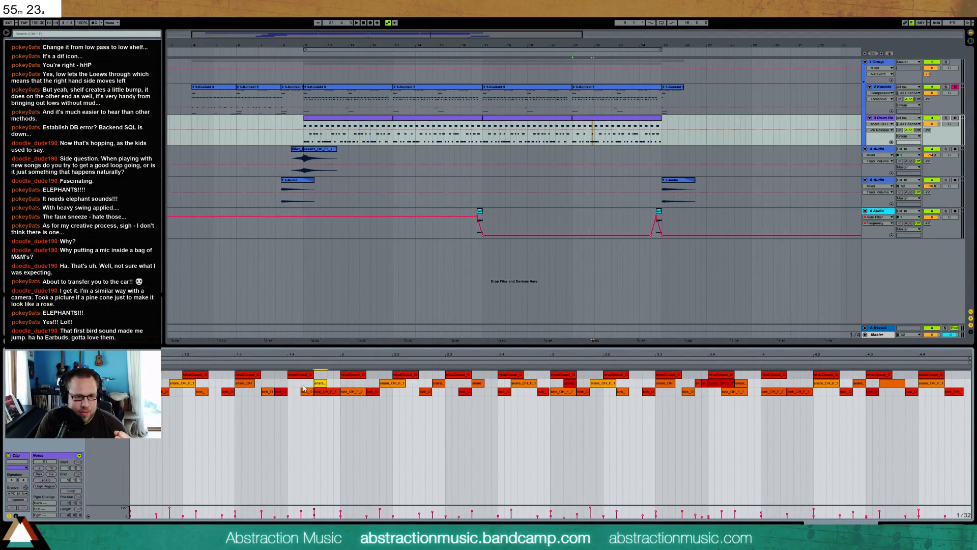
Rearrange the bar 21 drum clip's first-bar kicks, placing one before beat 1.3 and one just before bar 2, and audition them
{"action": "left_click", "coordinate": [279, 393]}
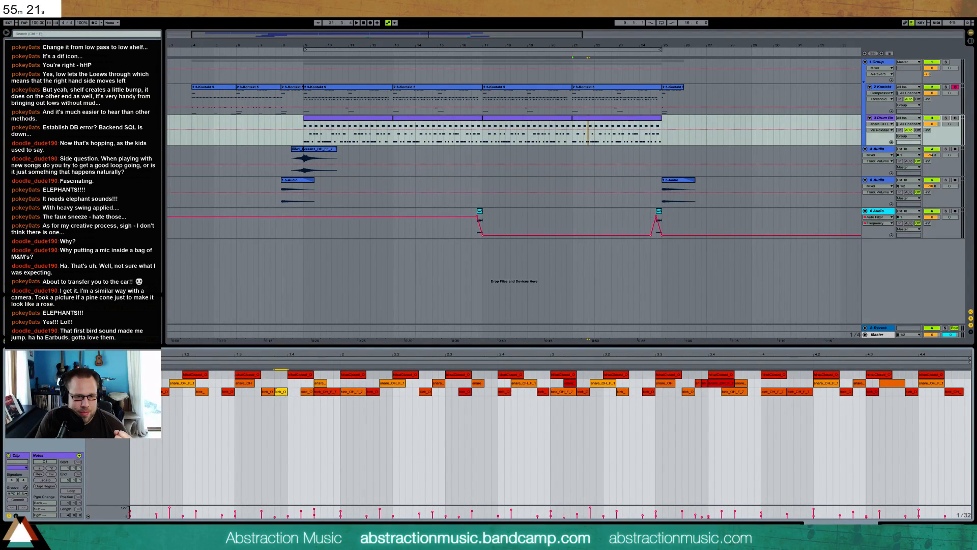
{"action": "left_click_drag", "start_coordinate": [266, 393], "coordinate": [218, 390]}
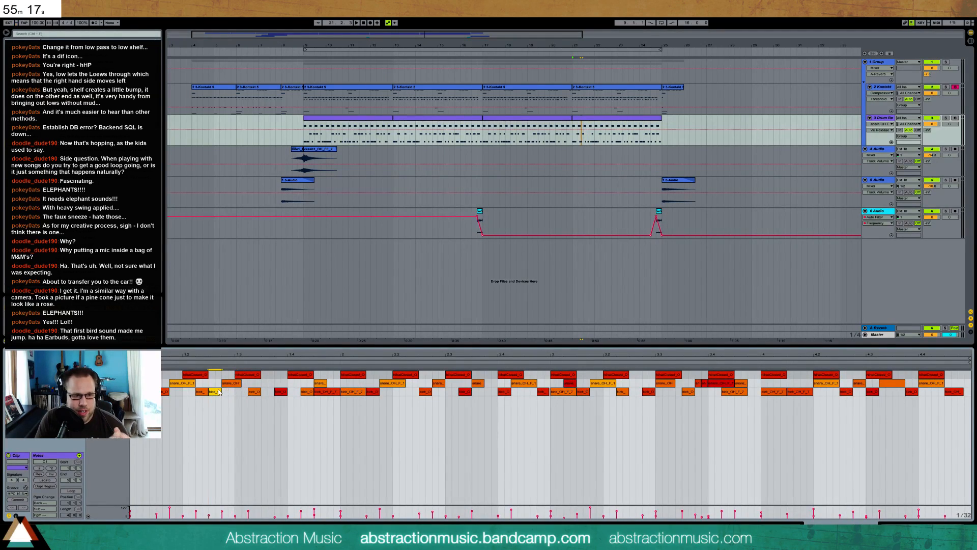
{"action": "key", "text": "space"}
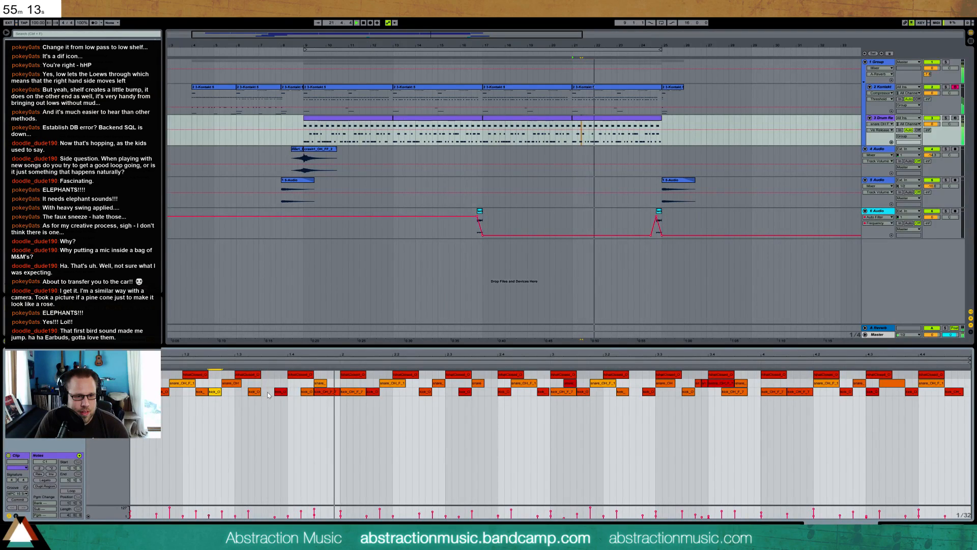
{"action": "left_click_drag", "start_coordinate": [315, 391], "coordinate": [329, 391]}
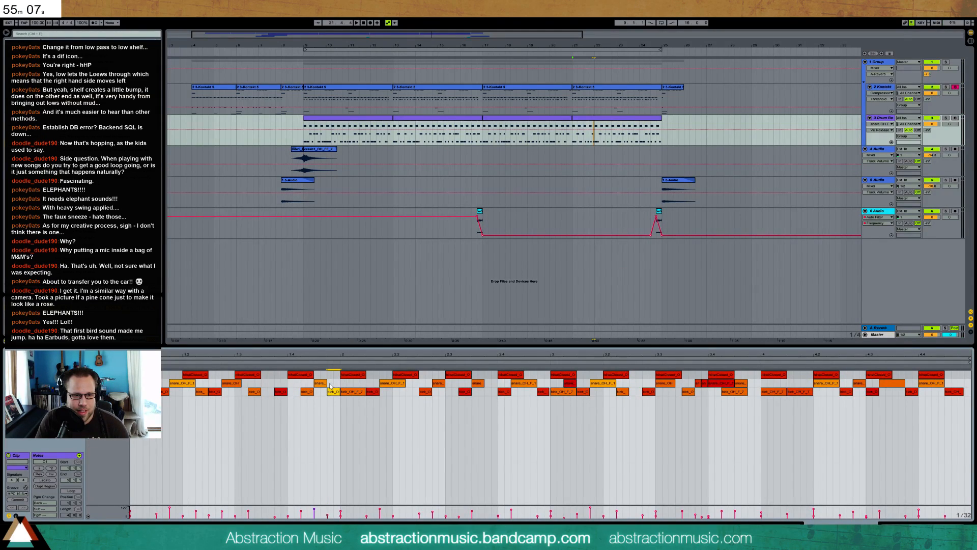
{"action": "key", "text": "space"}
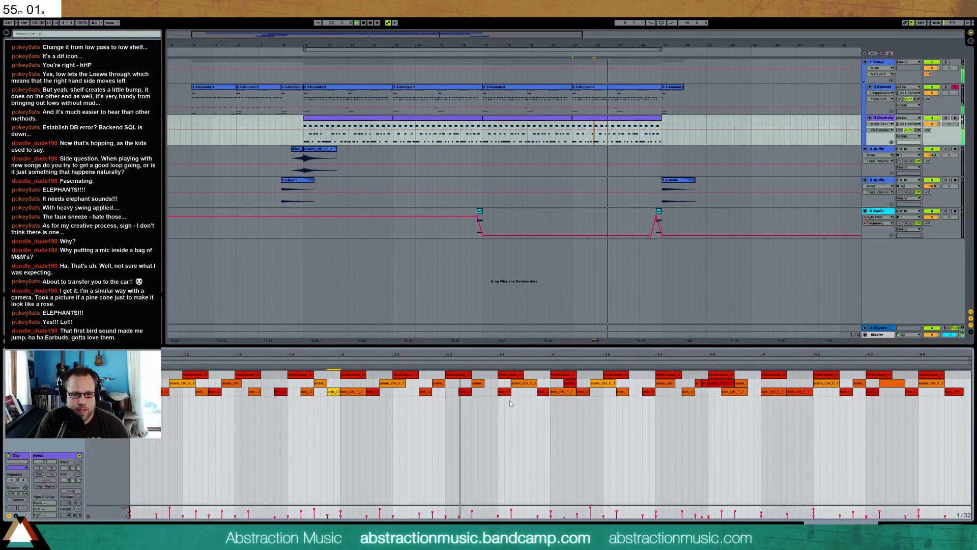
Add extra kick hits after beat 2.4 in the bar 21 drum clip and audition the fill
{"action": "mouse_move", "coordinate": [516, 386]}
{"action": "left_mouse_down"}
{"action": "mouse_move", "coordinate": [539, 383]}
{"action": "mouse_move", "coordinate": [520, 393]}
{"action": "mouse_move", "coordinate": [534, 392]}
{"action": "left_mouse_up"}
{"action": "double_click", "coordinate": [526, 392]}
{"action": "key", "text": "space"}
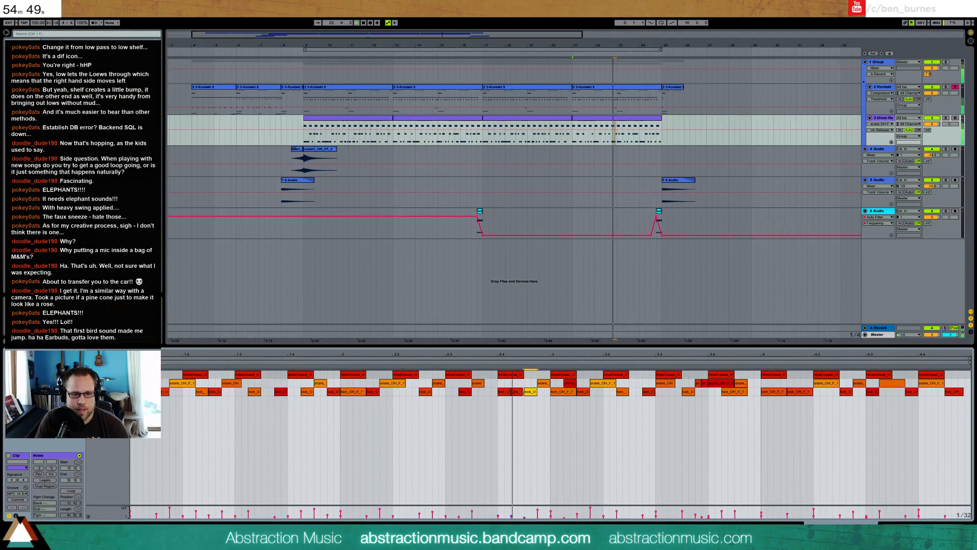
Rework the start of the bar 21 drum clip's third bar, moving the snare after beat 3.2 and a kick before it, and audition it
{"action": "mouse_move", "coordinate": [572, 386]}
{"action": "left_mouse_down"}
{"action": "mouse_move", "coordinate": [622, 389]}
{"action": "mouse_move", "coordinate": [610, 390]}
{"action": "left_mouse_up"}
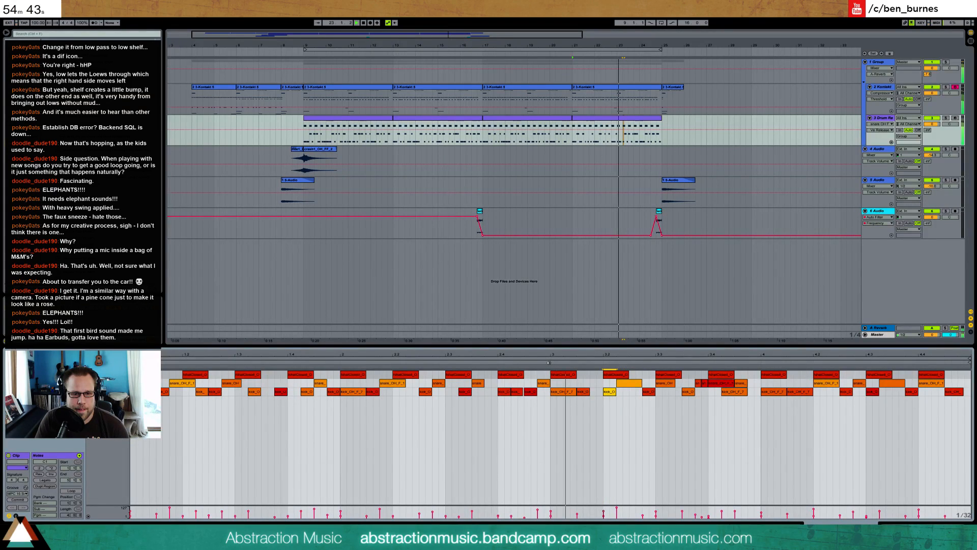
{"action": "left_click", "coordinate": [588, 392]}
{"action": "key", "text": "Right"}
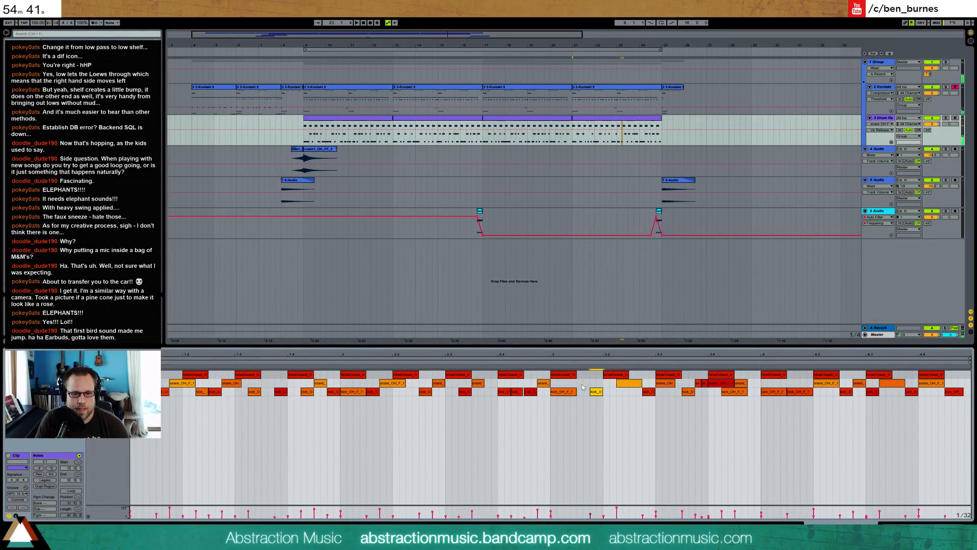
{"action": "left_click", "coordinate": [548, 363]}
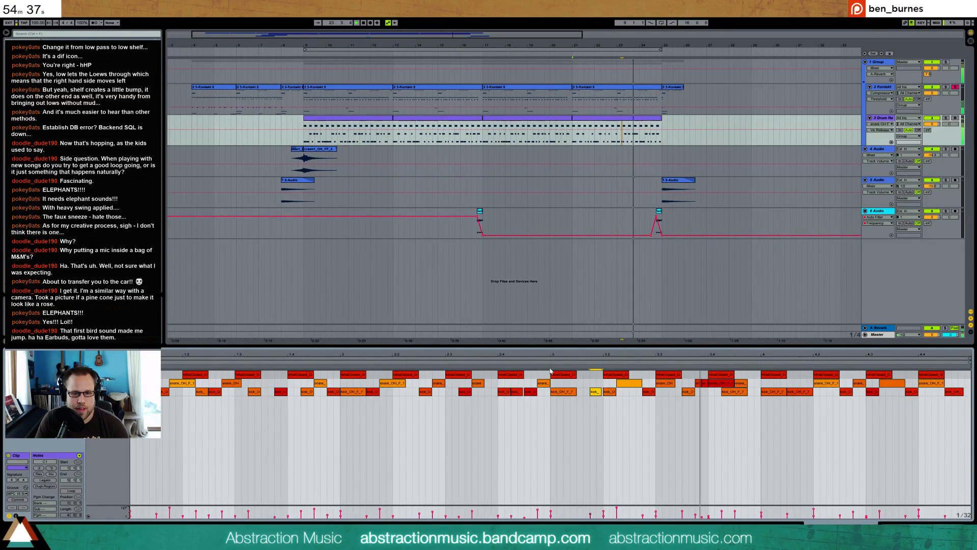
{"action": "key", "text": "space"}
Delete the short snares before beat 3.4, add quick snares before beat 4.4, rearrange the hits around beat 4.3 and audition the result
{"action": "double_click", "coordinate": [699, 383]}
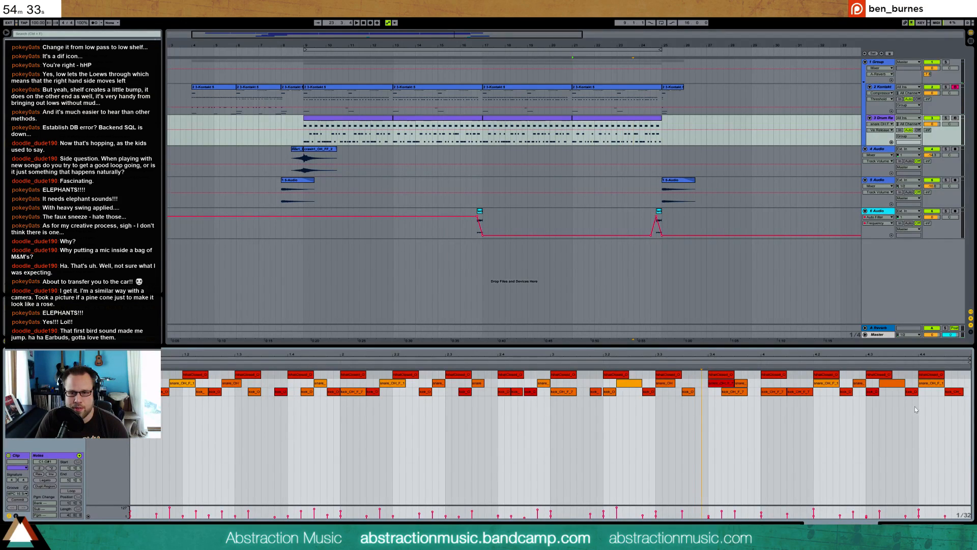
{"action": "double_click", "coordinate": [909, 384]}
{"action": "double_click", "coordinate": [911, 384]}
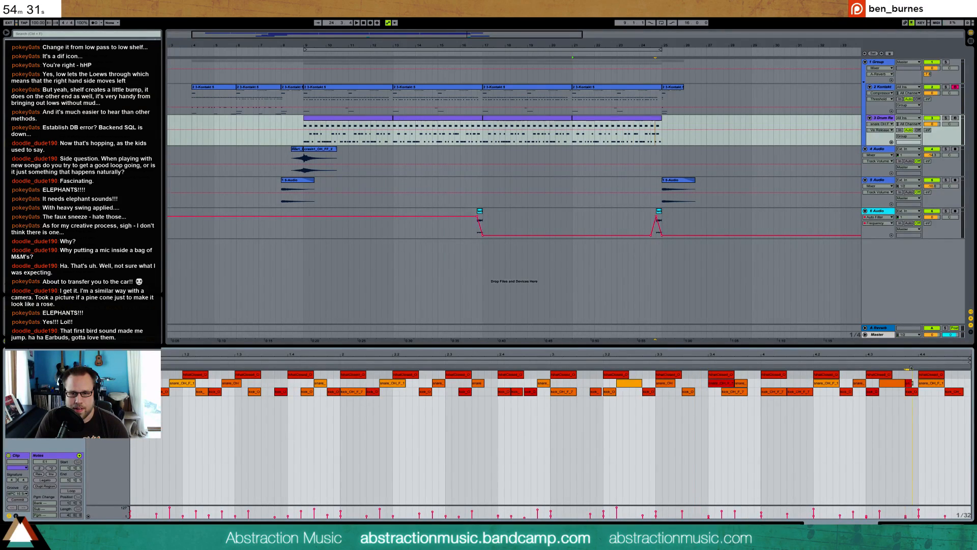
{"action": "left_click", "coordinate": [919, 377]}
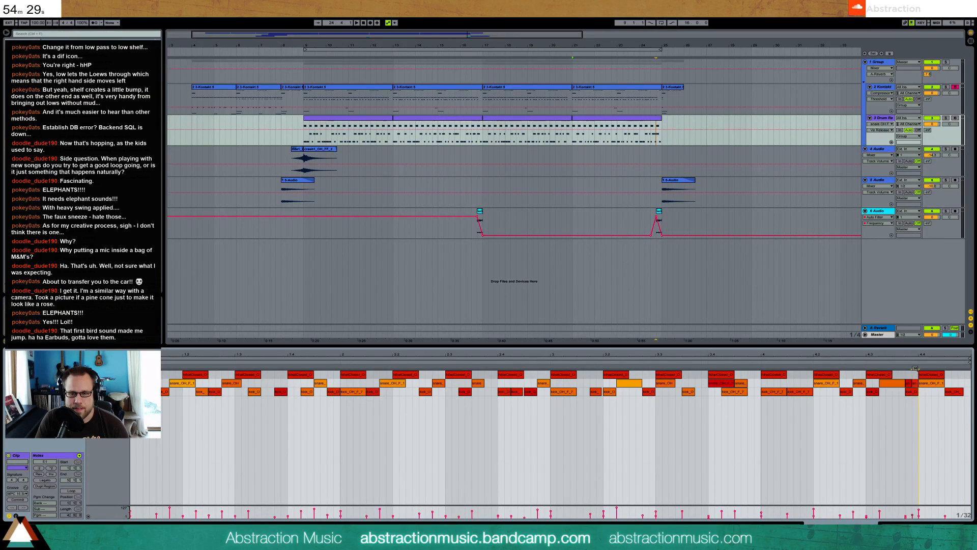
{"action": "mouse_move", "coordinate": [919, 370]}
{"action": "left_mouse_down"}
{"action": "mouse_move", "coordinate": [875, 385]}
{"action": "mouse_move", "coordinate": [891, 391]}
{"action": "left_mouse_up"}
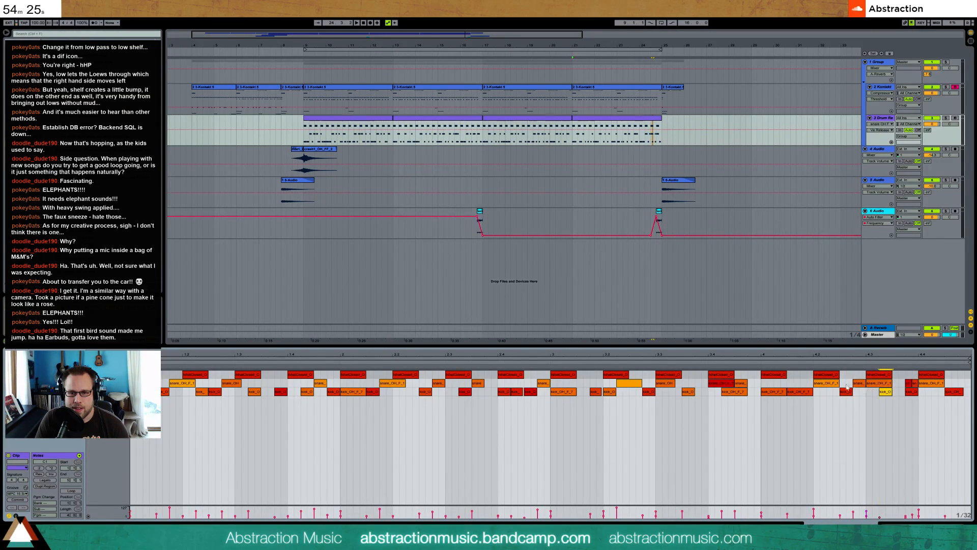
{"action": "left_click", "coordinate": [860, 383]}
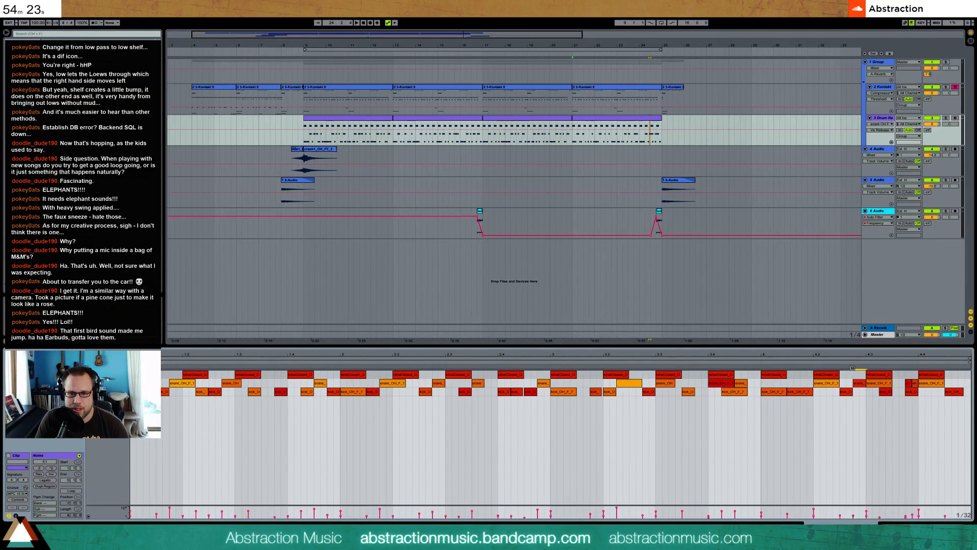
{"action": "key", "text": "space"}
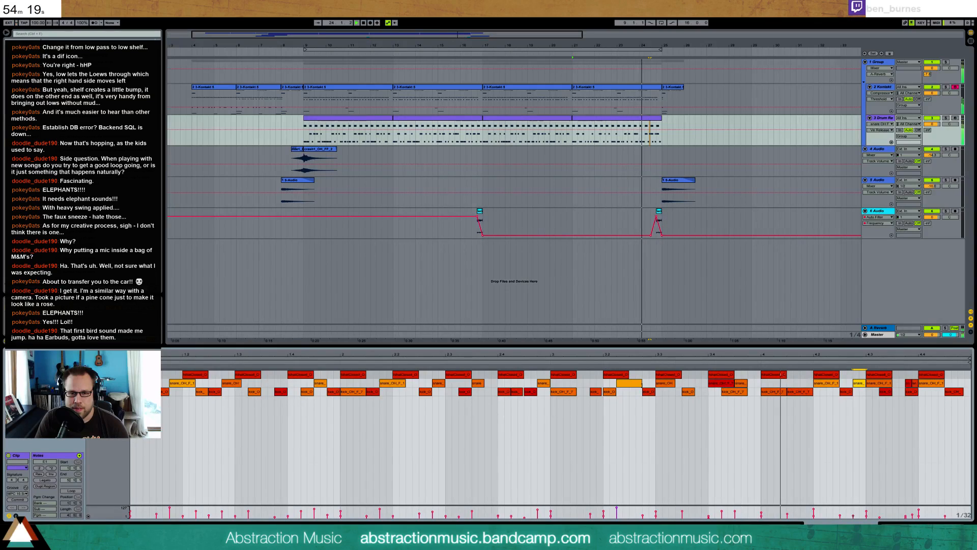
{"action": "key", "text": "space"}
Shift the kicks leading into beat 4.2 of the bar 21 drum clip and split the snare before beat 4.3 into two short hits
{"action": "left_click", "coordinate": [787, 392]}
{"action": "double_click", "coordinate": [804, 392]}
{"action": "left_click_drag", "start_coordinate": [807, 392], "coordinate": [813, 392]}
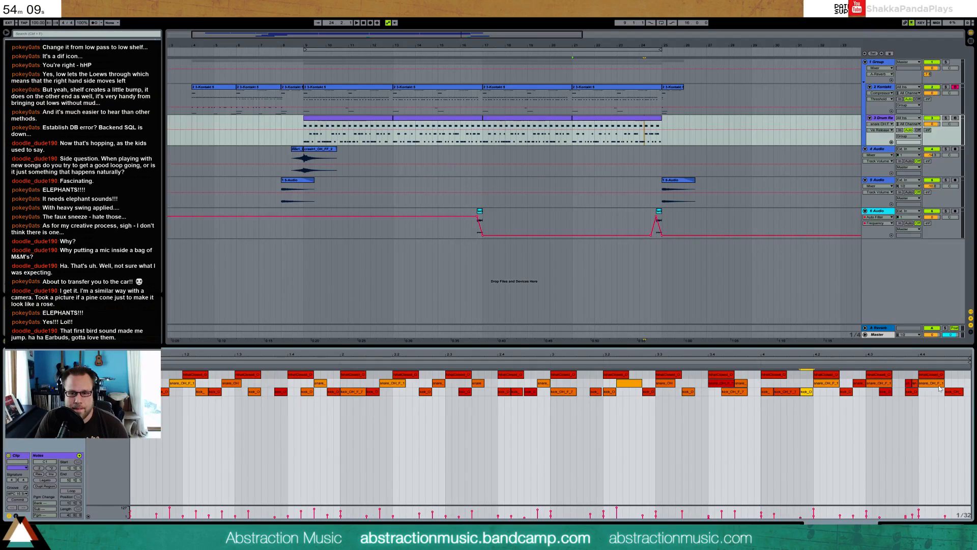
{"action": "left_click", "coordinate": [865, 384]}
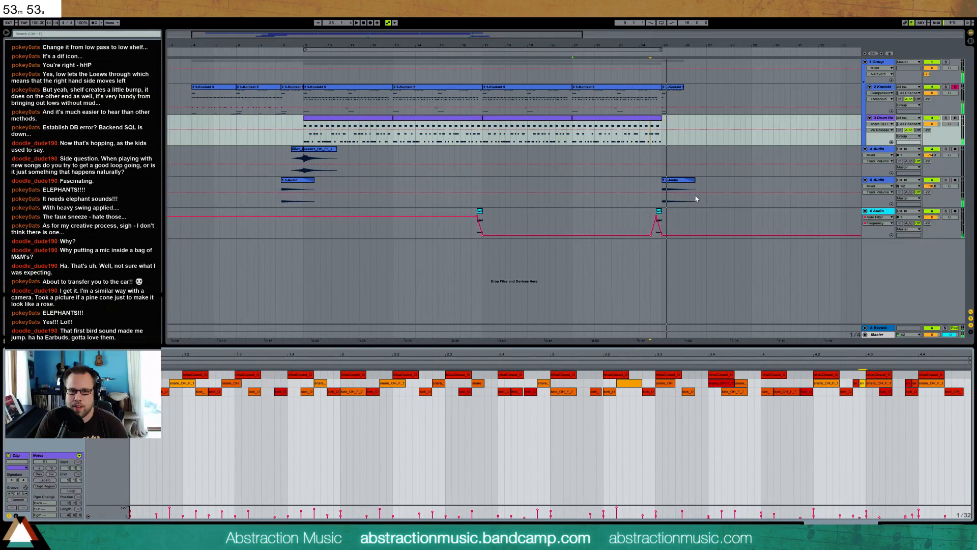
Raise the low sections of track 6's Auto Filter frequency automation between bars 17 and 25 and after bar 25, and show the filter device
{"action": "left_click", "coordinate": [659, 214]}
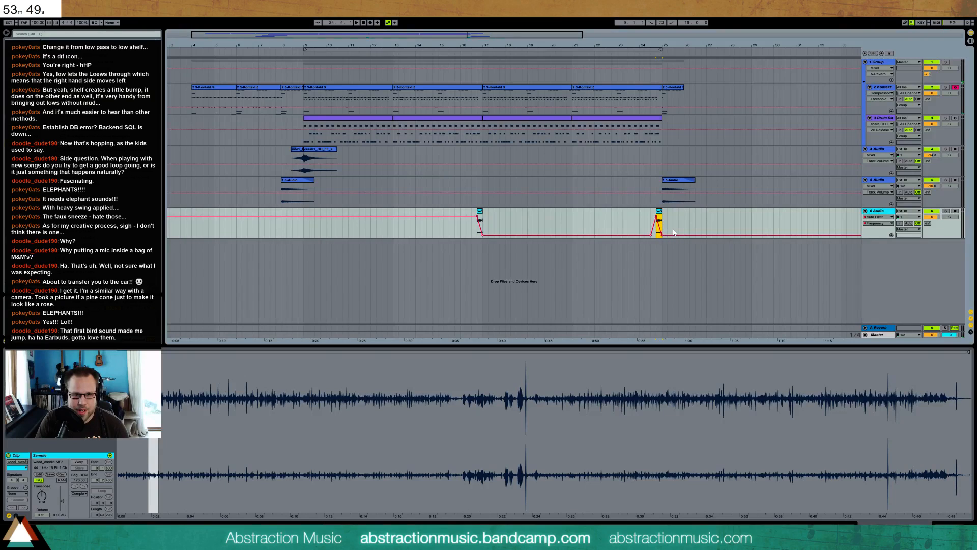
{"action": "left_click_drag", "start_coordinate": [673, 236], "coordinate": [673, 231]}
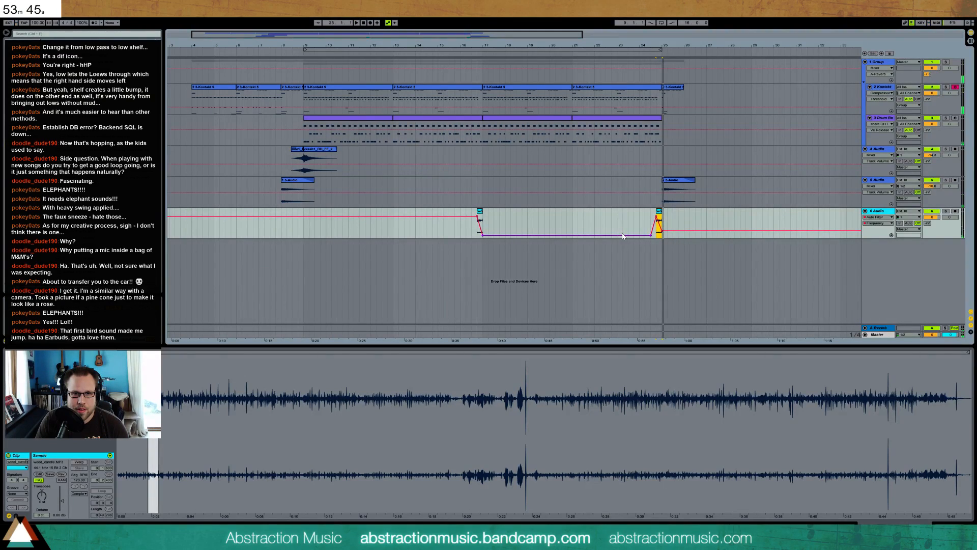
{"action": "left_click_drag", "start_coordinate": [623, 236], "coordinate": [623, 229]}
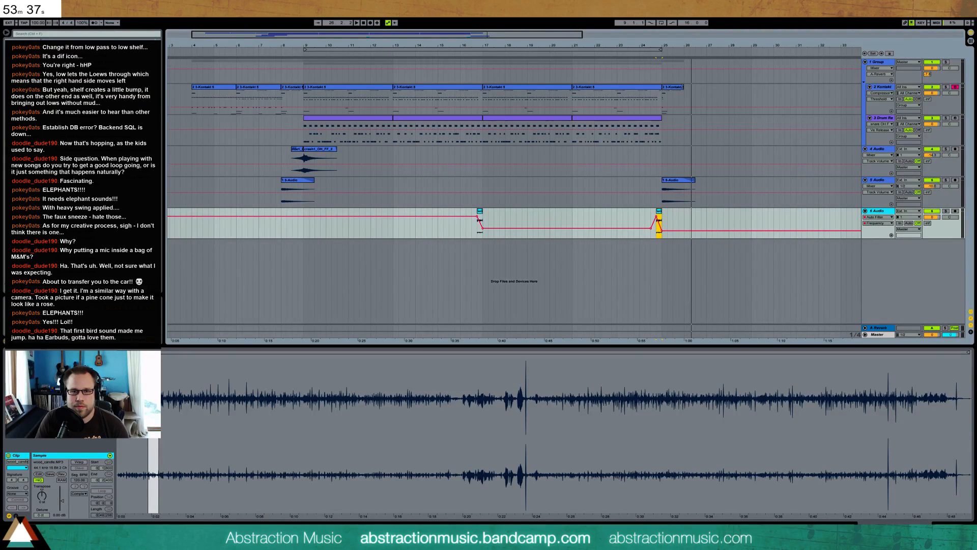
{"action": "key", "text": "shift+Tab"}
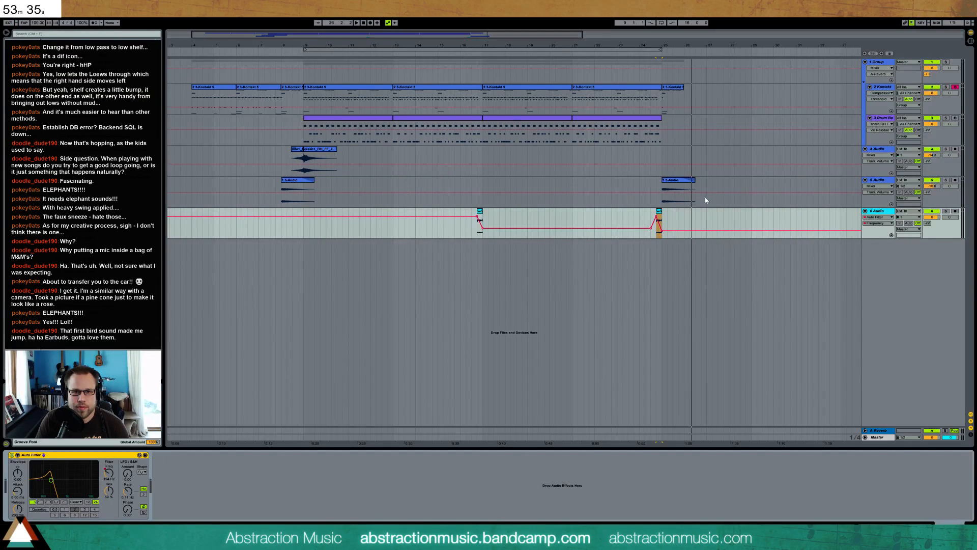
Inspect the notes of the Kontakt clip starting at bar 25
{"action": "left_click", "coordinate": [676, 88]}
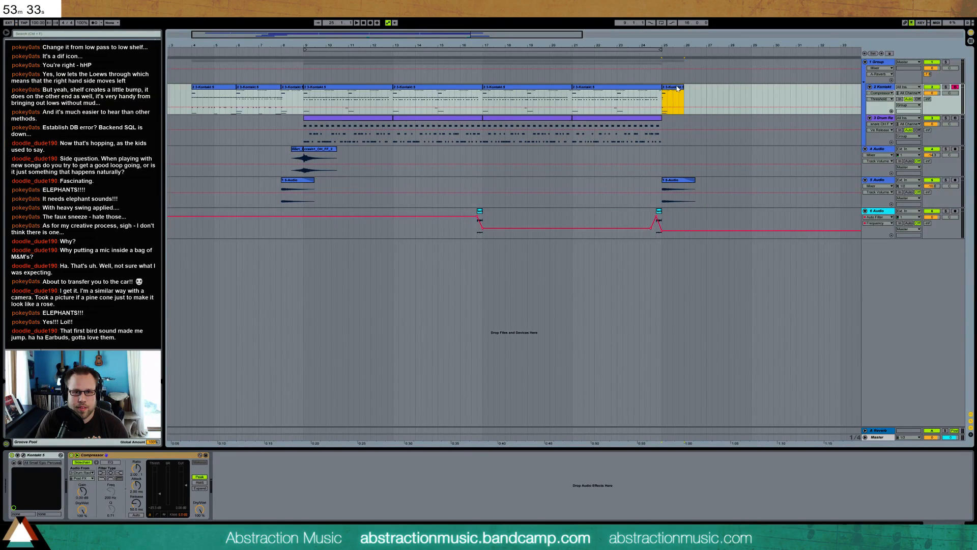
{"action": "key", "text": "shift+Tab"}
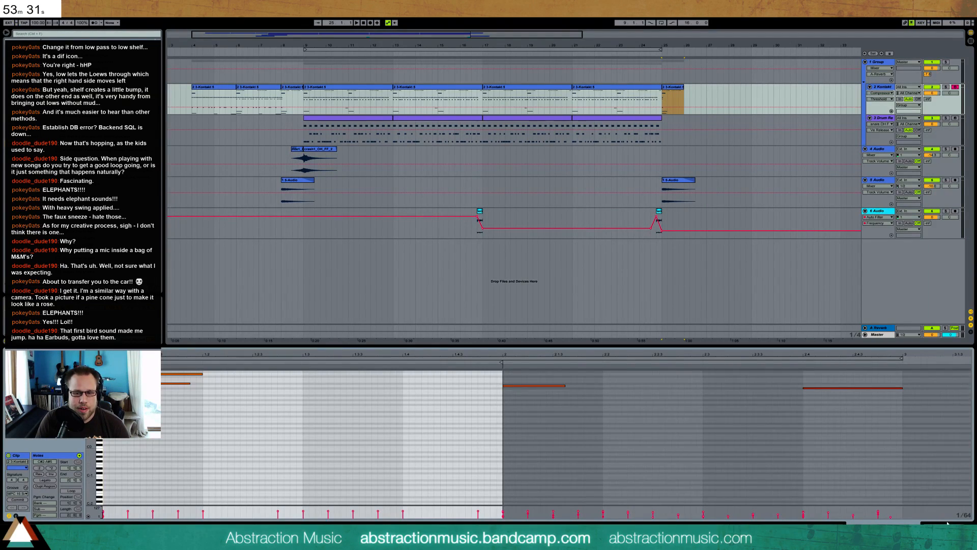
{"action": "key", "text": "shift+Tab"}
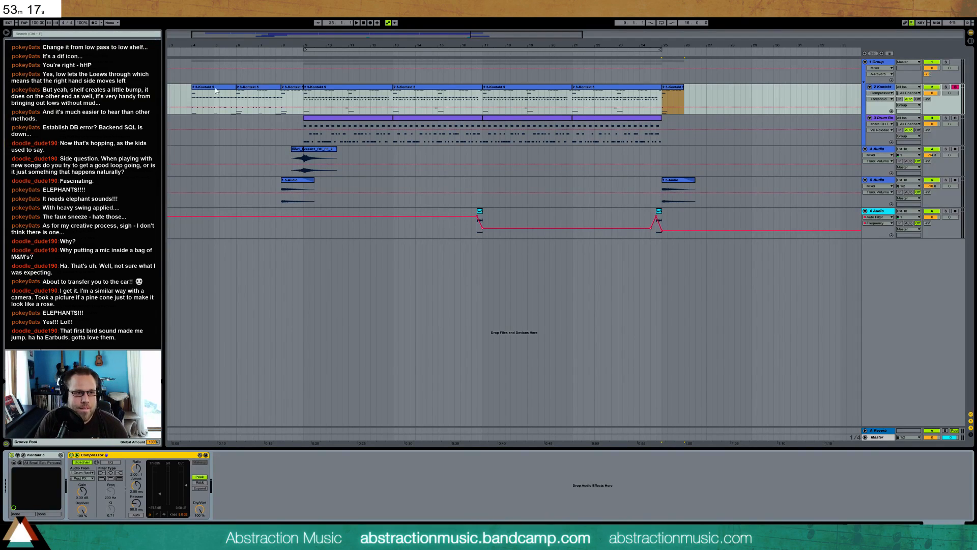
Play the arrangement from bar 9, show track 6's Auto Filter and enable looping for bars 9 to 25
{"action": "key", "text": "space"}
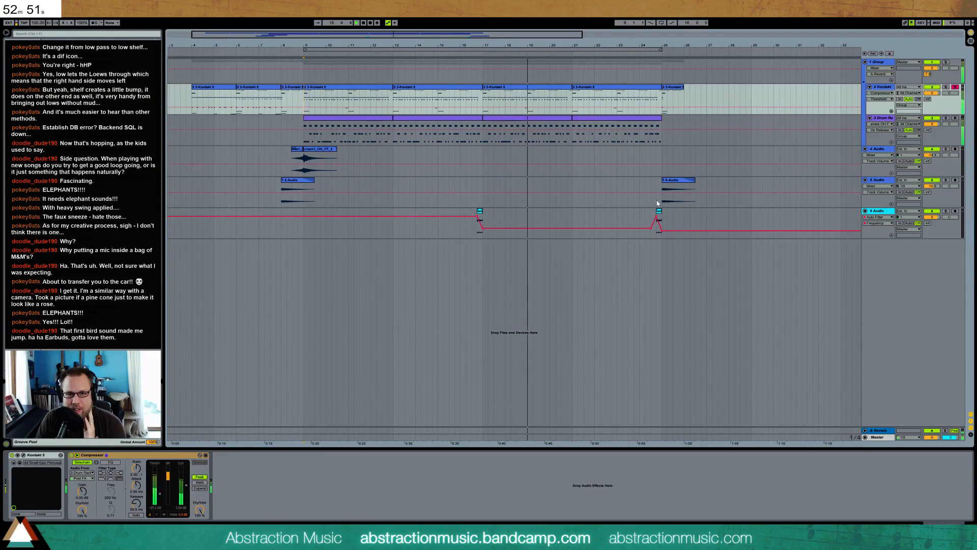
{"action": "left_click", "coordinate": [879, 212]}
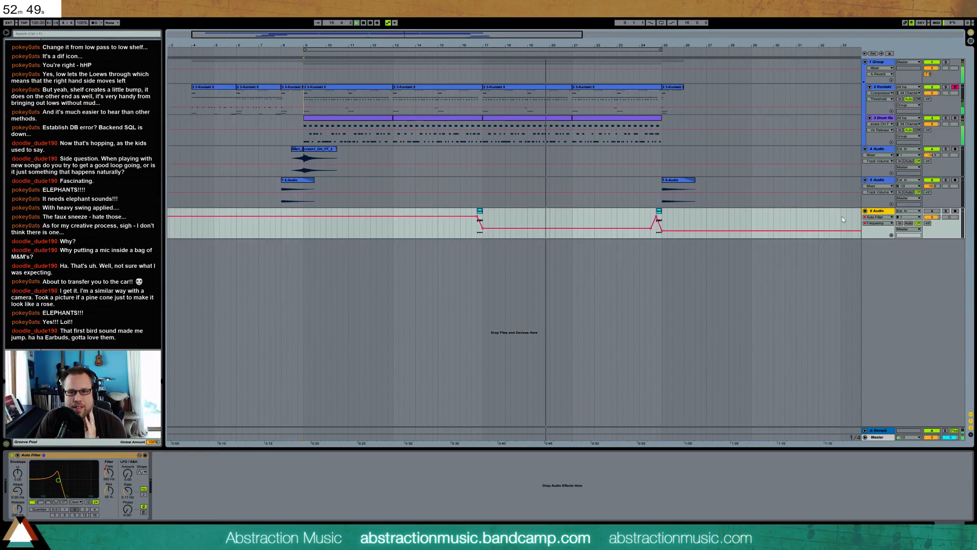
{"action": "left_click", "coordinate": [628, 217]}
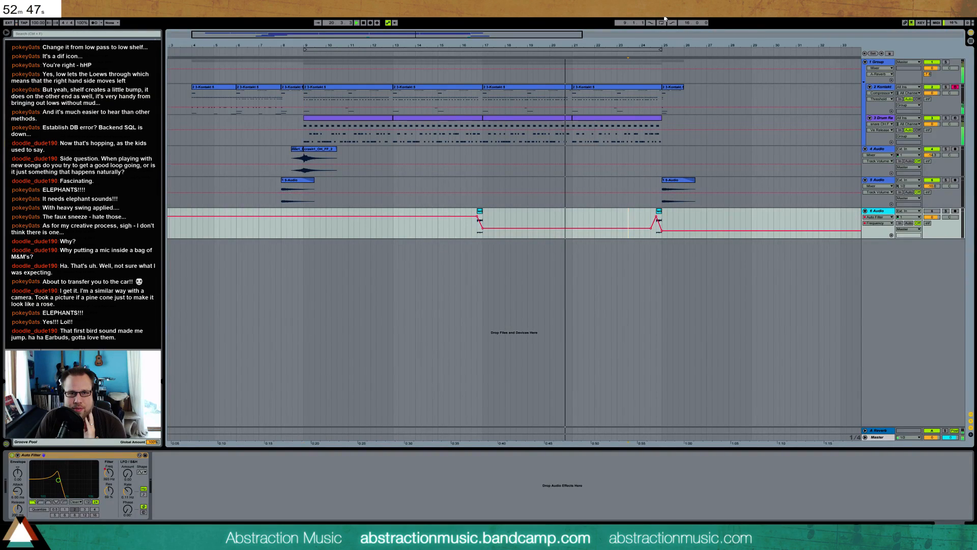
{"action": "left_click", "coordinate": [661, 23]}
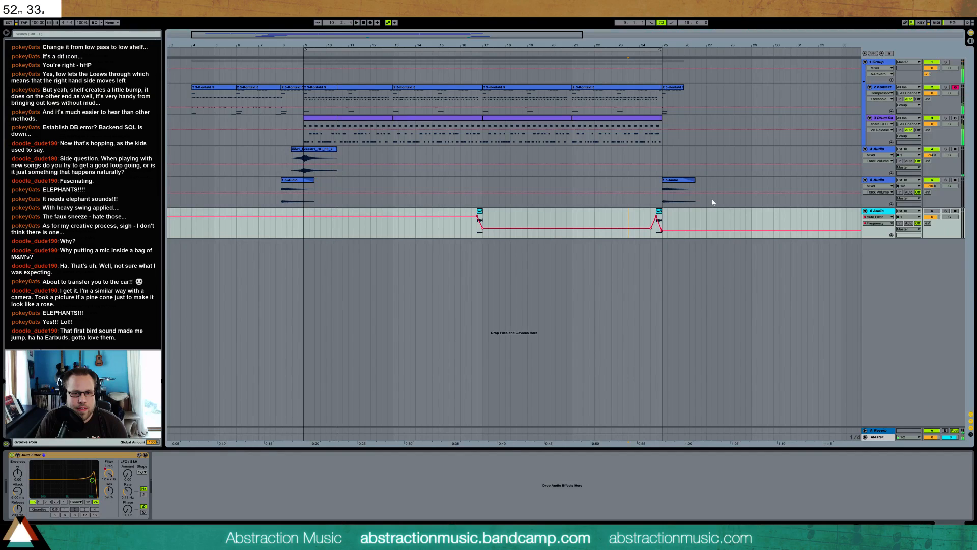
Add a return track with Replika XT and load the Shorty Filters preset from its Drums category
{"action": "left_click", "coordinate": [883, 124]}
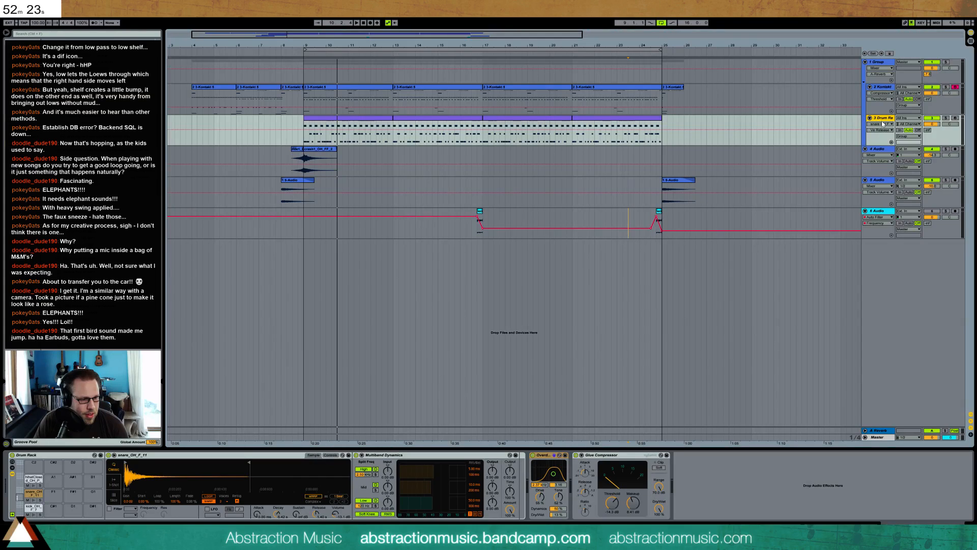
{"action": "key", "text": "ctrl+alt+t"}
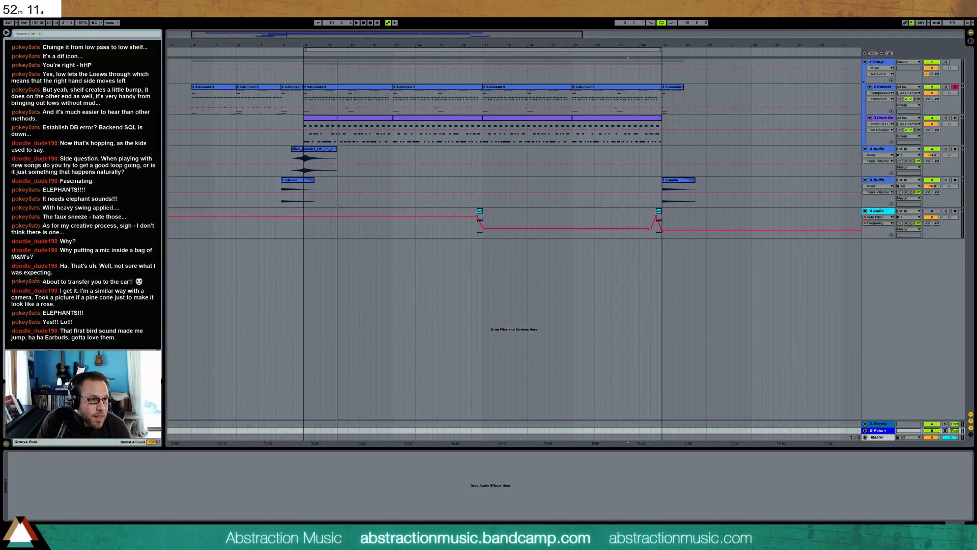
{"action": "left_click", "coordinate": [99, 501]}
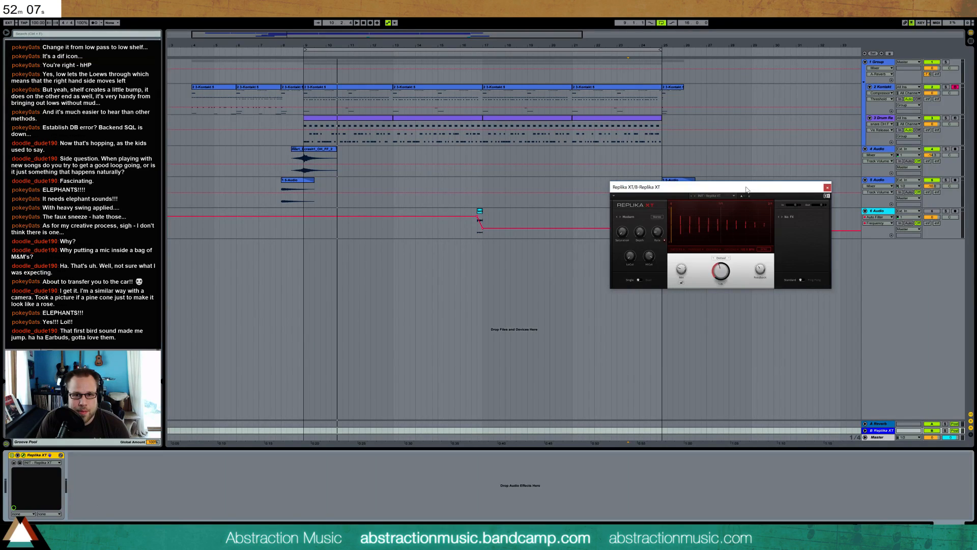
{"action": "left_click_drag", "start_coordinate": [746, 189], "coordinate": [657, 230]}
{"action": "left_click", "coordinate": [643, 237]}
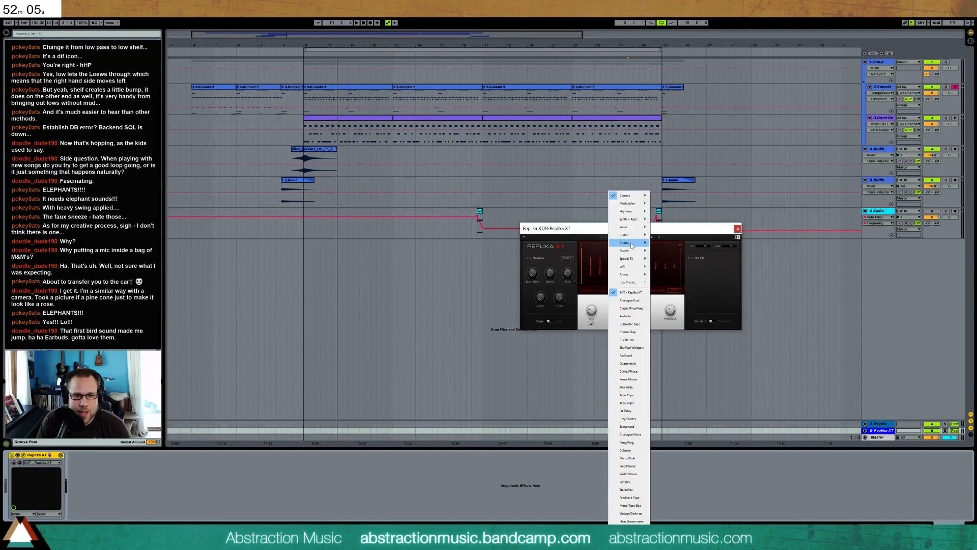
{"action": "mouse_move", "coordinate": [632, 244]}
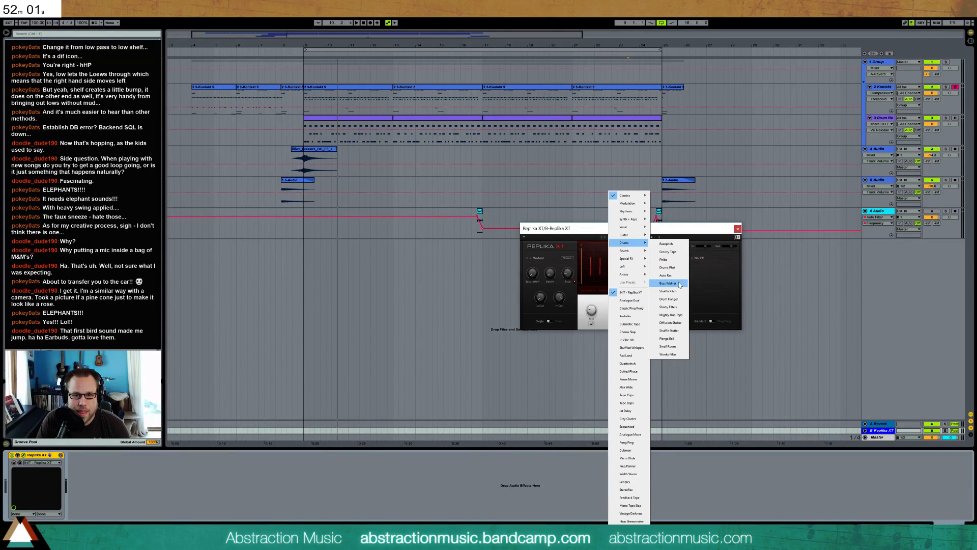
{"action": "left_click", "coordinate": [680, 310]}
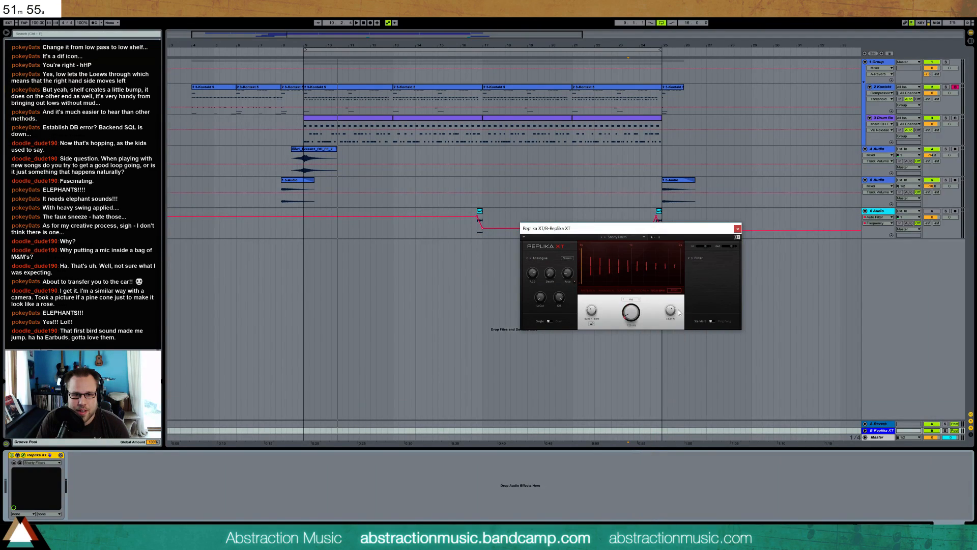
Audition the drum rack through the Replika XT return while adjusting its send level
{"action": "left_click", "coordinate": [938, 131]}
{"action": "key", "text": "space"}
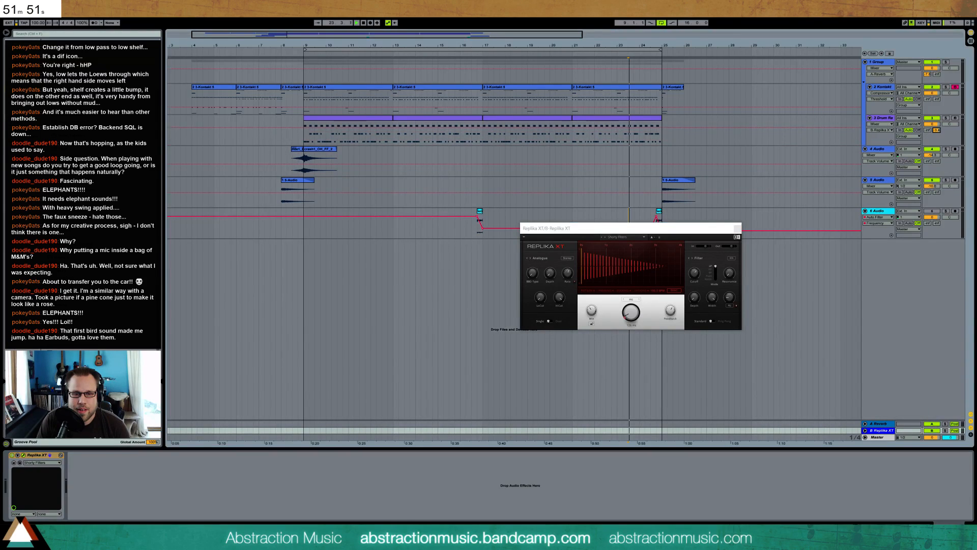
{"action": "left_click_drag", "start_coordinate": [937, 131], "coordinate": [938, 135]}
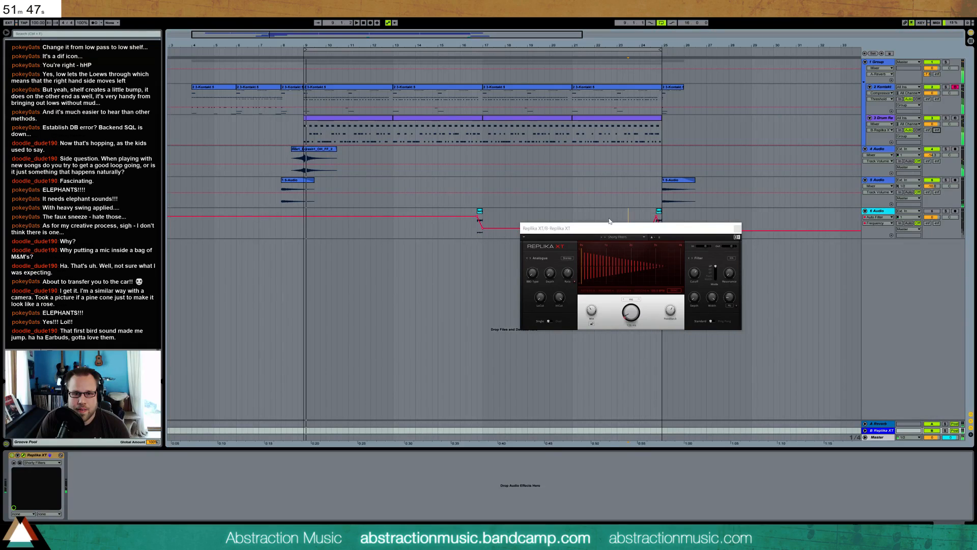
Load the Mighty Dub Taps preset in Replika XT and audition it on the drums
{"action": "left_click", "coordinate": [643, 237]}
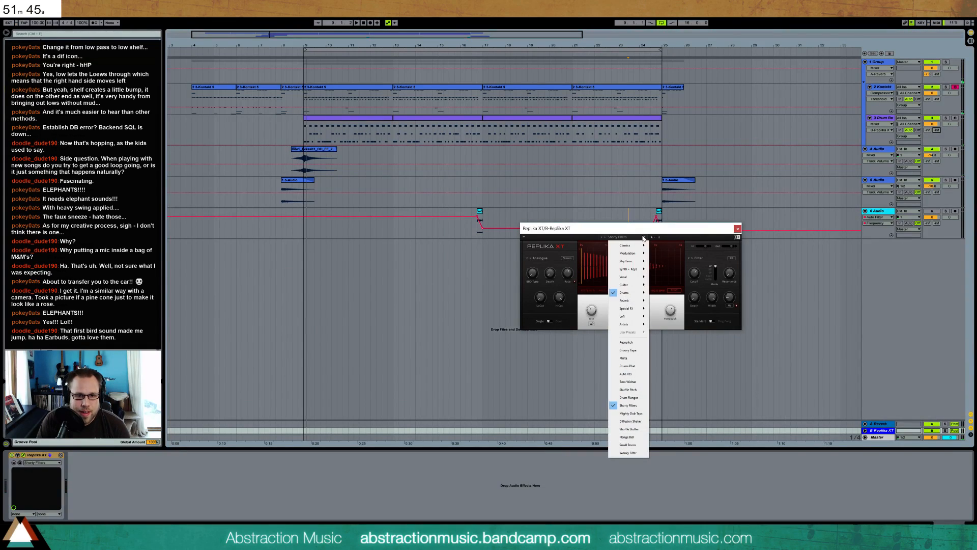
{"action": "left_click", "coordinate": [631, 414]}
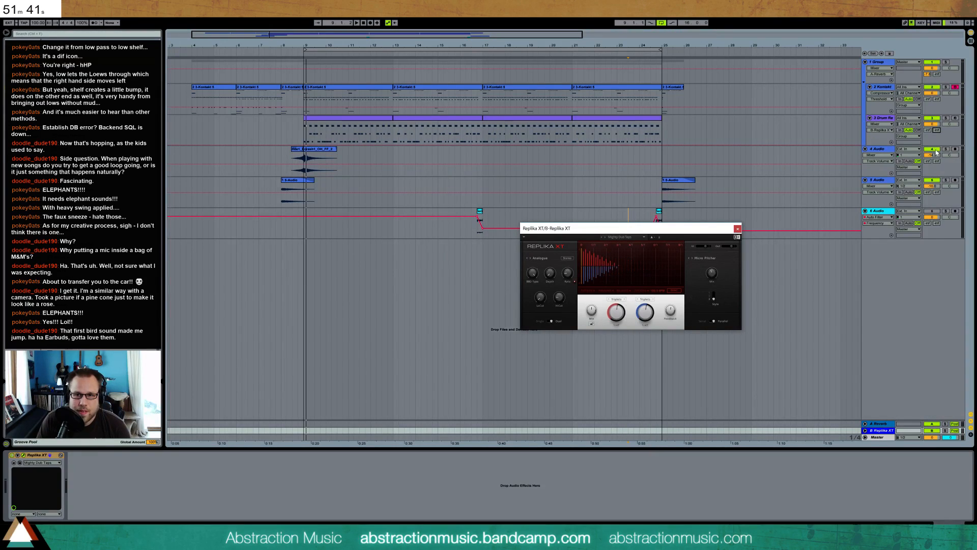
{"action": "key", "text": "space"}
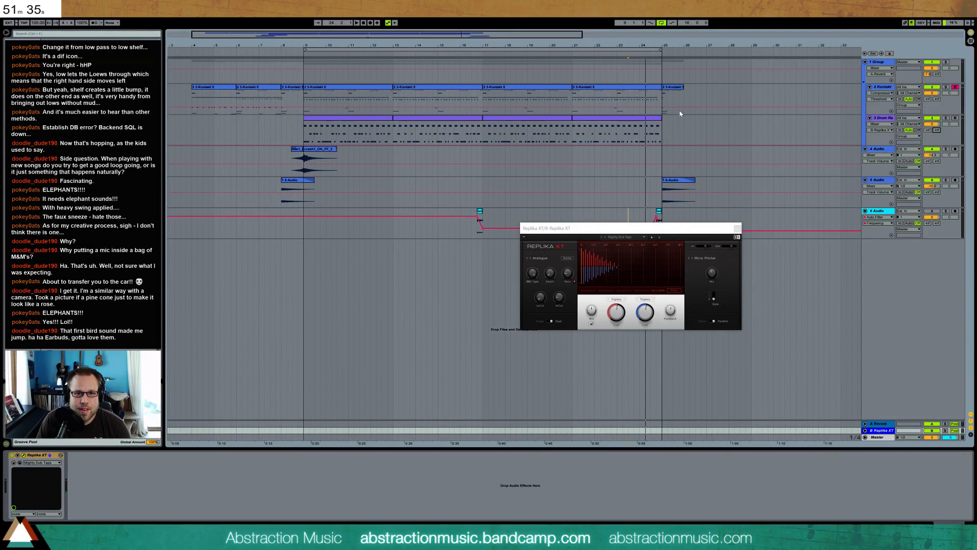
Automate the drum rack's send to Replika XT with a short peak just before bar 25, and close the delay window
{"action": "left_click", "coordinate": [664, 143]}
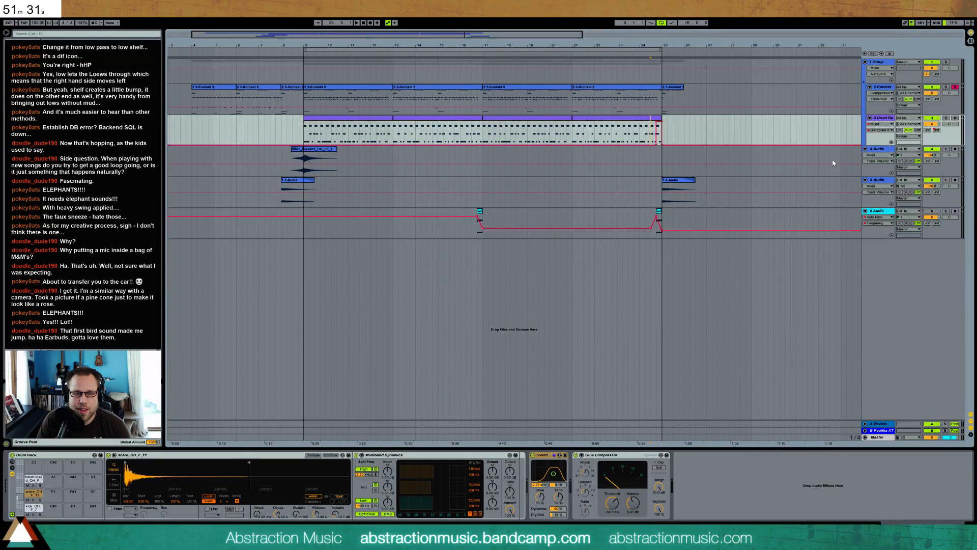
{"action": "left_click", "coordinate": [886, 431]}
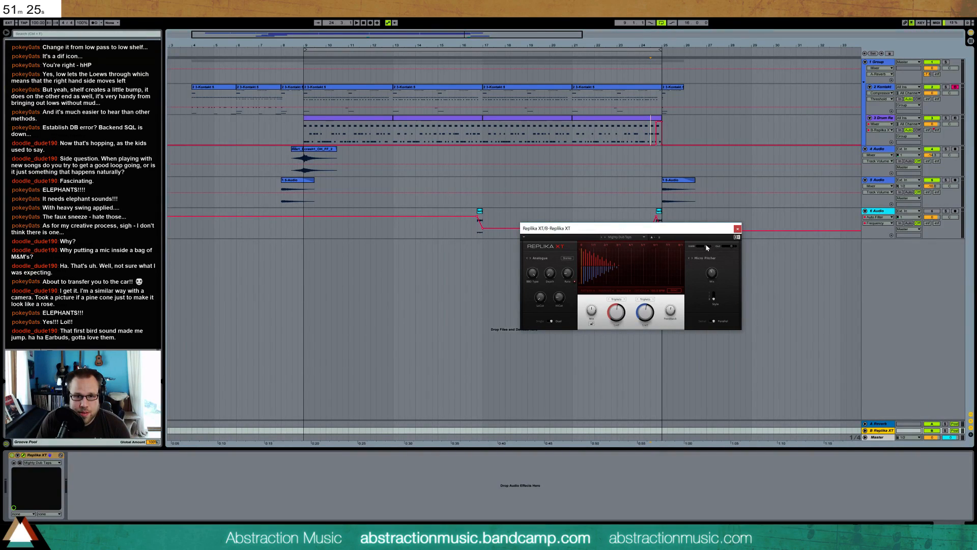
{"action": "left_click", "coordinate": [737, 230]}
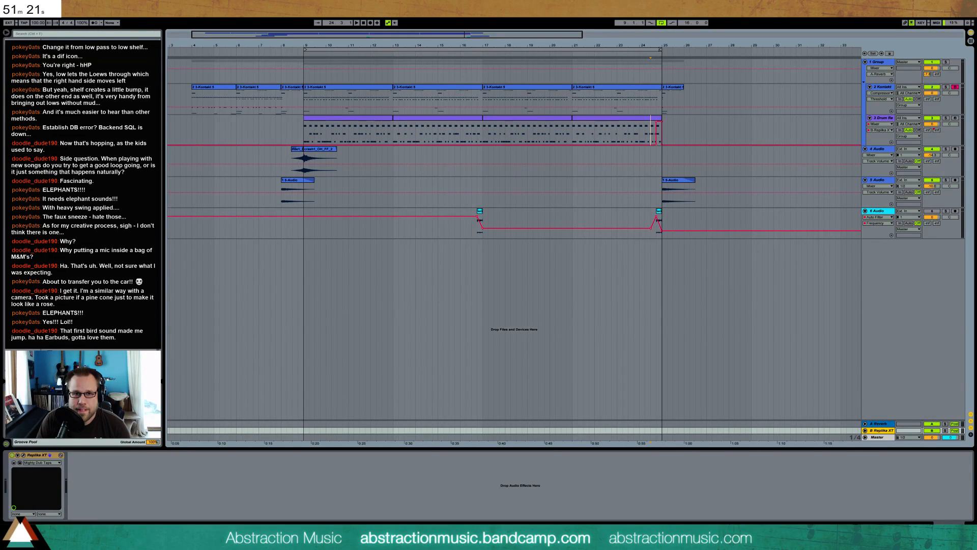
Disable the arrangement loop, unfold the Replika XT return track and audition the drum delay leading into bar 25
{"action": "left_click", "coordinate": [661, 23]}
{"action": "left_click", "coordinate": [639, 54]}
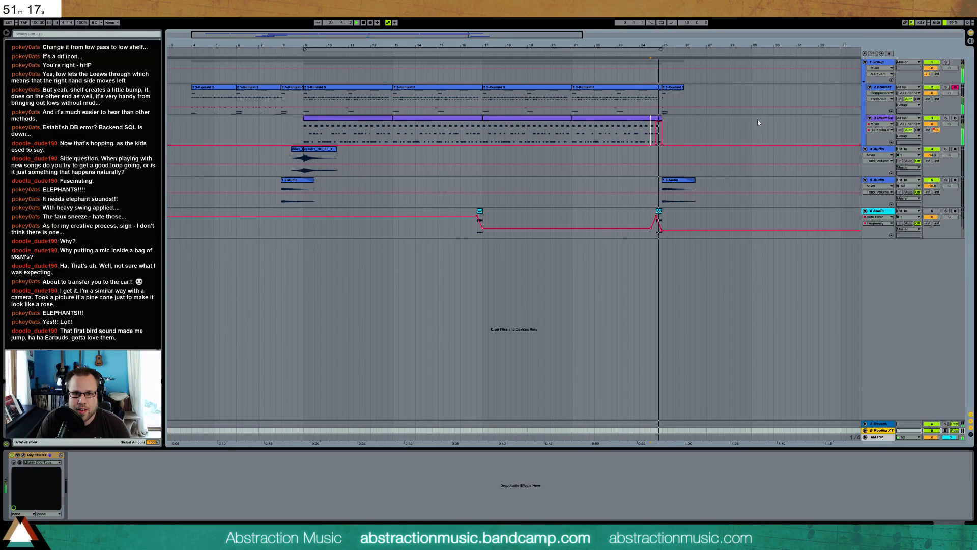
{"action": "left_click", "coordinate": [865, 430]}
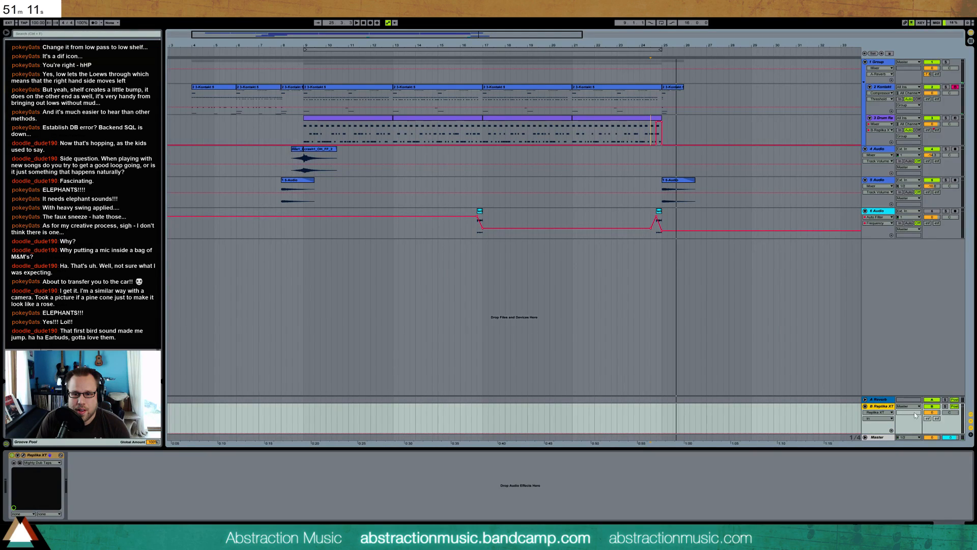
{"action": "left_click", "coordinate": [655, 131]}
{"action": "key", "text": "space"}
{"action": "key", "text": "space"}
{"action": "key", "text": "space"}
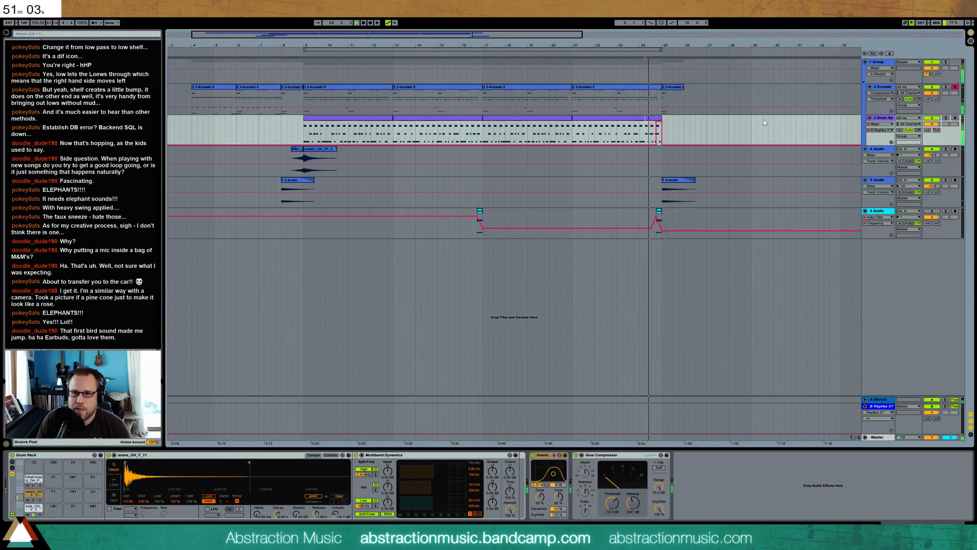
{"action": "key", "text": "space"}
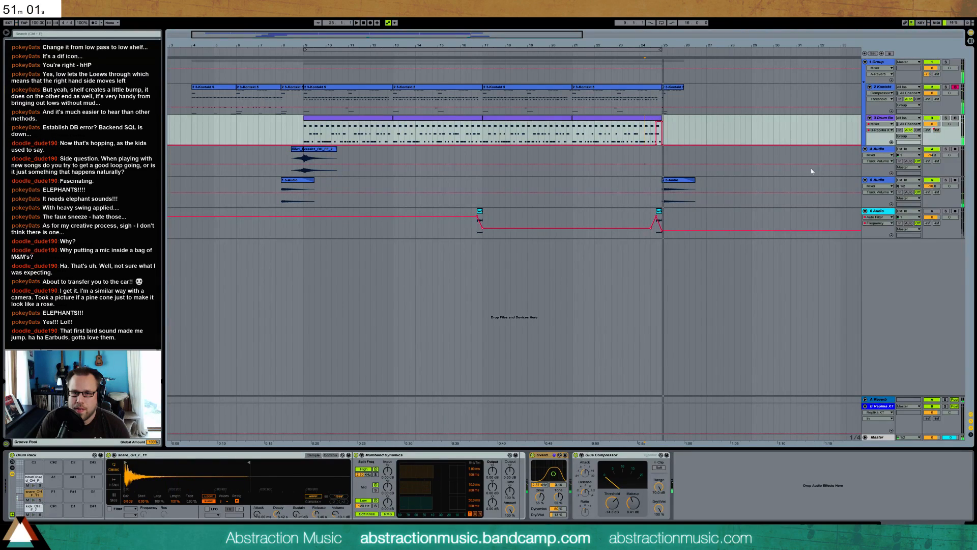
Try a different input level in Replika XT on the return track and reset it to its default
{"action": "left_click", "coordinate": [881, 407]}
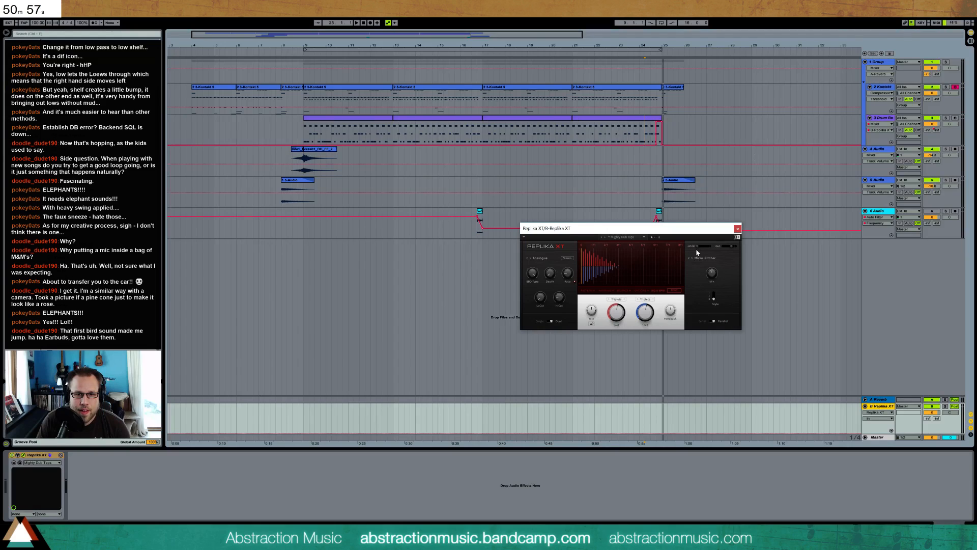
{"action": "left_click_drag", "start_coordinate": [700, 245], "coordinate": [705, 246]}
{"action": "double_click", "coordinate": [699, 246]}
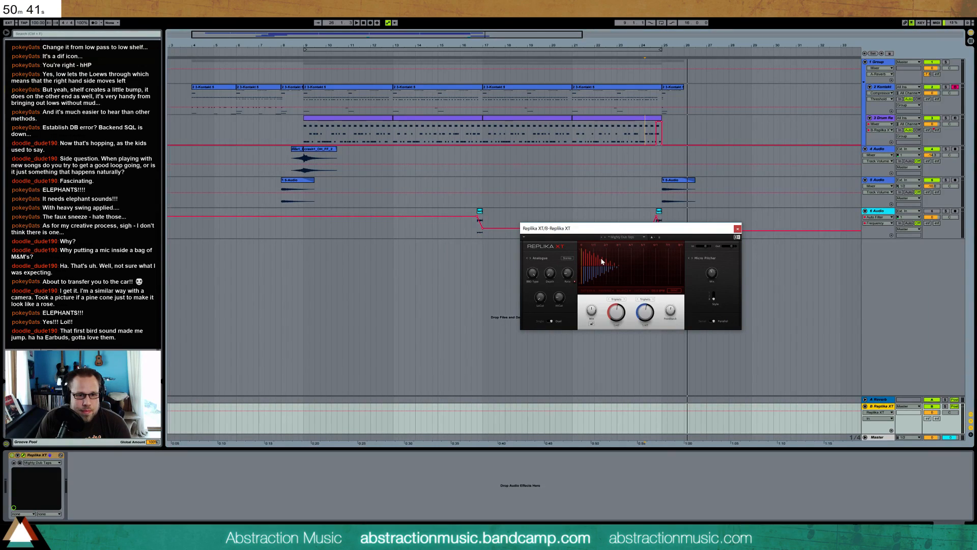
Load Replika XT's Diffusion Shaker preset and audition it into bar 25
{"action": "left_click", "coordinate": [642, 237]}
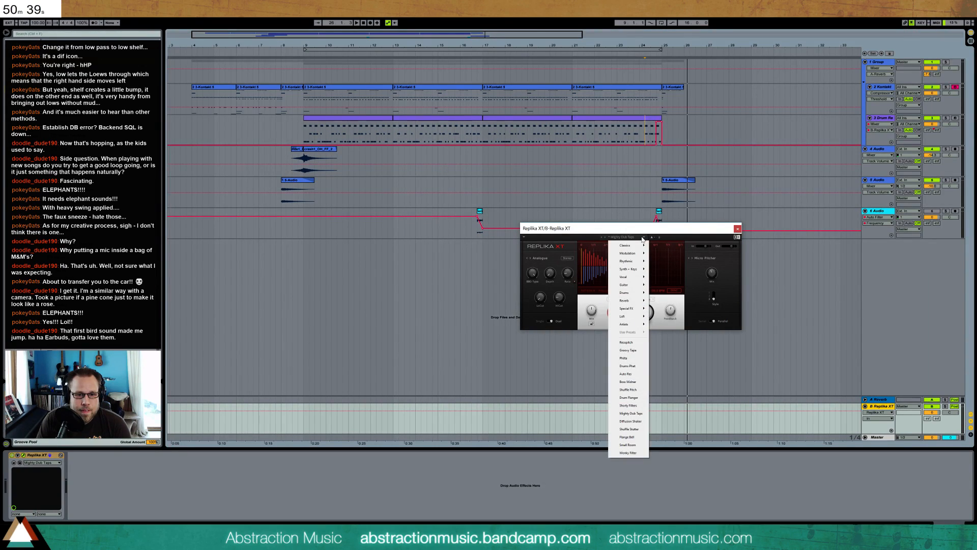
{"action": "left_click", "coordinate": [642, 425]}
{"action": "key", "text": "space"}
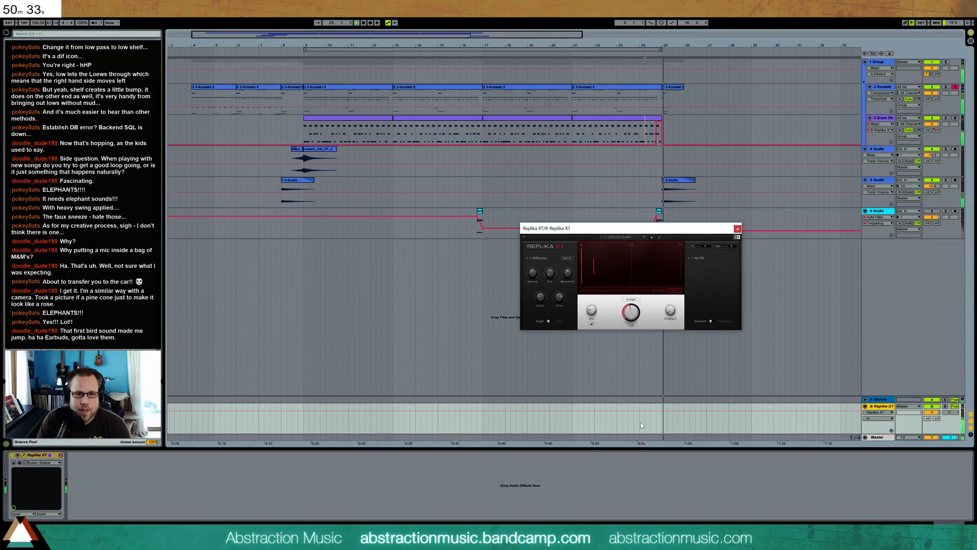
Load Replika XT's Flange Bell preset, adjust its mix amount and audition the drum transition from bar 24
{"action": "left_click", "coordinate": [643, 238]}
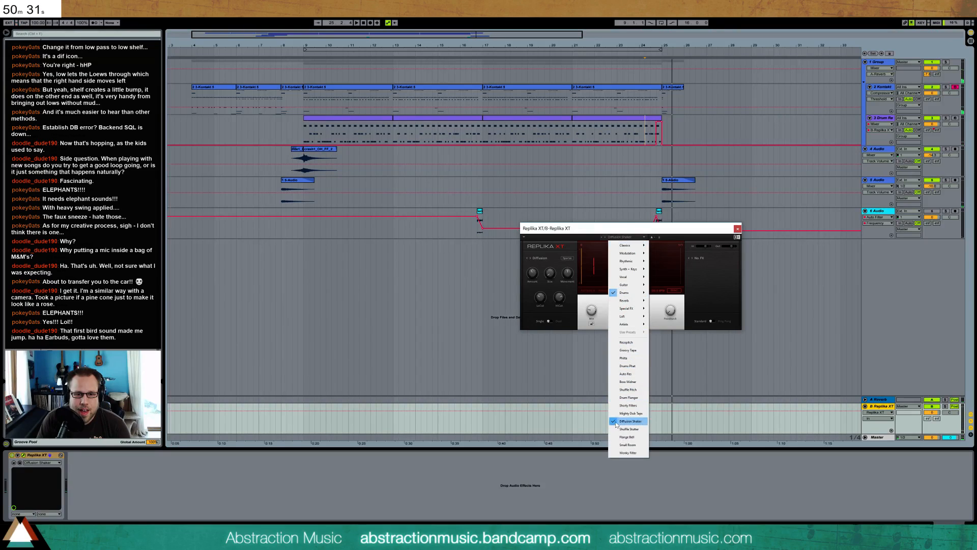
{"action": "left_click", "coordinate": [640, 437]}
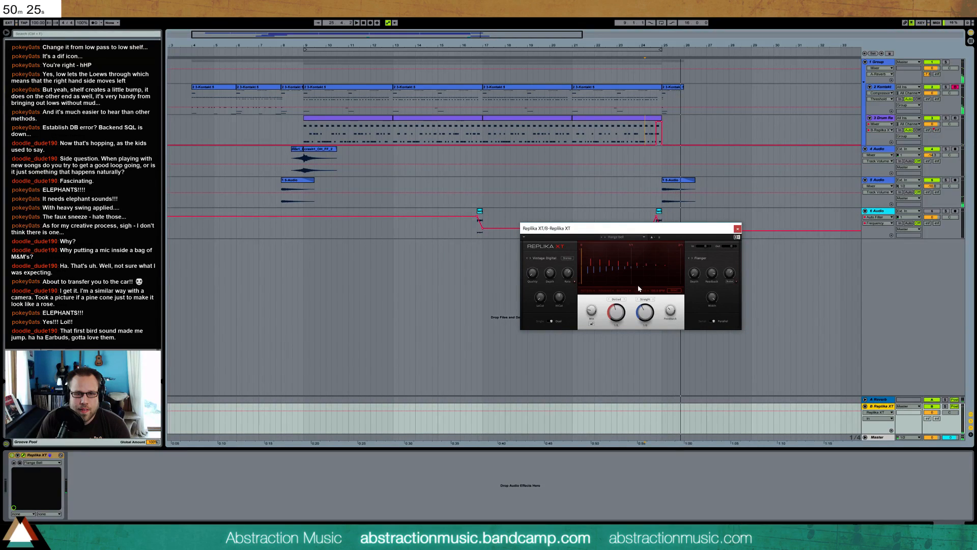
{"action": "mouse_move", "coordinate": [594, 312]}
{"action": "left_click_drag", "start_coordinate": [592, 315], "coordinate": [592, 332]}
{"action": "key", "text": "space"}
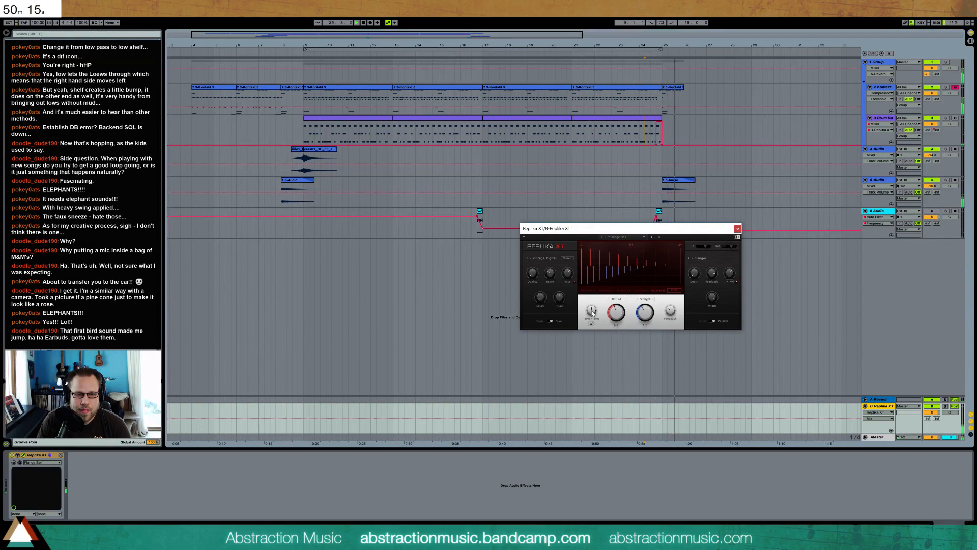
{"action": "left_click_drag", "start_coordinate": [592, 311], "coordinate": [592, 319]}
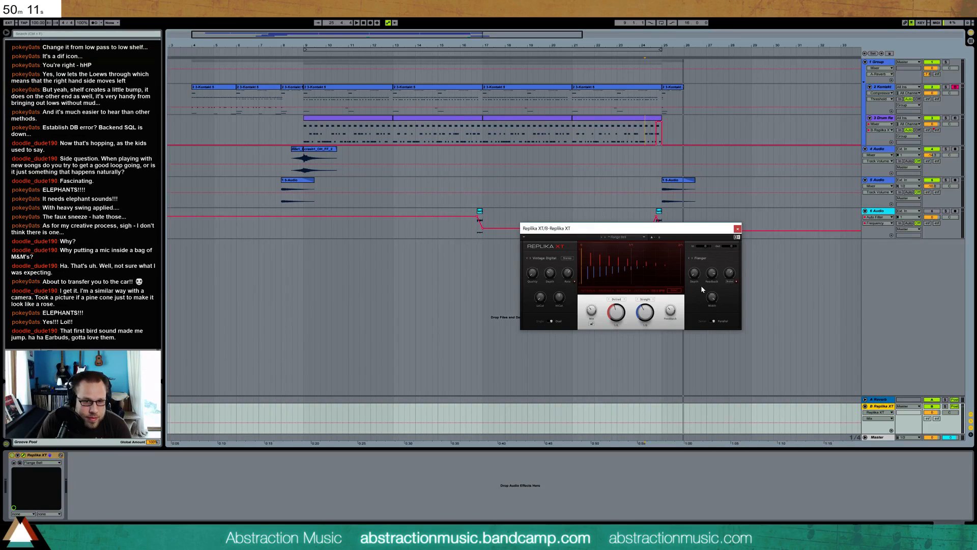
{"action": "left_click", "coordinate": [650, 134]}
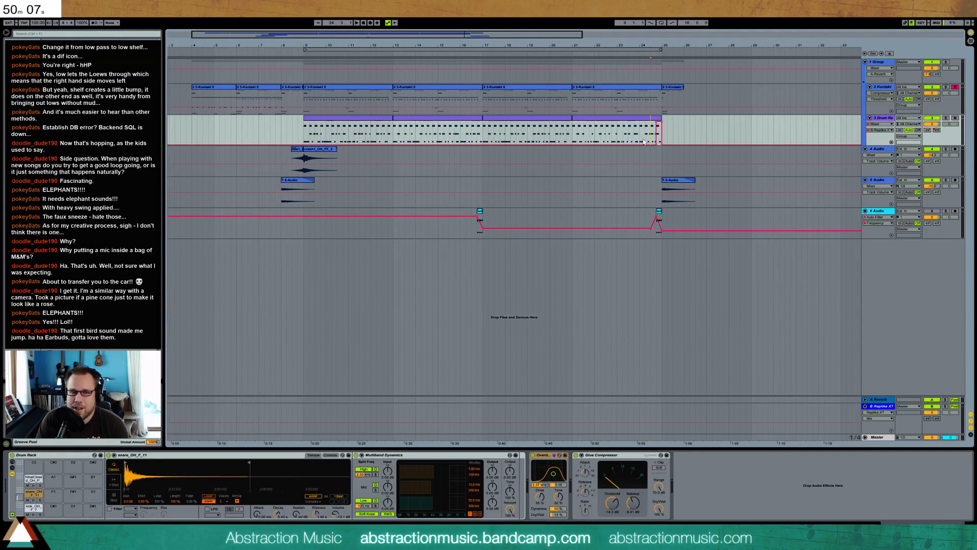
{"action": "key", "text": "space"}
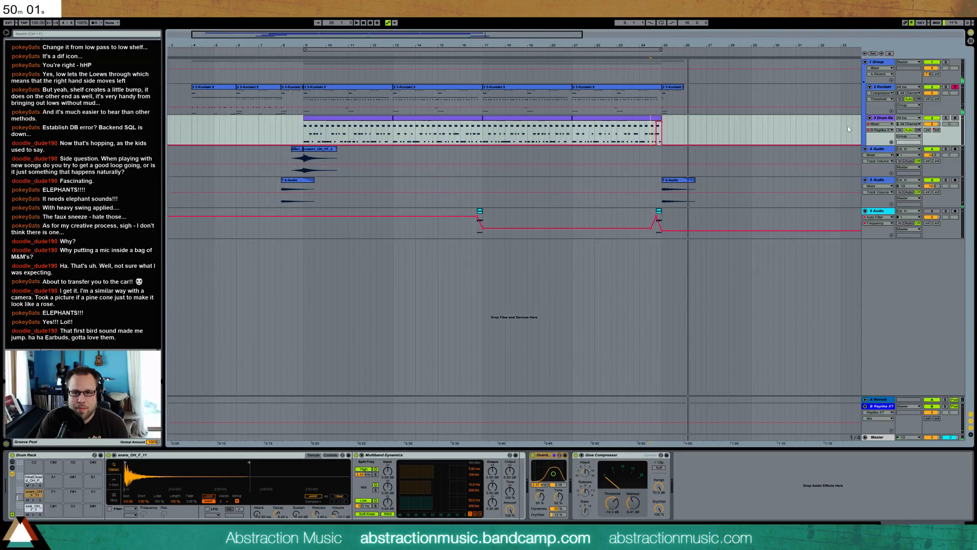
Enable the Reverb send on the Replika XT return track and raise its send level
{"action": "left_click", "coordinate": [884, 405]}
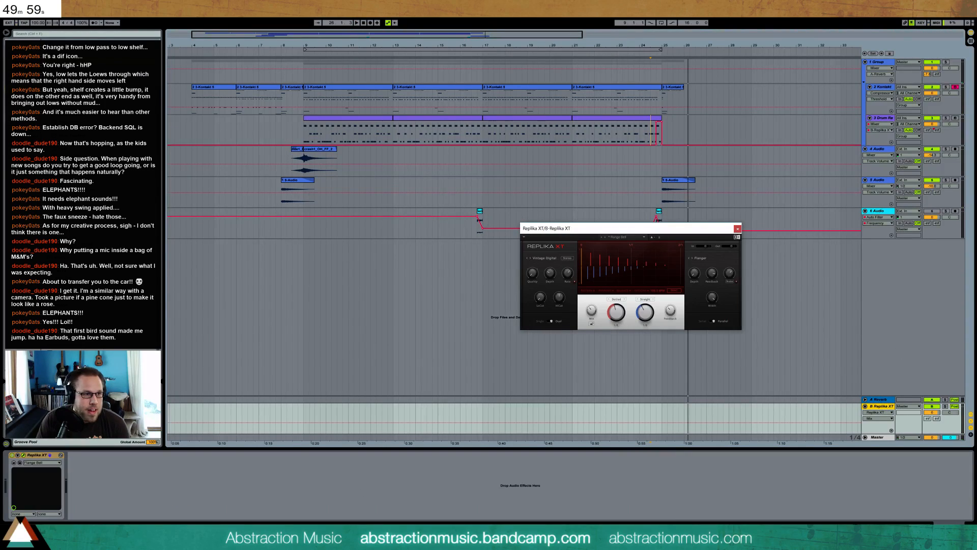
{"action": "left_click", "coordinate": [23, 75]}
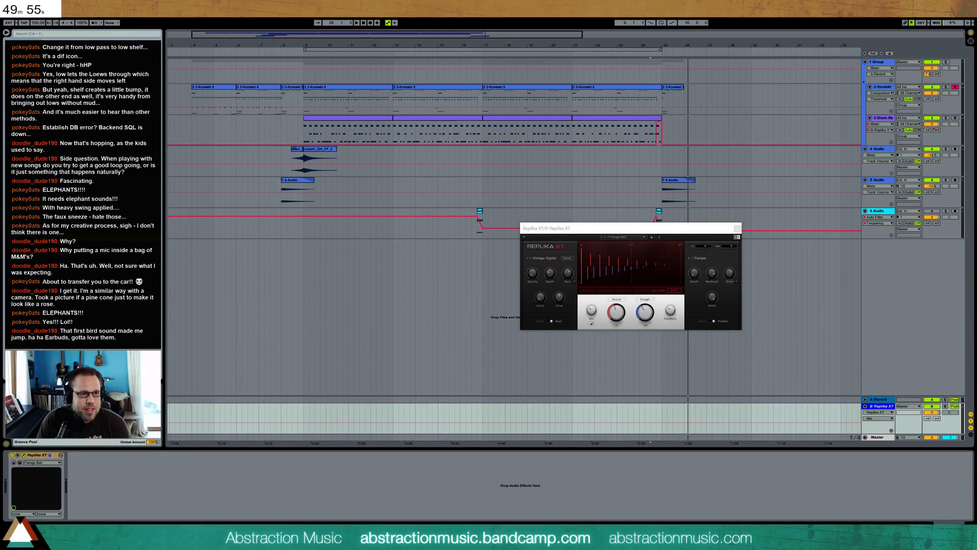
{"action": "left_click", "coordinate": [930, 419]}
{"action": "right_click", "coordinate": [928, 421]}
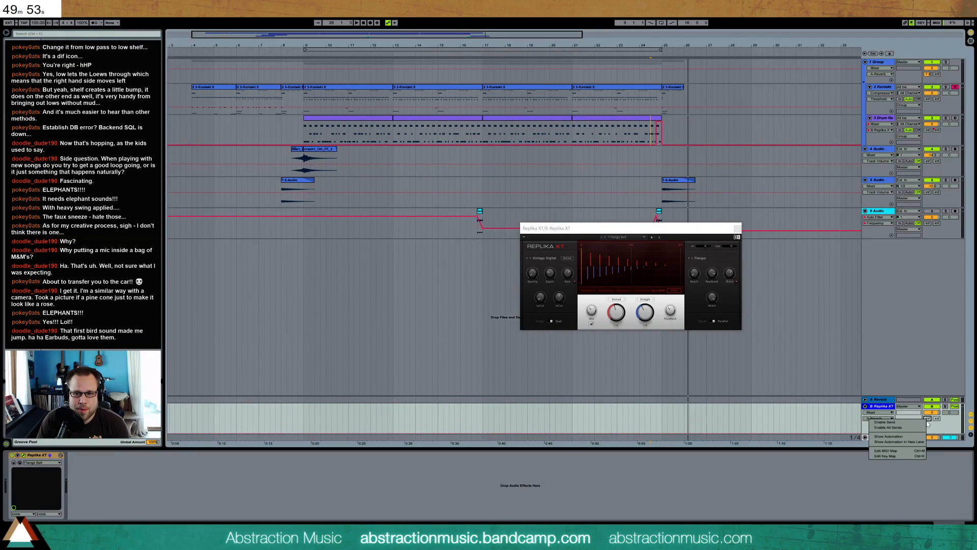
{"action": "left_click", "coordinate": [923, 422]}
{"action": "left_click_drag", "start_coordinate": [927, 418], "coordinate": [927, 373]}
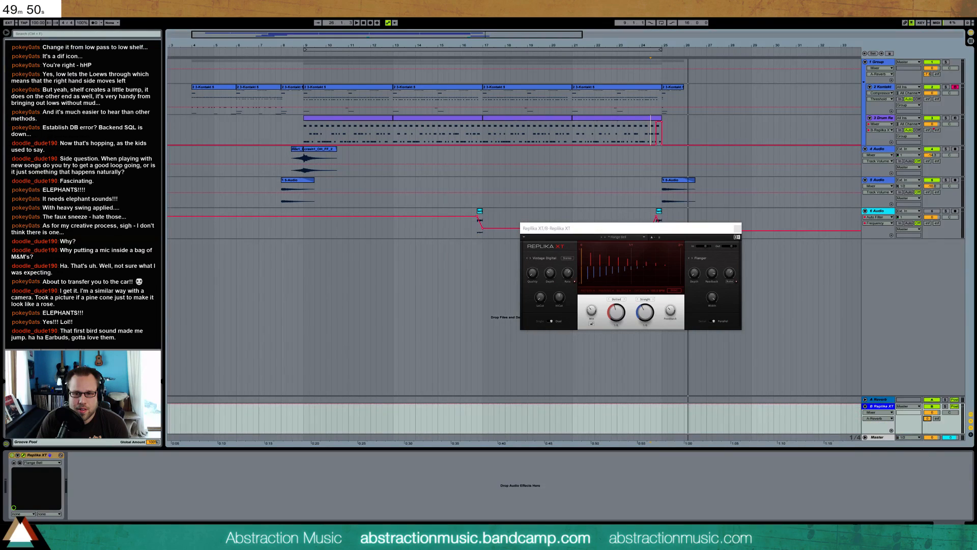
Unfold the Reverb return track, adjust the Reverb's decay time and audition the passage after bar 25
{"action": "left_click", "coordinate": [867, 398]}
{"action": "left_click", "coordinate": [508, 400]}
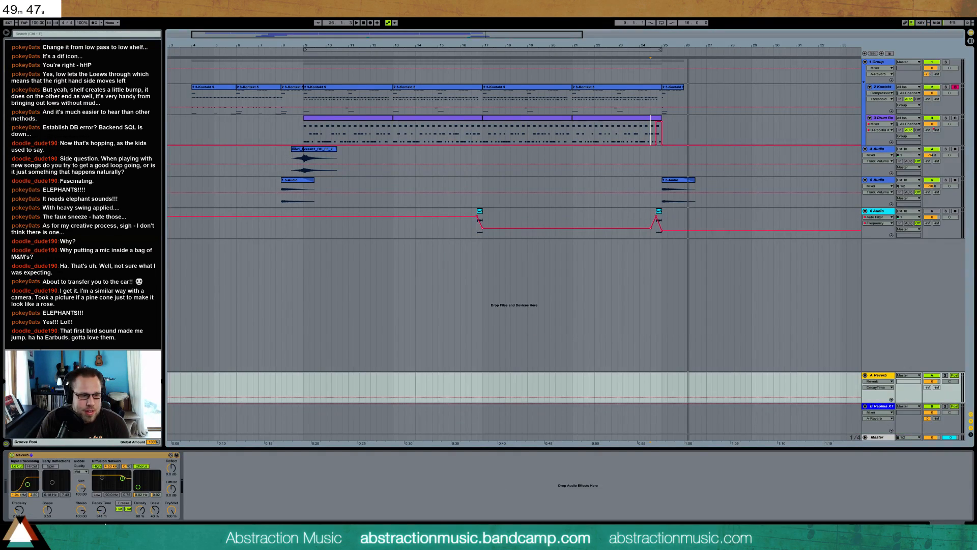
{"action": "mouse_move", "coordinate": [99, 511]}
{"action": "left_mouse_down"}
{"action": "mouse_move", "coordinate": [99, 483]}
{"action": "mouse_move", "coordinate": [100, 509]}
{"action": "left_mouse_up"}
{"action": "key", "text": "space"}
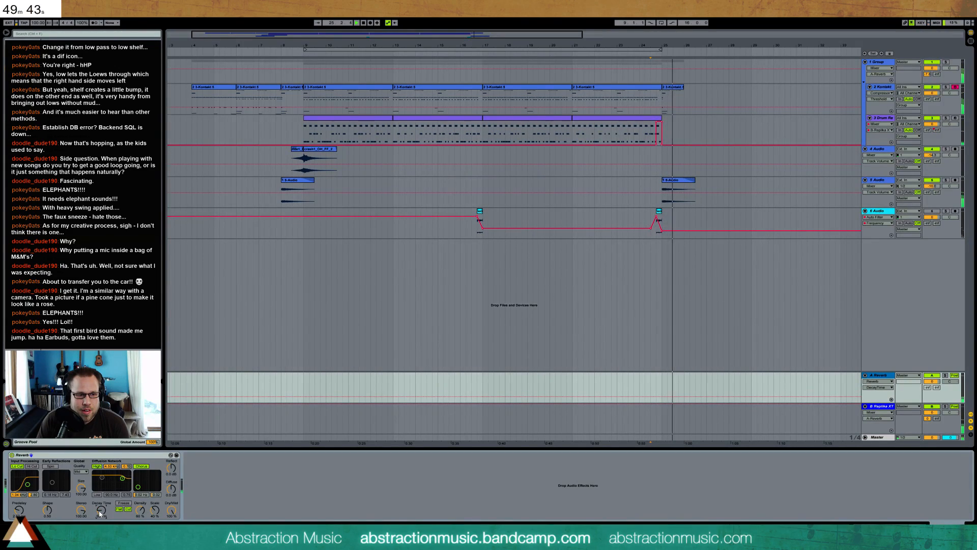
{"action": "key", "text": "space"}
Increase Replika XT's feedback and automate its output level to dip just before bar 25 and ramp back up, auditioning the transition
{"action": "left_click", "coordinate": [875, 413]}
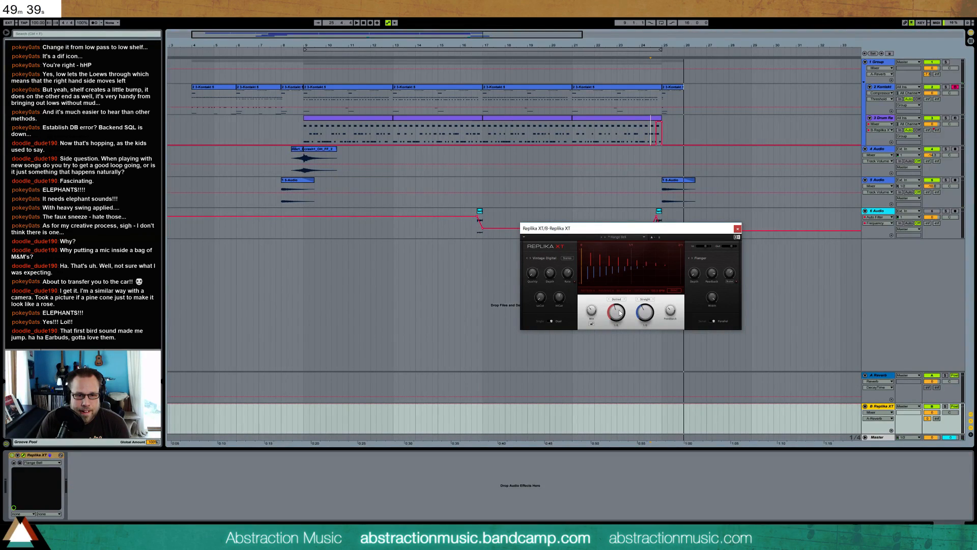
{"action": "left_click_drag", "start_coordinate": [672, 312], "coordinate": [671, 309]}
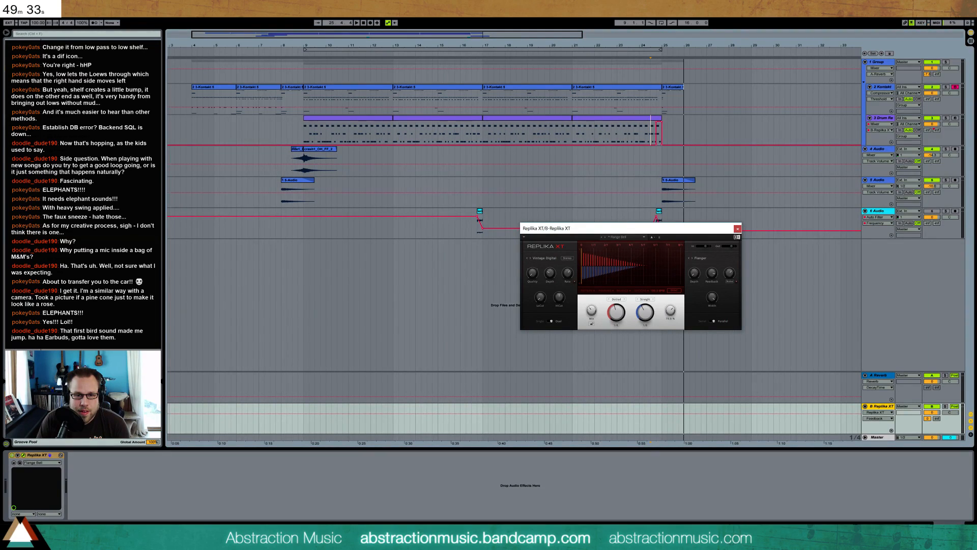
{"action": "left_click", "coordinate": [733, 247]}
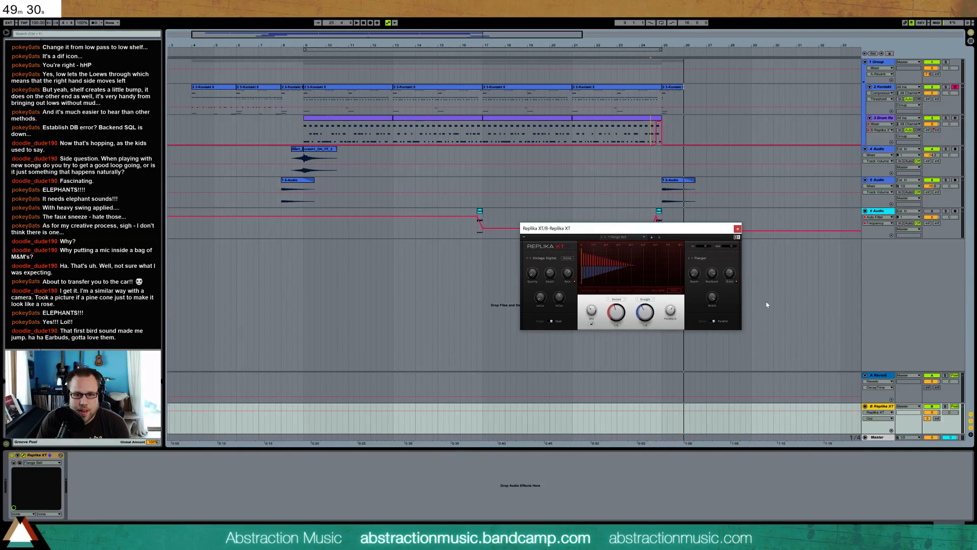
{"action": "left_click", "coordinate": [657, 431]}
{"action": "left_click", "coordinate": [662, 415]}
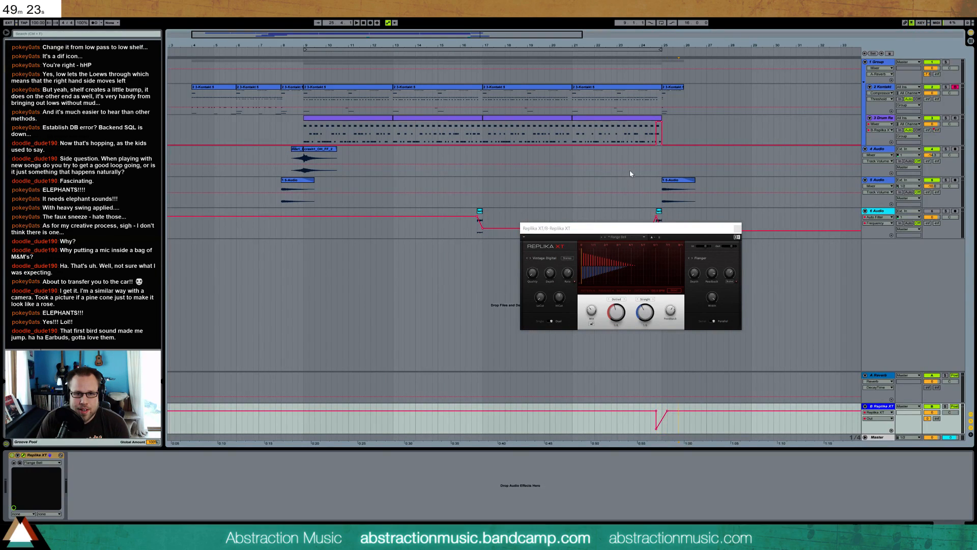
{"action": "left_click", "coordinate": [655, 137]}
{"action": "key", "text": "space"}
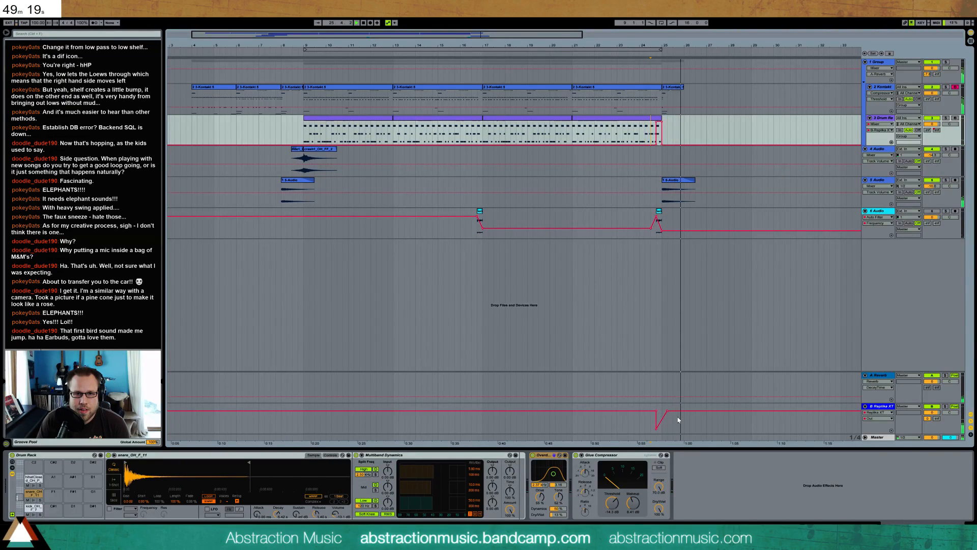
Extend the Kontakt clip at bar 25 to bar 27 and delete the lower melody and chord notes in its second bar
{"action": "left_click", "coordinate": [682, 88]}
{"action": "left_click_drag", "start_coordinate": [699, 92], "coordinate": [705, 92]}
{"action": "double_click", "coordinate": [700, 90]}
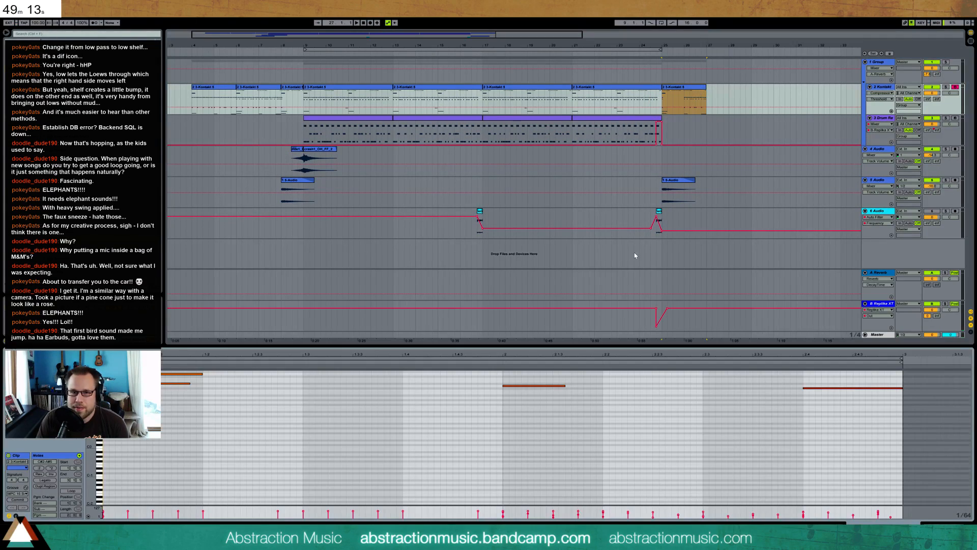
{"action": "scroll", "coordinate": [479, 416], "scroll_direction": "up", "scroll_amount": 5}
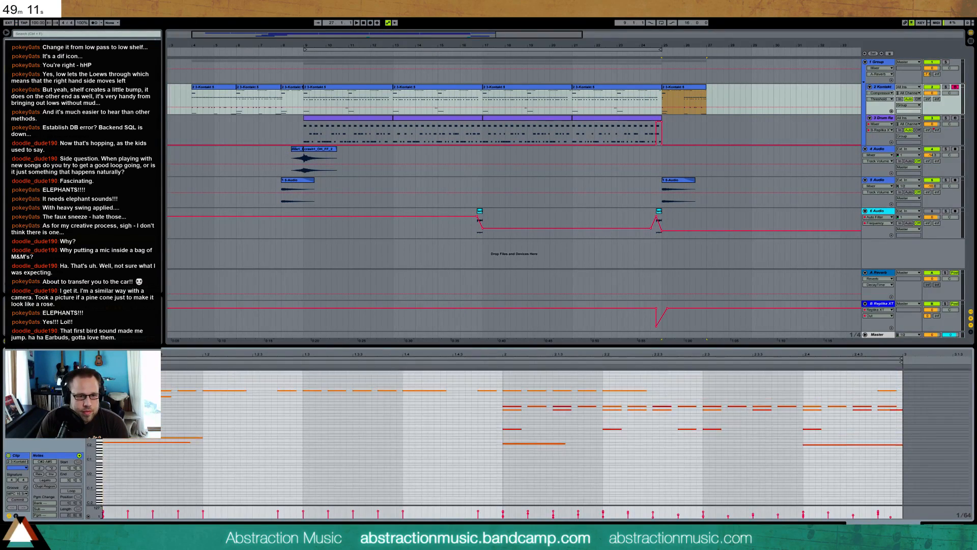
{"action": "left_click_drag", "start_coordinate": [494, 400], "coordinate": [882, 459]}
{"action": "key", "text": "Delete"}
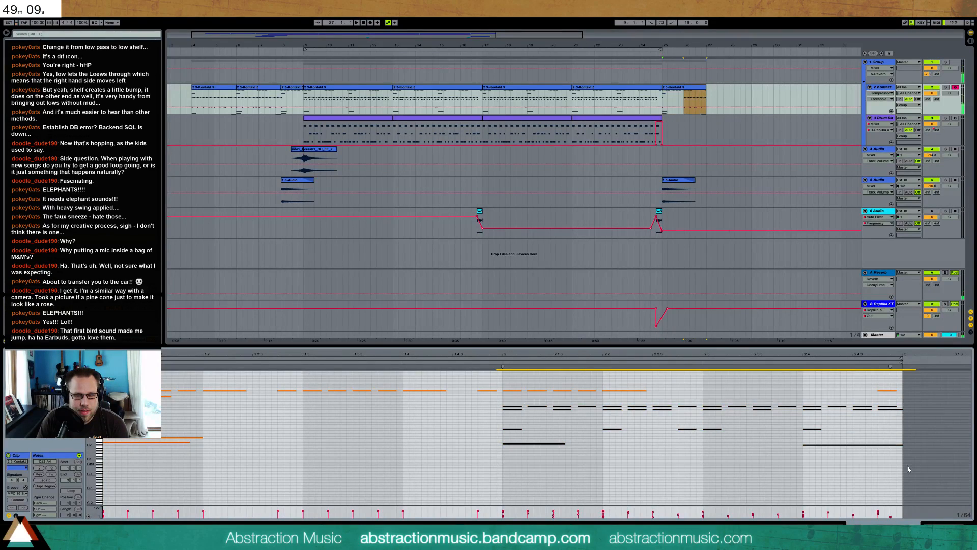
Duplicate the repeated-note figure from the clip's first bar twice across the second bar, realign the first copy and play it back
{"action": "left_click_drag", "start_coordinate": [492, 380], "coordinate": [294, 410]}
{"action": "key", "text": "ctrl+d"}
{"action": "key", "text": "ctrl+d"}
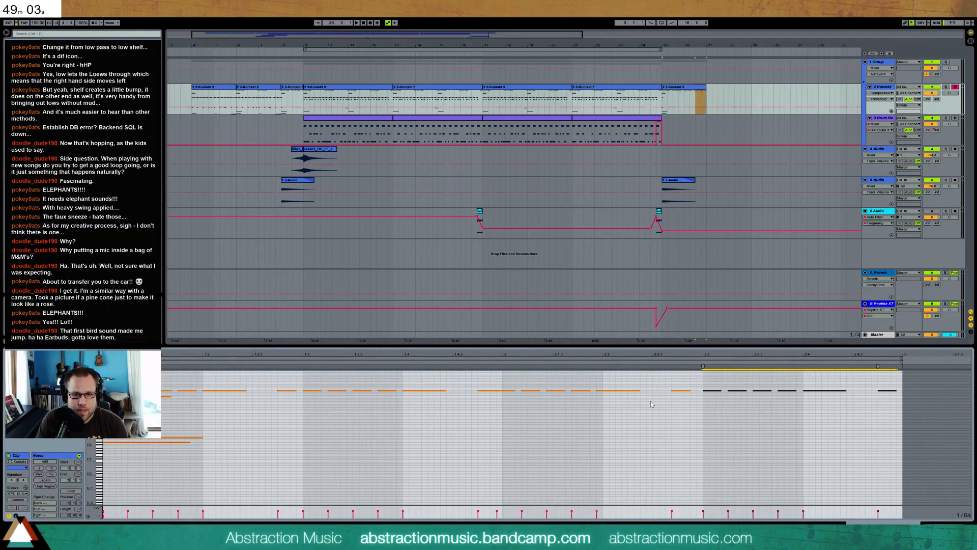
{"action": "left_click_drag", "start_coordinate": [505, 382], "coordinate": [675, 417]}
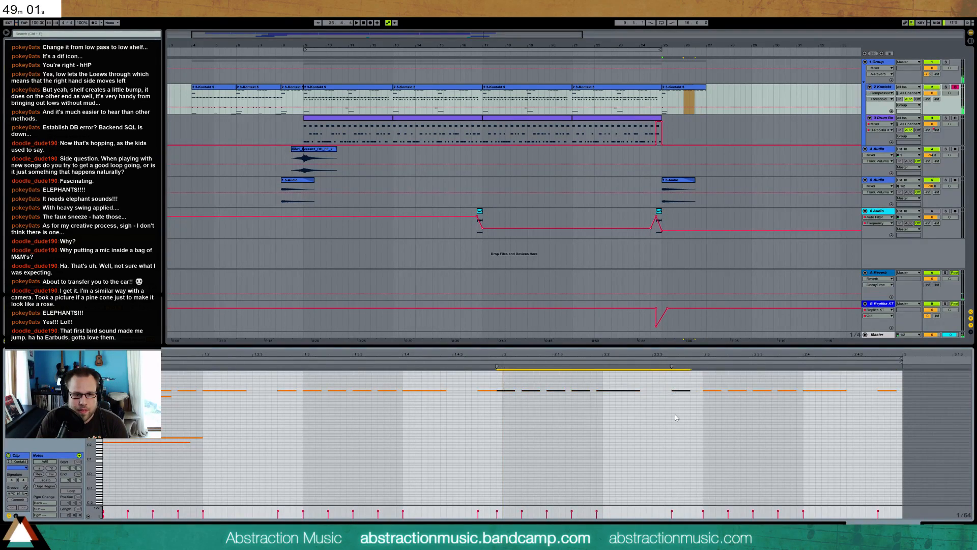
{"action": "key", "text": "space"}
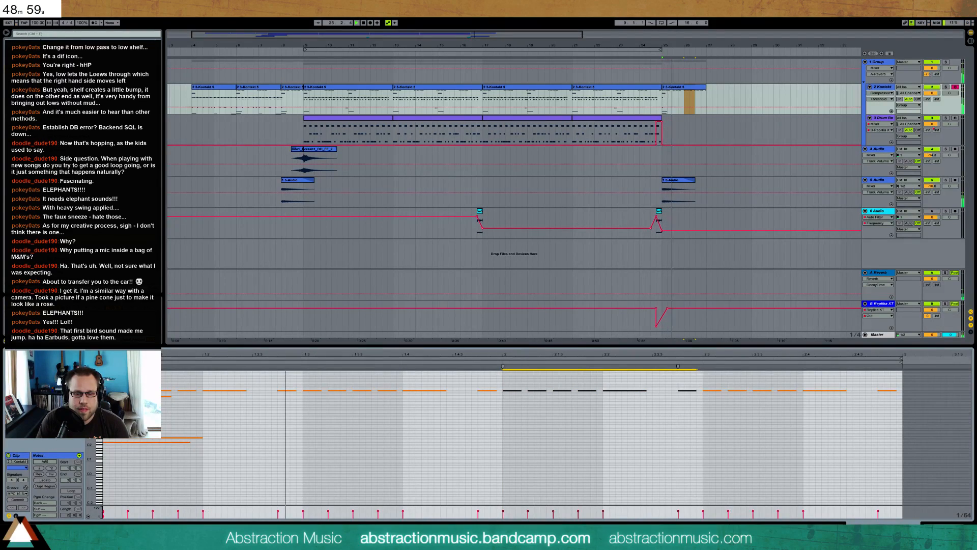
Insert a new MIDI track below the Kontakt track and play the arrangement from about bar 9
{"action": "key", "text": "shift+Tab"}
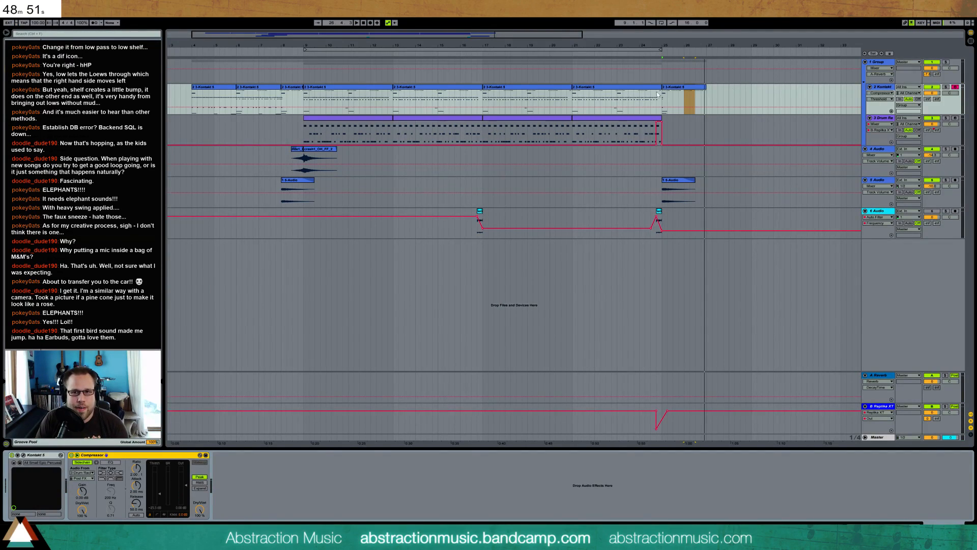
{"action": "left_click", "coordinate": [874, 88]}
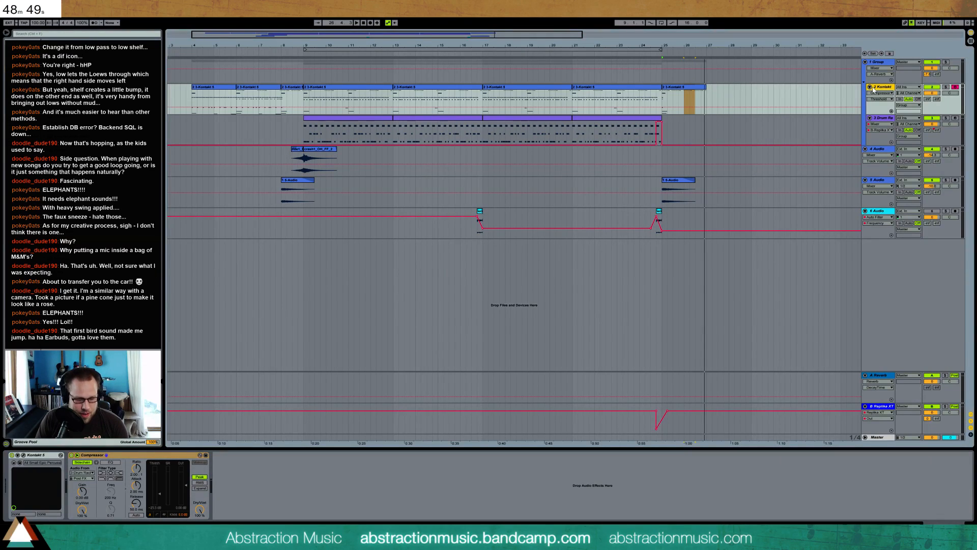
{"action": "key", "text": "ctrl+shift+t"}
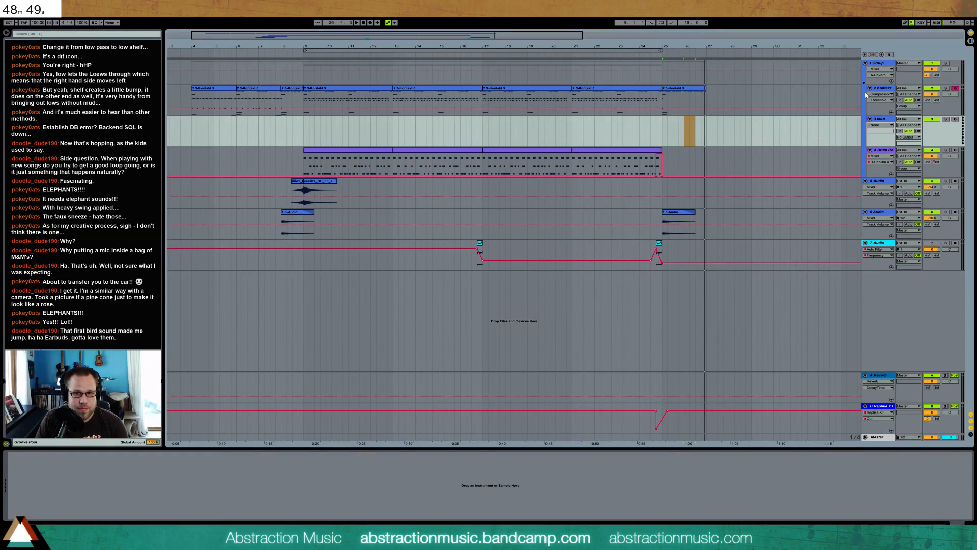
{"action": "left_click", "coordinate": [297, 52]}
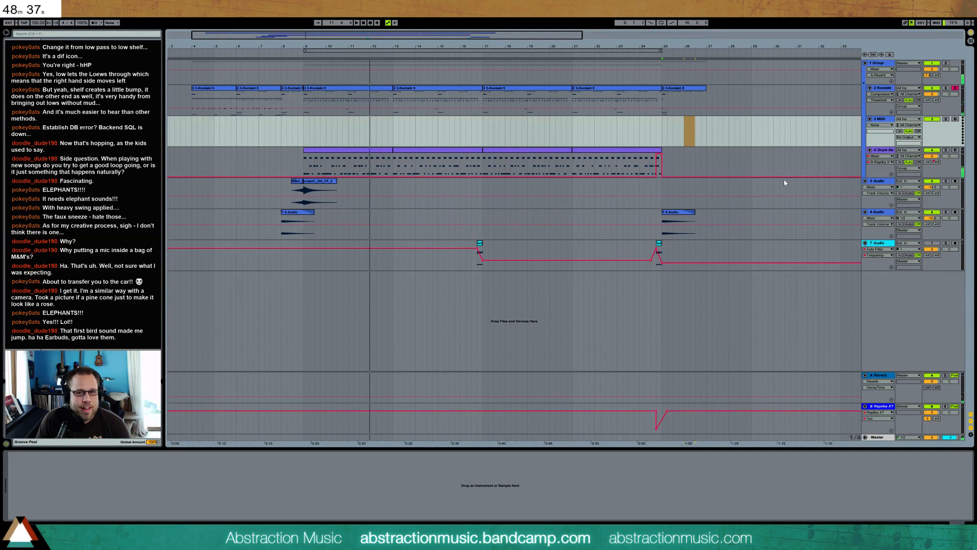
Try an EQ Eight with a boosted band at the end of the drum rack track's effects and delete the device
{"action": "left_click", "coordinate": [878, 158]}
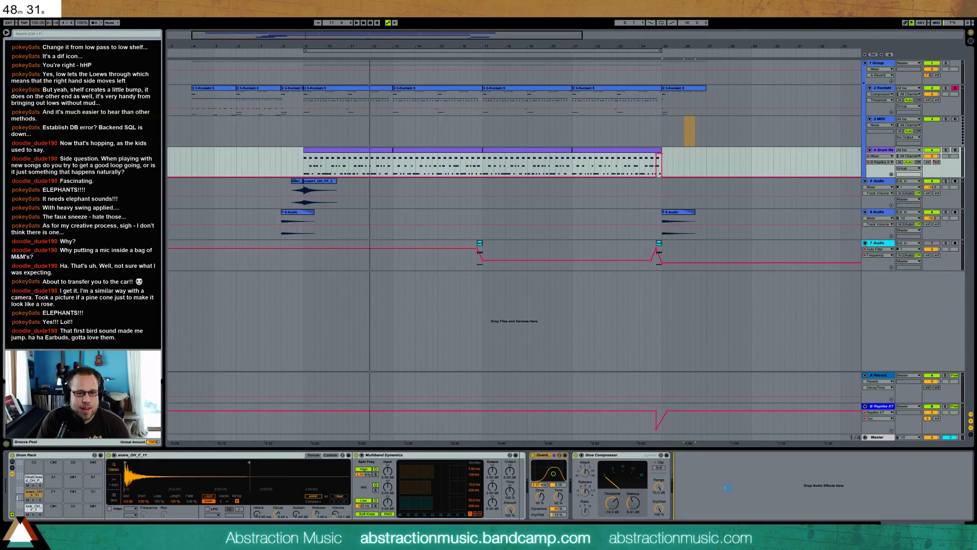
{"action": "left_click", "coordinate": [703, 514]}
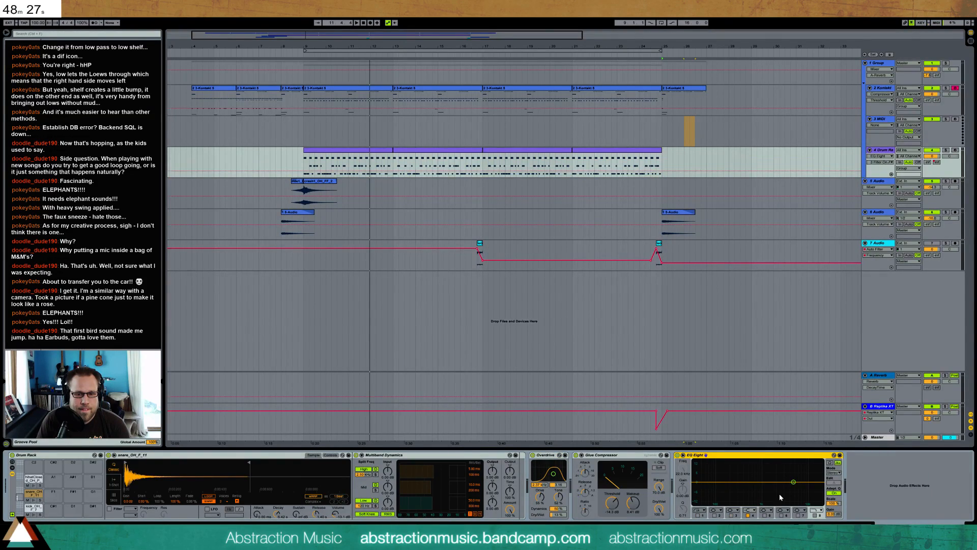
{"action": "key", "text": "space"}
{"action": "left_click_drag", "start_coordinate": [792, 484], "coordinate": [764, 479]}
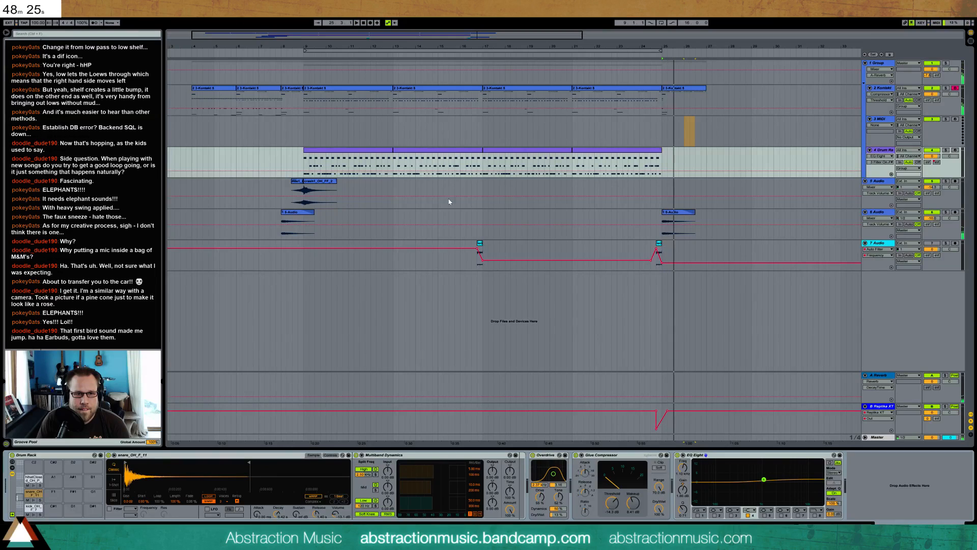
{"action": "left_click", "coordinate": [309, 167]}
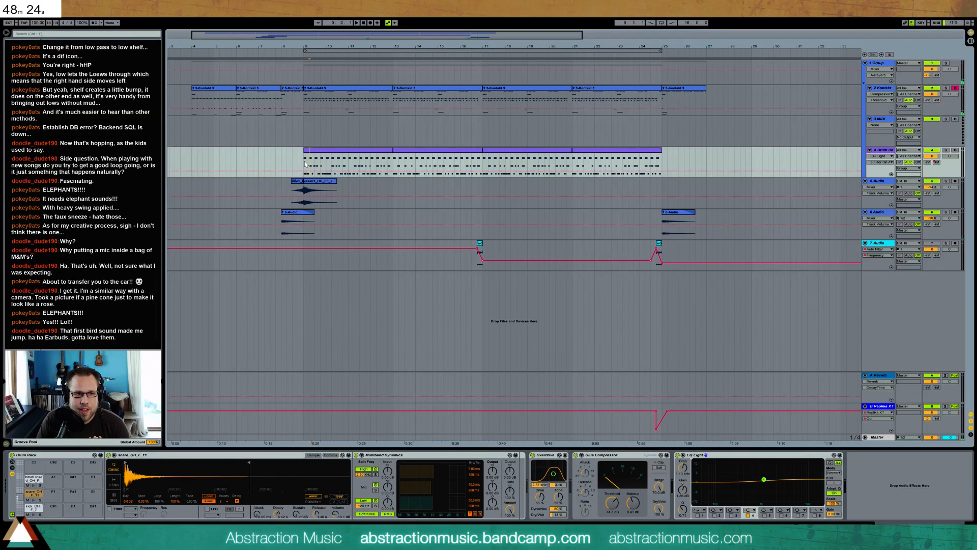
{"action": "left_click", "coordinate": [748, 512]}
{"action": "left_click", "coordinate": [749, 485]}
{"action": "key", "text": "space"}
{"action": "left_click_drag", "start_coordinate": [764, 480], "coordinate": [731, 468]}
{"action": "left_click", "coordinate": [735, 457]}
{"action": "key", "text": "Delete"}
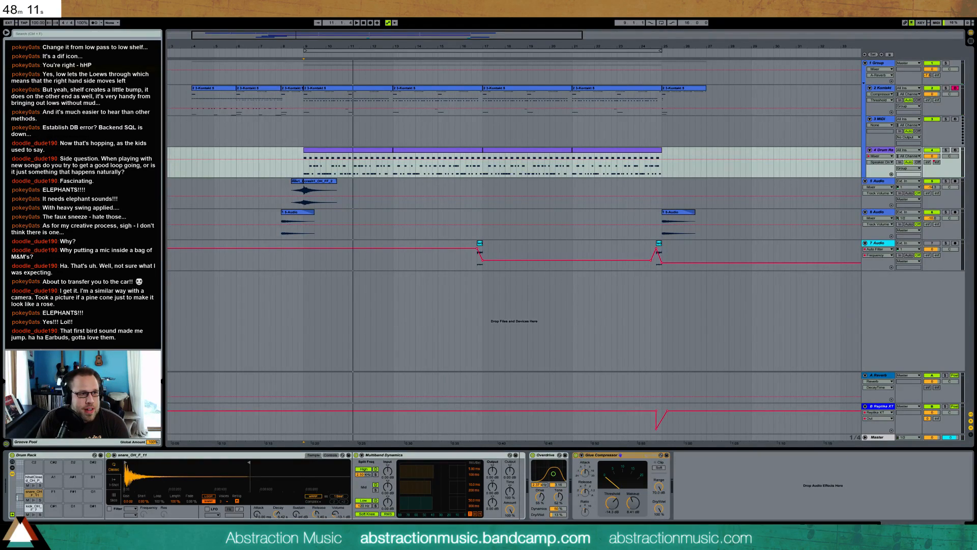
Add an Auto Filter after the drum track's Glue Compressor, group it into an audio effect rack and create a second chain
{"action": "left_click_drag", "start_coordinate": [720, 497], "coordinate": [720, 495]}
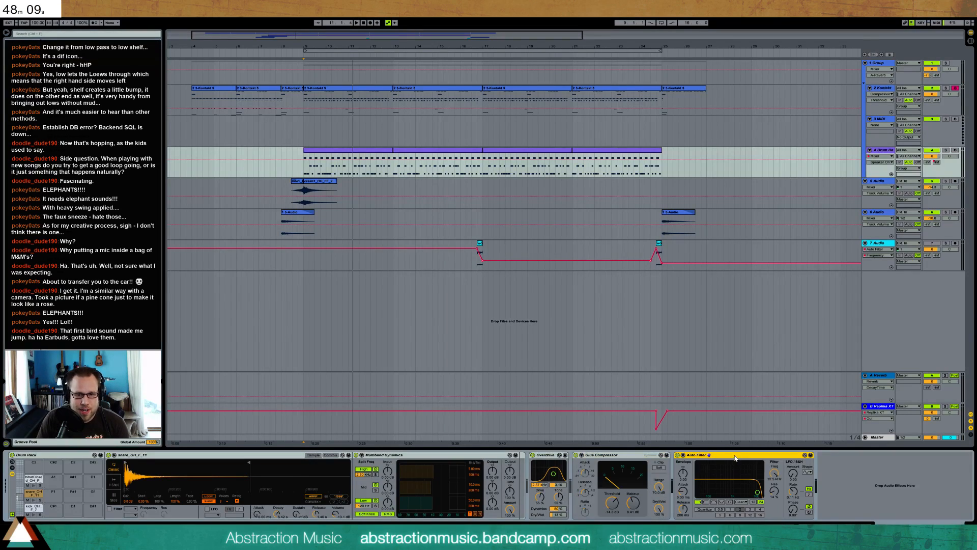
{"action": "key", "text": "ctrl+g"}
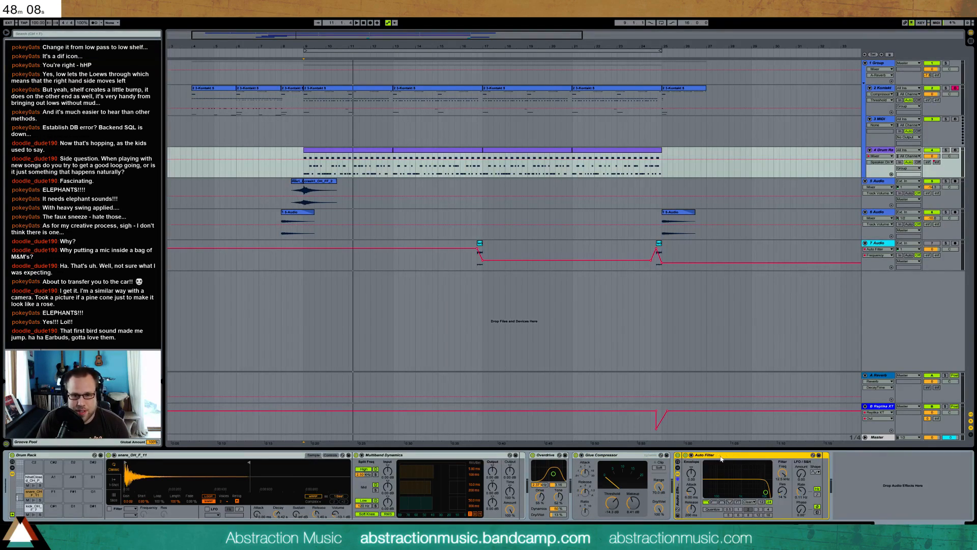
{"action": "left_click", "coordinate": [677, 467]}
{"action": "right_click", "coordinate": [696, 489]}
{"action": "left_click", "coordinate": [708, 493]}
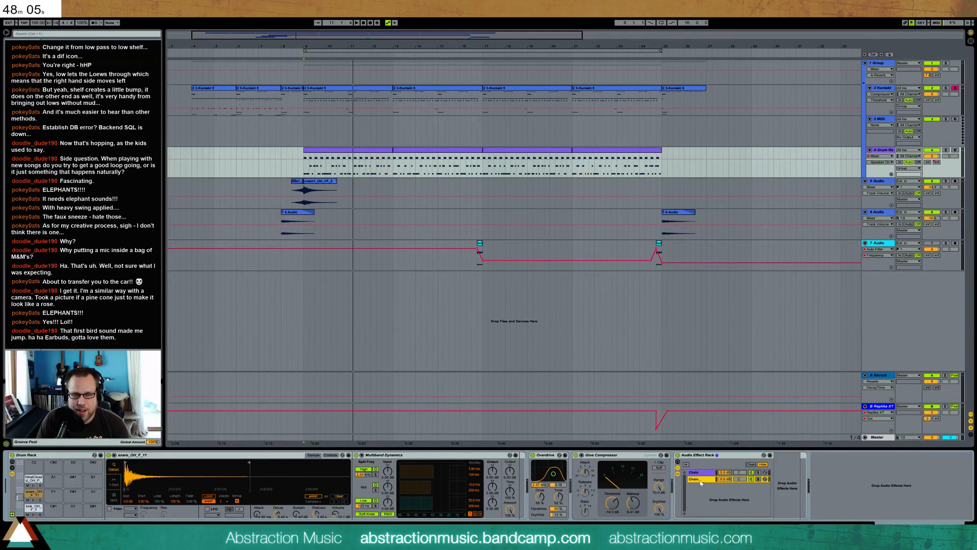
Set the first chain's Auto Filter to band-pass, adjust its LFO amount and rate, and audition the drums
{"action": "left_click", "coordinate": [709, 472]}
{"action": "left_click", "coordinate": [822, 503]}
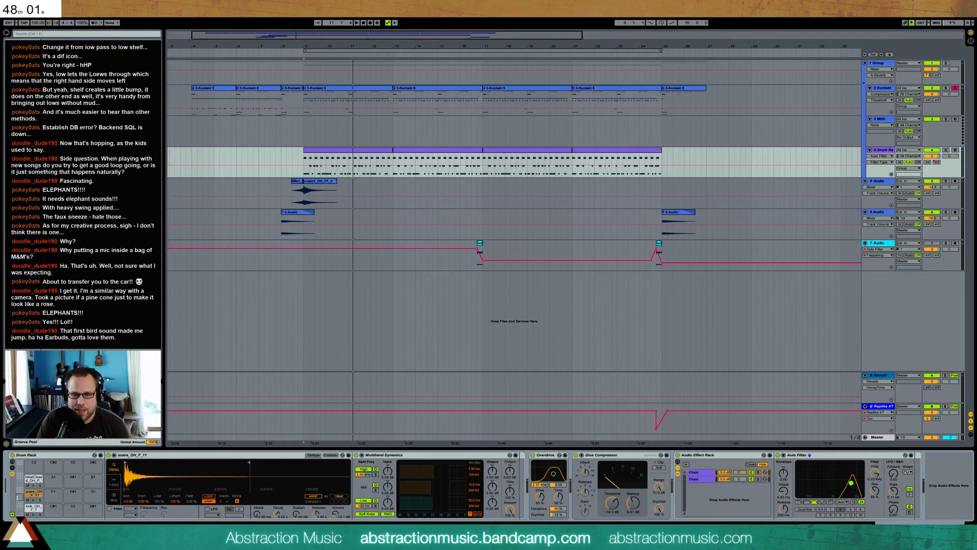
{"action": "left_click", "coordinate": [895, 474]}
{"action": "left_click", "coordinate": [892, 514]}
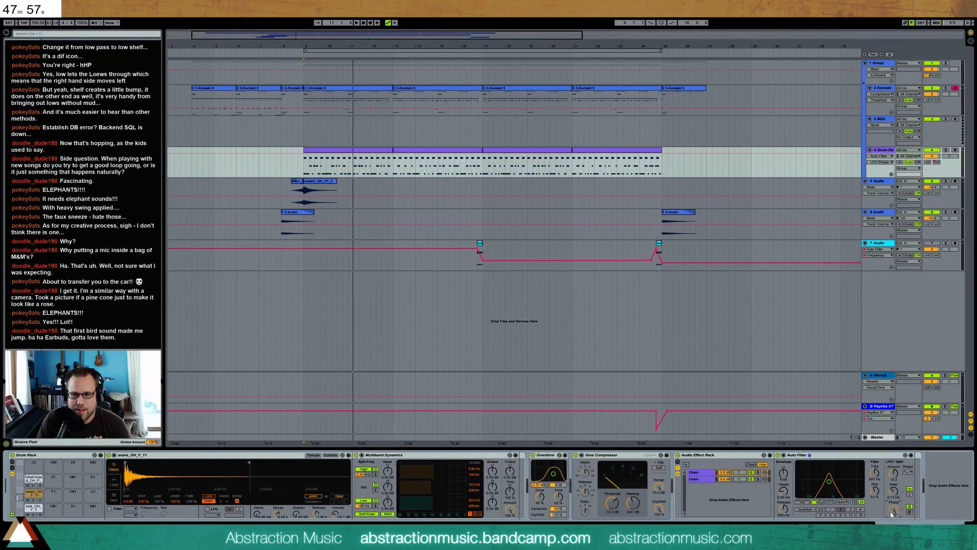
{"action": "left_click_drag", "start_coordinate": [894, 492], "coordinate": [894, 517]}
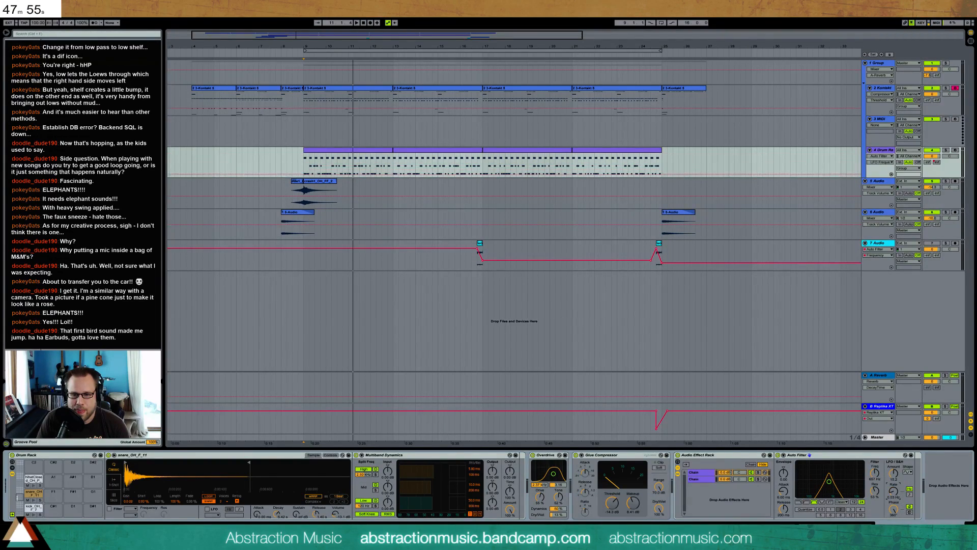
{"action": "key", "text": "space"}
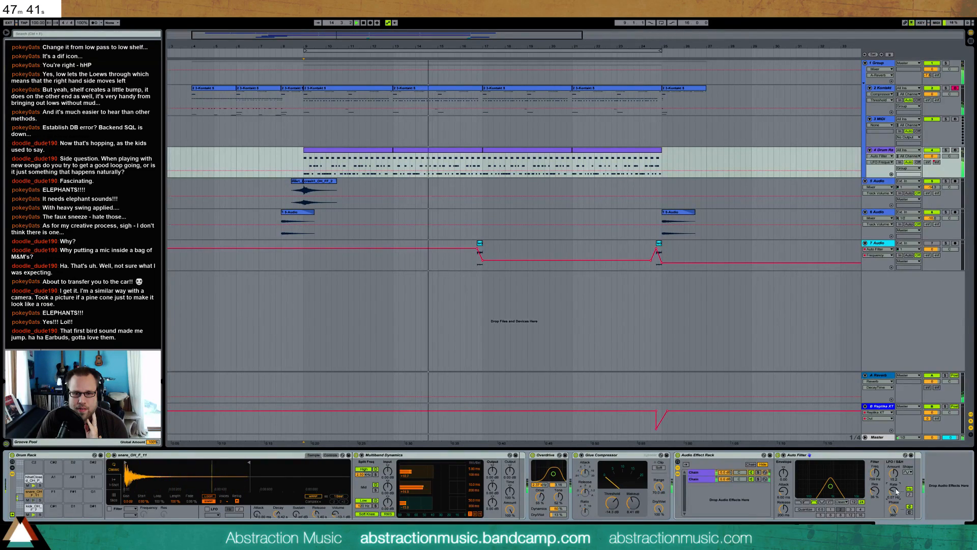
Move the Audio Effect Rack ahead of the Overdrive in the drum track's device chain
{"action": "left_click", "coordinate": [797, 461]}
{"action": "left_click", "coordinate": [733, 465]}
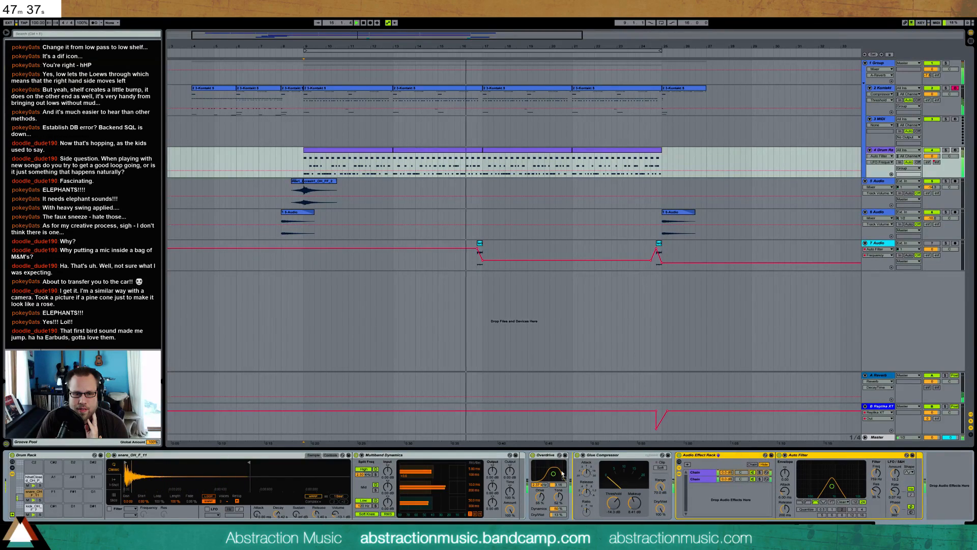
{"action": "left_click_drag", "start_coordinate": [540, 473], "coordinate": [540, 473]}
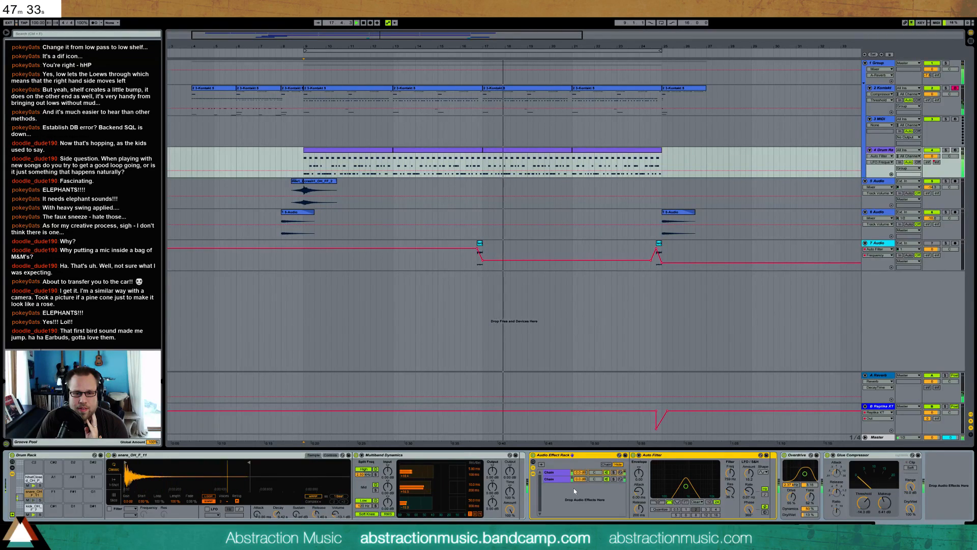
Adjust the band-pass Auto Filter's LFO section frequency controls and show the drum track's Replika XT send automation
{"action": "left_click_drag", "start_coordinate": [730, 479], "coordinate": [730, 476]}
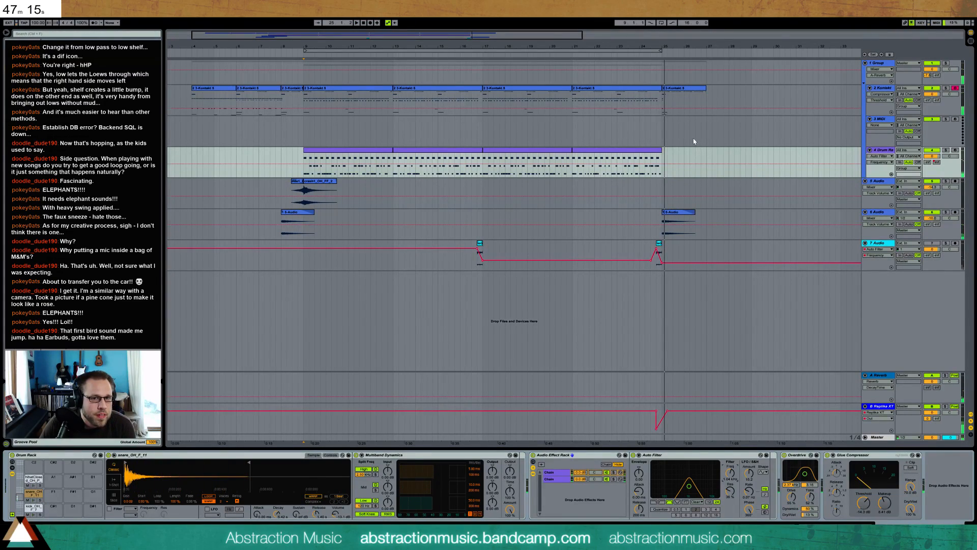
{"action": "double_click", "coordinate": [659, 151]}
{"action": "left_click", "coordinate": [899, 397]}
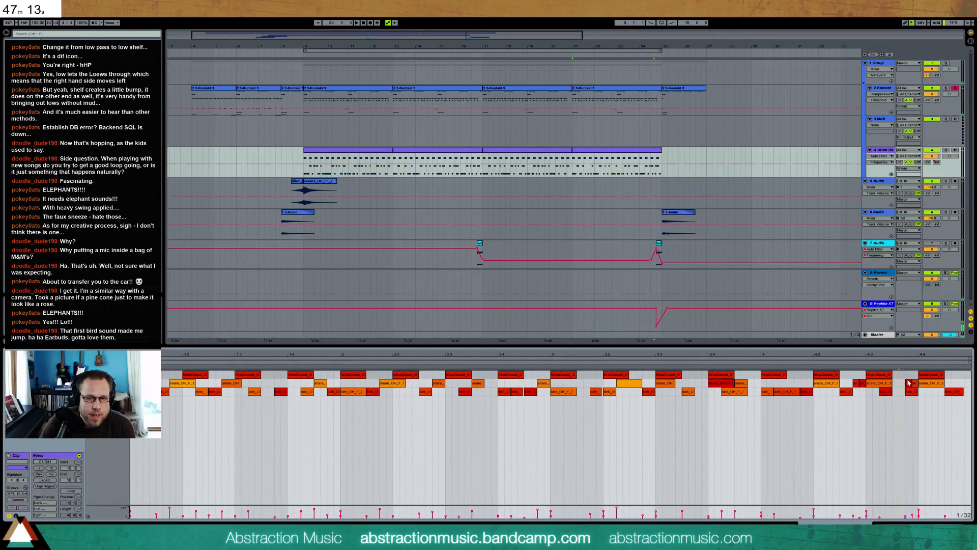
{"action": "left_click", "coordinate": [936, 163]}
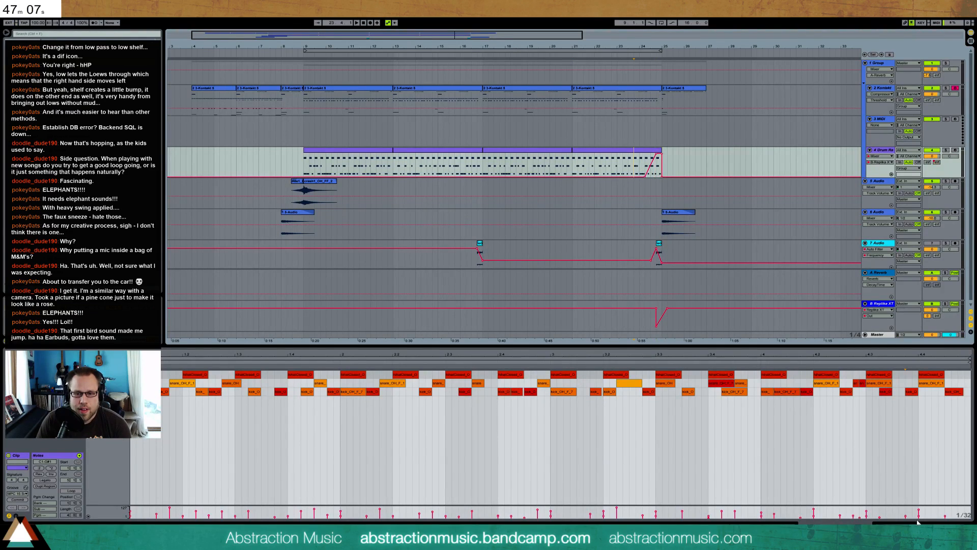
{"action": "key", "text": "shift+Tab"}
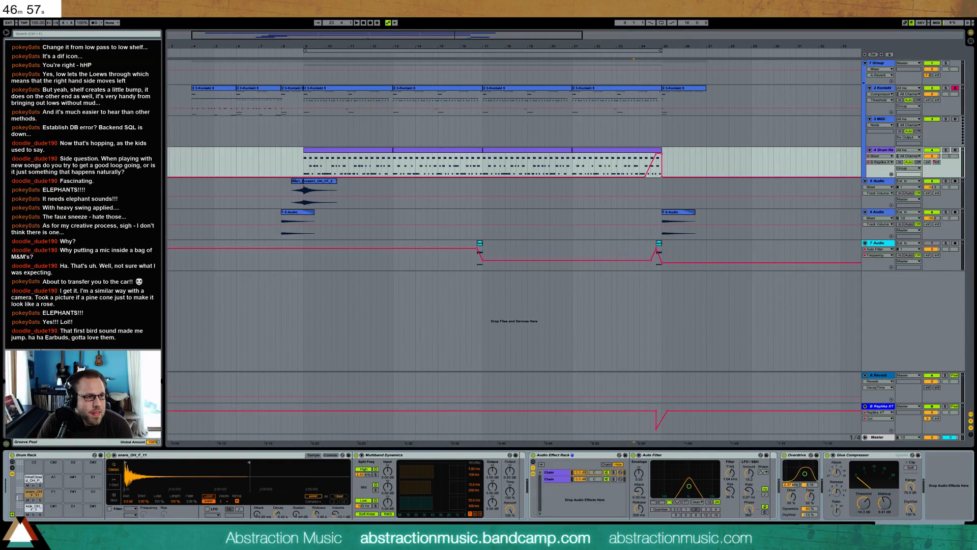
Add an Erosion effect after the Auto Filter in the rack's first chain and audition that chain soloed
{"action": "left_click_drag", "start_coordinate": [648, 465], "coordinate": [774, 493]}
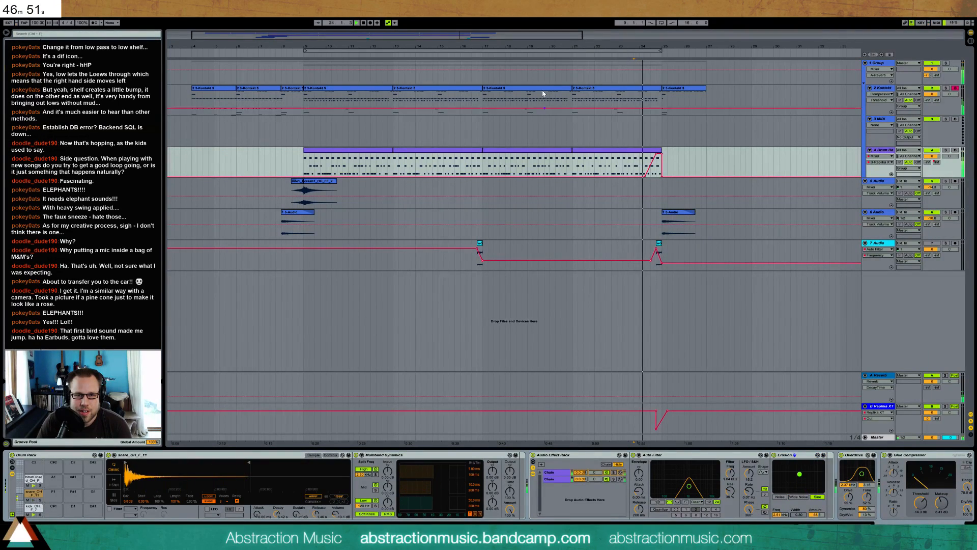
{"action": "left_click", "coordinate": [493, 315]}
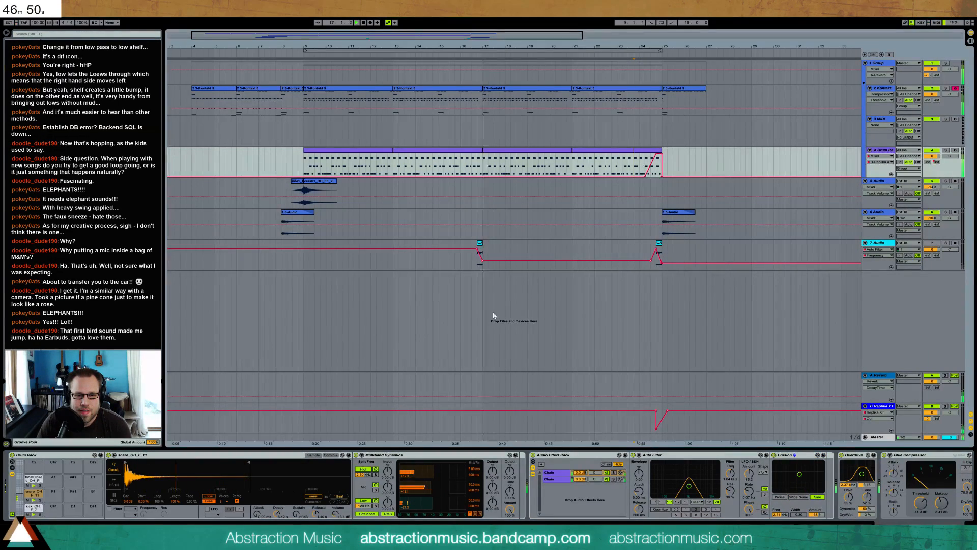
{"action": "left_click", "coordinate": [614, 474]}
{"action": "left_click", "coordinate": [614, 473]}
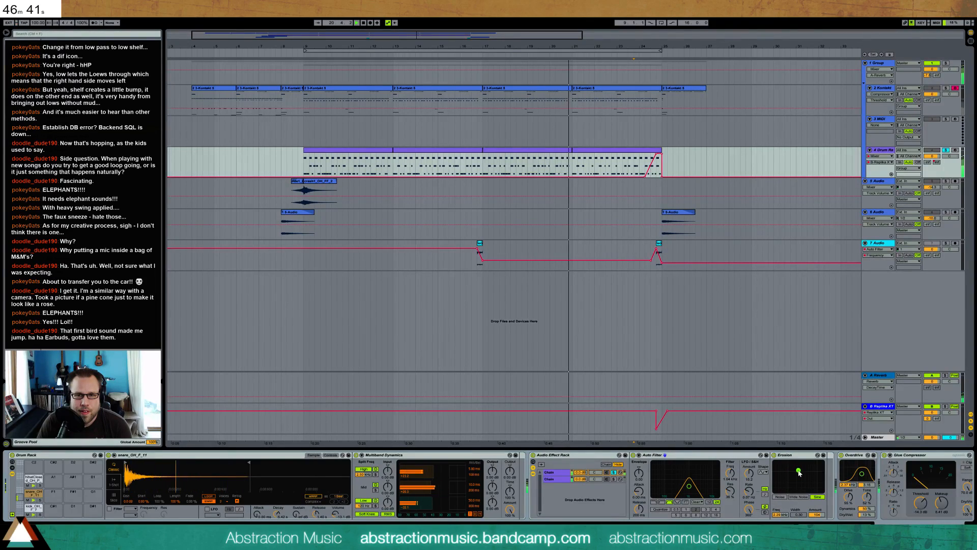
{"action": "left_click", "coordinate": [947, 151]}
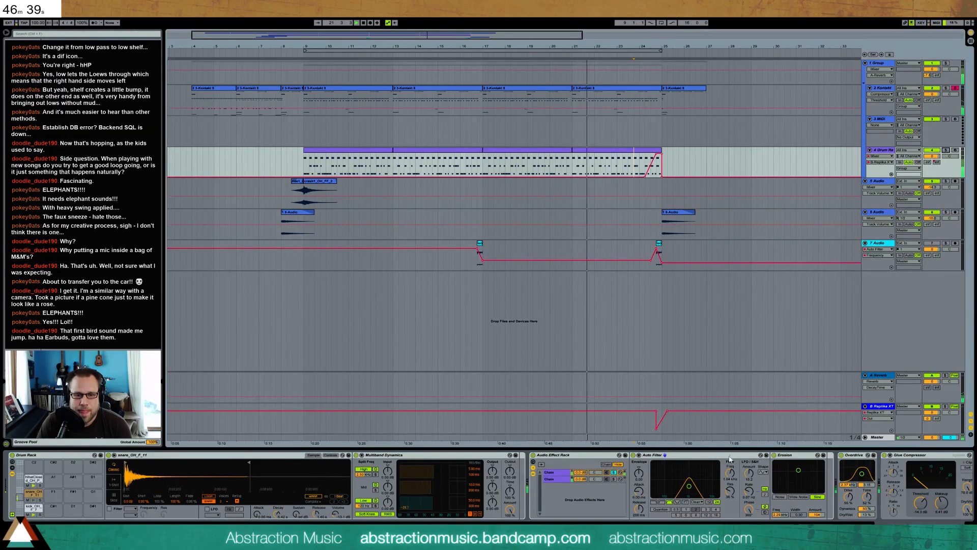
Compare the first rack chain in and out of solo and lower the second chain's volume
{"action": "left_click", "coordinate": [614, 474]}
{"action": "left_click", "coordinate": [613, 474]}
{"action": "left_click_drag", "start_coordinate": [584, 478], "coordinate": [583, 482]}
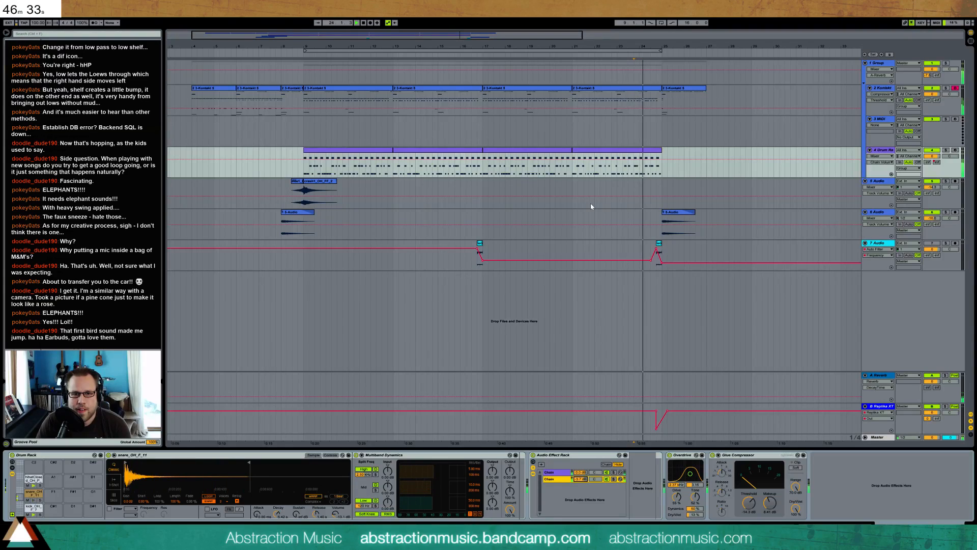
Shift the dip in the Replika XT return's automation earlier before bar 25 and deepen it, and audition the transition
{"action": "left_click", "coordinate": [655, 412]}
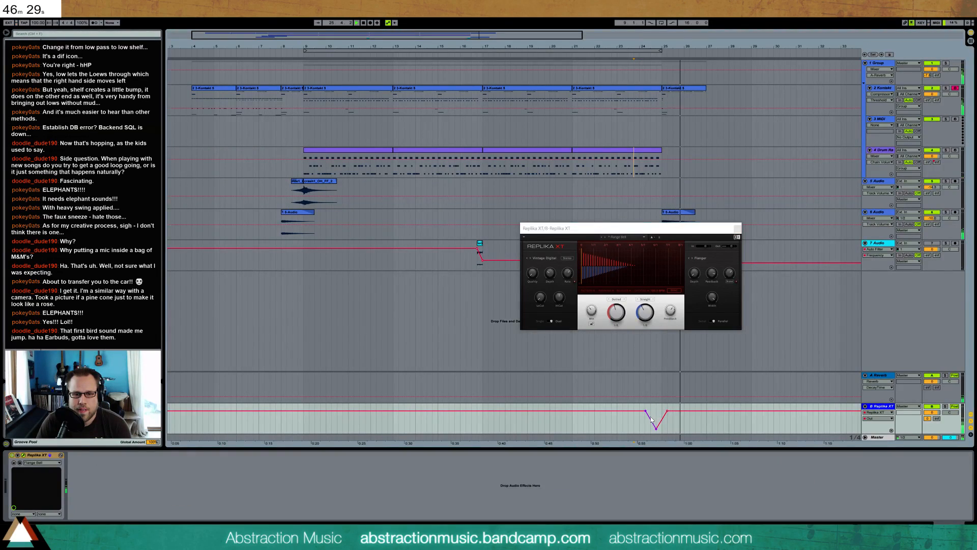
{"action": "left_click_drag", "start_coordinate": [656, 411], "coordinate": [646, 433]}
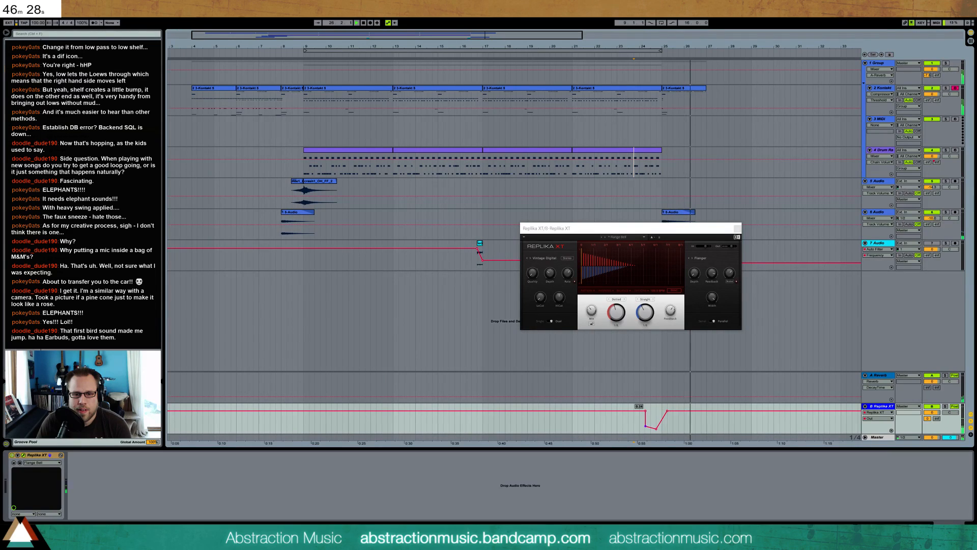
{"action": "left_click", "coordinate": [656, 429]}
{"action": "mouse_move", "coordinate": [655, 427]}
{"action": "left_mouse_down"}
{"action": "mouse_move", "coordinate": [657, 415]}
{"action": "mouse_move", "coordinate": [651, 433]}
{"action": "left_mouse_up"}
{"action": "key", "text": "space"}
{"action": "left_click", "coordinate": [640, 427]}
{"action": "key", "text": "space"}
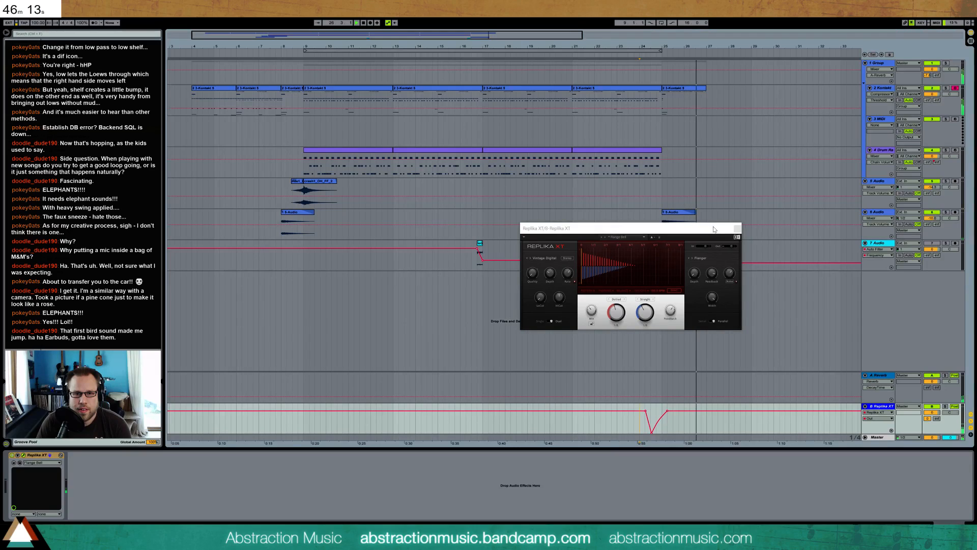
{"action": "key", "text": "space"}
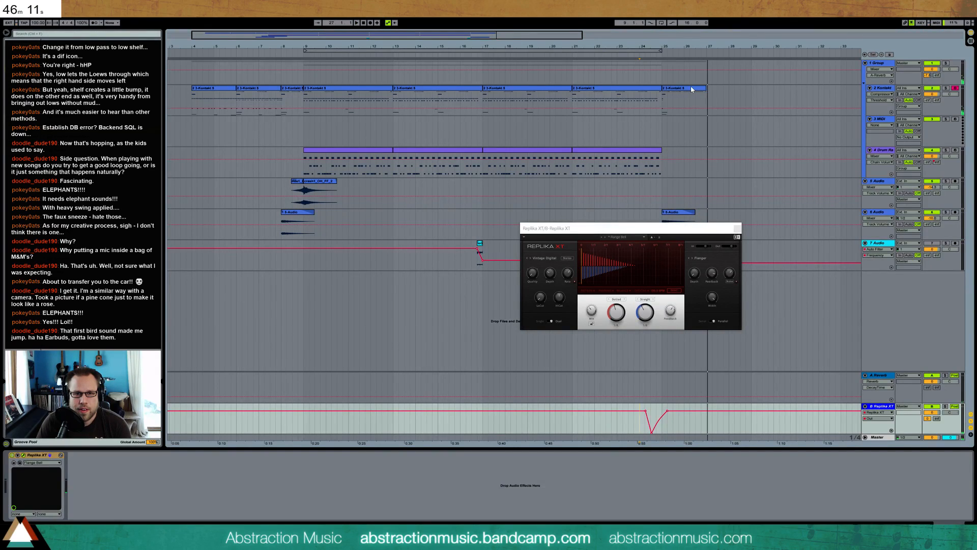
Duplicate the Kontakt clip at bar 25 so the copy starts at bar 27, and select the empty MIDI track
{"action": "left_click", "coordinate": [673, 92]}
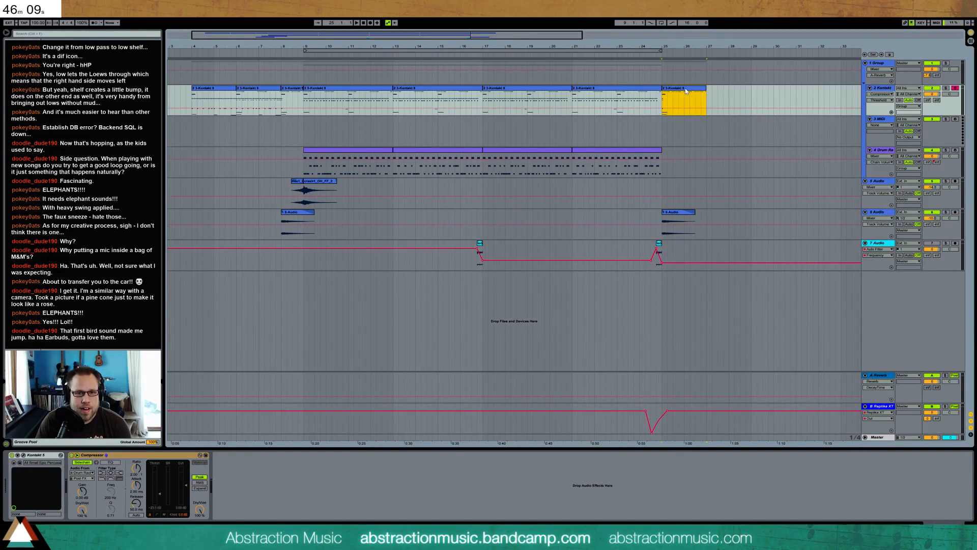
{"action": "key", "text": "ctrl+d"}
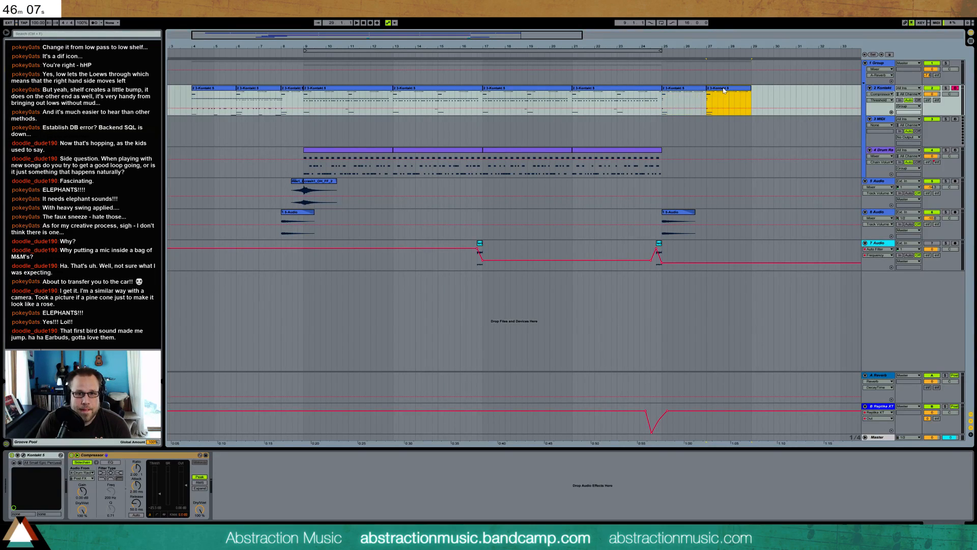
{"action": "left_click", "coordinate": [878, 91]}
{"action": "left_click", "coordinate": [880, 121]}
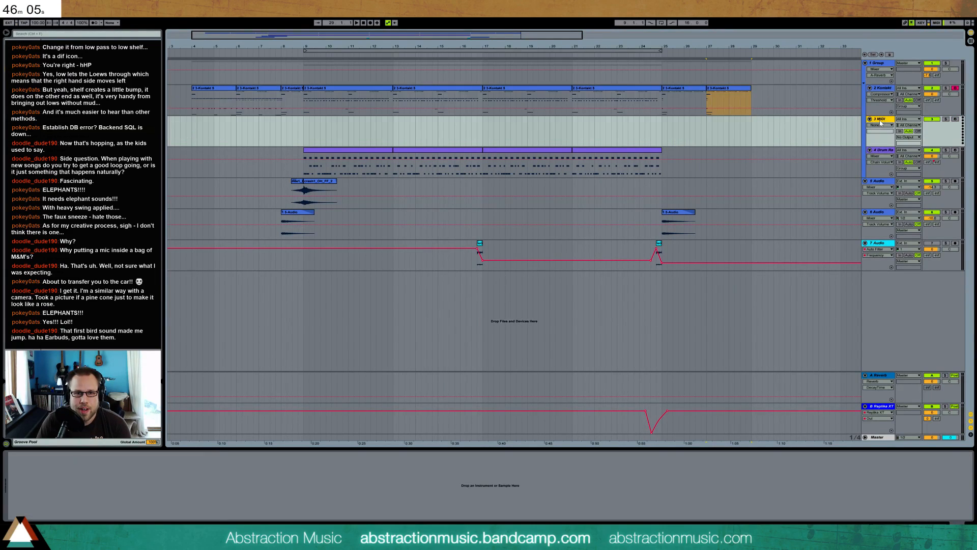
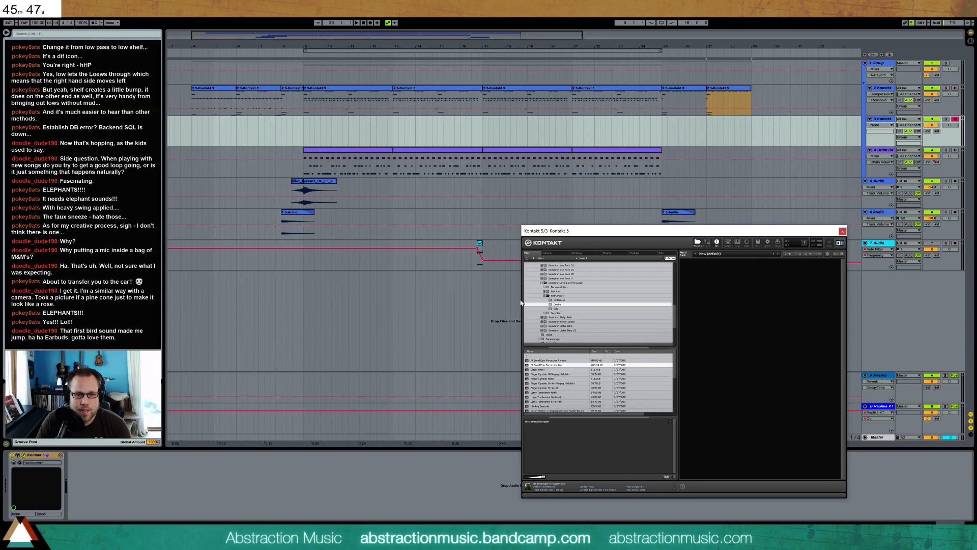
Search the Kontakt database for Taiko and load the matching instrument
{"action": "left_click", "coordinate": [585, 253]}
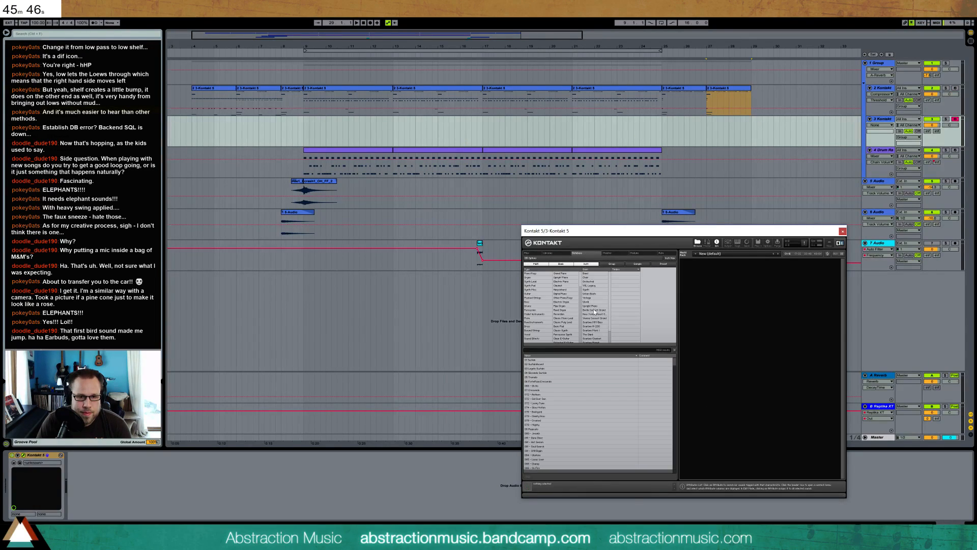
{"action": "left_click", "coordinate": [604, 350]}
{"action": "type", "text": "Talko"}
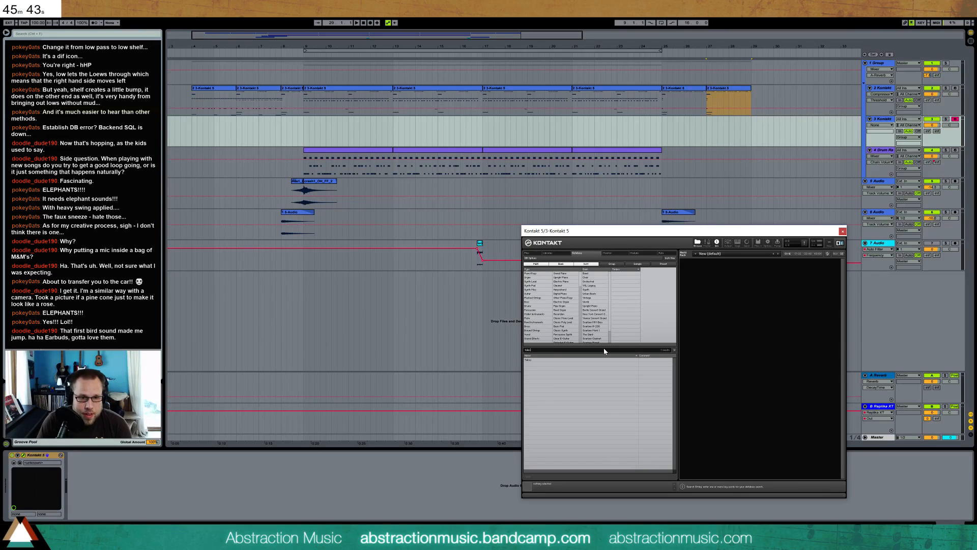
{"action": "double_click", "coordinate": [563, 359]}
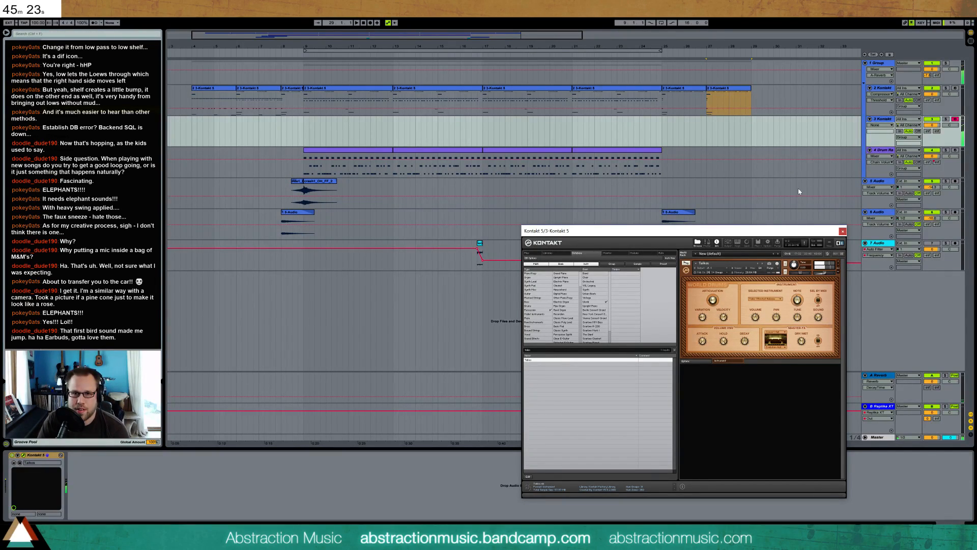
Create a one-bar MIDI clip at bar 25 on the second Kontakt track and fill it with one sustained note
{"action": "left_click", "coordinate": [663, 133]}
{"action": "left_click_drag", "start_coordinate": [692, 134], "coordinate": [685, 133]}
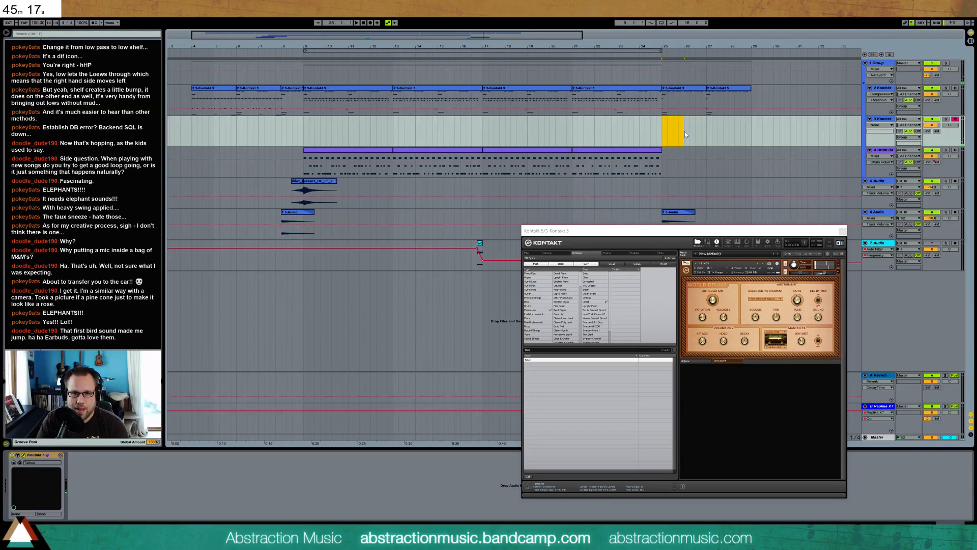
{"action": "key", "text": "ctrl+shift+m"}
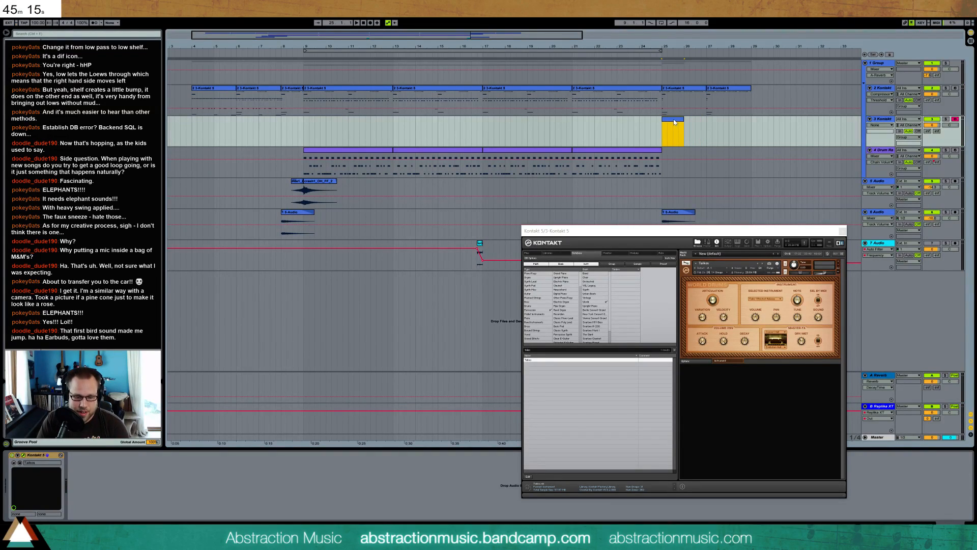
{"action": "double_click", "coordinate": [674, 120]}
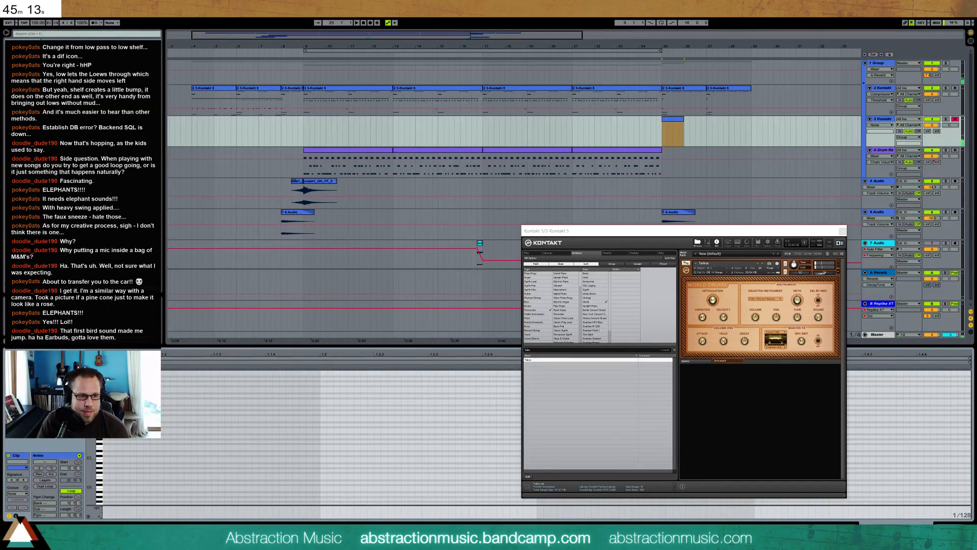
{"action": "double_click", "coordinate": [105, 400]}
{"action": "left_click_drag", "start_coordinate": [106, 401], "coordinate": [967, 378]}
Close the Kontakt window and move the new clip to bar 27, extended to two bars
{"action": "left_click", "coordinate": [842, 235]}
{"action": "left_click", "coordinate": [842, 232]}
{"action": "left_click_drag", "start_coordinate": [677, 122], "coordinate": [752, 121]}
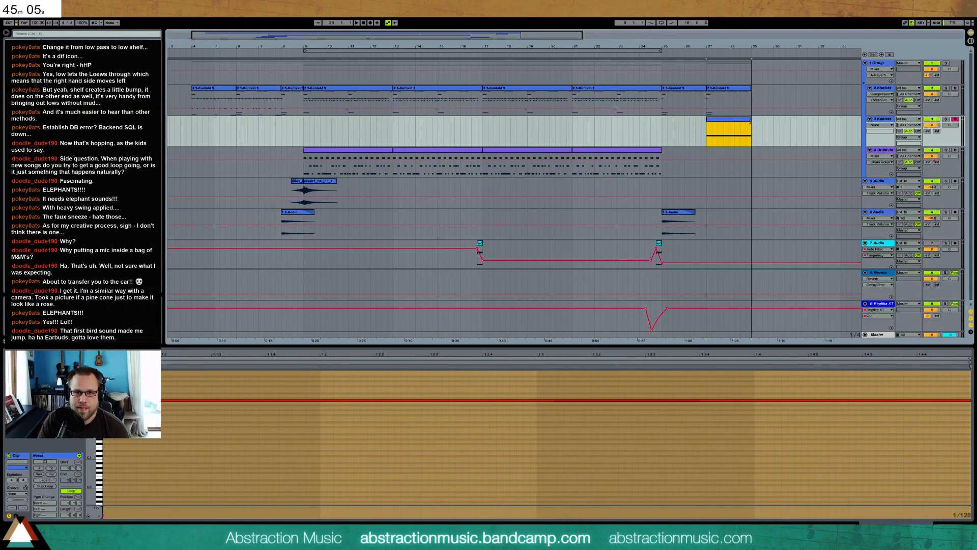
Audition the clip at bar 27 and delete its sustained note
{"action": "key", "text": "space"}
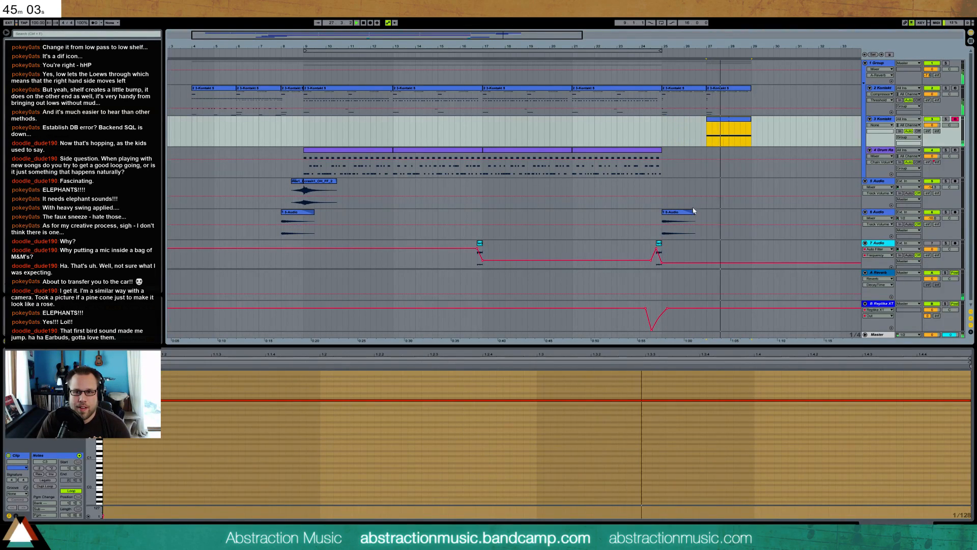
{"action": "left_click", "coordinate": [728, 401]}
{"action": "left_click_drag", "start_coordinate": [728, 401], "coordinate": [727, 362]}
{"action": "key", "text": "space"}
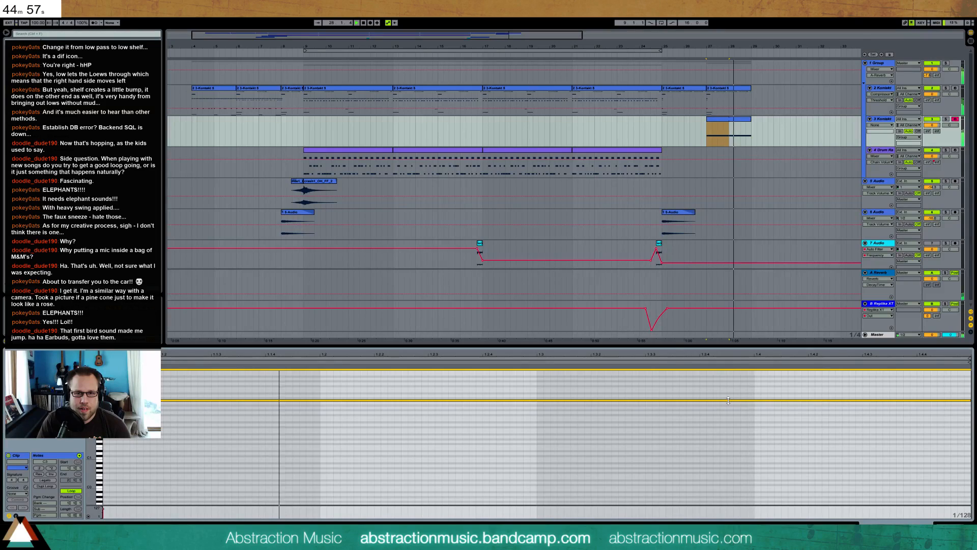
{"action": "left_click", "coordinate": [725, 405]}
{"action": "key", "text": "ctrl+a"}
{"action": "key", "text": "Delete"}
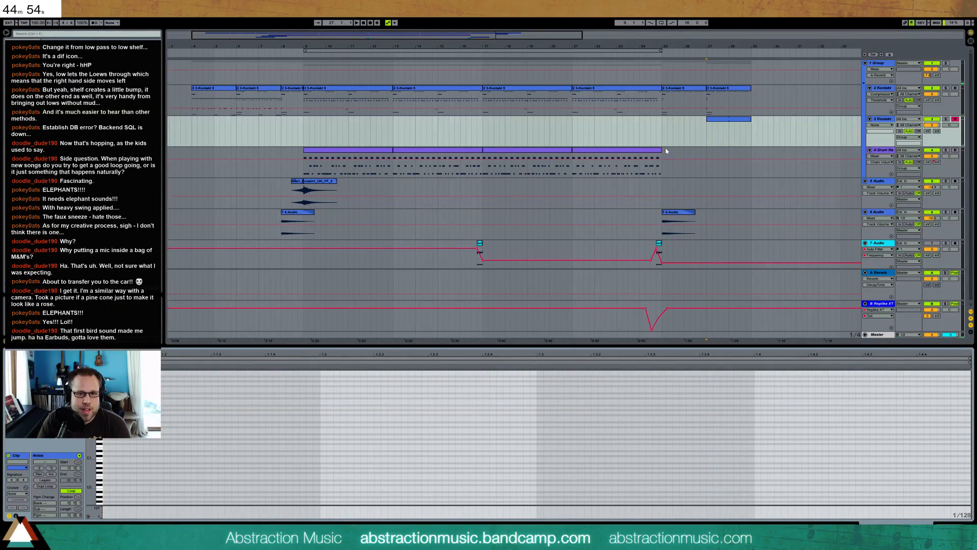
Assign an MPC 16 groove to the clip and enter four consecutive C2 notes at its start
{"action": "left_click", "coordinate": [728, 125]}
{"action": "left_click", "coordinate": [18, 493]}
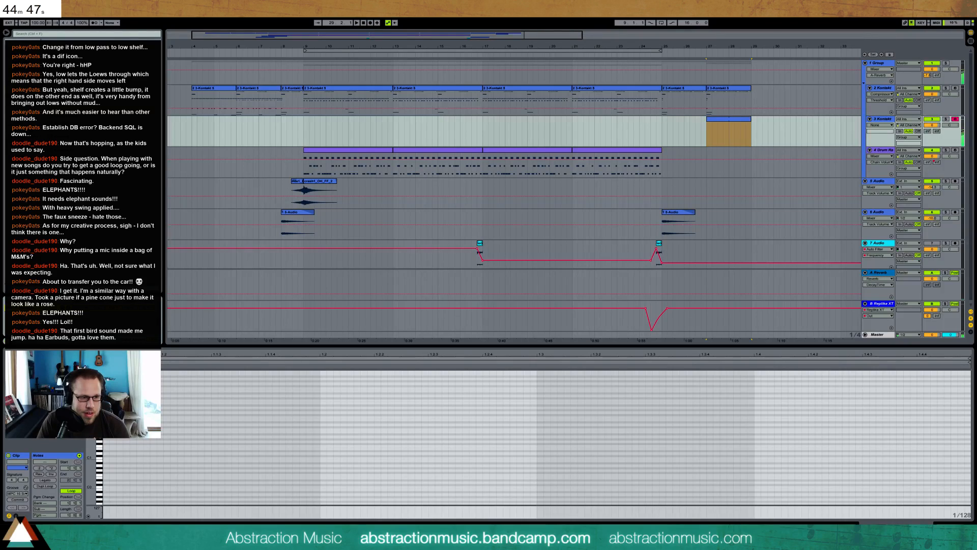
{"action": "double_click", "coordinate": [107, 427]}
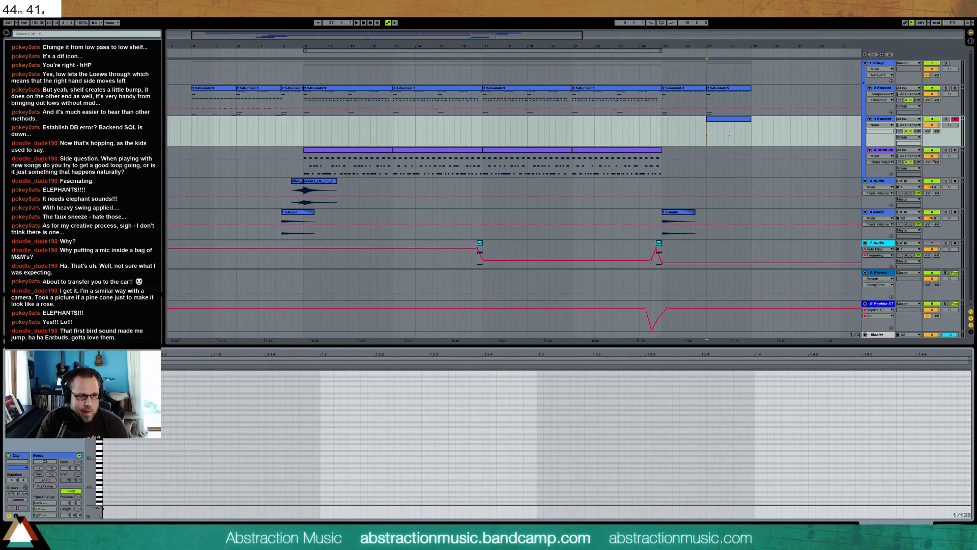
{"action": "key", "text": "ctrl+d"}
{"action": "key", "text": "ctrl+d"}
{"action": "key", "text": "ctrl+d"}
{"action": "left_click", "coordinate": [140, 429]}
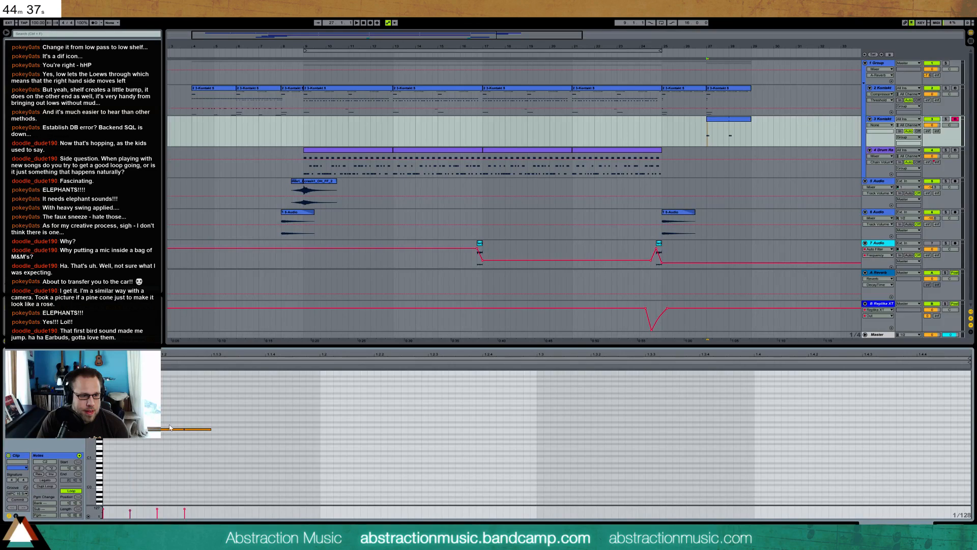
Stretch the four notes so one falls on each sixteenth of the first beat, and audition the rhythm
{"action": "left_click_drag", "start_coordinate": [170, 428], "coordinate": [193, 431]}
{"action": "key", "text": "space"}
{"action": "key", "text": "space"}
{"action": "key", "text": "space"}
{"action": "key", "text": "space"}
{"action": "left_click", "coordinate": [205, 403]}
{"action": "left_click_drag", "start_coordinate": [94, 471], "coordinate": [89, 464]}
{"action": "left_click_drag", "start_coordinate": [212, 367], "coordinate": [338, 369]}
{"action": "left_click_drag", "start_coordinate": [275, 374], "coordinate": [266, 374]}
Shorten the four notes, draw gently descending velocities across them, and play the result
{"action": "key", "text": "space"}
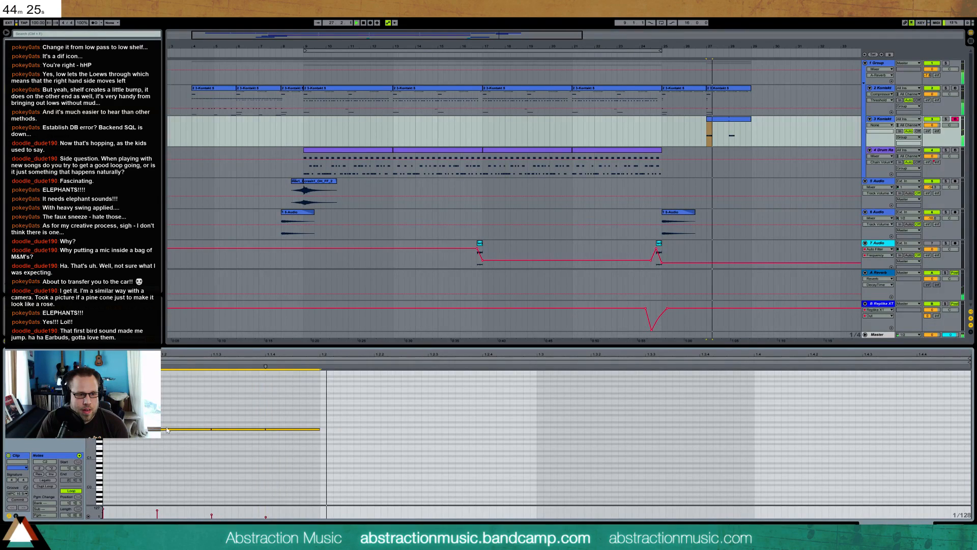
{"action": "key", "text": "space"}
{"action": "key", "text": "shift+Left"}
{"action": "key", "text": "shift+Left"}
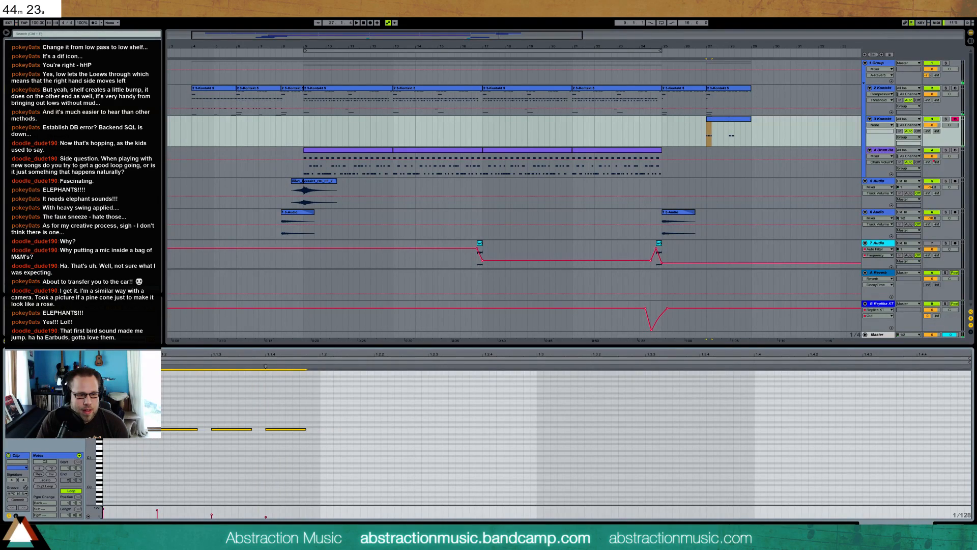
{"action": "left_click_drag", "start_coordinate": [270, 511], "coordinate": [80, 508]}
{"action": "key", "text": "space"}
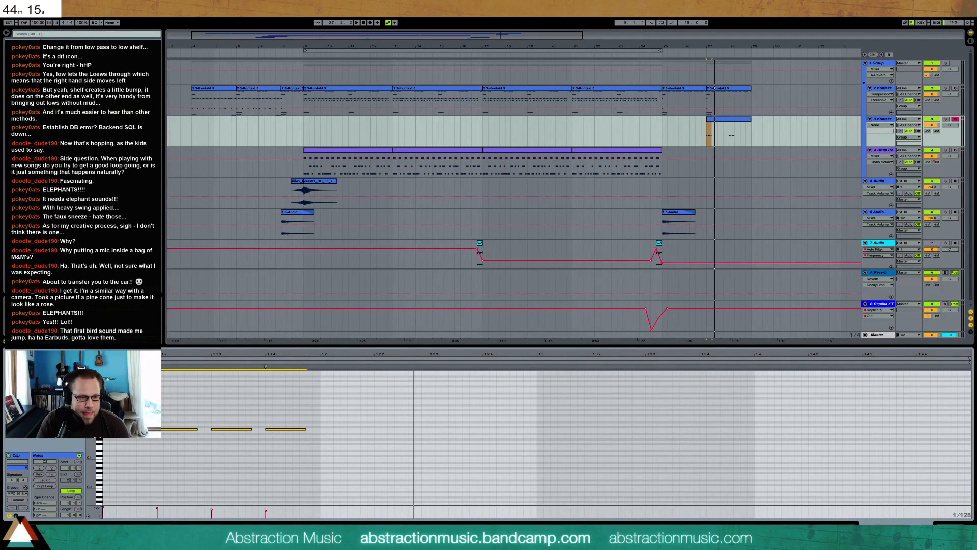
{"action": "key", "text": "space"}
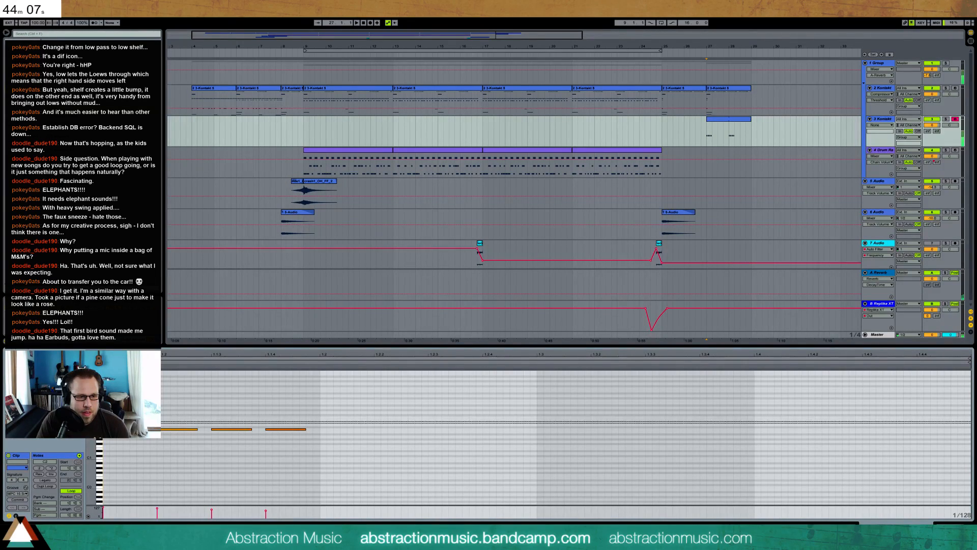
Audition the four-note run and add a C2 note at 1.2.3 and a D2 note at 1.2.4
{"action": "left_click_drag", "start_coordinate": [91, 429], "coordinate": [96, 436]}
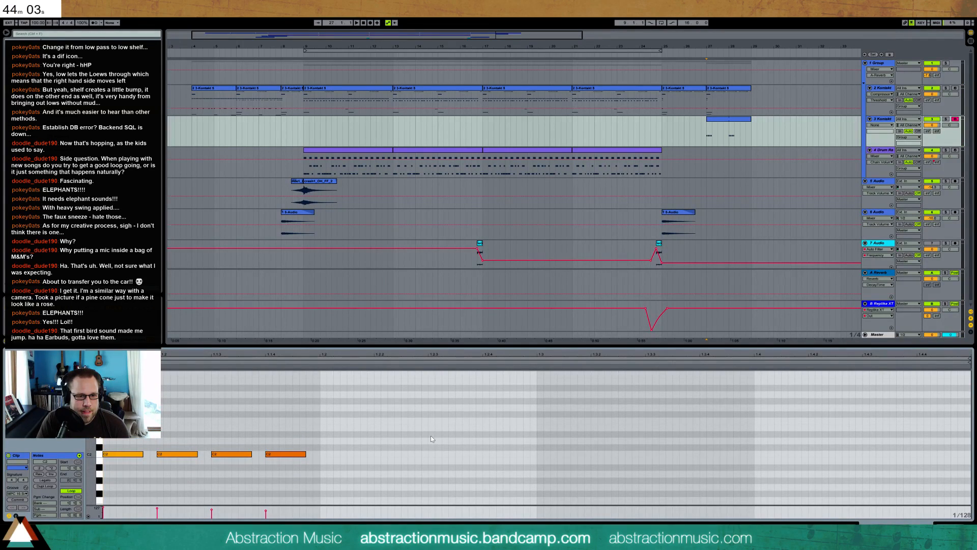
{"action": "key", "text": "space"}
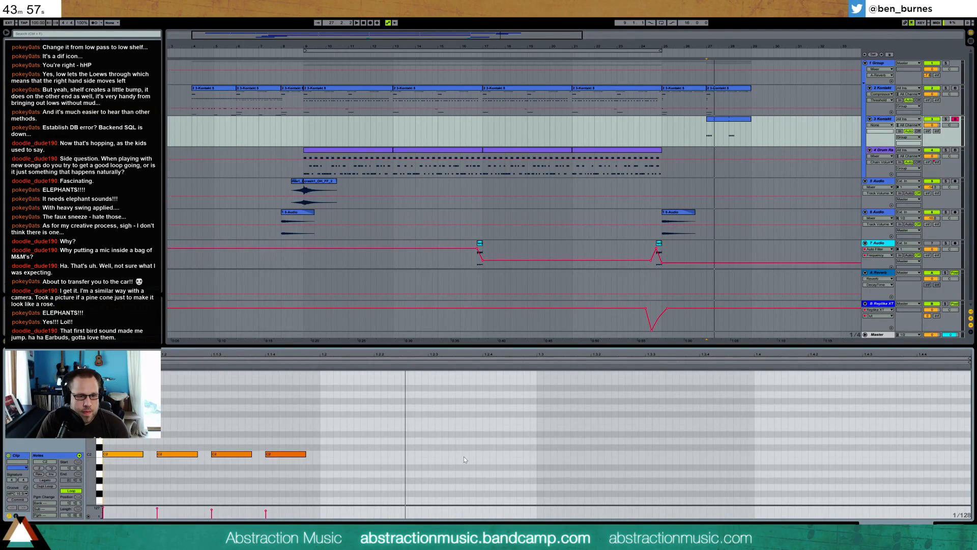
{"action": "key", "text": "space"}
{"action": "double_click", "coordinate": [429, 453]}
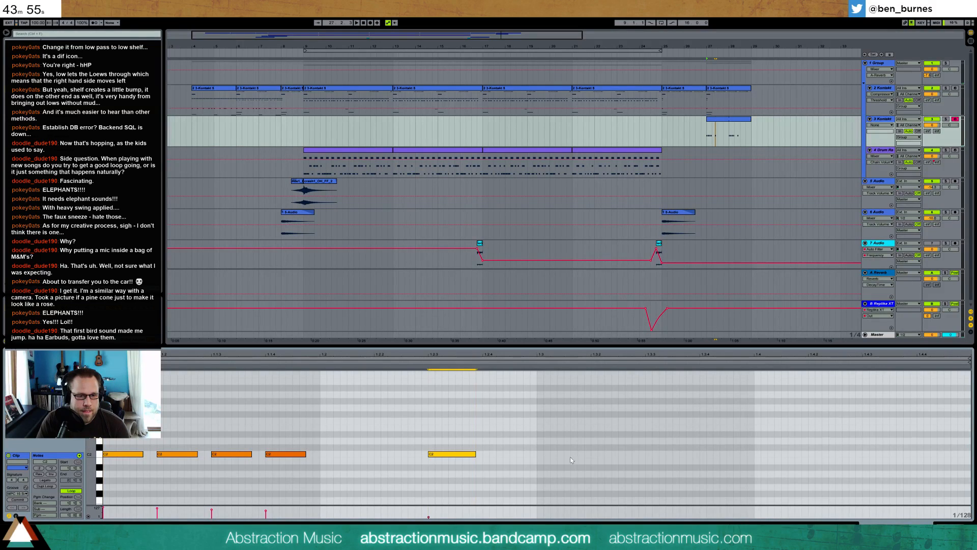
{"action": "double_click", "coordinate": [486, 439]}
Refine the D2 note's length on a 1/64 grid and raise the preceding C2 note's velocity
{"action": "left_click_drag", "start_coordinate": [516, 439], "coordinate": [532, 440]}
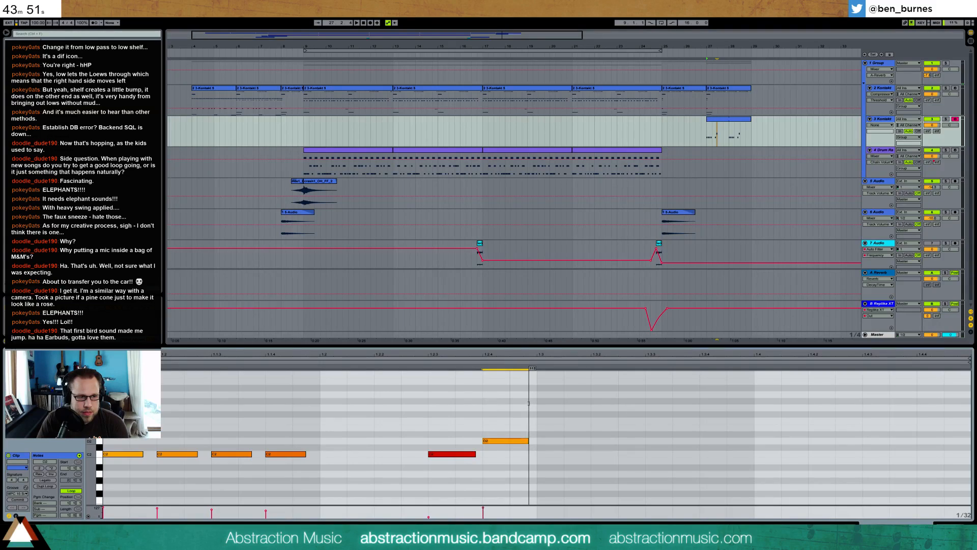
{"action": "key", "text": "ctrl+z"}
{"action": "left_click_drag", "start_coordinate": [523, 396], "coordinate": [523, 441]}
{"action": "key", "text": "ctrl+1"}
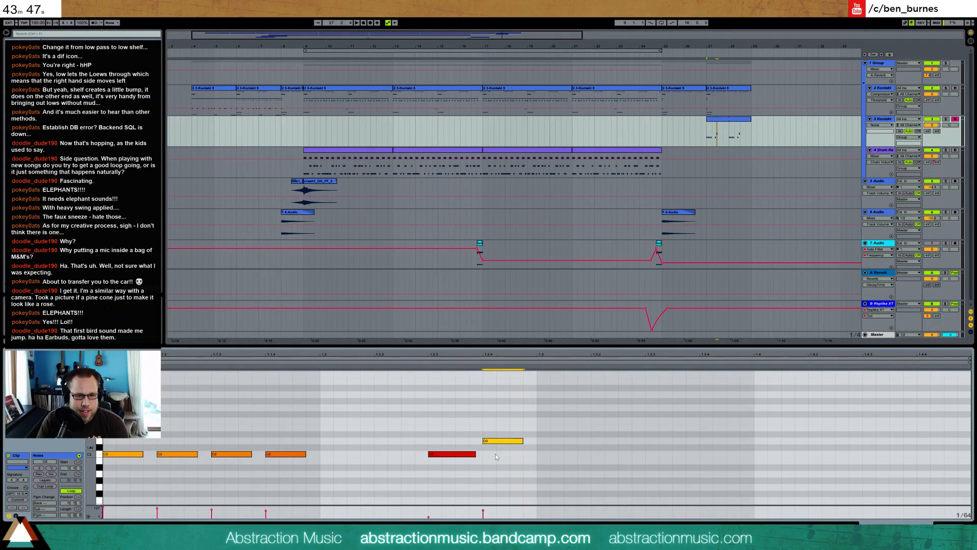
{"action": "left_click_drag", "start_coordinate": [458, 453], "coordinate": [458, 406]}
Add a C2 note at 1.3 and shift the last three notes later by one sixteenth
{"action": "double_click", "coordinate": [539, 455]}
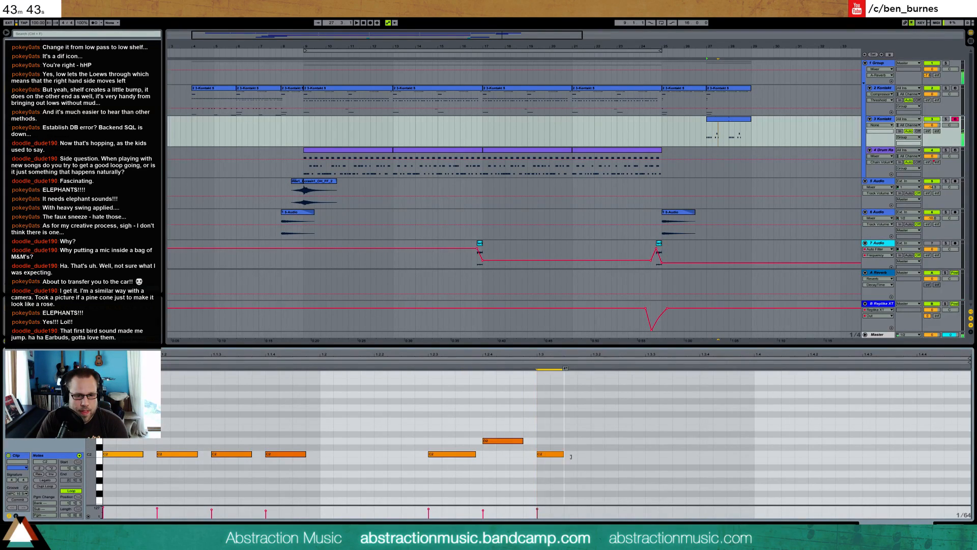
{"action": "left_click_drag", "start_coordinate": [428, 400], "coordinate": [575, 471]}
{"action": "key", "text": "Left"}
{"action": "key", "text": "Right"}
{"action": "key", "text": "Right"}
{"action": "key", "text": "Right"}
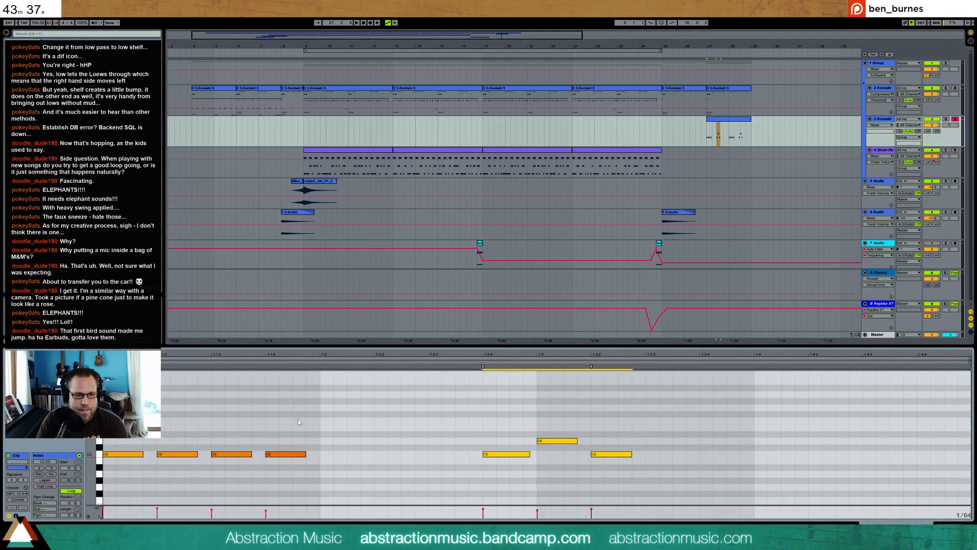
Duplicate the four opening C2 notes onto the bar's fourth beat and audition the pattern
{"action": "left_click_drag", "start_coordinate": [324, 410], "coordinate": [142, 477]}
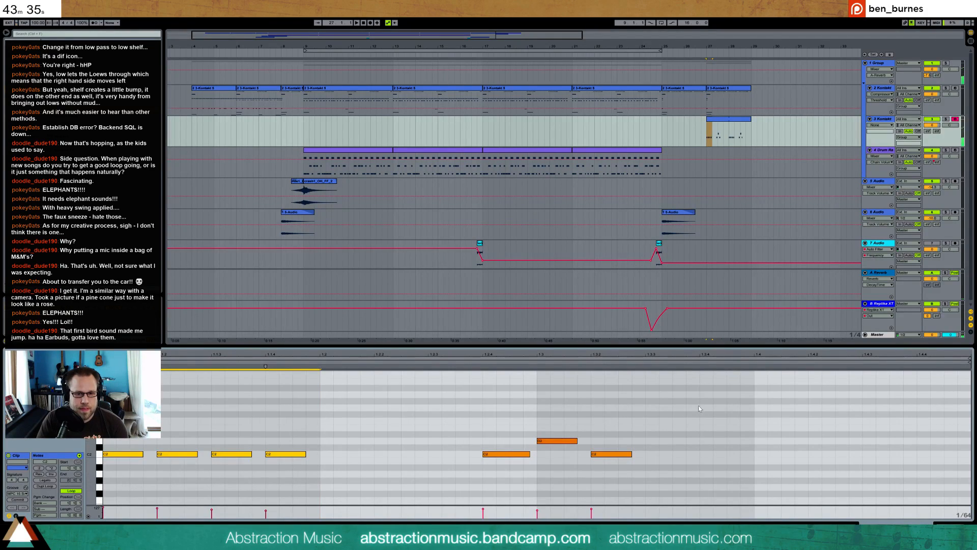
{"action": "key", "text": "ctrl+d"}
{"action": "key", "text": "space"}
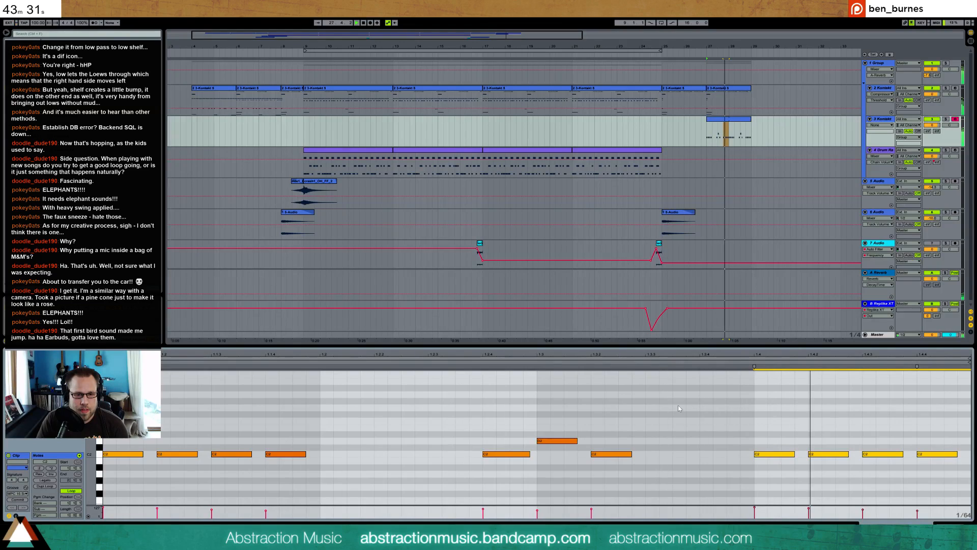
Raise the D2 note at 1.3 to D#2 and play the pattern
{"action": "left_click", "coordinate": [553, 441]}
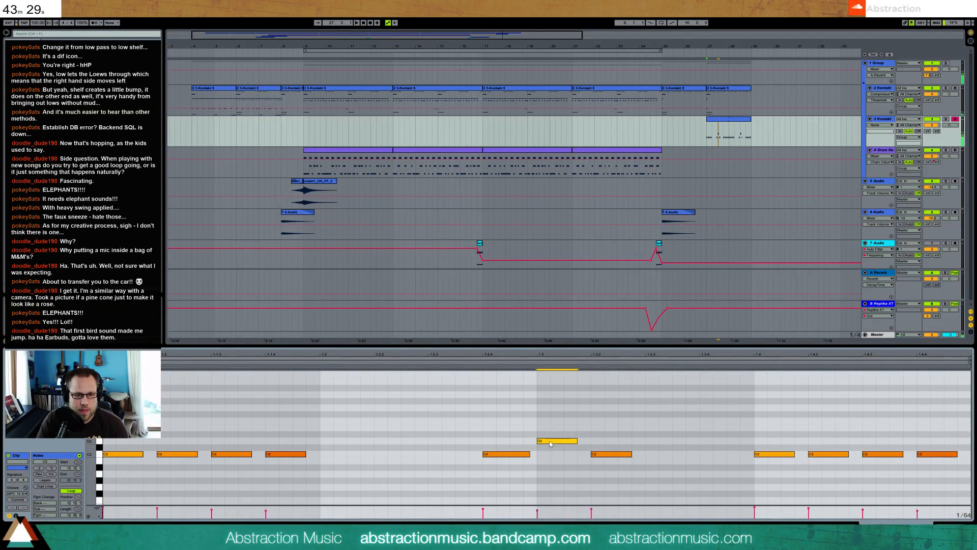
{"action": "key", "text": "Up"}
{"action": "left_click_drag", "start_coordinate": [552, 436], "coordinate": [553, 431]}
{"action": "key", "text": "space"}
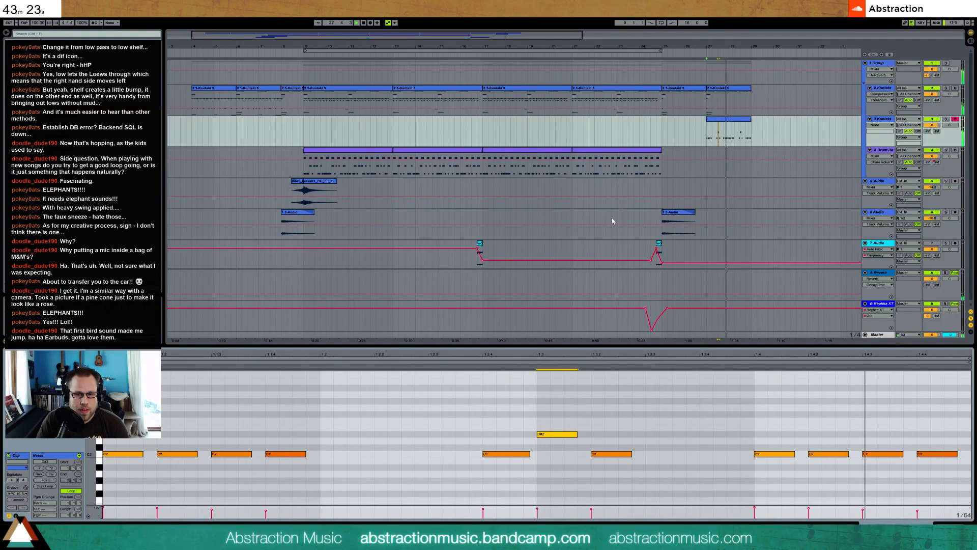
{"action": "left_click", "coordinate": [611, 454]}
{"action": "key", "text": "space"}
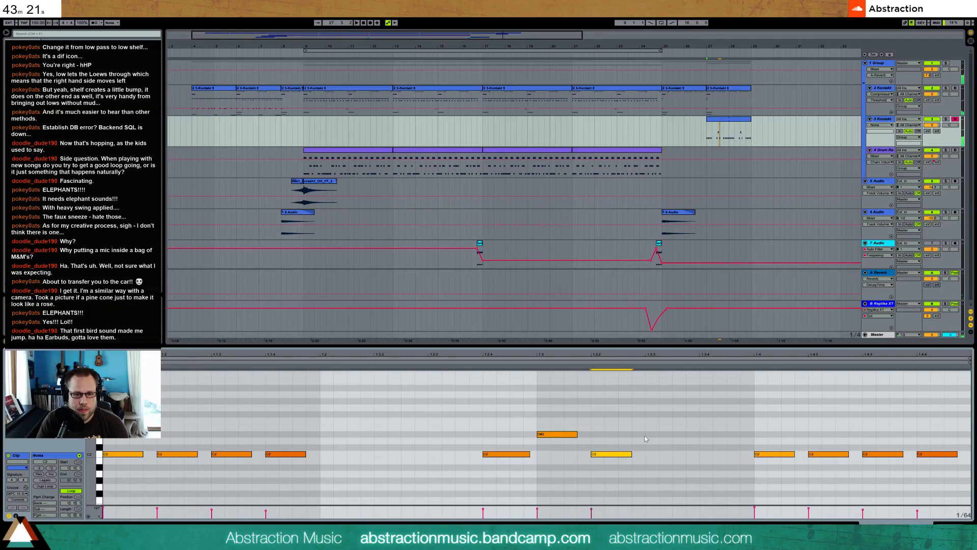
Duplicate the D#2 and C2 pair to start at 1.3.3, raise the copied D#2 to F#2, and audition
{"action": "left_click_drag", "start_coordinate": [547, 411], "coordinate": [642, 485]}
{"action": "key", "text": "ctrl+d"}
{"action": "left_click_drag", "start_coordinate": [665, 417], "coordinate": [669, 448]}
{"action": "key", "text": "Up"}
{"action": "key", "text": "Up"}
{"action": "left_click_drag", "start_coordinate": [548, 408], "coordinate": [690, 441]}
{"action": "key", "text": "space"}
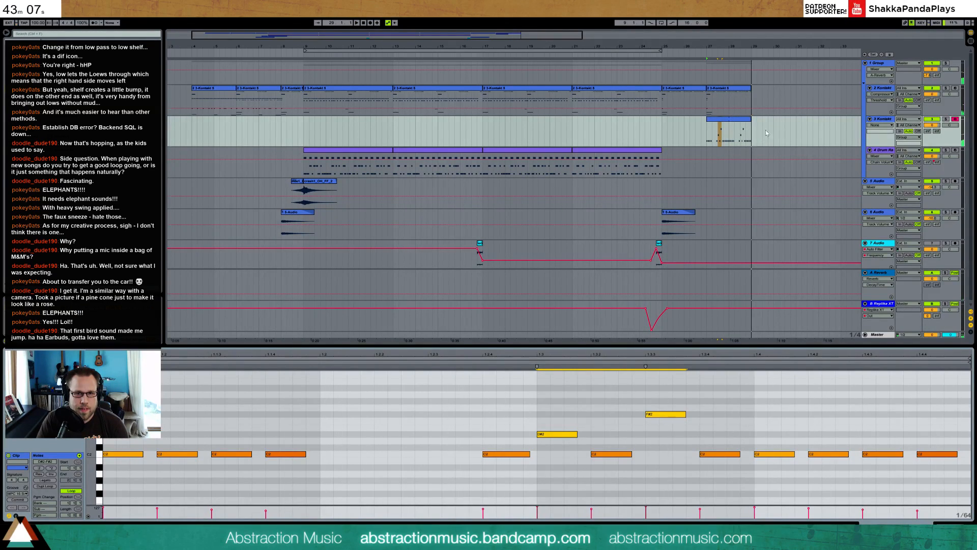
Consolidate the looped clip at bar 27 into a single two-bar clip for editing its second bar
{"action": "left_click", "coordinate": [746, 127]}
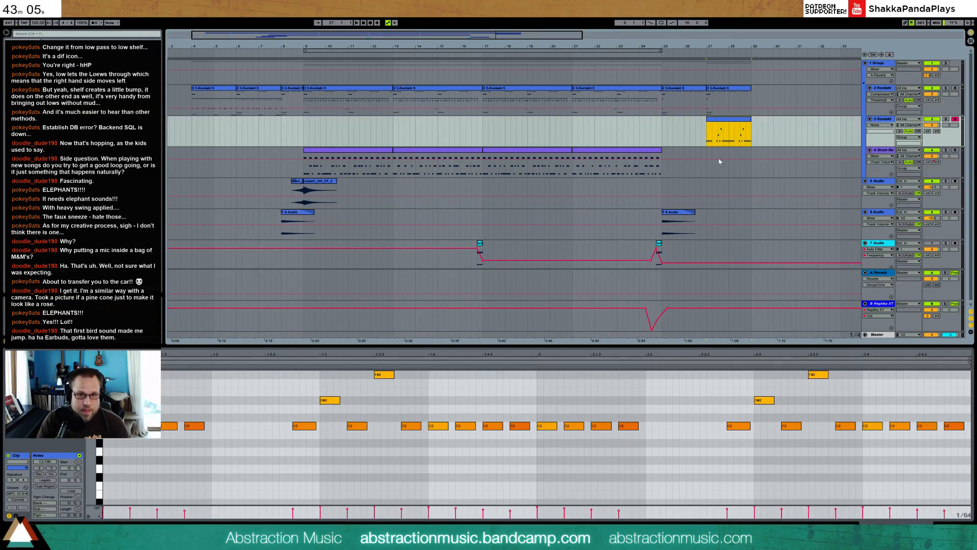
{"action": "left_click", "coordinate": [660, 416]}
{"action": "scroll", "coordinate": [611, 393], "scroll_direction": "up", "scroll_amount": 2}
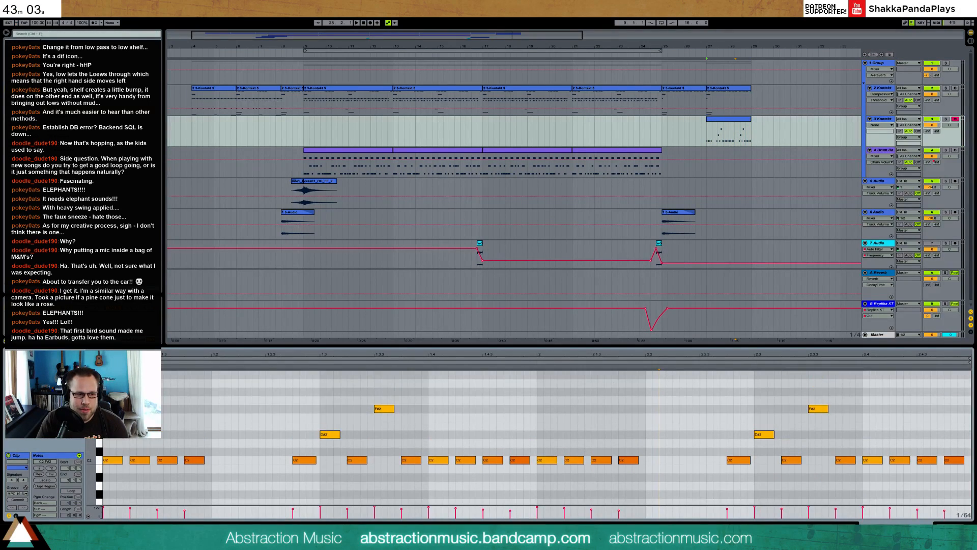
Raise the C2 note at 2.4 to C#2 and the C2 note at 2.4.3 to D3
{"action": "mouse_move", "coordinate": [868, 450]}
{"action": "left_mouse_down"}
{"action": "mouse_move", "coordinate": [868, 429]}
{"action": "mouse_move", "coordinate": [867, 444]}
{"action": "left_mouse_up"}
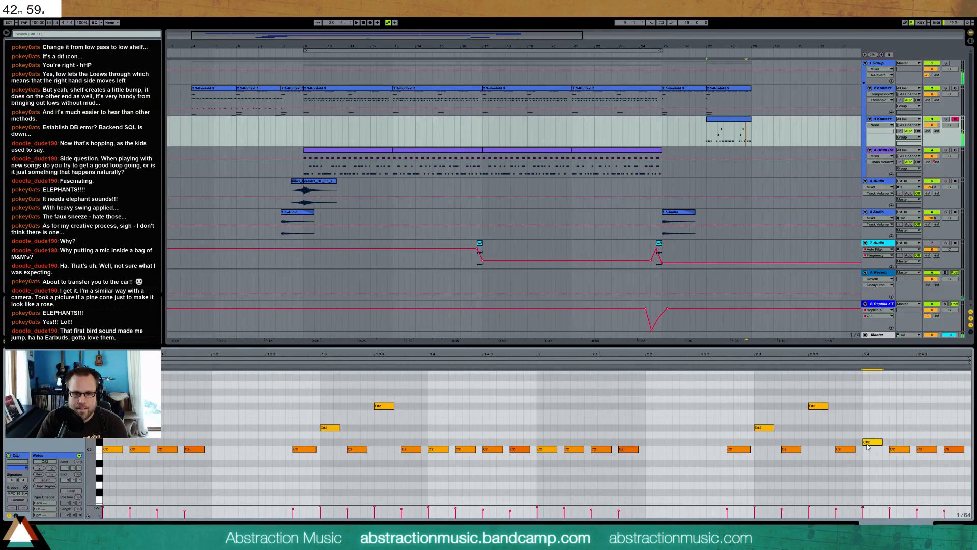
{"action": "left_click", "coordinate": [919, 450]}
{"action": "key", "text": "Up"}
{"action": "key", "text": "Up"}
{"action": "key", "text": "Up"}
{"action": "key", "text": "Up"}
{"action": "key", "text": "Up"}
{"action": "key", "text": "Up"}
{"action": "key", "text": "Up"}
{"action": "key", "text": "Up"}
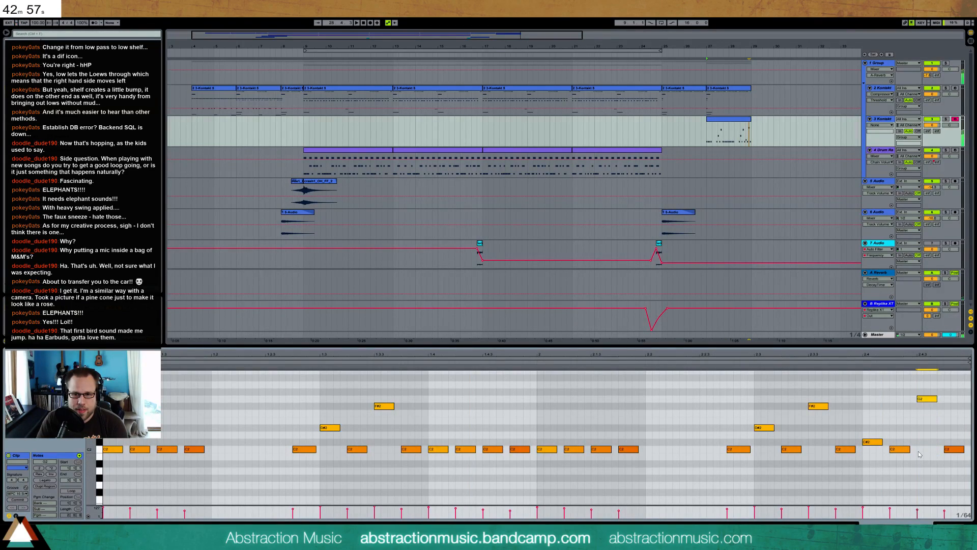
{"action": "key", "text": "Up"}
{"action": "key", "text": "Up"}
{"action": "key", "text": "Up"}
{"action": "key", "text": "Up"}
{"action": "key", "text": "Up"}
{"action": "key", "text": "Up"}
{"action": "key", "text": "Up"}
{"action": "key", "text": "Up"}
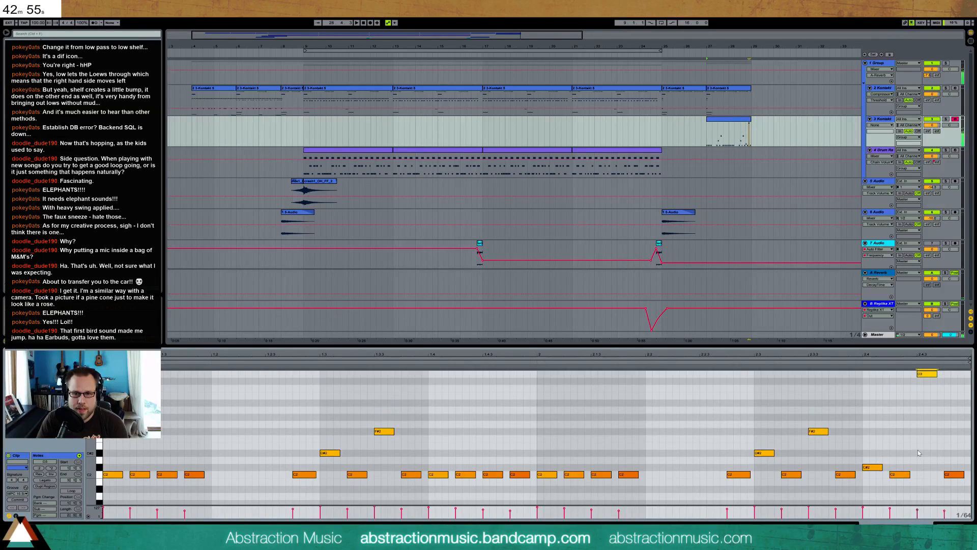
Try lower pitches for the taiko note at 2.4.3, and remove the notes at 2.4.3 and 2.4.4
{"action": "key", "text": "Down"}
{"action": "key", "text": "Down"}
{"action": "key", "text": "Down"}
{"action": "key", "text": "Down"}
{"action": "key", "text": "Down"}
{"action": "key", "text": "Down"}
{"action": "key", "text": "Down"}
{"action": "key", "text": "Down"}
{"action": "key", "text": "Down"}
{"action": "key", "text": "Down"}
{"action": "key", "text": "Down"}
{"action": "key", "text": "Down"}
{"action": "key", "text": "Down"}
{"action": "key", "text": "Down"}
{"action": "key", "text": "Down"}
{"action": "key", "text": "Down"}
{"action": "key", "text": "Down"}
{"action": "key", "text": "Down"}
{"action": "key", "text": "Down"}
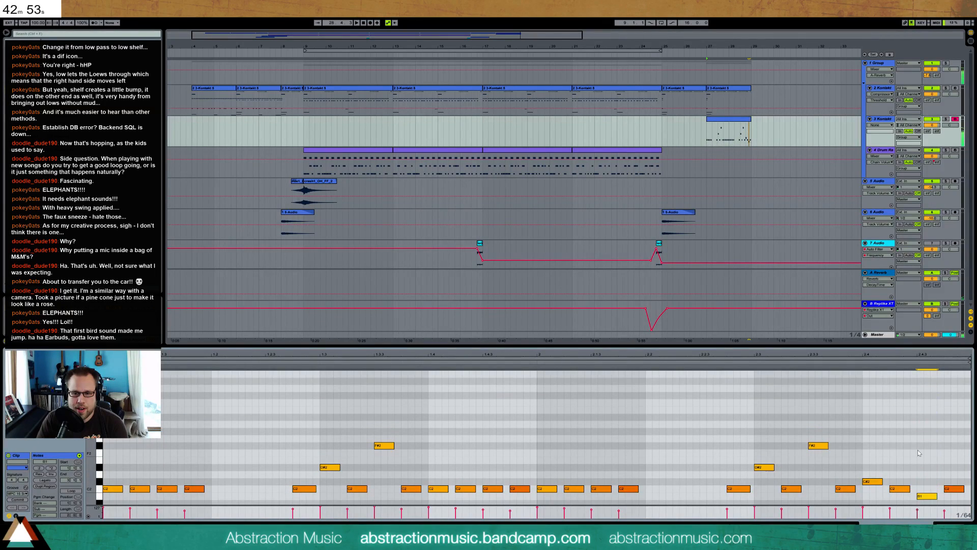
{"action": "key", "text": "Down"}
{"action": "key", "text": "Down"}
{"action": "key", "text": "Down"}
{"action": "key", "text": "Down"}
{"action": "key", "text": "Down"}
{"action": "key", "text": "Down"}
{"action": "key", "text": "Down"}
{"action": "key", "text": "Down"}
{"action": "key", "text": "Down"}
{"action": "key", "text": "Down"}
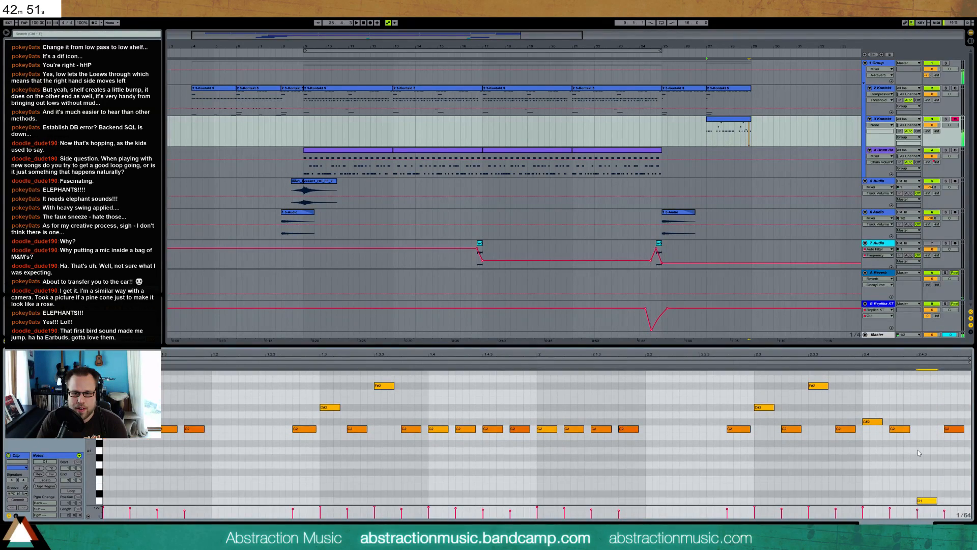
{"action": "key", "text": "Up"}
{"action": "key", "text": "Up"}
{"action": "key", "text": "Up"}
{"action": "key", "text": "Up"}
{"action": "key", "text": "Up"}
{"action": "key", "text": "Up"}
{"action": "key", "text": "Up"}
{"action": "key", "text": "Up"}
{"action": "key", "text": "Up"}
{"action": "key", "text": "Up"}
{"action": "key", "text": "Up"}
{"action": "key", "text": "Up"}
{"action": "key", "text": "Up"}
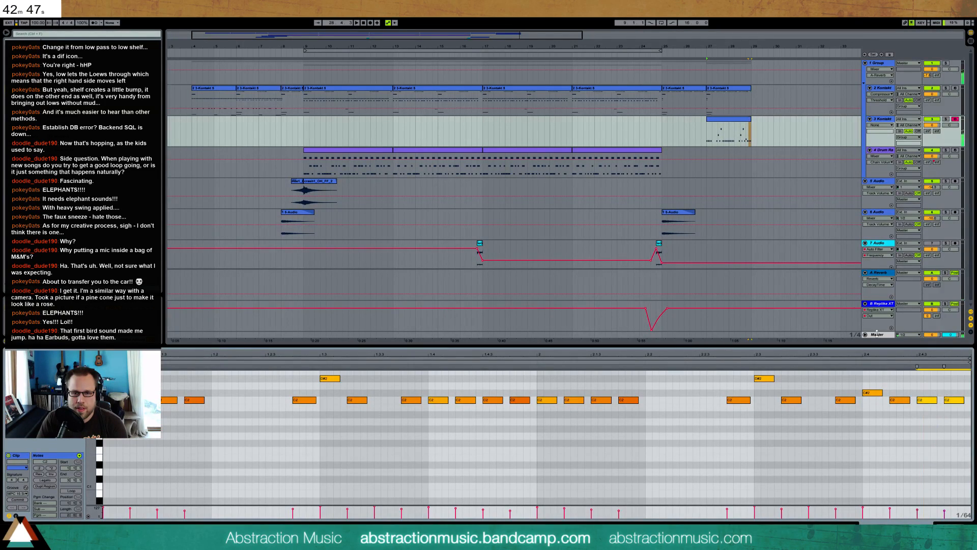
In the upper Kontakt clip at bar 27, add two same-pitch sixteenth notes below the pattern at 2.4.3 and 2.4.4, with lowered velocities
{"action": "left_click", "coordinate": [744, 91]}
{"action": "left_click", "coordinate": [810, 446]}
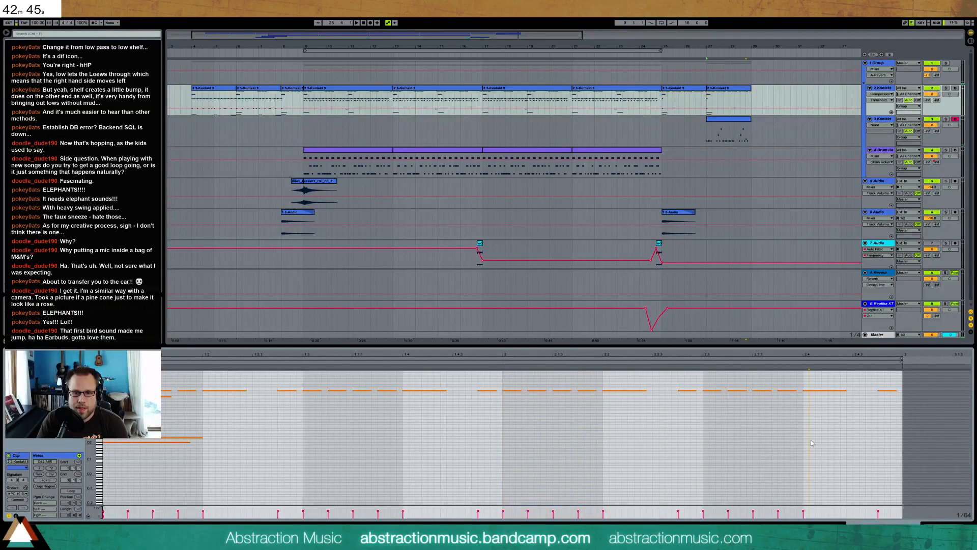
{"action": "left_click_drag", "start_coordinate": [519, 34], "coordinate": [524, 35]}
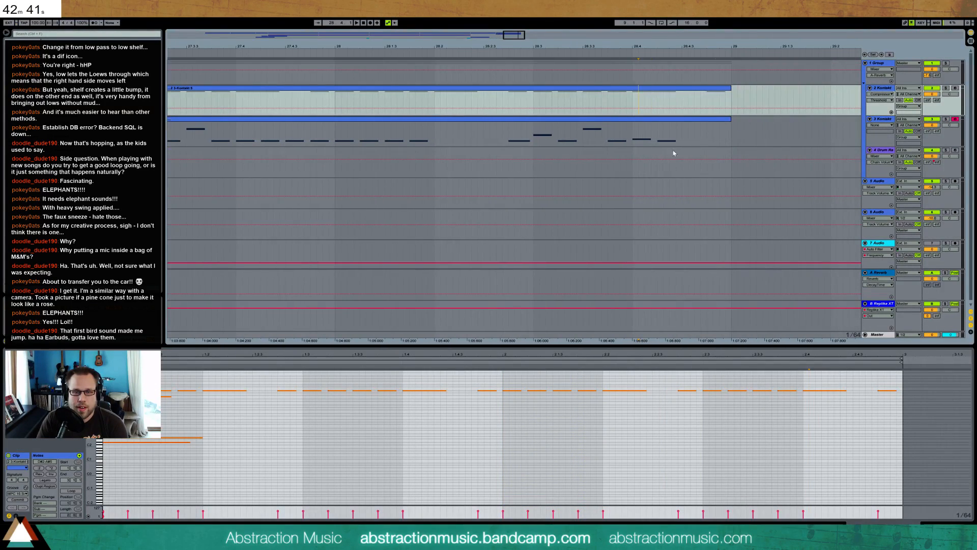
{"action": "double_click", "coordinate": [851, 407]}
{"action": "left_click_drag", "start_coordinate": [861, 407], "coordinate": [862, 411]}
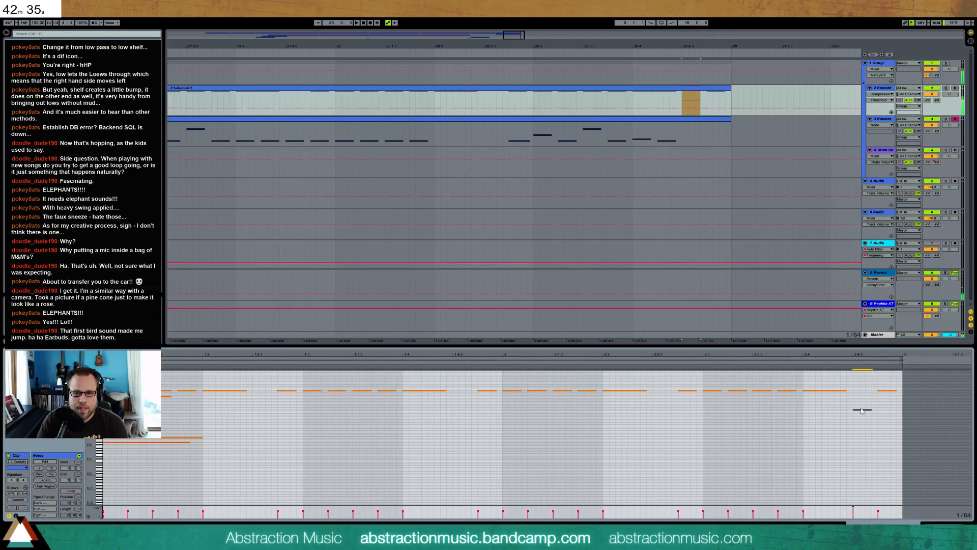
{"action": "double_click", "coordinate": [880, 410]}
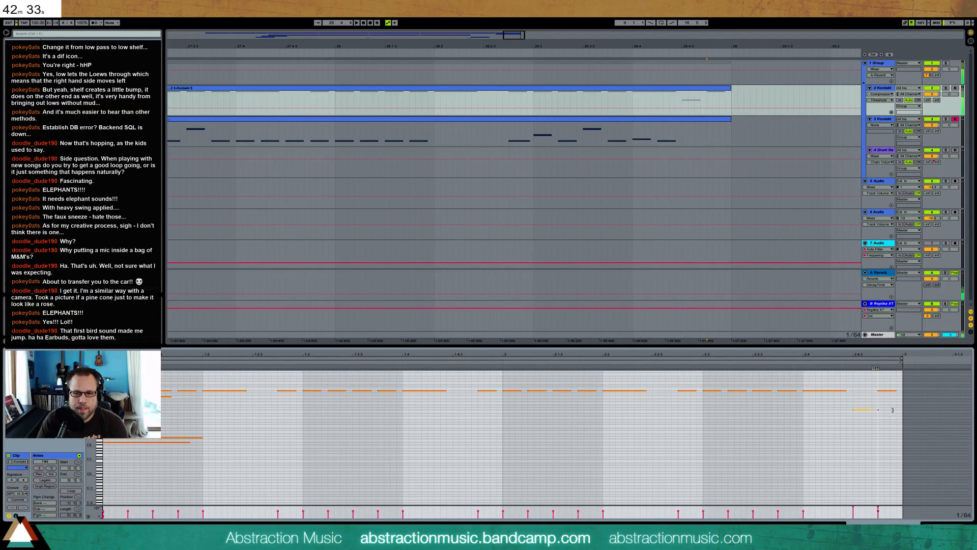
{"action": "left_click_drag", "start_coordinate": [890, 410], "coordinate": [863, 422]}
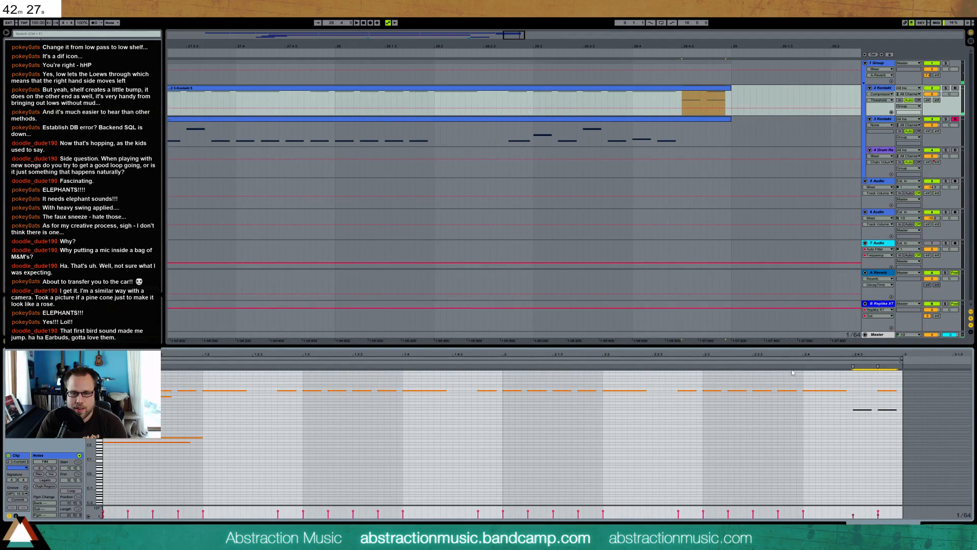
{"action": "left_click", "coordinate": [861, 414]}
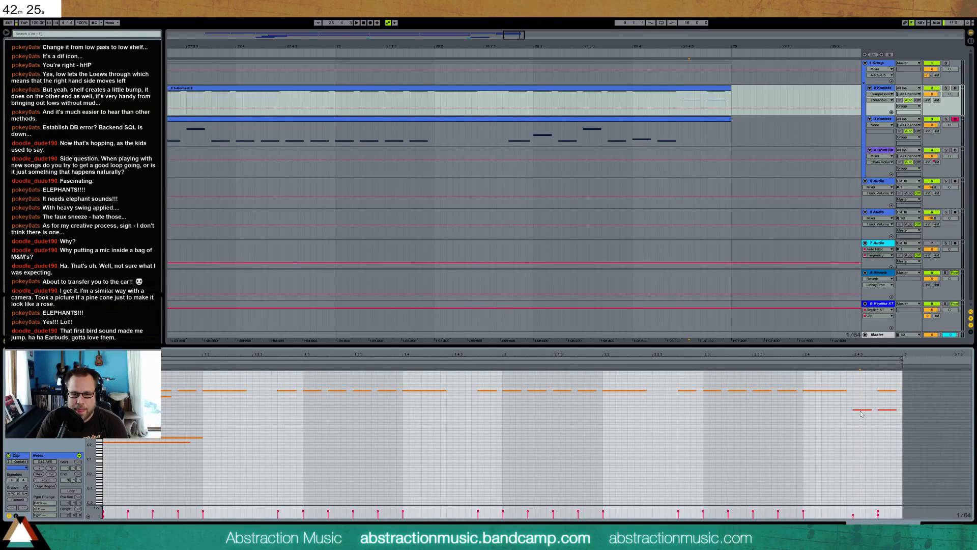
{"action": "left_click_drag", "start_coordinate": [857, 403], "coordinate": [887, 416]}
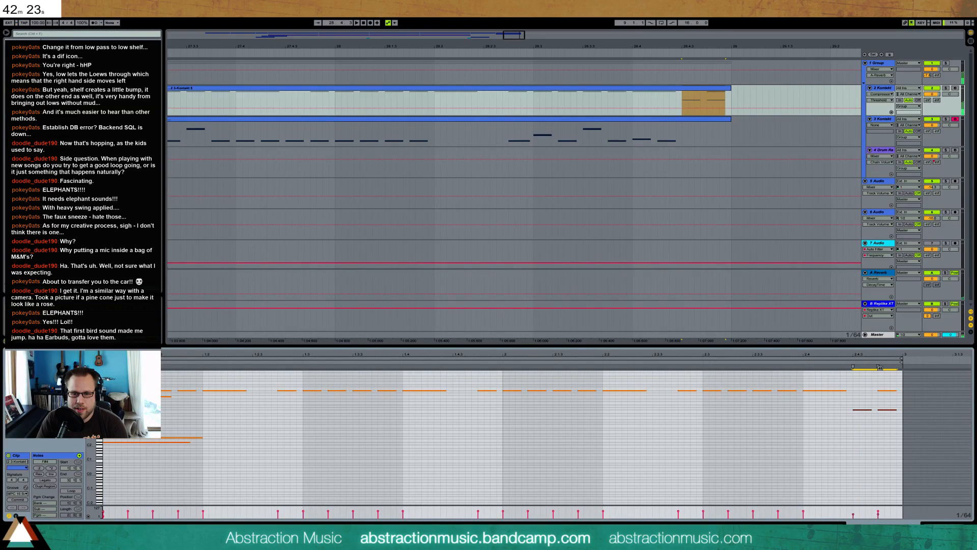
{"action": "left_click", "coordinate": [887, 390]}
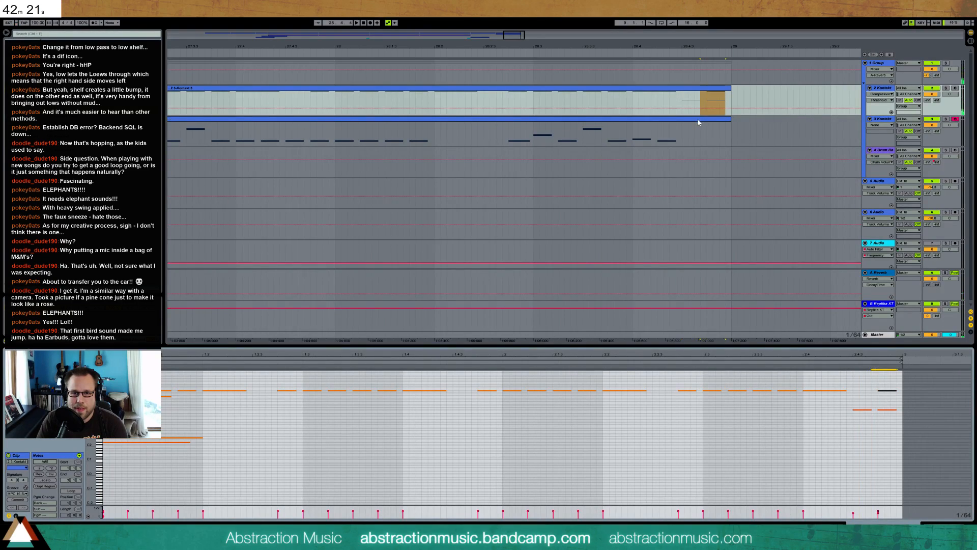
In the taiko clip at bar 27, raise the C2 note at 2.4.2 to C#2 and move it to 2.4.3
{"action": "left_click", "coordinate": [698, 122]}
{"action": "left_click", "coordinate": [896, 395]}
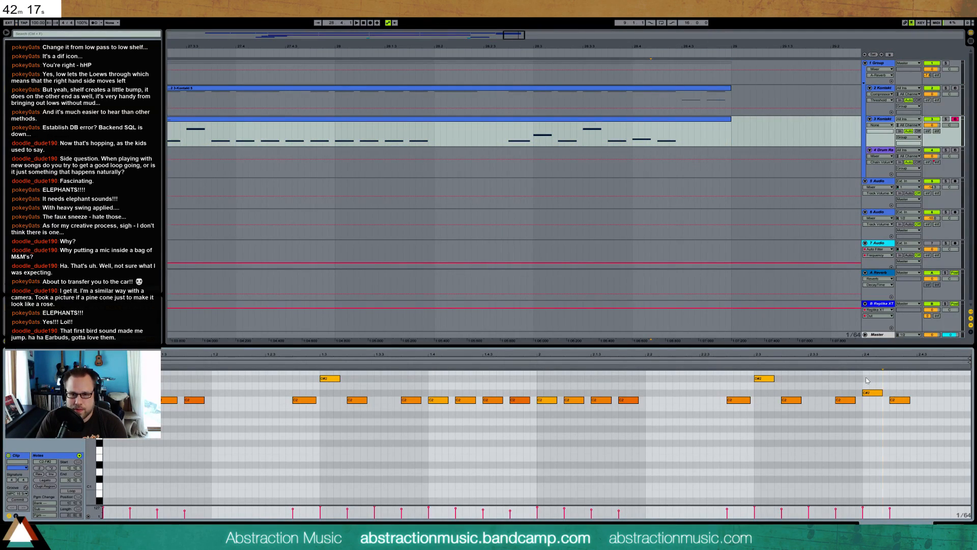
{"action": "left_click_drag", "start_coordinate": [866, 378], "coordinate": [903, 411]}
{"action": "key", "text": "Up"}
{"action": "key", "text": "Right"}
{"action": "key", "text": "Right"}
{"action": "key", "text": "Right"}
{"action": "key", "text": "Right"}
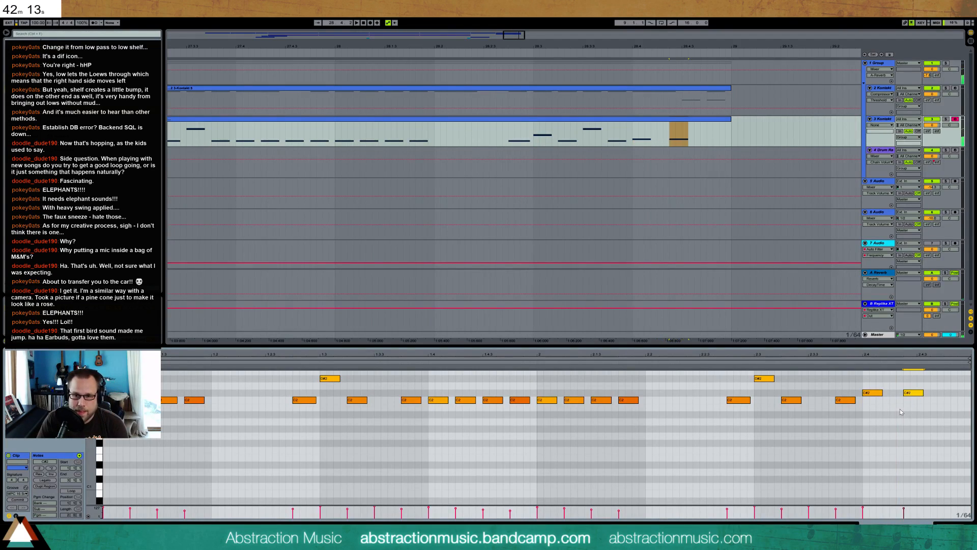
{"action": "left_click", "coordinate": [881, 391], "text": "shift"}
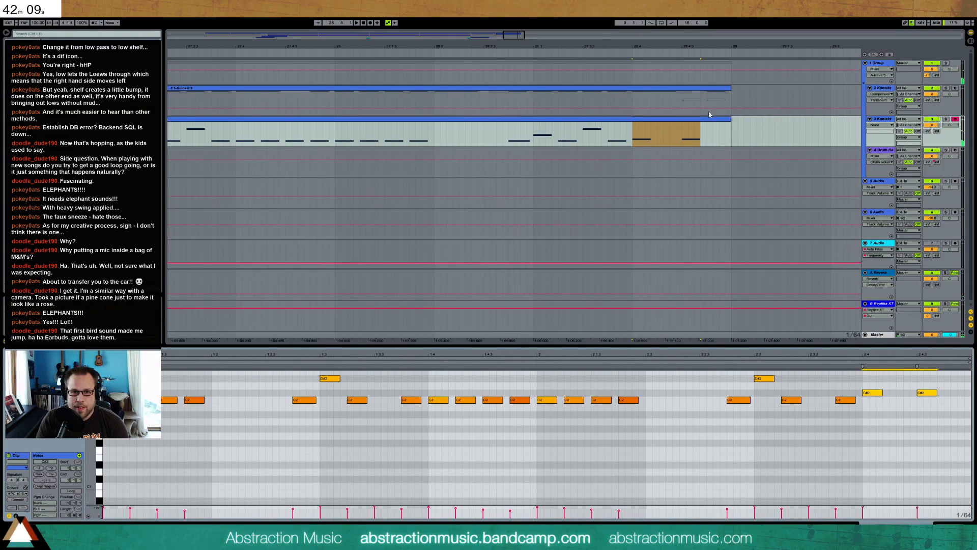
In the upper Kontakt clip, move the added low note at 2.4.4 back to 2.4
{"action": "left_click", "coordinate": [704, 93]}
{"action": "left_click_drag", "start_coordinate": [882, 399], "coordinate": [891, 426]}
{"action": "key", "text": "Left"}
{"action": "key", "text": "Left"}
{"action": "key", "text": "Left"}
{"action": "key", "text": "Left"}
{"action": "key", "text": "Left"}
{"action": "key", "text": "Left"}
{"action": "key", "text": "Left"}
{"action": "key", "text": "Left"}
{"action": "key", "text": "Left"}
{"action": "key", "text": "Left"}
{"action": "key", "text": "Left"}
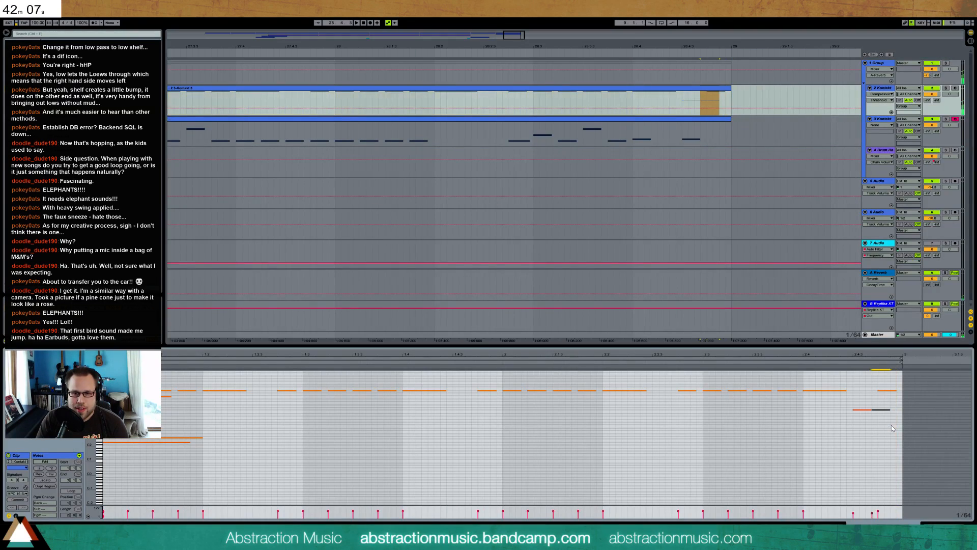
{"action": "key", "text": "Left"}
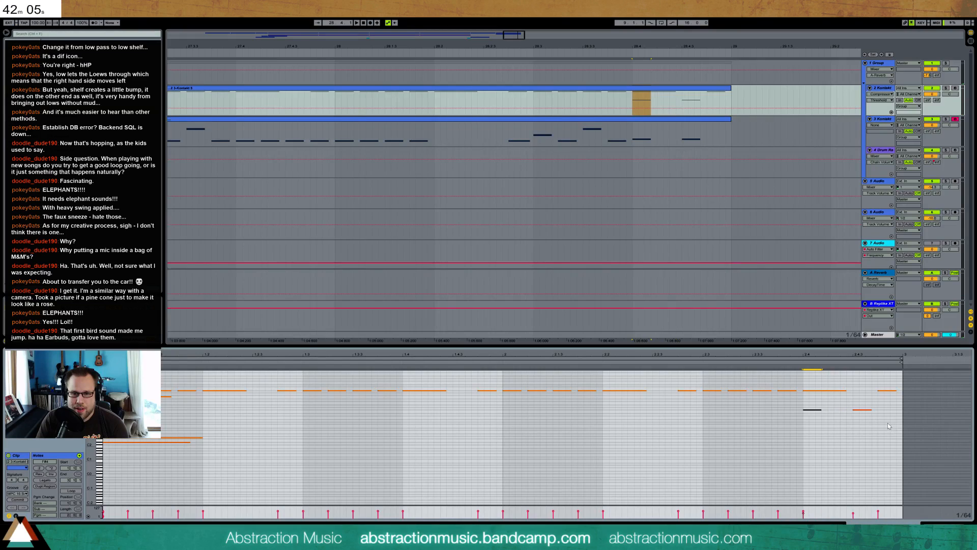
Loop the two-bar taiko clip at bar 27 and audition it
{"action": "left_click_drag", "start_coordinate": [514, 33], "coordinate": [508, 116]}
{"action": "left_click", "coordinate": [511, 123]}
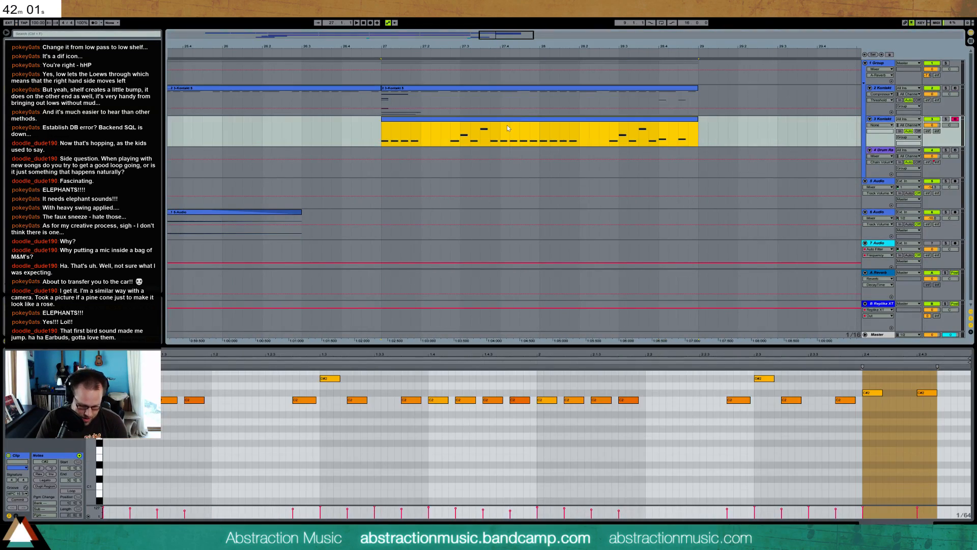
{"action": "key", "text": "ctrl+l"}
{"action": "key", "text": "space"}
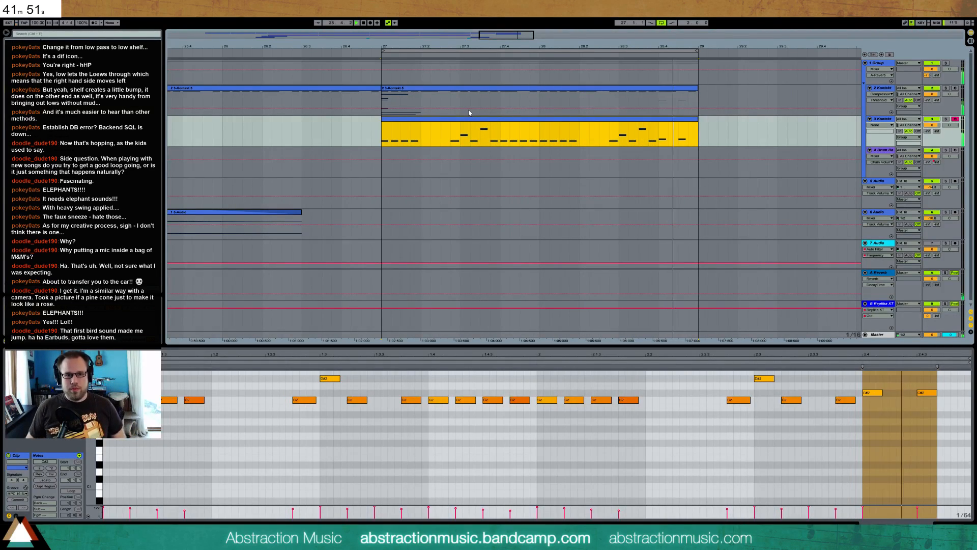
{"action": "left_click_drag", "start_coordinate": [90, 461], "coordinate": [83, 481]}
{"action": "key", "text": "space"}
Raise the taiko clip's C2 note at 2.3.2 to D#2, and duplicate both Kontakt clips from bar 27 to bar 29
{"action": "left_click_drag", "start_coordinate": [790, 444], "coordinate": [792, 430]}
{"action": "key", "text": "space"}
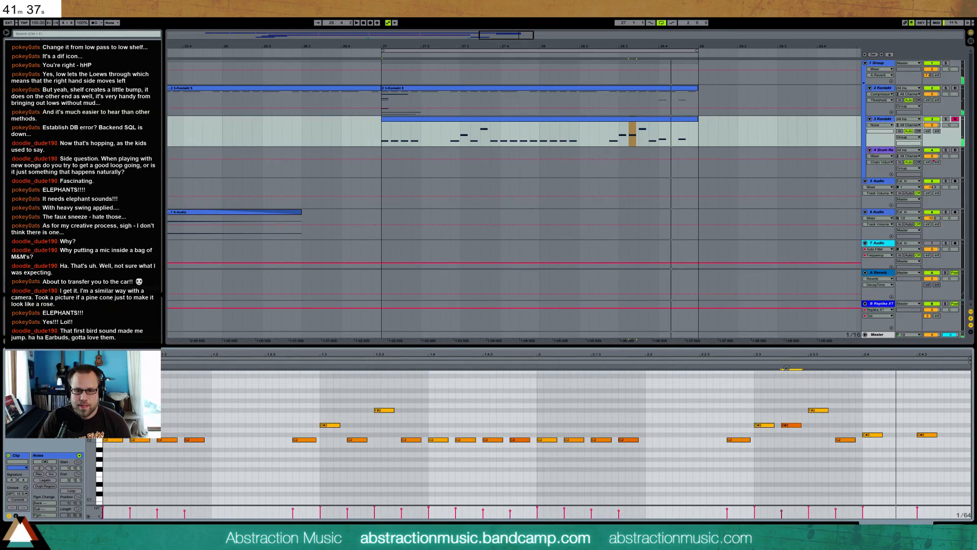
{"action": "left_click", "coordinate": [511, 121]}
{"action": "key", "text": "Up"}
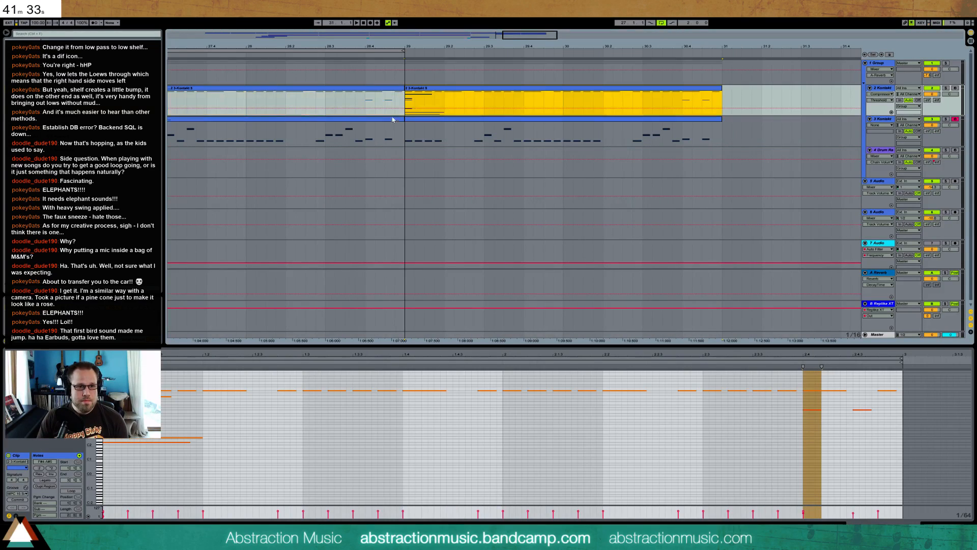
Set the first taiko clip's note at 2.3.2 to D2, and extend the playback loop to bar 31 for four bars
{"action": "left_click", "coordinate": [362, 122]}
{"action": "left_click_drag", "start_coordinate": [791, 425], "coordinate": [793, 434]}
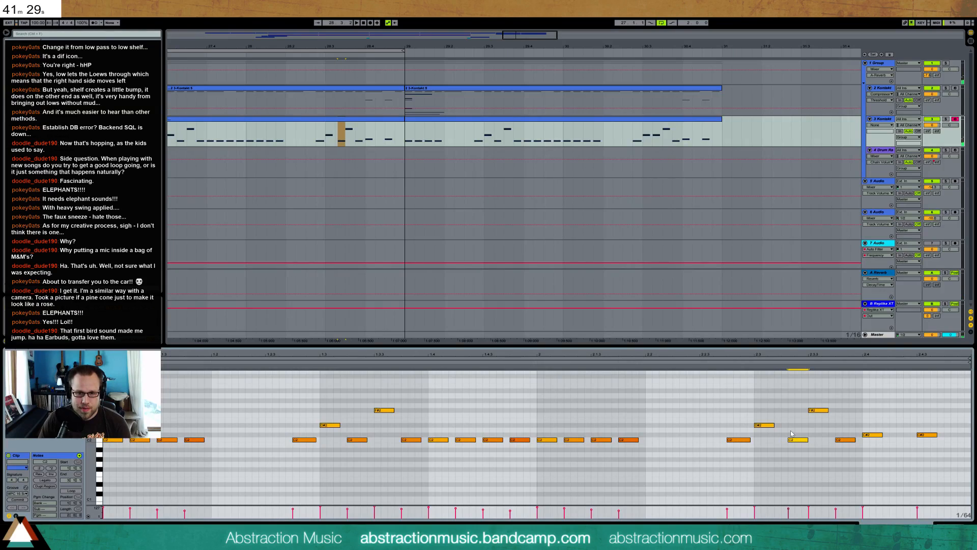
{"action": "key", "text": "Up"}
{"action": "key", "text": "Up"}
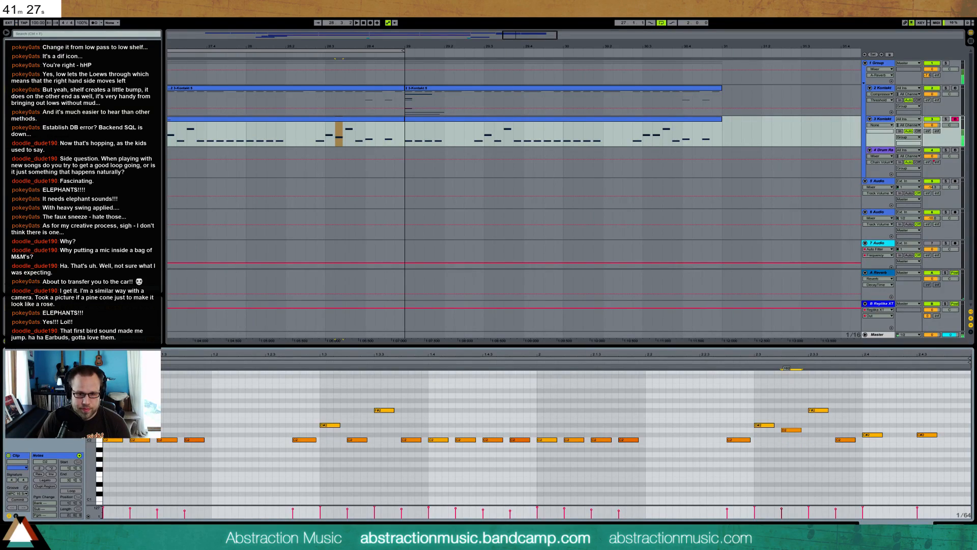
{"action": "key", "text": "space"}
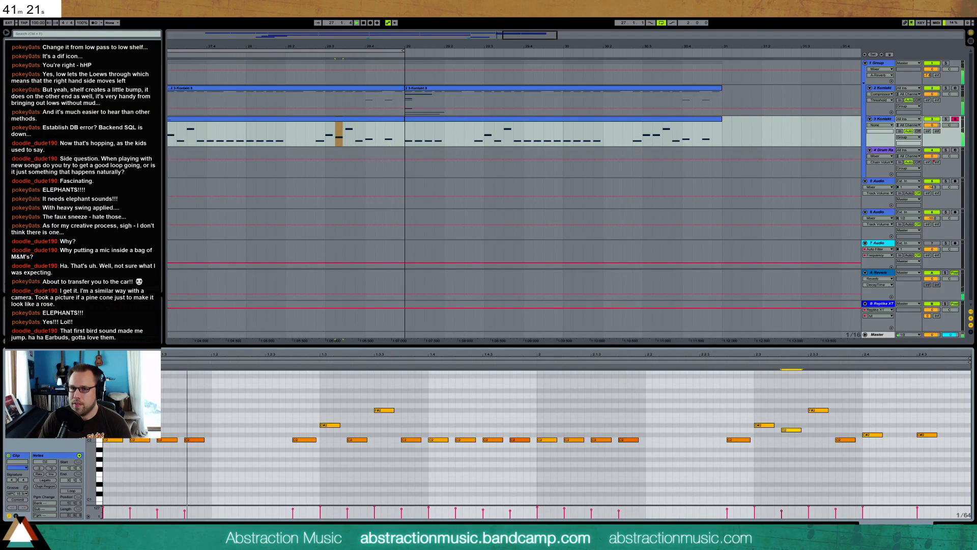
{"action": "left_click_drag", "start_coordinate": [403, 51], "coordinate": [722, 64]}
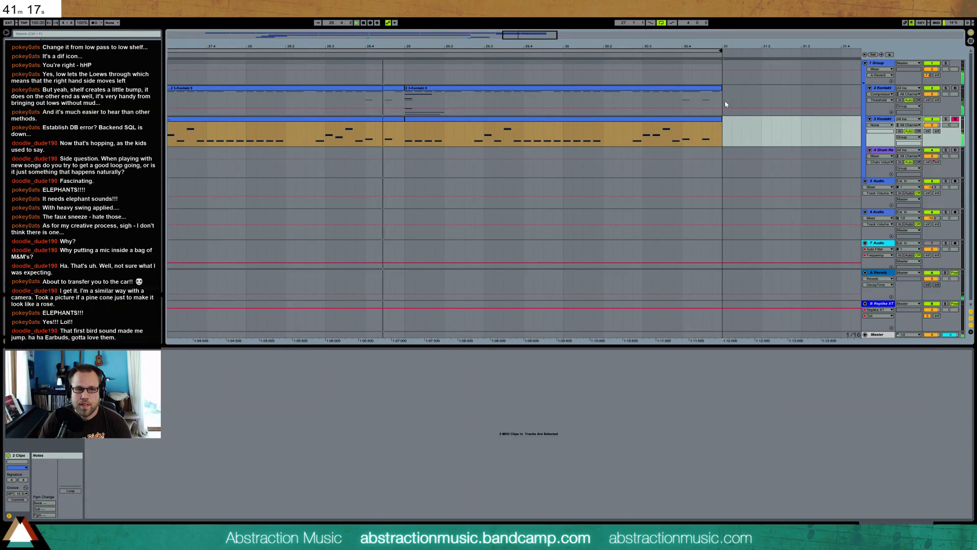
In the first taiko clip, lower the F#2 note at 2.3.3 to F2 and raise the two C#2 notes at 2.4 and 2.4.3 to F2
{"action": "left_click", "coordinate": [376, 121]}
{"action": "left_click_drag", "start_coordinate": [819, 411], "coordinate": [820, 417]}
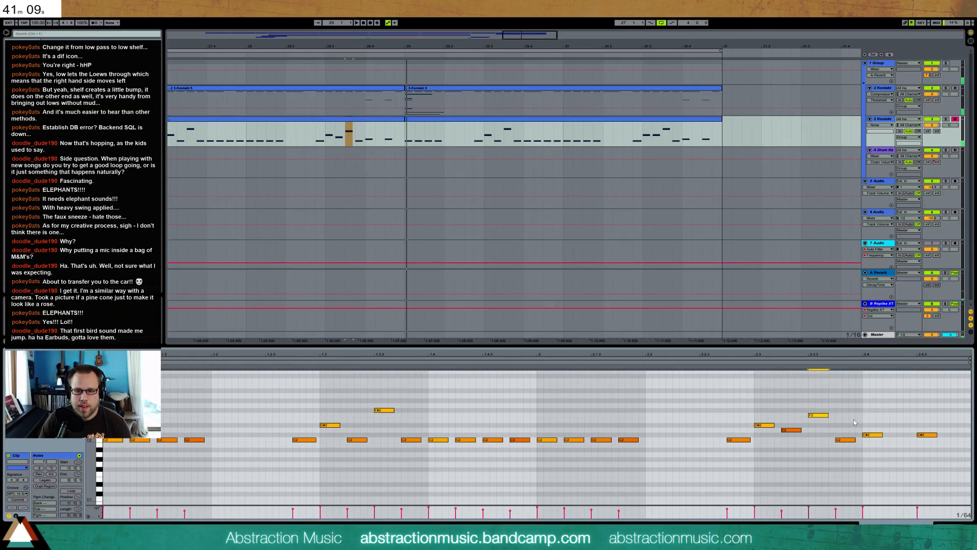
{"action": "left_click_drag", "start_coordinate": [863, 424], "coordinate": [928, 441]}
{"action": "key", "text": "Up"}
{"action": "key", "text": "Up"}
{"action": "key", "text": "Up"}
{"action": "key", "text": "Up"}
{"action": "key", "text": "Up"}
{"action": "key", "text": "Up"}
{"action": "key", "text": "Up"}
{"action": "key", "text": "Up"}
Shift the last two F2 notes one sixteenth later, to 2.4.2 and 2.4.4
{"action": "left_click_drag", "start_coordinate": [861, 399], "coordinate": [948, 424]}
{"action": "key", "text": "Right"}
{"action": "key", "text": "Right"}
{"action": "key", "text": "Right"}
{"action": "key", "text": "Right"}
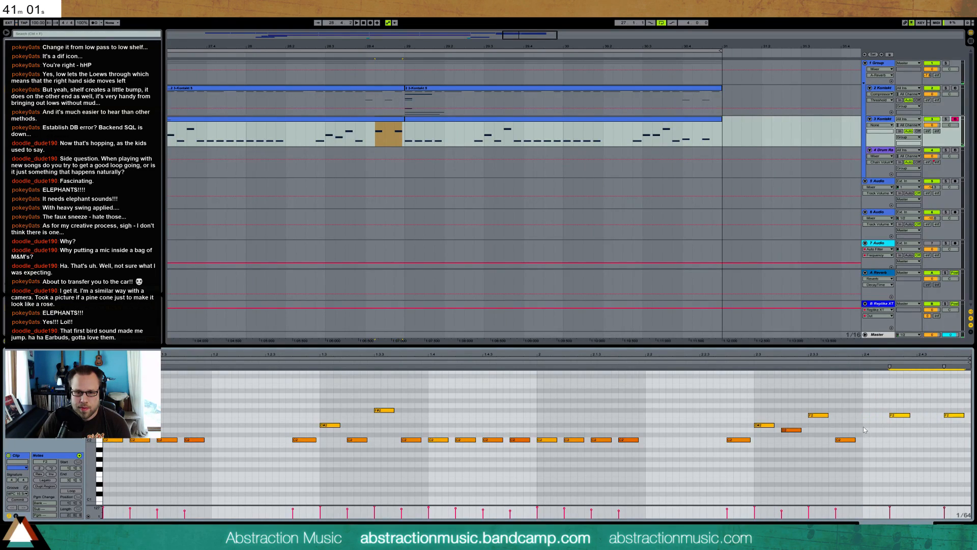
Add a D#2 note at 2.4 and a C#2 note at 2.4.3, and play the four-bar loop
{"action": "double_click", "coordinate": [864, 426]}
{"action": "left_click_drag", "start_coordinate": [876, 424], "coordinate": [939, 423]}
{"action": "double_click", "coordinate": [919, 425]}
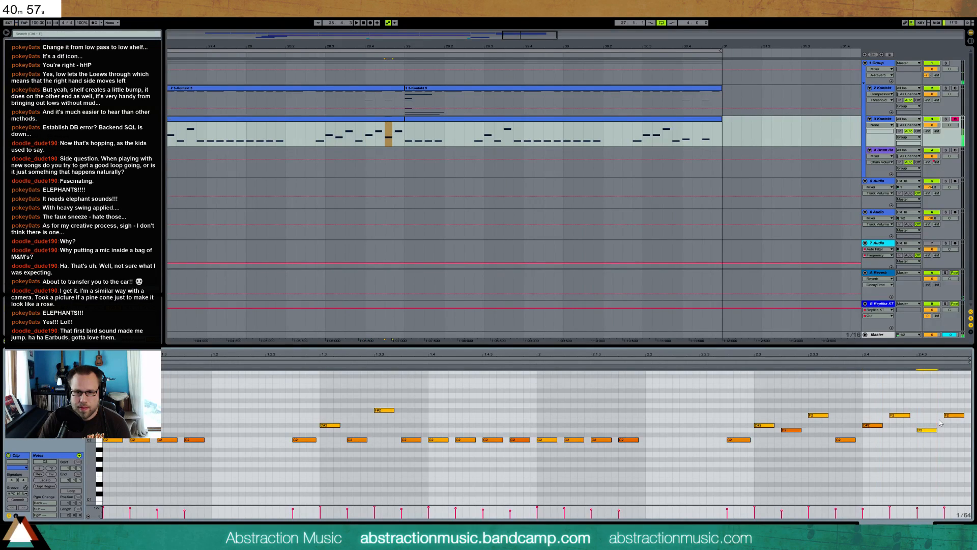
{"action": "key", "text": "space"}
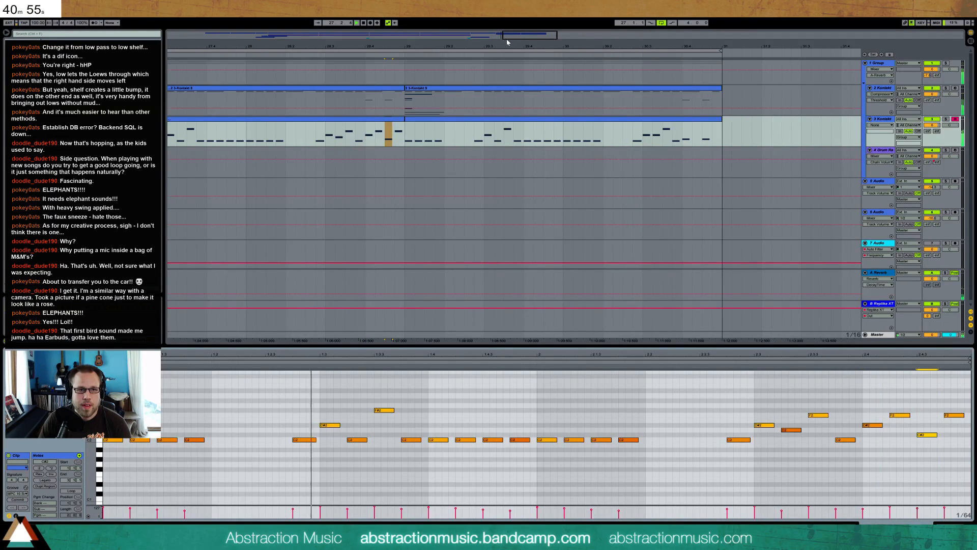
{"action": "left_click_drag", "start_coordinate": [411, 50], "coordinate": [472, 48]}
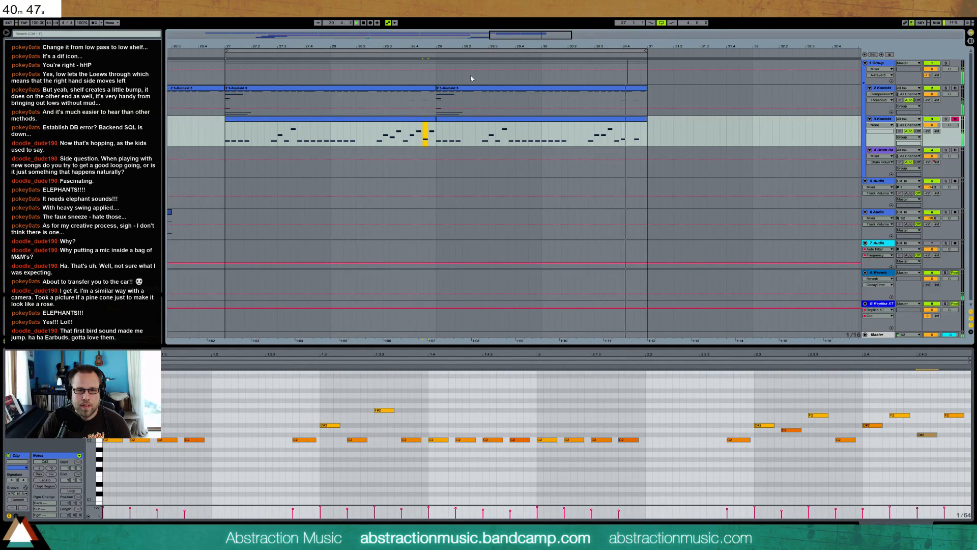
In the second taiko clip at bar 29, add F2 notes at 2.4.2 and 2.4.4
{"action": "left_click", "coordinate": [560, 134]}
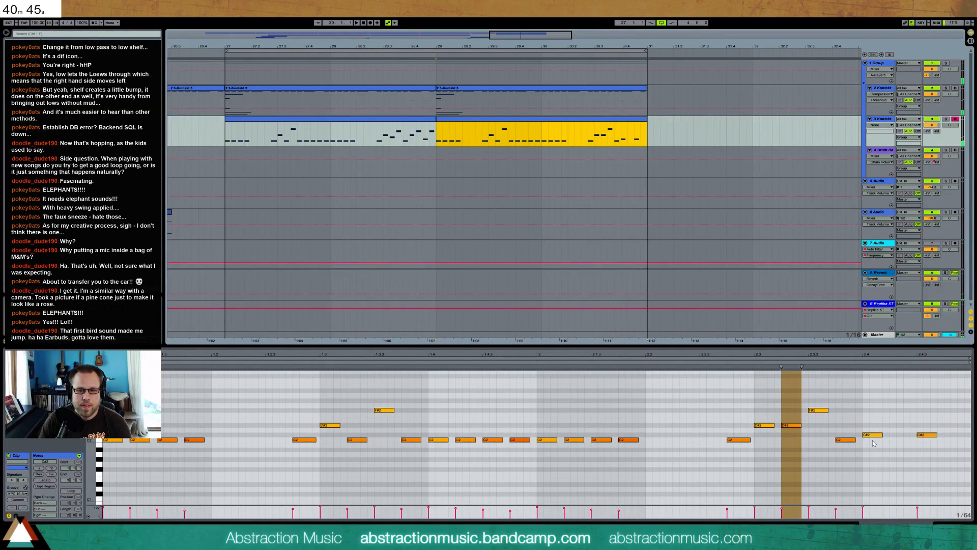
{"action": "double_click", "coordinate": [896, 445]}
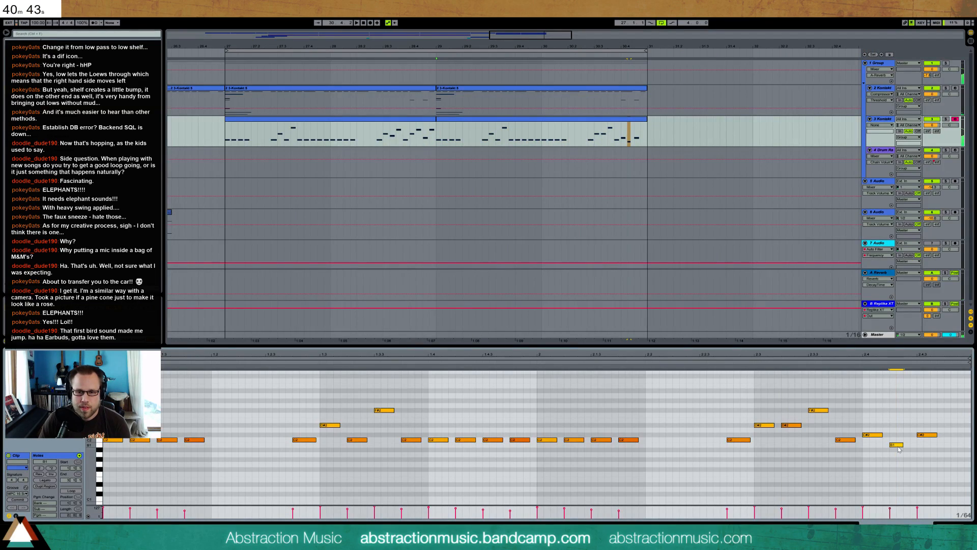
{"action": "key", "text": "Up"}
{"action": "key", "text": "Up"}
{"action": "key", "text": "Up"}
{"action": "key", "text": "Up"}
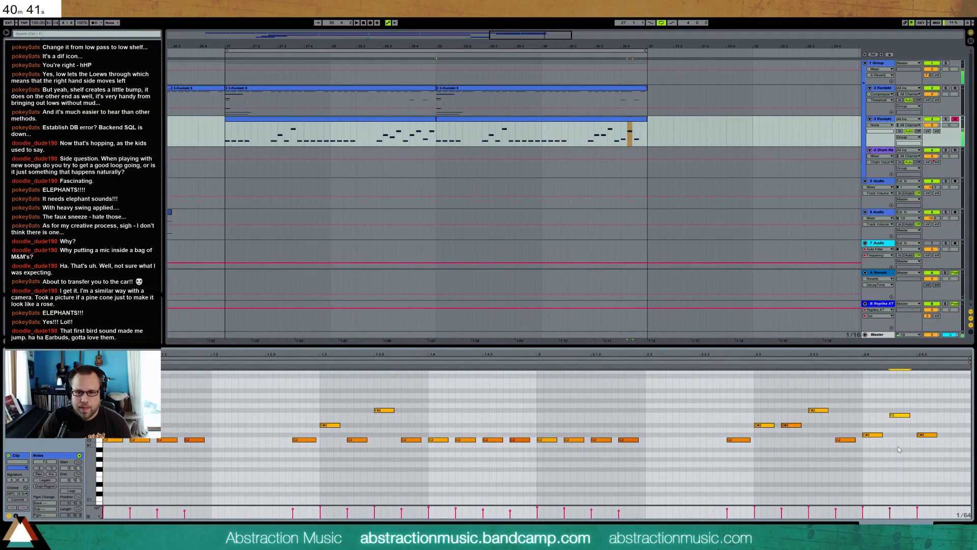
{"action": "double_click", "coordinate": [947, 415]}
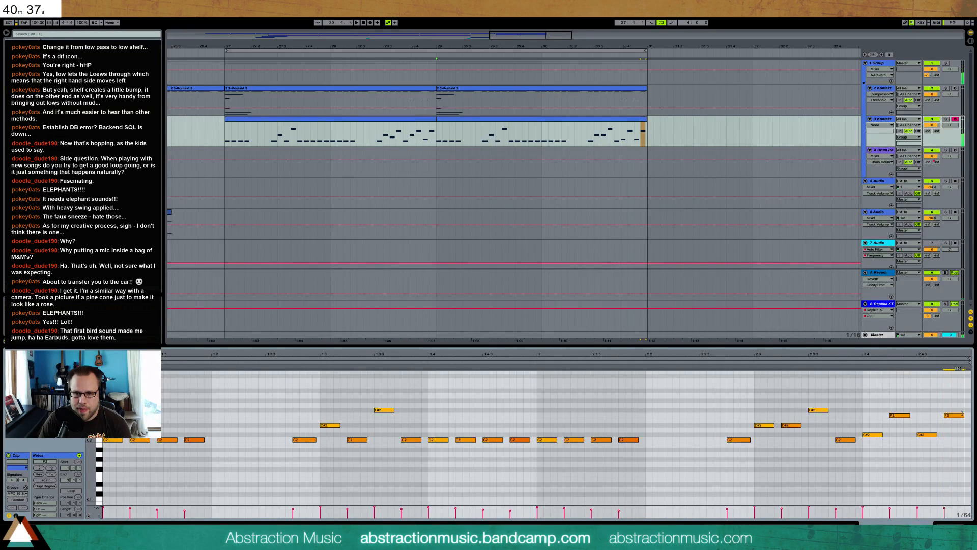
Raise the second taiko clip's F2 notes at 2.4.2 and 2.4.4 to G#2
{"action": "left_click_drag", "start_coordinate": [957, 405], "coordinate": [889, 429]}
{"action": "key", "text": "Up"}
{"action": "key", "text": "Up"}
{"action": "key", "text": "Up"}
{"action": "key", "text": "Up"}
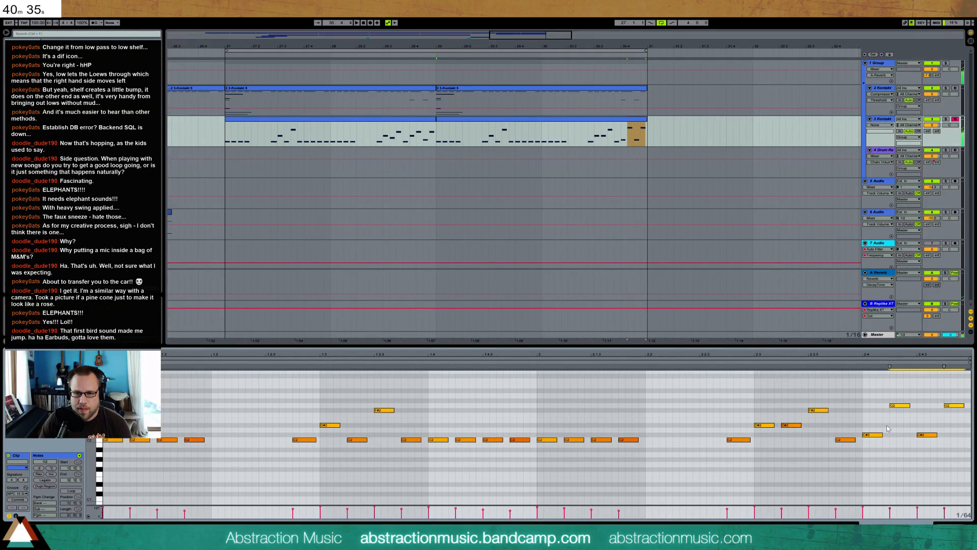
{"action": "key", "text": "Down"}
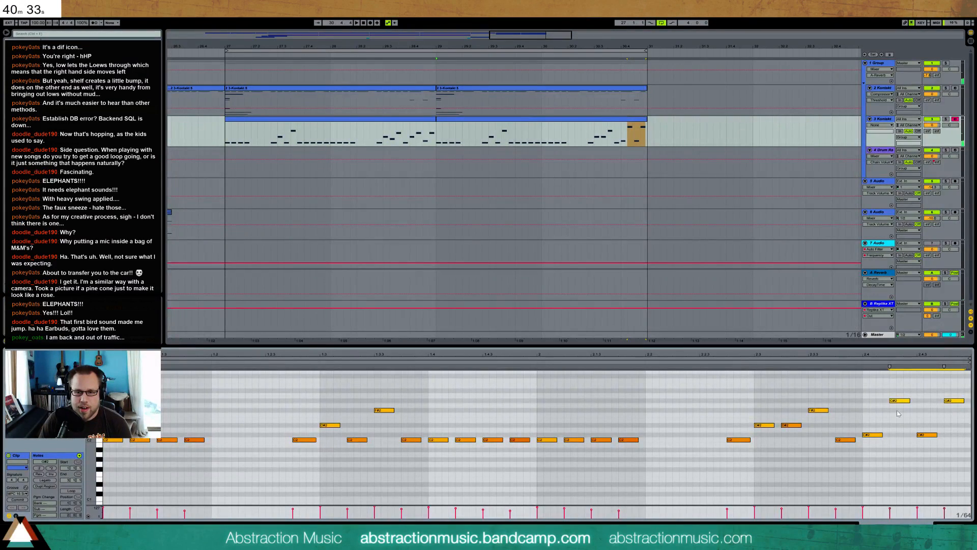
Add an EQ Eight after Kontakt on the taiko track and set its first band to a low shelf that cuts the lows
{"action": "key", "text": "shift+Tab"}
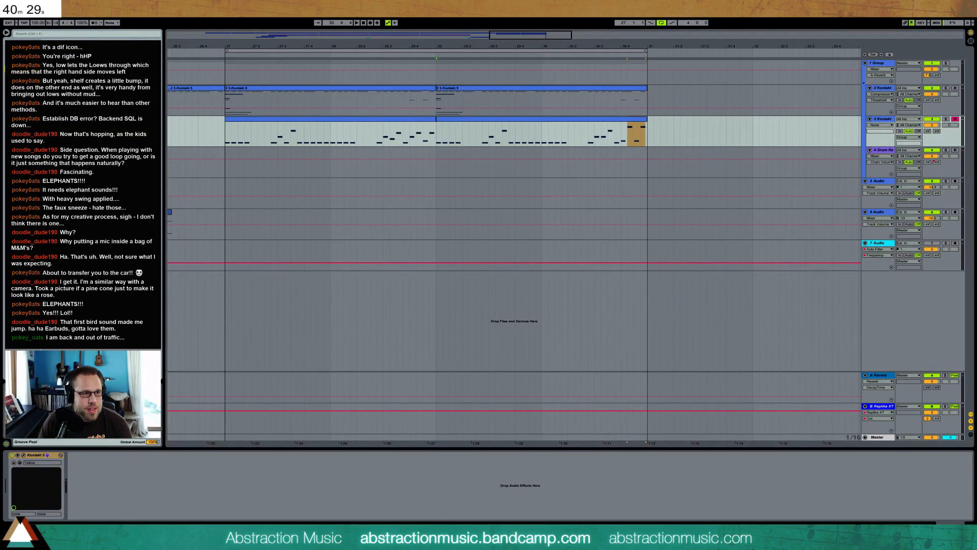
{"action": "left_click_drag", "start_coordinate": [109, 483], "coordinate": [114, 495]}
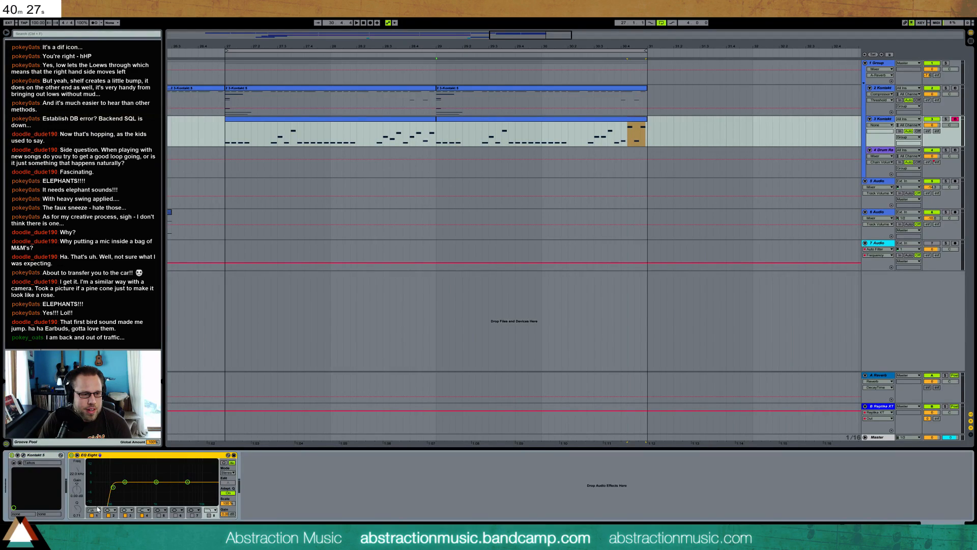
{"action": "left_click", "coordinate": [94, 510]}
{"action": "left_click", "coordinate": [94, 481]}
{"action": "left_click_drag", "start_coordinate": [113, 482], "coordinate": [107, 499]}
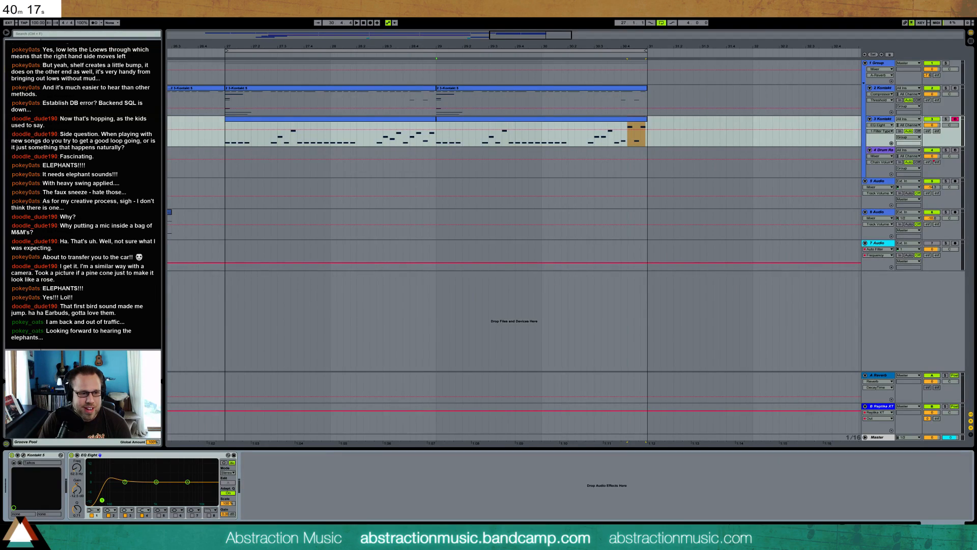
Dip the taiko's low mids with the second EQ Eight band and play the loop with the first band selected
{"action": "left_click_drag", "start_coordinate": [123, 481], "coordinate": [127, 486]}
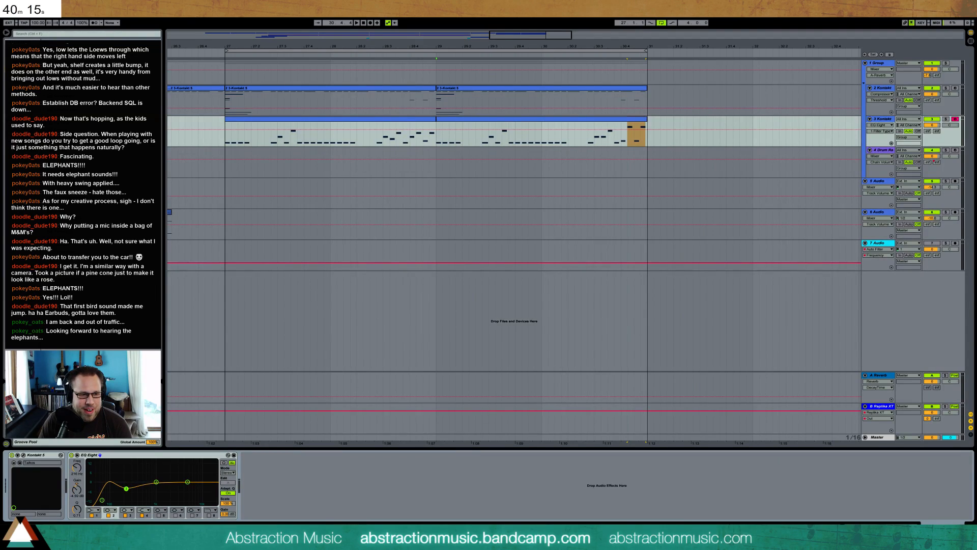
{"action": "key", "text": "space"}
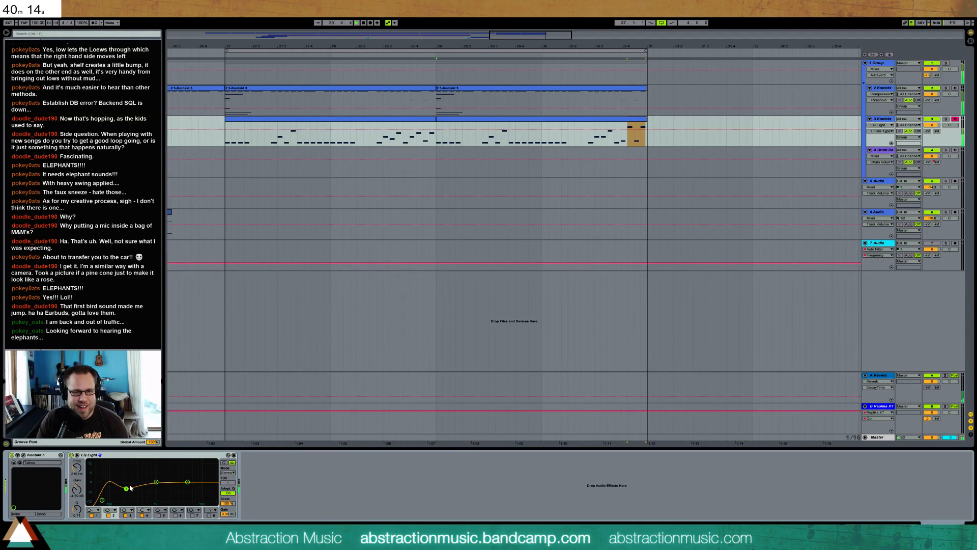
{"action": "left_click", "coordinate": [103, 501]}
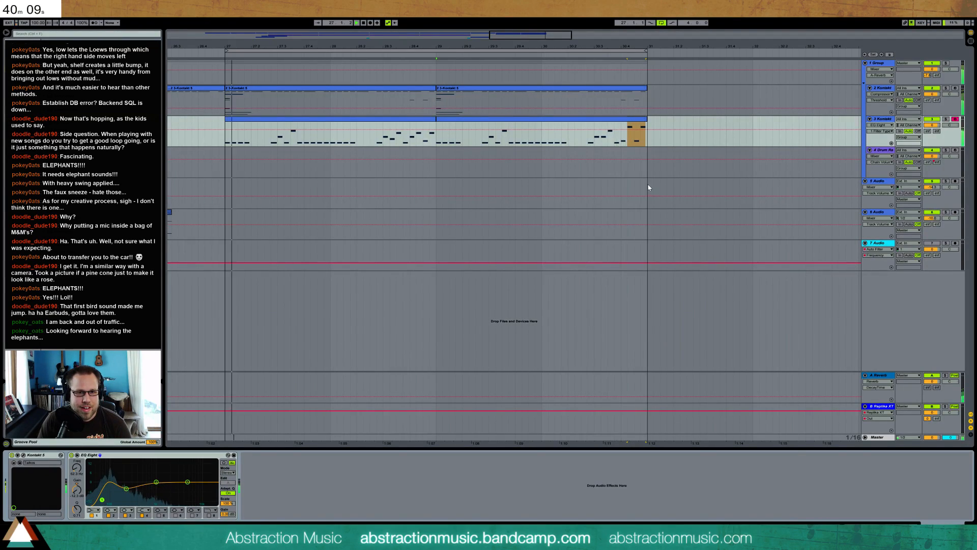
Copy the Overdrive and Glue Compressor from the Drum Rack track onto the taiko track and play from bar 27
{"action": "left_click", "coordinate": [650, 158]}
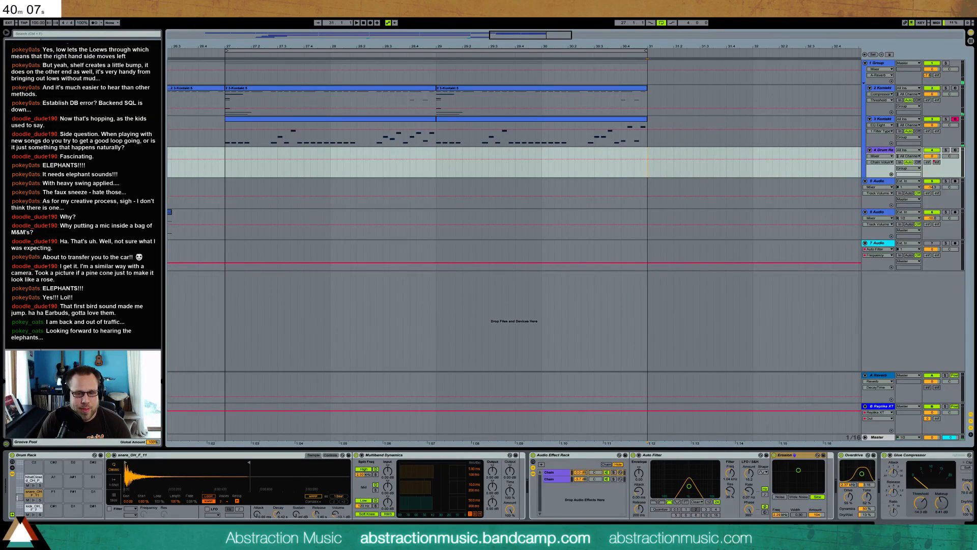
{"action": "left_click", "coordinate": [849, 456]}
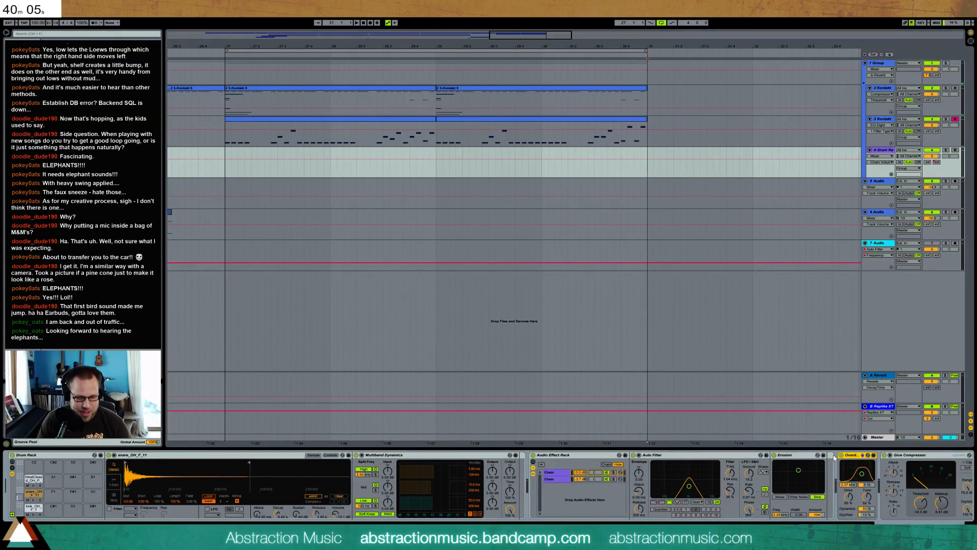
{"action": "left_click", "coordinate": [668, 128]}
{"action": "key", "text": "space"}
{"action": "left_click", "coordinate": [226, 140]}
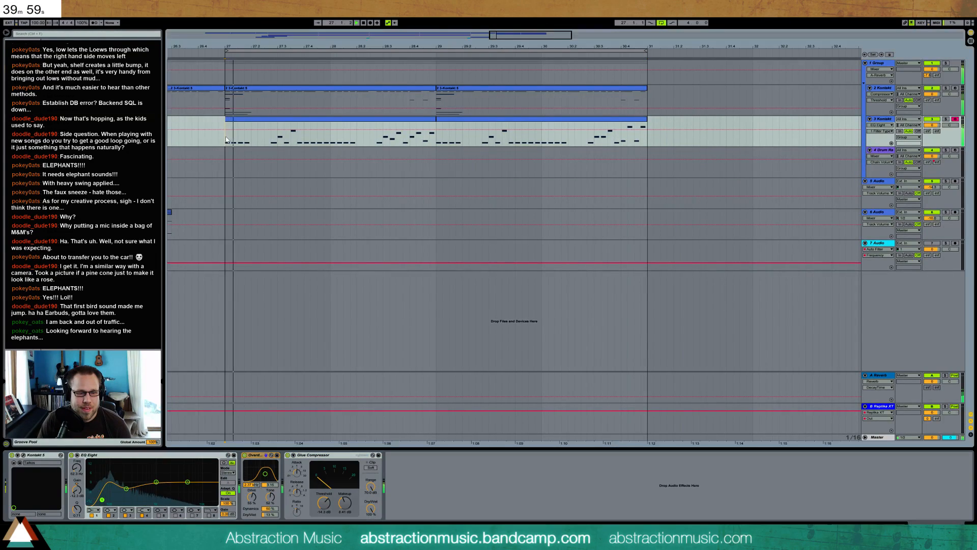
Adjust the taiko's Overdrive frequency, lower the Glue Compressor makeup to about -4 dB, and play the loop
{"action": "left_click_drag", "start_coordinate": [345, 504], "coordinate": [345, 516]}
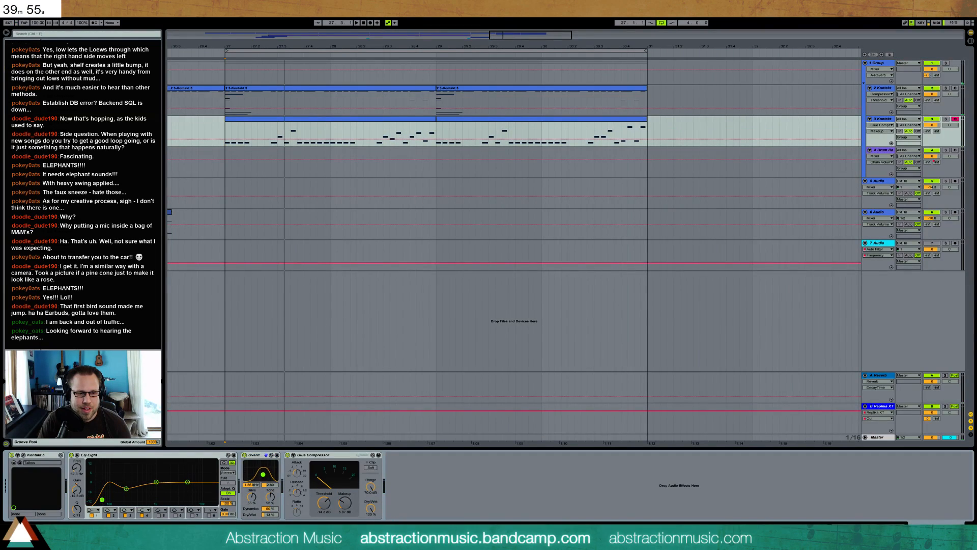
{"action": "key", "text": "space"}
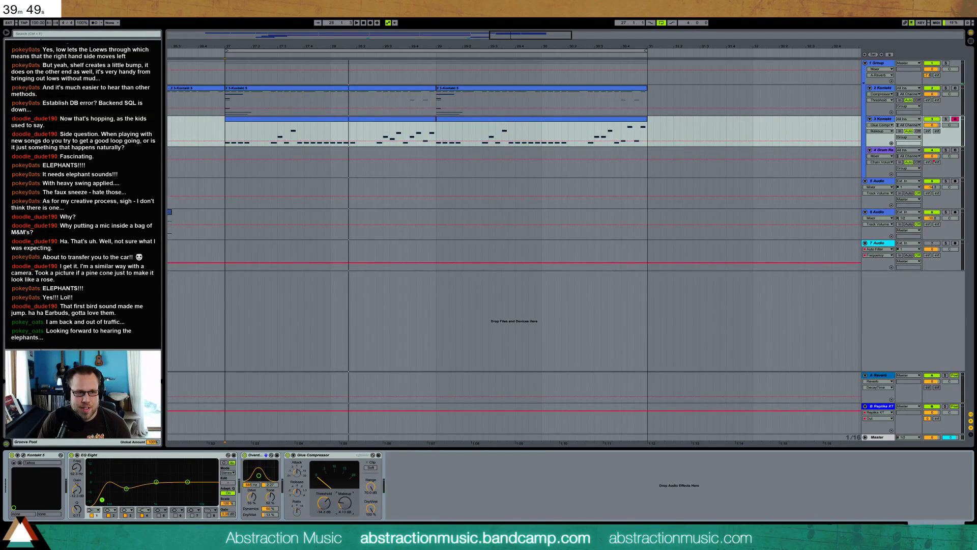
{"action": "key", "text": "space"}
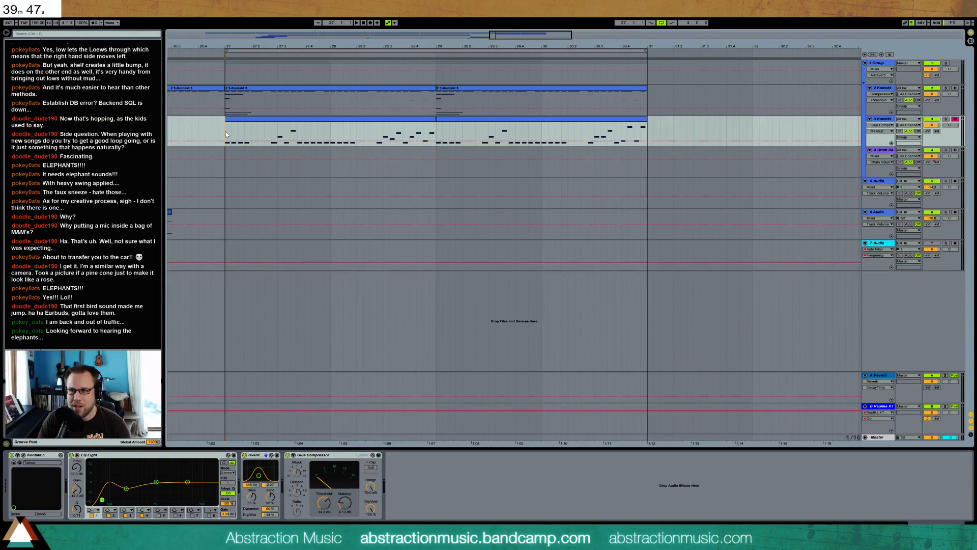
{"action": "key", "text": "space"}
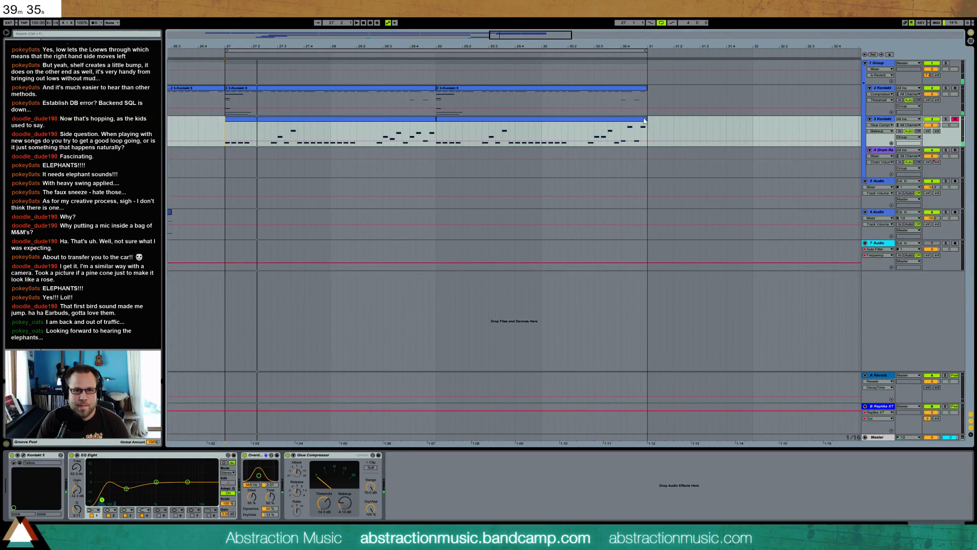
Open the track 2 Kontakt clip at bar 29 and add an eighth note at 1.1 in the pitch row an octave above the short low note
{"action": "left_click", "coordinate": [295, 89]}
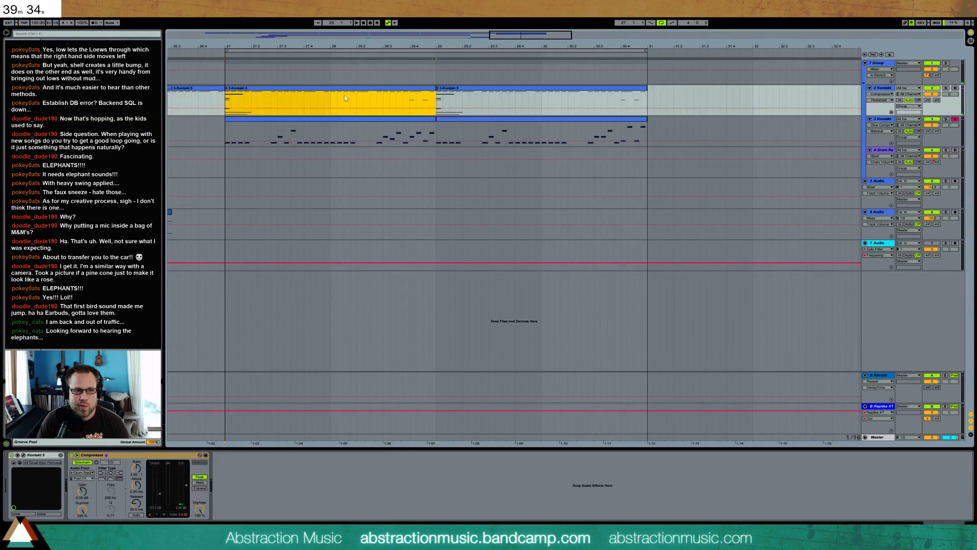
{"action": "left_click", "coordinate": [462, 90]}
{"action": "double_click", "coordinate": [461, 88]}
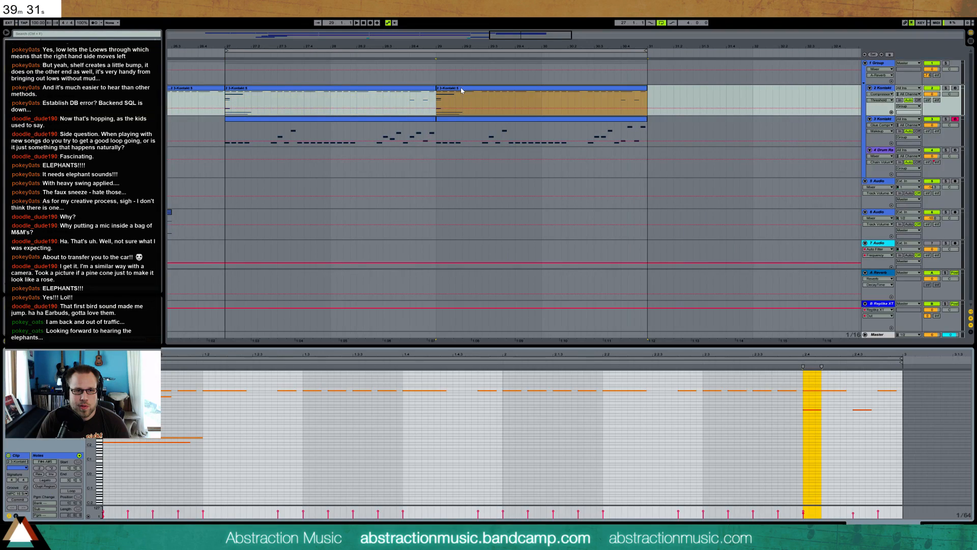
{"action": "left_click_drag", "start_coordinate": [91, 413], "coordinate": [122, 405]}
{"action": "left_click", "coordinate": [99, 416]}
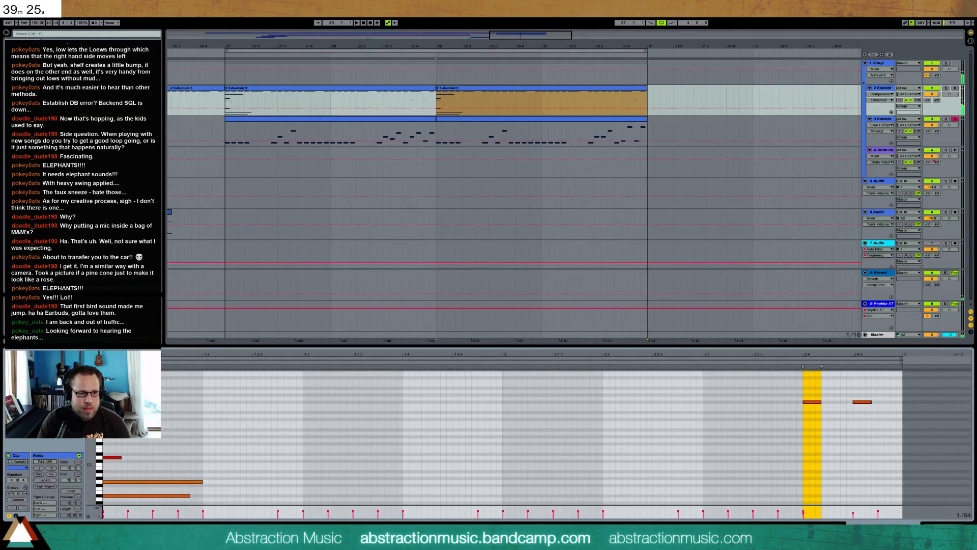
{"action": "double_click", "coordinate": [106, 416]}
{"action": "left_click_drag", "start_coordinate": [108, 415], "coordinate": [140, 416]}
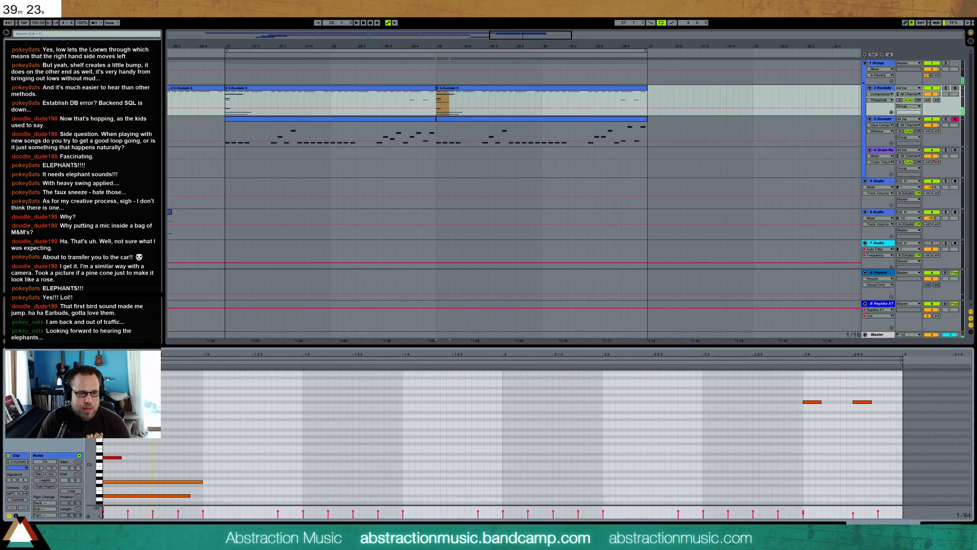
With a 1/8 grid, add an eighth note at 1.2.3 and a quarter note at 1.3 on the same pitch, and play them
{"action": "key", "text": "space"}
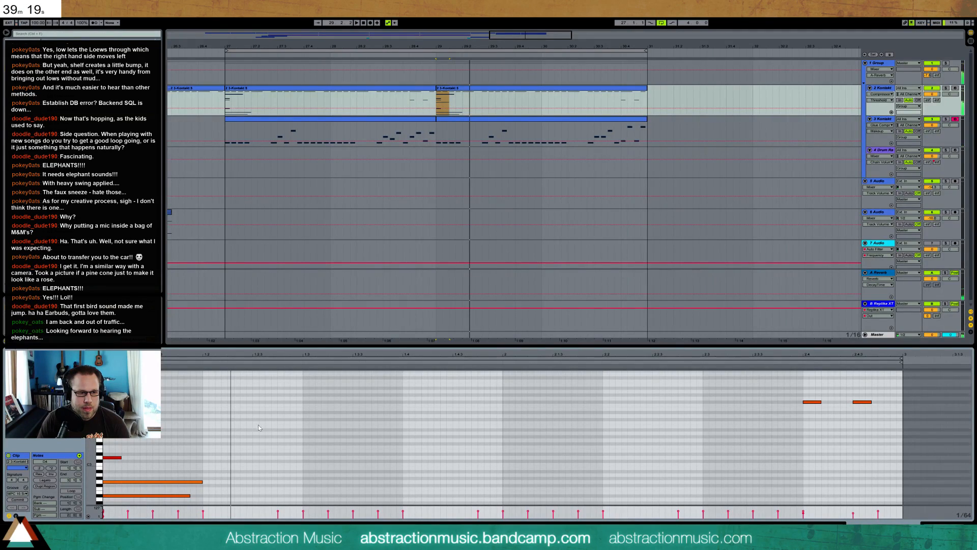
{"action": "key", "text": "ctrl+2"}
{"action": "key", "text": "ctrl+2"}
{"action": "double_click", "coordinate": [259, 416]}
{"action": "double_click", "coordinate": [309, 416]}
{"action": "left_click_drag", "start_coordinate": [352, 416], "coordinate": [402, 414]}
{"action": "left_click_drag", "start_coordinate": [280, 416], "coordinate": [279, 415]}
{"action": "key", "text": "space"}
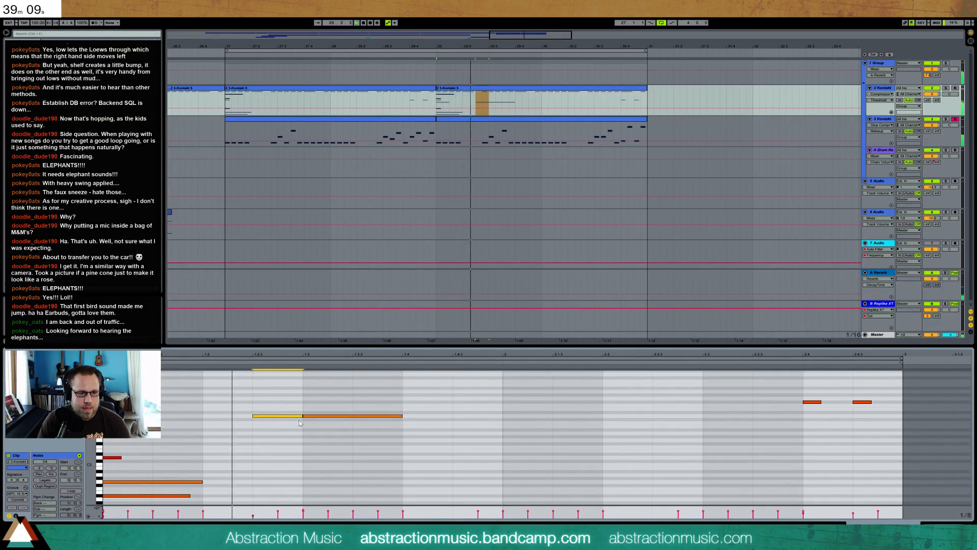
Set the grid to 1/16, trim the start of the 1.2.3 note to 1.2.4, and play the result
{"action": "key", "text": "space"}
{"action": "key", "text": "ctrl+1"}
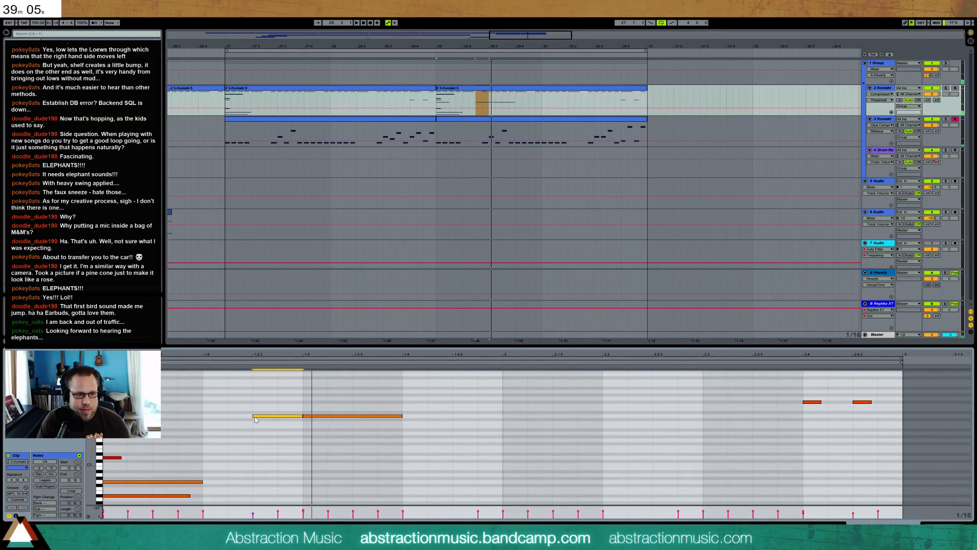
{"action": "left_click_drag", "start_coordinate": [254, 416], "coordinate": [276, 417]}
{"action": "key", "text": "space"}
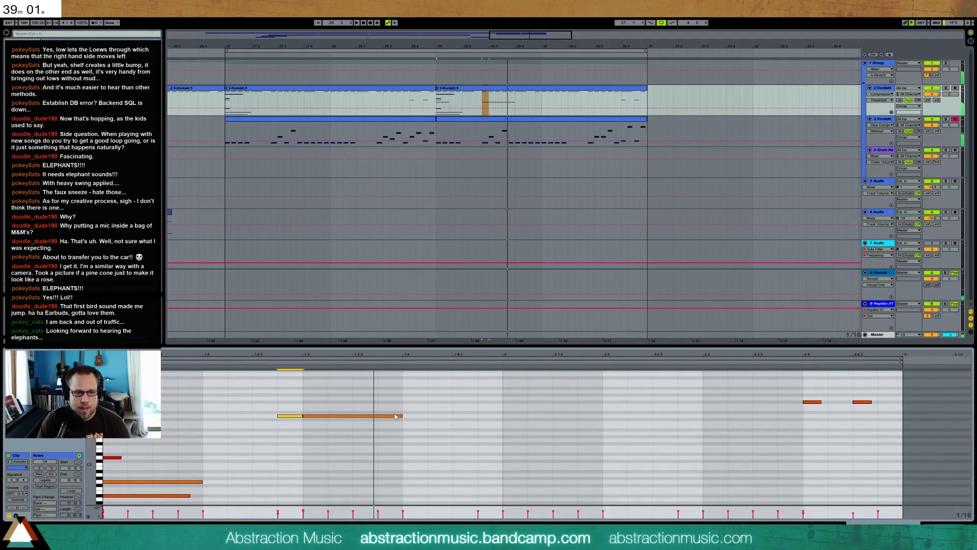
Shorten the note at 1.3 to an eighth, duplicate it to 1.3.3, and duplicate that pair to beat 1.4
{"action": "left_click_drag", "start_coordinate": [403, 416], "coordinate": [356, 417]}
{"action": "key", "text": "ctrl+d"}
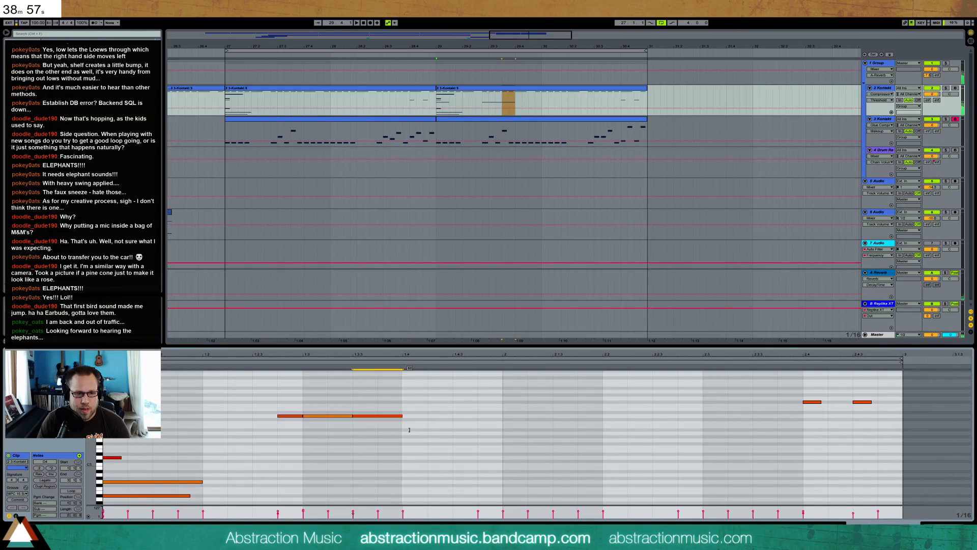
{"action": "left_click_drag", "start_coordinate": [381, 400], "coordinate": [324, 438]}
{"action": "key", "text": "ctrl+d"}
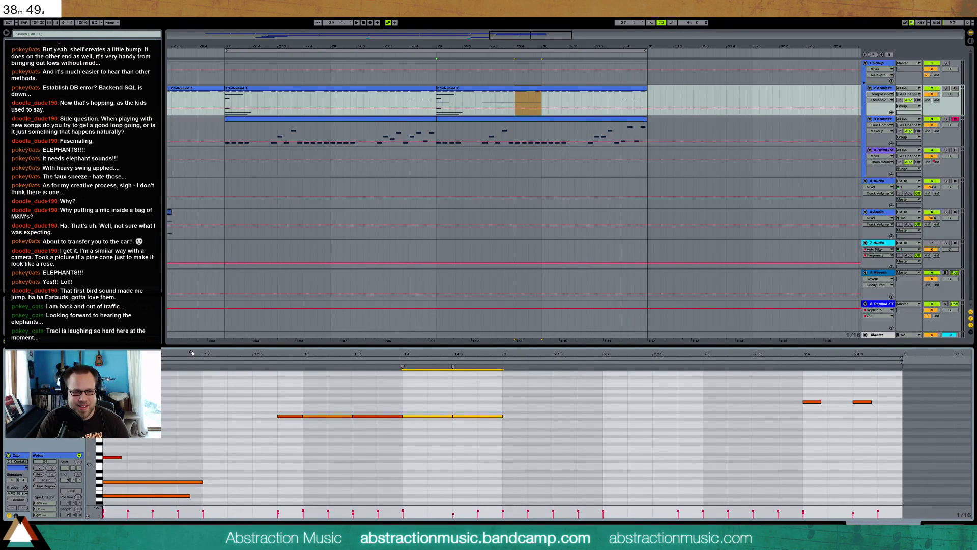
Duplicate the new note pattern from the clip's first bar into its second bar and play it
{"action": "left_click_drag", "start_coordinate": [477, 411], "coordinate": [112, 428]}
{"action": "key", "text": "ctrl+d"}
{"action": "key", "text": "space"}
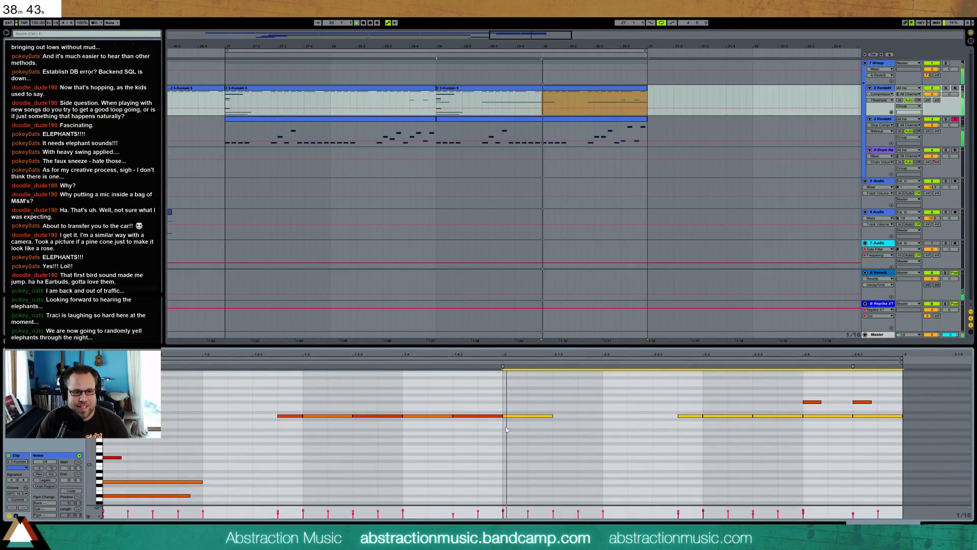
{"action": "key", "text": "space"}
Select the repeated notes across both bars, raise their velocities, and play the loop
{"action": "left_click_drag", "start_coordinate": [135, 409], "coordinate": [894, 448]}
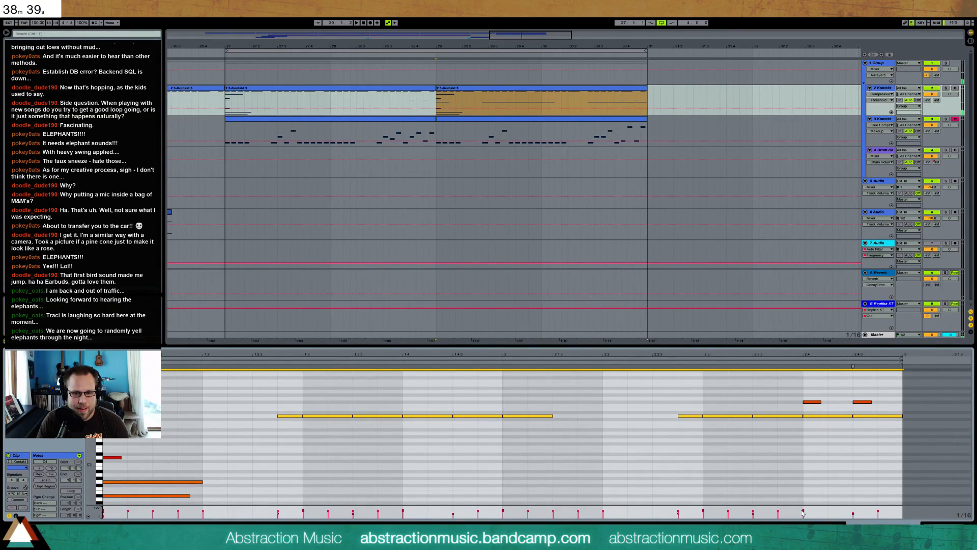
{"action": "left_click_drag", "start_coordinate": [853, 515], "coordinate": [853, 511]}
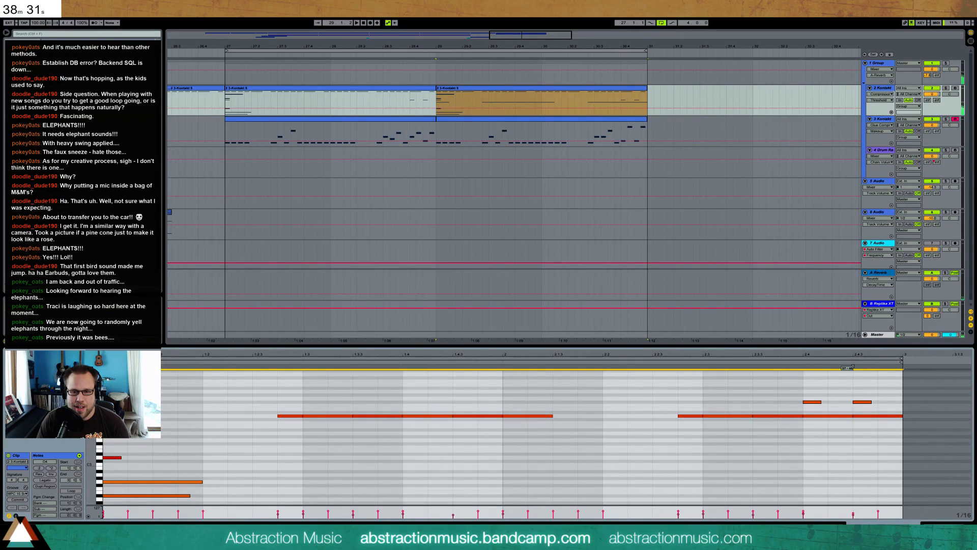
{"action": "left_click_drag", "start_coordinate": [853, 511], "coordinate": [849, 514]}
{"action": "key", "text": "space"}
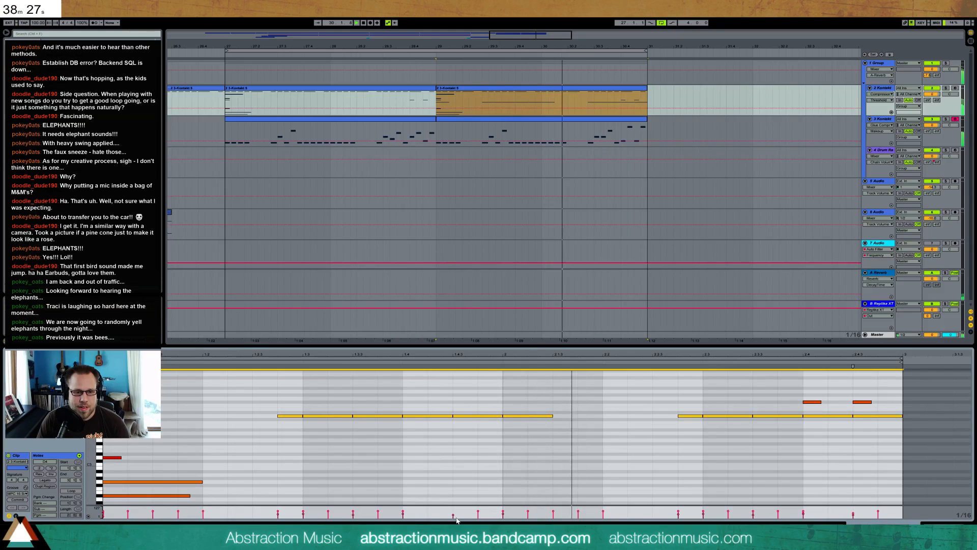
{"action": "left_click_drag", "start_coordinate": [453, 515], "coordinate": [453, 514]}
Add a sixteenth note at 1.3.4 four semitones below the repeated line, duplicate it to 1.4 and 1.4.2, and play the loop
{"action": "left_click", "coordinate": [432, 466]}
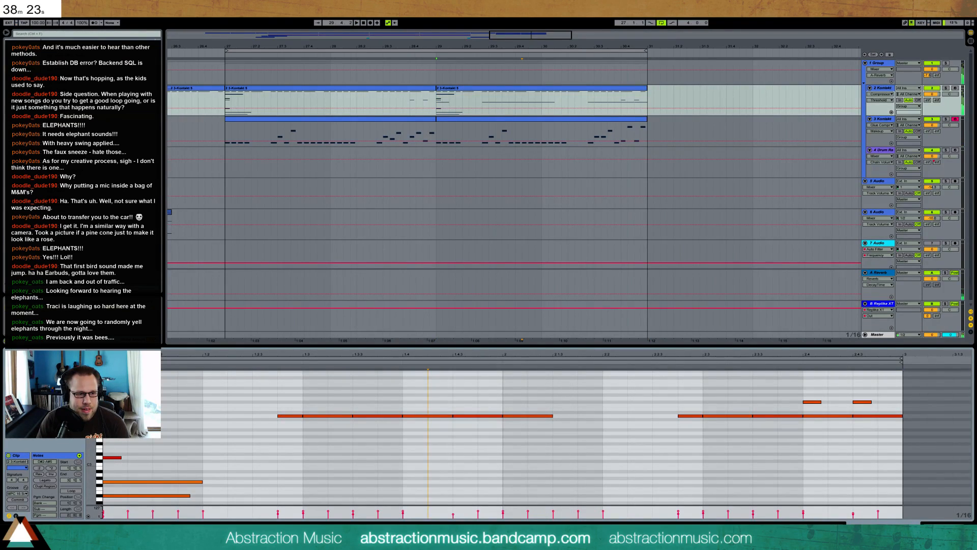
{"action": "double_click", "coordinate": [381, 429]}
{"action": "left_click", "coordinate": [401, 423]}
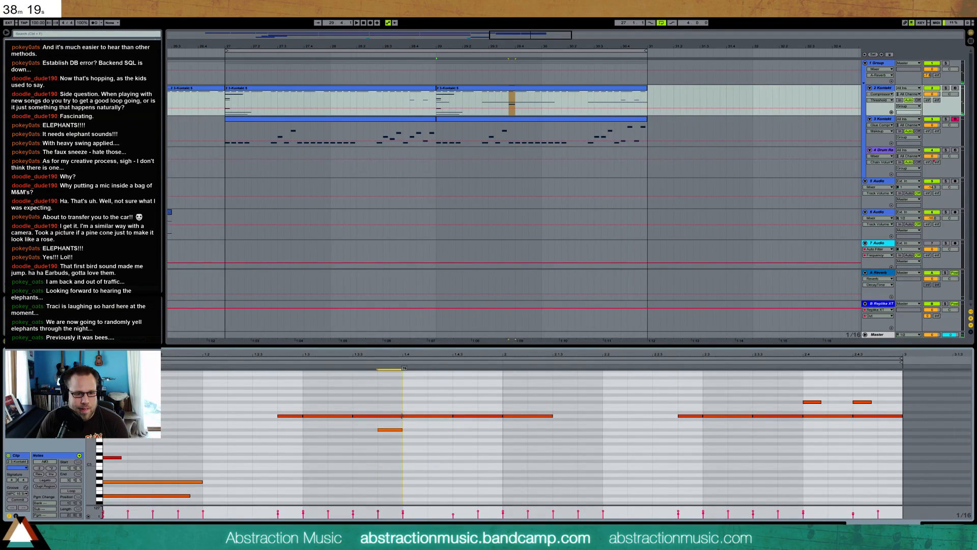
{"action": "key", "text": "ctrl+d"}
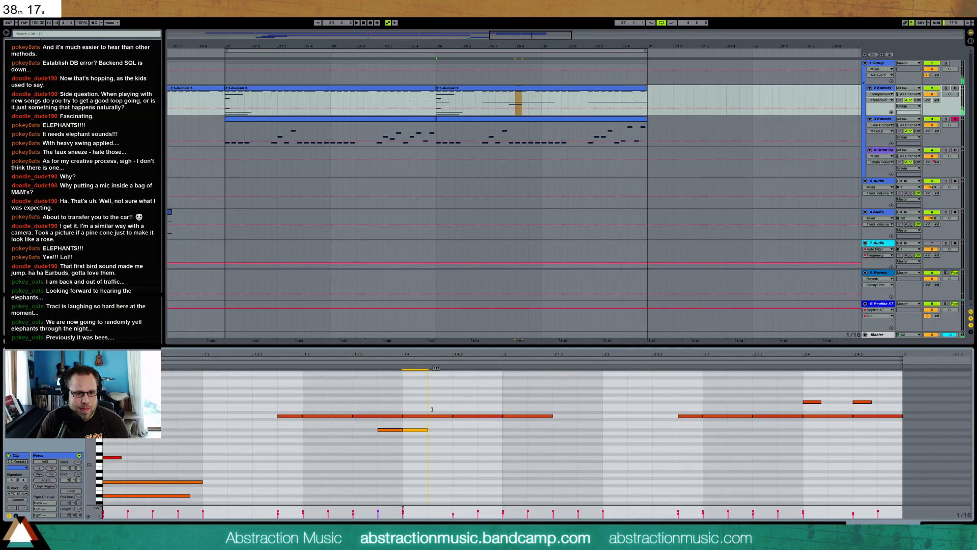
{"action": "key", "text": "ctrl+d"}
{"action": "left_click_drag", "start_coordinate": [453, 445], "coordinate": [449, 453]}
{"action": "key", "text": "space"}
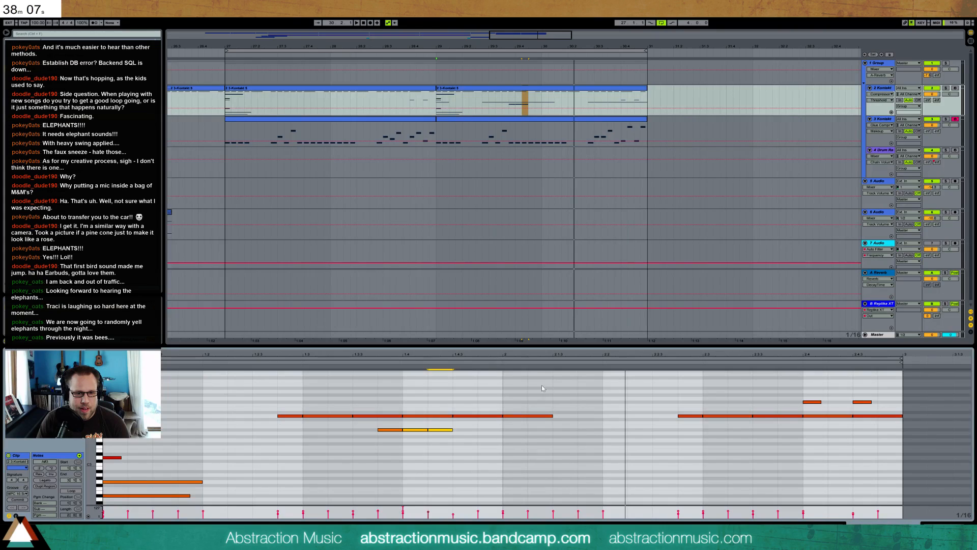
{"action": "key", "text": "space"}
Add a quarter note from 2.2 to 2.3, transpose it up two octaves, and play the loop
{"action": "left_click", "coordinate": [604, 445]}
{"action": "left_click_drag", "start_coordinate": [604, 444], "coordinate": [700, 444]}
{"action": "key", "text": "shift+Up"}
{"action": "key", "text": "shift+Up"}
{"action": "key", "text": "space"}
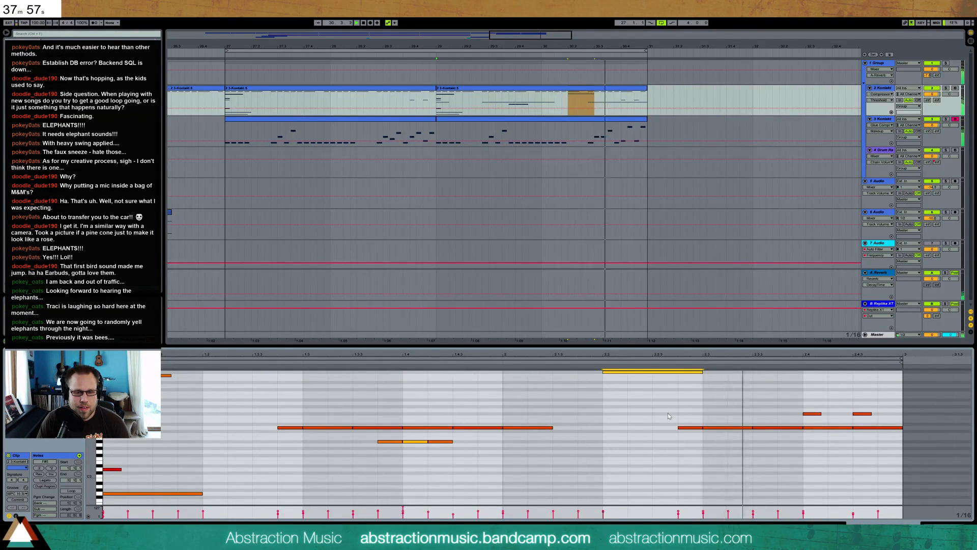
{"action": "key", "text": "space"}
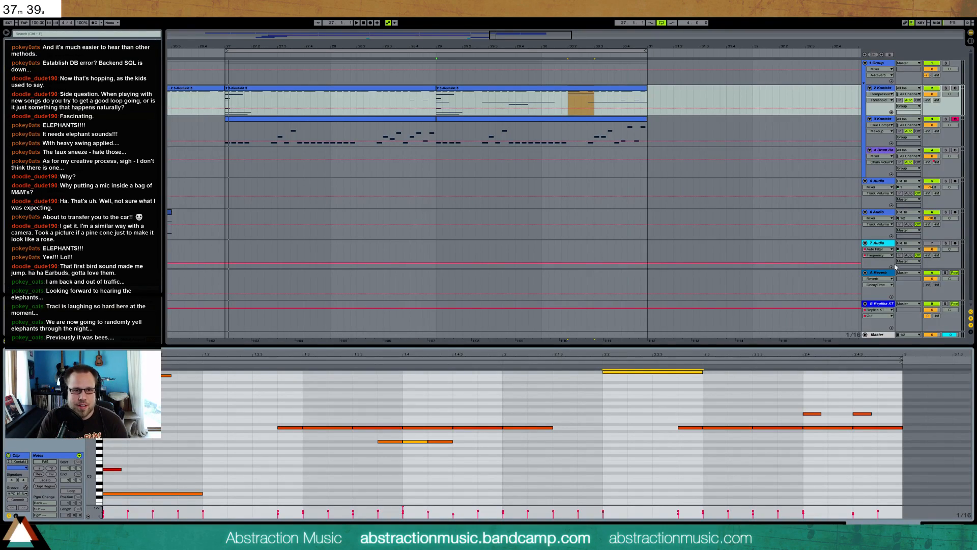
Add eighth notes at 1.2 and 1.2.3 on the same pitch in the first Kontakt track's second clip, then play the loop
{"action": "left_click", "coordinate": [492, 95]}
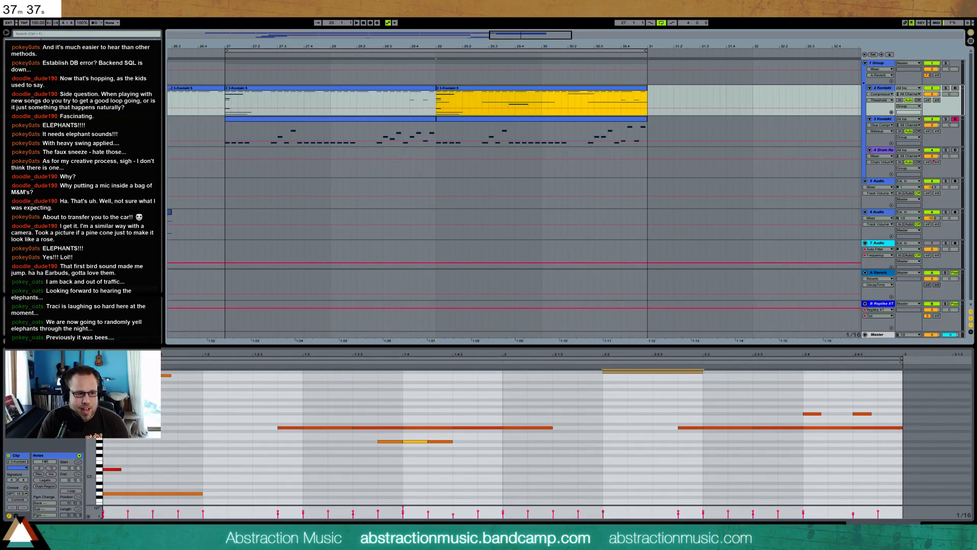
{"action": "left_click", "coordinate": [167, 355]}
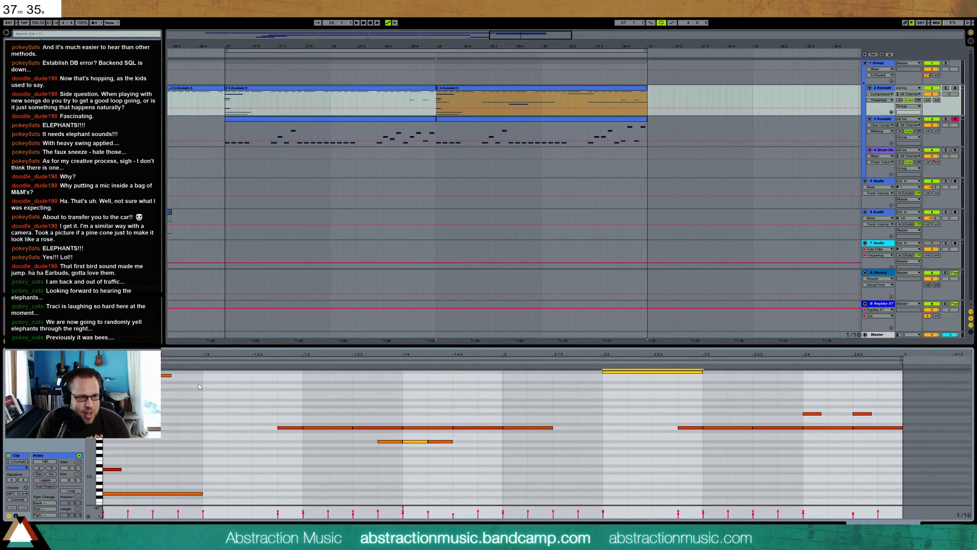
{"action": "scroll", "coordinate": [199, 387], "scroll_direction": "up", "scroll_amount": 3}
{"action": "double_click", "coordinate": [206, 417]}
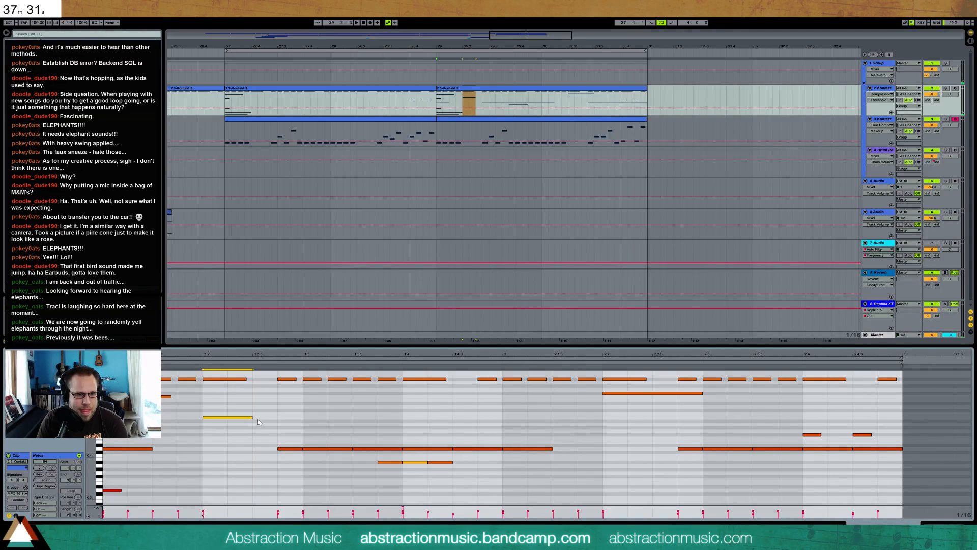
{"action": "double_click", "coordinate": [259, 418]}
{"action": "key", "text": "space"}
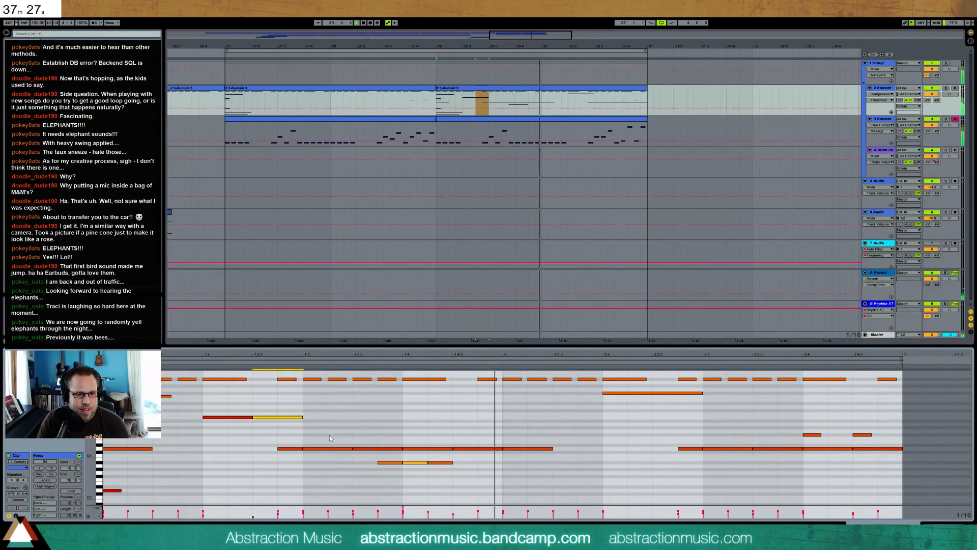
Copy the three low notes starting at 1.3.4 to 2.4.2 and play the loop
{"action": "left_click_drag", "start_coordinate": [395, 457], "coordinate": [452, 469]}
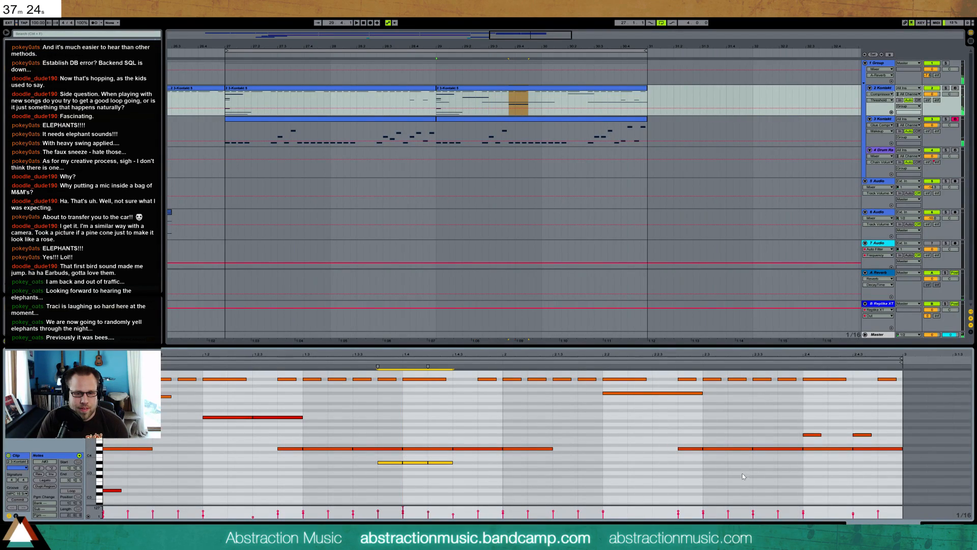
{"action": "left_click", "coordinate": [827, 462]}
{"action": "key", "text": "ctrl+v"}
{"action": "key", "text": "space"}
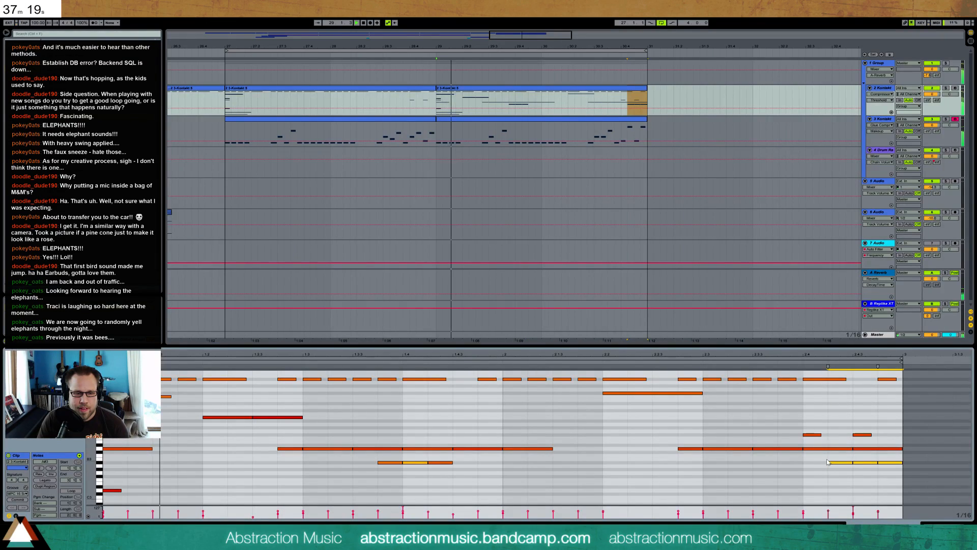
Move the two eighth notes at 1.2 and 1.2.3 down three semitones and listen to the loop
{"action": "left_click_drag", "start_coordinate": [255, 417], "coordinate": [232, 426]}
{"action": "key", "text": "space"}
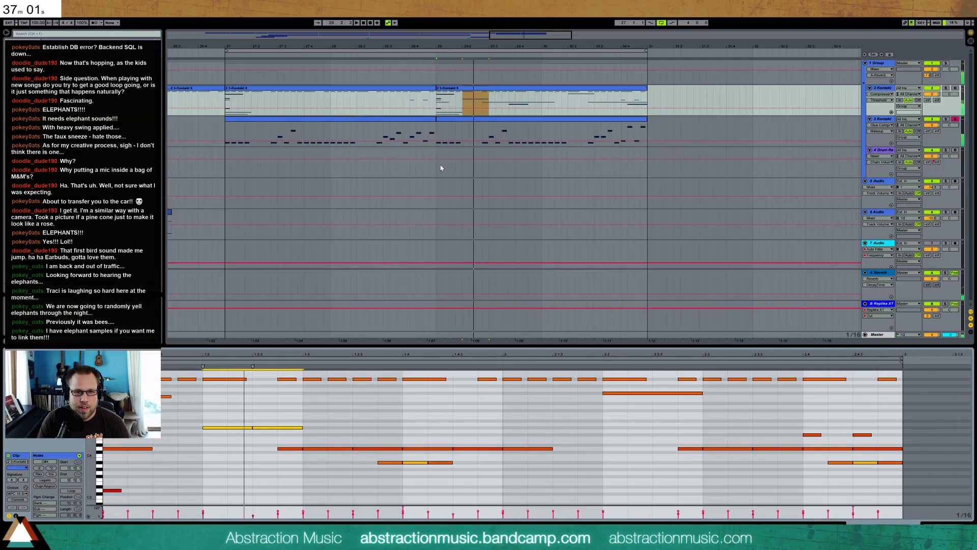
{"action": "key", "text": "space"}
Copy the last two upper notes of the second Kontakt track's first clip to its second clip, starting a sixteenth after the beginning
{"action": "left_click", "coordinate": [450, 119]}
{"action": "left_click", "coordinate": [430, 119]}
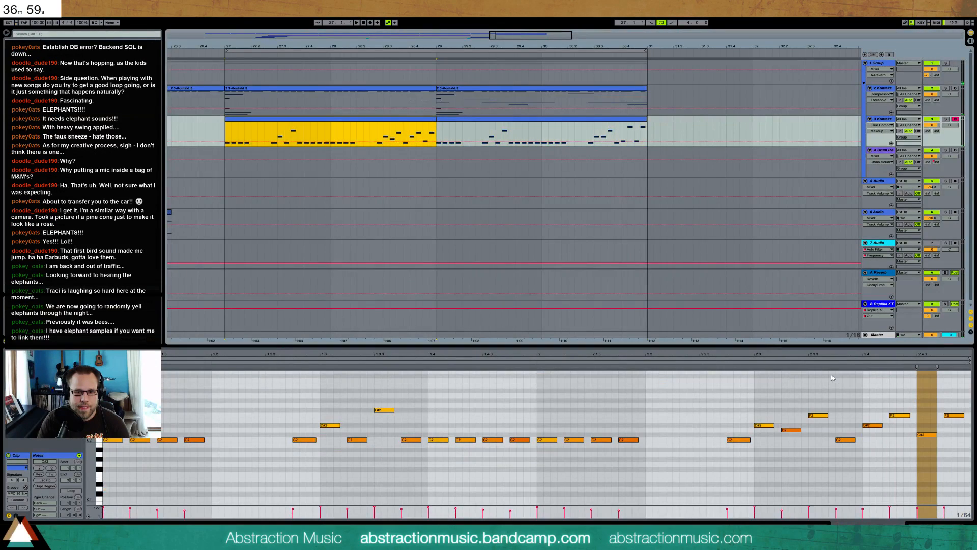
{"action": "left_click_drag", "start_coordinate": [896, 402], "coordinate": [952, 427]}
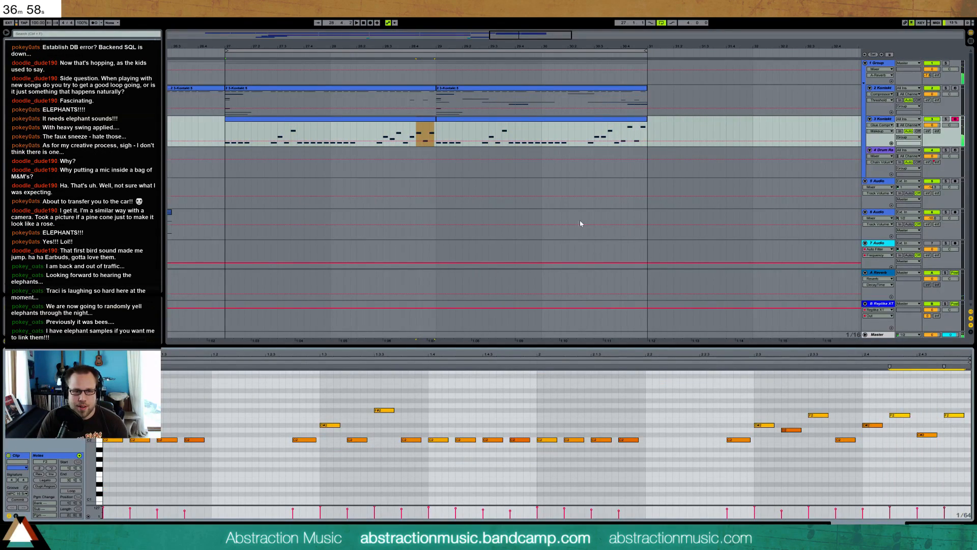
{"action": "left_click", "coordinate": [459, 120]}
{"action": "left_click", "coordinate": [103, 400]}
{"action": "key", "text": "ctrl+v"}
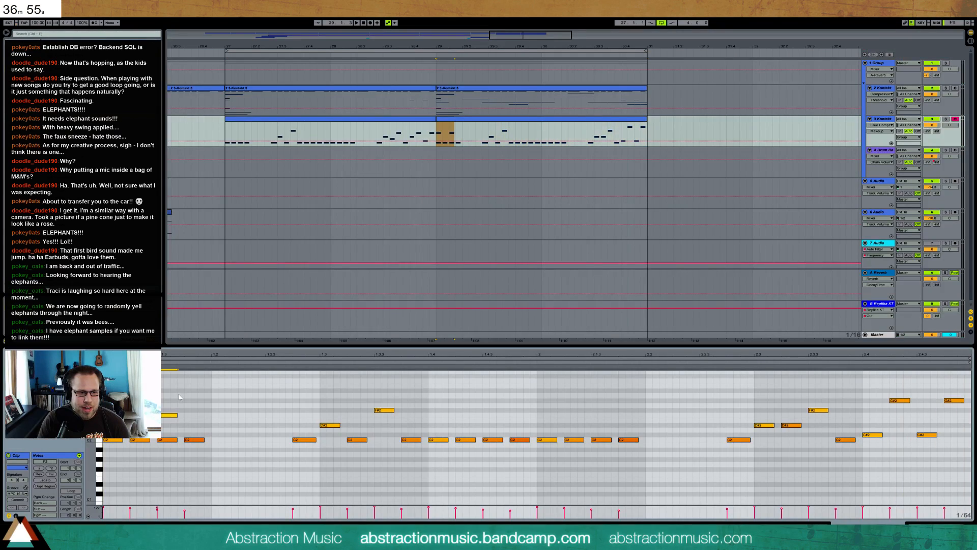
{"action": "key", "text": "Right"}
{"action": "key", "text": "Right"}
{"action": "key", "text": "Right"}
{"action": "key", "text": "Right"}
Copy the two-note figure from the second clip's start to 1.3 and 1.4, then play the loop
{"action": "left_click", "coordinate": [190, 405]}
{"action": "left_click", "coordinate": [199, 415]}
{"action": "left_click_drag", "start_coordinate": [213, 408], "coordinate": [105, 419]}
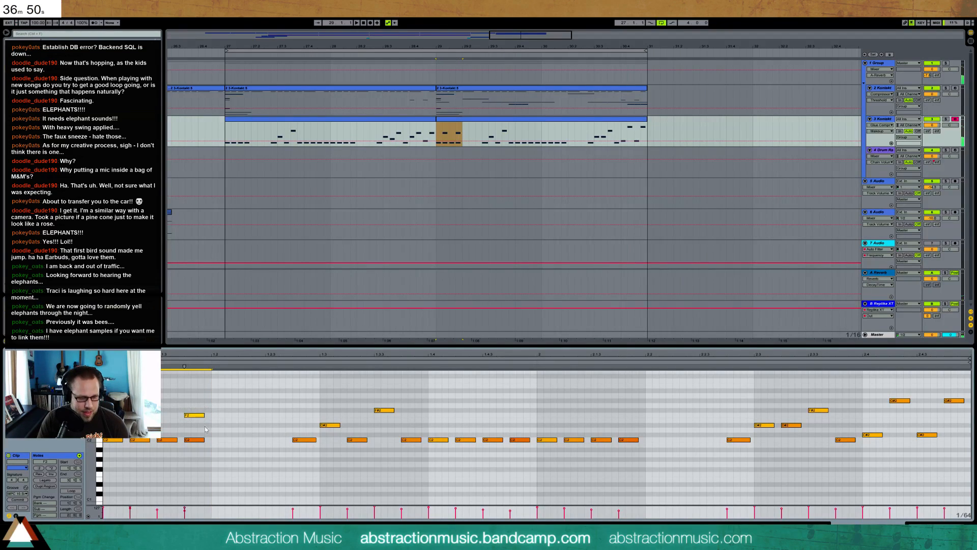
{"action": "key", "text": "ctrl+c"}
{"action": "left_click", "coordinate": [319, 410]}
{"action": "key", "text": "ctrl+v"}
{"action": "left_click", "coordinate": [429, 409]}
{"action": "key", "text": "ctrl+v"}
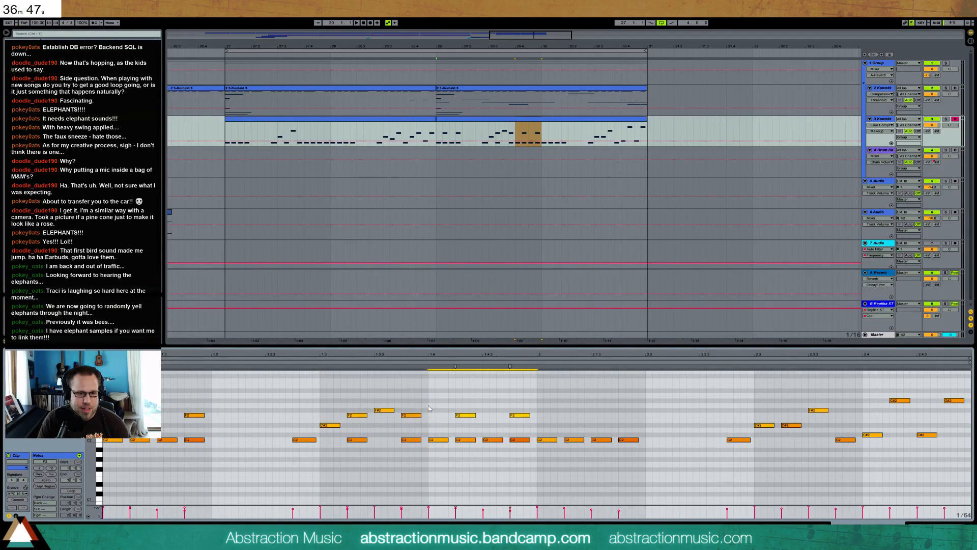
{"action": "key", "text": "space"}
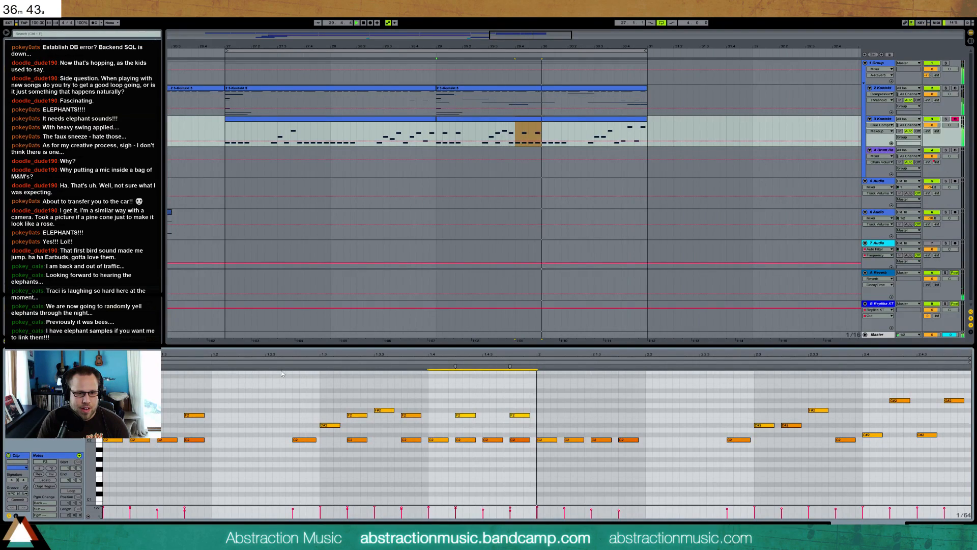
Select all notes of the copied figure on their pitch, lower their velocities, and transpose them upward
{"action": "left_click", "coordinate": [99, 415]}
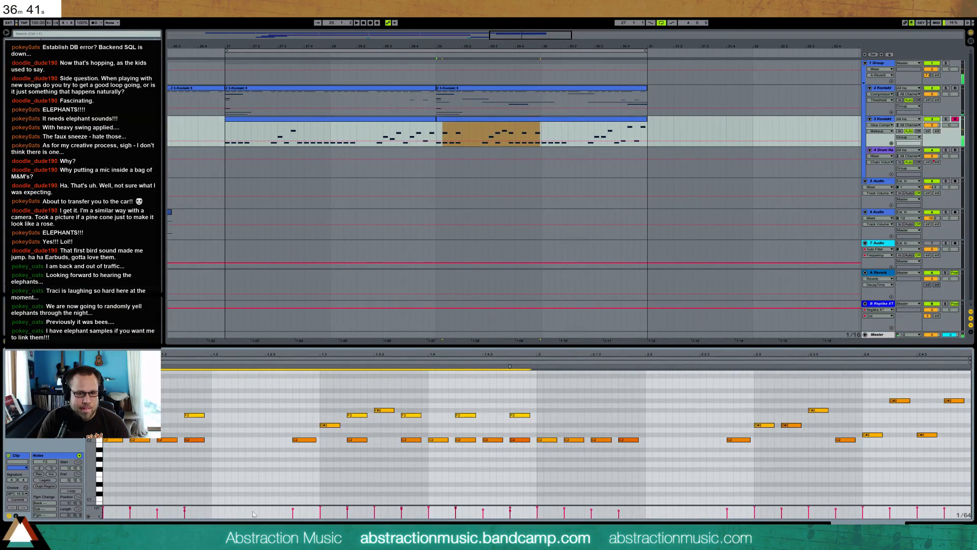
{"action": "left_click_drag", "start_coordinate": [350, 510], "coordinate": [348, 514]}
{"action": "key", "text": "Up"}
{"action": "key", "text": "Up"}
{"action": "key", "text": "Up"}
{"action": "key", "text": "Up"}
{"action": "key", "text": "Up"}
{"action": "key", "text": "Up"}
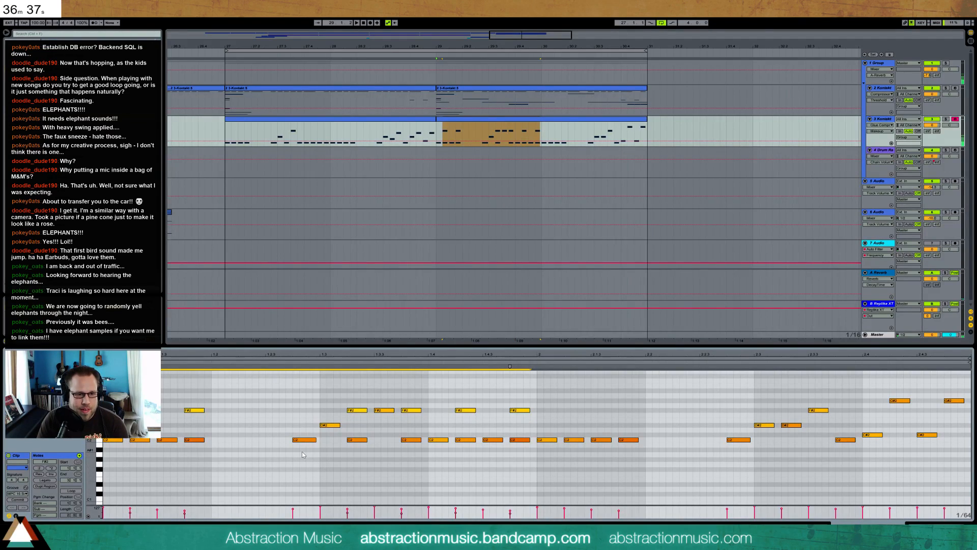
{"action": "key", "text": "Up"}
{"action": "key", "text": "Up"}
{"action": "key", "text": "Up"}
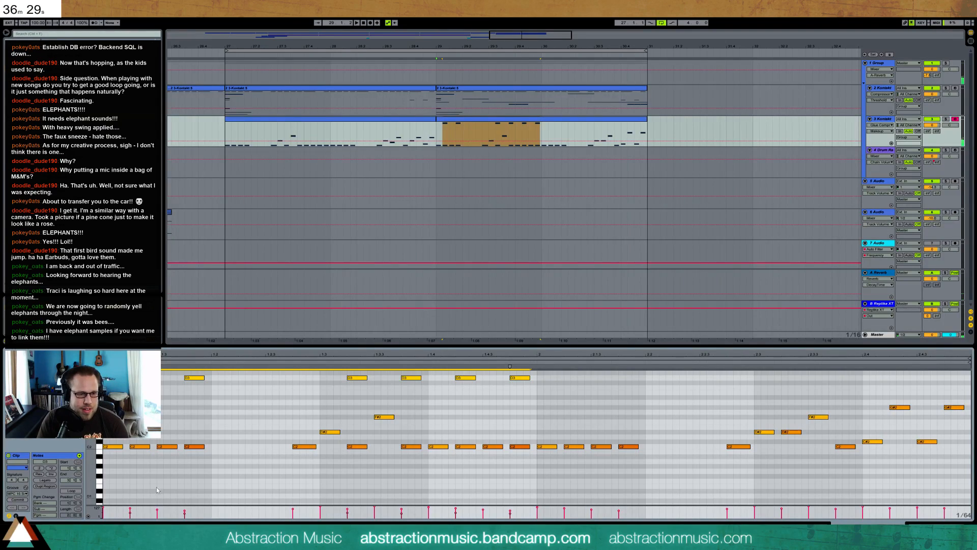
Cut the transposed figure and paste it at the start of the first Kontakt track's second clip
{"action": "key", "text": "Delete"}
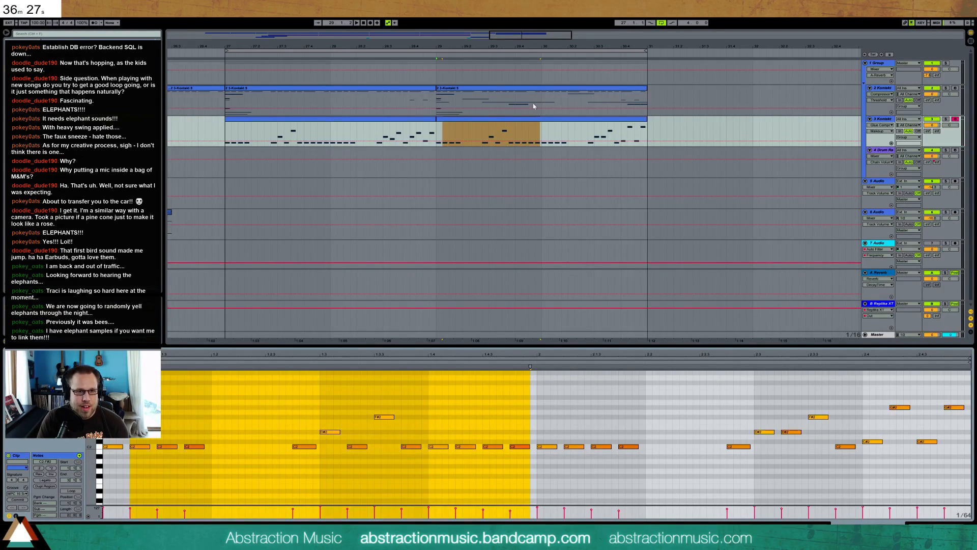
{"action": "left_click", "coordinate": [528, 92]}
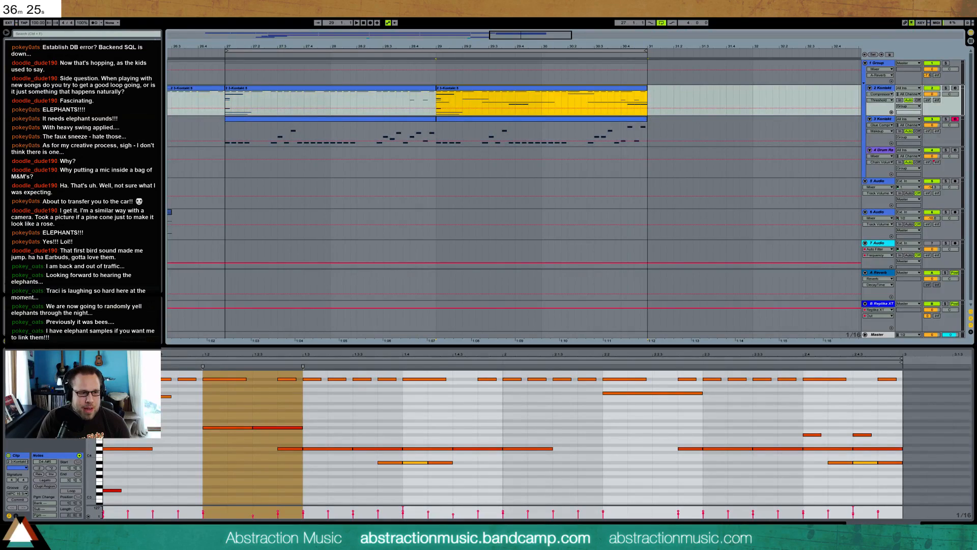
{"action": "left_click", "coordinate": [99, 413]}
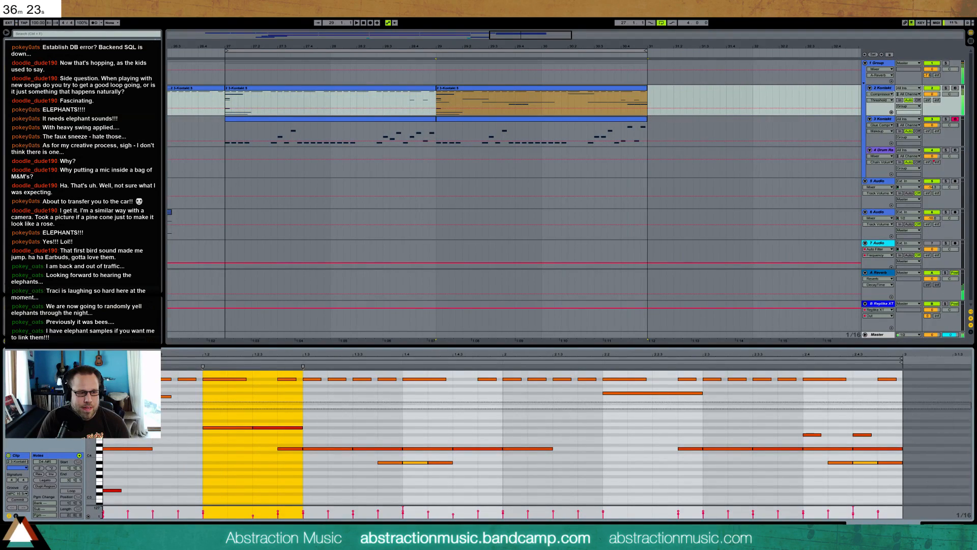
{"action": "left_click", "coordinate": [99, 397]}
{"action": "left_click", "coordinate": [99, 393], "text": "shift"}
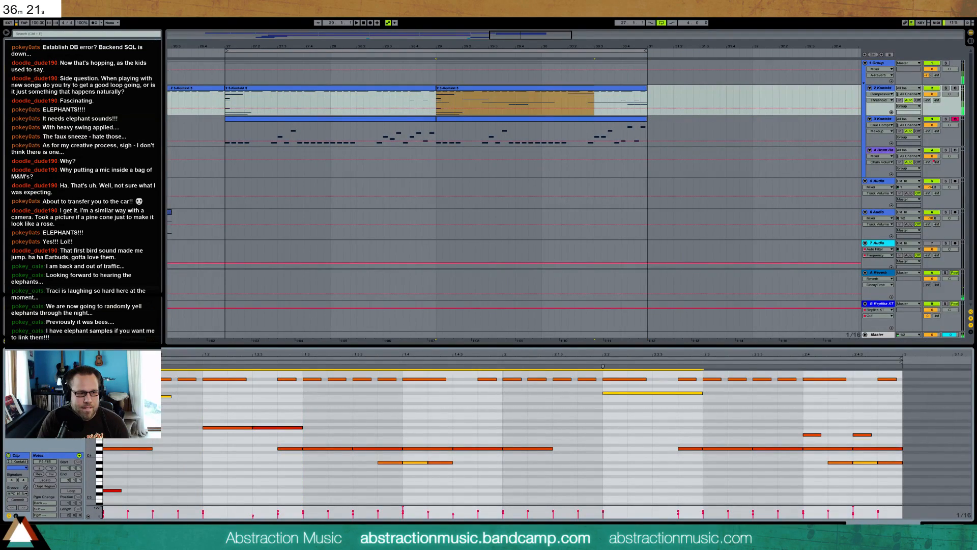
{"action": "left_click", "coordinate": [100, 390]}
{"action": "key", "text": "ctrl+z"}
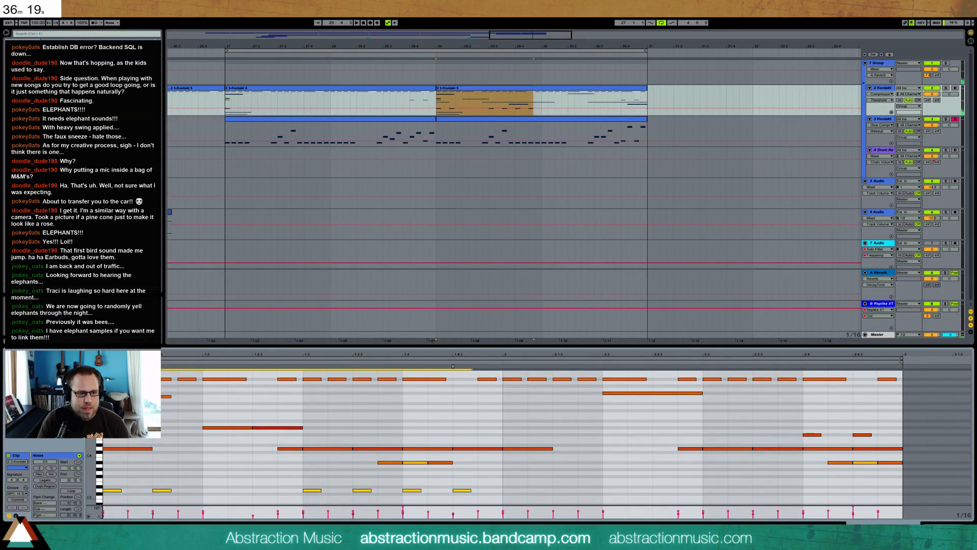
Shift the pasted notes a sixteenth later, transpose them up two octaves and five semitones, and play the loop
{"action": "key", "text": "Right"}
{"action": "key", "text": "shift+Up"}
{"action": "key", "text": "shift+Up"}
{"action": "key", "text": "Up"}
{"action": "key", "text": "Up"}
{"action": "key", "text": "Up"}
{"action": "key", "text": "Up"}
{"action": "key", "text": "Up"}
{"action": "key", "text": "space"}
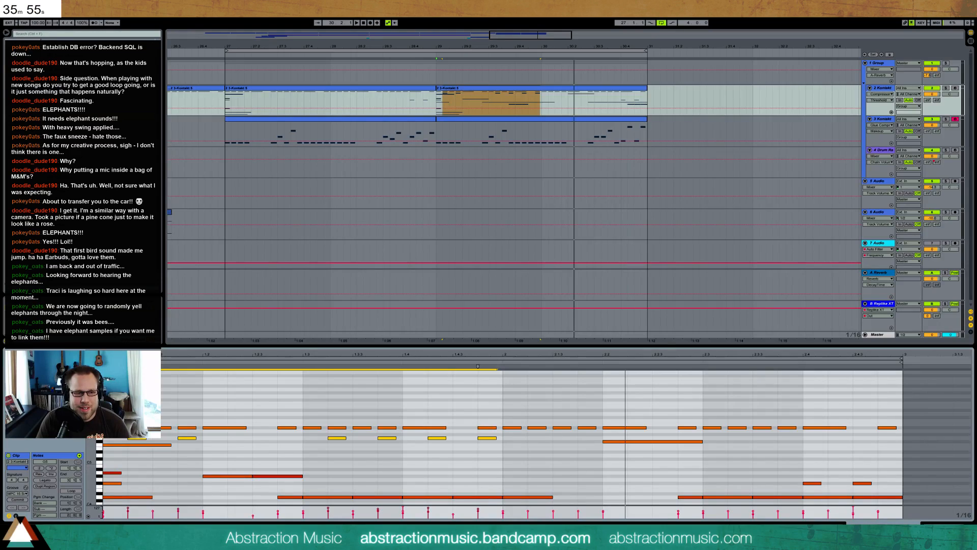
Duplicate the offbeat figure from the clip's first bar into its second bar
{"action": "key", "text": "space"}
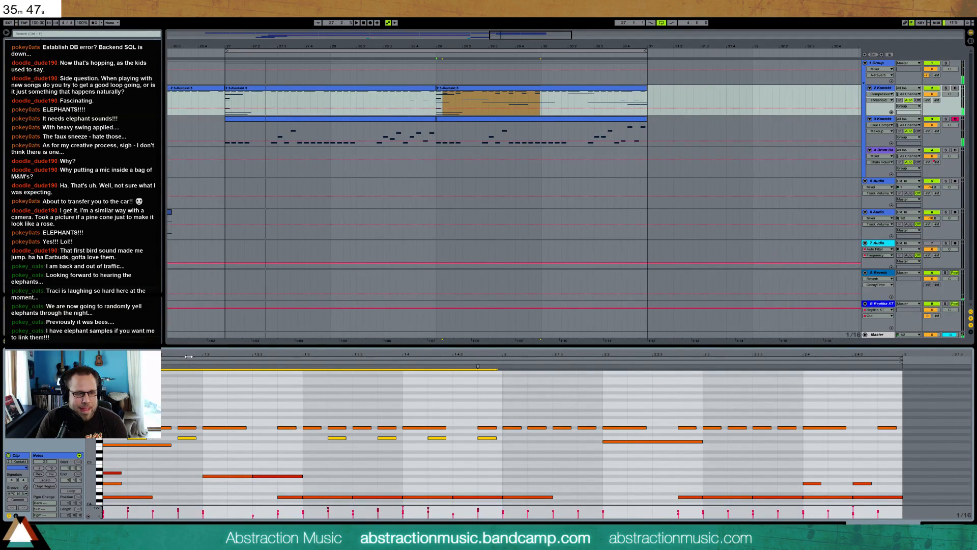
{"action": "left_click_drag", "start_coordinate": [108, 436], "coordinate": [502, 443]}
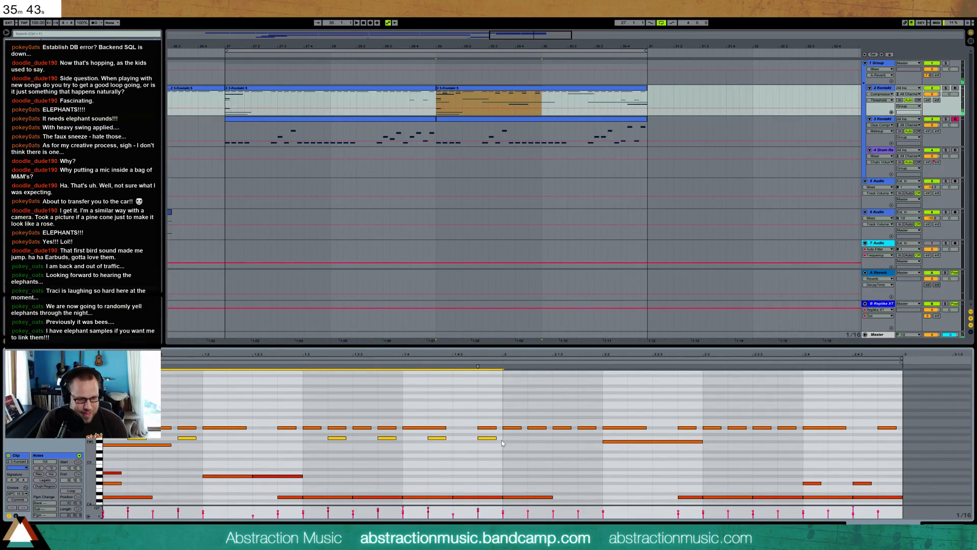
{"action": "key", "text": "ctrl+d"}
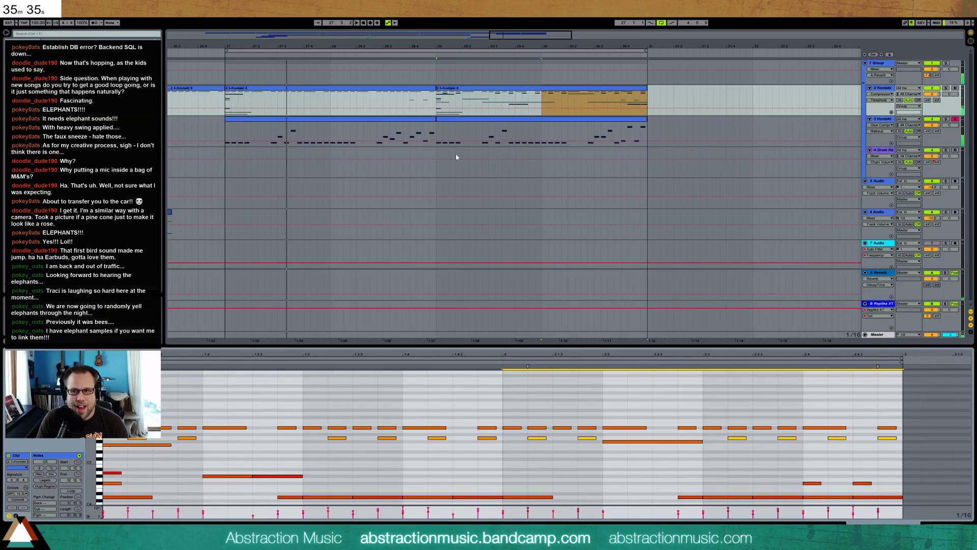
Set the arrangement loop to the first Kontakt track's second clip at bar 29 and play it
{"action": "left_click", "coordinate": [486, 89]}
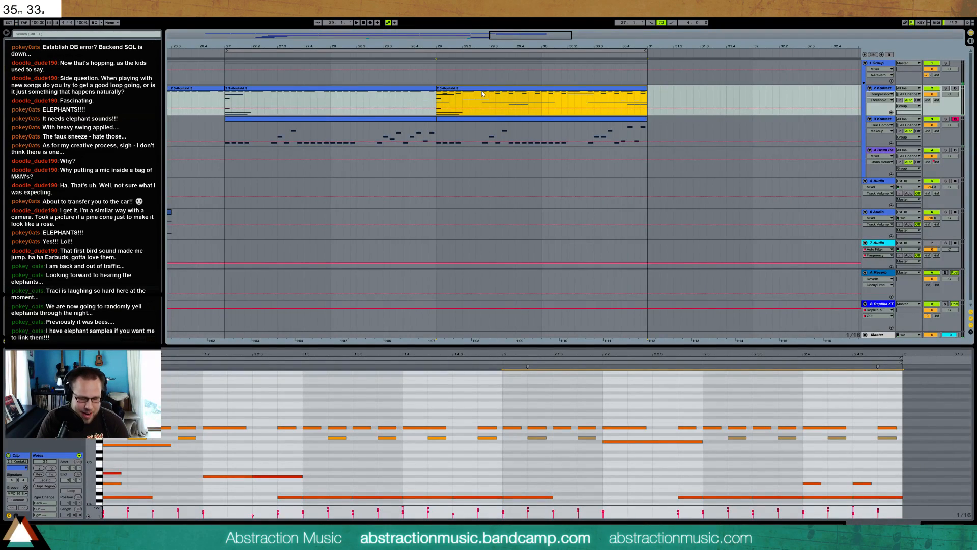
{"action": "key", "text": "ctrl+l"}
{"action": "key", "text": "space"}
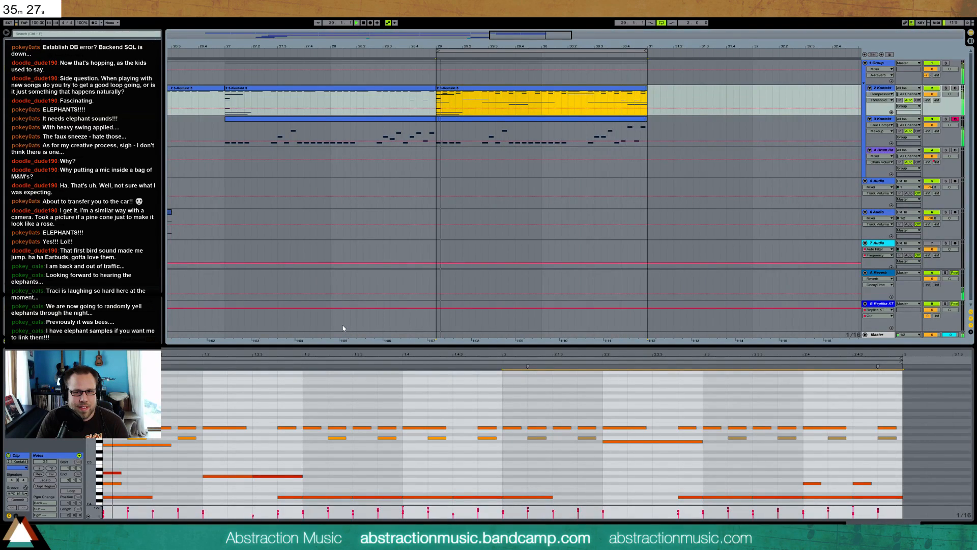
Show the Drum Rack track's devices and raise its Auto Filter frequency while playing from where the drums begin
{"action": "left_click", "coordinate": [881, 152]}
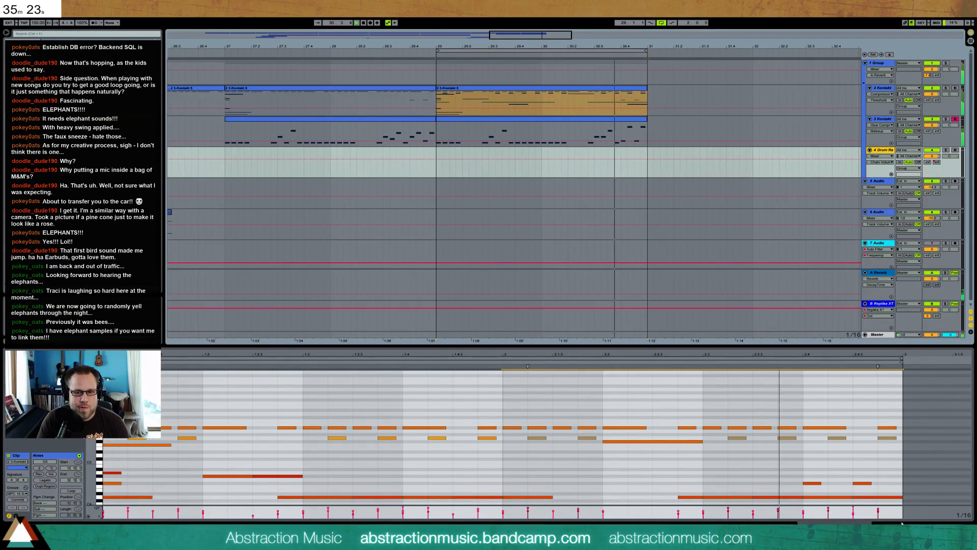
{"action": "double_click", "coordinate": [881, 151]}
{"action": "key", "text": "space"}
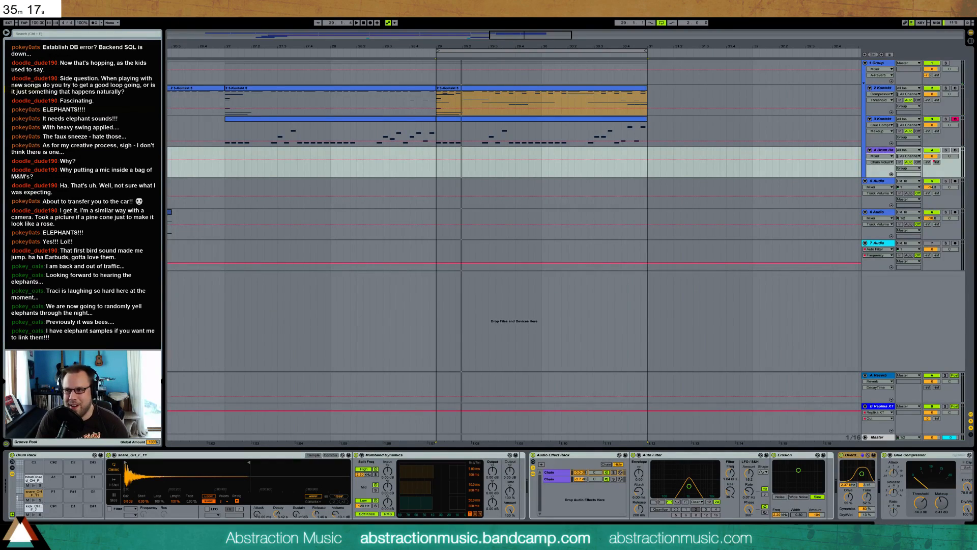
{"action": "left_click_drag", "start_coordinate": [413, 40], "coordinate": [560, 43]}
{"action": "left_click", "coordinate": [254, 56]}
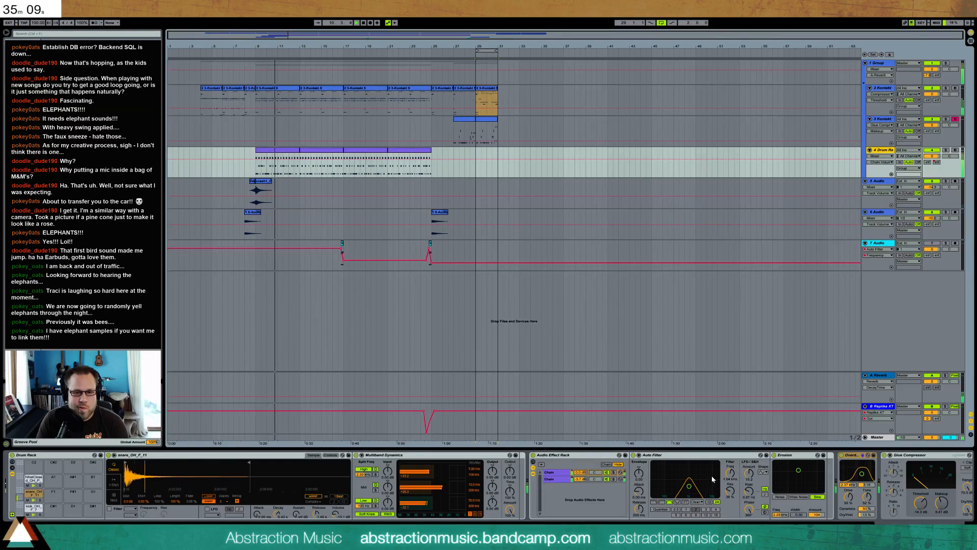
{"action": "left_click_drag", "start_coordinate": [734, 477], "coordinate": [733, 465]}
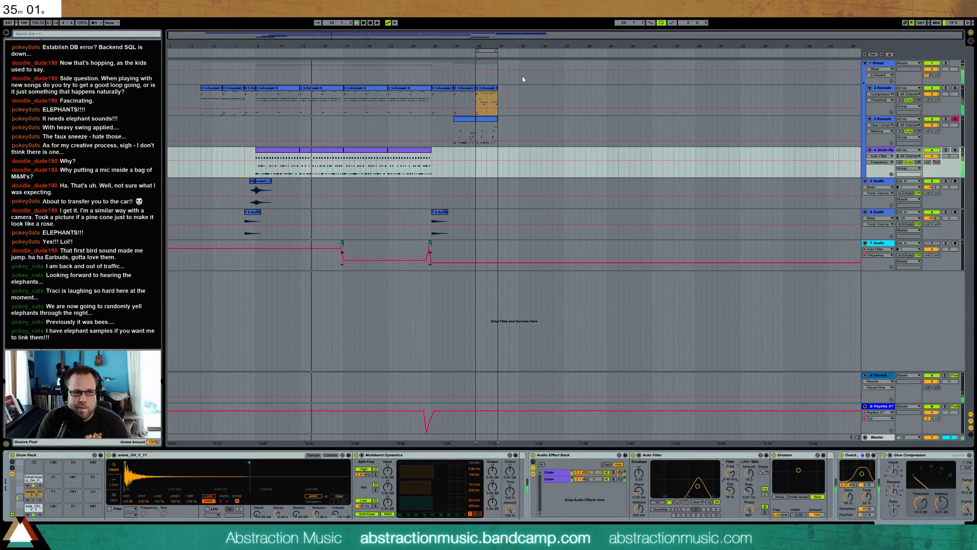
Copy the swell clip on the 5 Audio track from around bar 9 to around bar 27, then reselect the Drum Rack track
{"action": "left_click", "coordinate": [255, 187]}
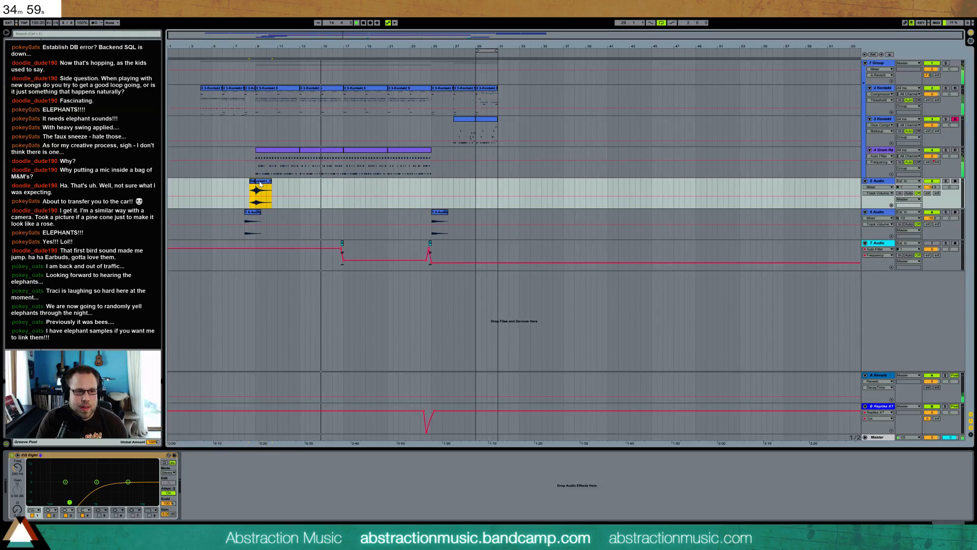
{"action": "left_click_drag", "start_coordinate": [245, 185], "coordinate": [280, 184]}
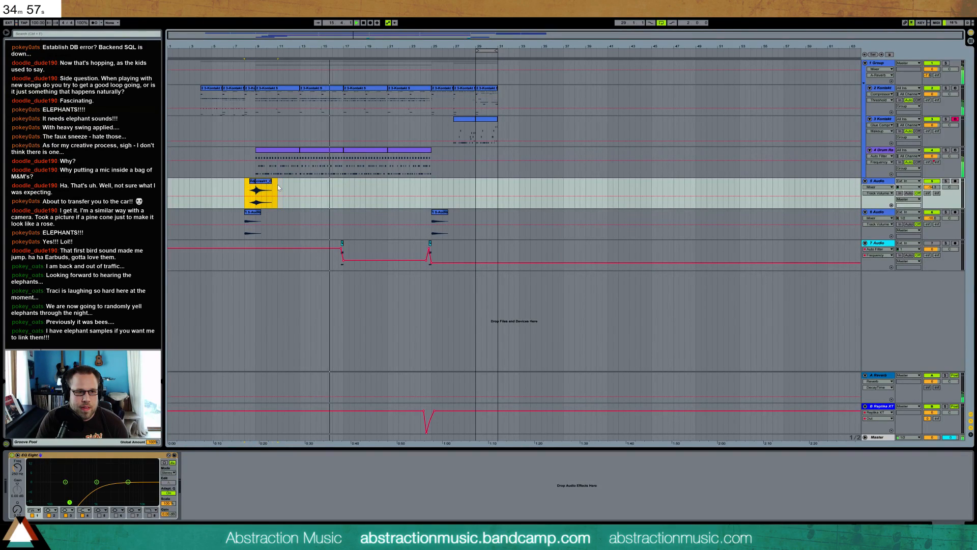
{"action": "left_click", "coordinate": [442, 183]}
{"action": "key", "text": "ctrl+v"}
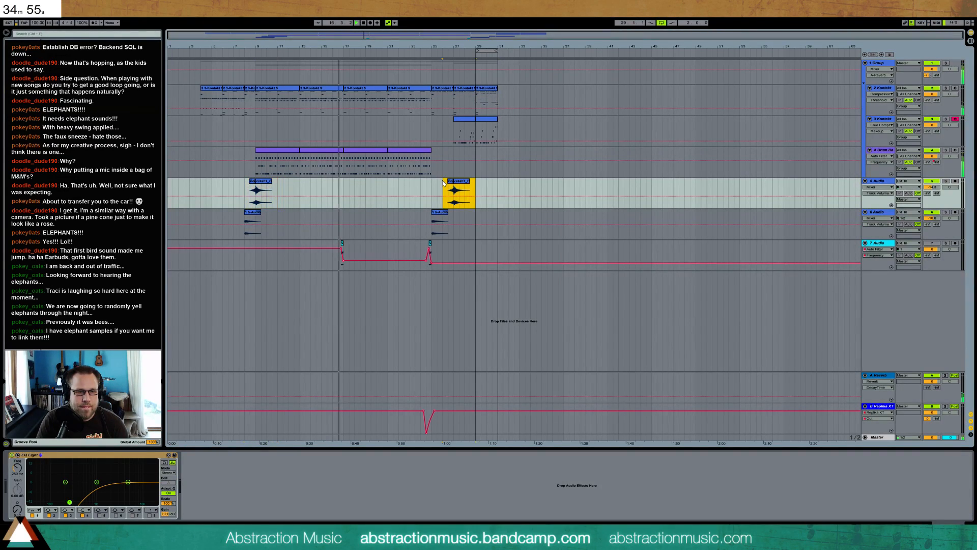
{"action": "left_click", "coordinate": [828, 155]}
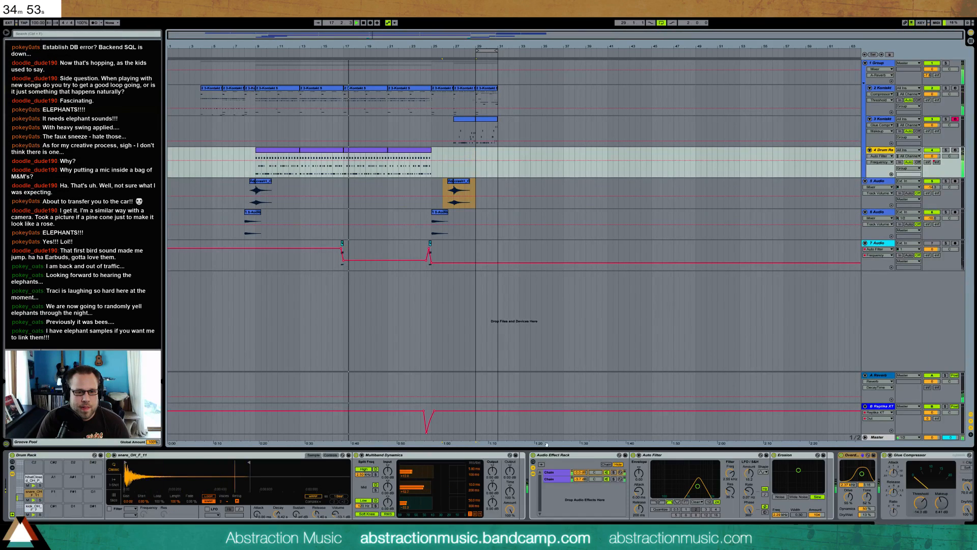
Lower the first chain's volume in the Drum Rack track's Audio Effect Rack and select the second chain
{"action": "left_click_drag", "start_coordinate": [584, 473], "coordinate": [585, 483]}
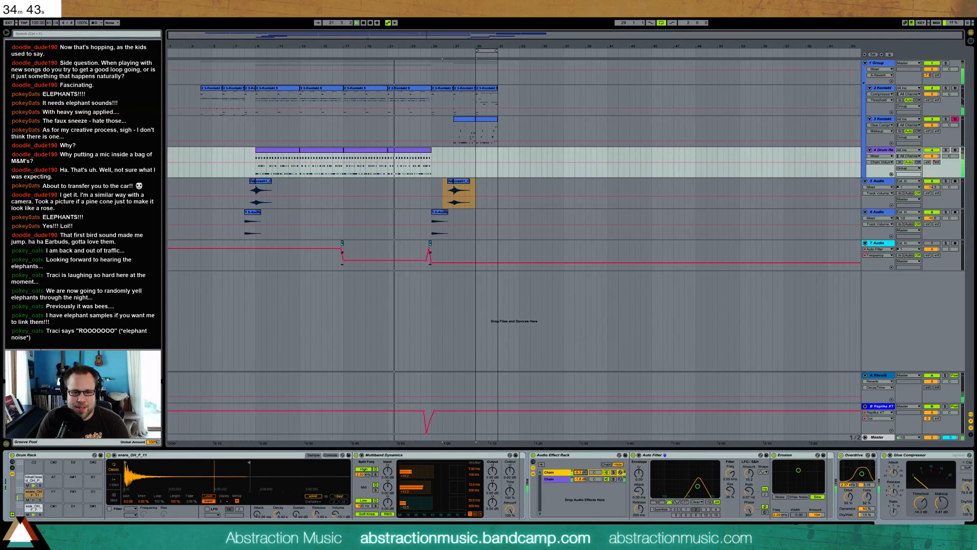
{"action": "left_click", "coordinate": [583, 480]}
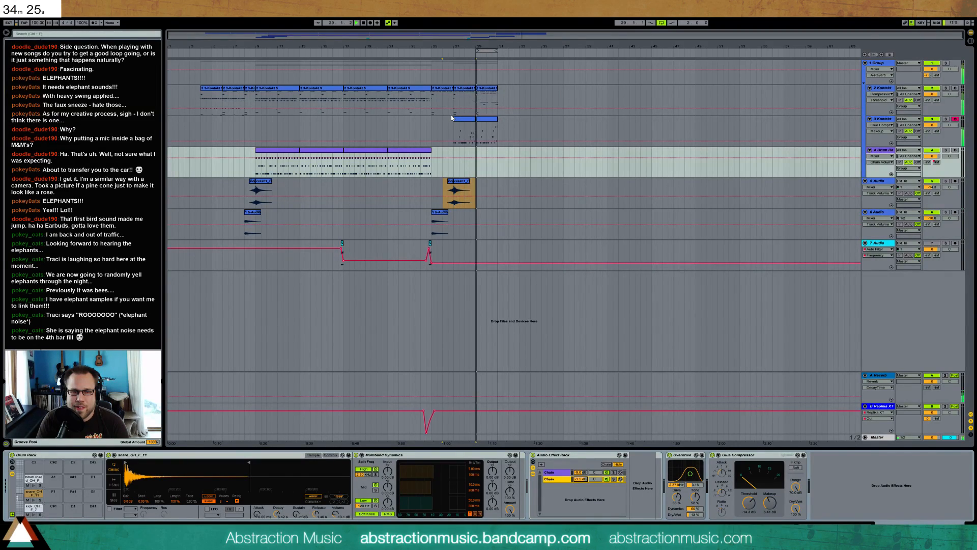
Consolidate the first Kontakt track's clips at bars 25 and 27, then raise the velocities of the repeated high notes in the second half
{"action": "left_click", "coordinate": [464, 88]}
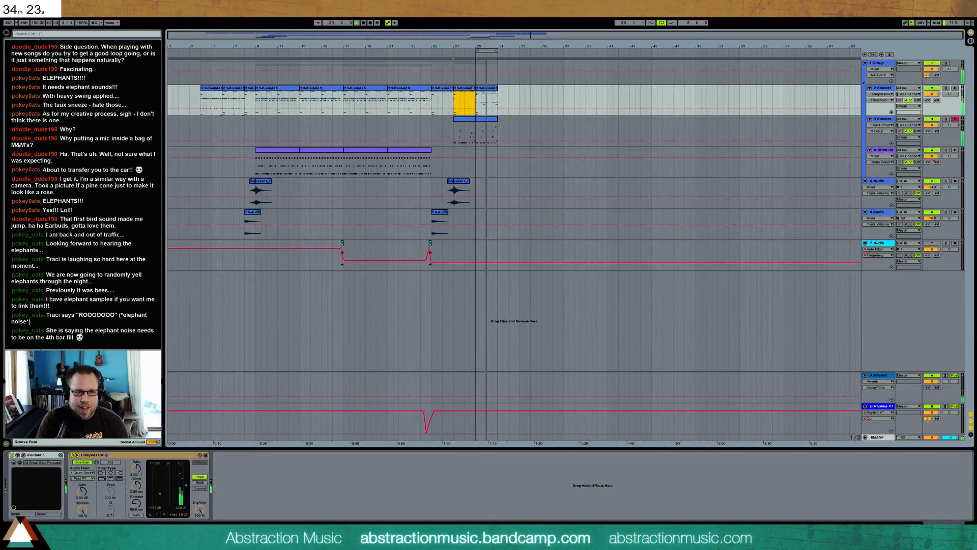
{"action": "double_click", "coordinate": [463, 88]}
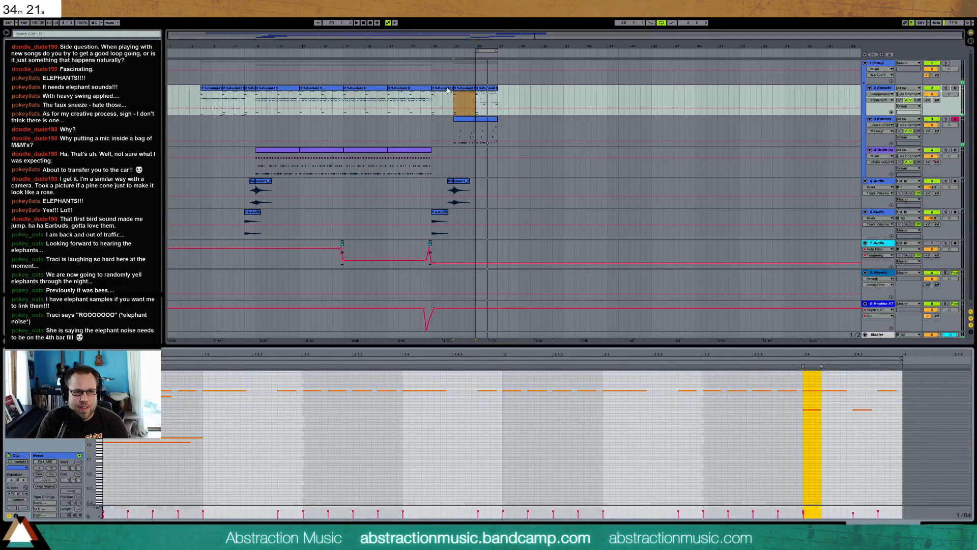
{"action": "double_click", "coordinate": [448, 90]}
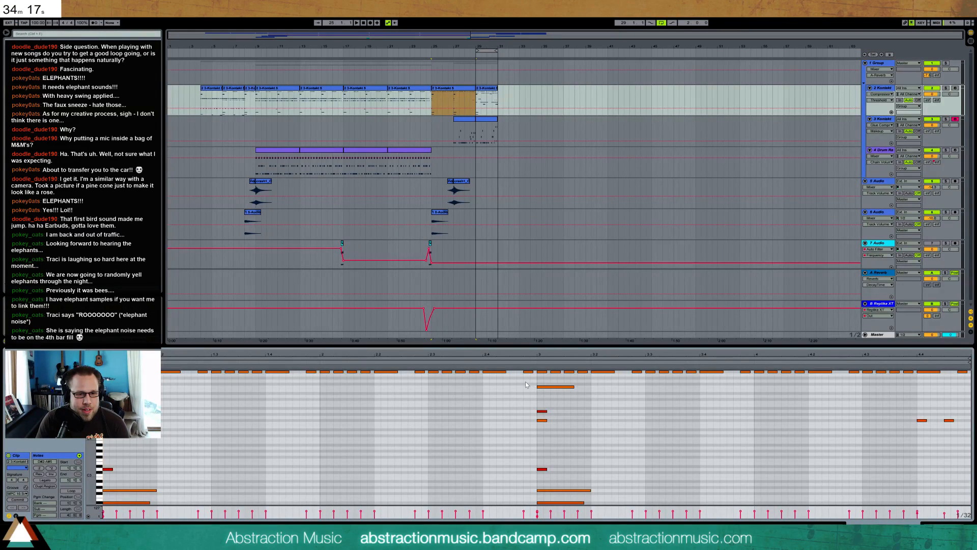
{"action": "left_click_drag", "start_coordinate": [535, 378], "coordinate": [965, 375]}
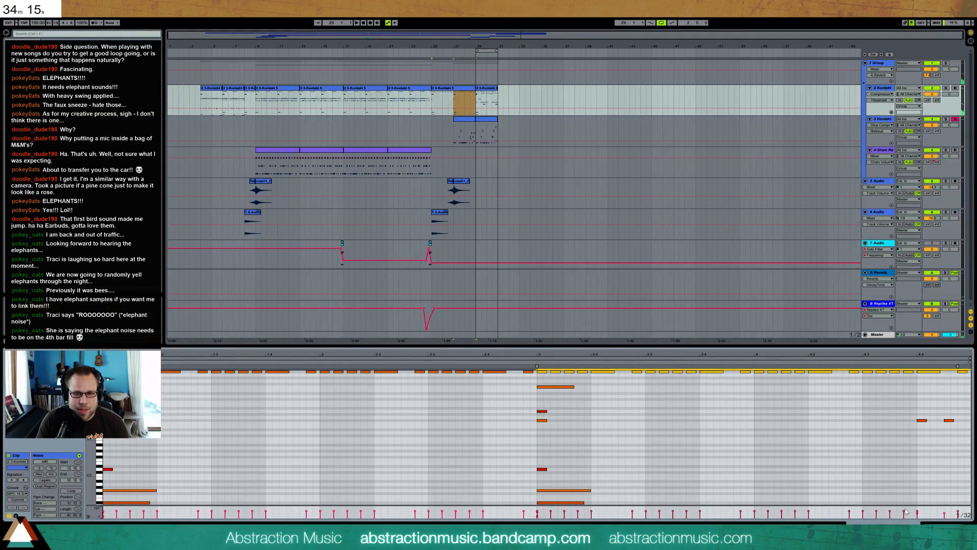
{"action": "left_click_drag", "start_coordinate": [904, 511], "coordinate": [875, 467]}
Select the repeated high notes in the first Kontakt track's clip at bar 29, play the loop and slightly lower their velocity
{"action": "left_click", "coordinate": [488, 93]}
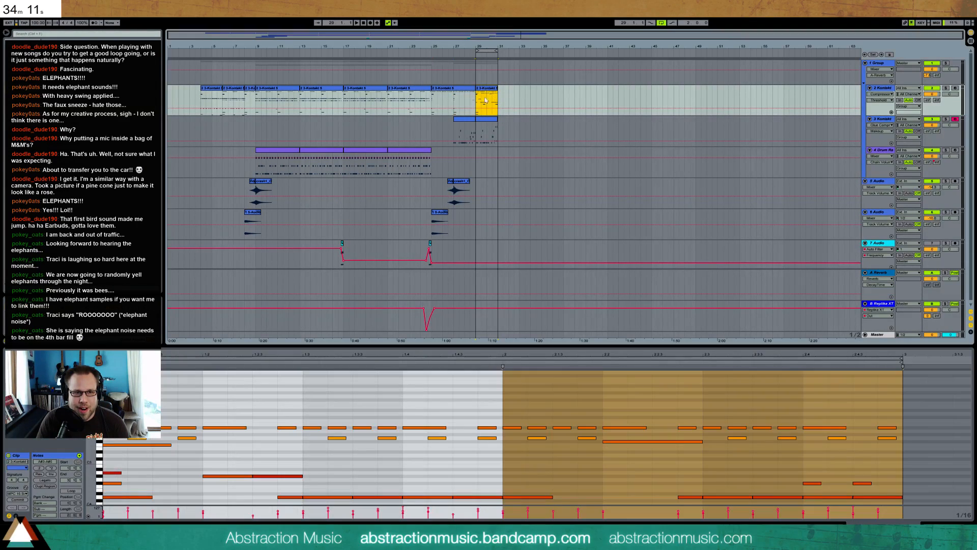
{"action": "left_click_drag", "start_coordinate": [110, 420], "coordinate": [951, 435]}
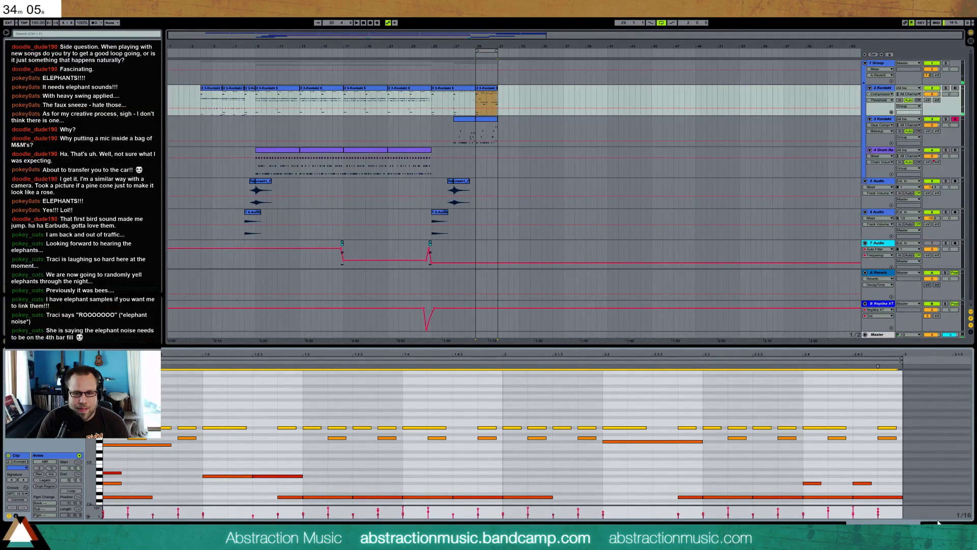
{"action": "key", "text": "shift+Tab"}
{"action": "key", "text": "space"}
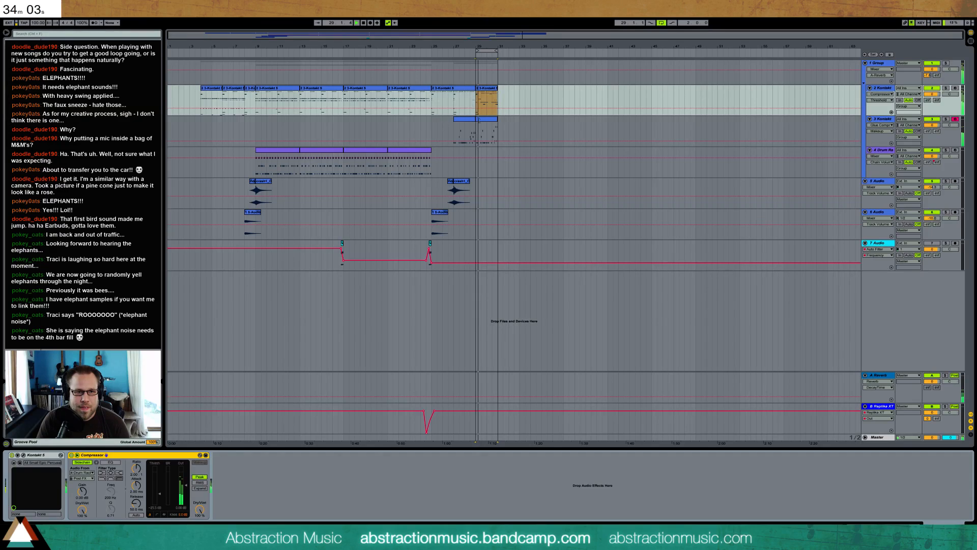
{"action": "key", "text": "shift+Tab"}
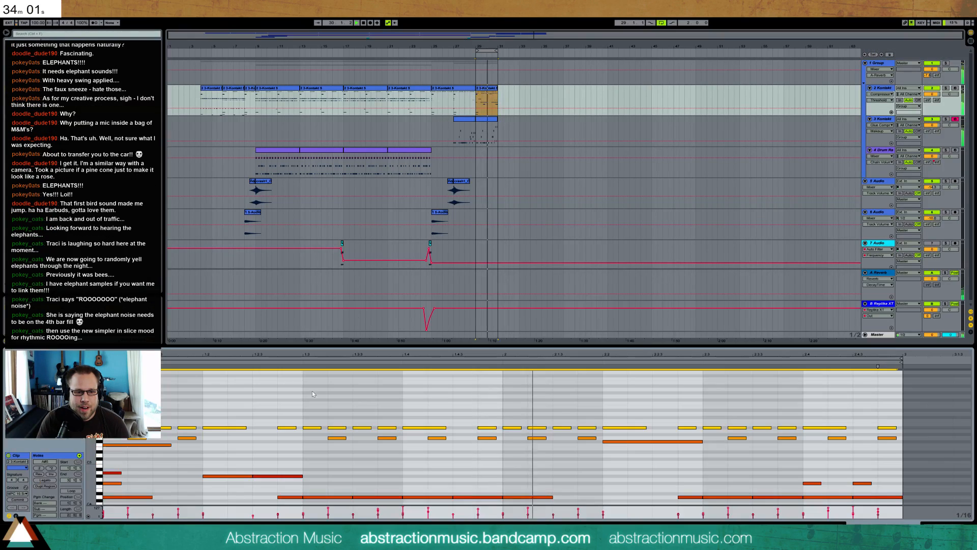
{"action": "left_click_drag", "start_coordinate": [377, 510], "coordinate": [378, 514]}
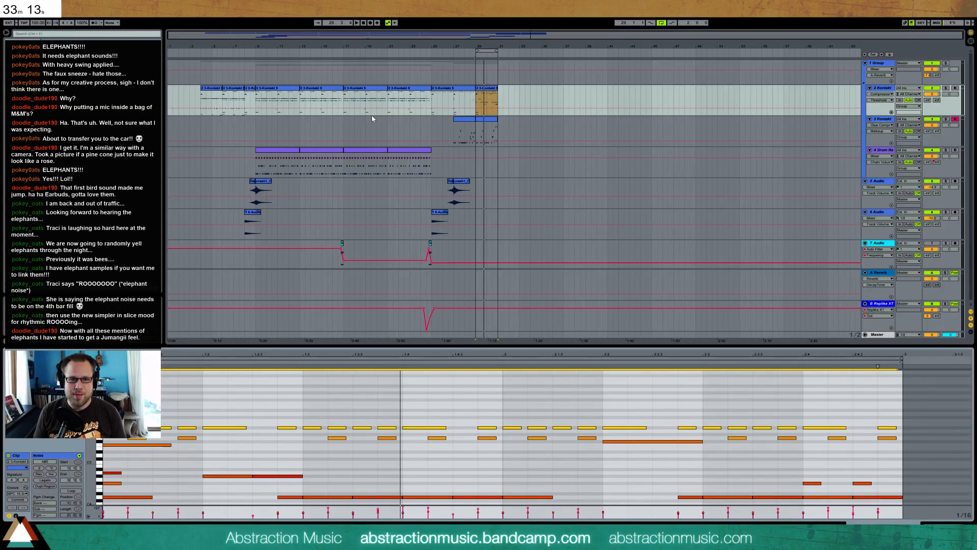
Save the Live set as a new file named with the date 2016 5-15 in the folder 2 Hour Tracks 2016
{"action": "key", "text": "ctrl+shift+s"}
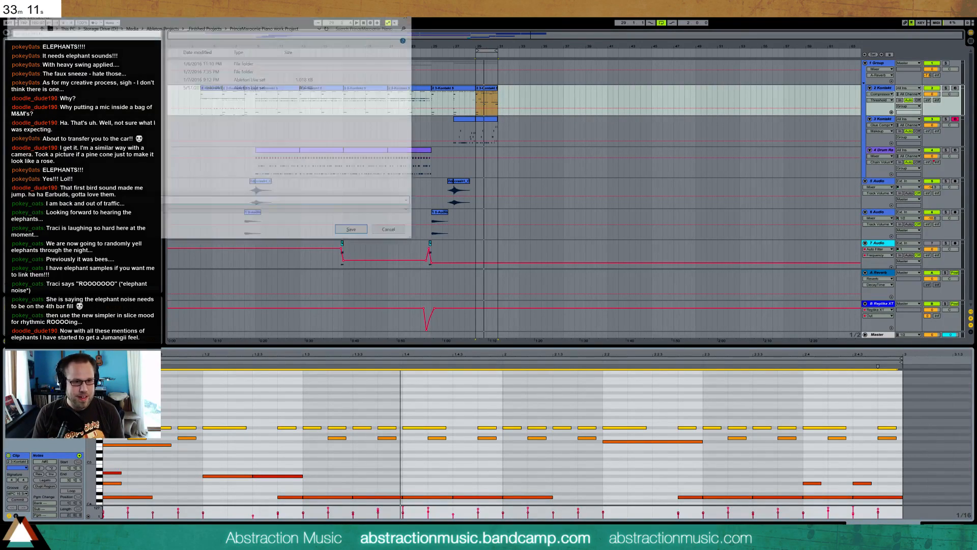
{"action": "left_click", "coordinate": [179, 27]}
{"action": "left_click", "coordinate": [158, 27]}
{"action": "double_click", "coordinate": [123, 79]}
{"action": "left_click", "coordinate": [122, 202]}
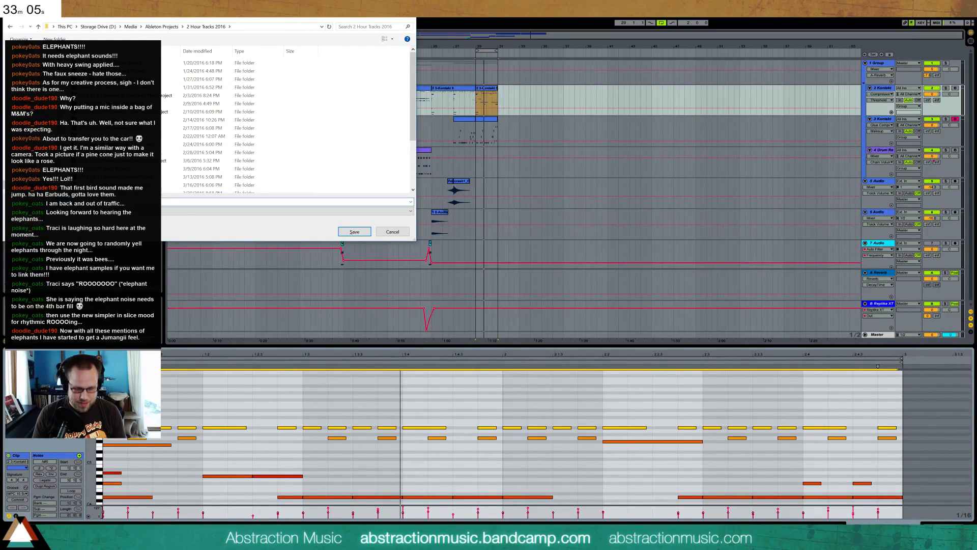
{"action": "type", "text": "2016"}
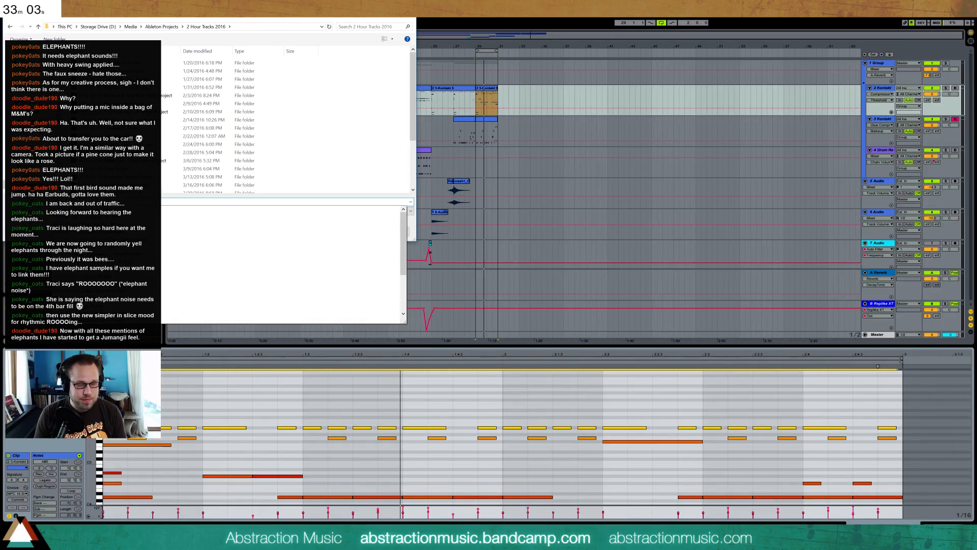
{"action": "type", "text": "5-15"}
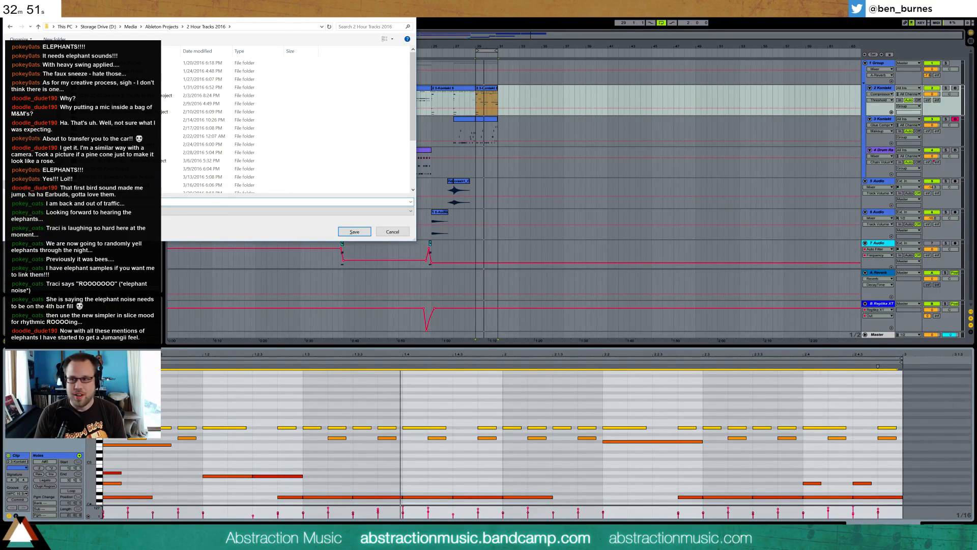
{"action": "key", "text": "Return"}
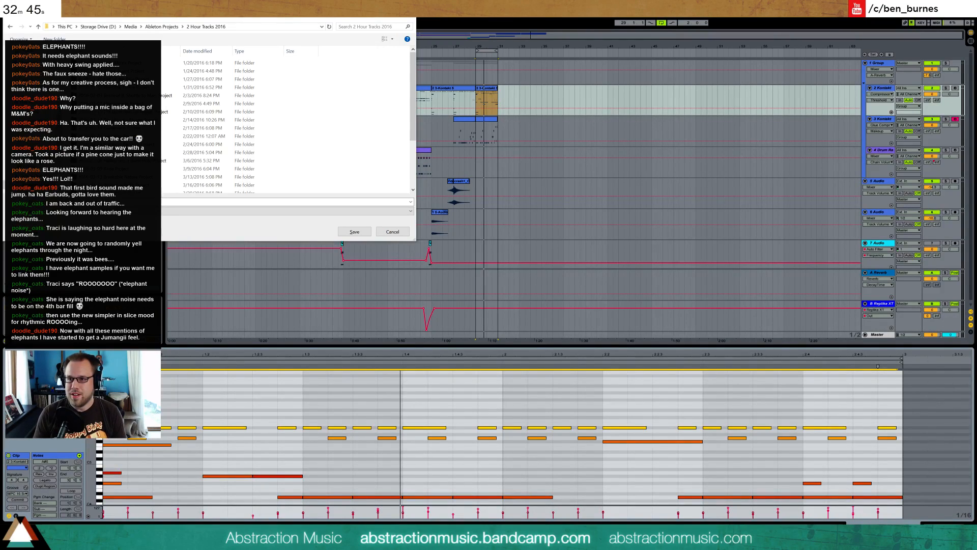
{"action": "left_click", "coordinate": [112, 202]}
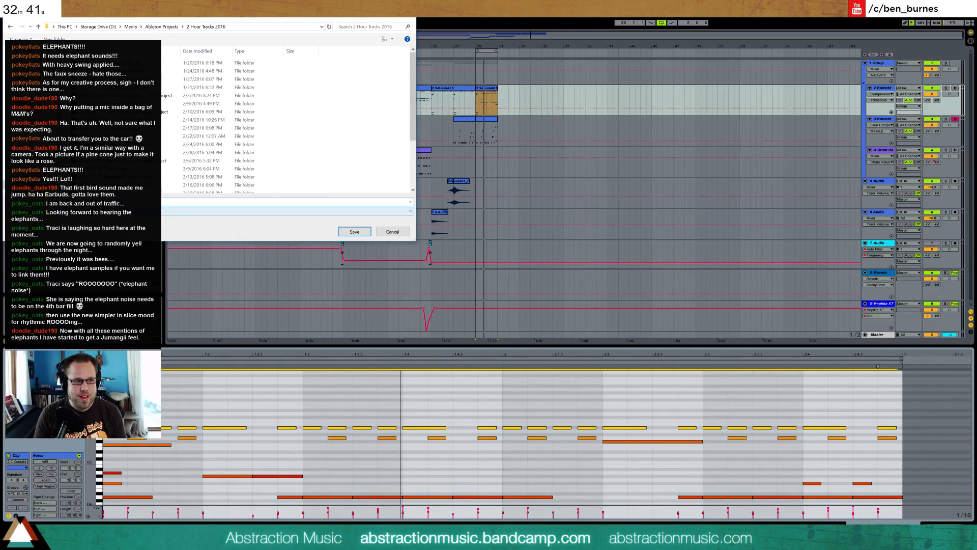
{"action": "key", "text": "Return"}
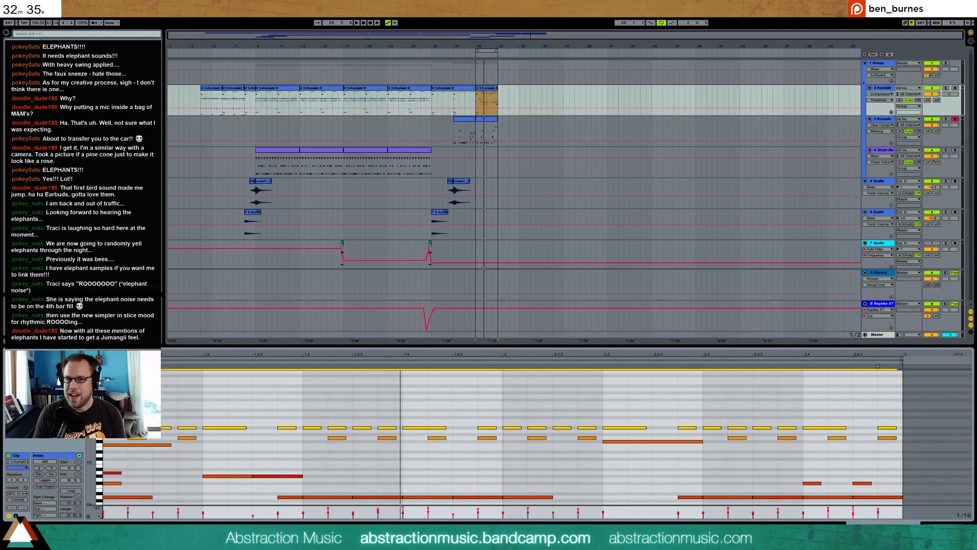
Collect all and save, copying files from elsewhere, other Projects and the User Library into the project
{"action": "left_click", "coordinate": [7, 13]}
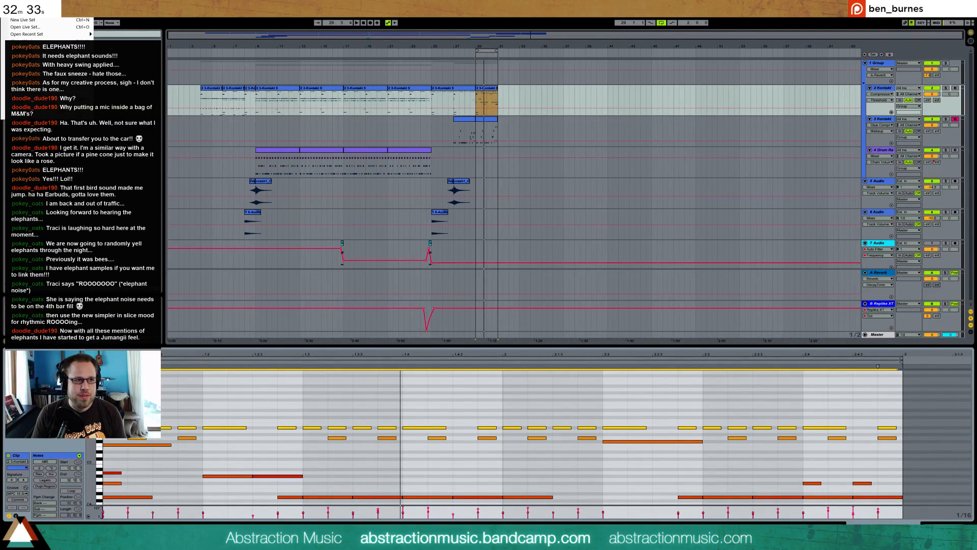
{"action": "left_click", "coordinate": [31, 90]}
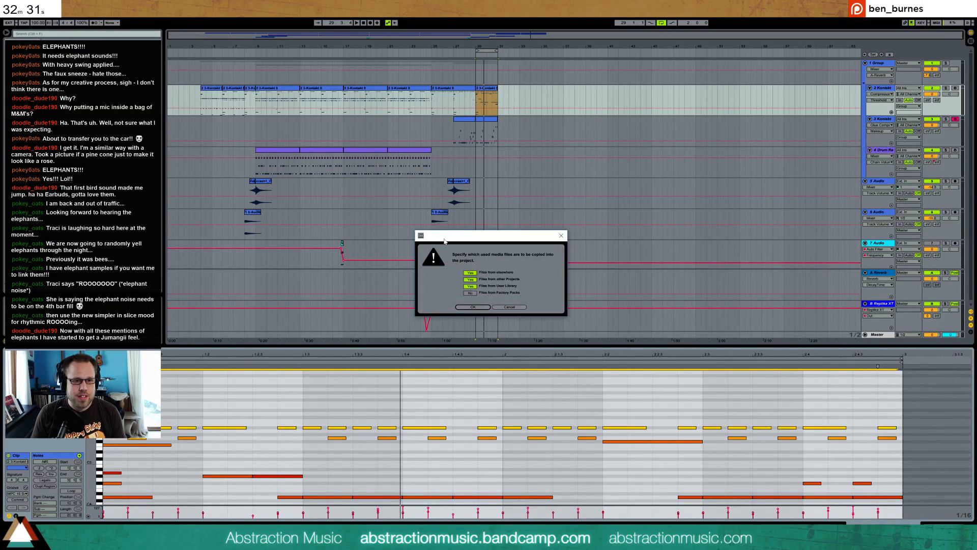
{"action": "left_click", "coordinate": [471, 307]}
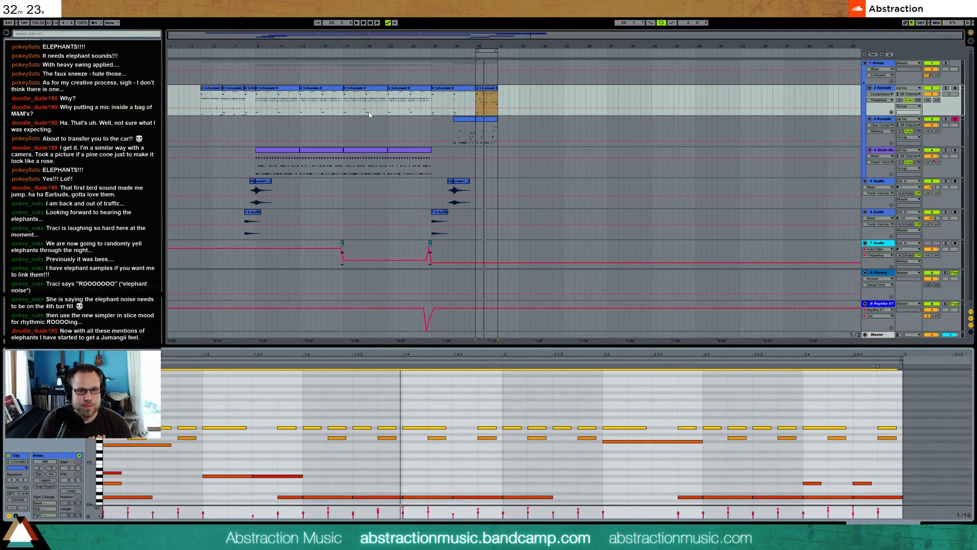
Play the arrangement from bar 27, then duplicate both Kontakt tracks' material from bars 29–30 to bar 31
{"action": "left_click_drag", "start_coordinate": [533, 35], "coordinate": [532, 66]}
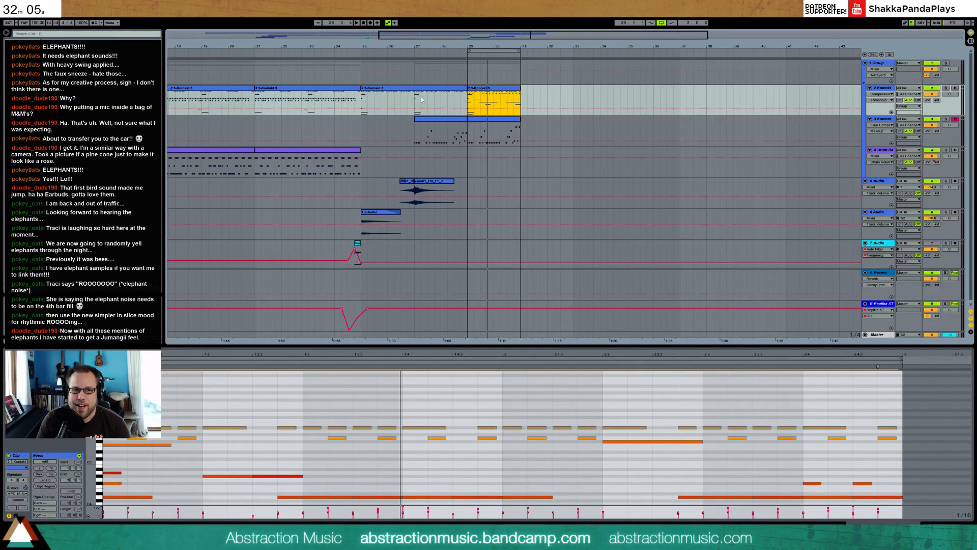
{"action": "left_click_drag", "start_coordinate": [553, 38], "coordinate": [553, 71]}
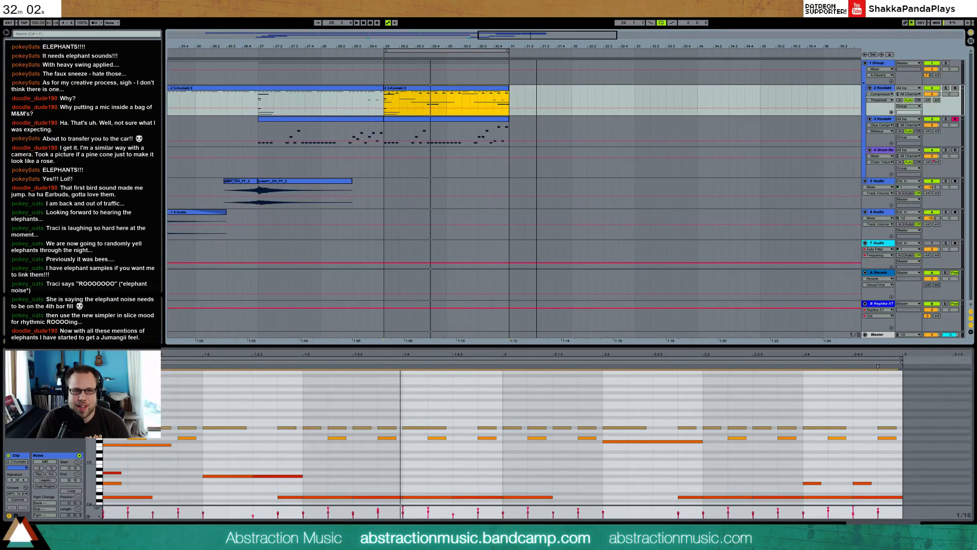
{"action": "left_click", "coordinate": [253, 53]}
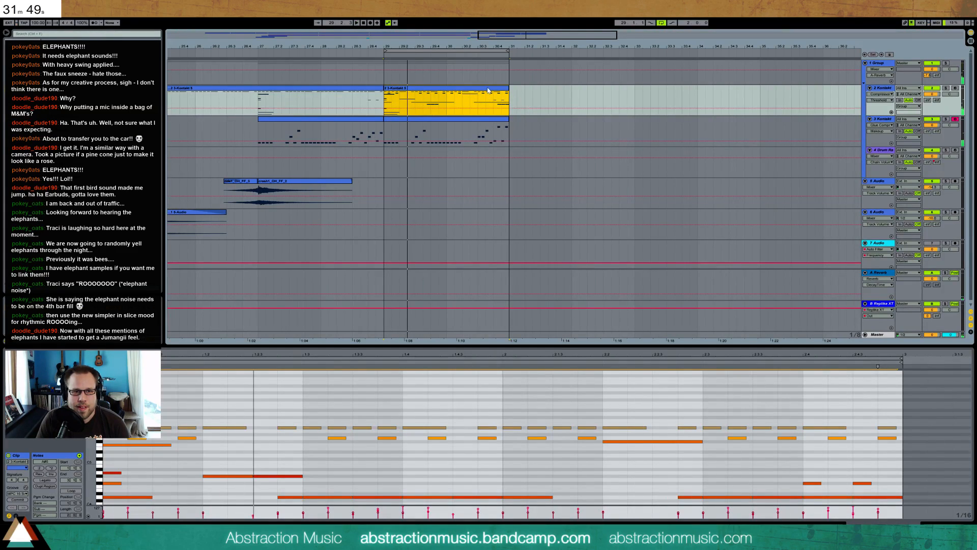
{"action": "left_click", "coordinate": [490, 118], "text": "shift"}
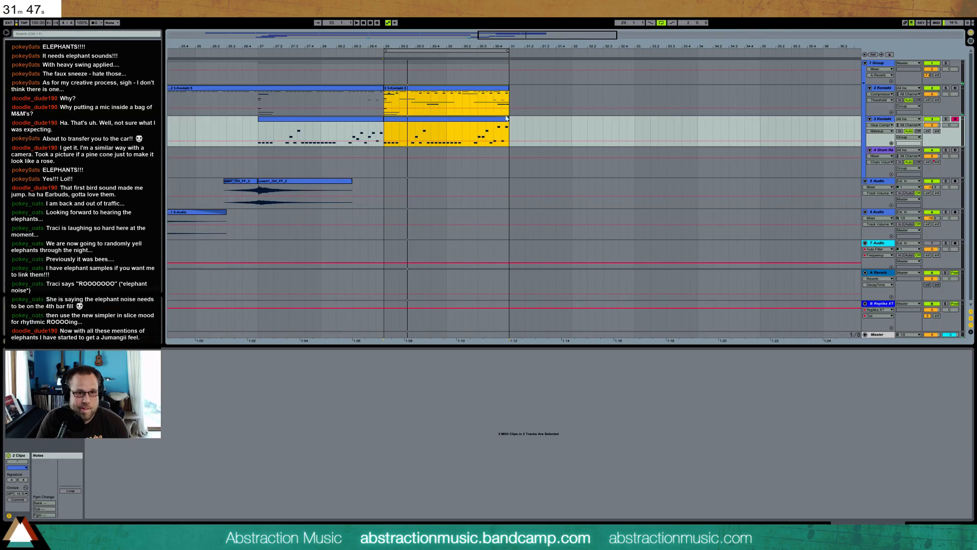
{"action": "key", "text": "ctrl+d"}
{"action": "left_click", "coordinate": [531, 120]}
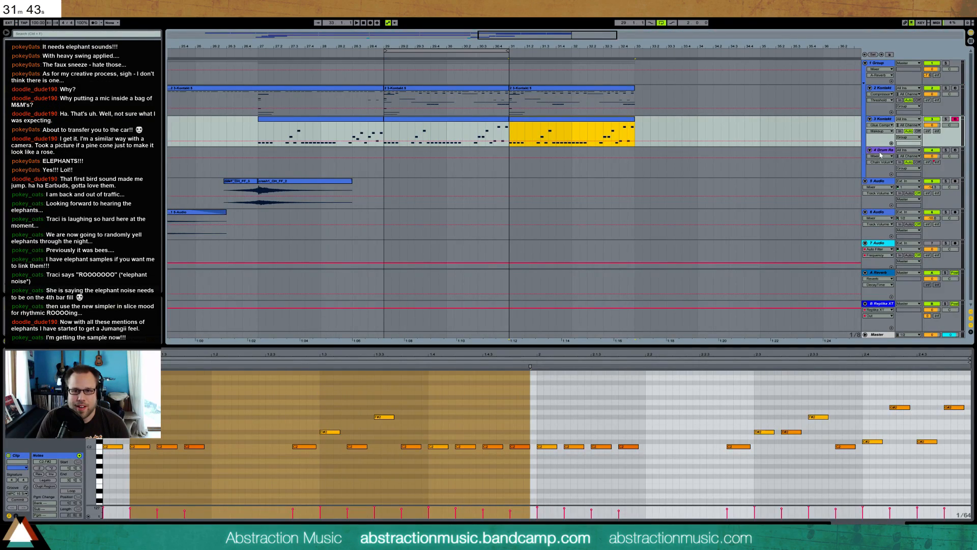
Insert an empty two-bar MIDI clip on the Drum Rack track at bar 31
{"action": "left_click", "coordinate": [548, 161]}
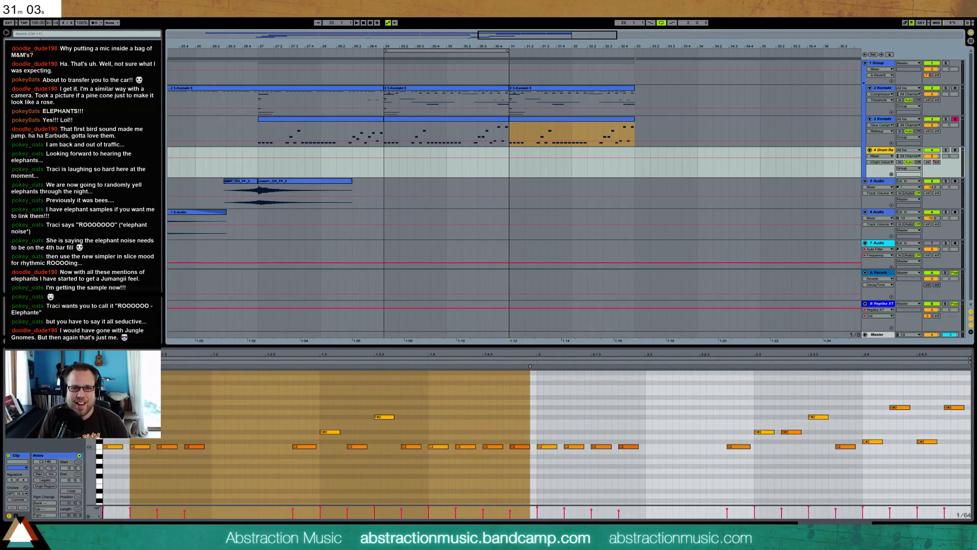
{"action": "left_click_drag", "start_coordinate": [509, 167], "coordinate": [633, 176]}
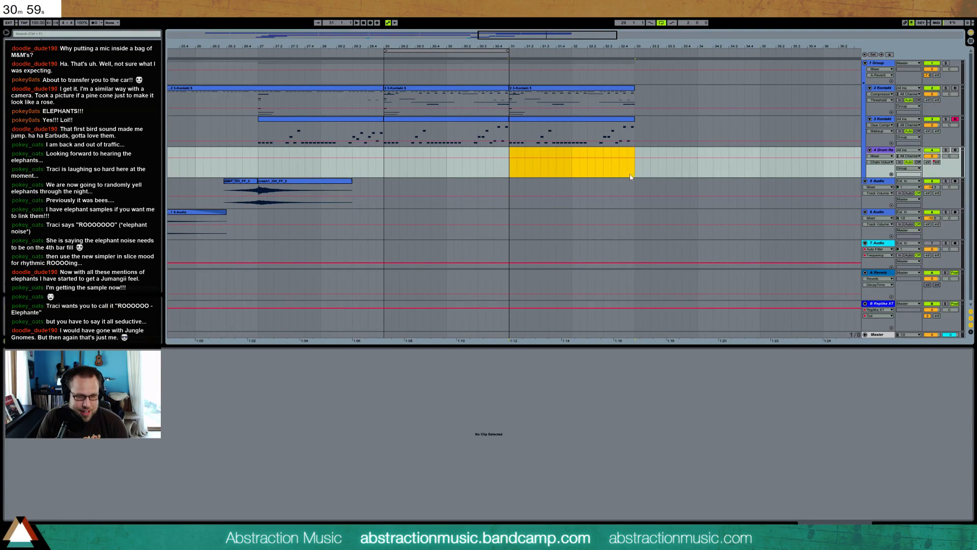
{"action": "key", "text": "ctrl+shift+m"}
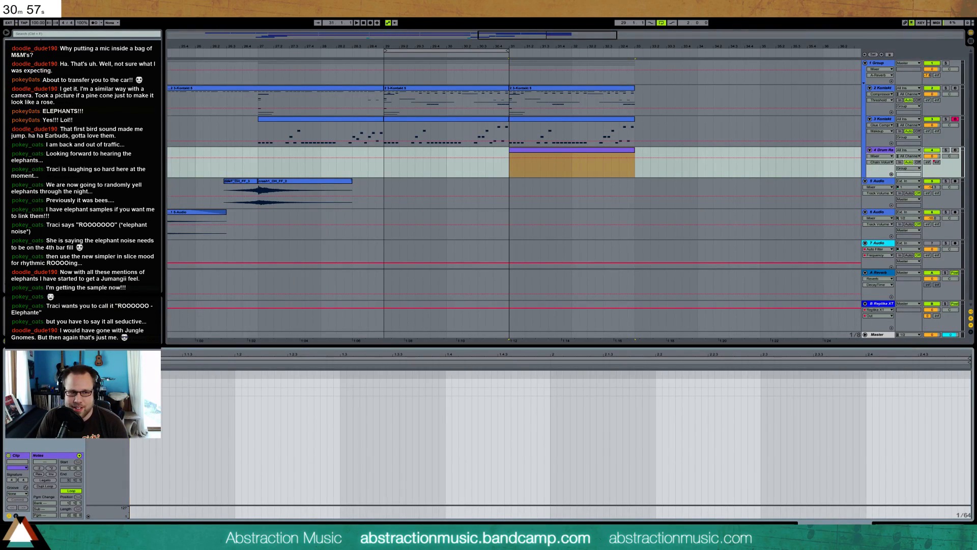
Duplicate the first half-bar with its snare note on beat 2 until the clip has snares on beats 2 and 4 of both bars
{"action": "mouse_move", "coordinate": [235, 383]}
{"action": "left_mouse_down"}
{"action": "mouse_move", "coordinate": [338, 386]}
{"action": "mouse_move", "coordinate": [127, 388]}
{"action": "left_mouse_up"}
{"action": "key", "text": "ctrl+d"}
{"action": "key", "text": "ctrl+d"}
{"action": "key", "text": "ctrl+d"}
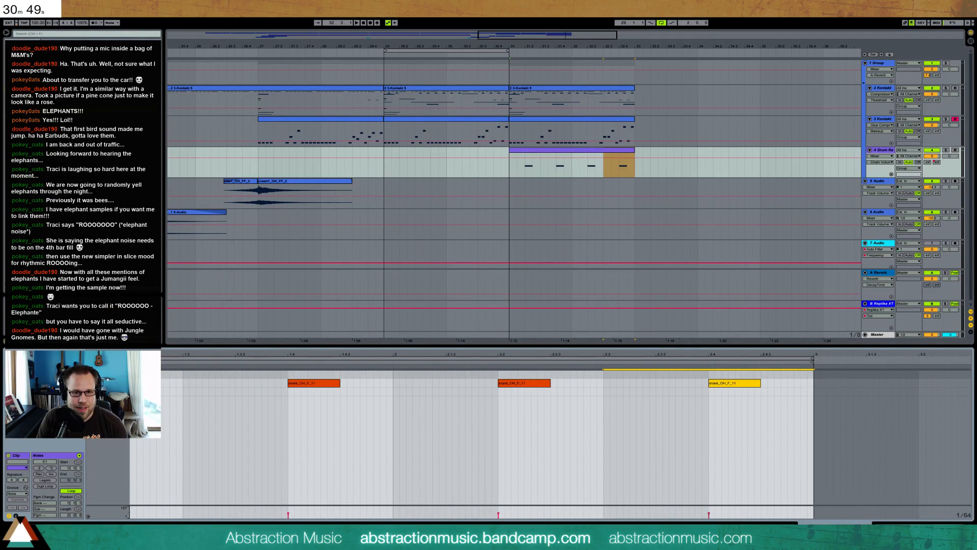
{"action": "scroll", "coordinate": [277, 382], "scroll_direction": "down", "scroll_amount": 2}
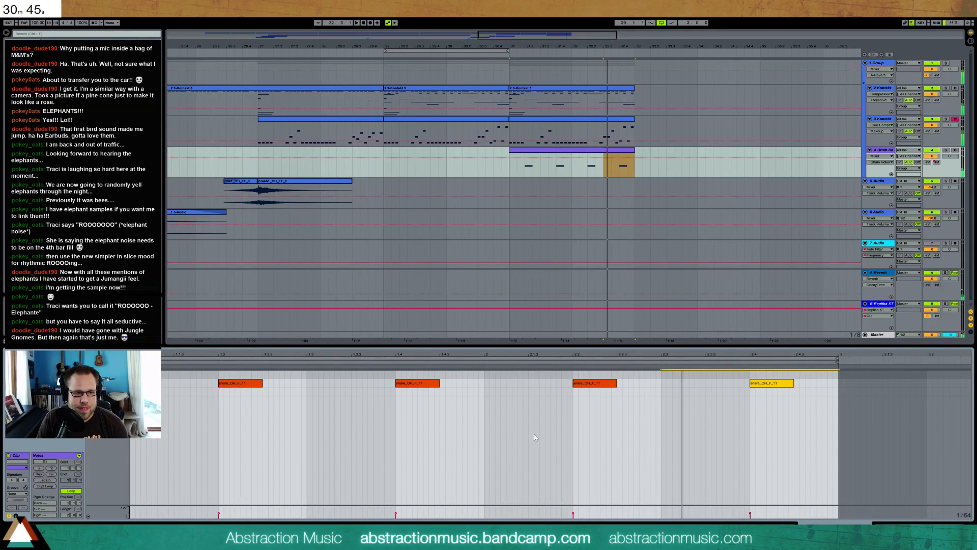
Move all four snare notes in the drum clip up to the snare2OFF pad, play them and show the Drum Rack's devices
{"action": "key", "text": "shift+Tab"}
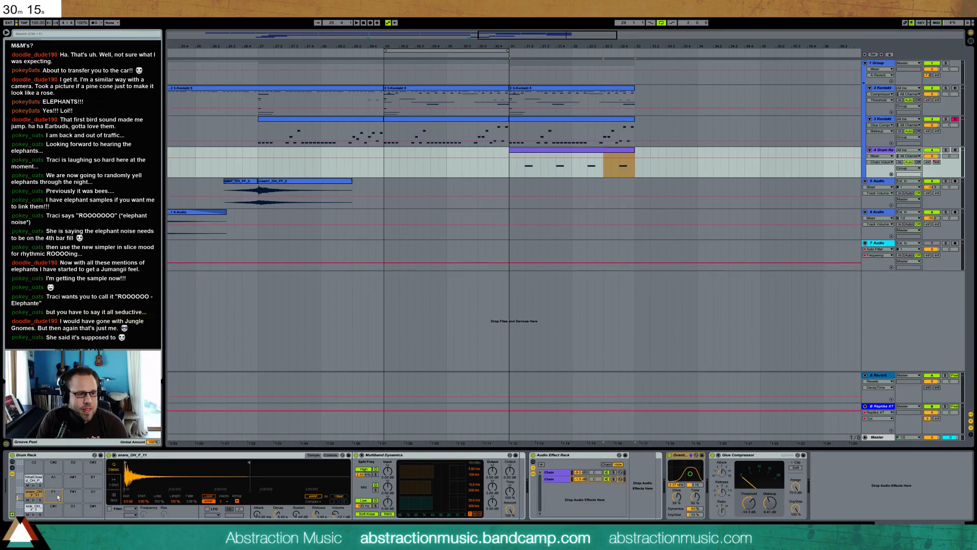
{"action": "double_click", "coordinate": [537, 150]}
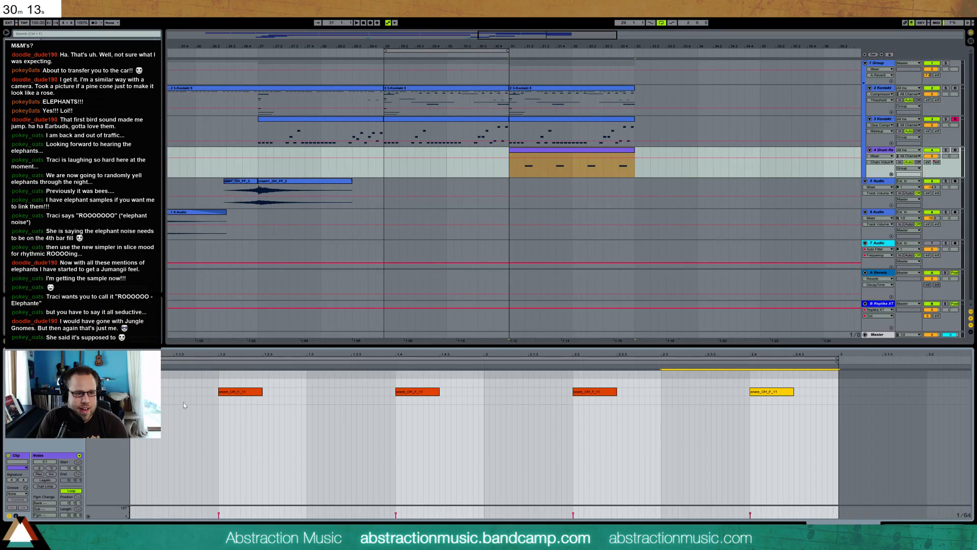
{"action": "key", "text": "ctrl+a"}
{"action": "key", "text": "Up"}
{"action": "key", "text": "space"}
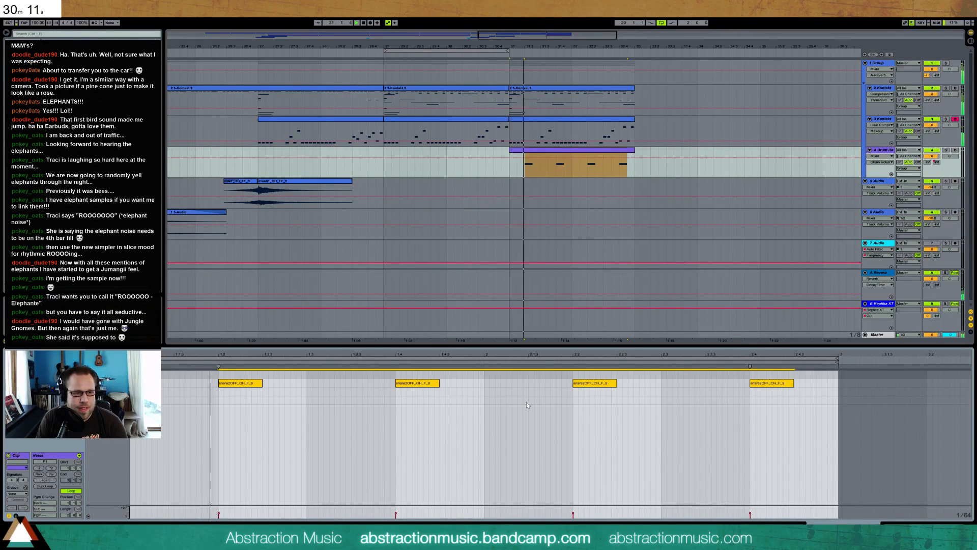
{"action": "key", "text": "shift+Tab"}
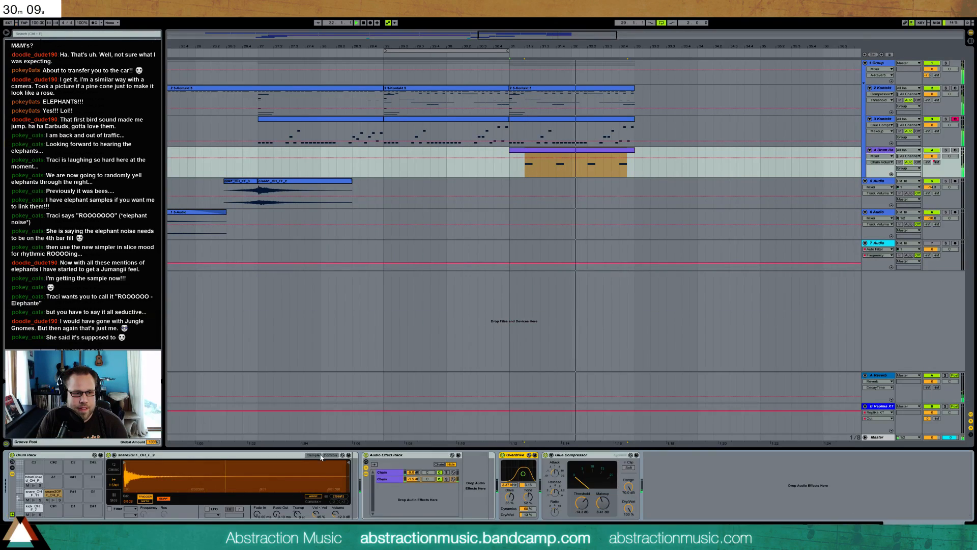
Duplicate the last snare note in the bar 31 drum clip so a second hit follows half a beat after it
{"action": "left_click_drag", "start_coordinate": [126, 470], "coordinate": [126, 501]}
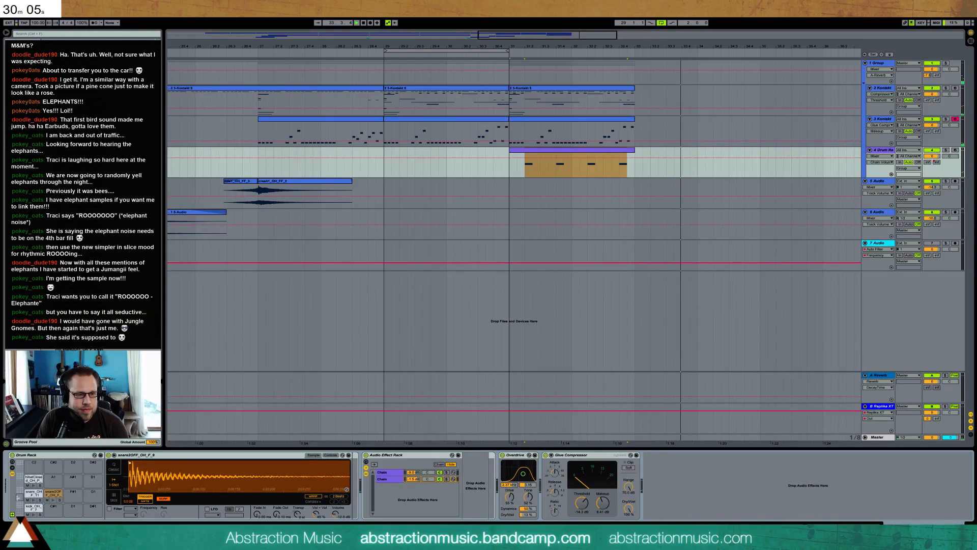
{"action": "double_click", "coordinate": [622, 150]}
{"action": "left_click_drag", "start_coordinate": [756, 412], "coordinate": [784, 370]}
{"action": "key", "text": "ctrl+d"}
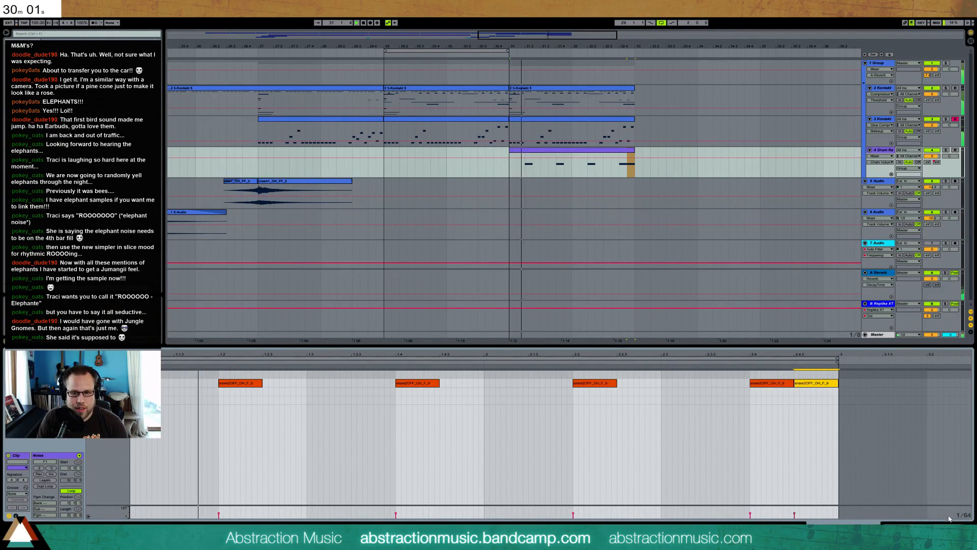
Loop the arrangement over the drum clip at bars 31–32 and lower the velocity of its last snare note
{"action": "key", "text": "shift+Tab"}
{"action": "left_click", "coordinate": [570, 150]}
{"action": "key", "text": "ctrl+l"}
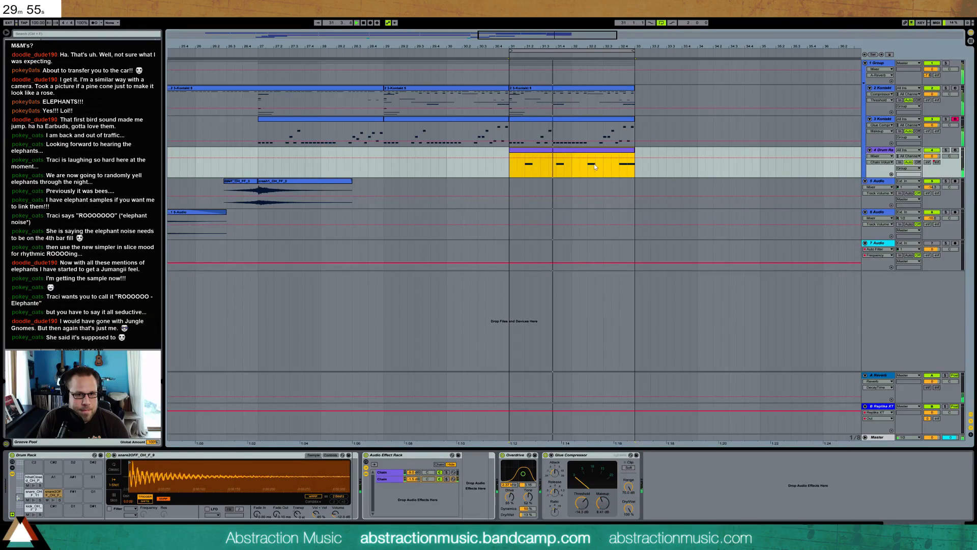
{"action": "double_click", "coordinate": [605, 152]}
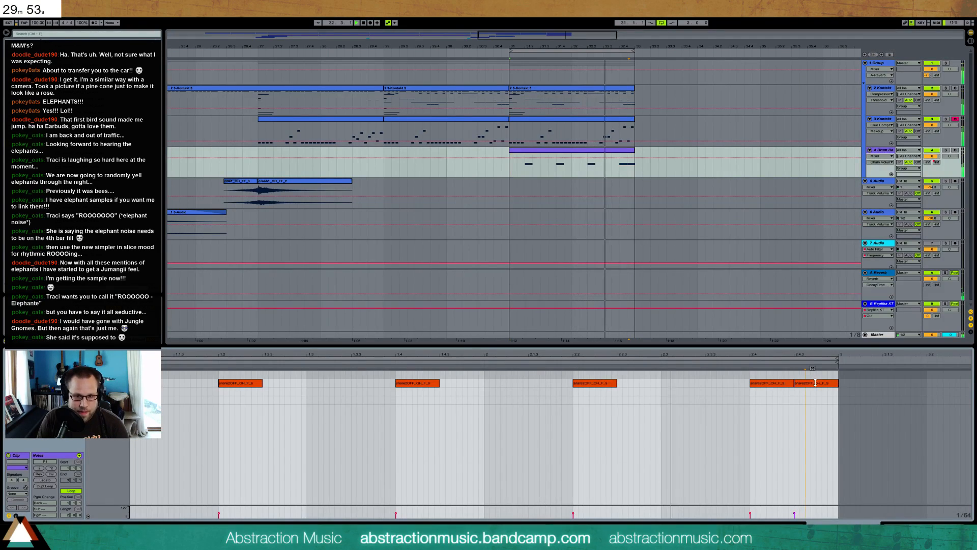
{"action": "left_click_drag", "start_coordinate": [813, 384], "coordinate": [812, 392]}
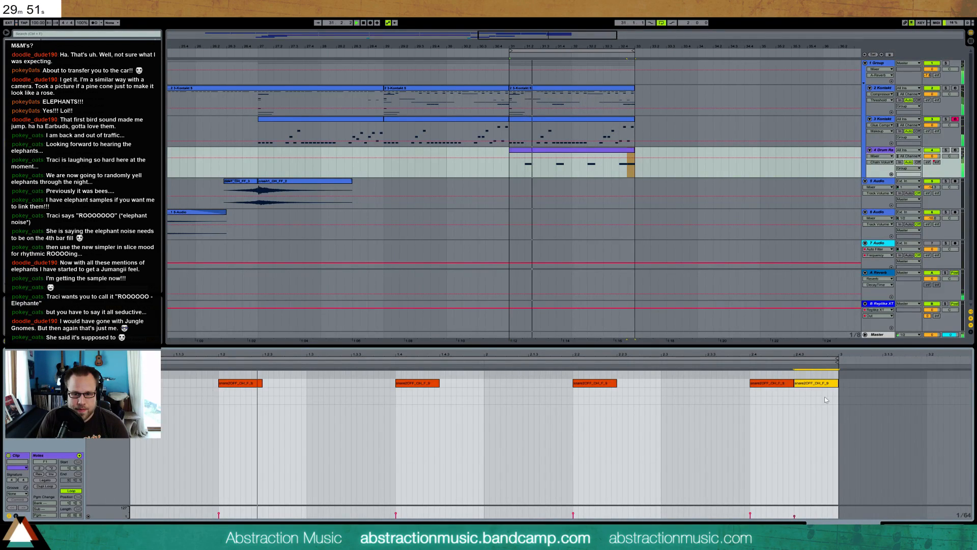
Add an EQ Eight after the snare2OFF Simpler with a low cut, a raised band 2 and a lowered band 3
{"action": "left_click", "coordinate": [911, 526]}
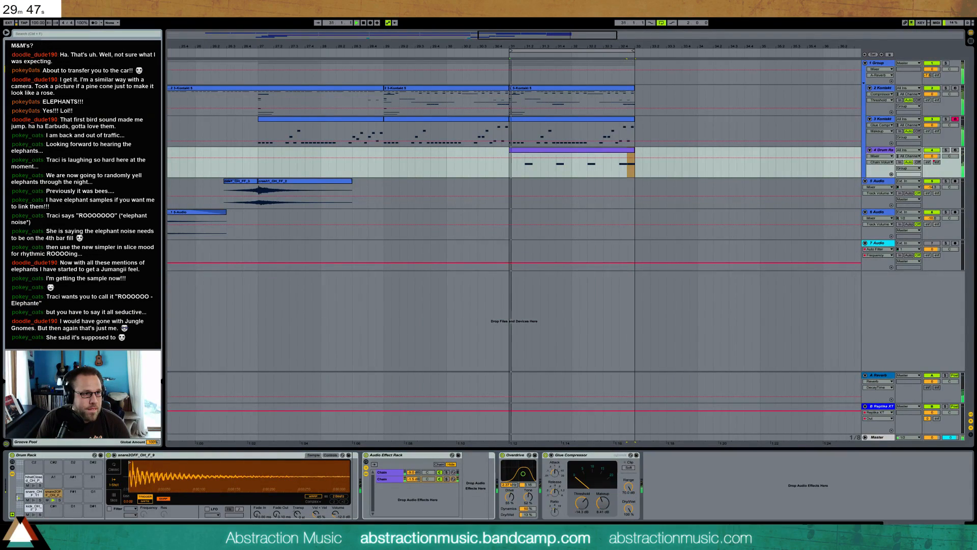
{"action": "left_click_drag", "start_coordinate": [343, 487], "coordinate": [428, 482]}
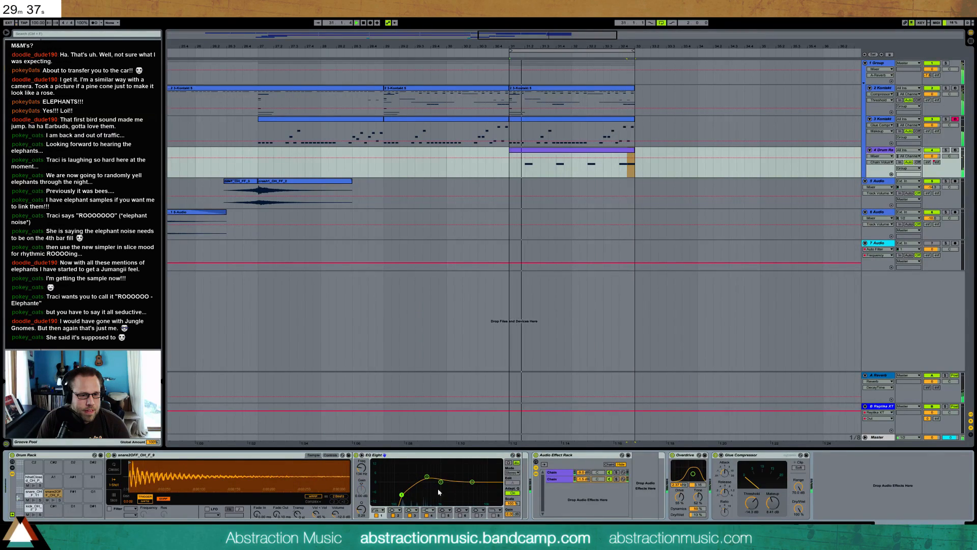
{"action": "left_click_drag", "start_coordinate": [440, 482], "coordinate": [447, 492]}
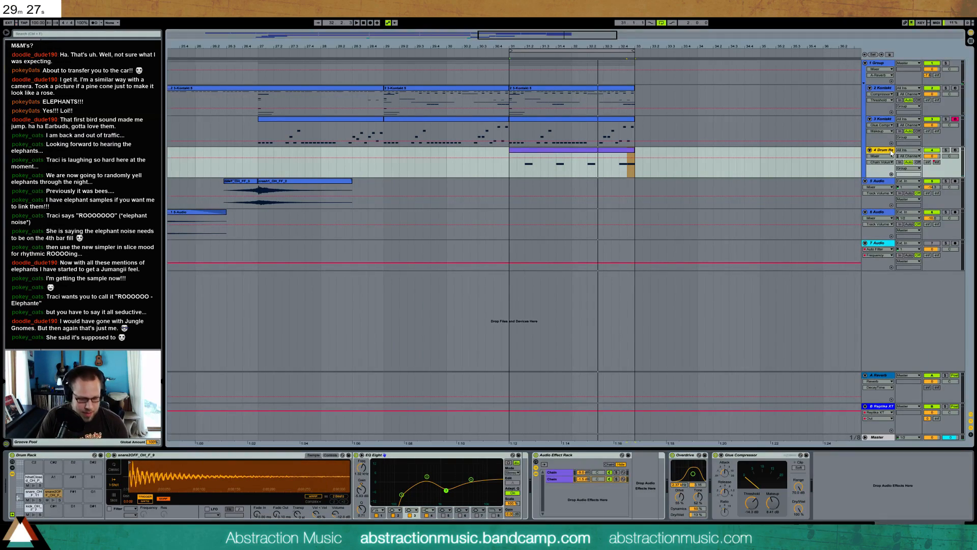
Insert an audio track below the Drum Rack track and duplicate the Kontakt and drum clips of bars 31–32 three times, up to bar 39
{"action": "key", "text": "ctrl+t"}
{"action": "left_click_drag", "start_coordinate": [548, 34], "coordinate": [576, 8]}
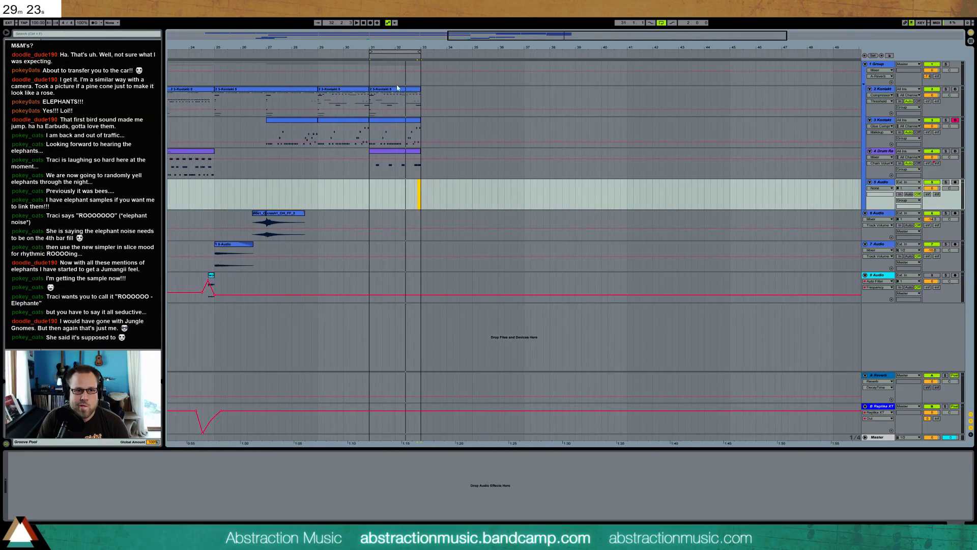
{"action": "left_click_drag", "start_coordinate": [374, 103], "coordinate": [420, 178]}
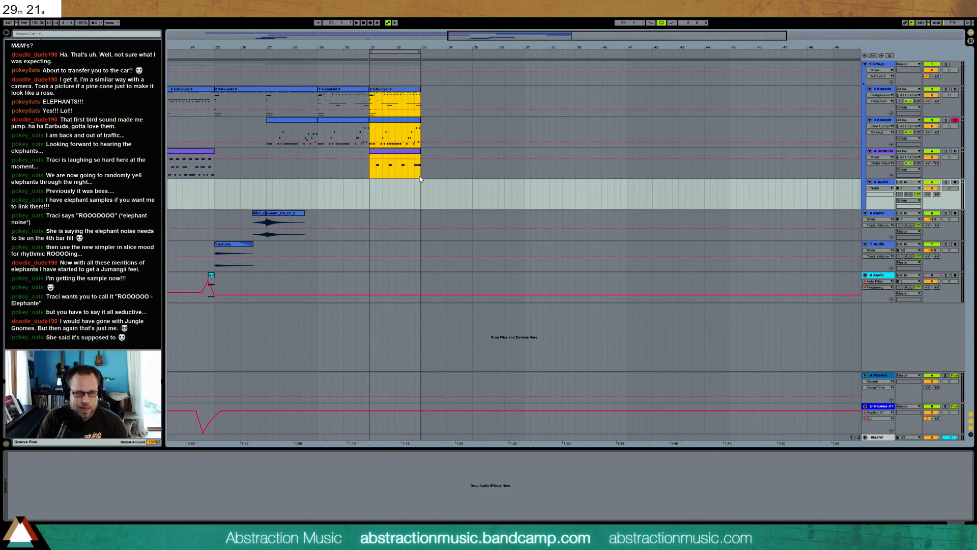
{"action": "key", "text": "ctrl+d"}
{"action": "key", "text": "ctrl+d"}
{"action": "key", "text": "ctrl+d"}
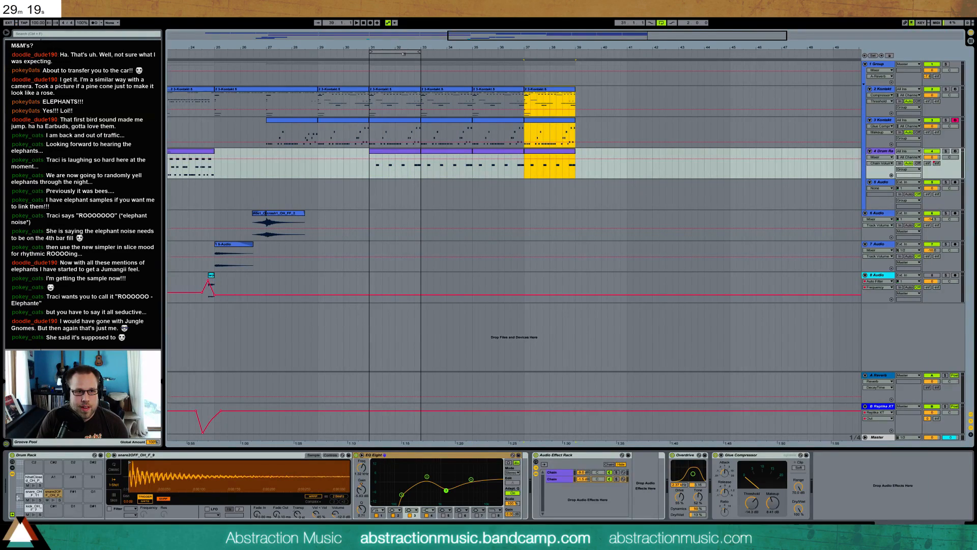
Arm the new audio track with monitoring on Auto and record a first take from bar 29
{"action": "left_click", "coordinate": [882, 183]}
{"action": "left_click", "coordinate": [955, 182]}
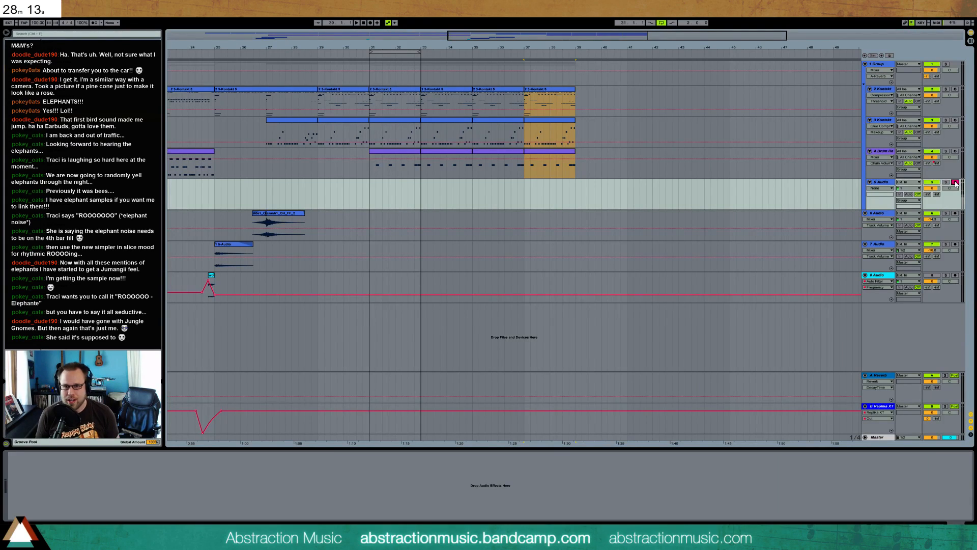
{"action": "left_click", "coordinate": [909, 194]}
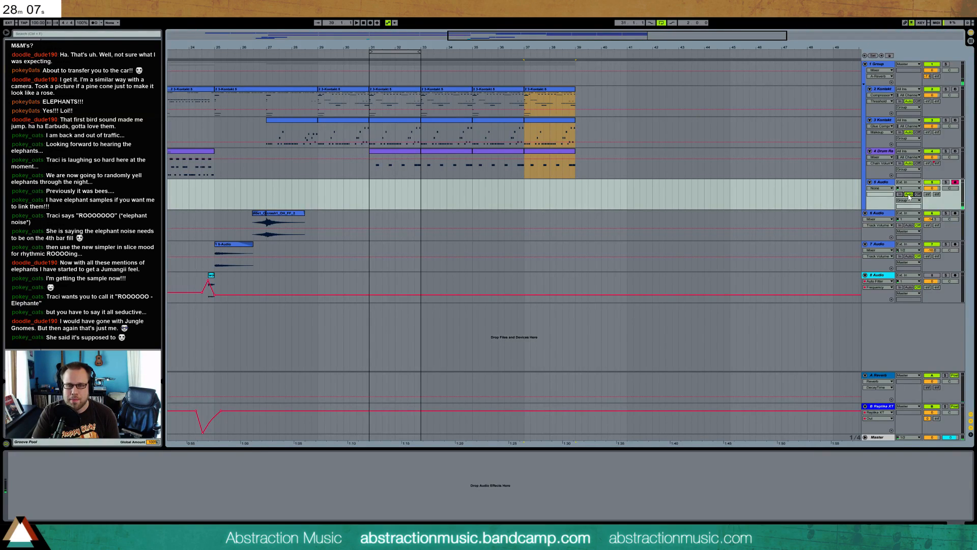
{"action": "left_click", "coordinate": [343, 188]}
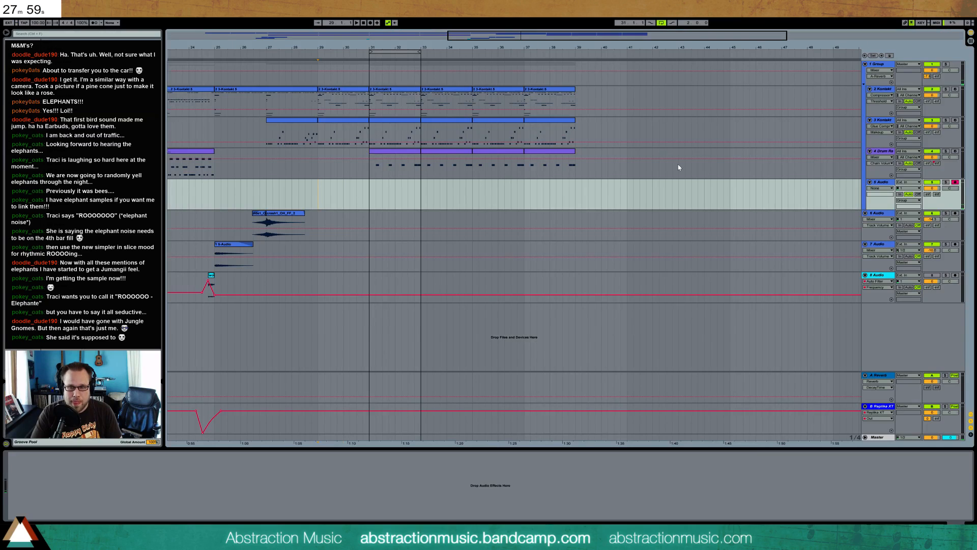
{"action": "key", "text": "F9"}
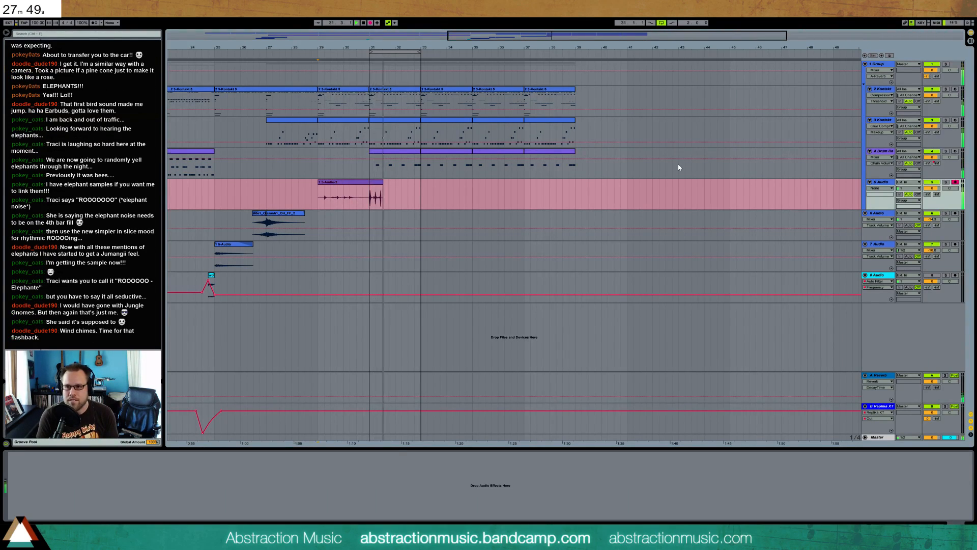
{"action": "key", "text": "space"}
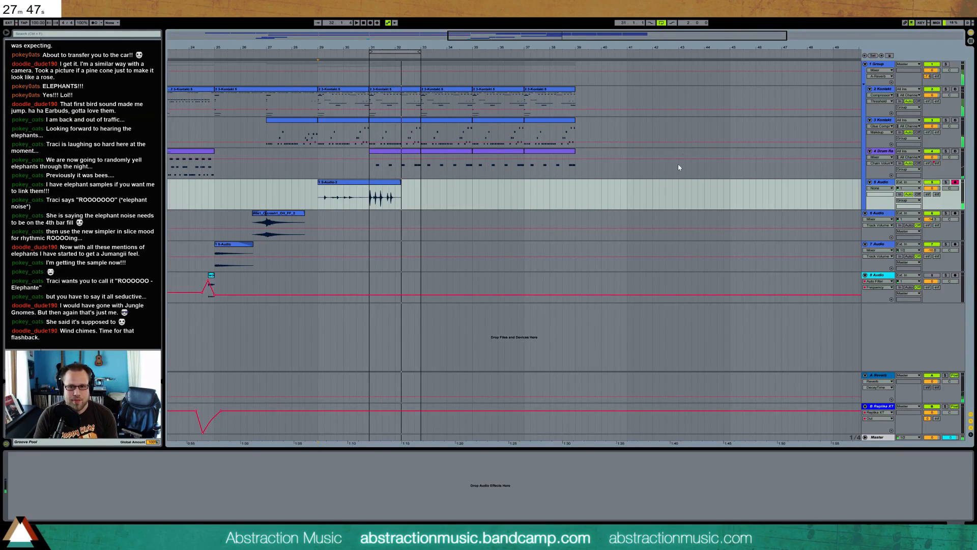
Switch the new audio track's monitoring off and delete the take recorded at bar 29
{"action": "left_click", "coordinate": [918, 195]}
{"action": "left_click", "coordinate": [398, 183]}
{"action": "left_click", "coordinate": [319, 195]}
{"action": "key", "text": "Delete"}
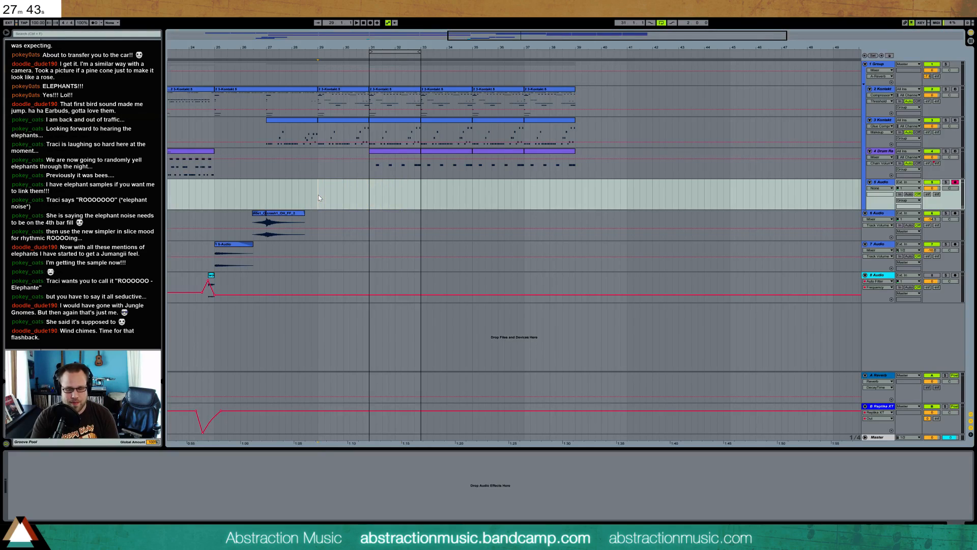
Record another take from bar 29 on the audio track, then turn off the arrangement loop
{"action": "key", "text": "F9"}
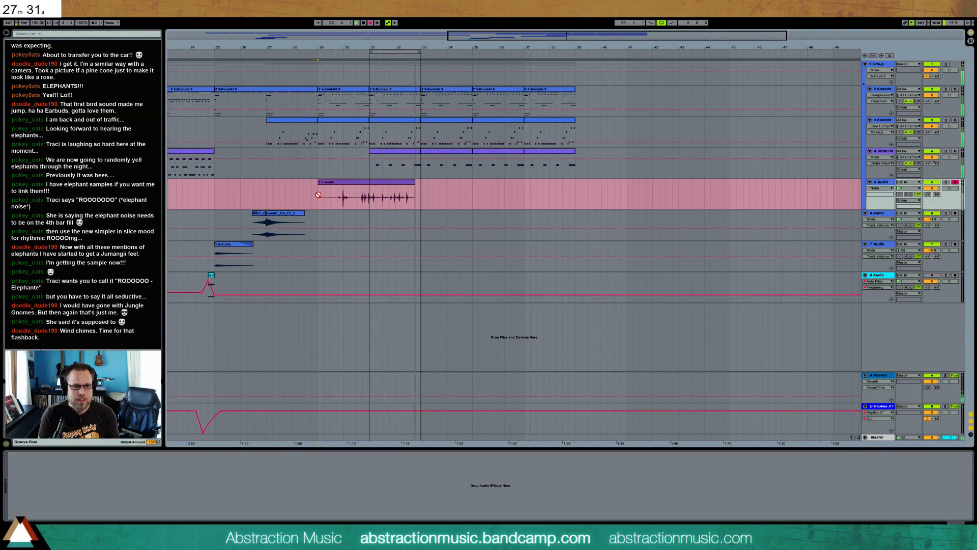
{"action": "key", "text": "F9"}
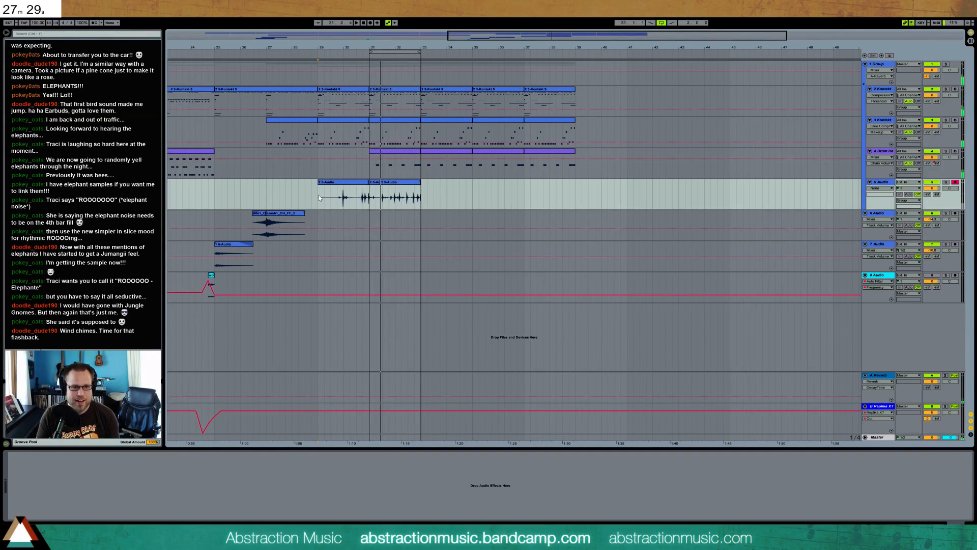
{"action": "left_click", "coordinate": [664, 24]}
Record the part on the audio track from bar 29 without looping, repeating the take once and stopping in bar 37
{"action": "left_click", "coordinate": [316, 194]}
{"action": "key", "text": "F9"}
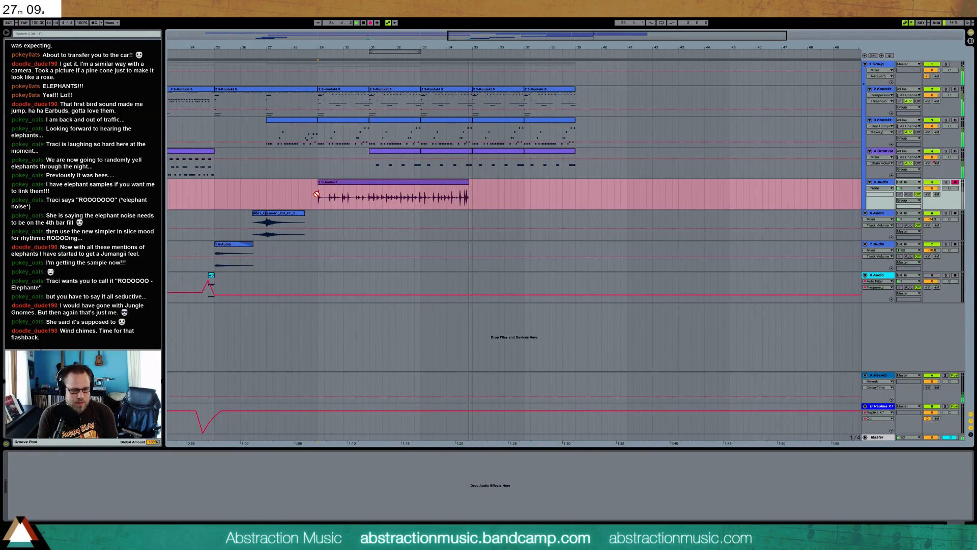
{"action": "key", "text": "F9"}
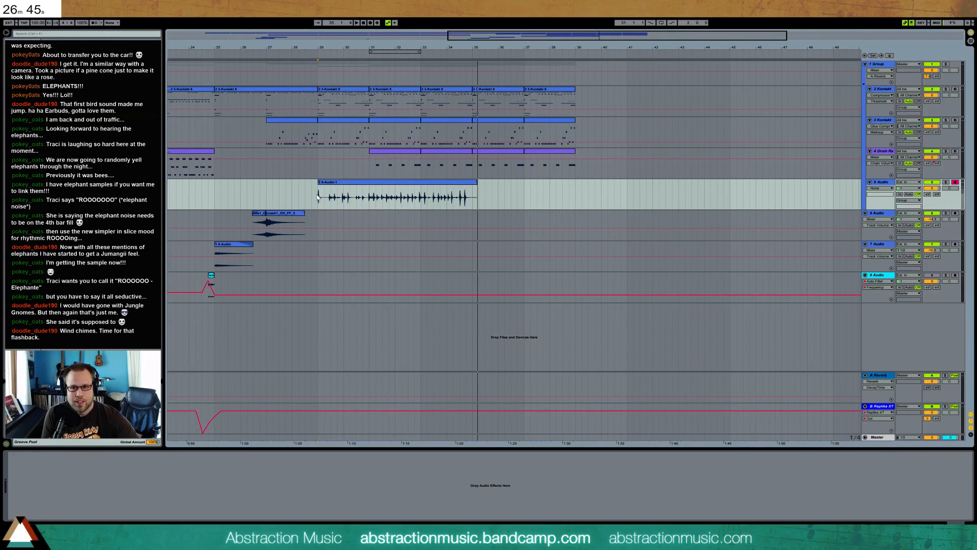
{"action": "key", "text": "F9"}
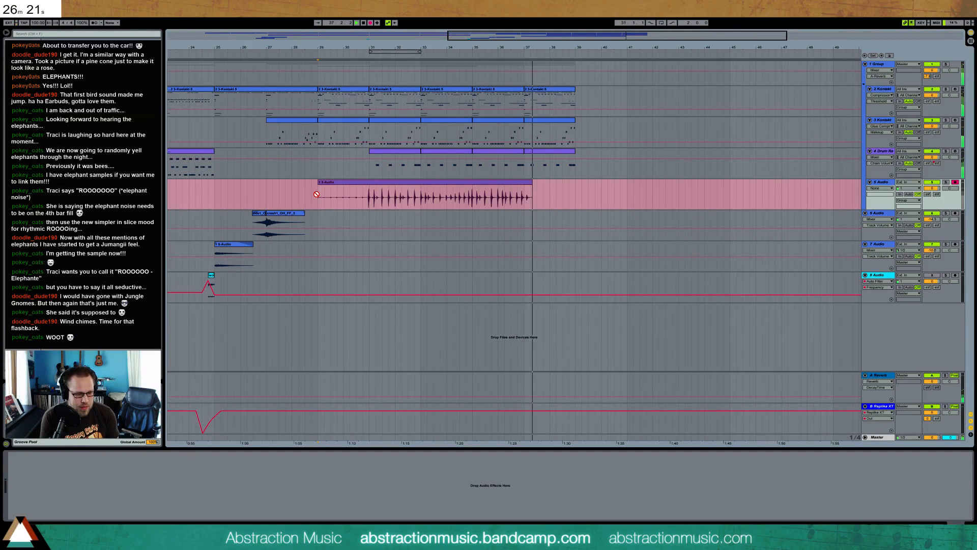
{"action": "key", "text": "F9"}
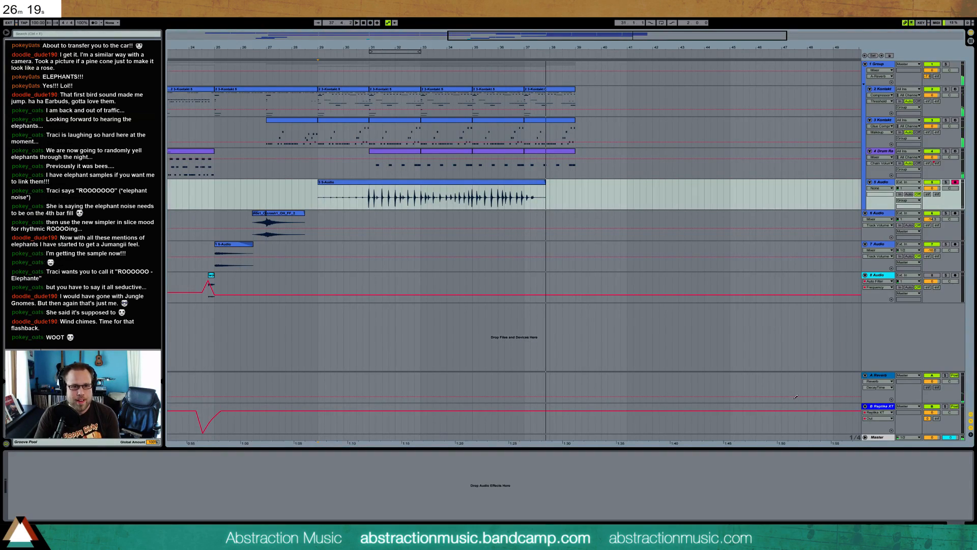
Record a continuation from bar 36 past bar 39 and move the seam between the two audio clips about half a bar later
{"action": "left_click", "coordinate": [498, 203]}
{"action": "key", "text": "F9"}
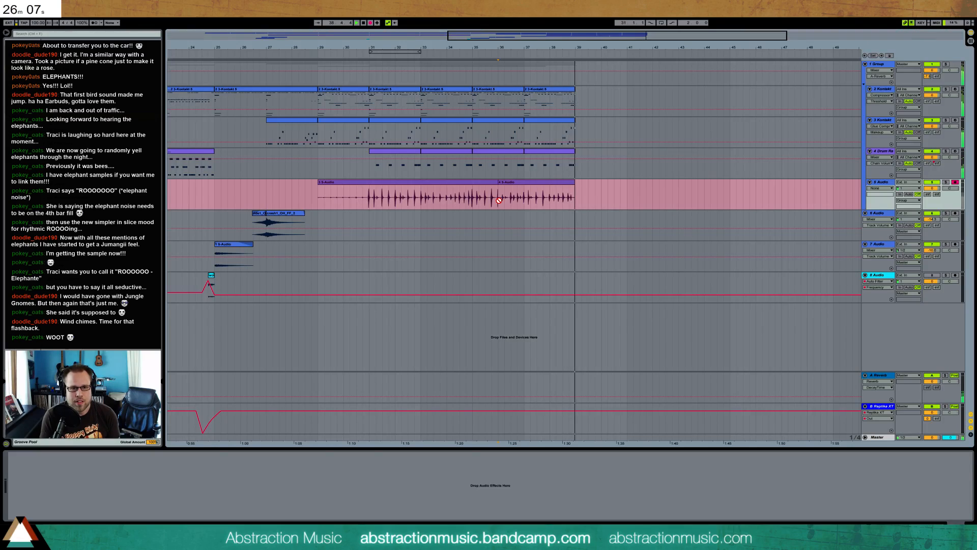
{"action": "key", "text": "space"}
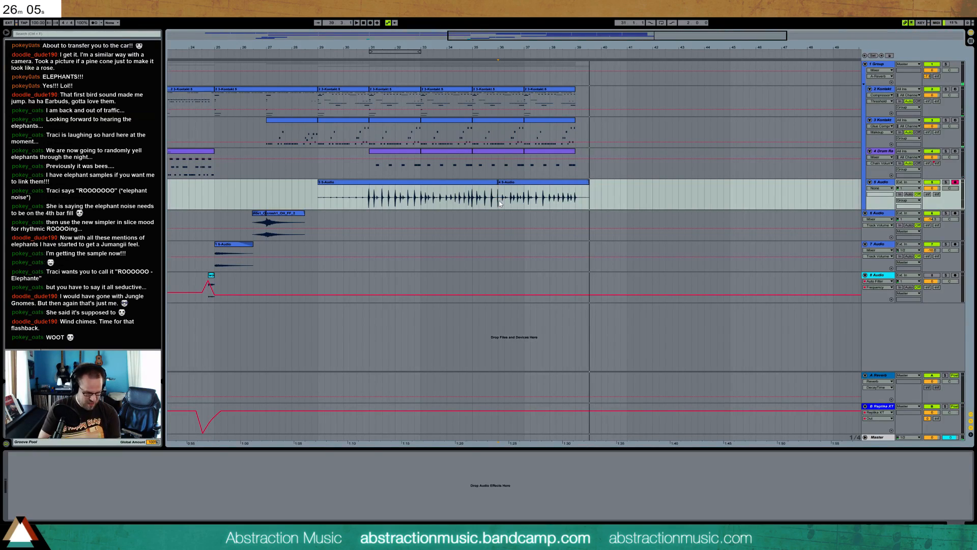
{"action": "left_click_drag", "start_coordinate": [498, 183], "coordinate": [510, 184]}
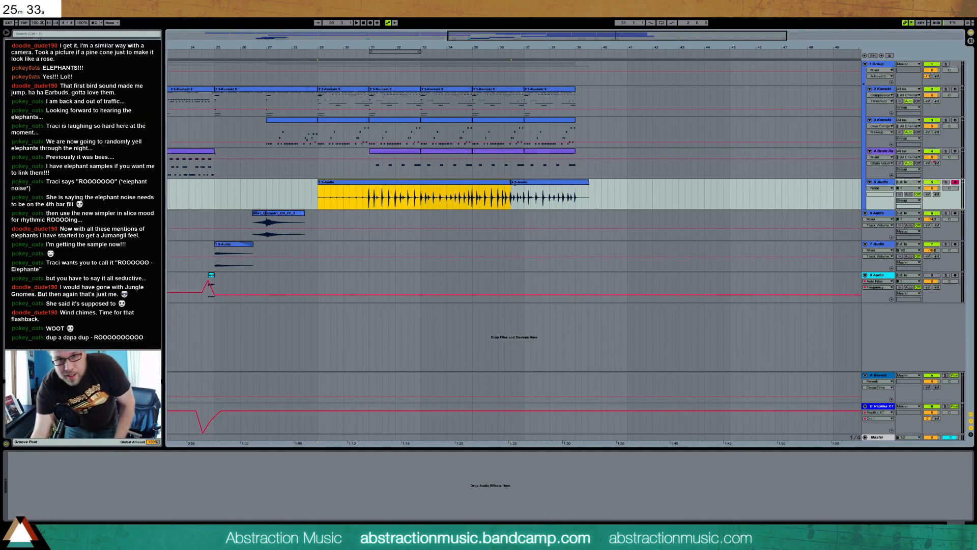
Record a separate take on the audio track in the empty area from about bar 43
{"action": "left_click", "coordinate": [683, 203]}
{"action": "key", "text": "F9"}
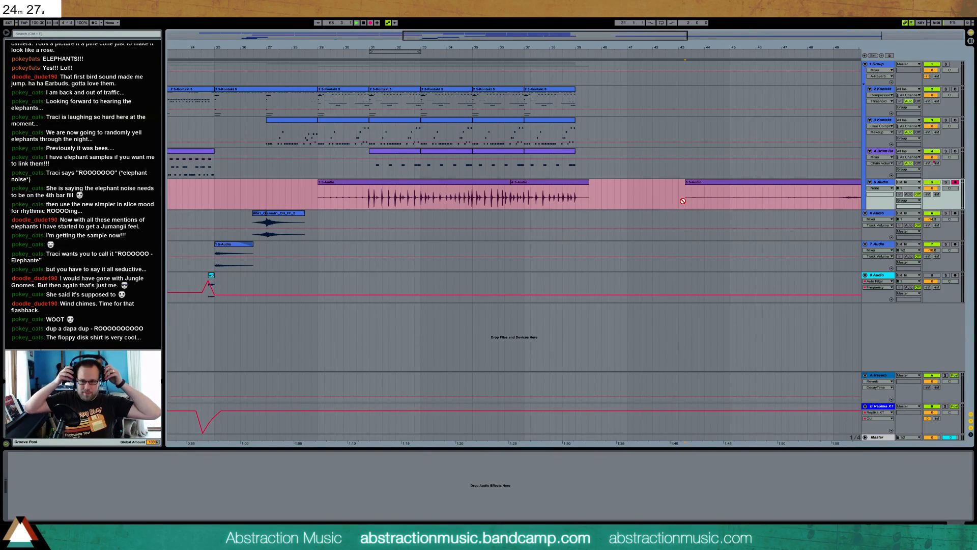
{"action": "key", "text": "space"}
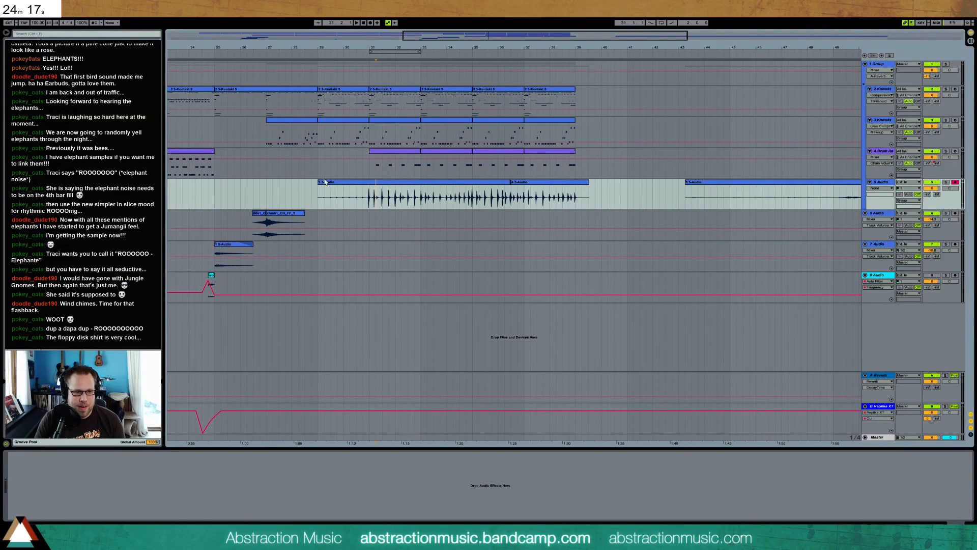
Trim and shift the first recorded audio clip so that its first hit and its start fall on bar 31, then play it
{"action": "left_click_drag", "start_coordinate": [319, 188], "coordinate": [363, 189]}
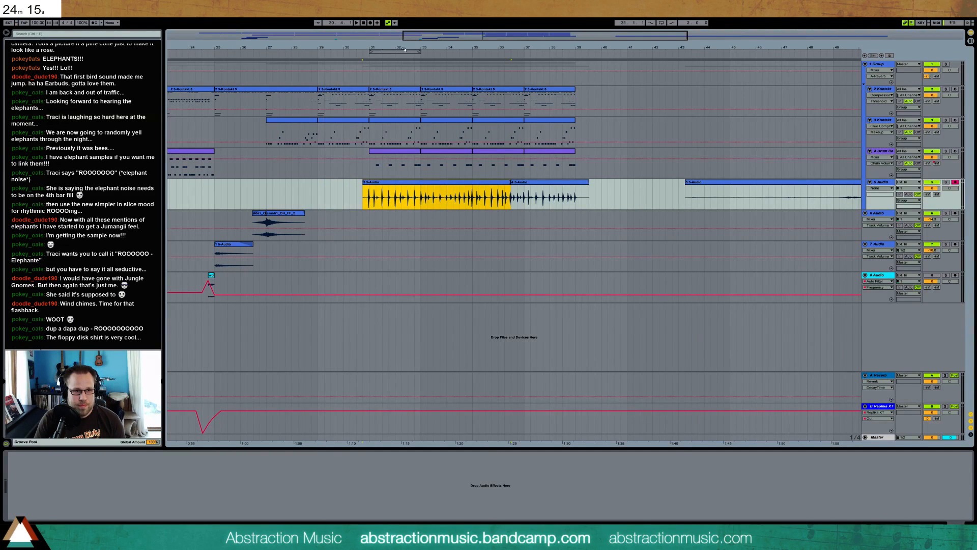
{"action": "left_click_drag", "start_coordinate": [220, 47], "coordinate": [169, 105]}
{"action": "left_click_drag", "start_coordinate": [483, 33], "coordinate": [483, 39]}
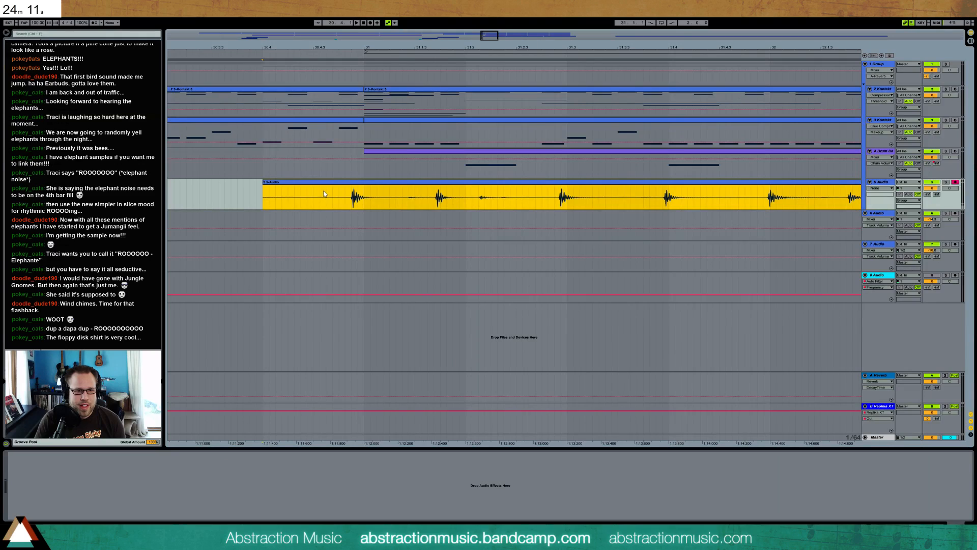
{"action": "left_click_drag", "start_coordinate": [346, 186], "coordinate": [359, 186]}
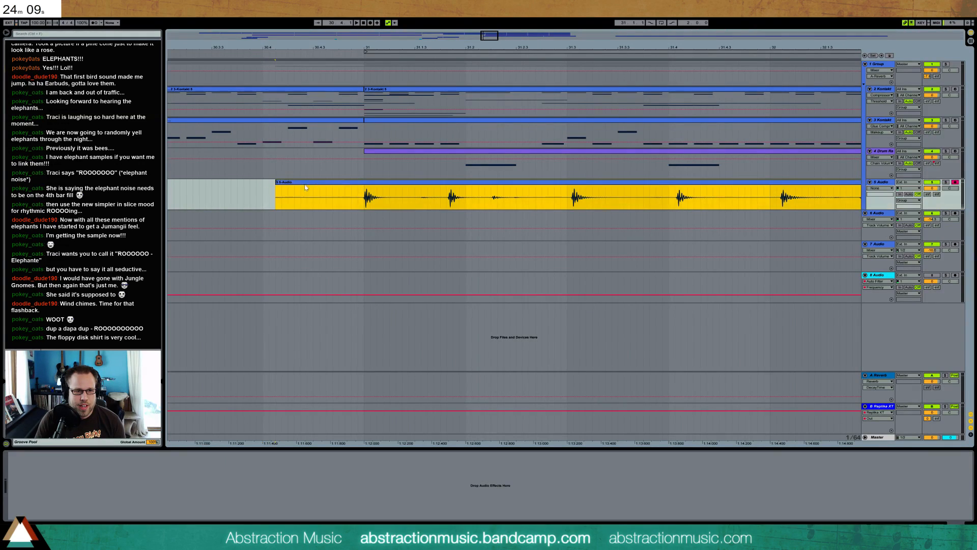
{"action": "left_click_drag", "start_coordinate": [276, 189], "coordinate": [363, 188]}
{"action": "key", "text": "space"}
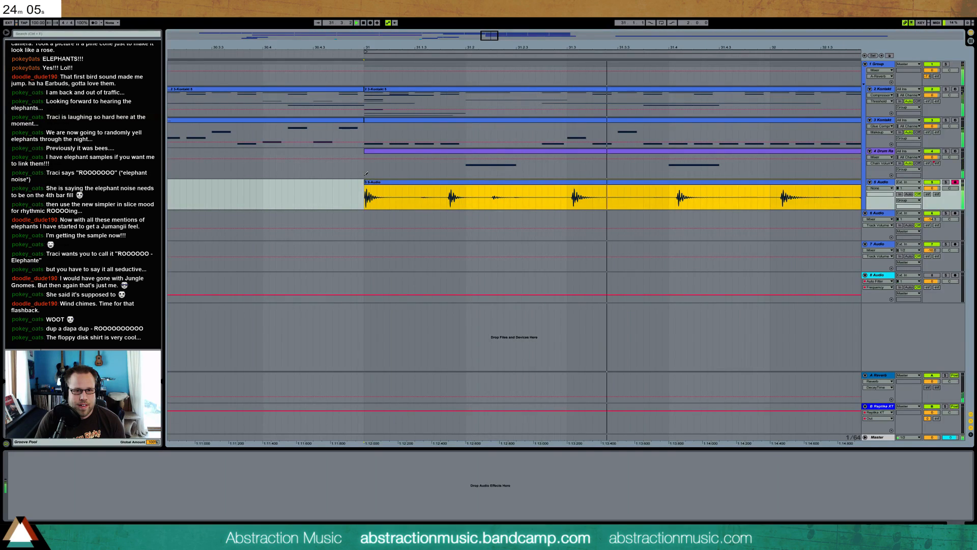
Open the first audio clip's sample and make its first hit position 1.1.1 of the clip, then play it briefly
{"action": "left_click_drag", "start_coordinate": [498, 36], "coordinate": [511, 35]}
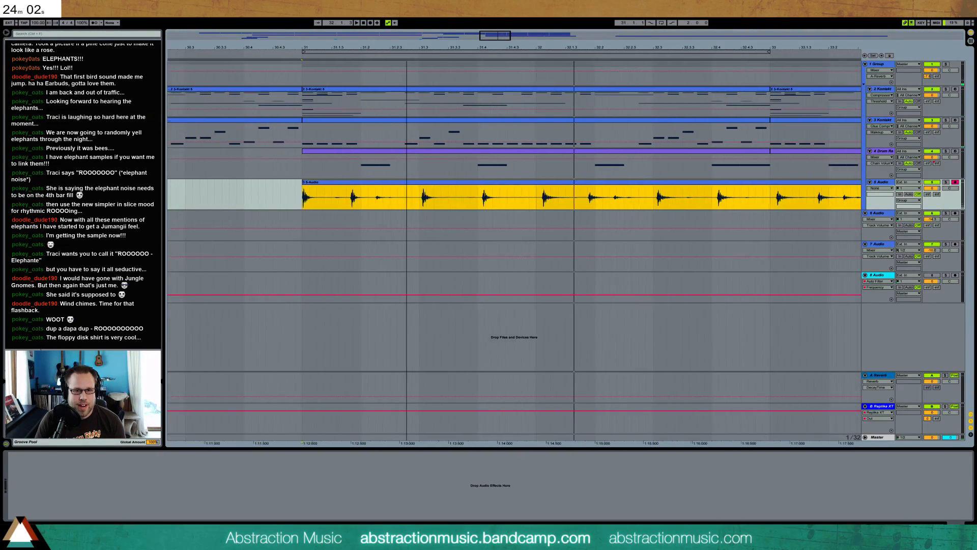
{"action": "double_click", "coordinate": [502, 194]}
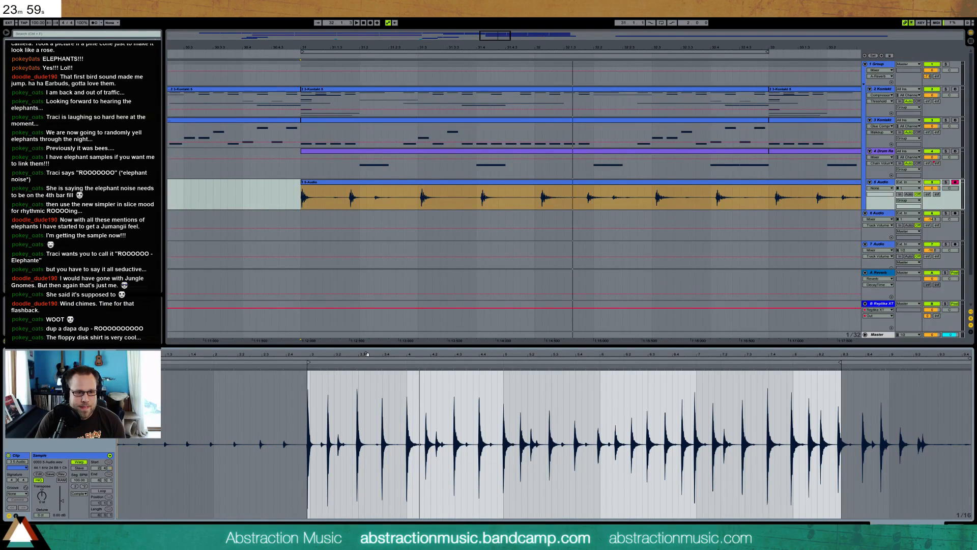
{"action": "left_click_drag", "start_coordinate": [405, 356], "coordinate": [446, 409]}
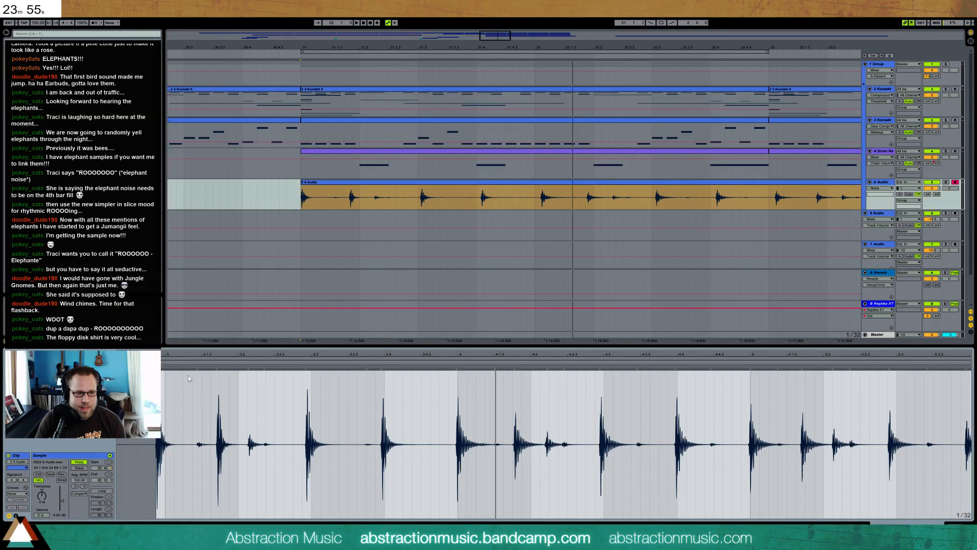
{"action": "right_click", "coordinate": [157, 364]}
{"action": "left_click", "coordinate": [163, 373]}
{"action": "key", "text": "space"}
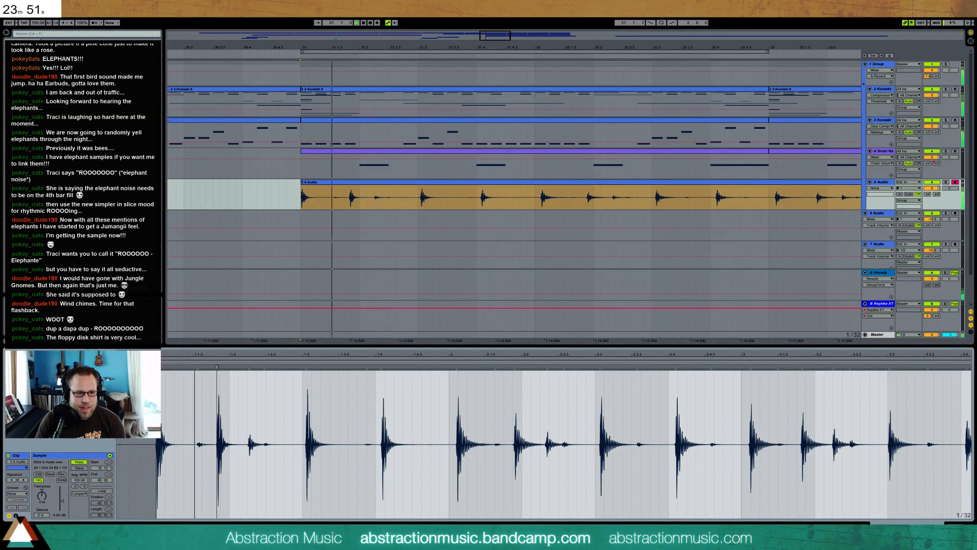
{"action": "key", "text": "space"}
Add warp markers to the clip's main hits and align them with beats 1.3, 1.4, 2, 2.3 and 2.4
{"action": "left_click_drag", "start_coordinate": [308, 366], "coordinate": [303, 366]}
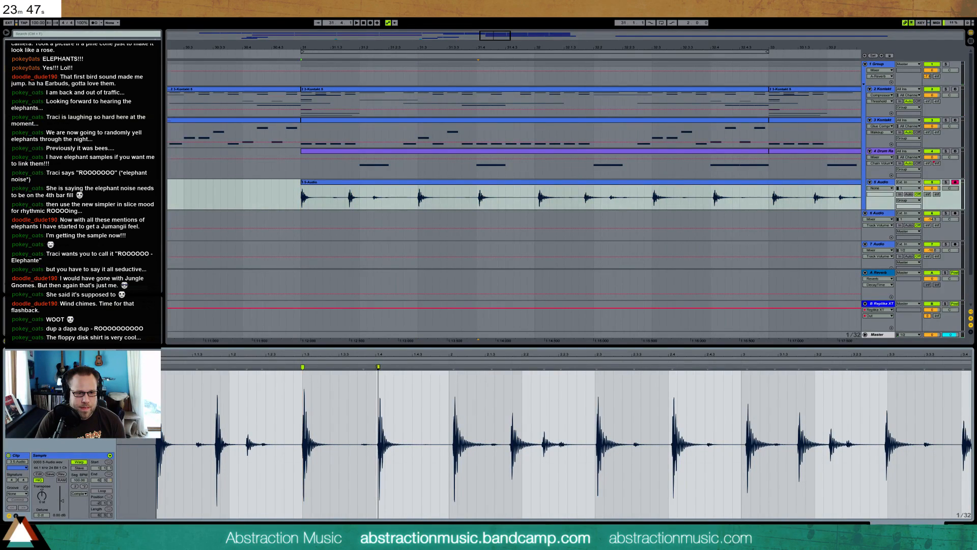
{"action": "left_click_drag", "start_coordinate": [379, 367], "coordinate": [376, 367]}
{"action": "left_click_drag", "start_coordinate": [452, 367], "coordinate": [449, 367]}
{"action": "key", "text": "space"}
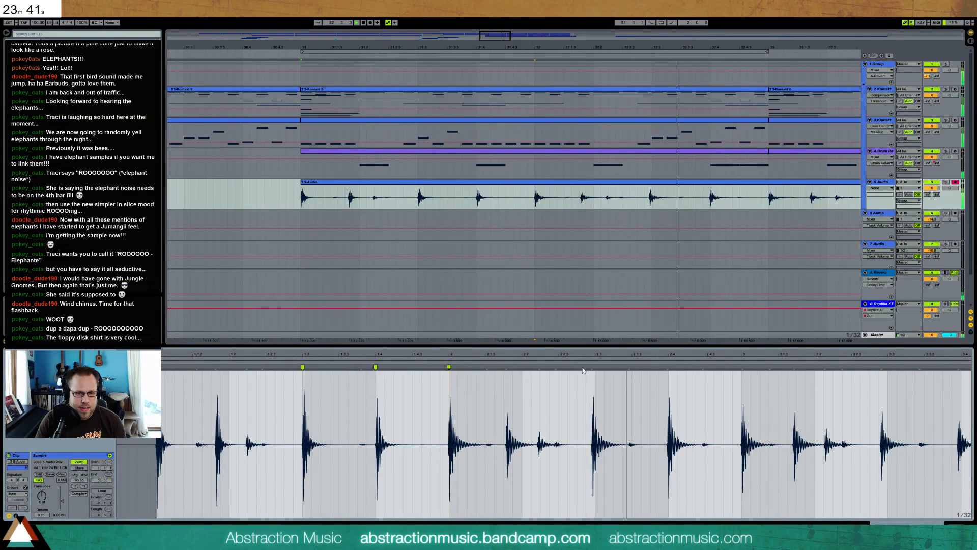
{"action": "left_click_drag", "start_coordinate": [592, 366], "coordinate": [595, 366]}
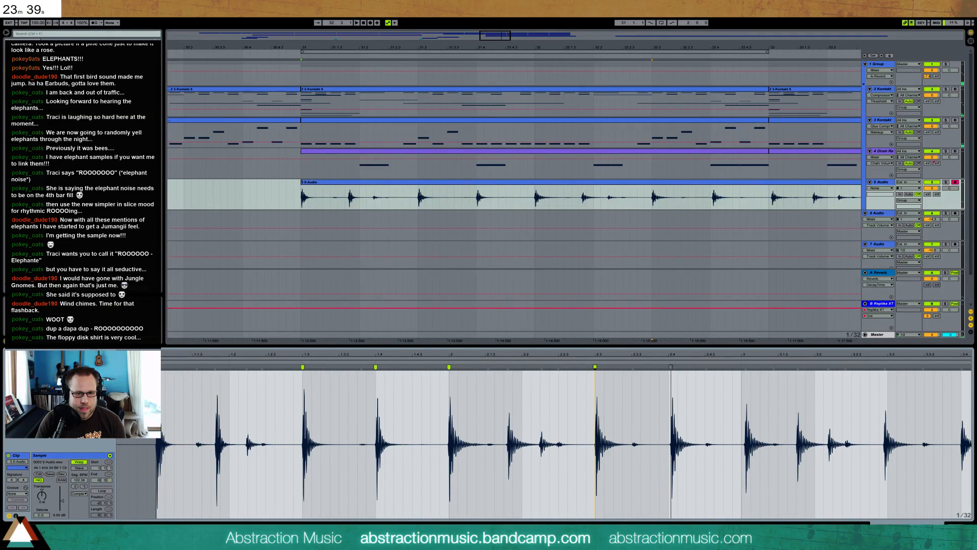
{"action": "double_click", "coordinate": [668, 367]}
{"action": "left_click_drag", "start_coordinate": [744, 367], "coordinate": [742, 367]}
{"action": "double_click", "coordinate": [792, 366]}
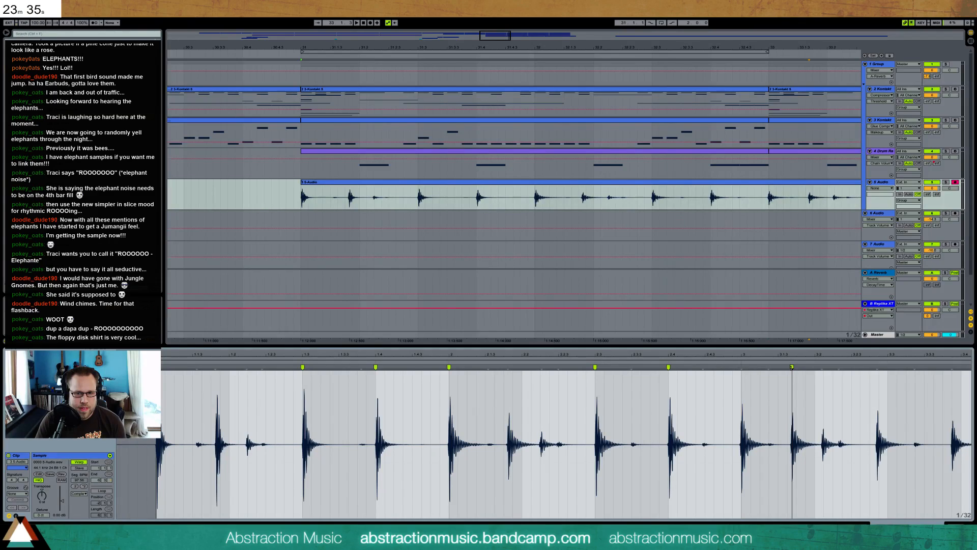
{"action": "left_click_drag", "start_coordinate": [877, 366], "coordinate": [870, 367]}
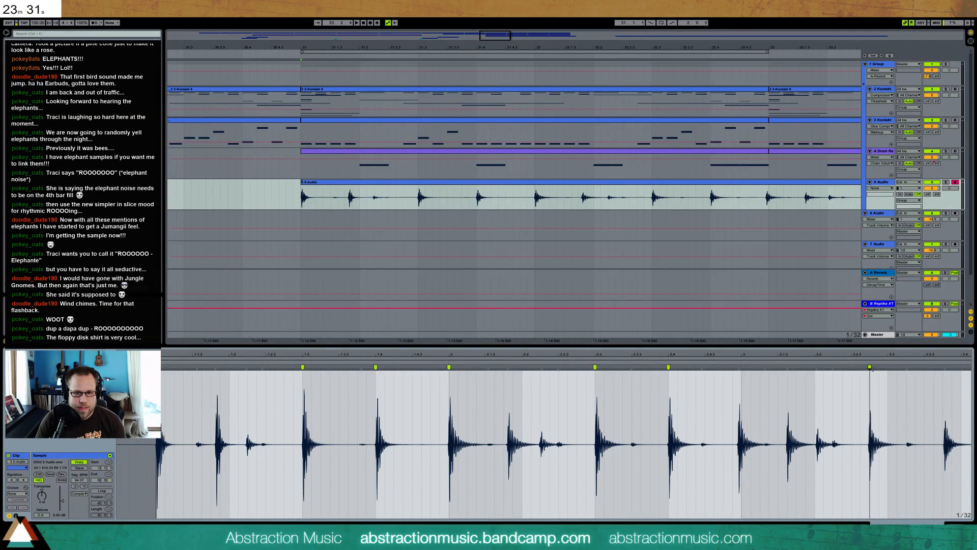
{"action": "double_click", "coordinate": [871, 366]}
{"action": "key", "text": "space"}
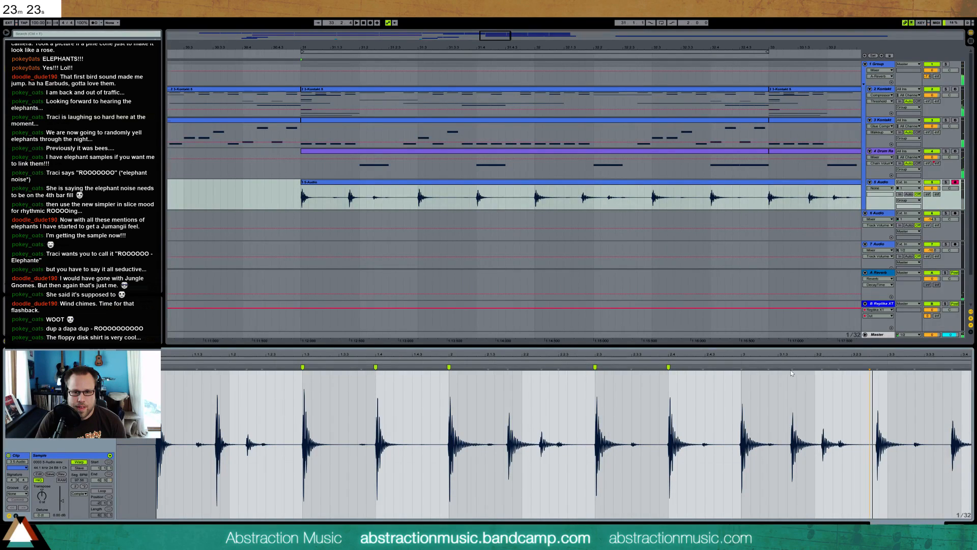
Warp the hit at bar 3 of the clip and the two off-beat hits after it onto the grid, then play
{"action": "double_click", "coordinate": [742, 367]}
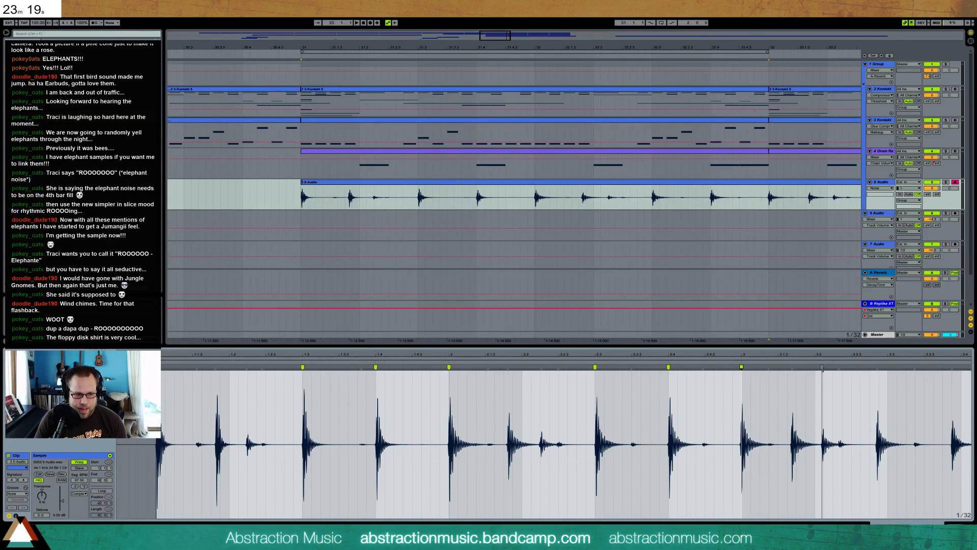
{"action": "double_click", "coordinate": [823, 367]}
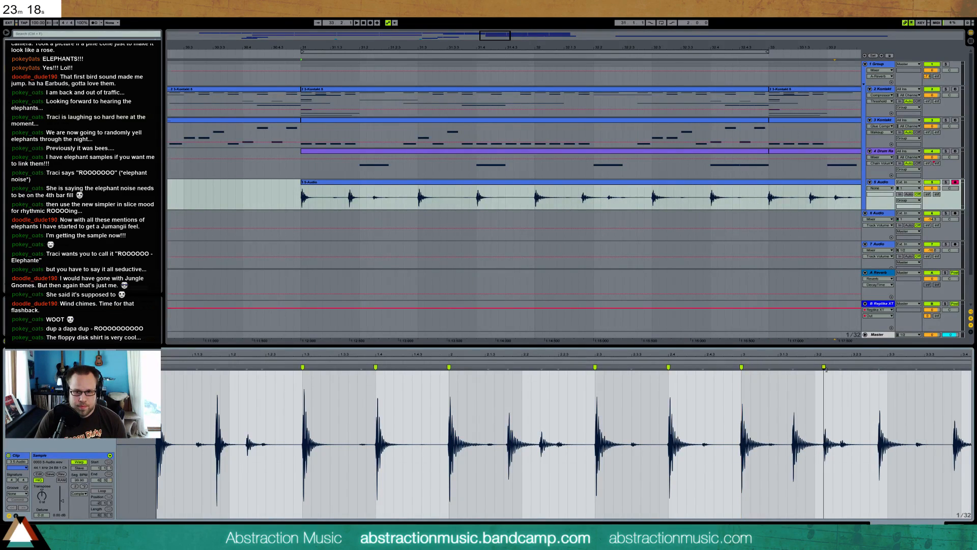
{"action": "double_click", "coordinate": [795, 367]}
{"action": "key", "text": "space"}
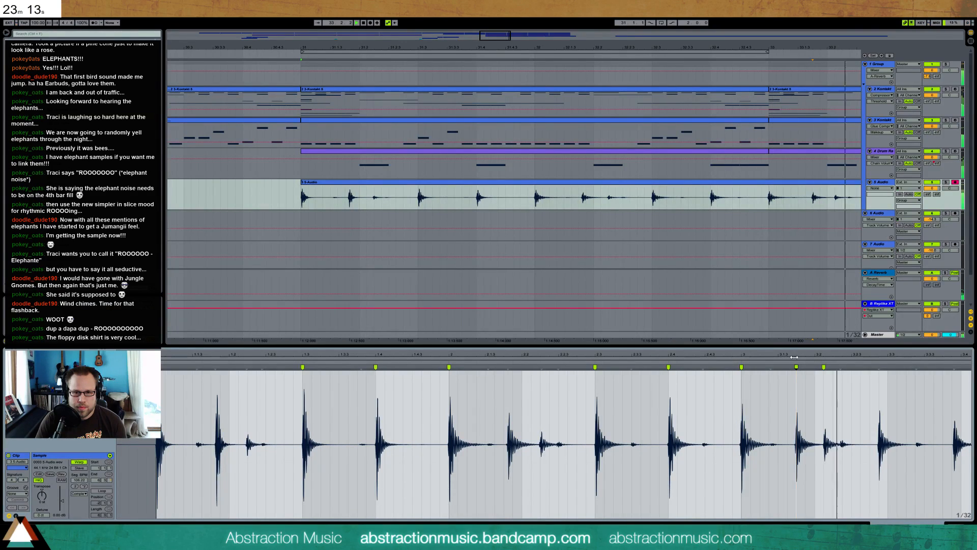
Warp the clip's next two hits onto beats 3.3 and 3.4, then play it in a wider arrangement view
{"action": "mouse_move", "coordinate": [815, 353]}
{"action": "left_mouse_down"}
{"action": "mouse_move", "coordinate": [564, 353]}
{"action": "mouse_move", "coordinate": [581, 367]}
{"action": "left_mouse_up"}
{"action": "key", "text": "space"}
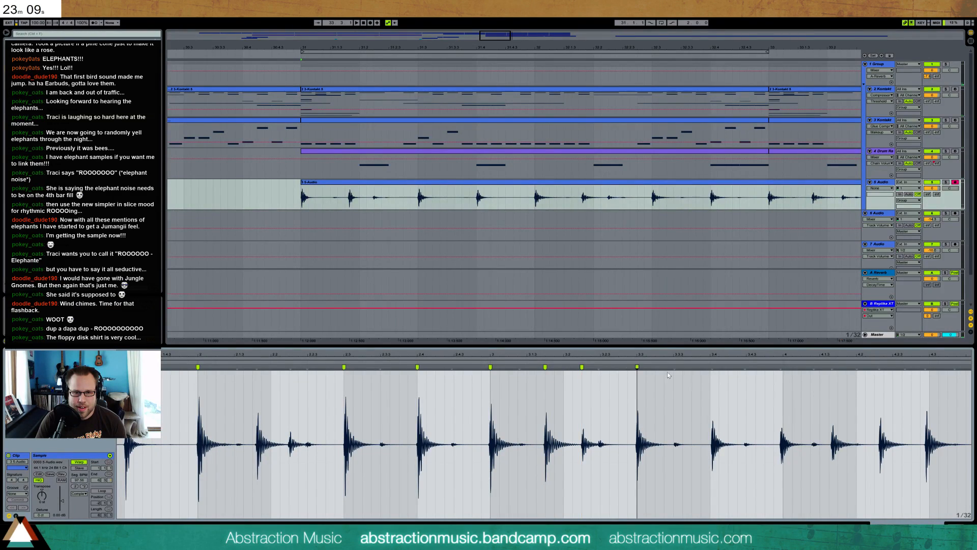
{"action": "left_click_drag", "start_coordinate": [713, 367], "coordinate": [710, 366]}
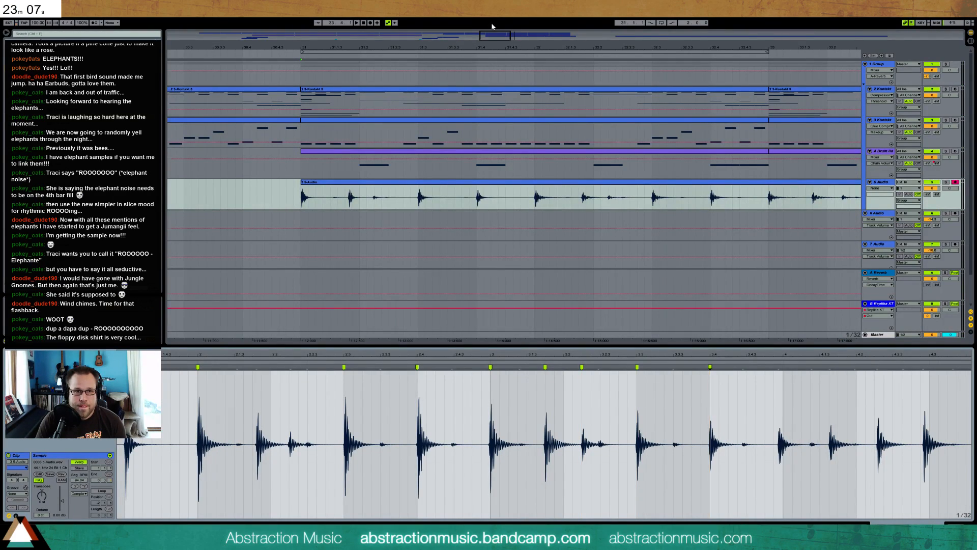
{"action": "left_click_drag", "start_coordinate": [500, 34], "coordinate": [533, 82]}
{"action": "key", "text": "space"}
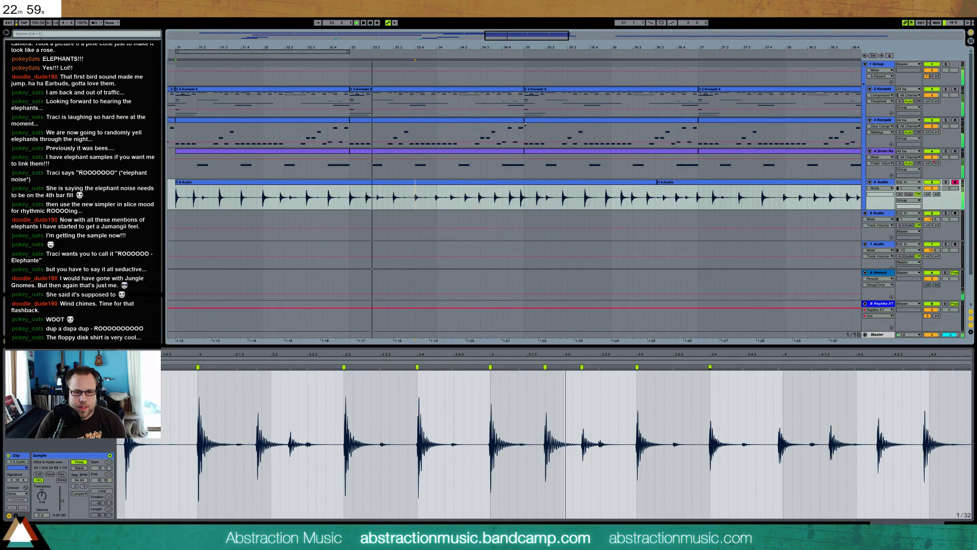
{"action": "key", "text": "space"}
Apply the groove from the Groove Pool to the first audio clip and play it
{"action": "left_click", "coordinate": [545, 367]}
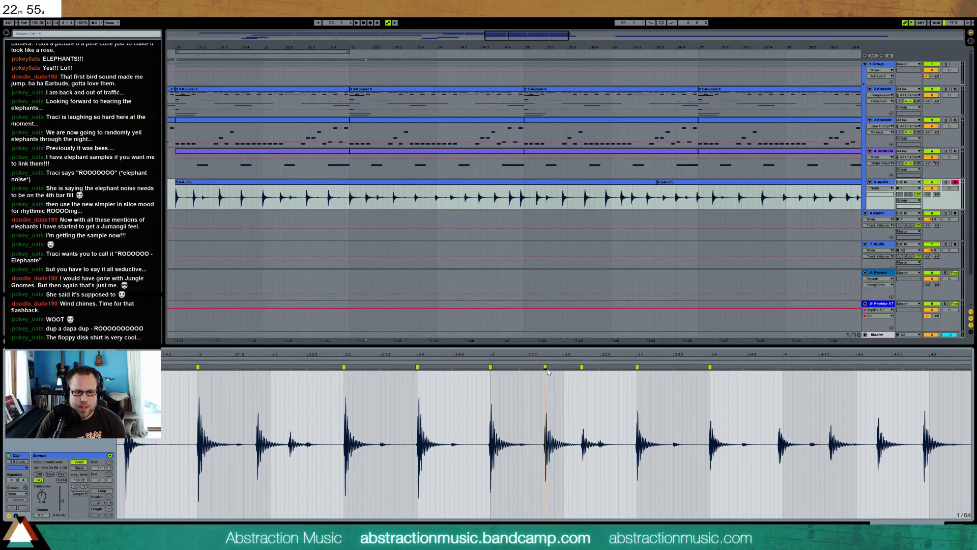
{"action": "left_click", "coordinate": [545, 366]}
{"action": "left_click_drag", "start_coordinate": [36, 307], "coordinate": [268, 186]}
{"action": "key", "text": "space"}
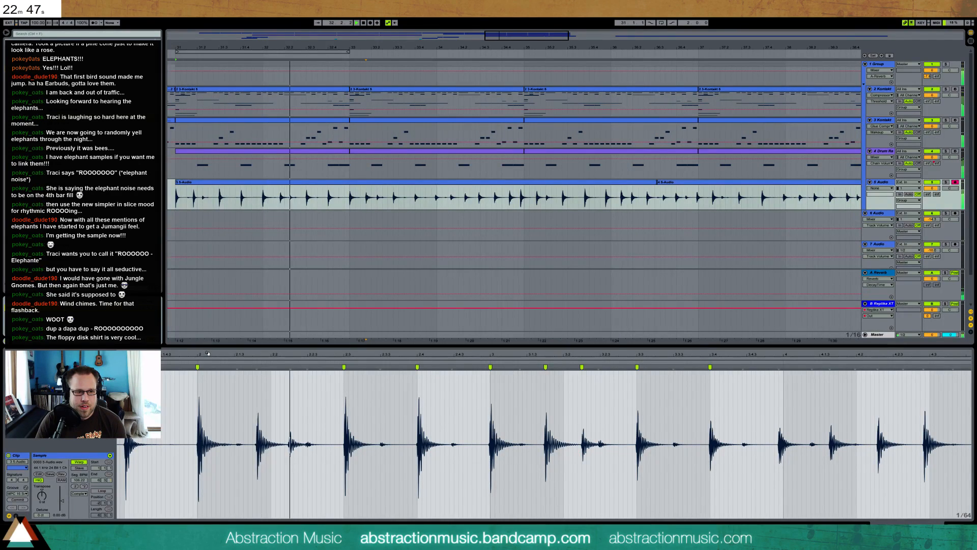
Warp the off-beat hit after bar 2 and the two off-beat hits after the clip's start slightly into time, then play
{"action": "key", "text": "space"}
{"action": "double_click", "coordinate": [256, 369]}
{"action": "left_click_drag", "start_coordinate": [256, 369], "coordinate": [652, 357]}
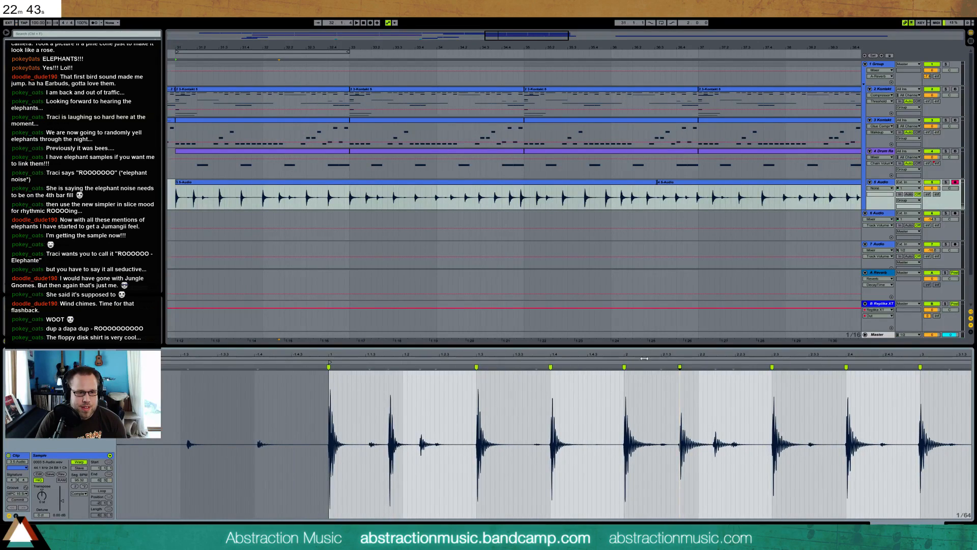
{"action": "left_click_drag", "start_coordinate": [389, 367], "coordinate": [384, 367]}
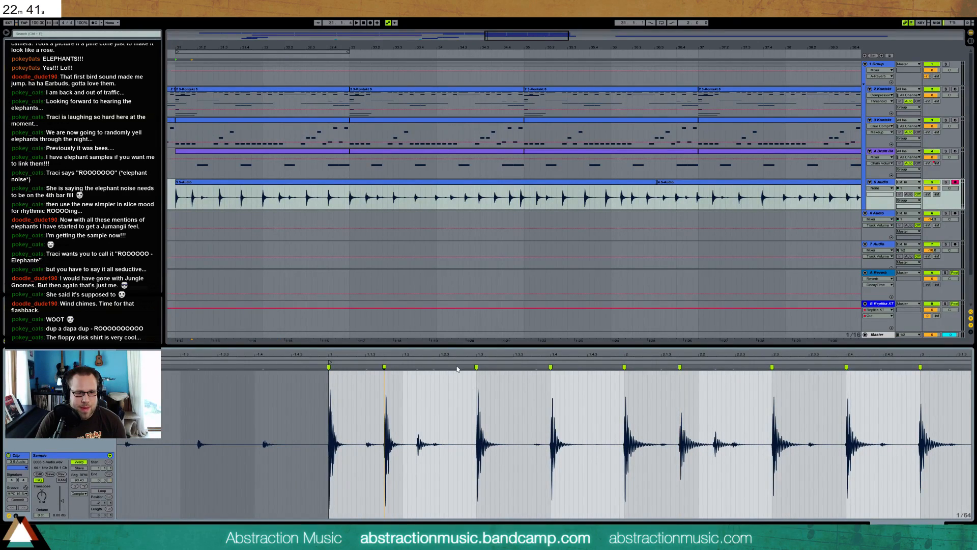
{"action": "double_click", "coordinate": [417, 367]}
{"action": "key", "text": "space"}
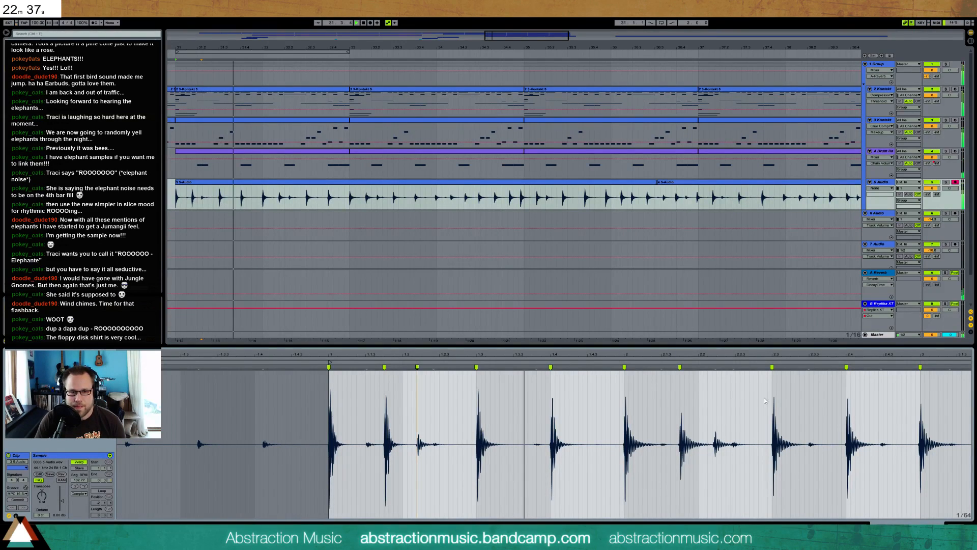
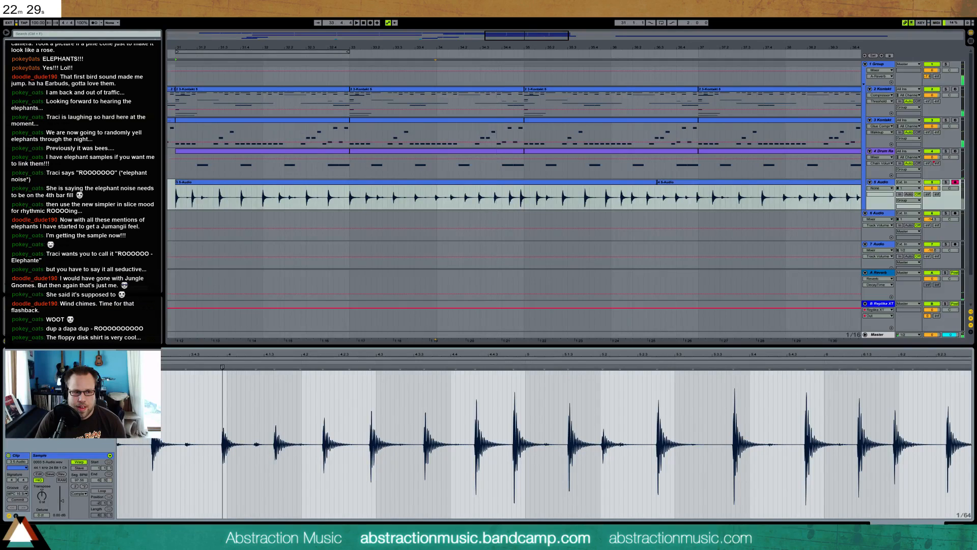
Add seven warp markers to consecutive hits in the audio clip's bar 4, aligning the first six evenly with the grid
{"action": "left_click_drag", "start_coordinate": [226, 370], "coordinate": [227, 370]}
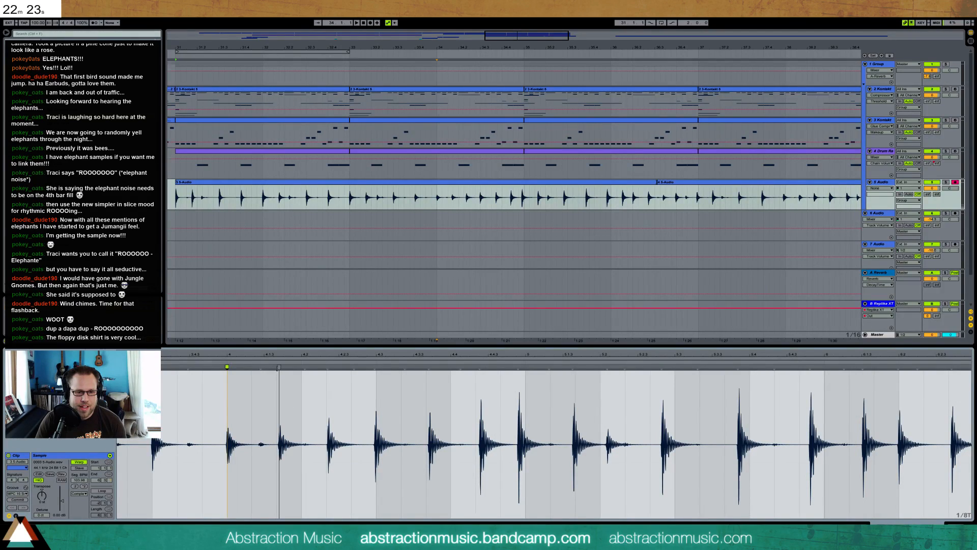
{"action": "left_click_drag", "start_coordinate": [278, 367], "coordinate": [477, 371]}
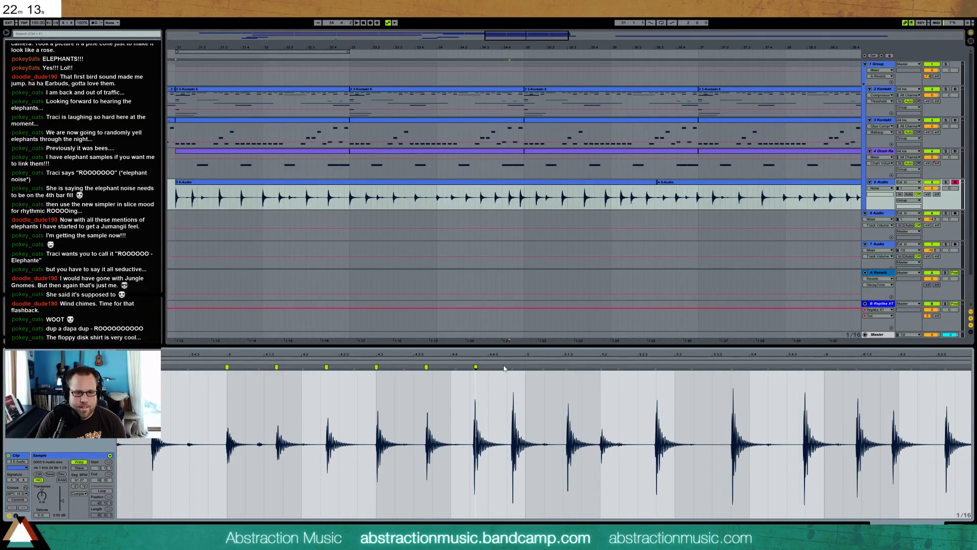
{"action": "left_click_drag", "start_coordinate": [512, 367], "coordinate": [507, 367]}
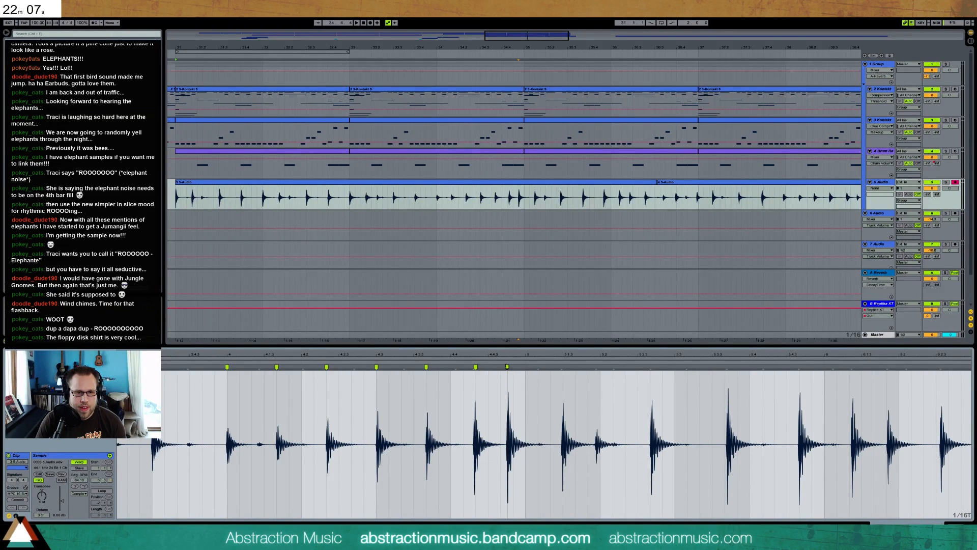
{"action": "left_click_drag", "start_coordinate": [507, 367], "coordinate": [513, 367]}
Play back the warped hits and move the last warp marker to the start of the clip's bar 5
{"action": "key", "text": "space"}
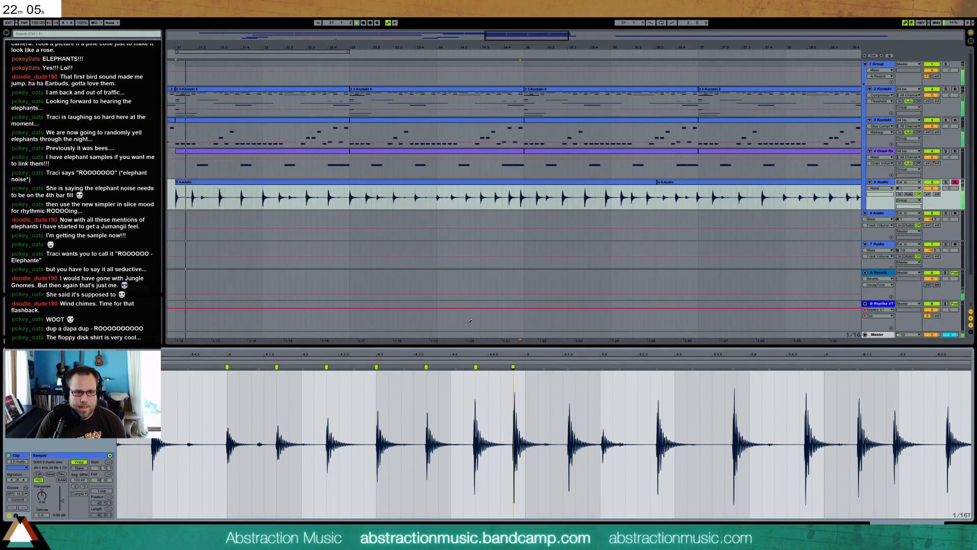
{"action": "left_click", "coordinate": [433, 196]}
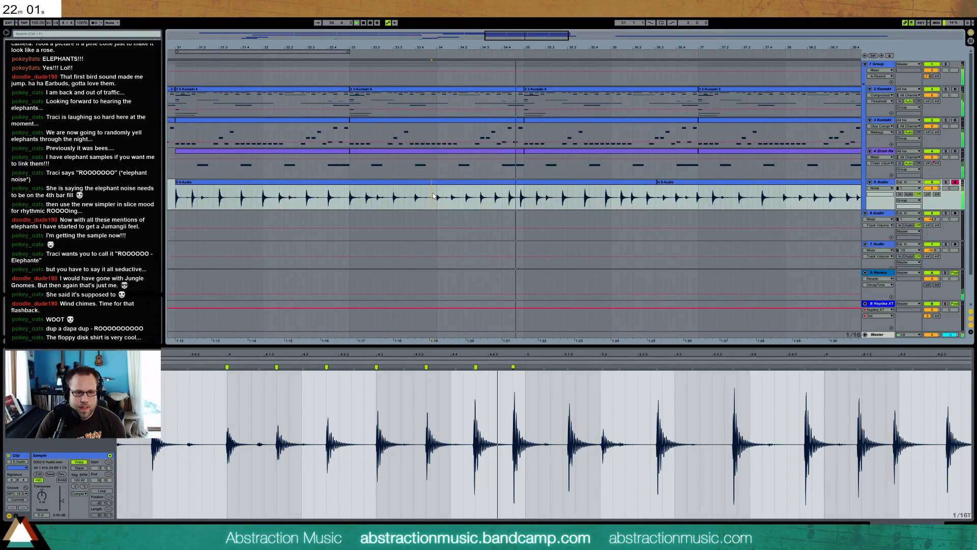
{"action": "left_click_drag", "start_coordinate": [512, 366], "coordinate": [526, 366]}
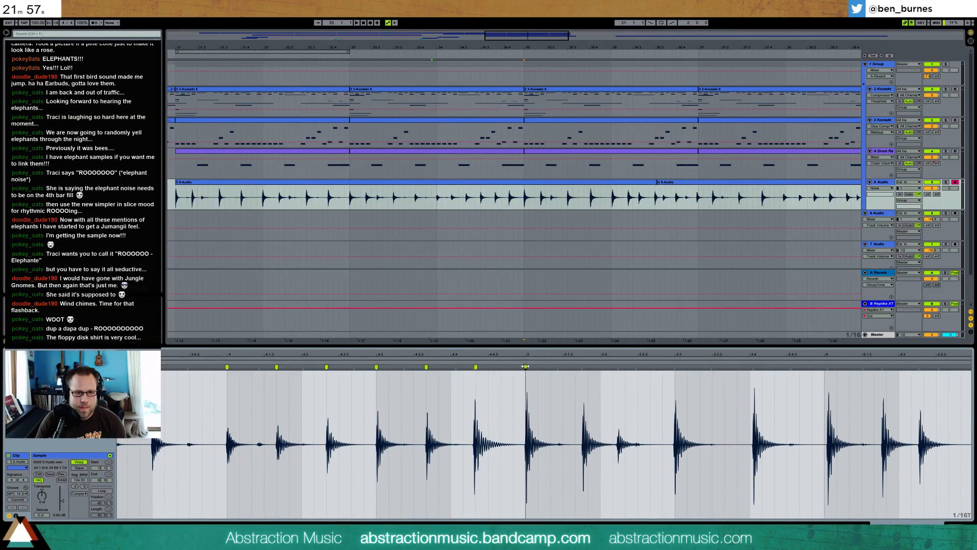
Split bar 34 of track 5 Audio into its own clip, set its groove to None and play it back
{"action": "left_click_drag", "start_coordinate": [528, 197], "coordinate": [446, 199]}
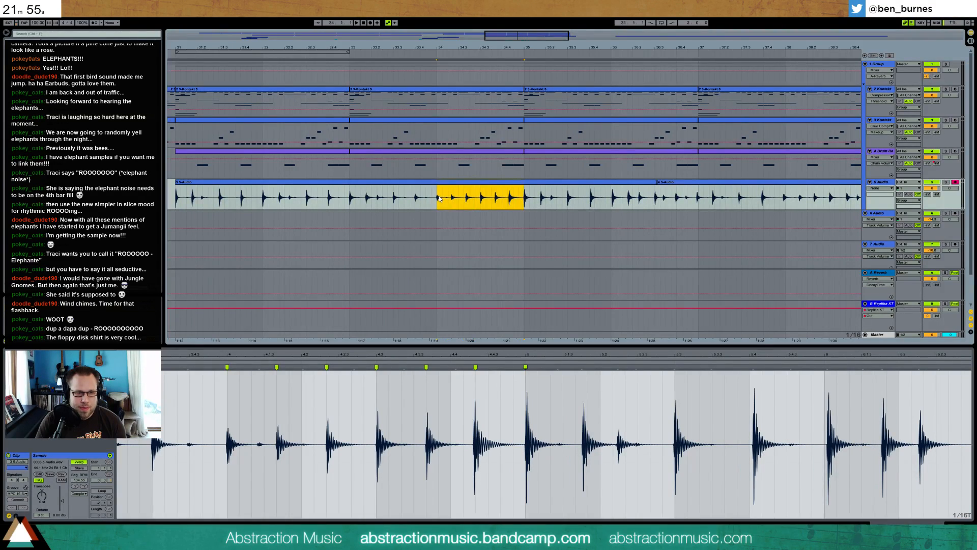
{"action": "key", "text": "ctrl+e"}
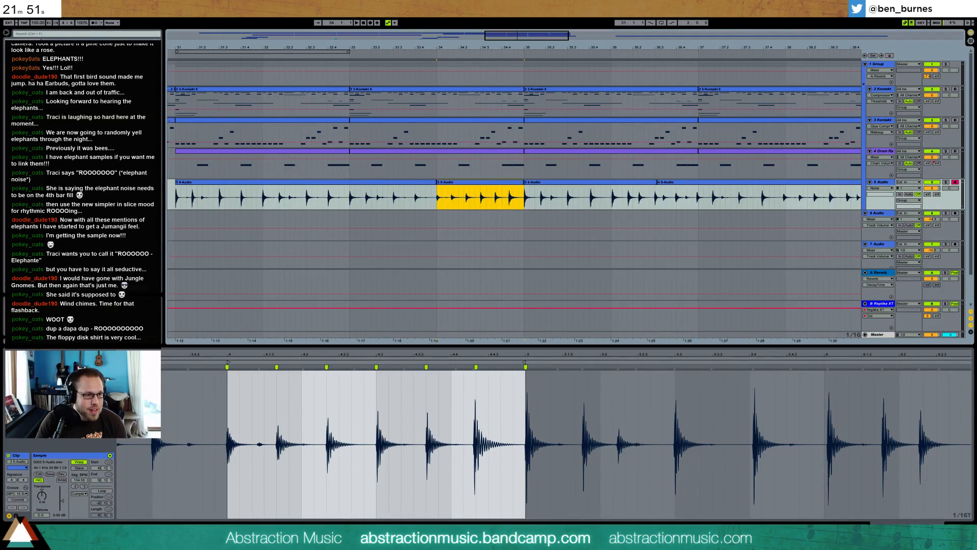
{"action": "left_click", "coordinate": [17, 500]}
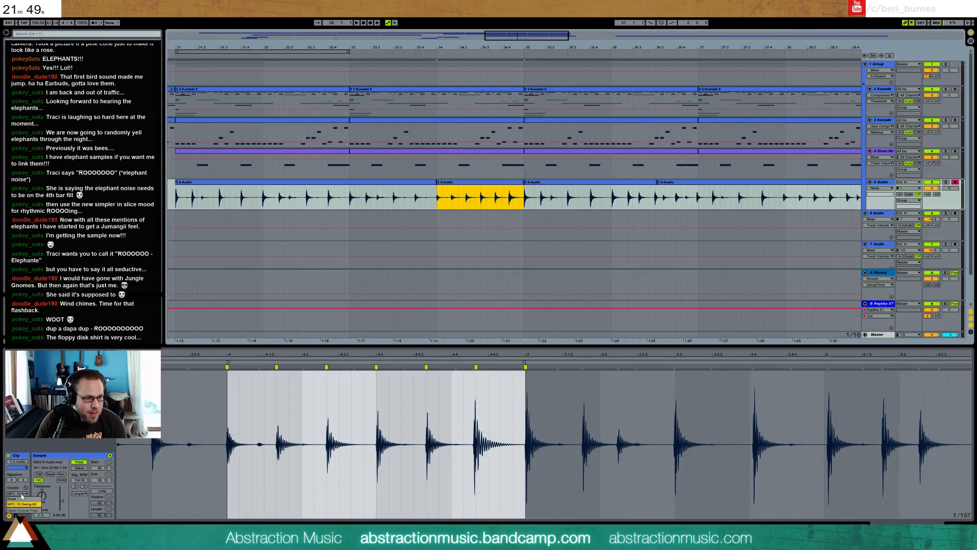
{"action": "key", "text": "space"}
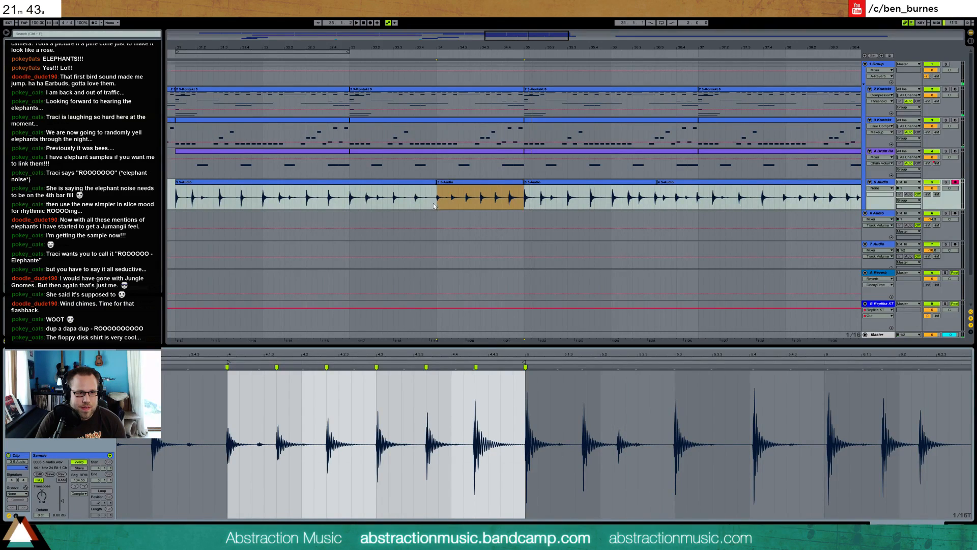
{"action": "key", "text": "space"}
Copy bar 32 of track 5 Audio and paste it over bar 34 of the same track
{"action": "left_click_drag", "start_coordinate": [264, 198], "coordinate": [307, 198]}
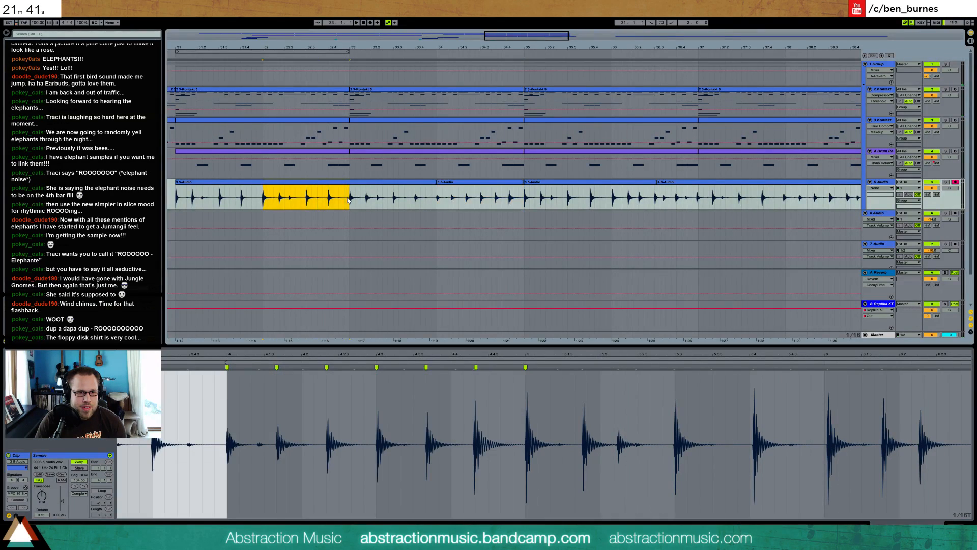
{"action": "left_click", "coordinate": [440, 198]}
{"action": "key", "text": "ctrl+v"}
{"action": "key", "text": "ctrl+z"}
{"action": "left_click", "coordinate": [438, 197]}
{"action": "key", "text": "ctrl+v"}
Add a Multiband Dynamics effect to track 5 Audio and play back the section briefly
{"action": "left_click_drag", "start_coordinate": [532, 36], "coordinate": [553, 38]}
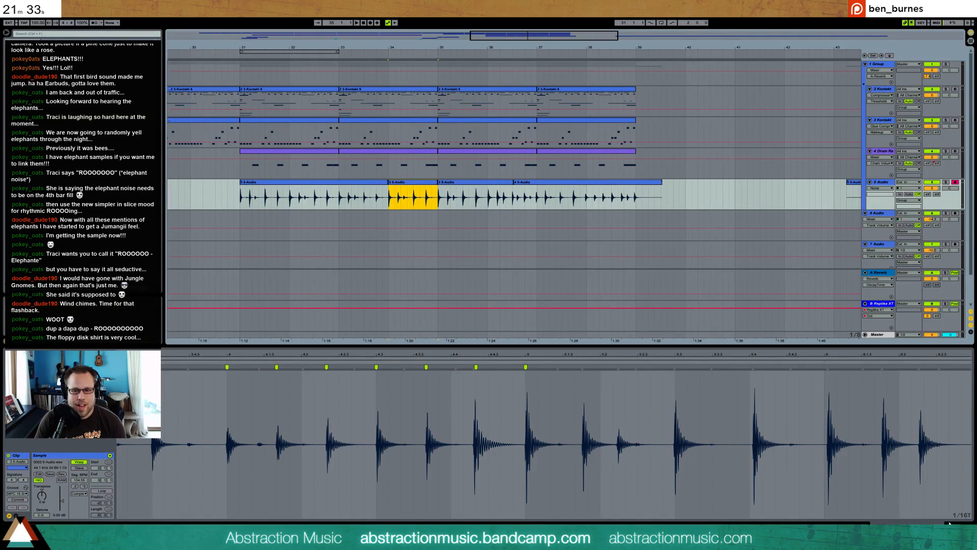
{"action": "key", "text": "ctrl+t"}
{"action": "left_click", "coordinate": [885, 184]}
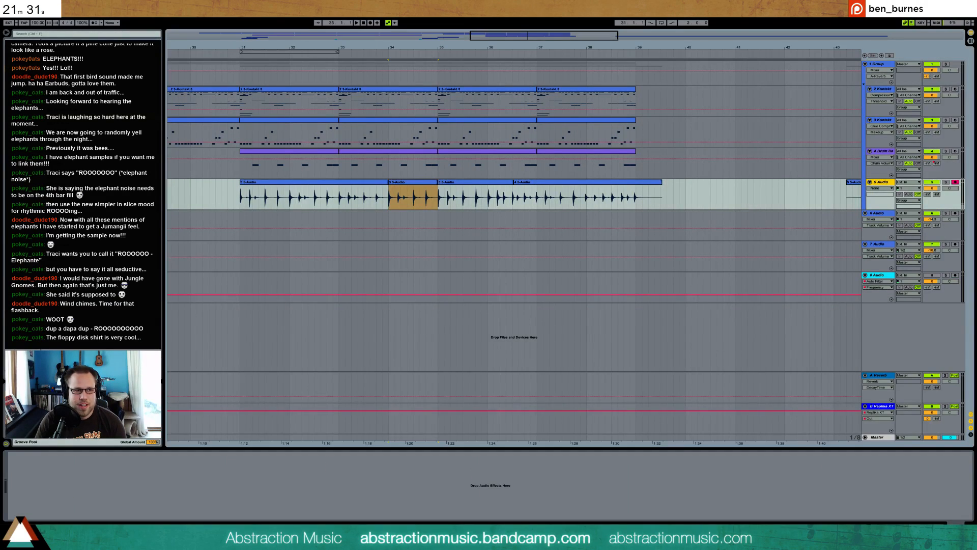
{"action": "left_click", "coordinate": [23, 68]}
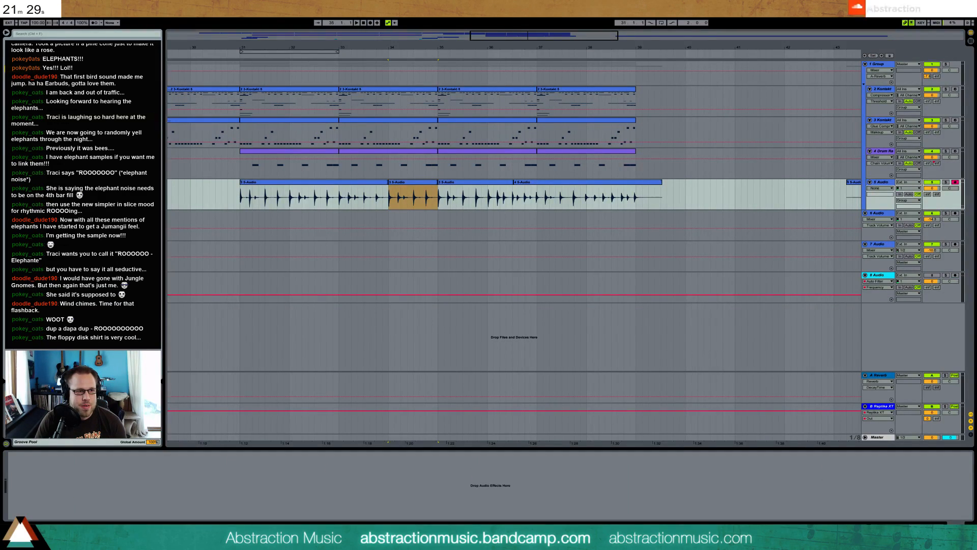
{"action": "left_click_drag", "start_coordinate": [139, 500], "coordinate": [45, 464]}
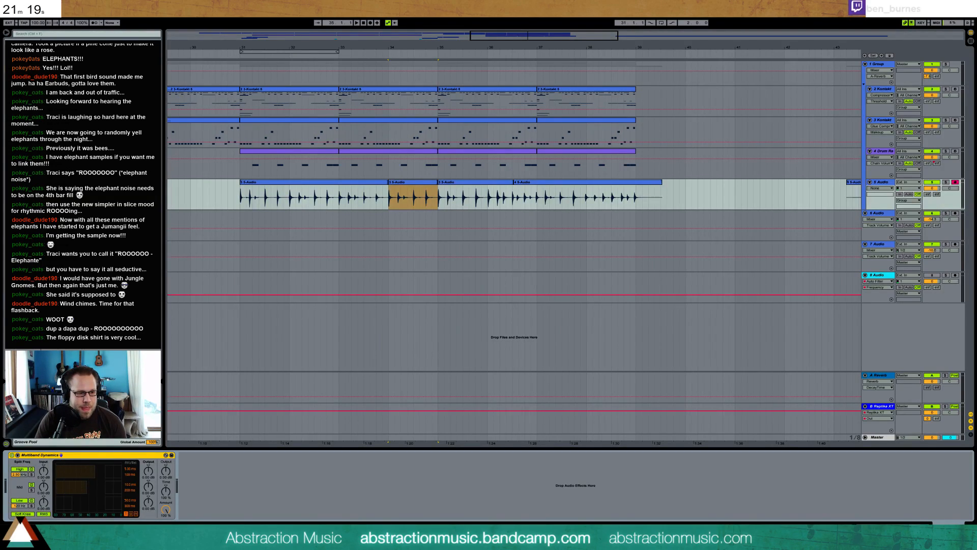
{"action": "key", "text": "space"}
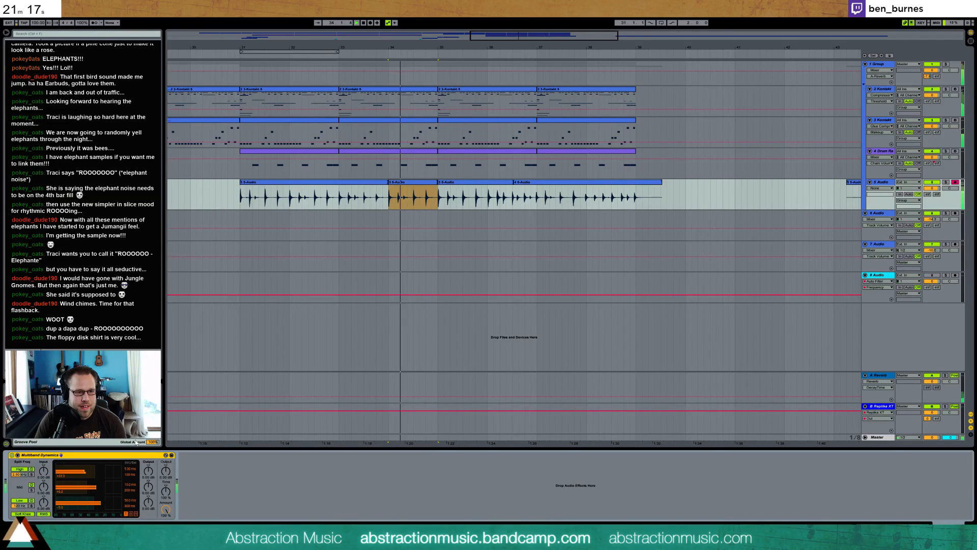
{"action": "key", "text": "space"}
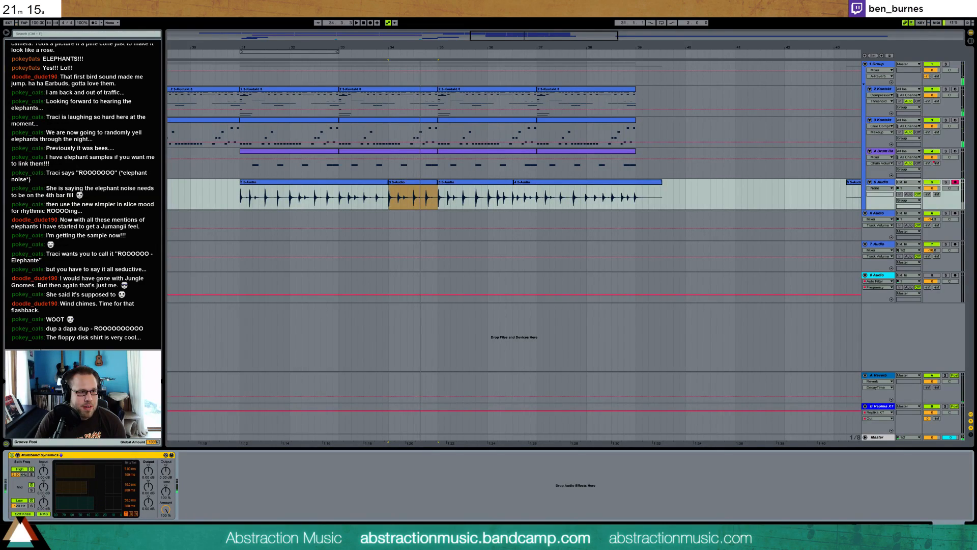
Add a Compressor after Multiband Dynamics on track 5 Audio and audition the result
{"action": "left_click_drag", "start_coordinate": [219, 476], "coordinate": [219, 476]}
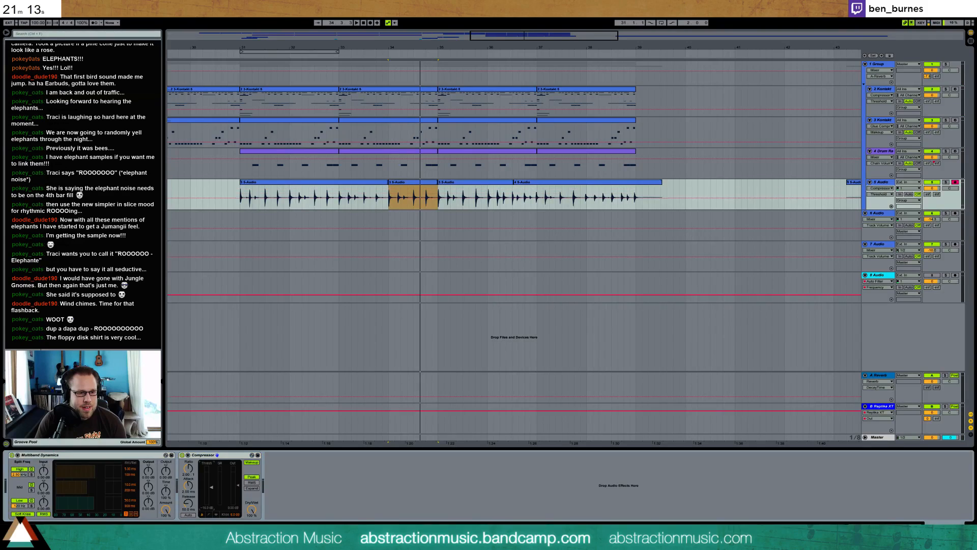
{"action": "key", "text": "space"}
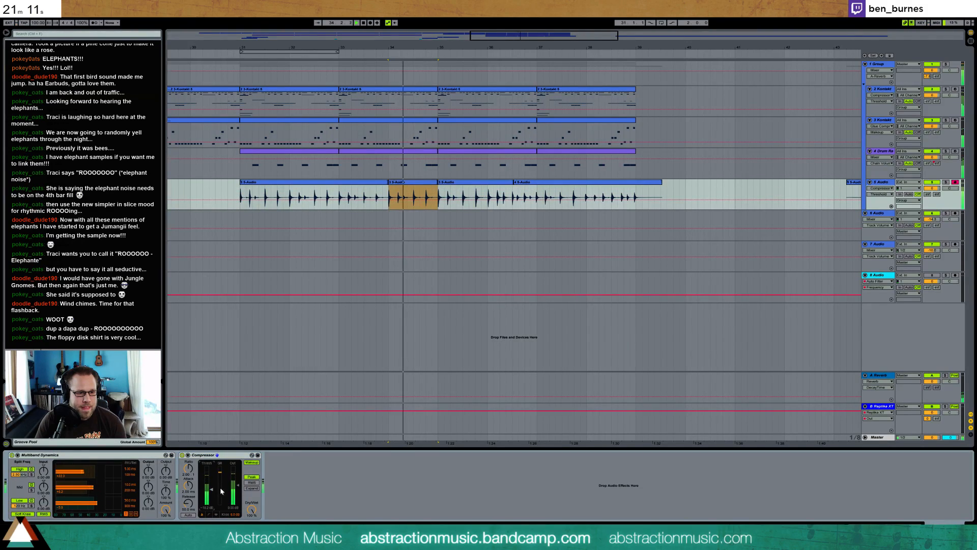
{"action": "key", "text": "space"}
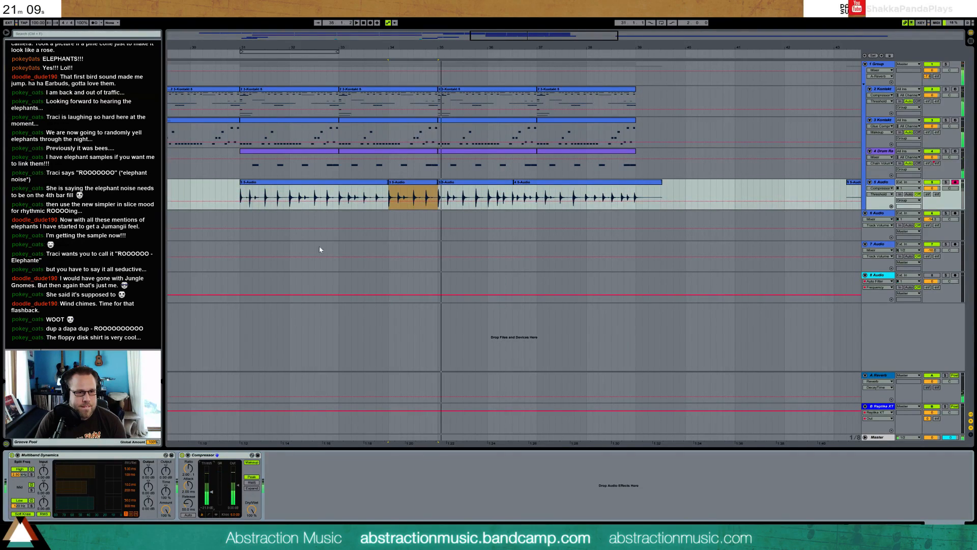
Play the arrangement from bar 31 to judge the processed percussion against the other tracks
{"action": "left_click", "coordinate": [242, 196]}
{"action": "key", "text": "space"}
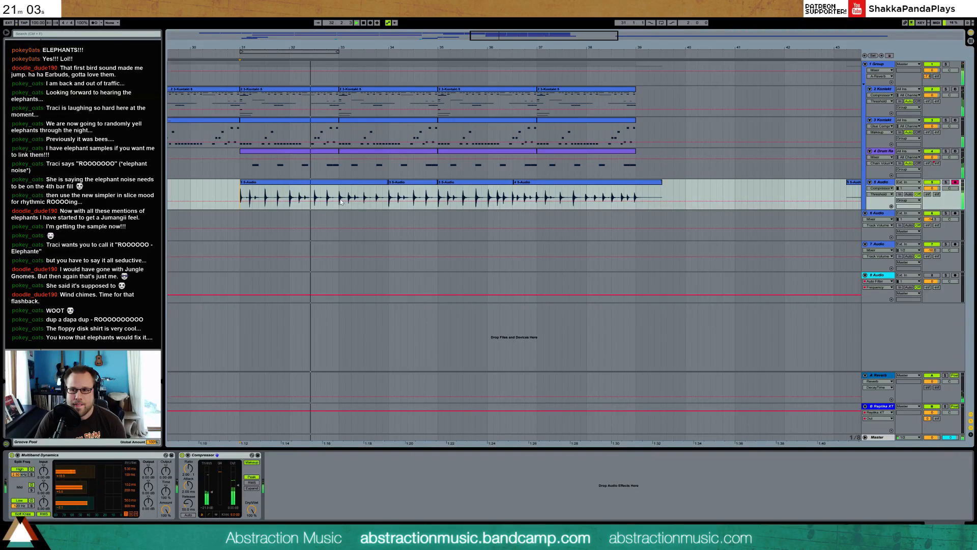
{"action": "key", "text": "space"}
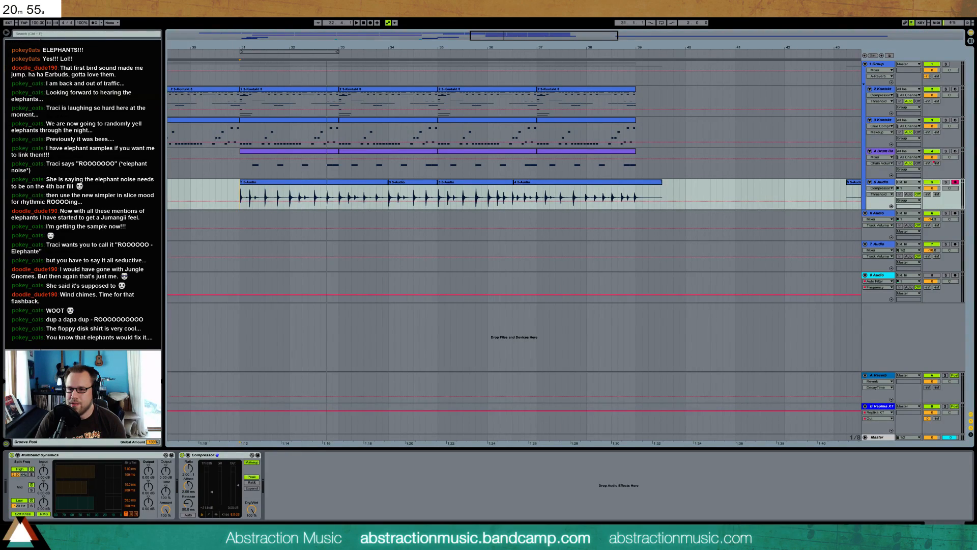
{"action": "key", "text": "space"}
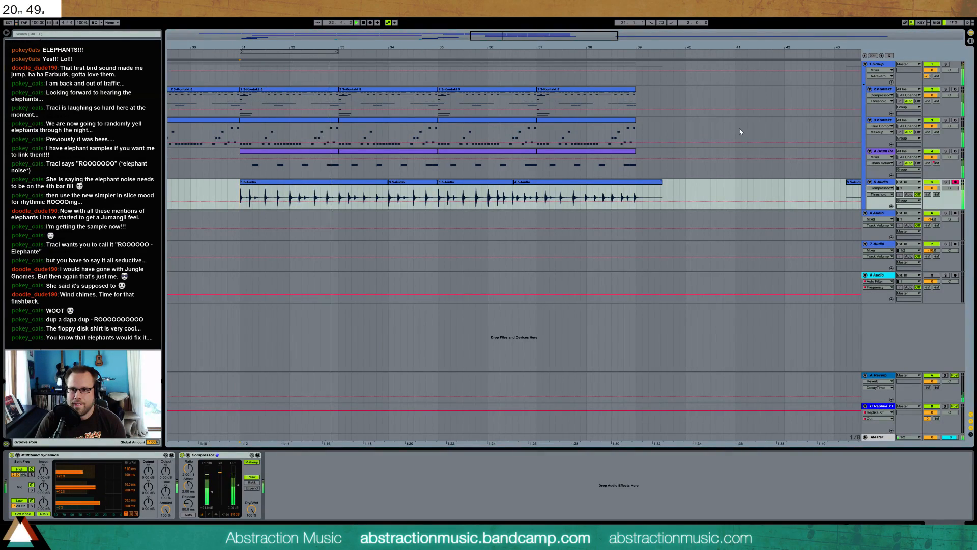
{"action": "key", "text": "space"}
Leave full-screen mode and open the elephants folder inside elephants.zip in File Explorer
{"action": "key", "text": "F11"}
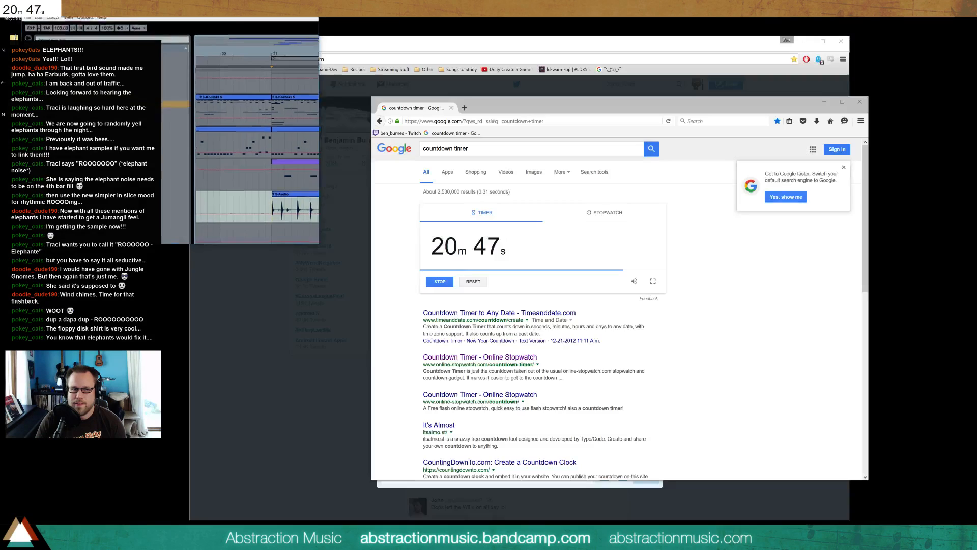
{"action": "double_click", "coordinate": [14, 75]}
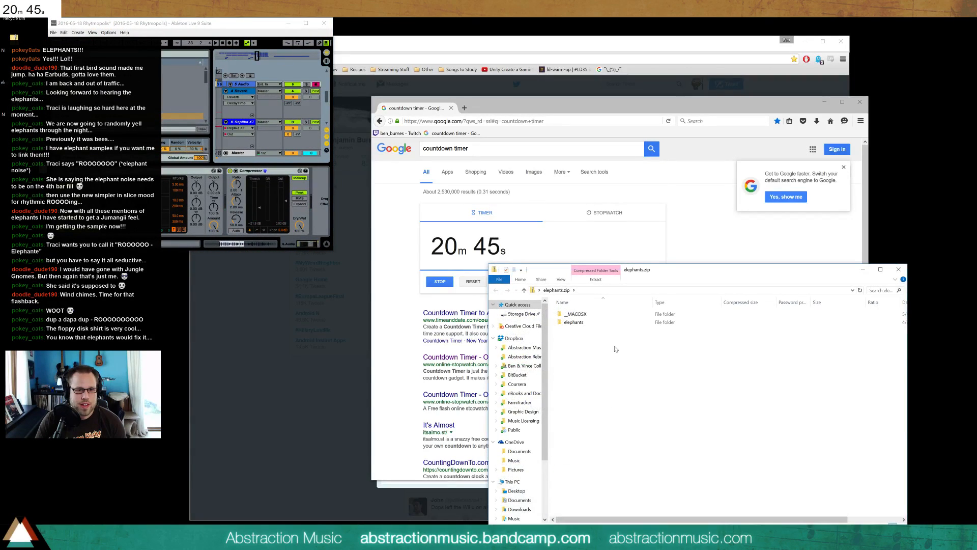
{"action": "double_click", "coordinate": [575, 322]}
Copy 1 Elephant Calling, Birds I.wav, Elephant Various Snorts, Gr.wav and Elephant.aiff from the archive to the desktop
{"action": "left_click_drag", "start_coordinate": [605, 410], "coordinate": [579, 308]}
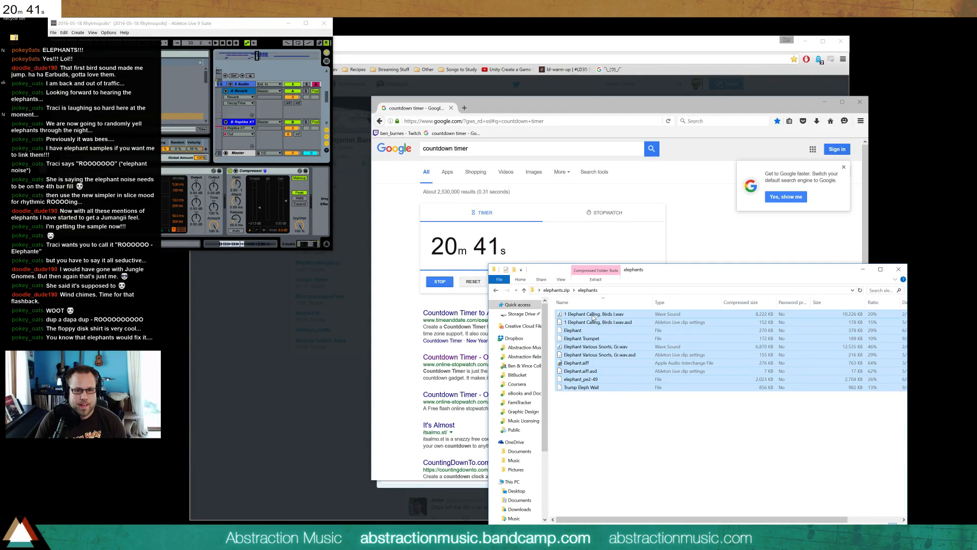
{"action": "left_click", "coordinate": [592, 314]}
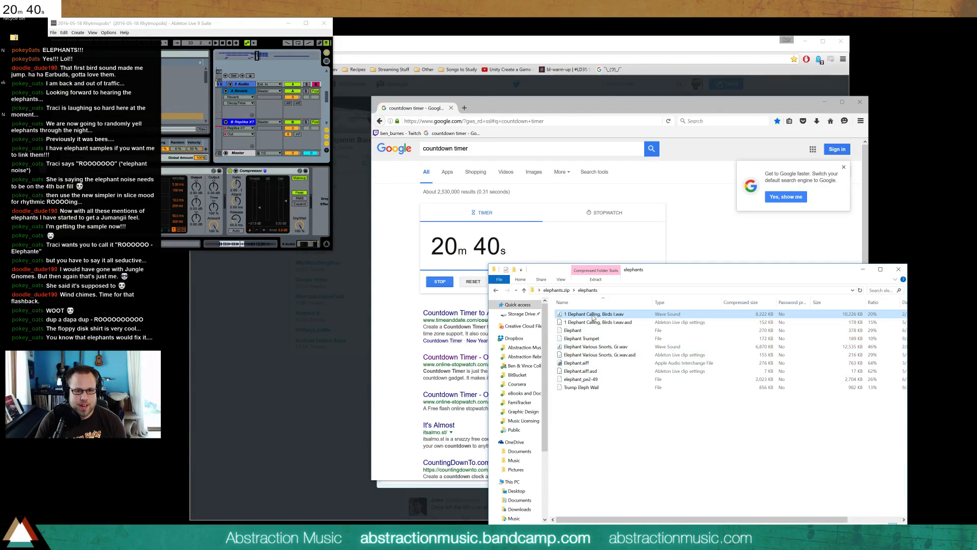
{"action": "left_click", "coordinate": [615, 347], "text": "ctrl"}
{"action": "left_click", "coordinate": [622, 363], "text": "ctrl"}
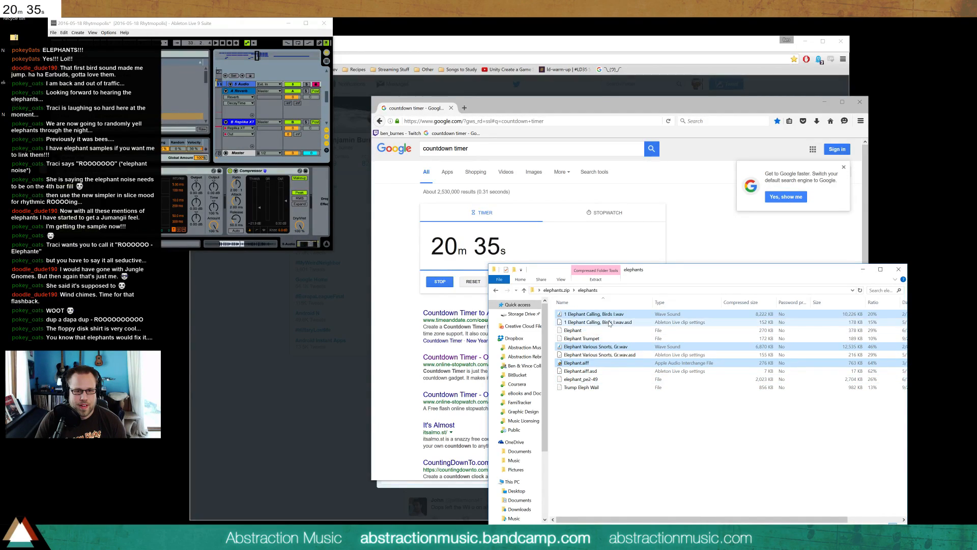
{"action": "left_click_drag", "start_coordinate": [614, 316], "coordinate": [134, 357]}
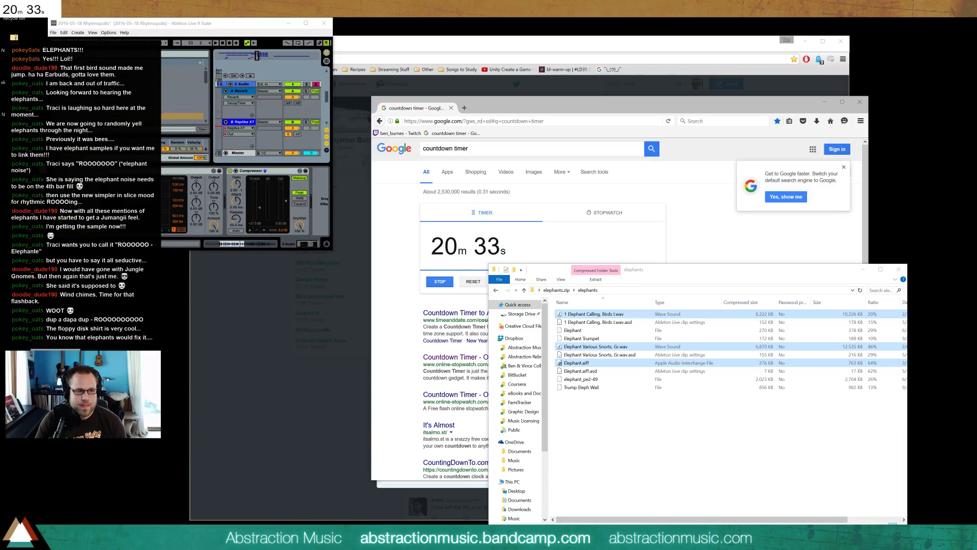
{"action": "left_click", "coordinate": [676, 421]}
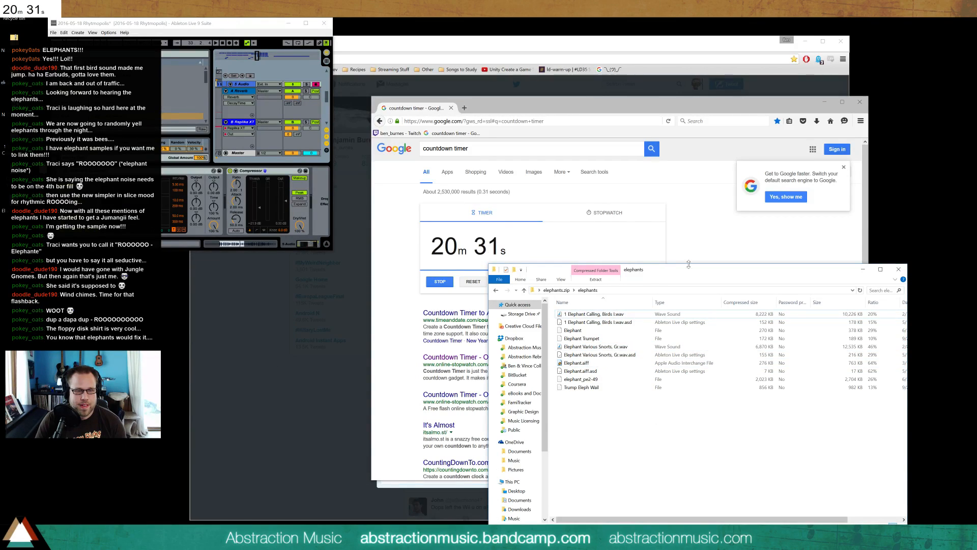
Put the archive window away, restore Ableton Live and place the Elephant Calling sample on a new audio track just after bar 39
{"action": "left_click", "coordinate": [863, 270]}
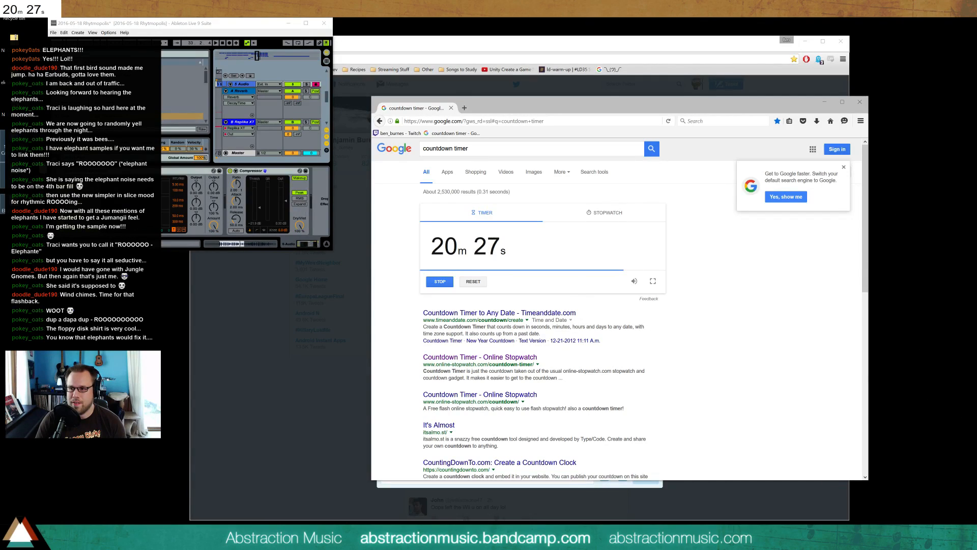
{"action": "left_click_drag", "start_coordinate": [14, 201], "coordinate": [934, 267]}
{"action": "left_click", "coordinate": [885, 171]}
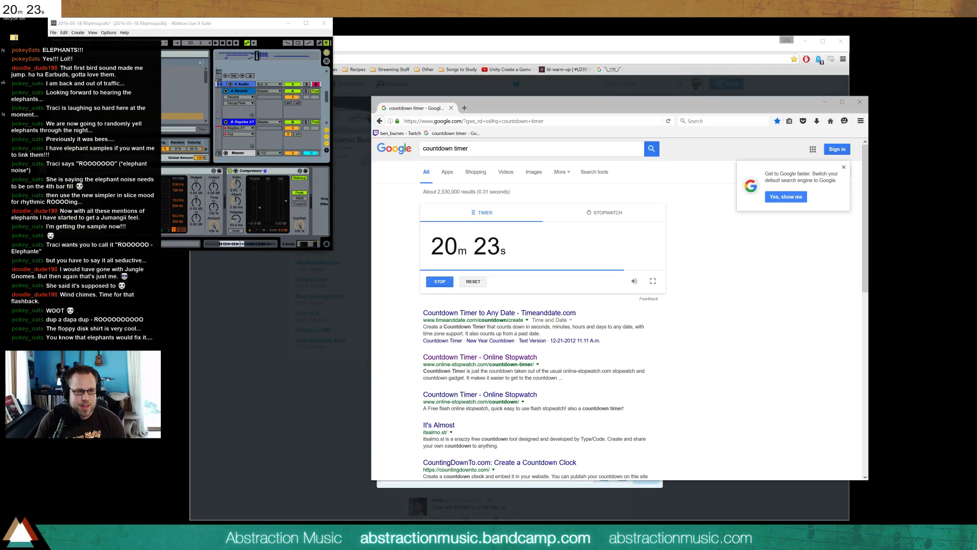
{"action": "left_click", "coordinate": [306, 23]}
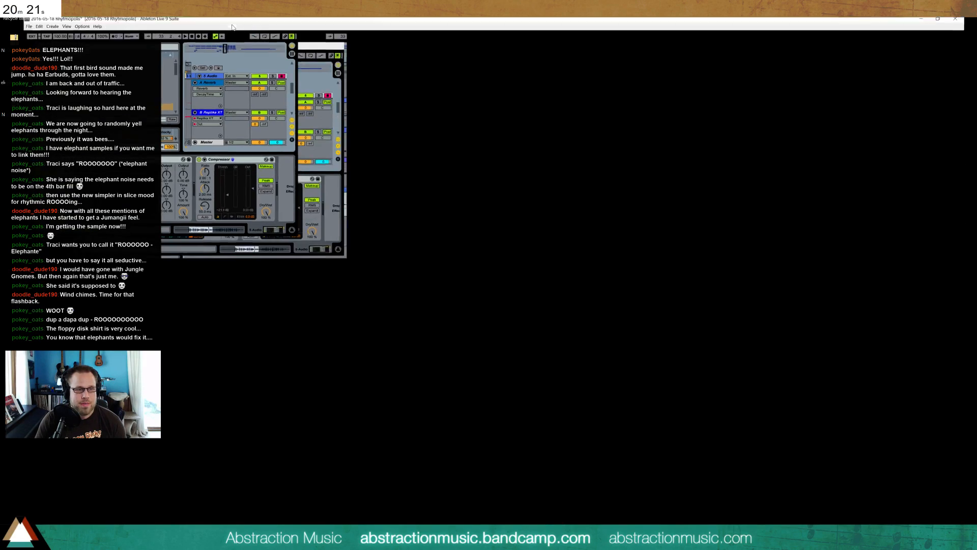
{"action": "left_click_drag", "start_coordinate": [825, 189], "coordinate": [708, 324]}
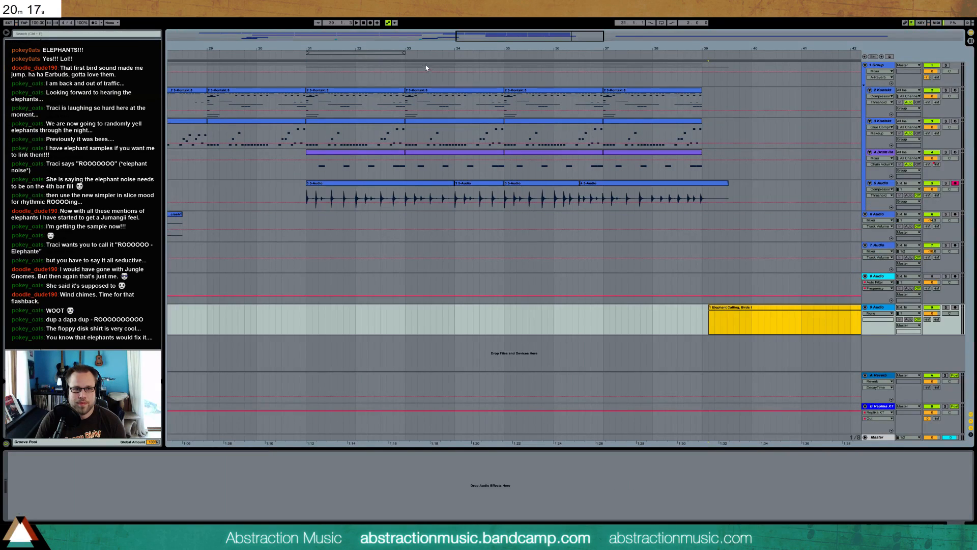
{"action": "left_click_drag", "start_coordinate": [479, 36], "coordinate": [610, 38]}
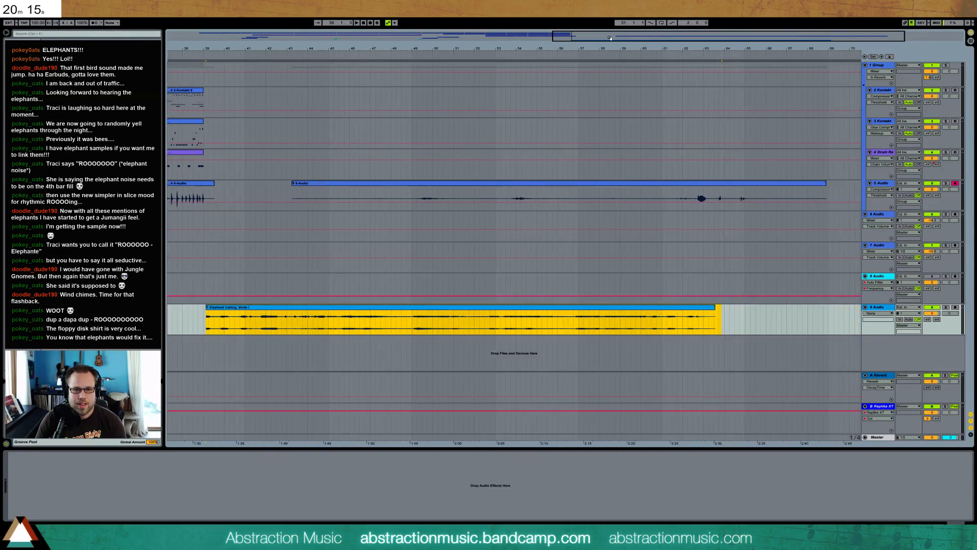
Solo the 5 Audio track and play its recorded take around bar 54
{"action": "left_click", "coordinate": [693, 201]}
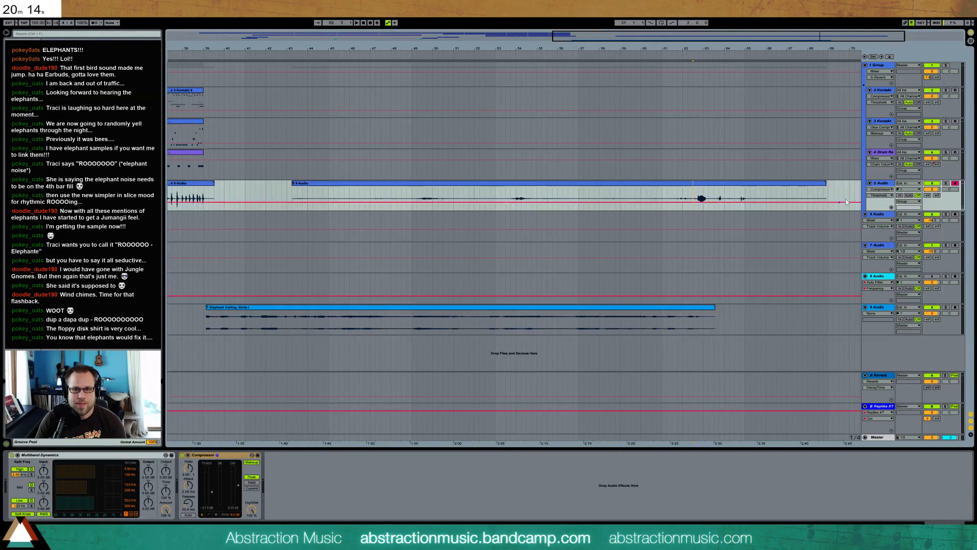
{"action": "left_click", "coordinate": [946, 183]}
{"action": "left_click", "coordinate": [516, 199]}
{"action": "key", "text": "space"}
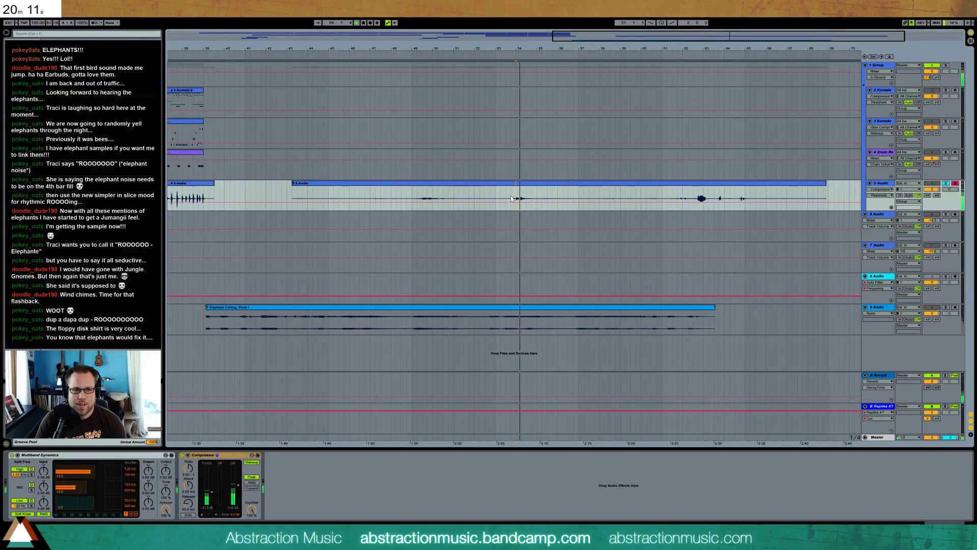
{"action": "key", "text": "space"}
Delete the unwanted parts of the long 5 Audio take, keeping only the short sound around bars 49 to 51
{"action": "left_click", "coordinate": [419, 196]}
{"action": "key", "text": "space"}
{"action": "left_click_drag", "start_coordinate": [413, 198], "coordinate": [338, 199]}
{"action": "key", "text": "Delete"}
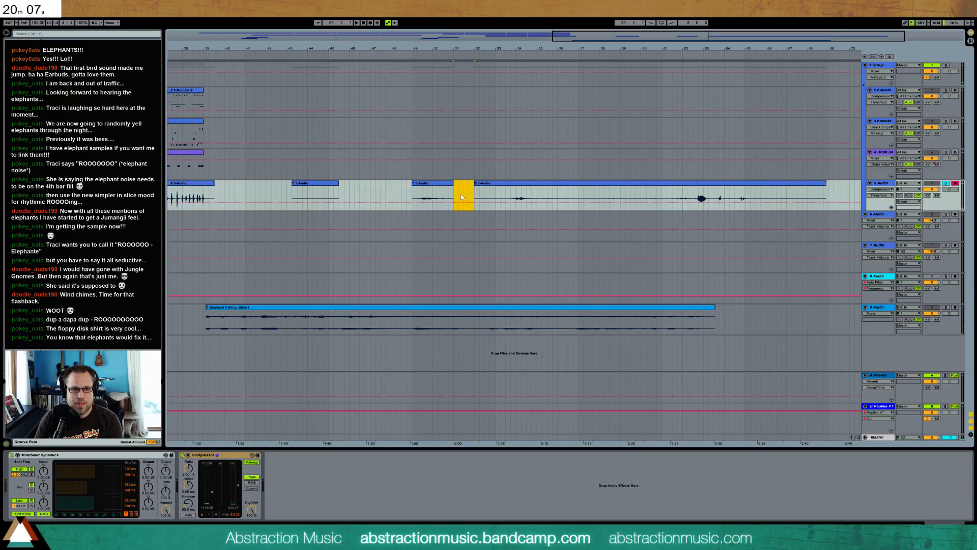
{"action": "left_click", "coordinate": [490, 183]}
{"action": "key", "text": "Delete"}
{"action": "left_click", "coordinate": [326, 183]}
{"action": "key", "text": "Delete"}
Move the kept 5 Audio clip to just before bar 25 and play it both soloed and in the full mix
{"action": "left_click_drag", "start_coordinate": [594, 54], "coordinate": [678, 31]}
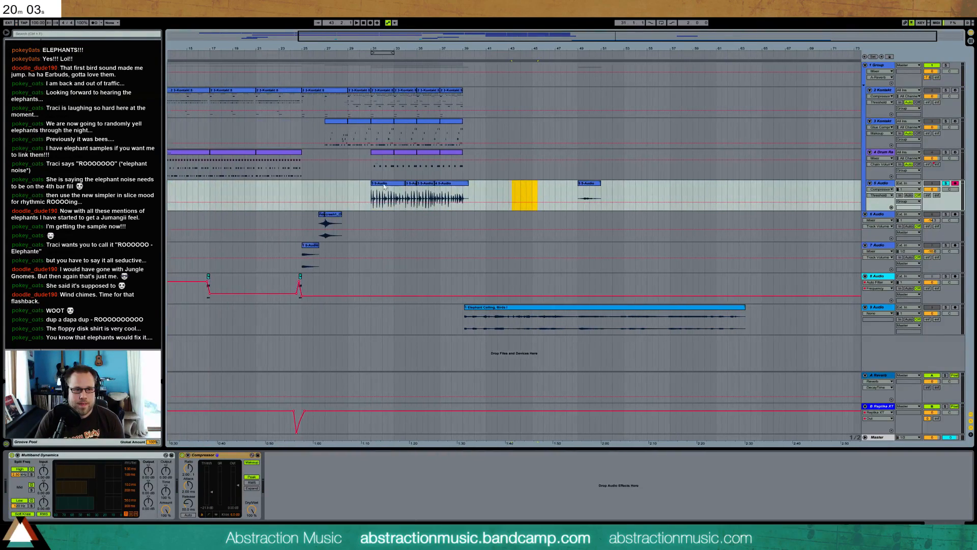
{"action": "mouse_move", "coordinate": [539, 192]}
{"action": "left_mouse_down"}
{"action": "mouse_move", "coordinate": [299, 193]}
{"action": "mouse_move", "coordinate": [308, 193]}
{"action": "left_mouse_up"}
{"action": "left_click", "coordinate": [298, 193]}
{"action": "key", "text": "space"}
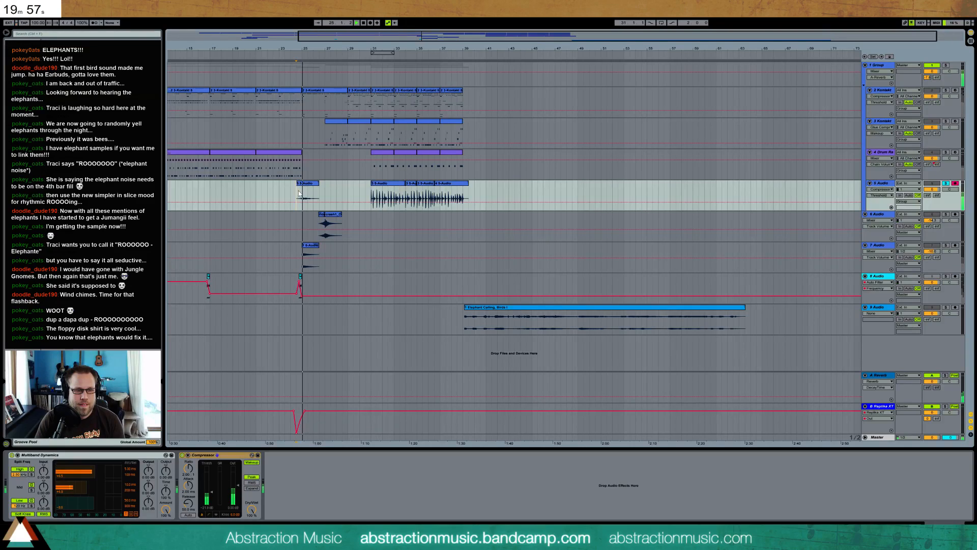
{"action": "key", "text": "space"}
{"action": "left_click", "coordinate": [945, 184]}
{"action": "key", "text": "space"}
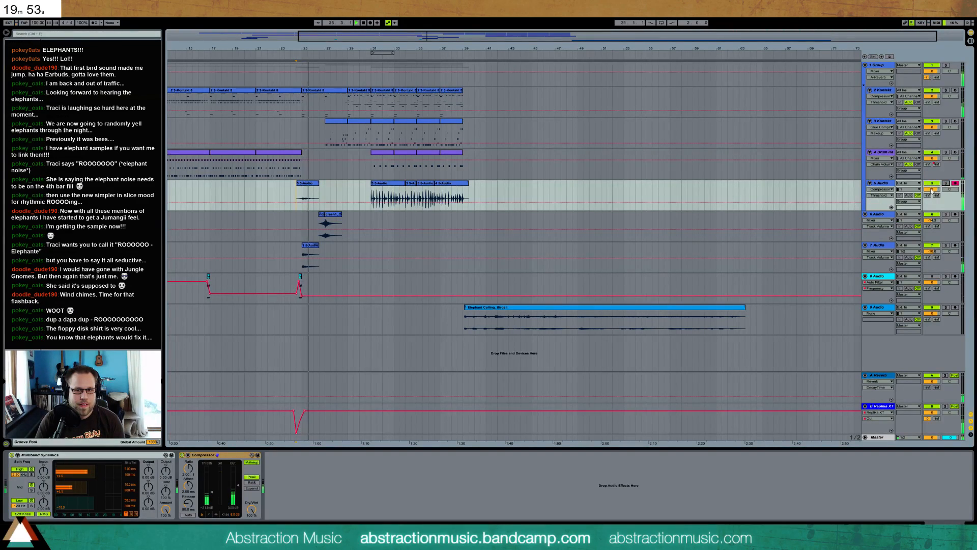
Move the short clip to a new audio track below 5 Audio, extending its end and fading it in and out
{"action": "left_click", "coordinate": [881, 184]}
{"action": "key", "text": "ctrl+t"}
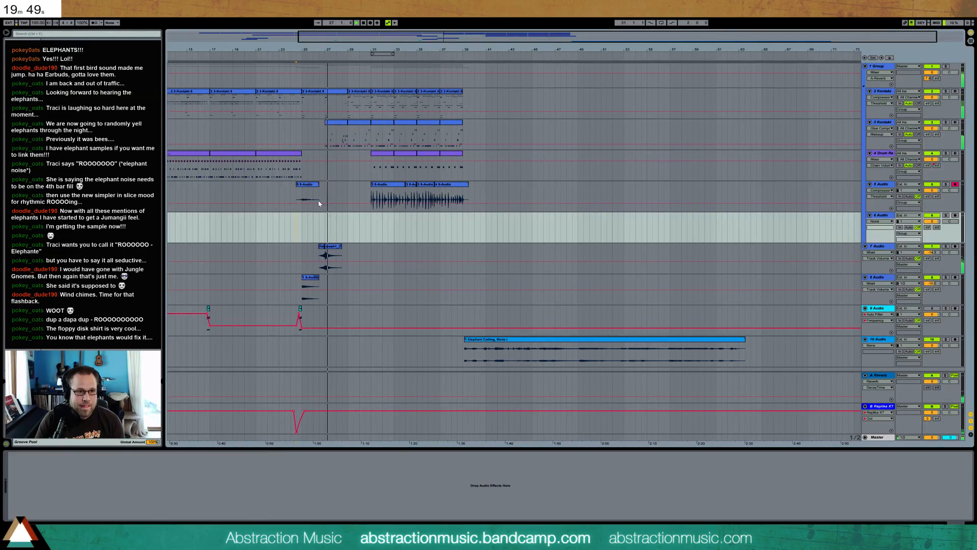
{"action": "key", "text": "space"}
{"action": "left_click_drag", "start_coordinate": [308, 183], "coordinate": [331, 218]}
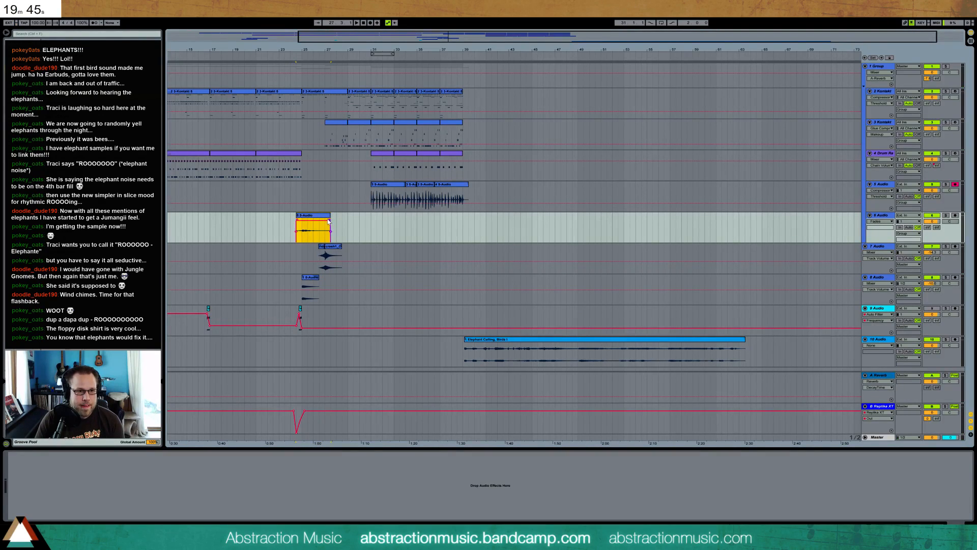
{"action": "key", "text": "space"}
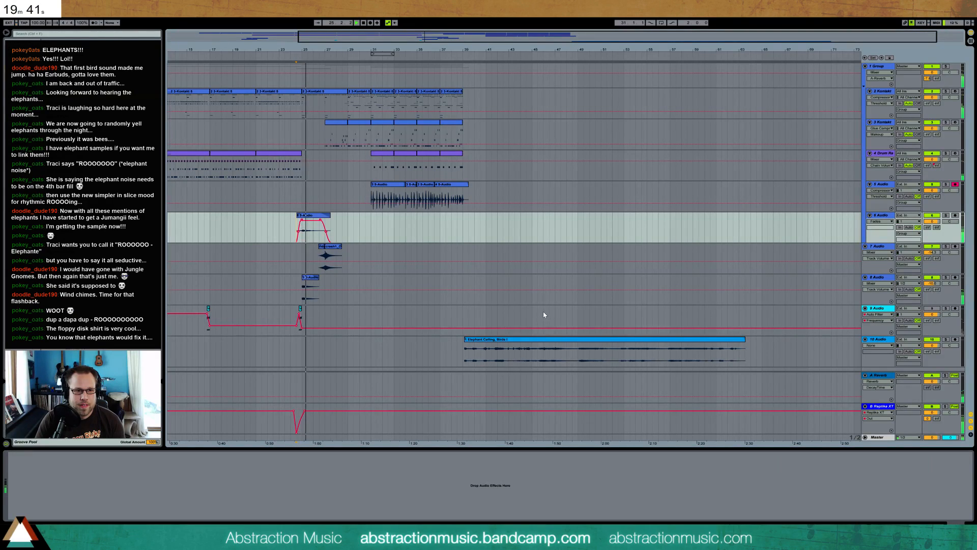
Play the Elephant Calling clip from several points between bars 44 and 58 to find a usable call
{"action": "left_click", "coordinate": [527, 352]}
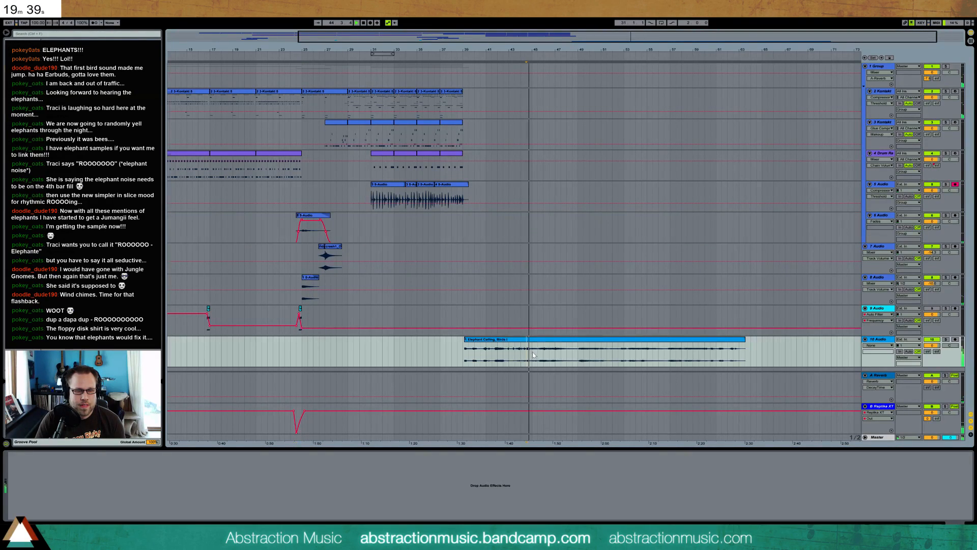
{"action": "left_click", "coordinate": [544, 350]}
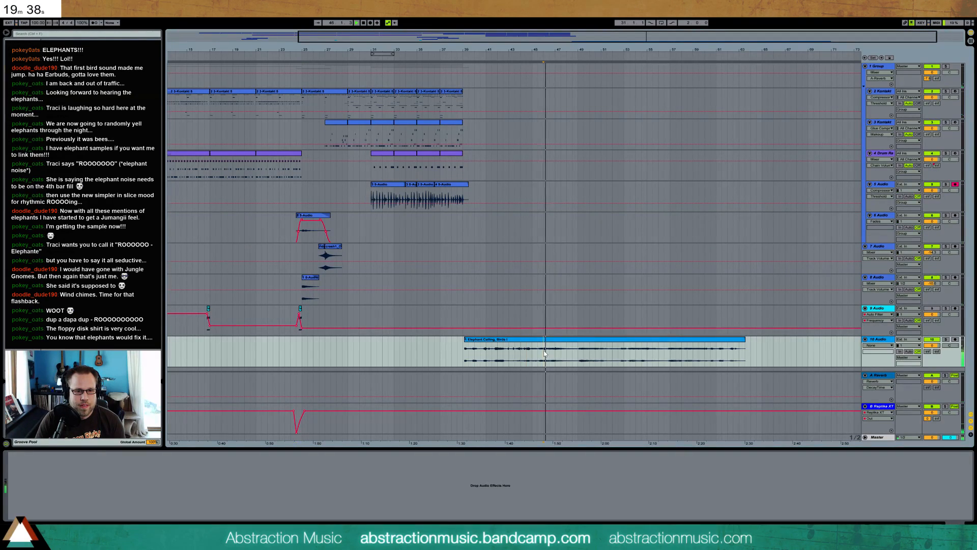
{"action": "left_click", "coordinate": [579, 350]}
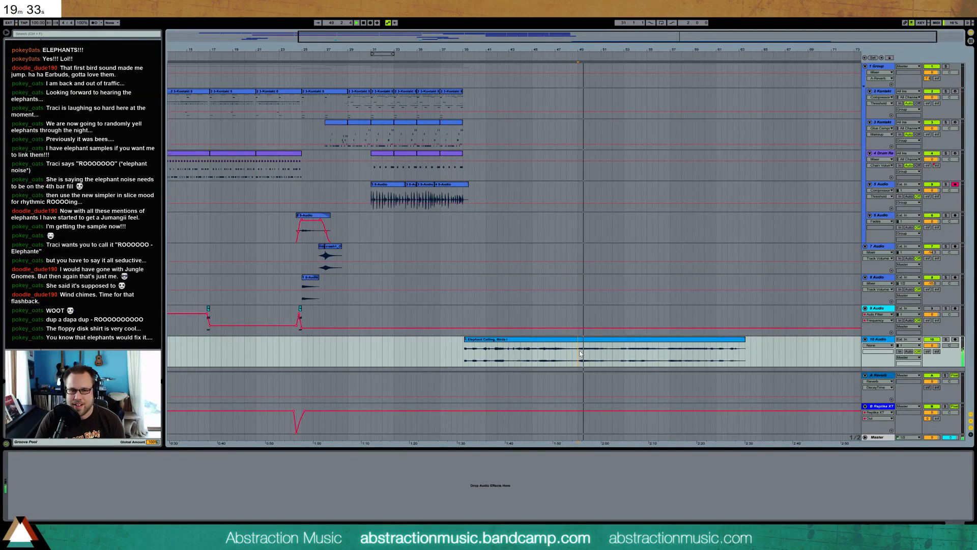
{"action": "key", "text": "space"}
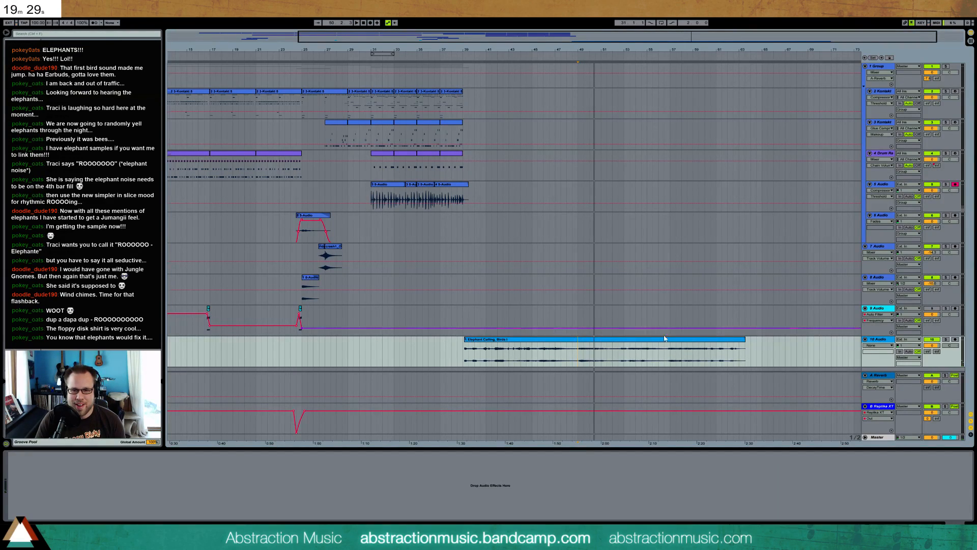
{"action": "left_click", "coordinate": [622, 356]}
{"action": "key", "text": "space"}
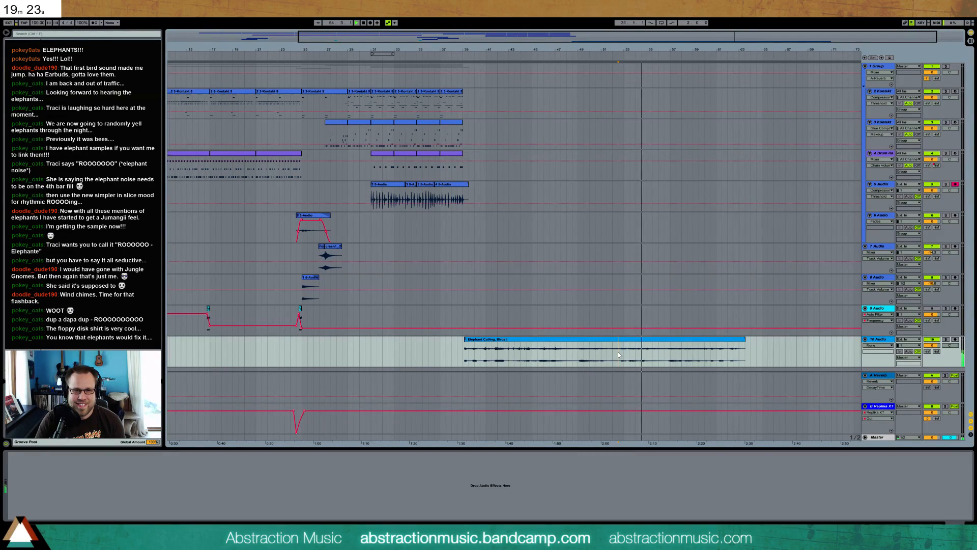
{"action": "left_click", "coordinate": [666, 357]}
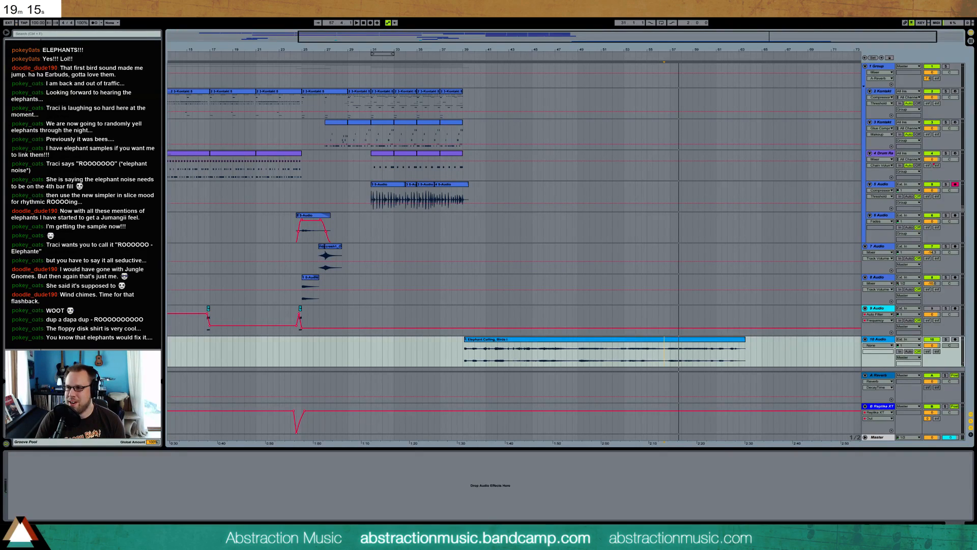
{"action": "left_click", "coordinate": [666, 351]}
{"action": "left_click_drag", "start_coordinate": [667, 349], "coordinate": [693, 353]}
{"action": "key", "text": "space"}
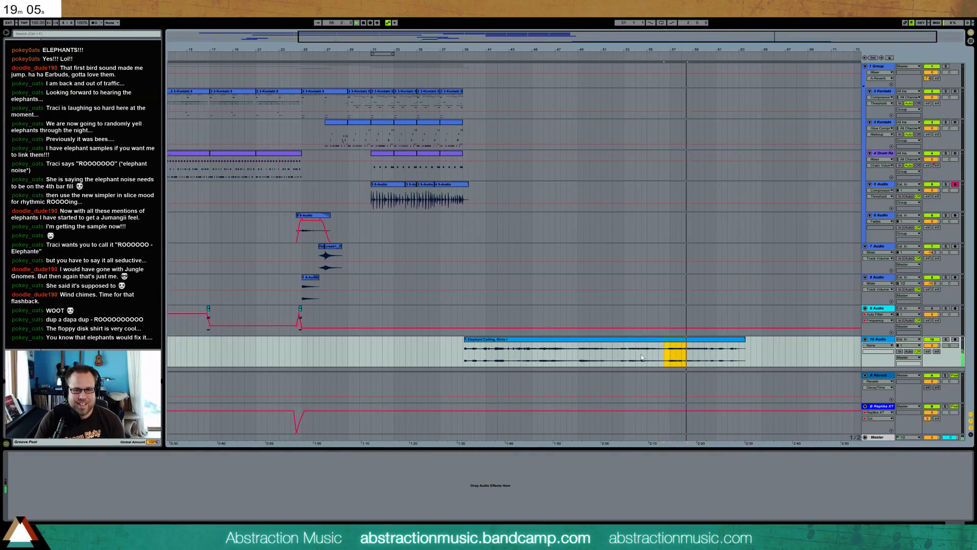
{"action": "left_click", "coordinate": [622, 350]}
{"action": "left_click", "coordinate": [619, 353]}
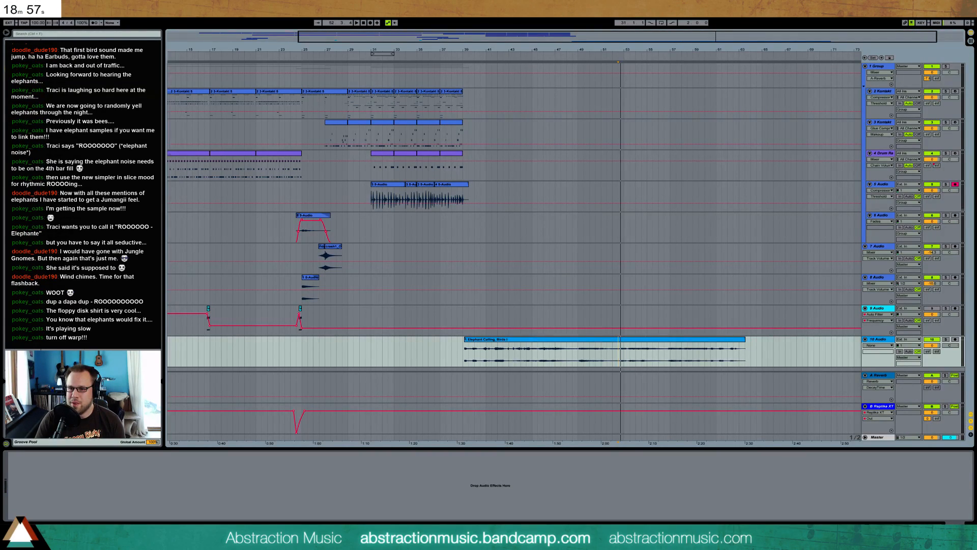
Turn off warping for the Elephant Calling clip and play it from several points
{"action": "double_click", "coordinate": [690, 346]}
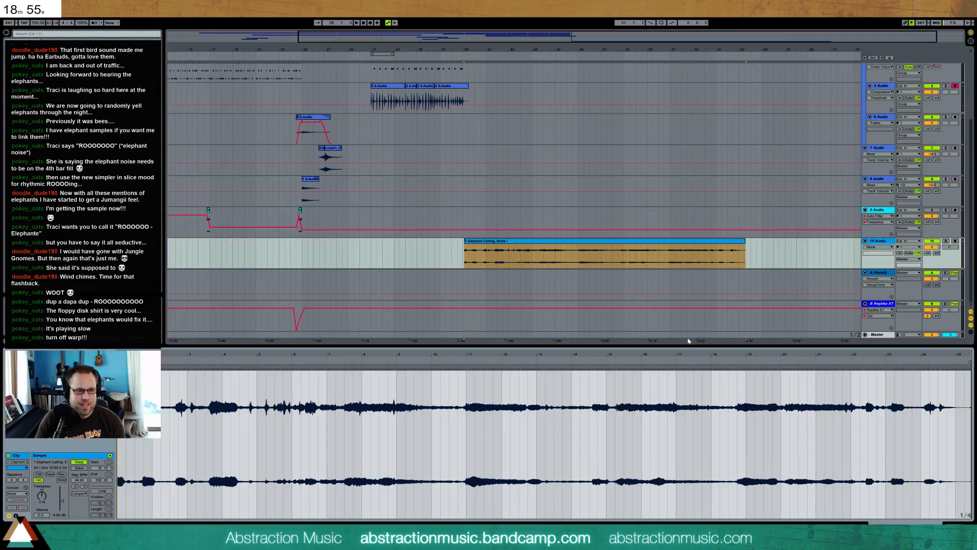
{"action": "left_click", "coordinate": [79, 461]}
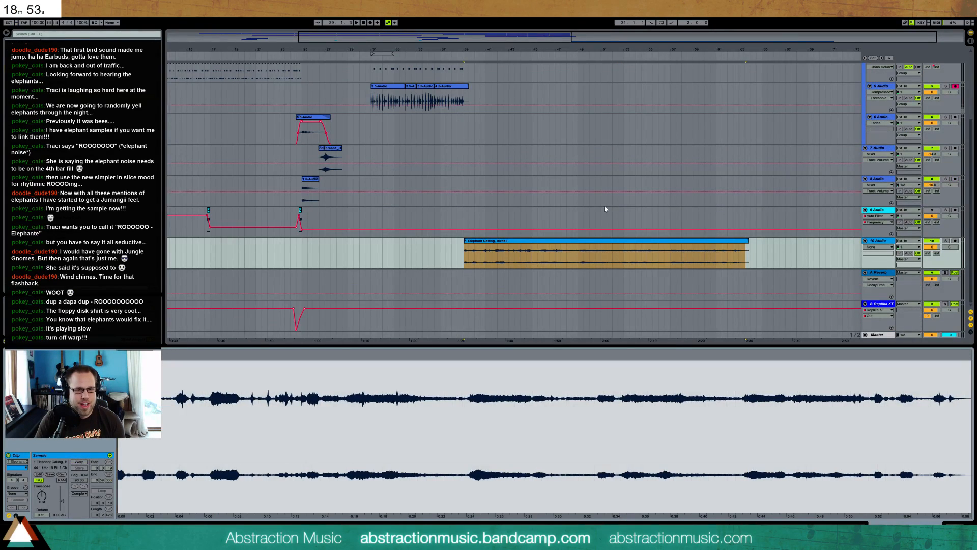
{"action": "left_click", "coordinate": [462, 252]}
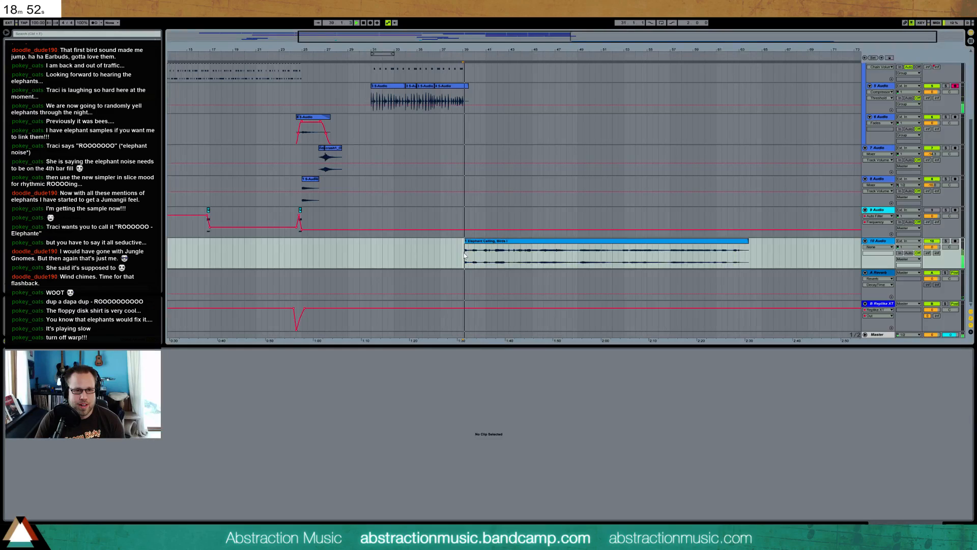
{"action": "left_click", "coordinate": [539, 252]}
{"action": "key", "text": "space"}
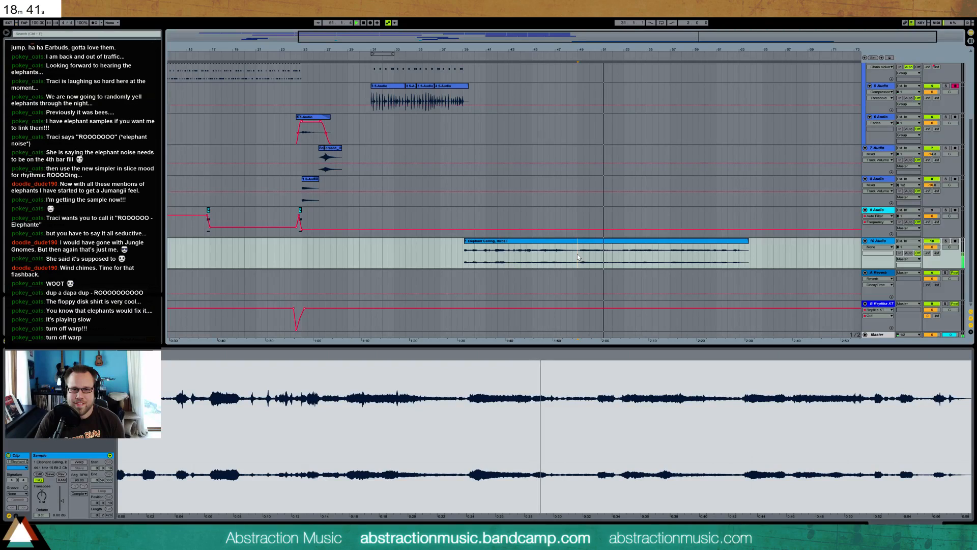
{"action": "left_click", "coordinate": [619, 252]}
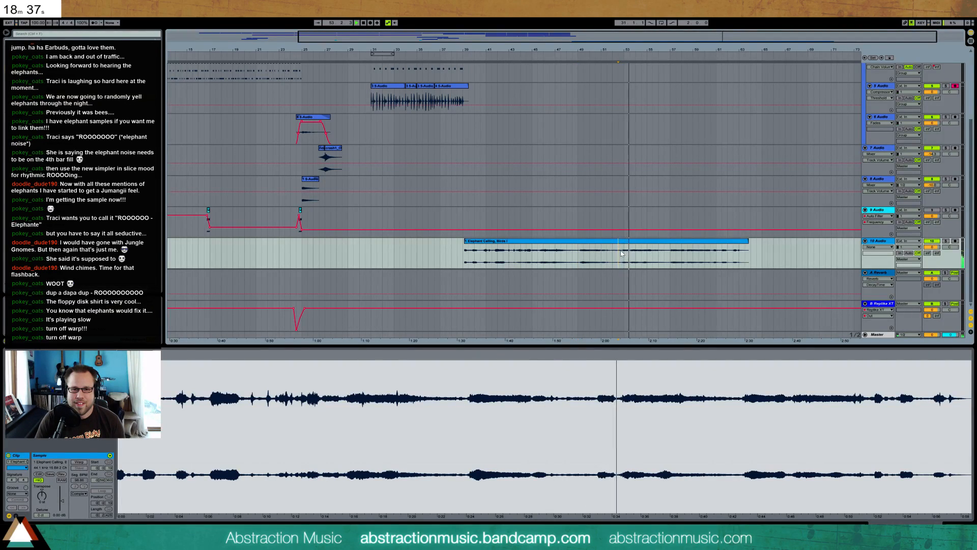
Move the elephant call from about bars 52 to 56 to bar 29 and delete the rest of the sample
{"action": "left_click_drag", "start_coordinate": [620, 253], "coordinate": [660, 258]}
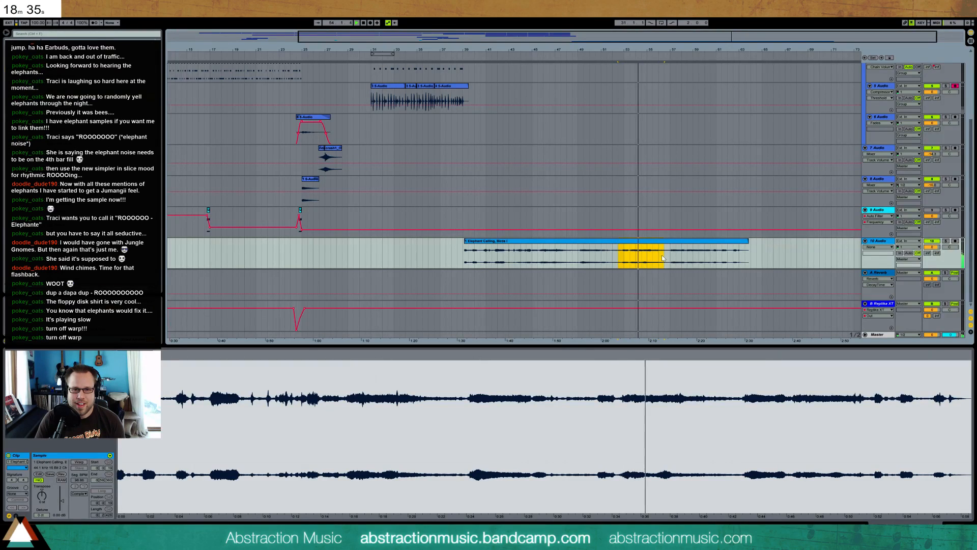
{"action": "key", "text": "space"}
{"action": "left_click_drag", "start_coordinate": [636, 257], "coordinate": [383, 242]}
{"action": "left_click", "coordinate": [570, 241]}
{"action": "key", "text": "Delete"}
{"action": "left_click", "coordinate": [670, 251]}
{"action": "key", "text": "Delete"}
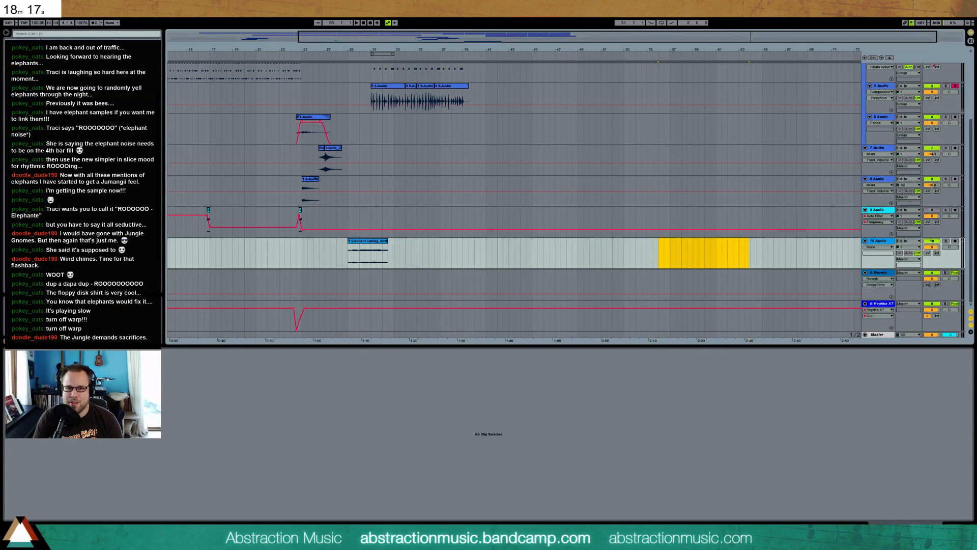
Shift the elephant clip to start about a quarter of the way into bar 30 and play it with the song
{"action": "left_click_drag", "start_coordinate": [335, 49], "coordinate": [260, 134]}
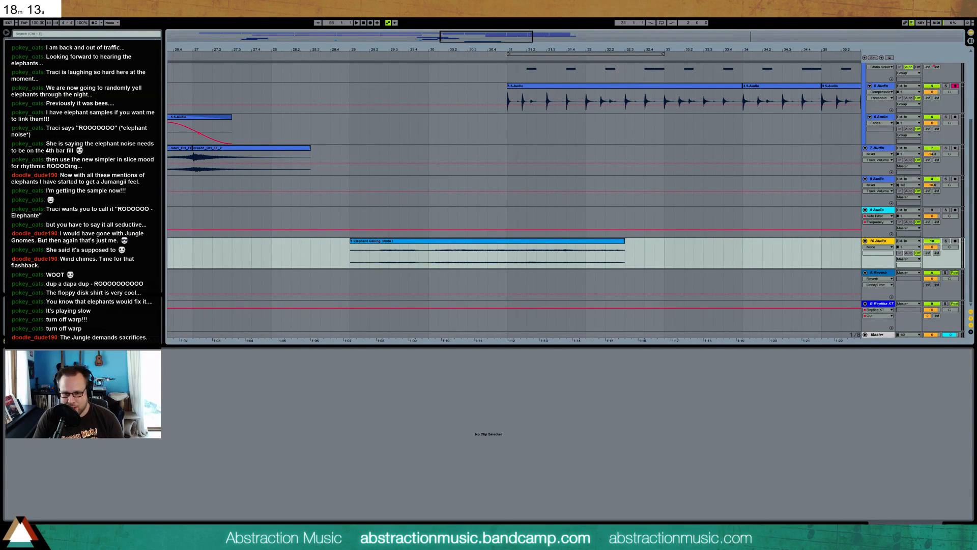
{"action": "left_click_drag", "start_coordinate": [350, 254], "coordinate": [351, 255]}
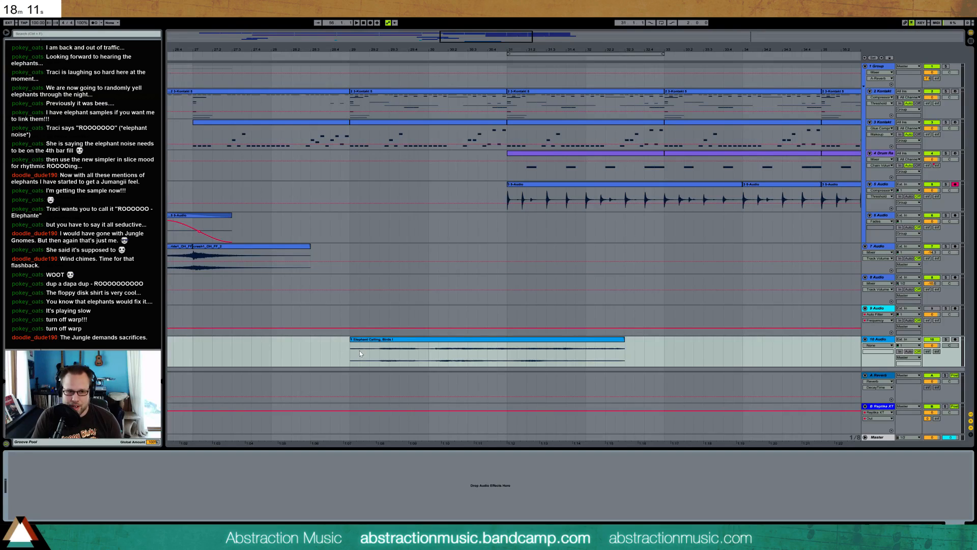
{"action": "left_click_drag", "start_coordinate": [388, 341], "coordinate": [484, 345]}
{"action": "left_click", "coordinate": [446, 347]}
{"action": "key", "text": "space"}
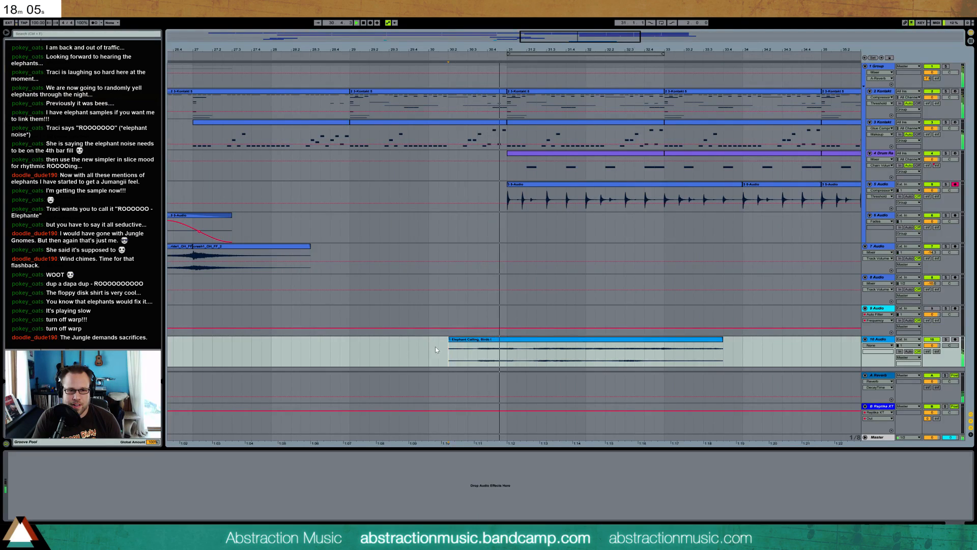
Move the elephant clip's start to bar 30 with a fade-in and automate a brief rise of its Replika XT send
{"action": "mouse_move", "coordinate": [937, 353]}
{"action": "left_mouse_down"}
{"action": "mouse_move", "coordinate": [937, 306]}
{"action": "mouse_move", "coordinate": [936, 361]}
{"action": "left_mouse_up"}
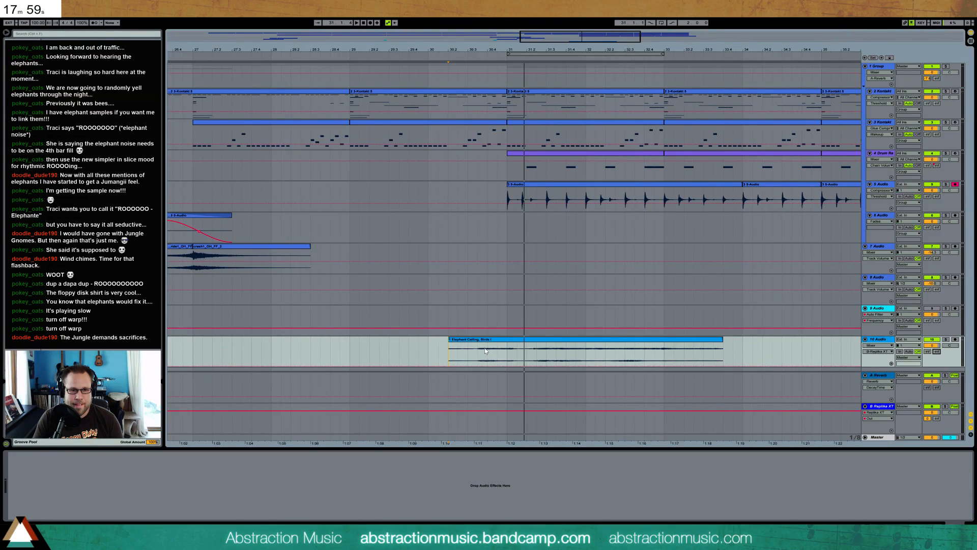
{"action": "left_click_drag", "start_coordinate": [497, 340], "coordinate": [437, 347]}
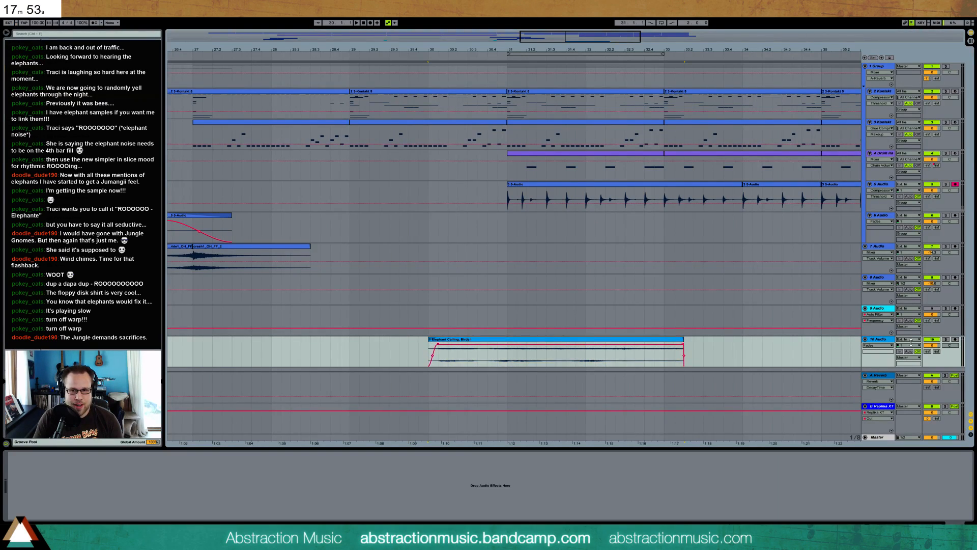
{"action": "left_click", "coordinate": [937, 352]}
{"action": "left_click_drag", "start_coordinate": [461, 360], "coordinate": [473, 361]}
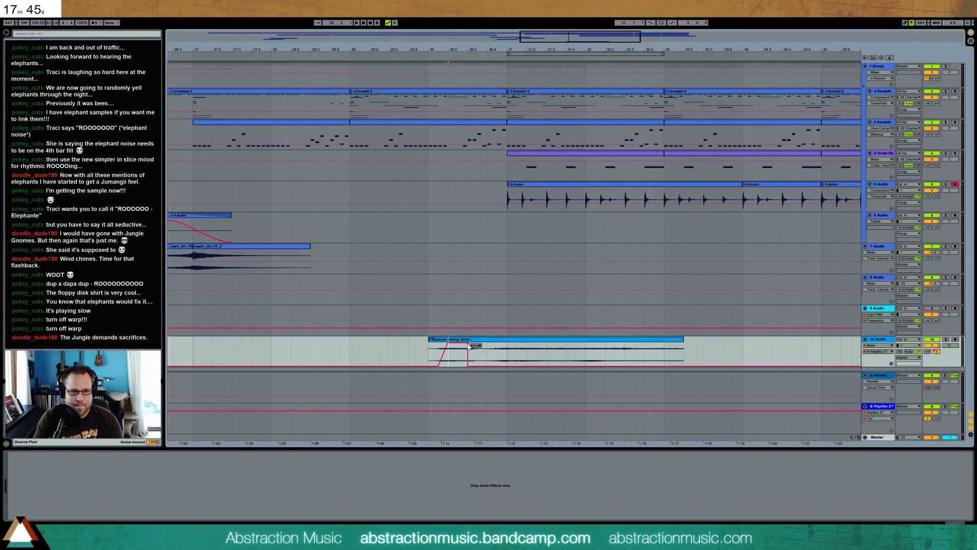
{"action": "key", "text": "space"}
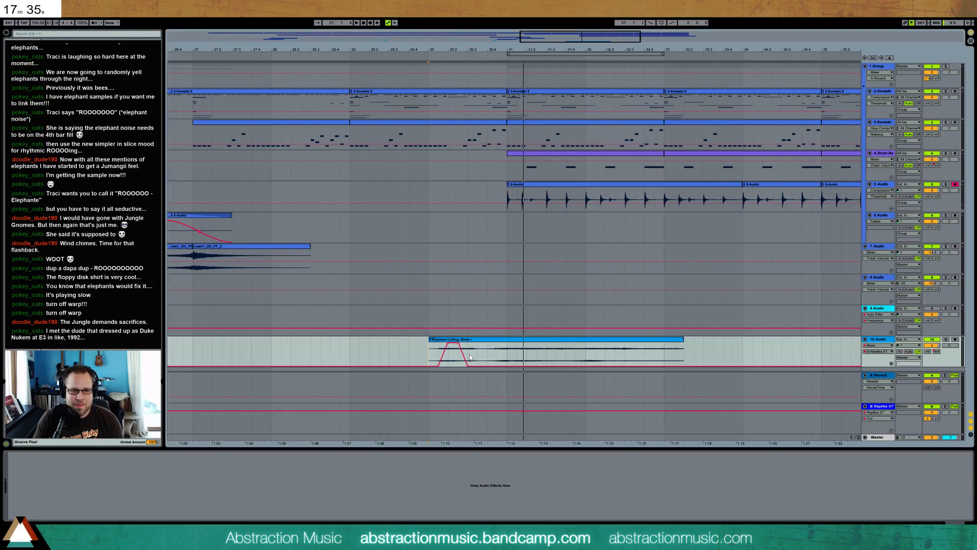
Split the elephant clip shortly before bar 31 and shift its second part slightly earlier
{"action": "left_click", "coordinate": [488, 353]}
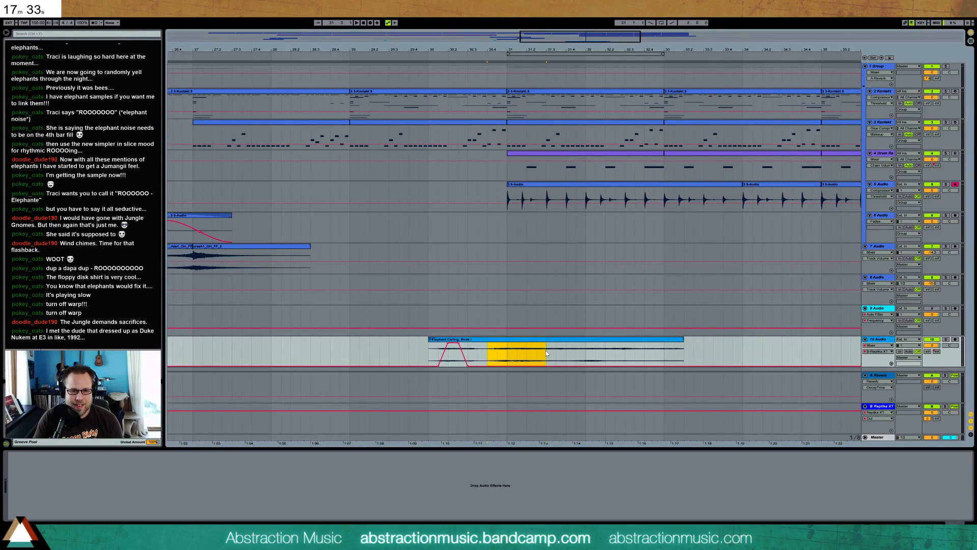
{"action": "left_click_drag", "start_coordinate": [639, 356], "coordinate": [654, 340]}
{"action": "key", "text": "space"}
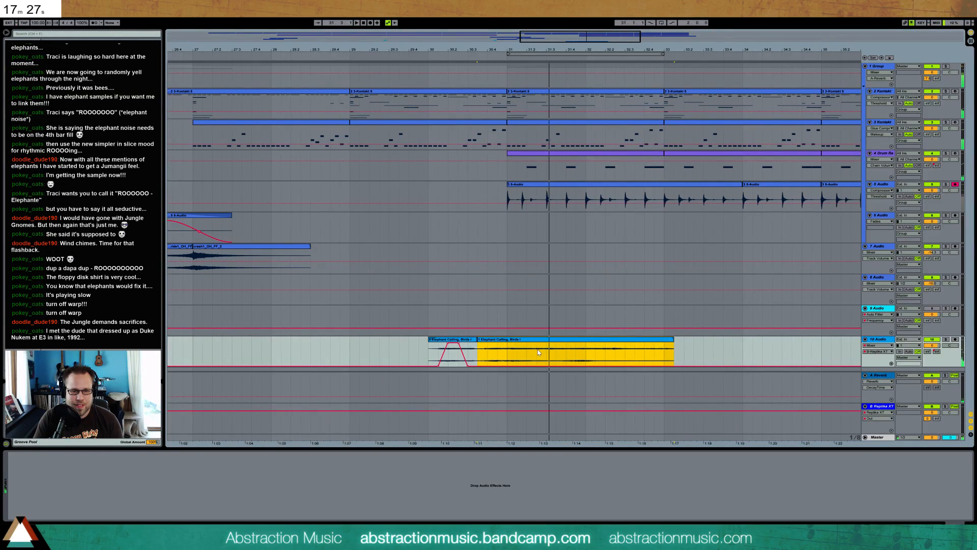
Delete the tail of the second elephant clip so it ends in the last quarter of bar 31
{"action": "left_click_drag", "start_coordinate": [547, 351], "coordinate": [697, 352]}
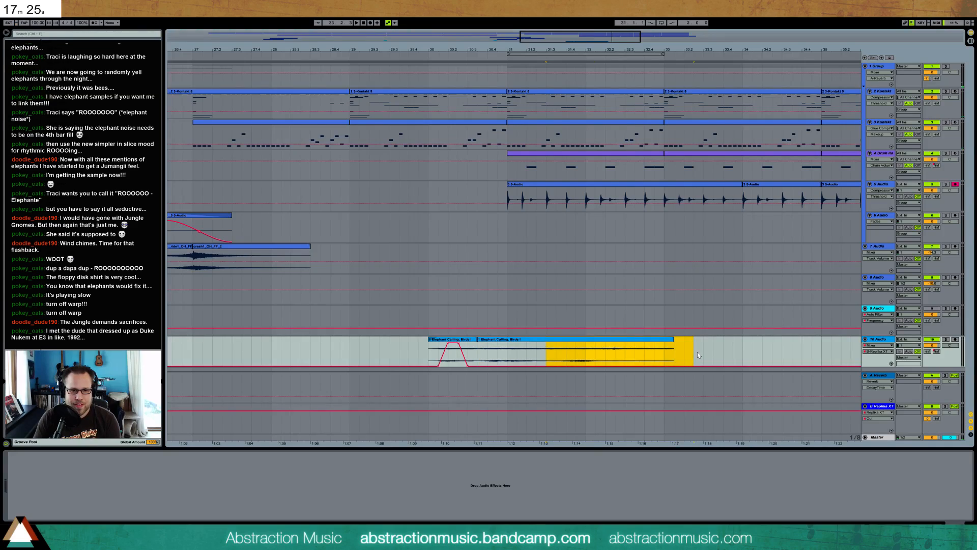
{"action": "left_click_drag", "start_coordinate": [569, 352], "coordinate": [703, 352]}
{"action": "key", "text": "Delete"}
{"action": "left_click", "coordinate": [558, 340]}
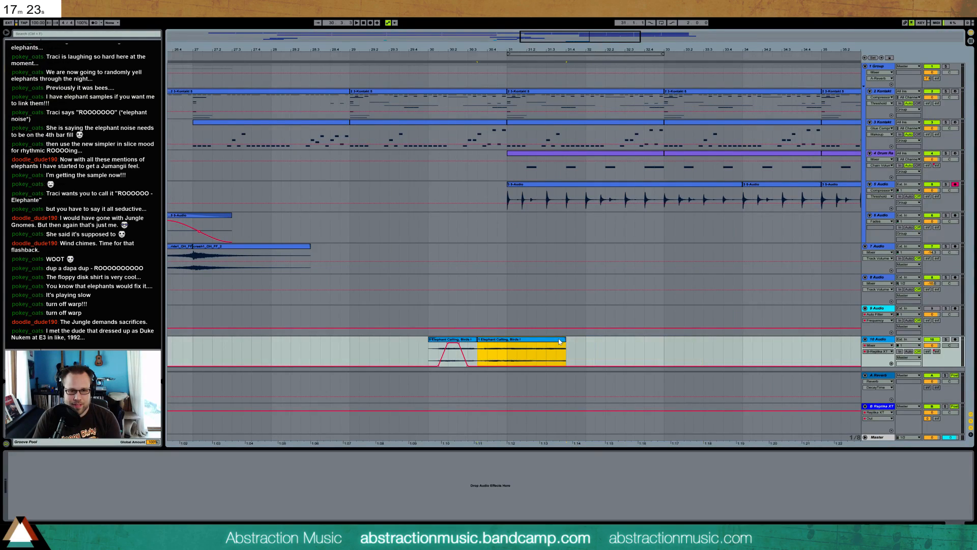
Add a fade-out starting in the first quarter of bar 31 to the second elephant clip, then play the passage
{"action": "key", "text": "ctrl+alt+f"}
{"action": "left_click_drag", "start_coordinate": [565, 344], "coordinate": [533, 344]}
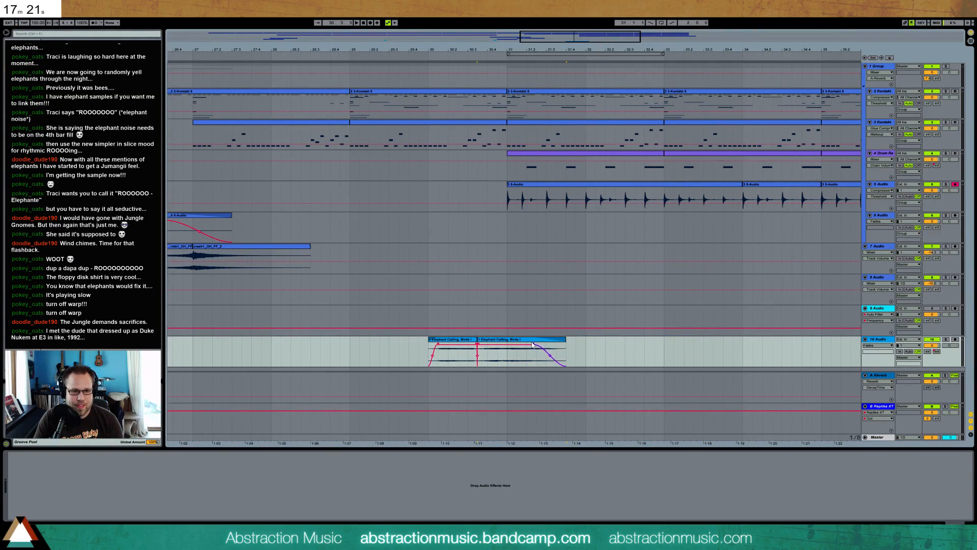
{"action": "left_click", "coordinate": [419, 350]}
{"action": "key", "text": "space"}
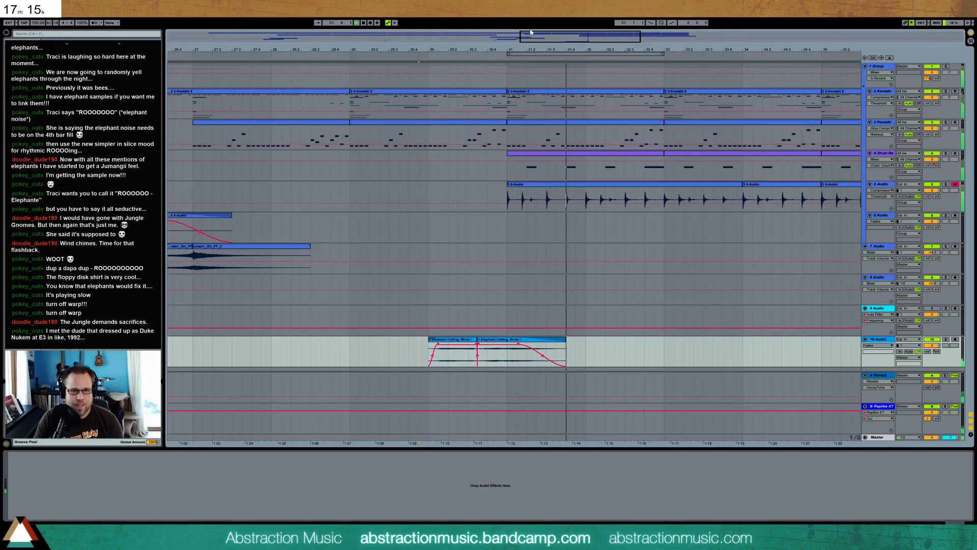
Copy the four-bar Kontakt clip at bar 25 of track 2 Kontakt, paste it at bar 39 and play it
{"action": "left_click_drag", "start_coordinate": [446, 49], "coordinate": [306, 44]}
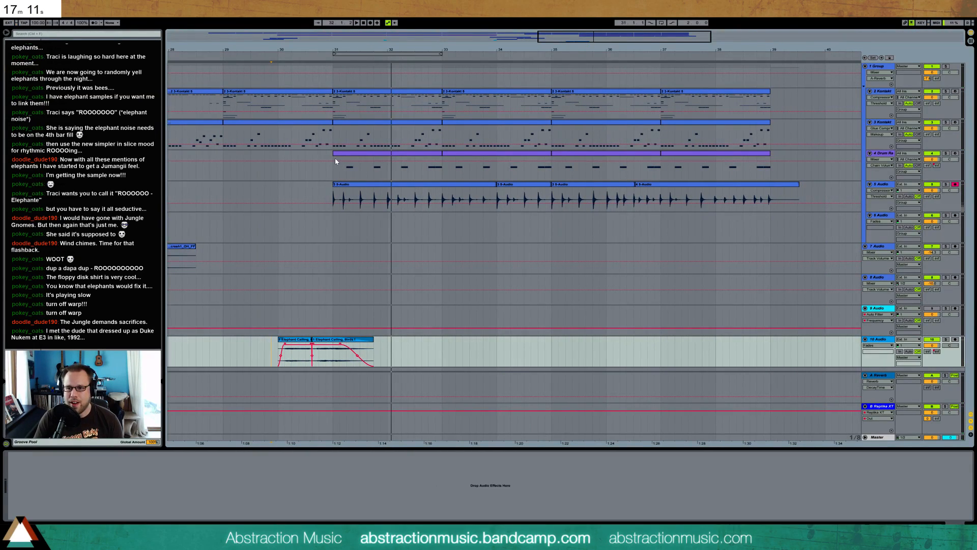
{"action": "left_click_drag", "start_coordinate": [618, 40], "coordinate": [706, 17]}
{"action": "left_click_drag", "start_coordinate": [581, 49], "coordinate": [837, 43]}
{"action": "left_click_drag", "start_coordinate": [413, 36], "coordinate": [413, 38]}
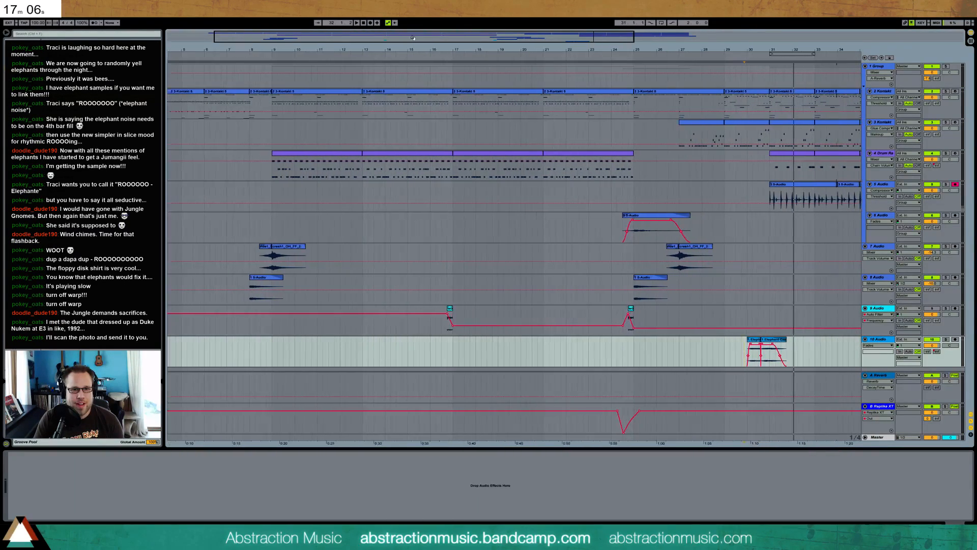
{"action": "left_click", "coordinate": [269, 95]}
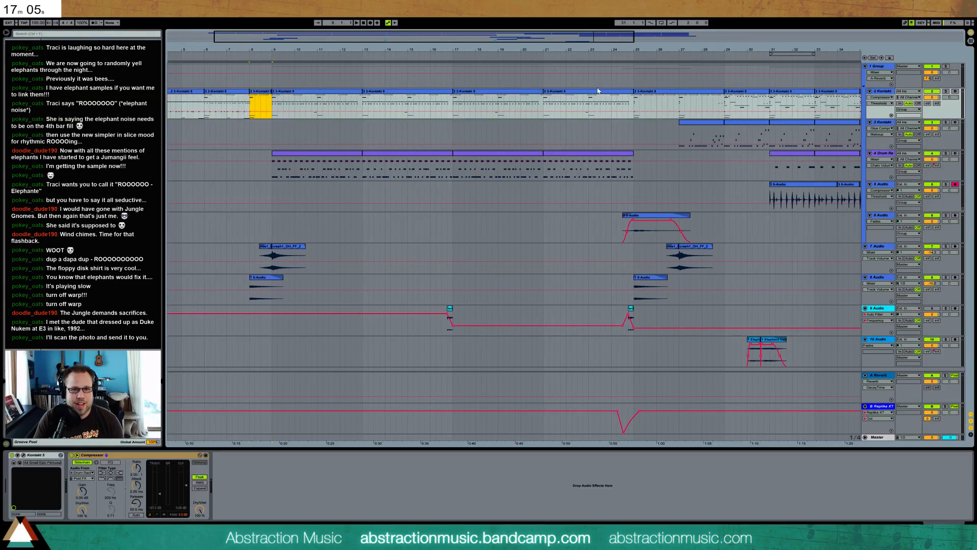
{"action": "left_click", "coordinate": [681, 104], "text": "shift"}
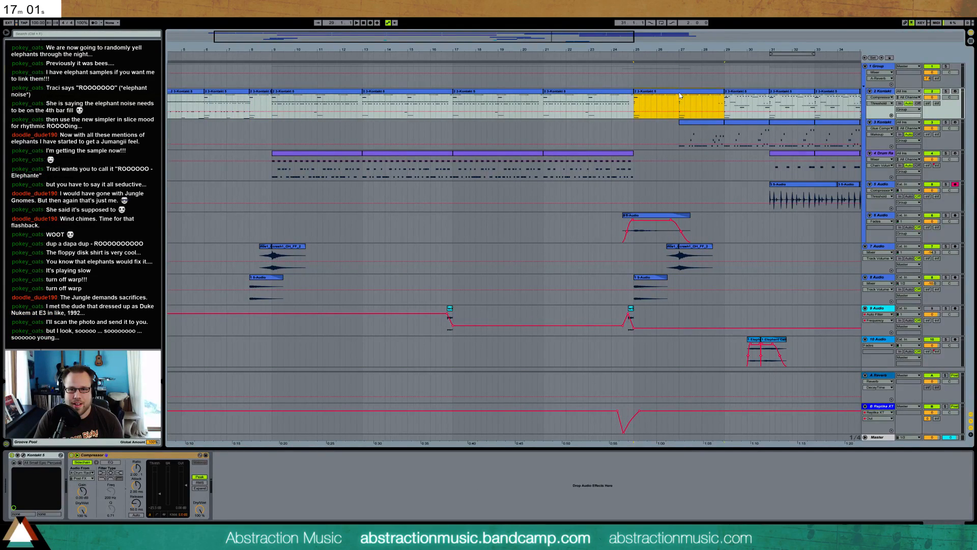
{"action": "left_click_drag", "start_coordinate": [538, 37], "coordinate": [743, 37]}
{"action": "left_click", "coordinate": [612, 103]}
{"action": "key", "text": "ctrl+v"}
{"action": "key", "text": "space"}
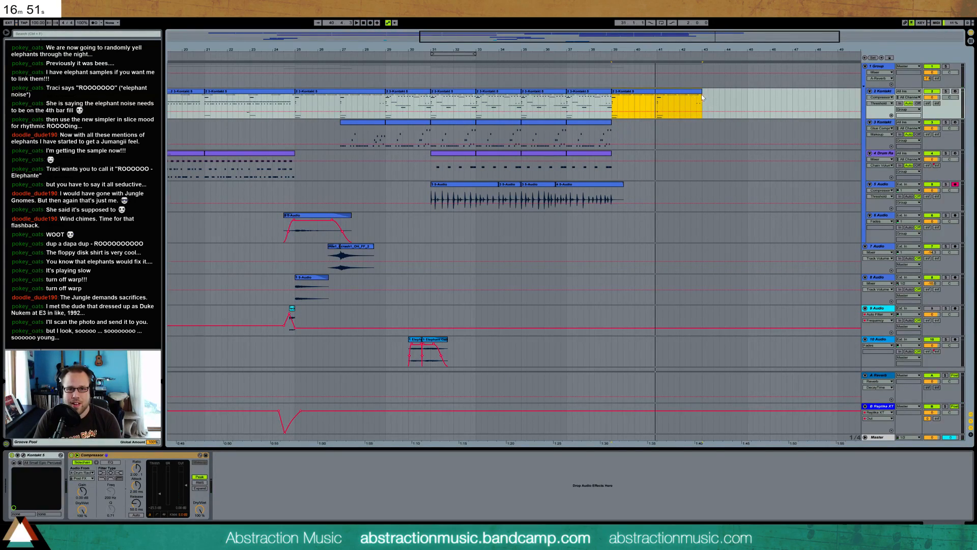
Trim the end of the pasted Kontakt clip so it stops just before bar 41
{"action": "left_click_drag", "start_coordinate": [701, 92], "coordinate": [658, 95]}
{"action": "mouse_move", "coordinate": [656, 50]}
{"action": "left_mouse_down"}
{"action": "mouse_move", "coordinate": [658, 61]}
{"action": "mouse_move", "coordinate": [621, 99]}
{"action": "mouse_move", "coordinate": [612, 93]}
{"action": "left_mouse_up"}
{"action": "left_click", "coordinate": [643, 96]}
Copy the first elephant clip to just before bar 39, play it and give the copy a longer fade-out
{"action": "mouse_move", "coordinate": [381, 50]}
{"action": "left_mouse_down"}
{"action": "mouse_move", "coordinate": [453, 18]}
{"action": "mouse_move", "coordinate": [505, 28]}
{"action": "left_mouse_up"}
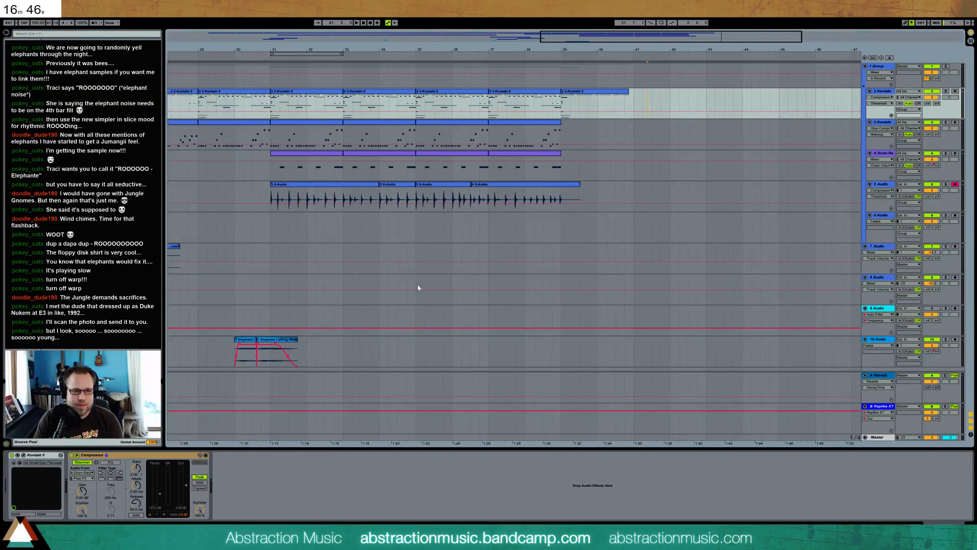
{"action": "left_click", "coordinate": [254, 340]}
{"action": "left_click", "coordinate": [584, 351]}
{"action": "key", "text": "space"}
{"action": "left_click", "coordinate": [557, 339]}
{"action": "key", "text": "space"}
{"action": "key", "text": "space"}
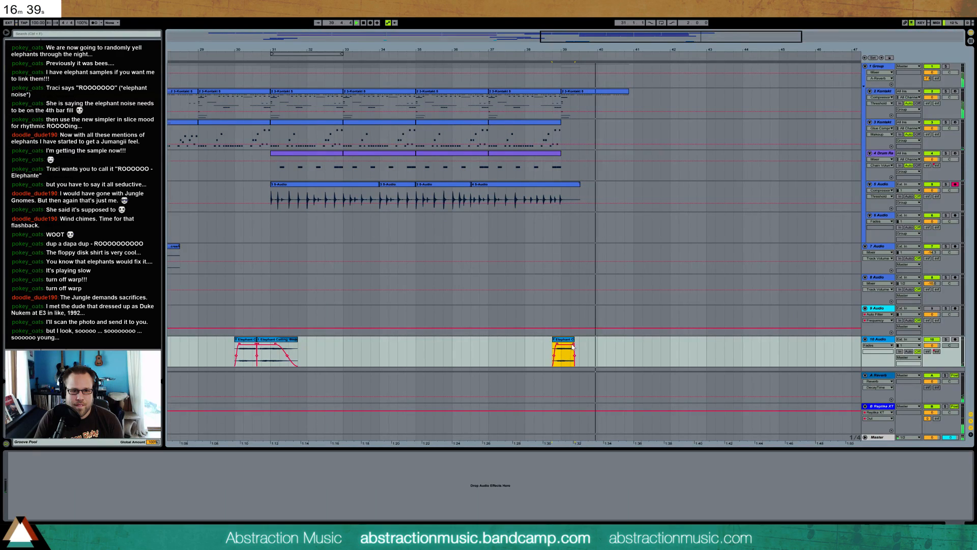
{"action": "left_click_drag", "start_coordinate": [574, 344], "coordinate": [566, 344]}
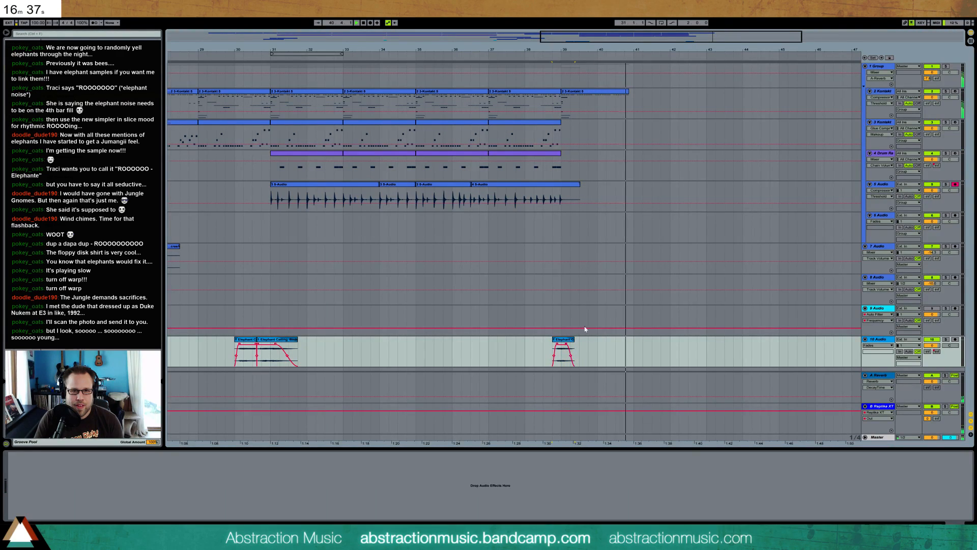
Automate the 2 Kontakt track's Replika XT send to rise in a curve from bar 39, peaking near bar 40, and play it
{"action": "left_click", "coordinate": [616, 96]}
{"action": "key", "text": "space"}
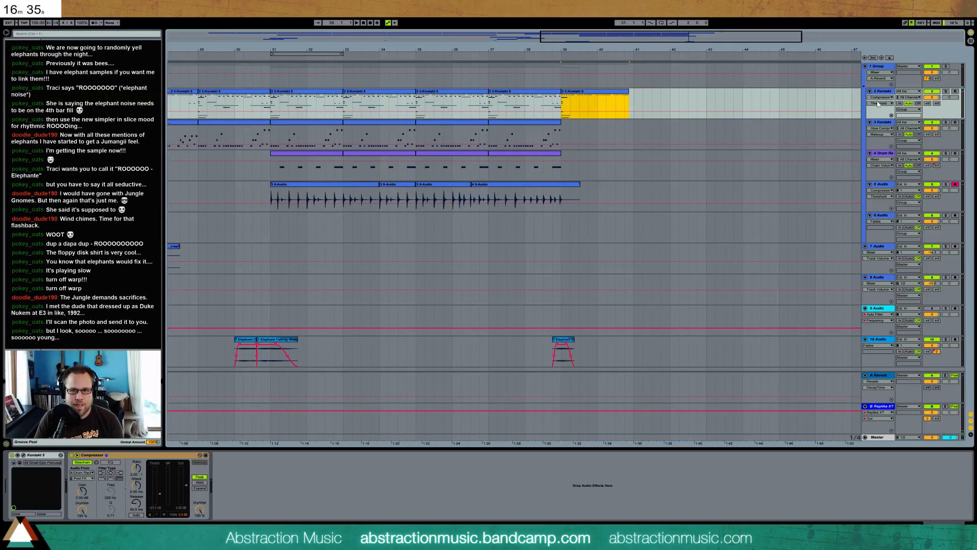
{"action": "left_click", "coordinate": [841, 105]}
{"action": "left_click", "coordinate": [567, 118]}
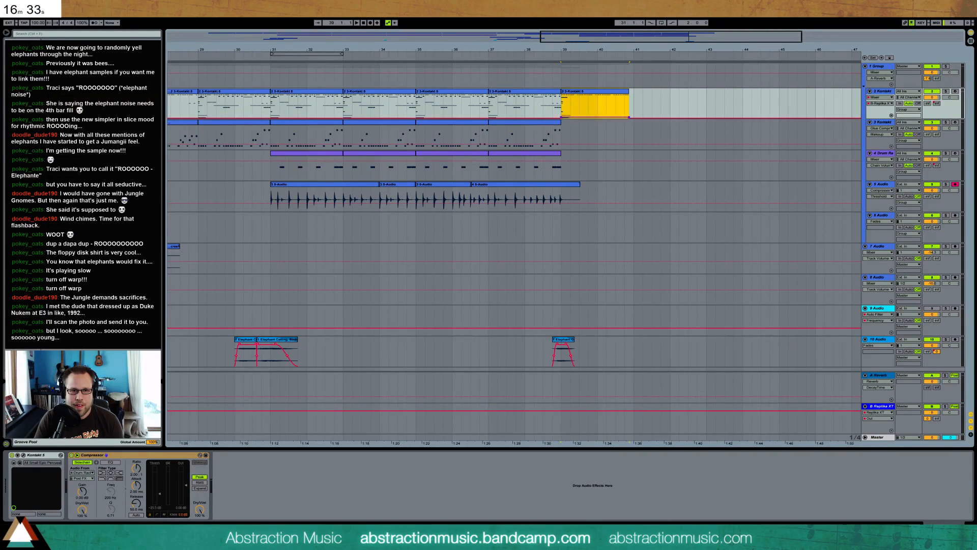
{"action": "left_click_drag", "start_coordinate": [597, 108], "coordinate": [597, 97]}
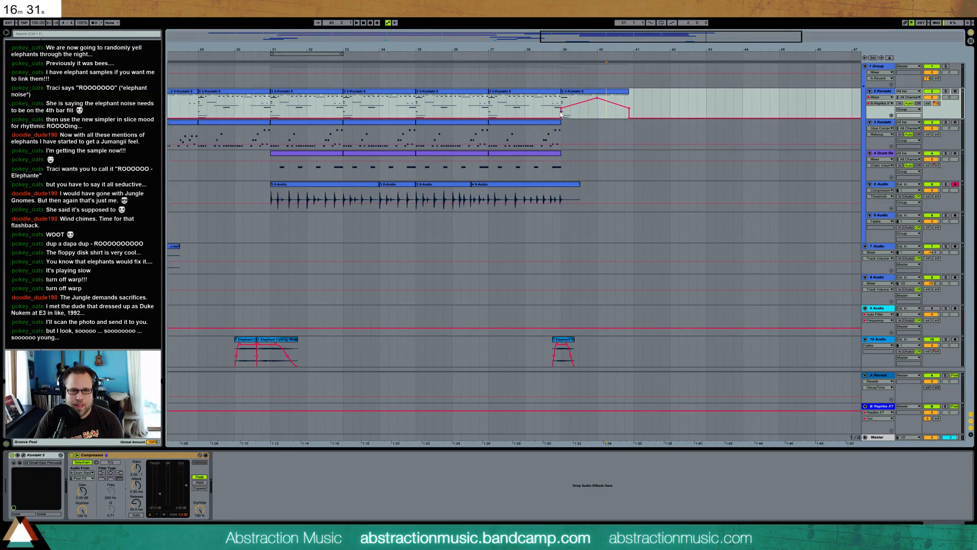
{"action": "left_click", "coordinate": [562, 109]}
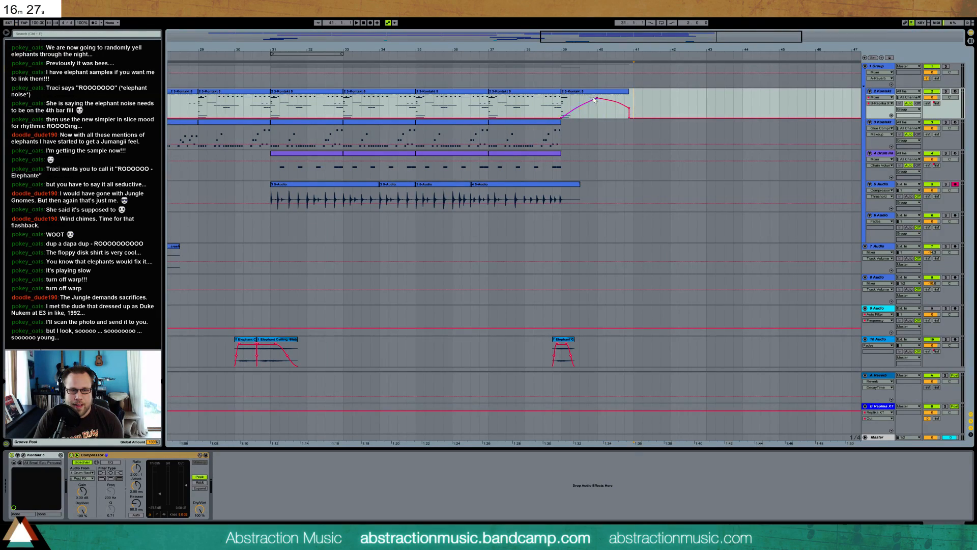
{"action": "key", "text": "space"}
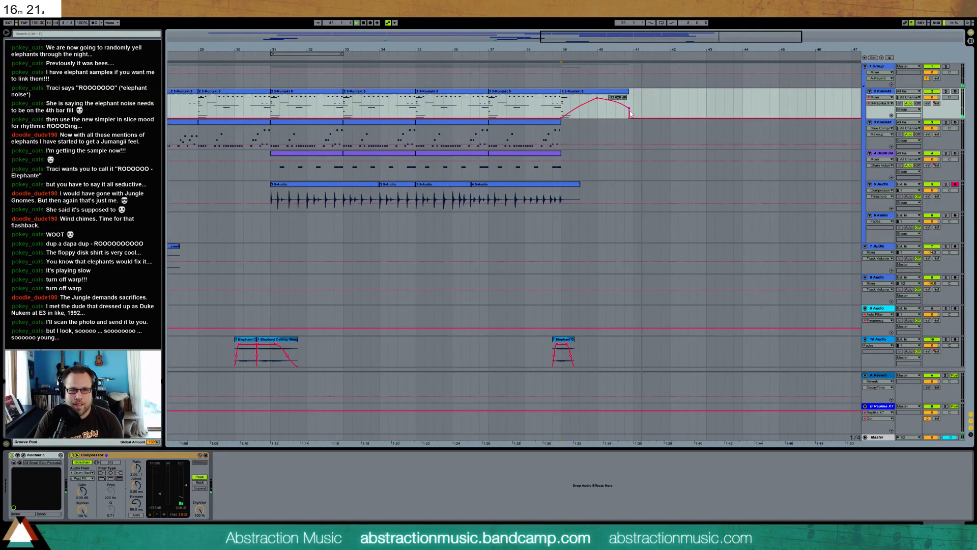
Ramp down the repeated high notes' velocities in the last Kontakt clip's second half and hold its Replika XT send at a high plateau
{"action": "double_click", "coordinate": [614, 106]}
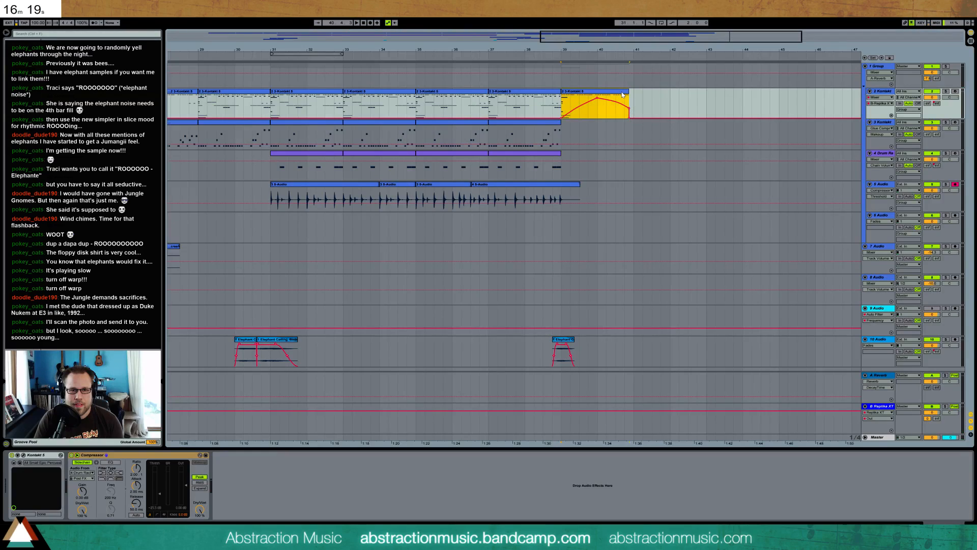
{"action": "left_click", "coordinate": [419, 390]}
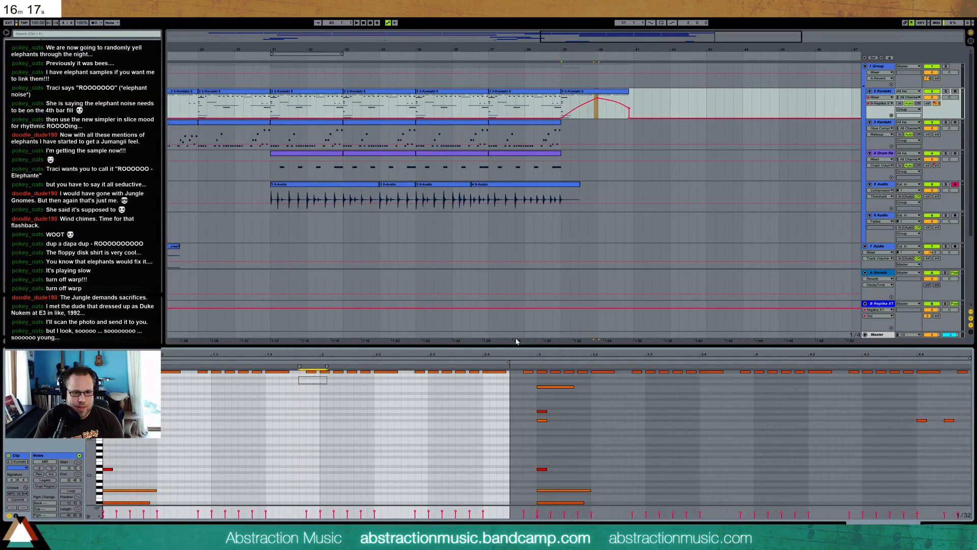
{"action": "left_click_drag", "start_coordinate": [299, 384], "coordinate": [520, 340]}
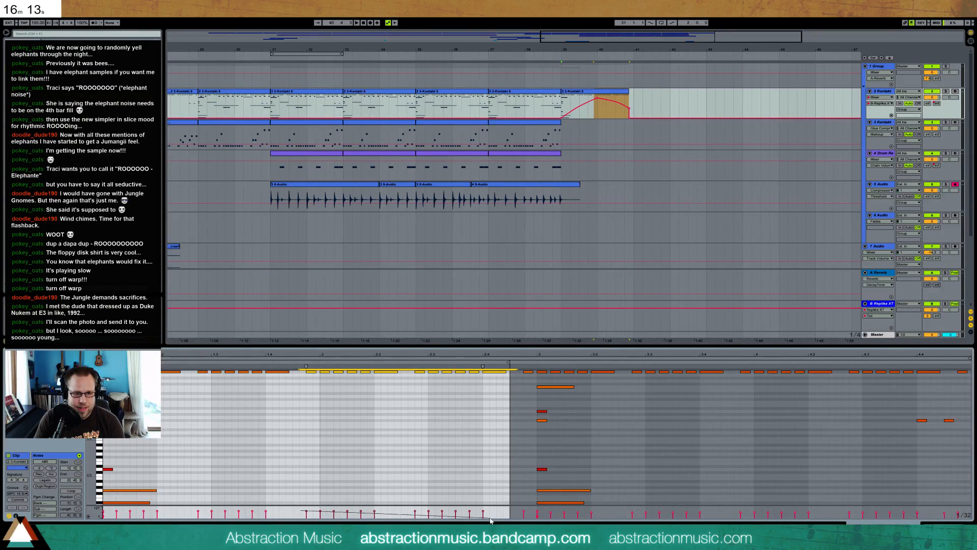
{"action": "left_click", "coordinate": [596, 108]}
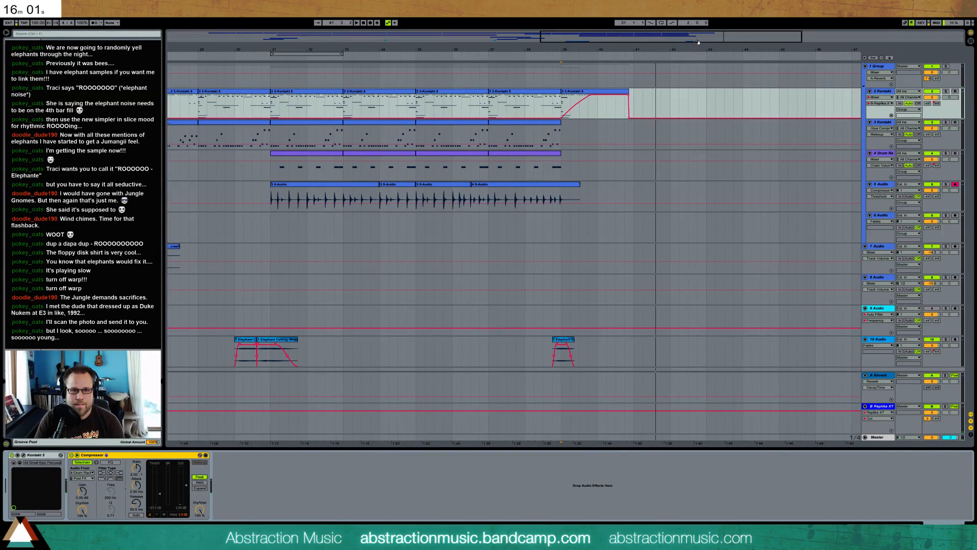
Play the song from around bar 27 and adjust the elephant track's volume
{"action": "left_click_drag", "start_coordinate": [698, 42], "coordinate": [623, 43]}
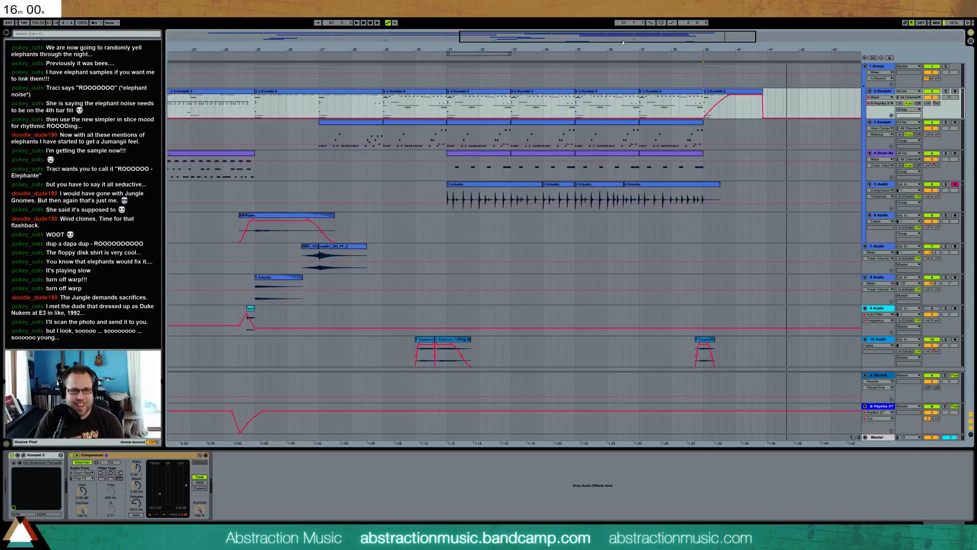
{"action": "left_click", "coordinate": [313, 57]}
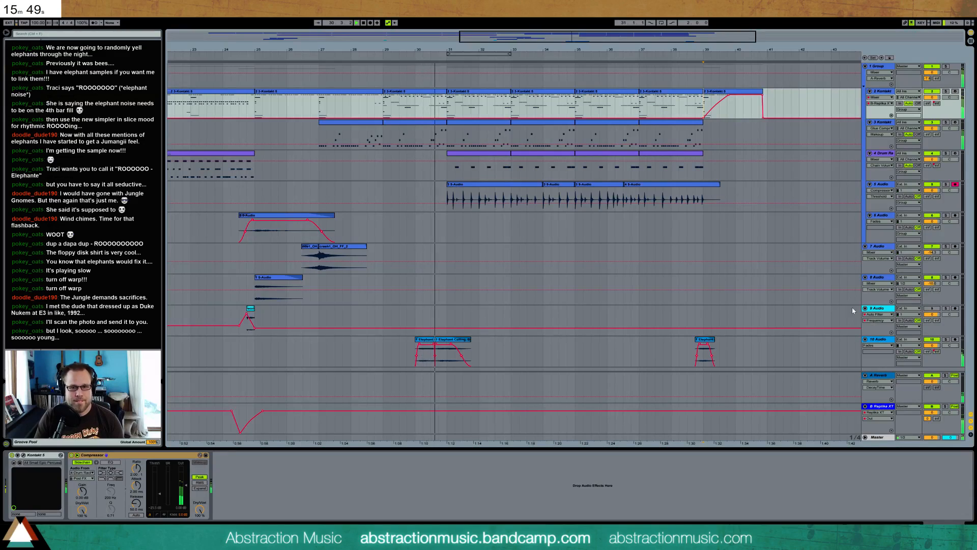
{"action": "left_click_drag", "start_coordinate": [932, 345], "coordinate": [932, 352]}
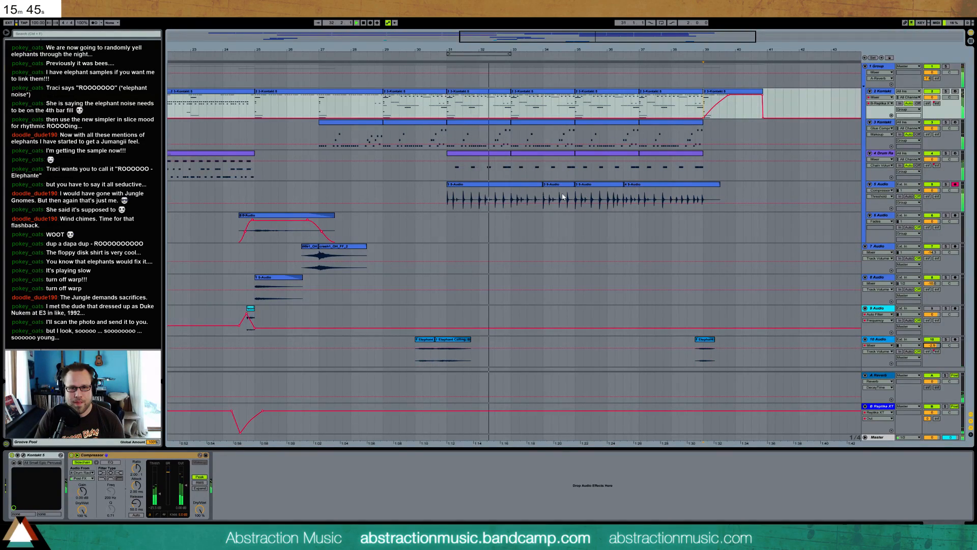
Insert a Ping Pong Delay before Multiband Dynamics on track 5 Audio and adjust its feedback and dry/wet amount
{"action": "left_click", "coordinate": [884, 186]}
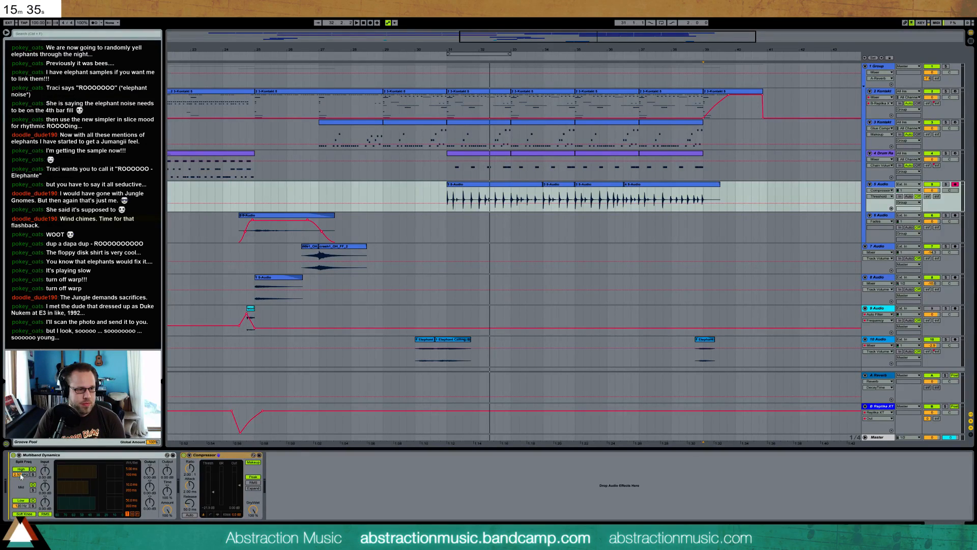
{"action": "left_click_drag", "start_coordinate": [20, 476], "coordinate": [27, 472]}
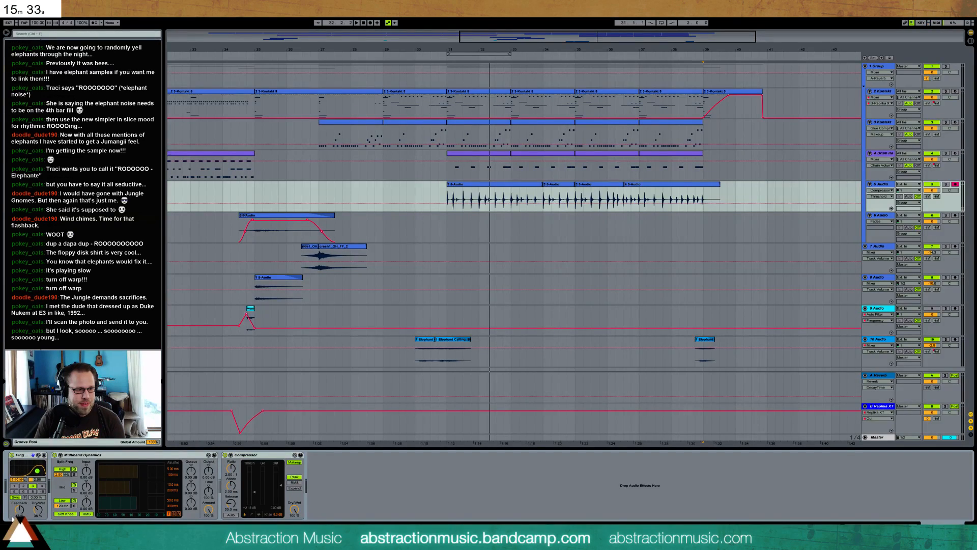
{"action": "left_click", "coordinate": [19, 509]}
{"action": "left_click_drag", "start_coordinate": [19, 509], "coordinate": [38, 511]}
{"action": "key", "text": "space"}
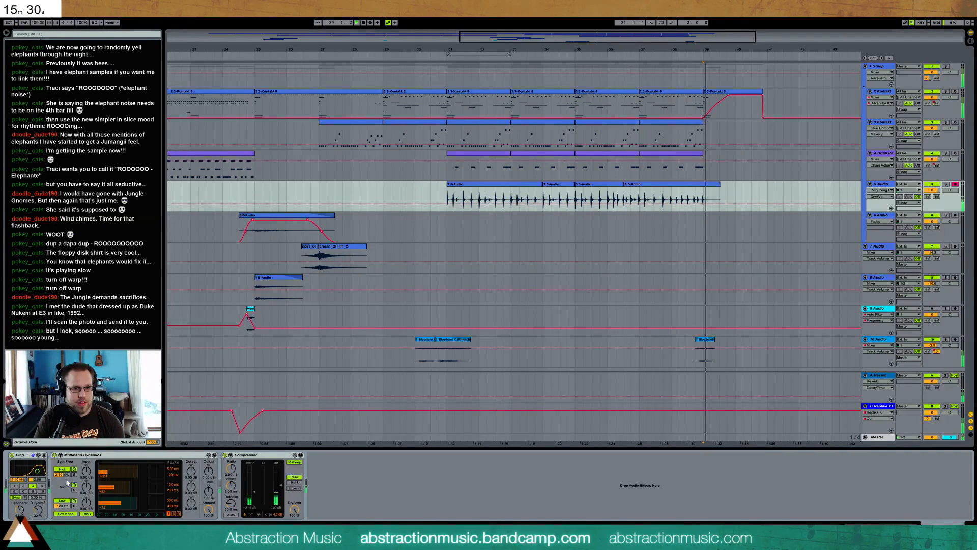
Play from bar 31 while adjusting the Ping Pong Delay's filter, feedback and dry/wet mix, and set its beat division to 2
{"action": "left_click", "coordinate": [449, 193]}
{"action": "key", "text": "space"}
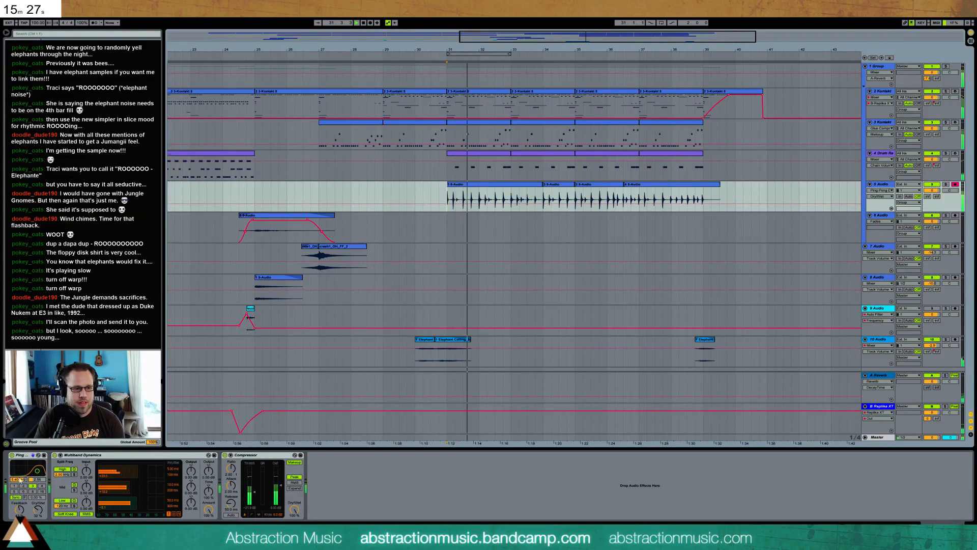
{"action": "left_click_drag", "start_coordinate": [37, 471], "coordinate": [35, 473]}
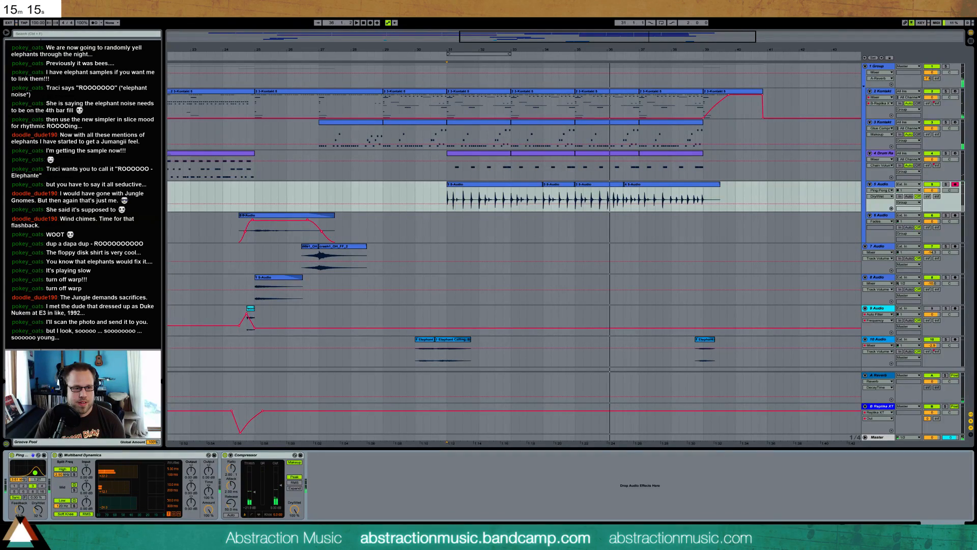
{"action": "left_click", "coordinate": [24, 486]}
{"action": "key", "text": "space"}
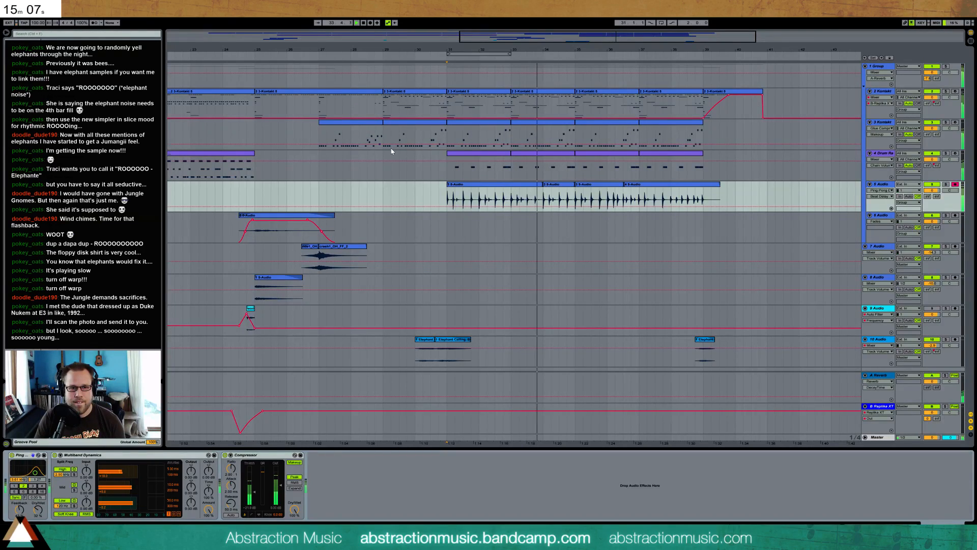
{"action": "left_click_drag", "start_coordinate": [20, 510], "coordinate": [38, 516]}
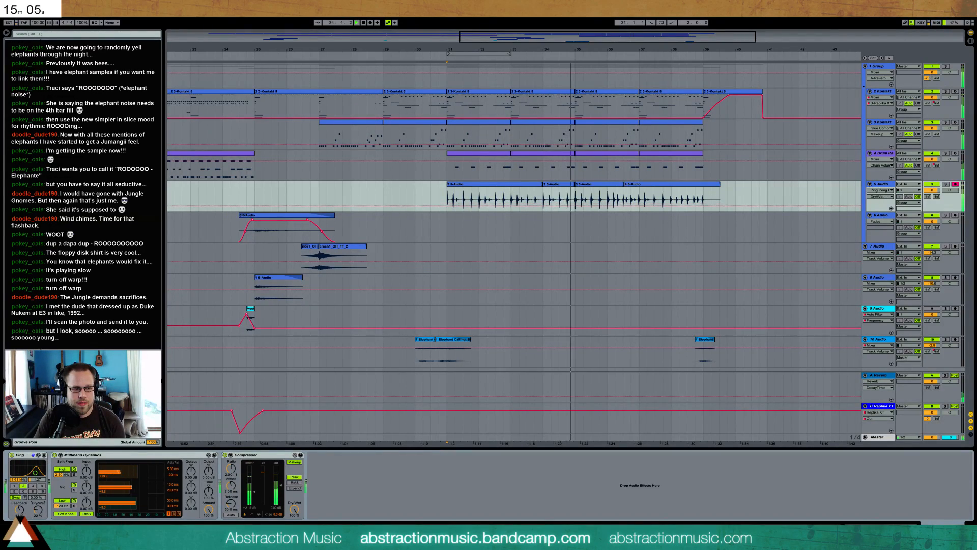
Anchor the hit midway through bar 35 in the third 5 Audio clip and warp the downbeat hit onto bar 36
{"action": "left_click", "coordinate": [535, 186]}
{"action": "key", "text": "space"}
{"action": "double_click", "coordinate": [604, 185]}
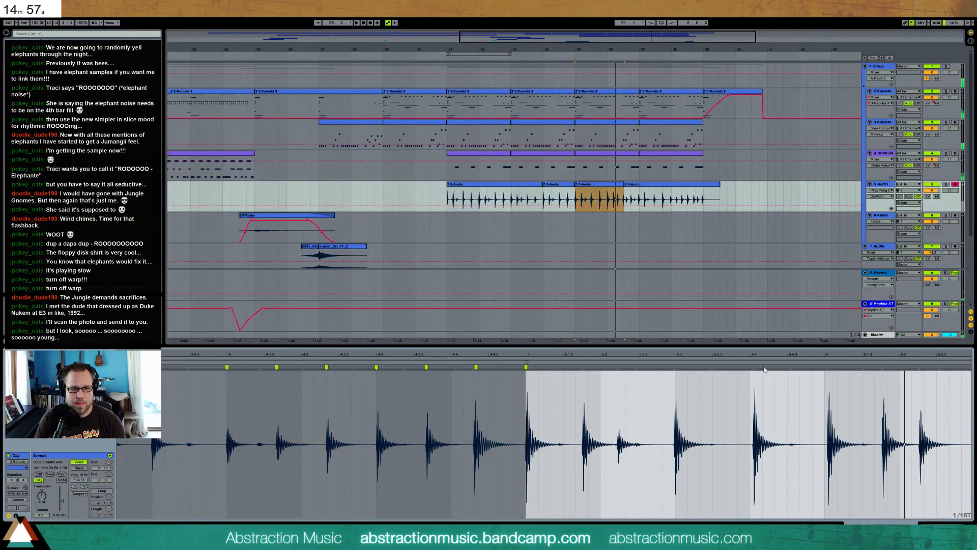
{"action": "double_click", "coordinate": [674, 366]}
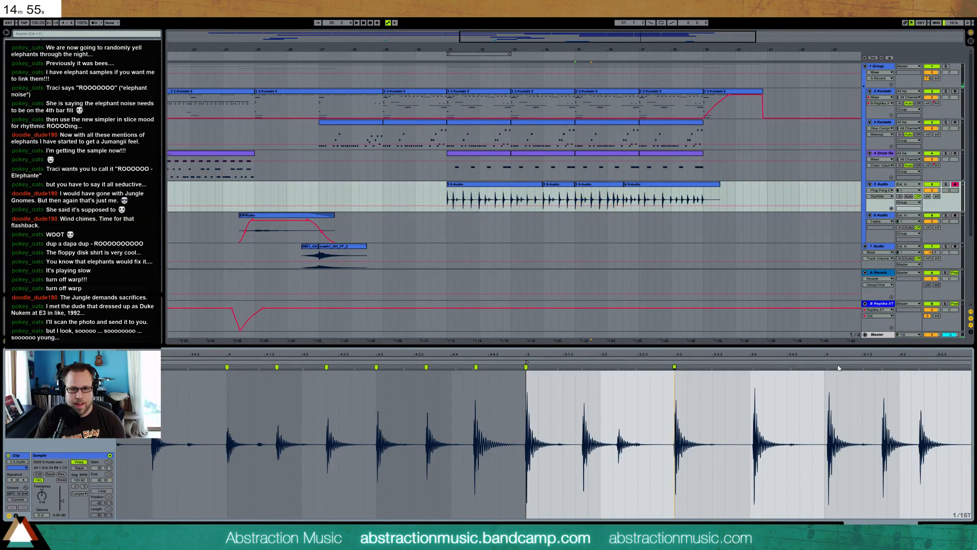
{"action": "left_click_drag", "start_coordinate": [828, 367], "coordinate": [825, 367]}
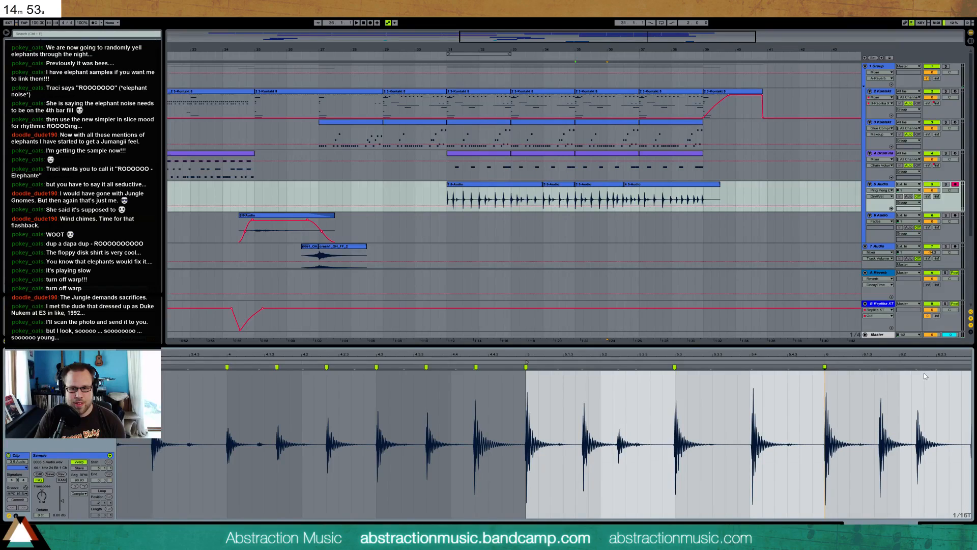
Switch the clip grid to straight 1/16 and warp the two hits following the bar 36 downbeat into time
{"action": "left_click_drag", "start_coordinate": [916, 367], "coordinate": [883, 367]}
{"action": "key", "text": "ctrl+3"}
{"action": "key", "text": "ctrl+3"}
{"action": "key", "text": "ctrl+3"}
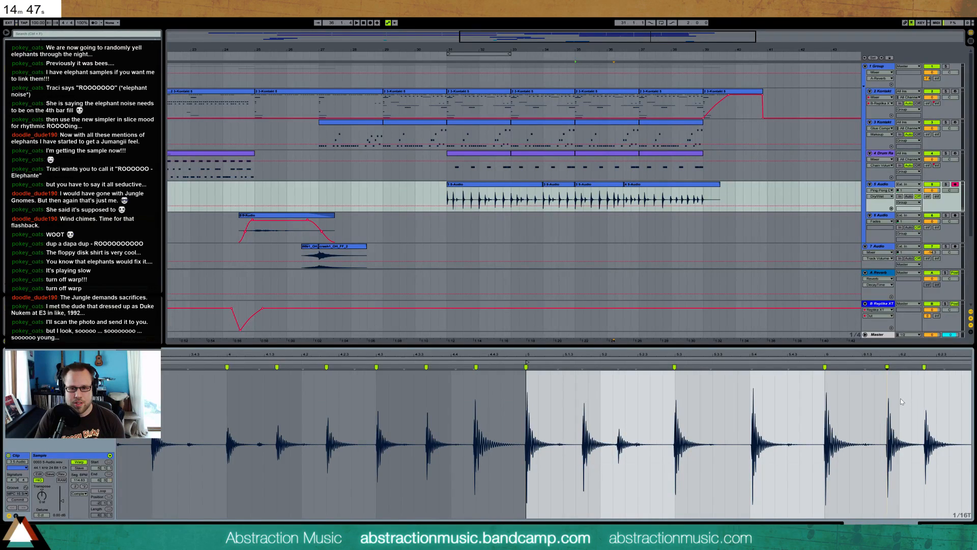
{"action": "left_click_drag", "start_coordinate": [885, 367], "coordinate": [918, 367]}
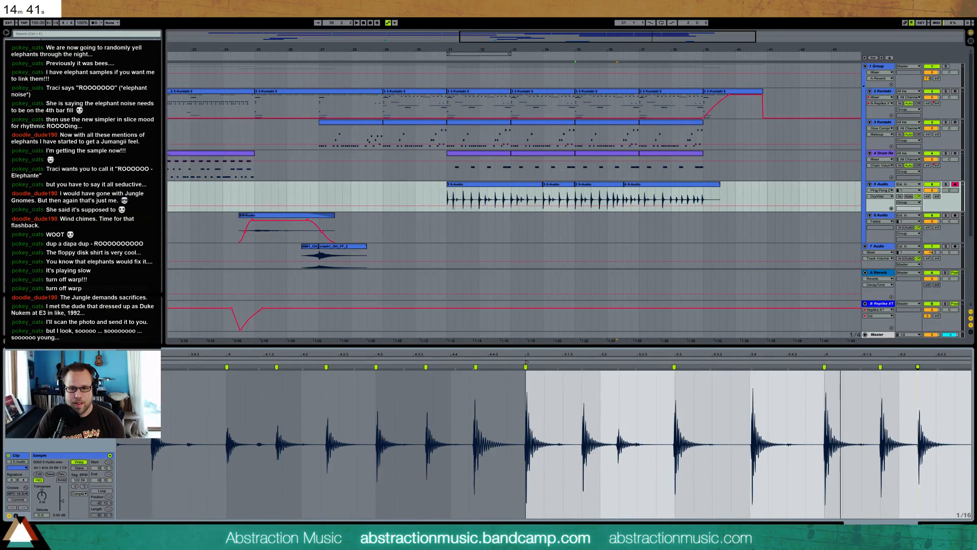
{"action": "left_click_drag", "start_coordinate": [842, 355], "coordinate": [439, 354]}
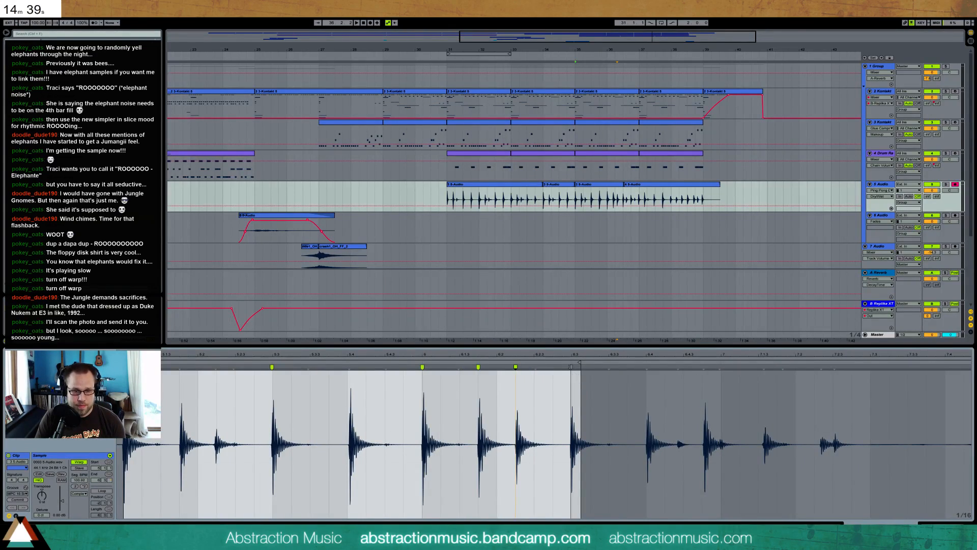
Anchor the hit near the start of the last 5 Audio clip and trim the clip to begin there at 36.4
{"action": "left_click", "coordinate": [627, 184]}
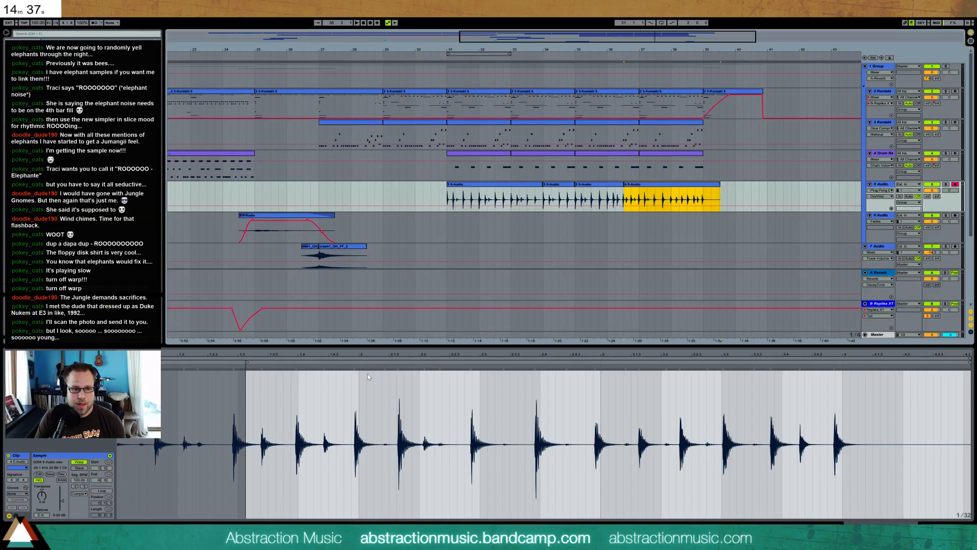
{"action": "left_click", "coordinate": [246, 360]}
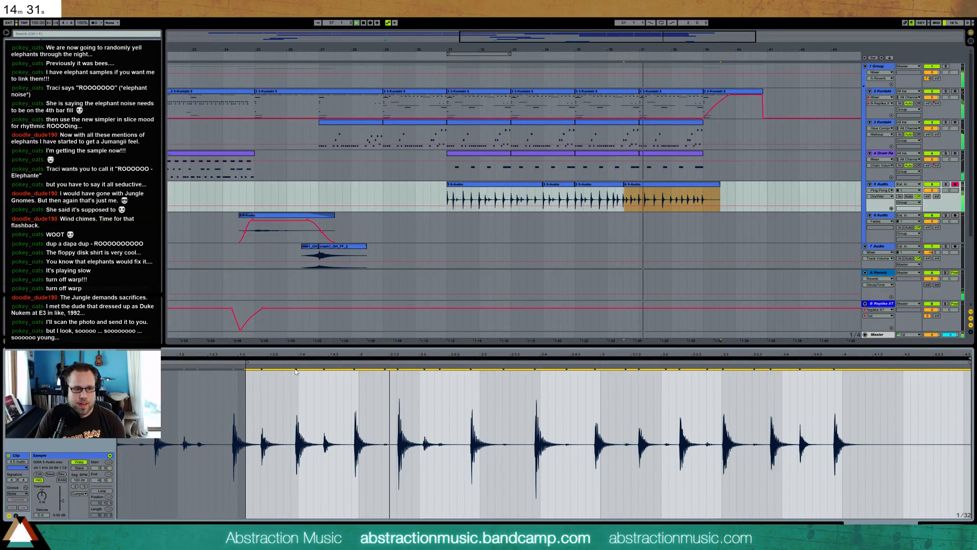
{"action": "left_click_drag", "start_coordinate": [295, 365], "coordinate": [298, 366]}
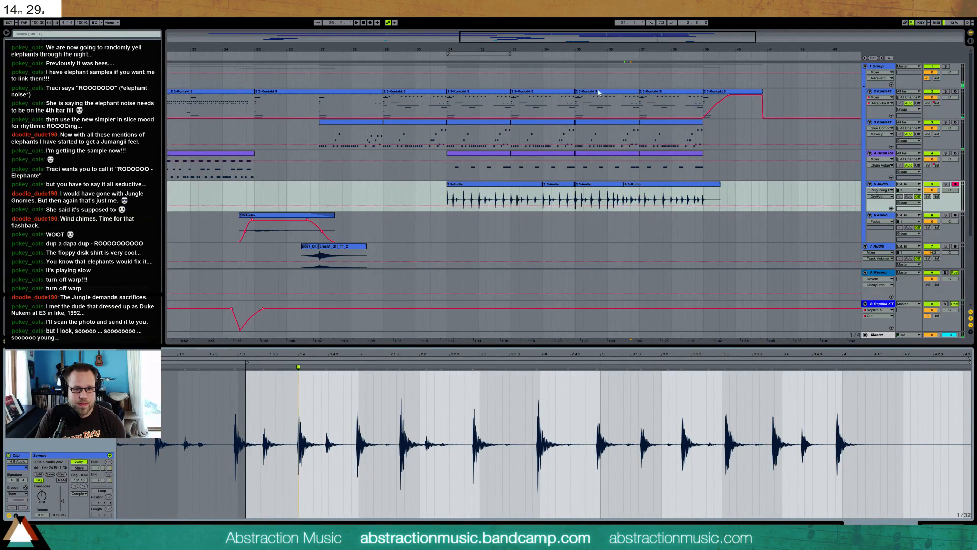
{"action": "mouse_move", "coordinate": [658, 36]}
{"action": "left_mouse_down"}
{"action": "mouse_move", "coordinate": [605, 177]}
{"action": "mouse_move", "coordinate": [645, 185]}
{"action": "mouse_move", "coordinate": [601, 189]}
{"action": "mouse_move", "coordinate": [645, 190]}
{"action": "left_mouse_up"}
{"action": "left_click", "coordinate": [647, 196]}
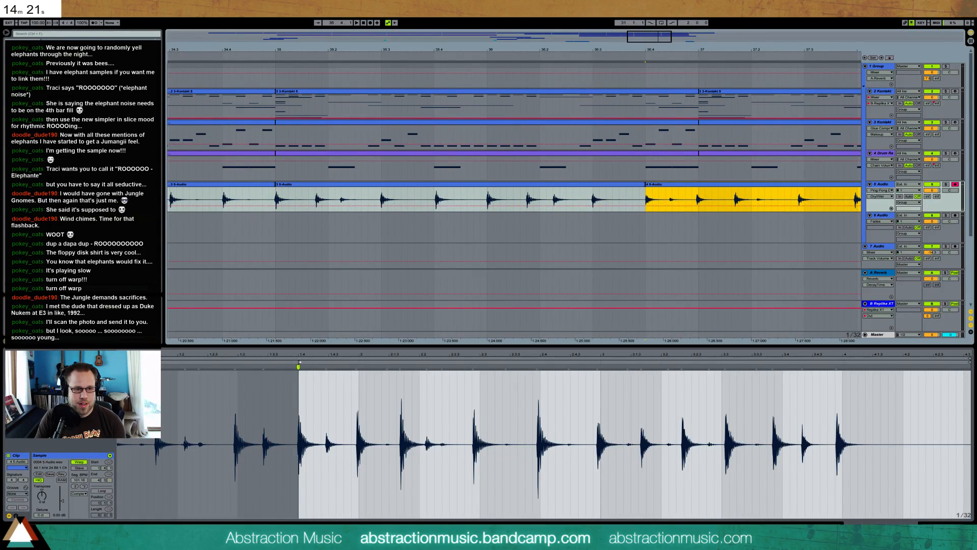
Set the anchored hit as the sample's 1.1.1 and warp the following hits in the last 5 Audio clip onto the grid
{"action": "right_click", "coordinate": [300, 363]}
{"action": "left_click", "coordinate": [309, 373]}
{"action": "left_click_drag", "start_coordinate": [357, 366], "coordinate": [405, 367]}
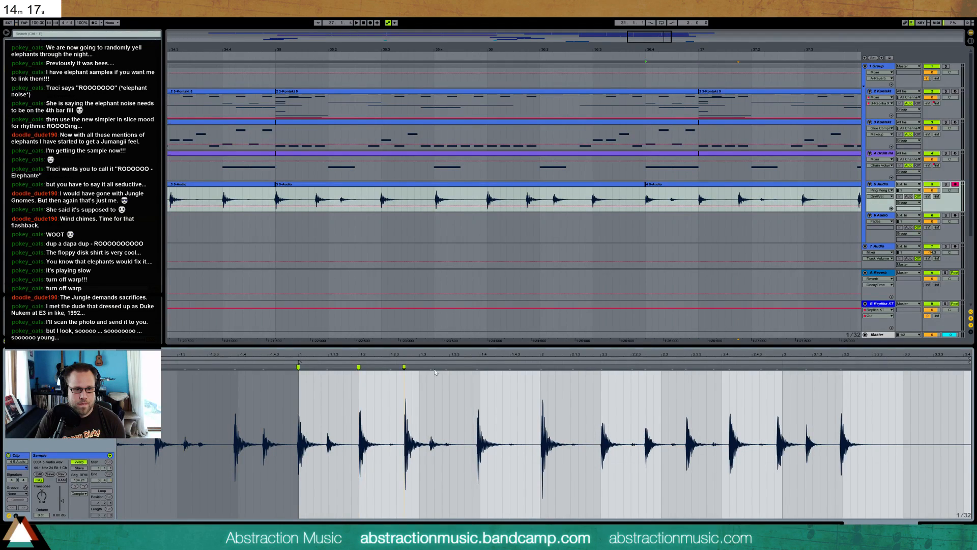
{"action": "left_click_drag", "start_coordinate": [477, 366], "coordinate": [464, 367]}
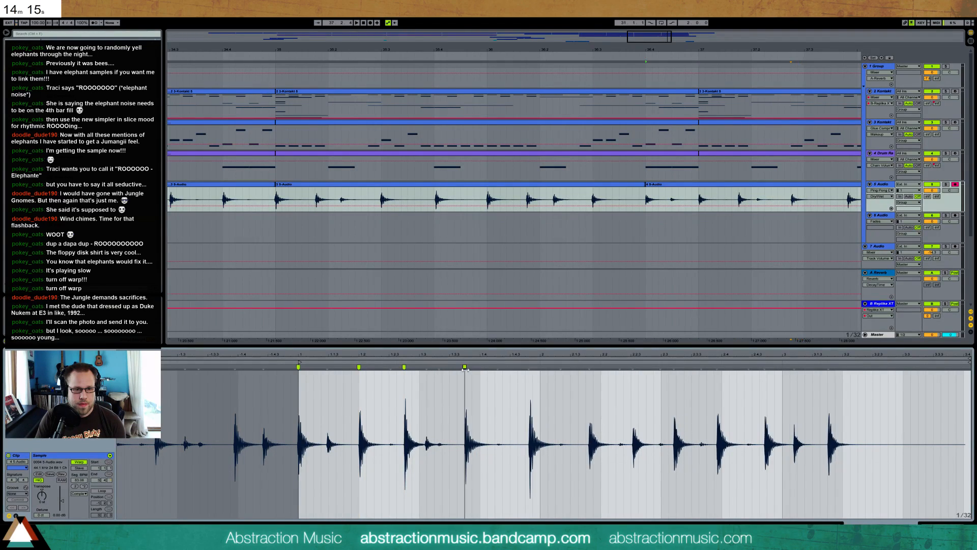
{"action": "left_click_drag", "start_coordinate": [529, 366], "coordinate": [541, 366]}
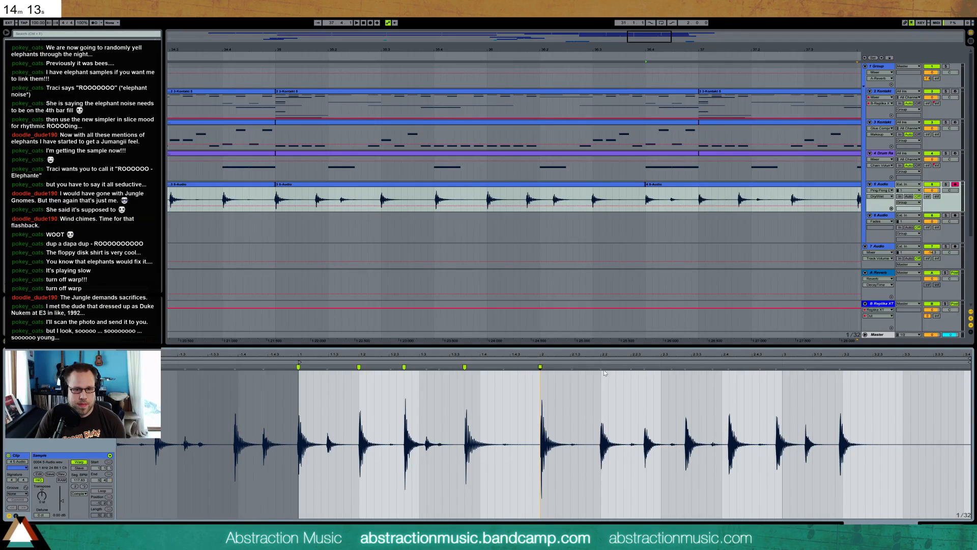
{"action": "left_click_drag", "start_coordinate": [644, 366], "coordinate": [783, 366]}
{"action": "left_click_drag", "start_coordinate": [845, 366], "coordinate": [843, 366]}
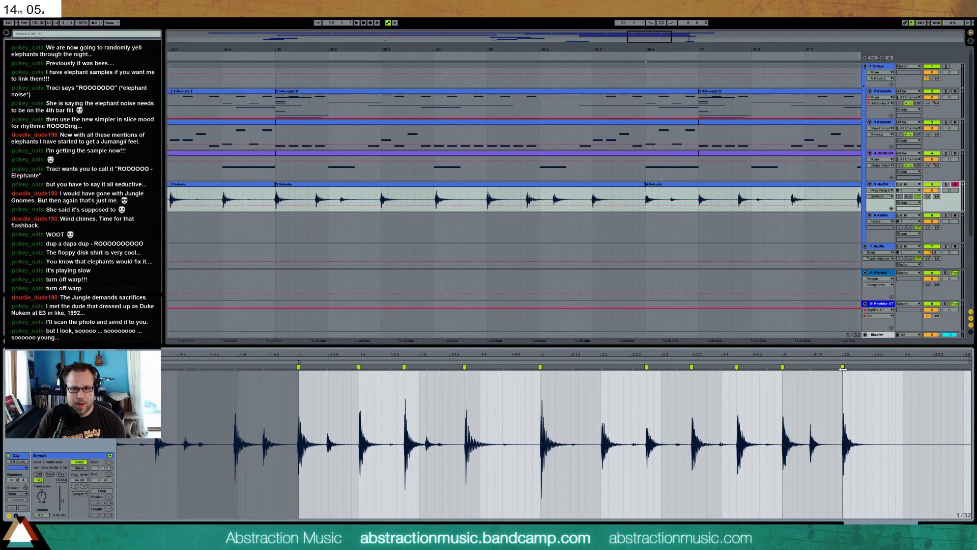
Play the arrangement from bar 25 to check the retimed percussion and adjust the 10 Audio track's volume
{"action": "left_click_drag", "start_coordinate": [531, 49], "coordinate": [430, 25]}
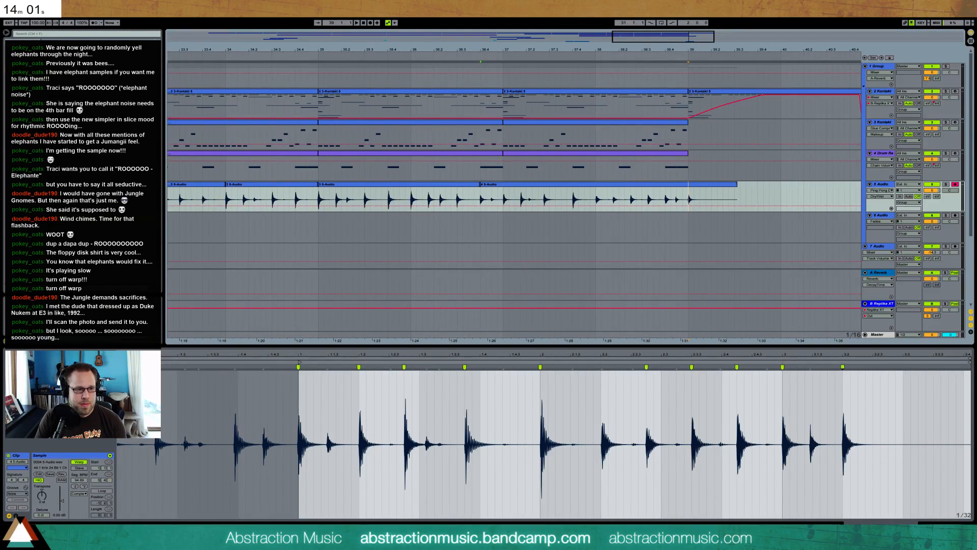
{"action": "key", "text": "space"}
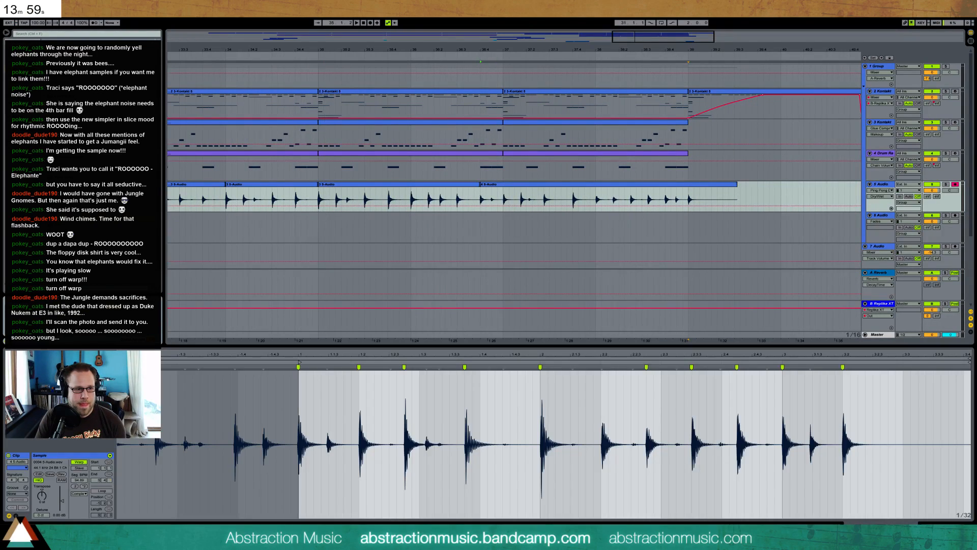
{"action": "left_click_drag", "start_coordinate": [445, 216], "coordinate": [509, 197]}
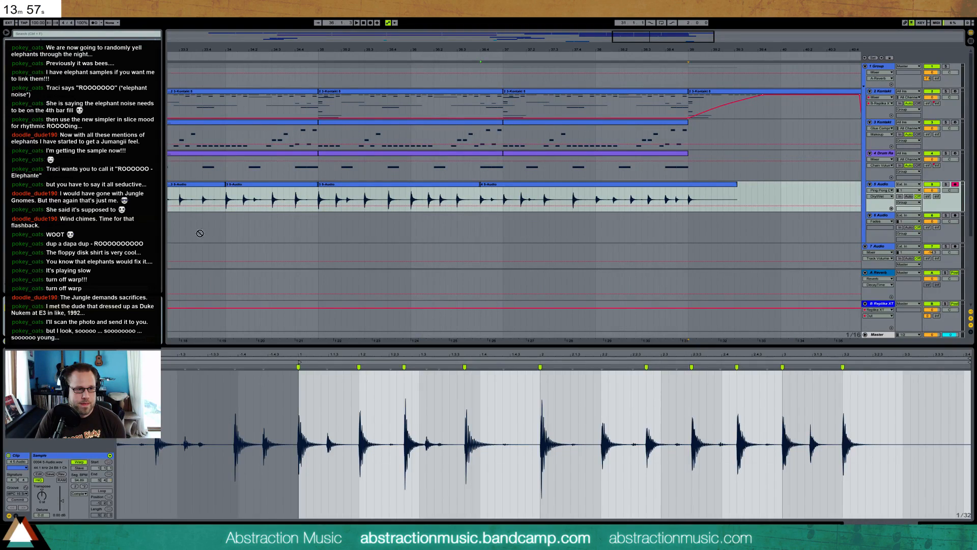
{"action": "left_click_drag", "start_coordinate": [634, 43], "coordinate": [566, 36]}
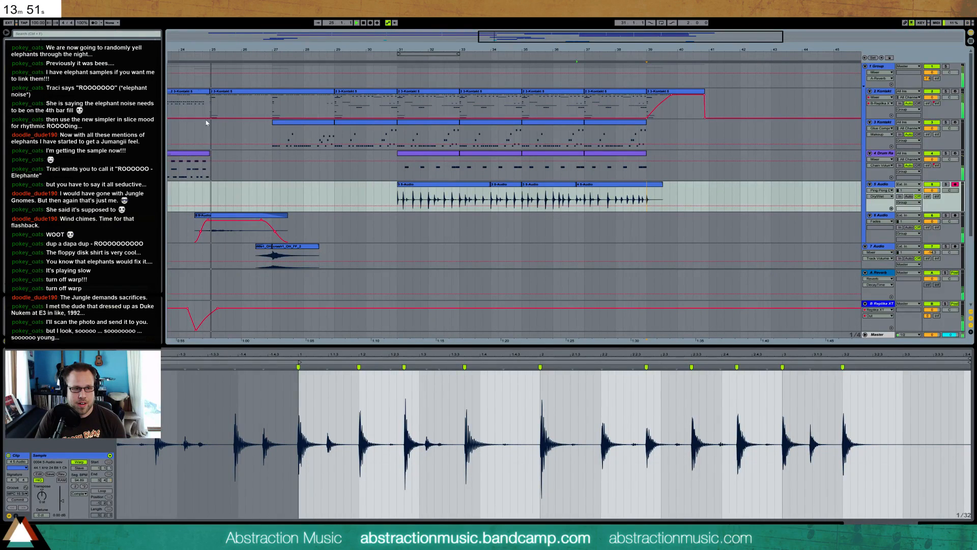
{"action": "key", "text": "shift+Tab"}
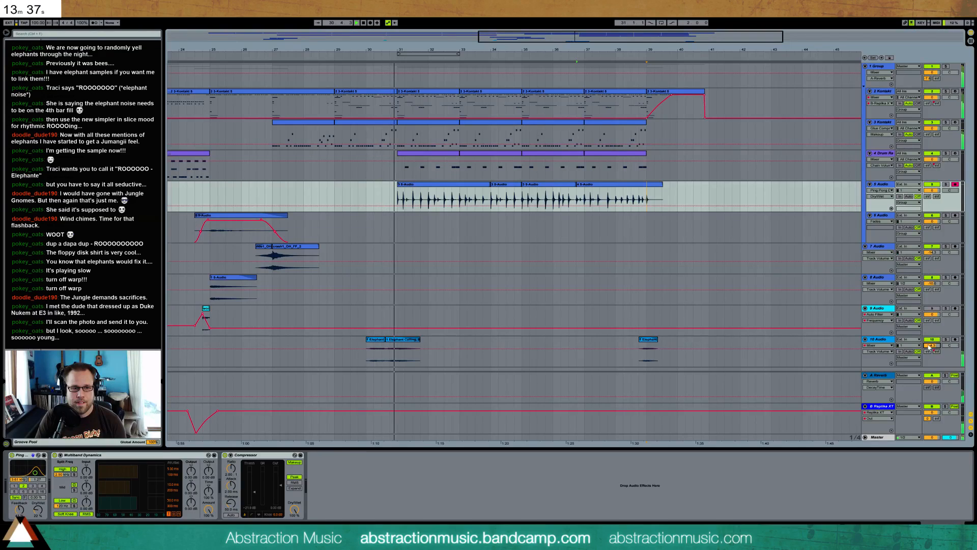
{"action": "left_click_drag", "start_coordinate": [925, 343], "coordinate": [921, 345]}
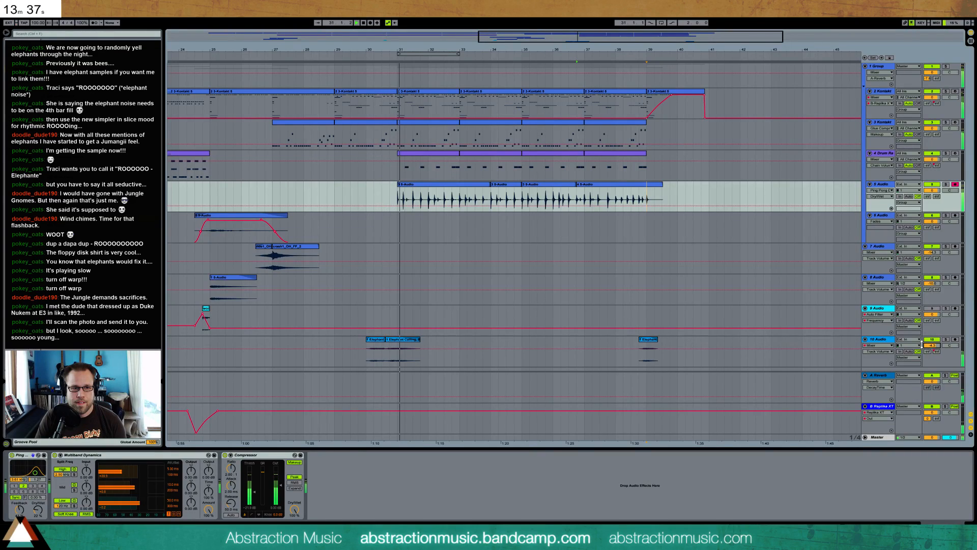
Copy the second elephant clip on track 10 Audio to 34.3 and insert an Auto Pan on the track
{"action": "left_click", "coordinate": [398, 343]}
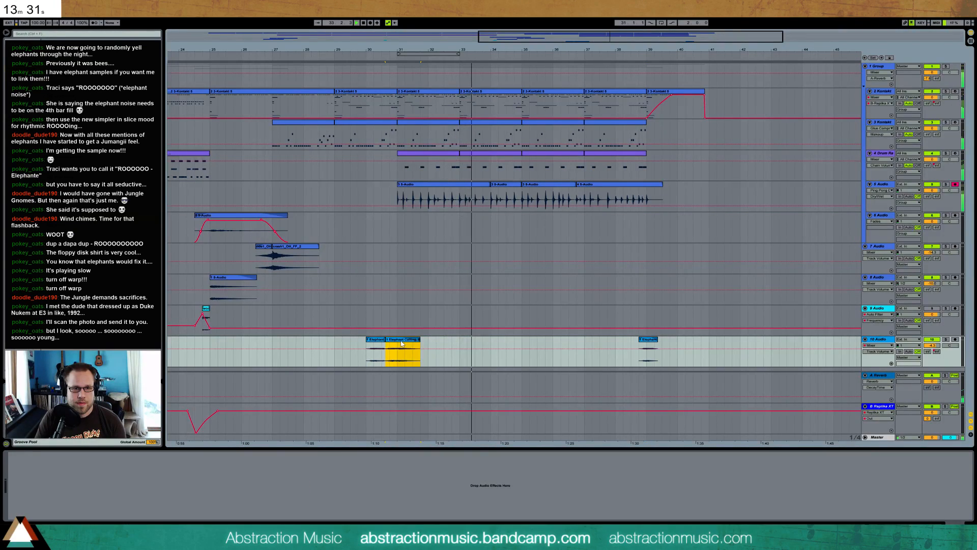
{"action": "left_click_drag", "start_coordinate": [400, 344], "coordinate": [521, 343]}
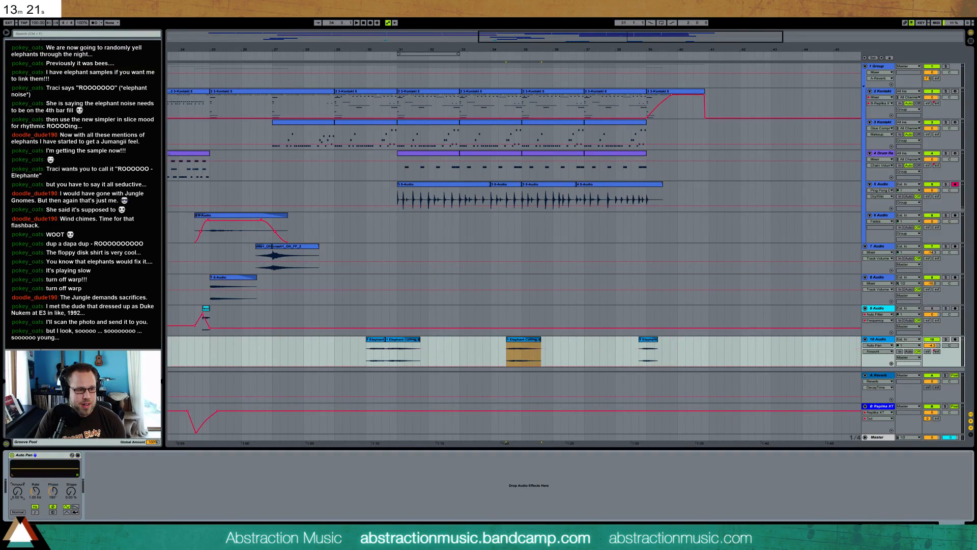
Set the Auto Pan to a tempo-synced 1/16 rate with 100% shape and 0° phase, adjusting amount and offset while playing
{"action": "left_click_drag", "start_coordinate": [35, 491], "coordinate": [35, 466]}
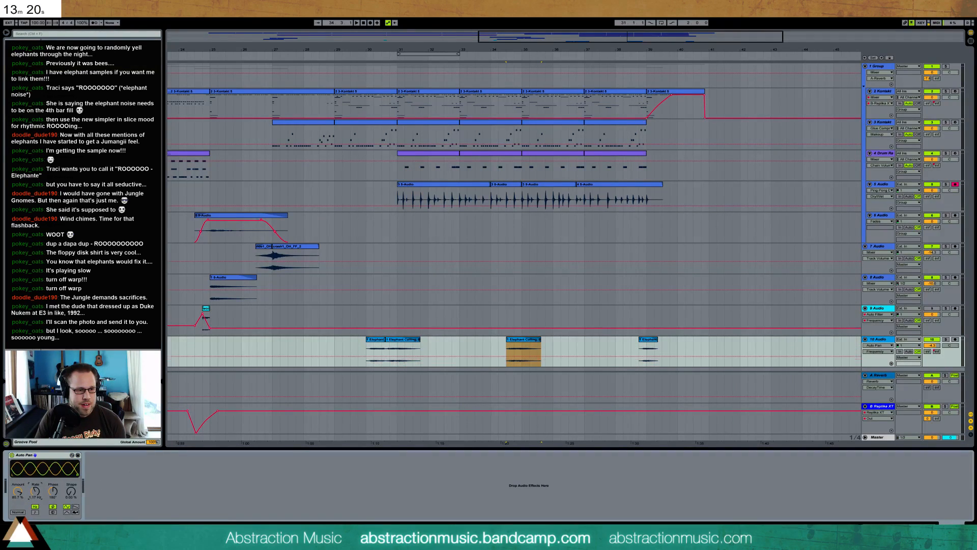
{"action": "left_click", "coordinate": [34, 512]}
{"action": "left_click_drag", "start_coordinate": [72, 492], "coordinate": [72, 458]}
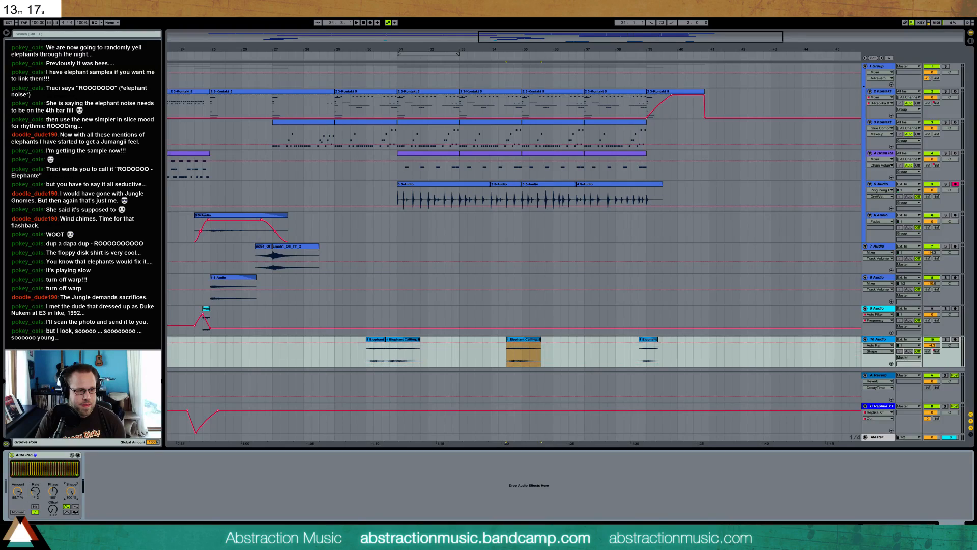
{"action": "left_click_drag", "start_coordinate": [53, 492], "coordinate": [53, 467]}
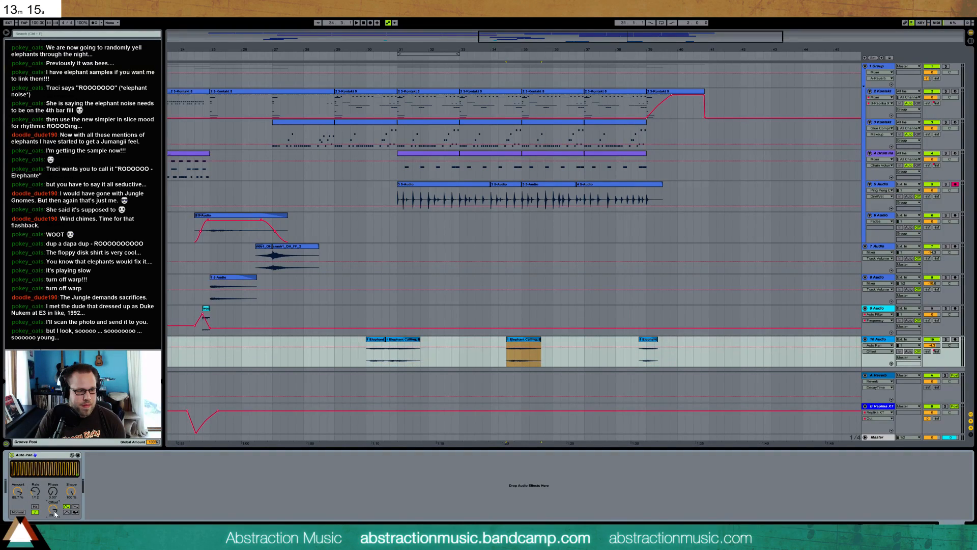
{"action": "left_click_drag", "start_coordinate": [58, 511], "coordinate": [39, 487]}
{"action": "key", "text": "space"}
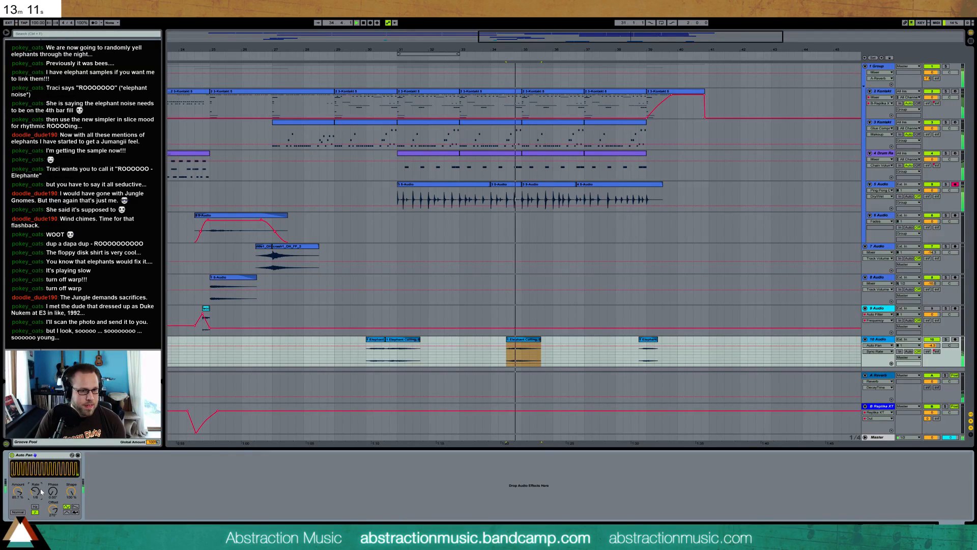
{"action": "left_click_drag", "start_coordinate": [35, 491], "coordinate": [35, 498]}
{"action": "key", "text": "space"}
{"action": "key", "text": "space"}
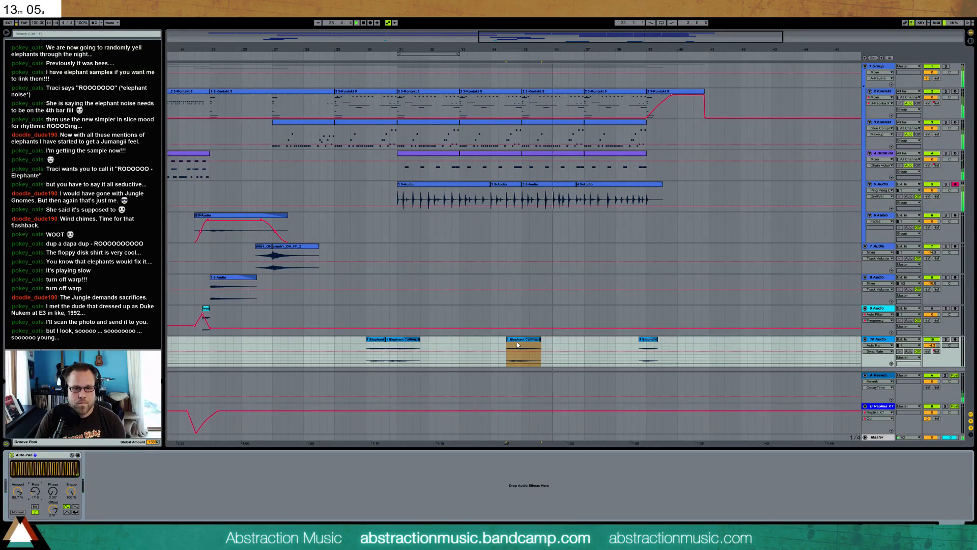
Raise the sample gain of the copied elephant clip at 34.3
{"action": "left_click", "coordinate": [3, 513]}
{"action": "left_click_drag", "start_coordinate": [59, 509], "coordinate": [65, 498]}
{"action": "left_click", "coordinate": [16, 516]}
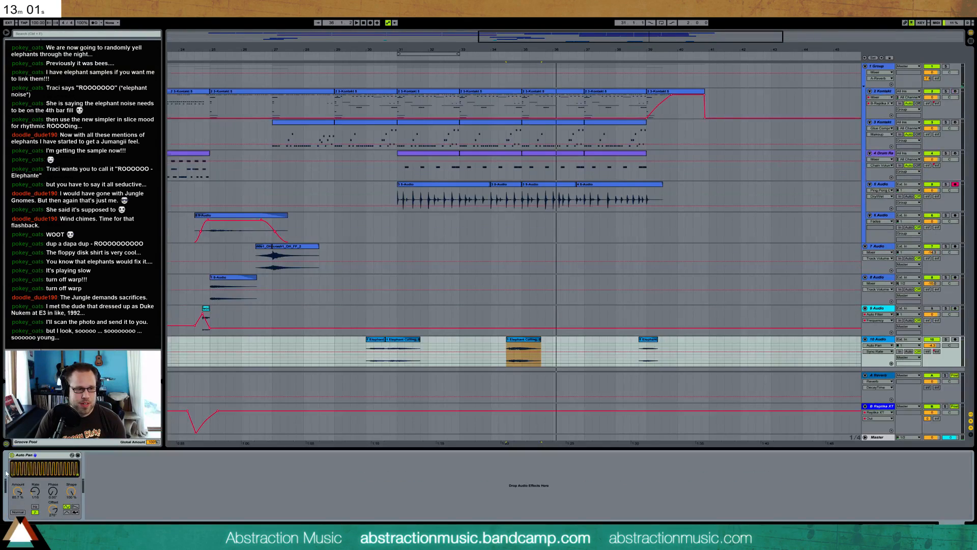
Automate the Auto Pan to switch on and the Replika XT send to rise only around the copied elephant clip
{"action": "left_click", "coordinate": [11, 456]}
{"action": "left_click_drag", "start_coordinate": [499, 350], "coordinate": [534, 338]}
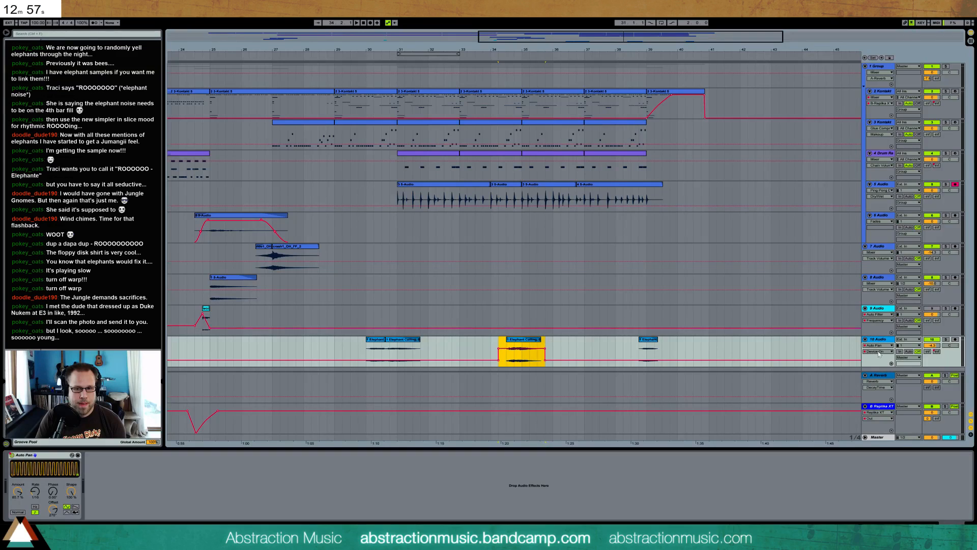
{"action": "left_click", "coordinate": [935, 351]}
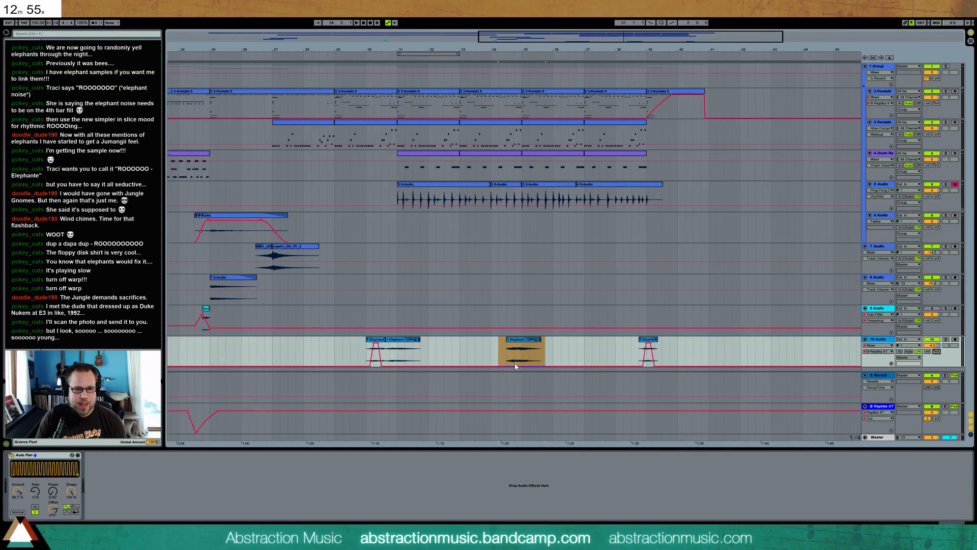
{"action": "left_click_drag", "start_coordinate": [516, 366], "coordinate": [516, 360]}
{"action": "key", "text": "space"}
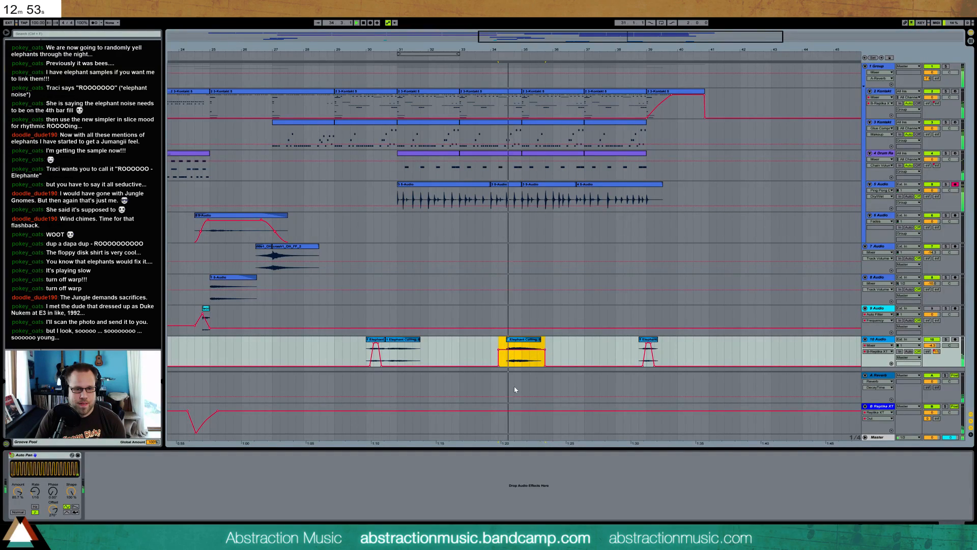
Fine-tune the copied elephant clip's gain after hearing it with the Auto Pan and delay send
{"action": "double_click", "coordinate": [524, 353]}
{"action": "left_click_drag", "start_coordinate": [62, 498], "coordinate": [62, 498]}
{"action": "key", "text": "shift+Tab"}
Move the fourth warp marker in the last 5 Audio clip slightly later and pin the soft hit before it and the hit after bar 38
{"action": "double_click", "coordinate": [611, 201]}
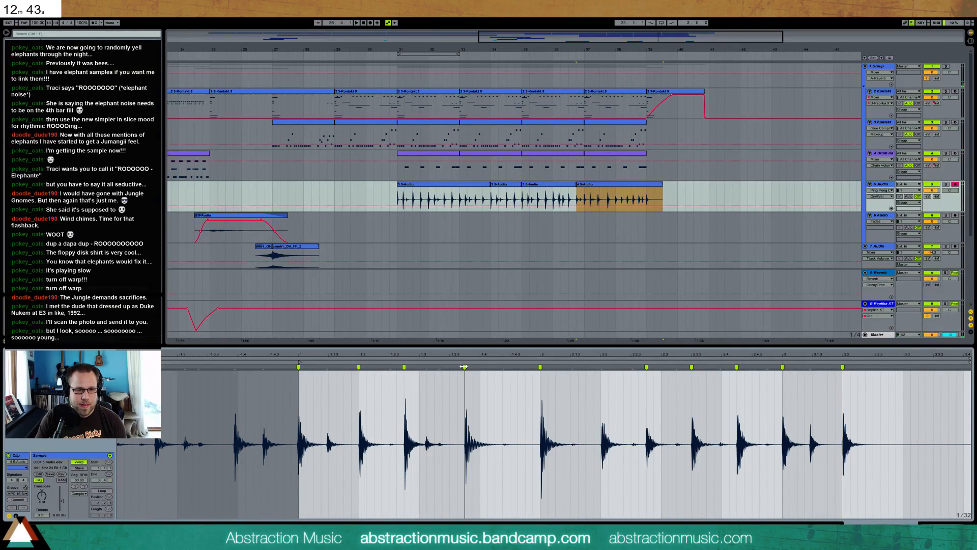
{"action": "left_click_drag", "start_coordinate": [465, 367], "coordinate": [478, 368]}
{"action": "key", "text": "space"}
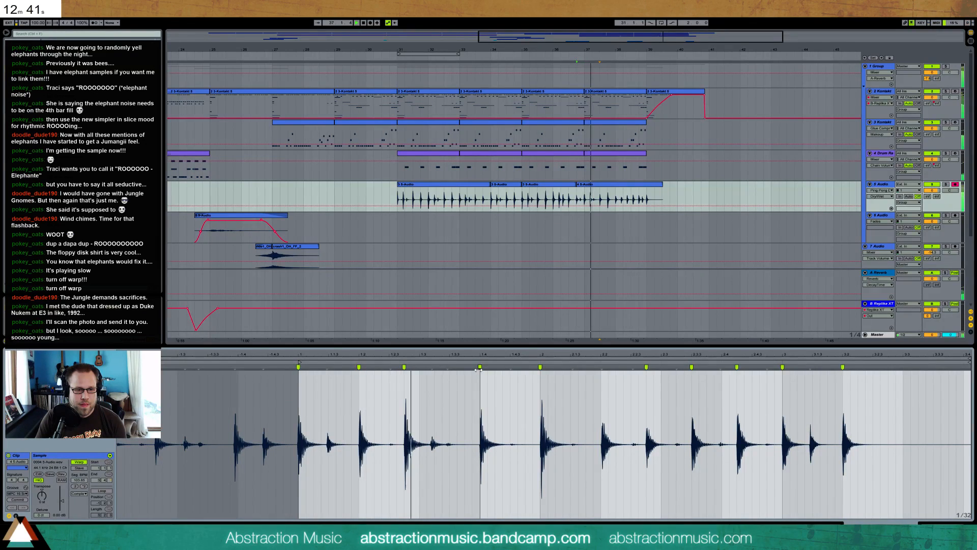
{"action": "double_click", "coordinate": [435, 367]}
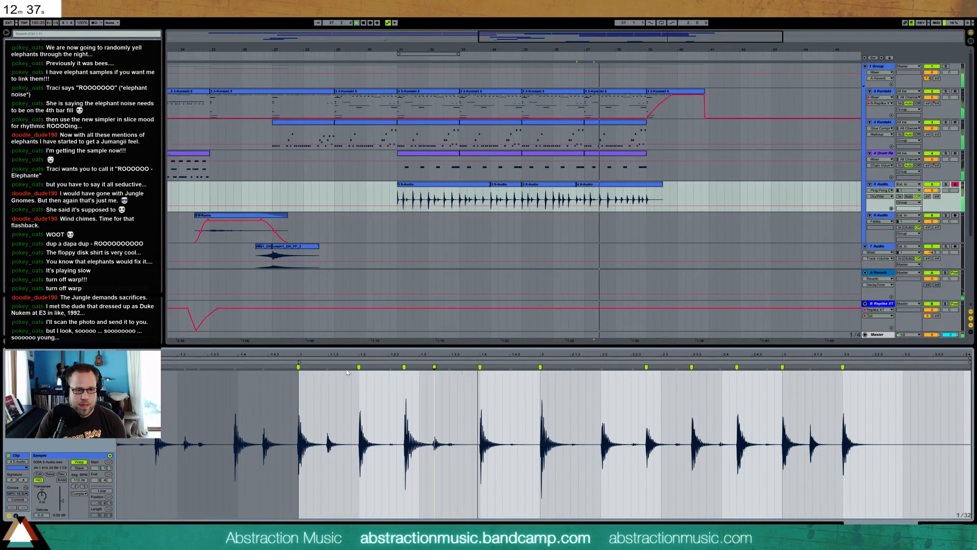
{"action": "double_click", "coordinate": [601, 367]}
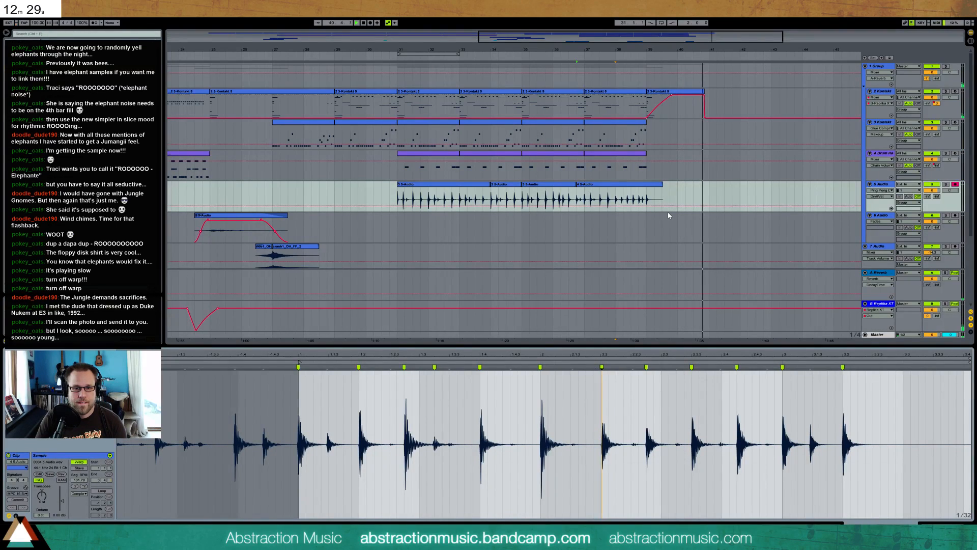
Duplicate the last 2 Kontakt clip and stretch its automation ramp to rise across the whole first copy
{"action": "left_click", "coordinate": [694, 95]}
{"action": "key", "text": "ctrl+d"}
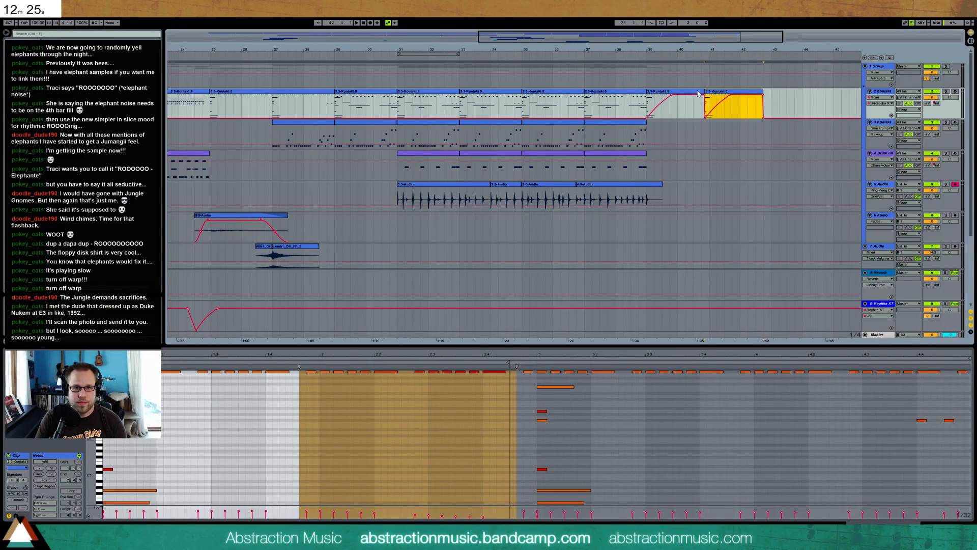
{"action": "left_click_drag", "start_coordinate": [664, 97], "coordinate": [705, 98]}
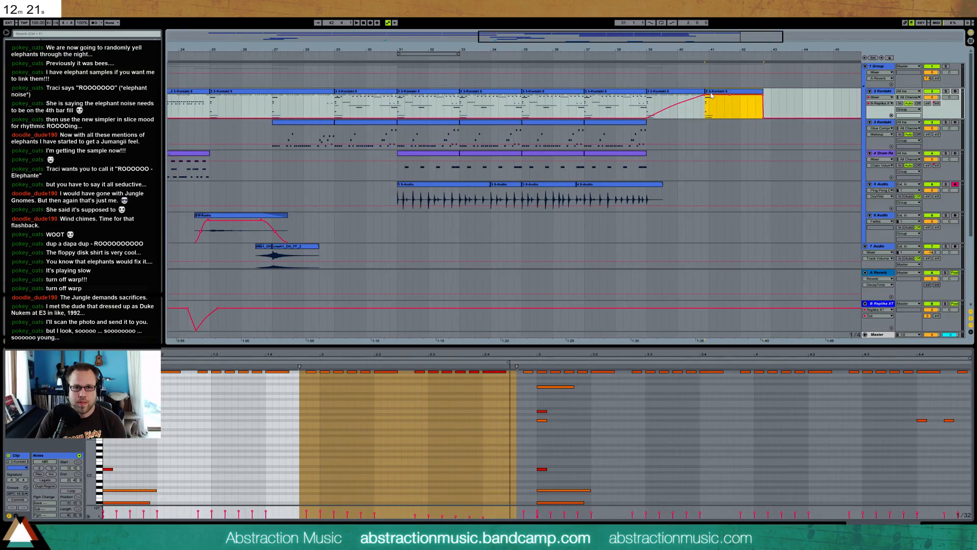
Consolidate the last two 2 Kontakt clips into a single clip
{"action": "left_click", "coordinate": [685, 92], "text": "shift"}
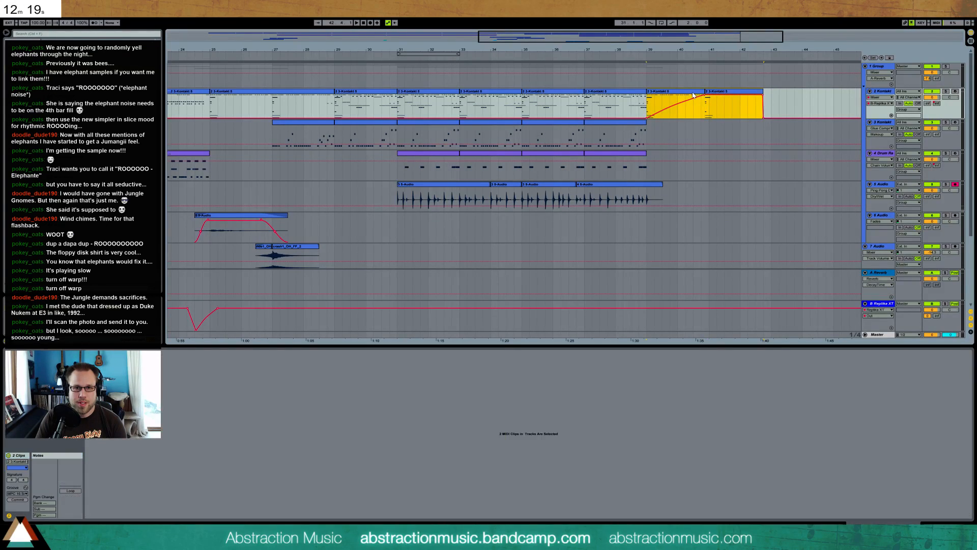
{"action": "key", "text": "ctrl+j"}
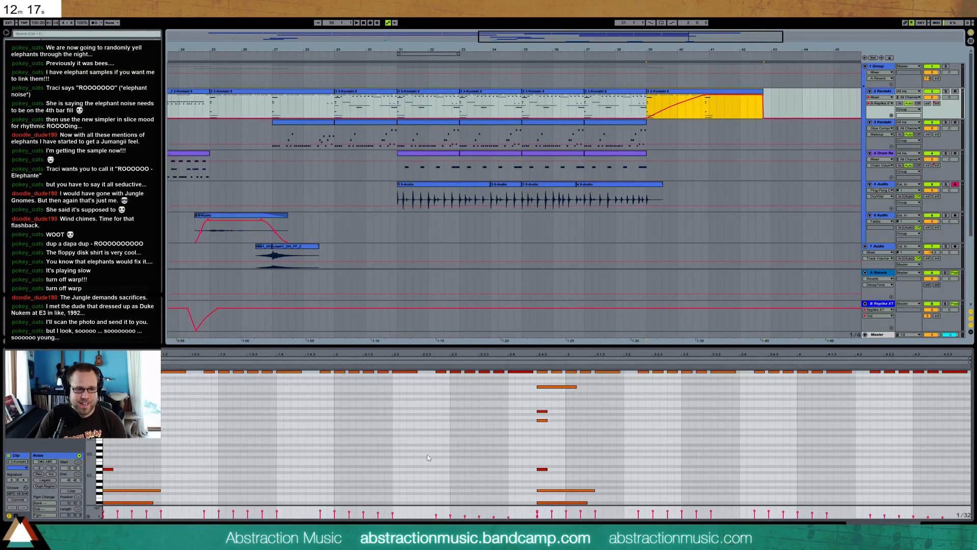
Shift all notes of the second phrase in the consolidated 2 Kontakt clip half a beat later so it starts at bar 41
{"action": "left_click", "coordinate": [526, 367]}
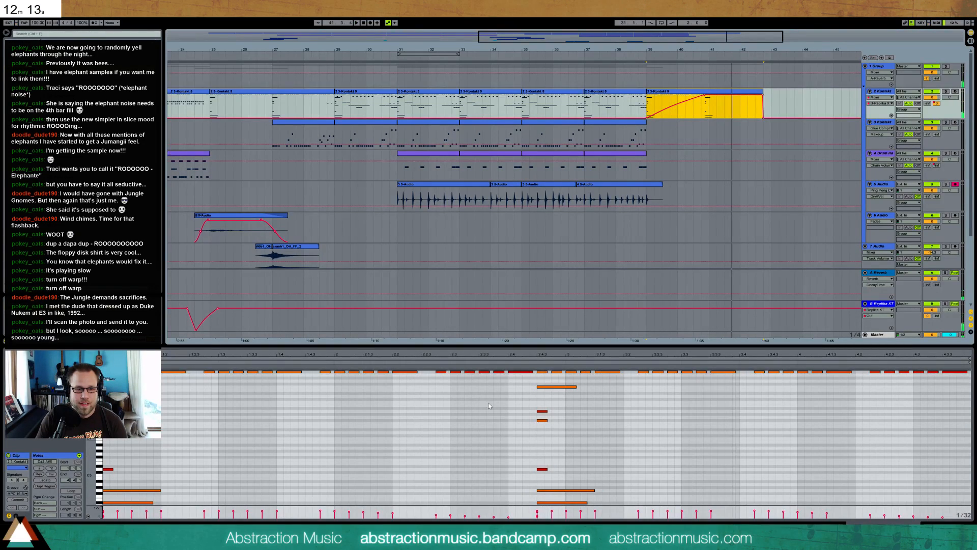
{"action": "left_click_drag", "start_coordinate": [534, 379], "coordinate": [970, 400]}
{"action": "left_click", "coordinate": [542, 372]}
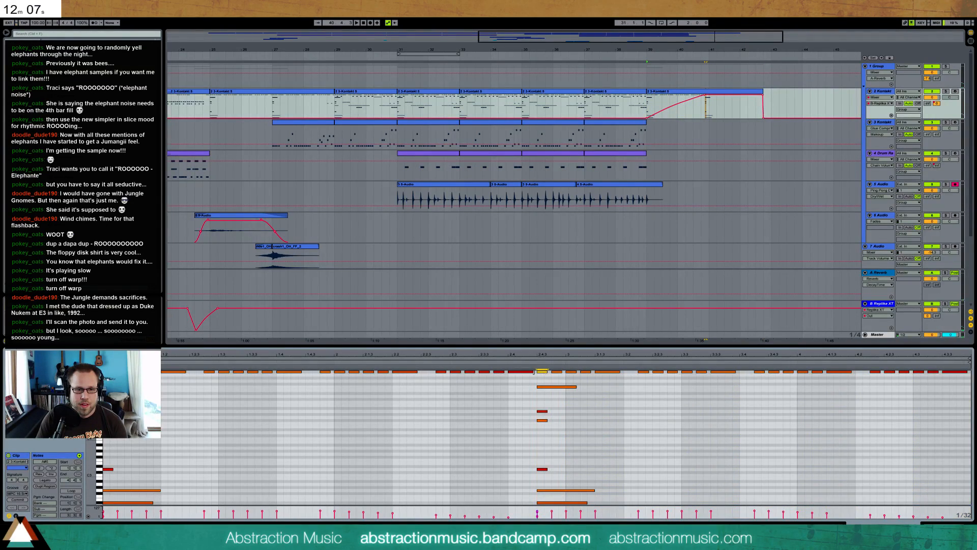
{"action": "left_click_drag", "start_coordinate": [537, 374], "coordinate": [970, 377]}
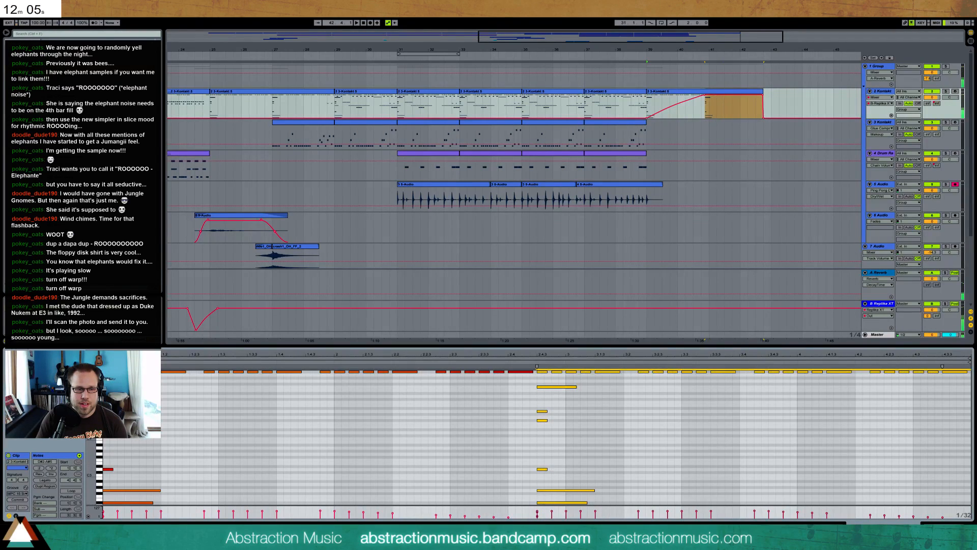
{"action": "mouse_move", "coordinate": [92, 422]}
{"action": "left_mouse_down"}
{"action": "mouse_move", "coordinate": [54, 422]}
{"action": "mouse_move", "coordinate": [90, 422]}
{"action": "left_mouse_up"}
{"action": "key", "text": "Right"}
{"action": "key", "text": "Right"}
{"action": "key", "text": "Right"}
{"action": "key", "text": "Right"}
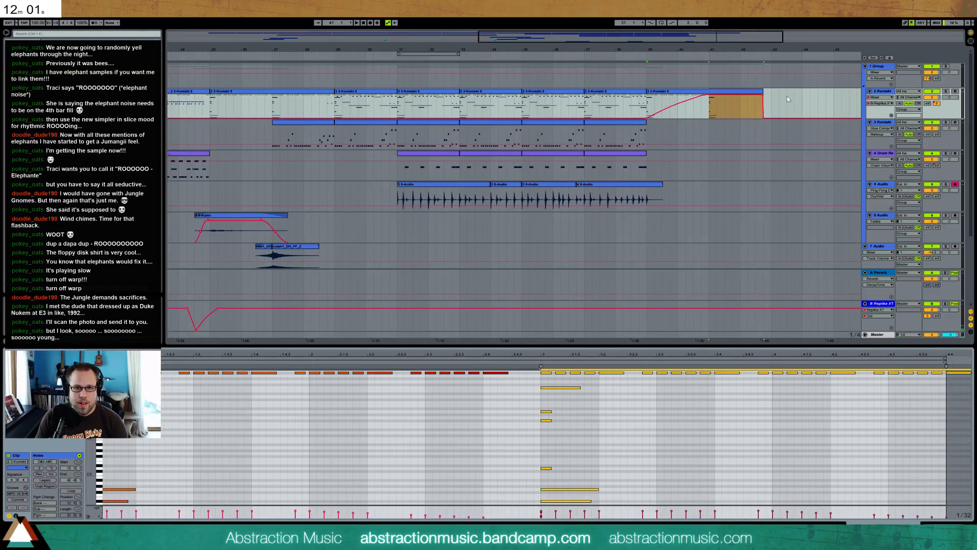
Extend the consolidated 2 Kontakt clip to bar 43 and remove the automation's closing drop so the level holds at its peak
{"action": "left_click", "coordinate": [790, 97]}
{"action": "left_click_drag", "start_coordinate": [762, 91], "coordinate": [771, 93]}
{"action": "left_click", "coordinate": [763, 96]}
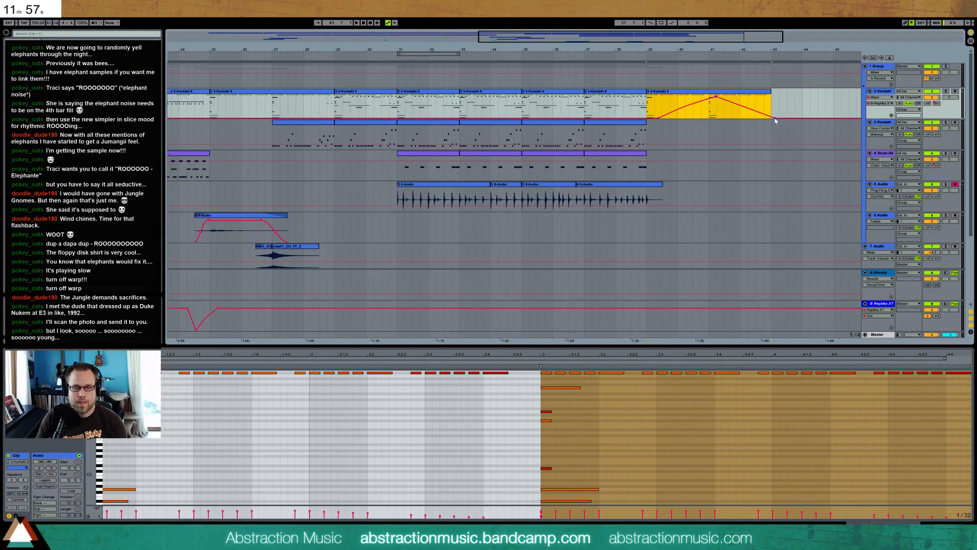
{"action": "left_click", "coordinate": [764, 117]}
{"action": "left_click", "coordinate": [764, 120]}
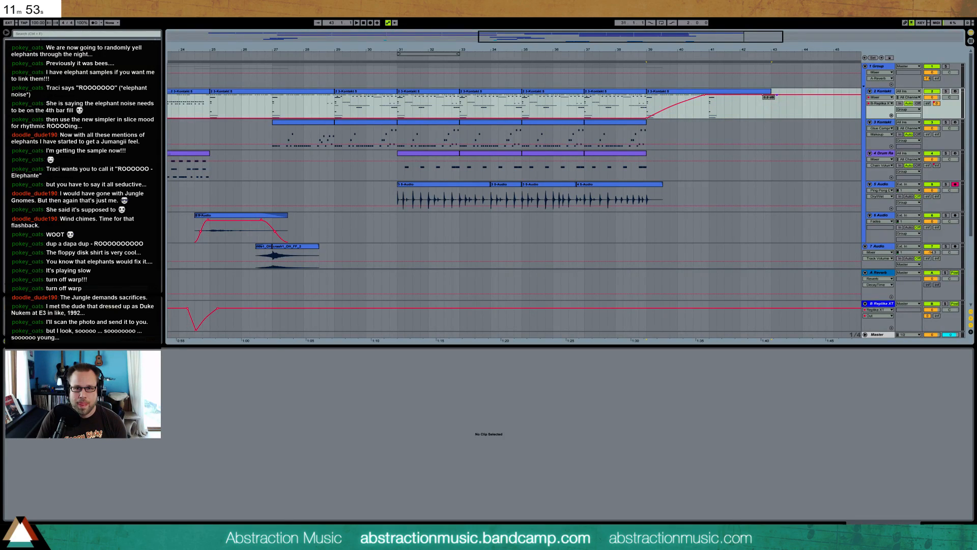
{"action": "left_click", "coordinate": [764, 99]}
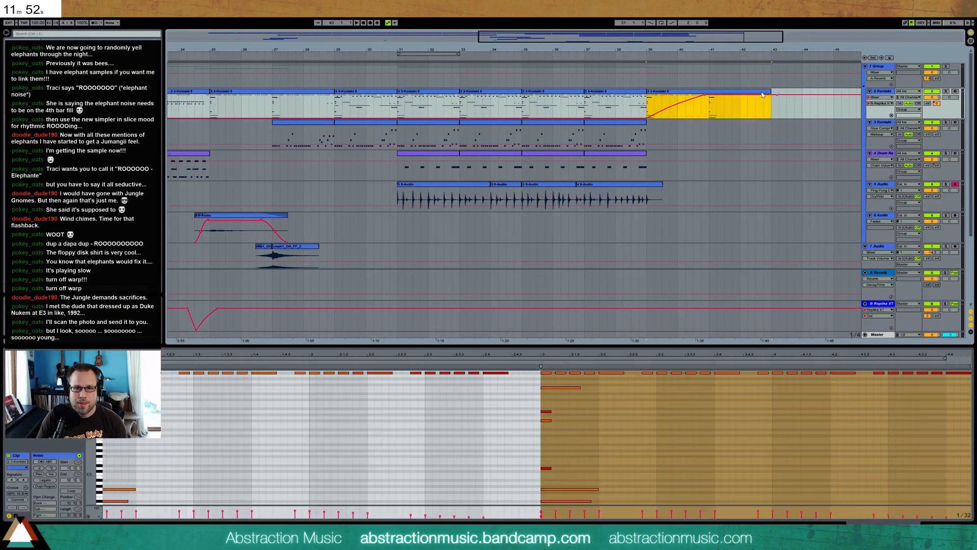
Copy the repeated upper notes from the second phrase over the first phrase's fading end to fill the gap before bar 41
{"action": "left_click", "coordinate": [417, 403]}
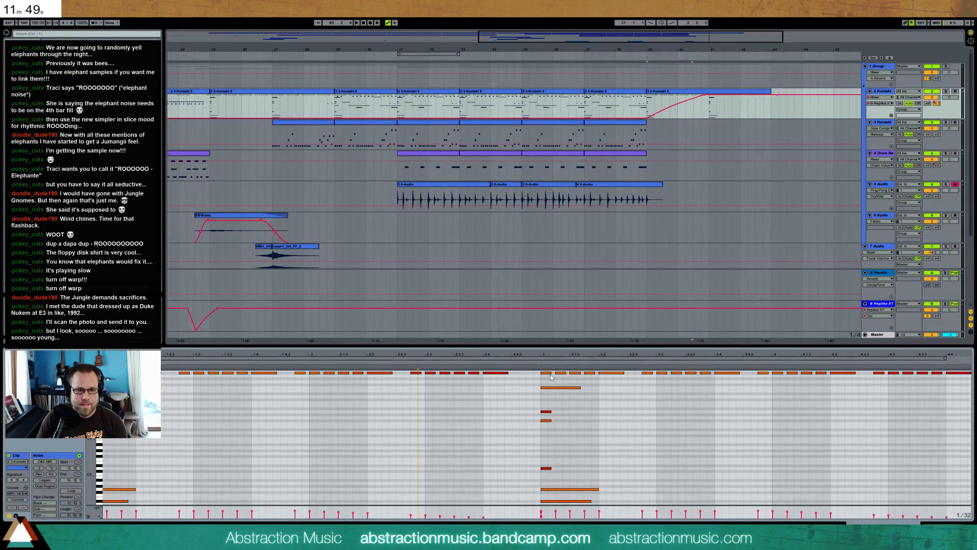
{"action": "left_click_drag", "start_coordinate": [753, 337], "coordinate": [769, 325]}
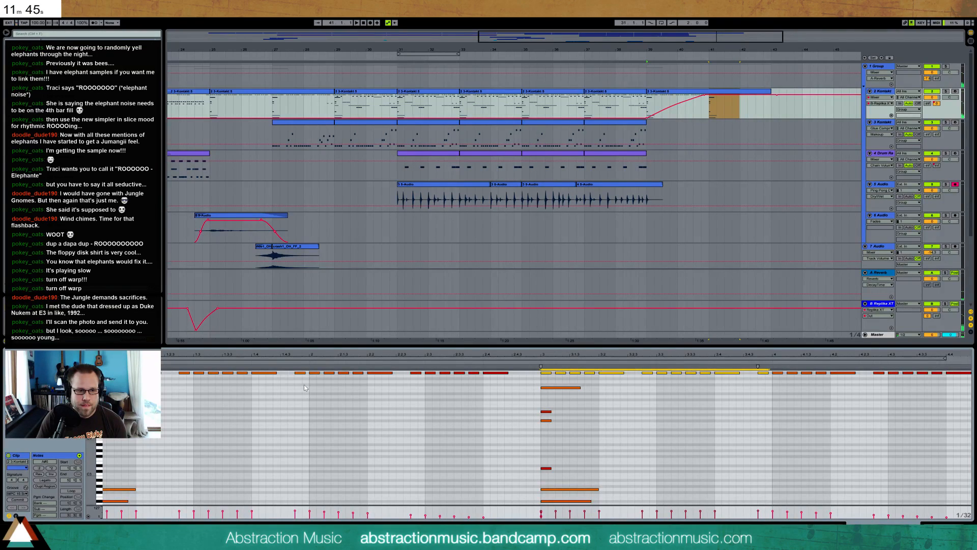
{"action": "left_click", "coordinate": [308, 382]}
{"action": "key", "text": "ctrl+v"}
{"action": "left_click", "coordinate": [389, 405]}
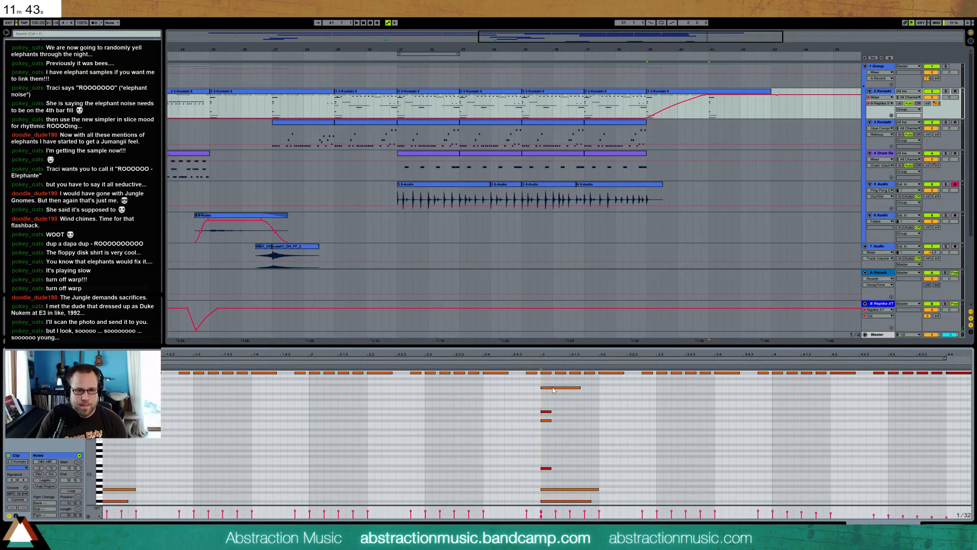
Delete the lower chord and bass notes at the start of the second phrase, keeping the repeated line and the note just beneath it
{"action": "left_click_drag", "start_coordinate": [542, 398], "coordinate": [546, 413]}
{"action": "key", "text": "Delete"}
{"action": "left_click_drag", "start_coordinate": [545, 433], "coordinate": [558, 475]}
{"action": "key", "text": "Delete"}
{"action": "left_click", "coordinate": [561, 489]}
{"action": "left_click", "coordinate": [566, 501]}
{"action": "key", "text": "Delete"}
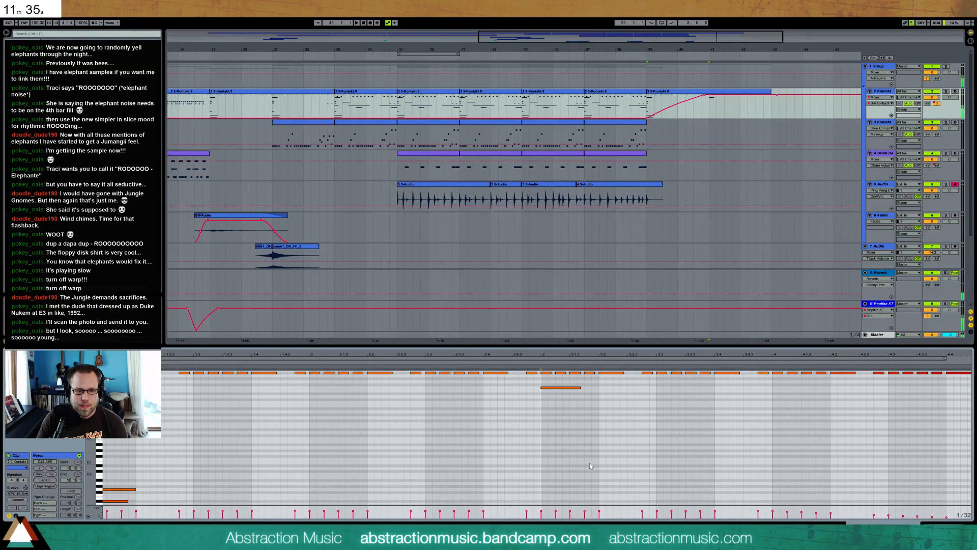
{"action": "scroll", "coordinate": [557, 454], "scroll_direction": "up", "scroll_amount": 1}
{"action": "scroll", "coordinate": [560, 459], "scroll_direction": "up", "scroll_amount": 1}
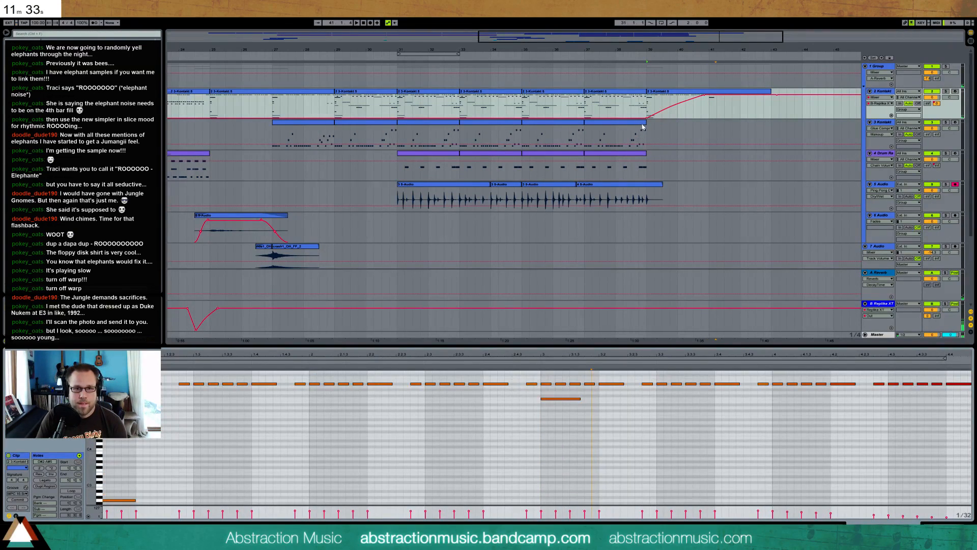
Duplicate the last 3 Kontakt clip and extend the copy to bar 43, matching the 2 Kontakt clip's end
{"action": "left_click", "coordinate": [642, 128]}
{"action": "key", "text": "ctrl+d"}
{"action": "left_click_drag", "start_coordinate": [709, 135], "coordinate": [768, 122]}
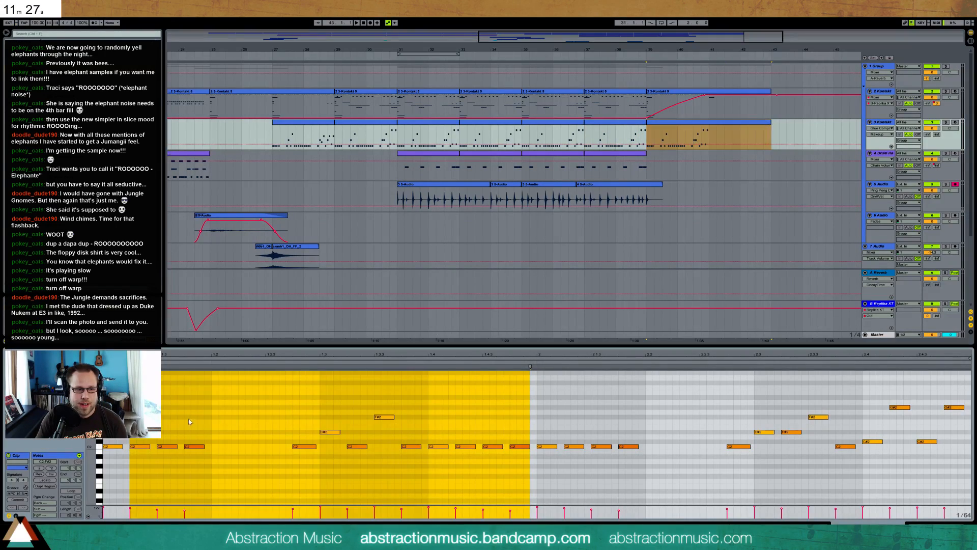
Delete every note except the first downbeat hit in the extended 3 Kontakt clip
{"action": "left_click", "coordinate": [164, 421]}
{"action": "left_click_drag", "start_coordinate": [164, 421], "coordinate": [974, 460]}
{"action": "key", "text": "Delete"}
{"action": "left_click_drag", "start_coordinate": [842, 356], "coordinate": [841, 326]}
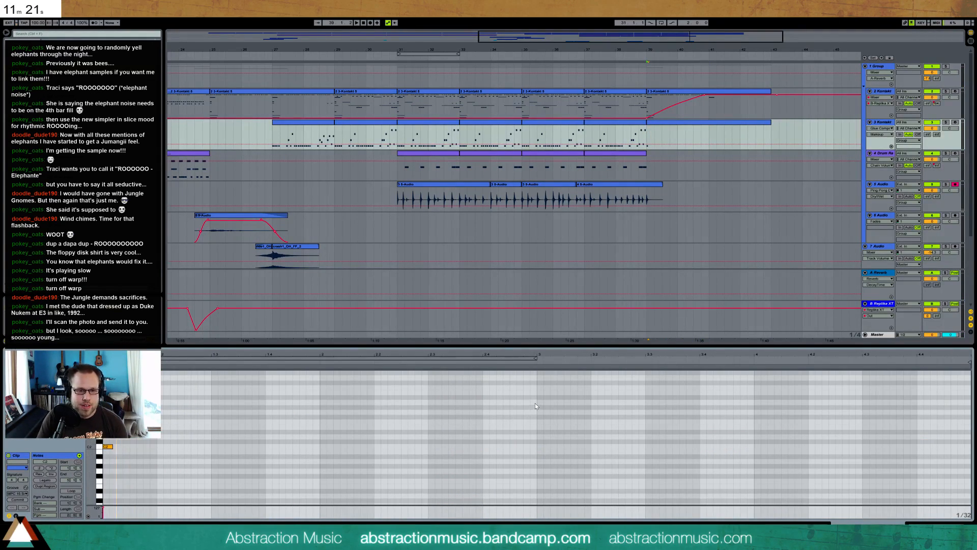
Duplicate the remaining 3 Kontakt note two bars later and add a pickup note of the same pitch a sixteenth before it
{"action": "left_click_drag", "start_coordinate": [535, 401], "coordinate": [2, 507]}
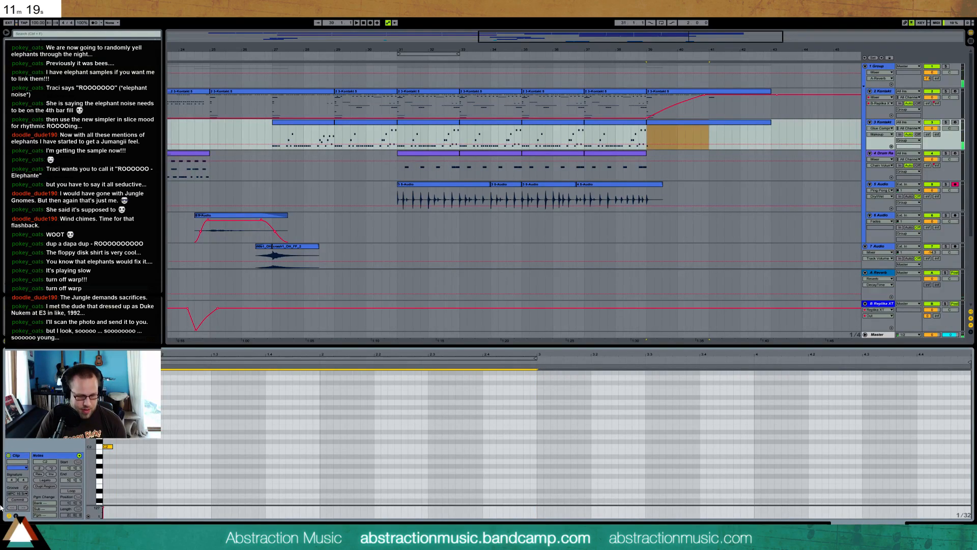
{"action": "key", "text": "ctrl+d"}
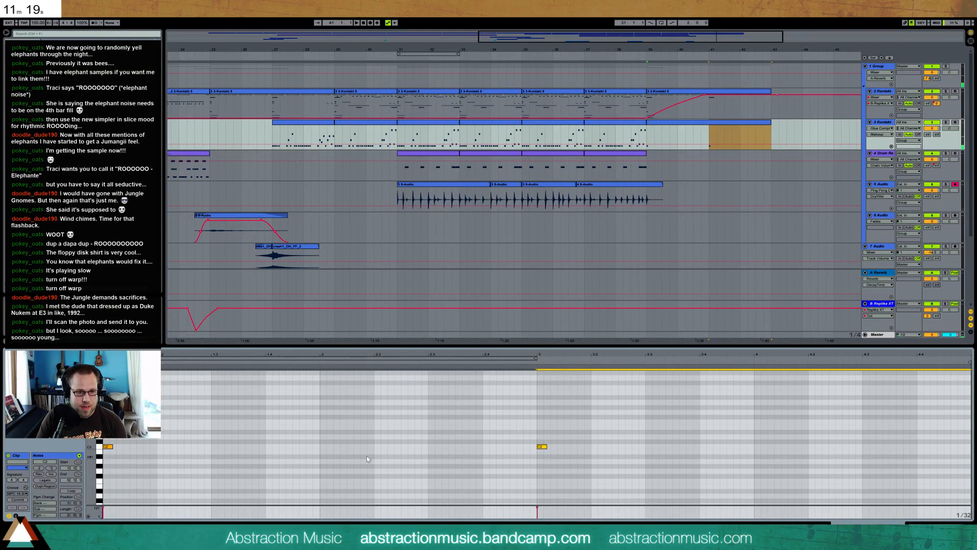
{"action": "double_click", "coordinate": [525, 446]}
{"action": "left_click_drag", "start_coordinate": [535, 426], "coordinate": [535, 421]}
{"action": "key", "text": "space"}
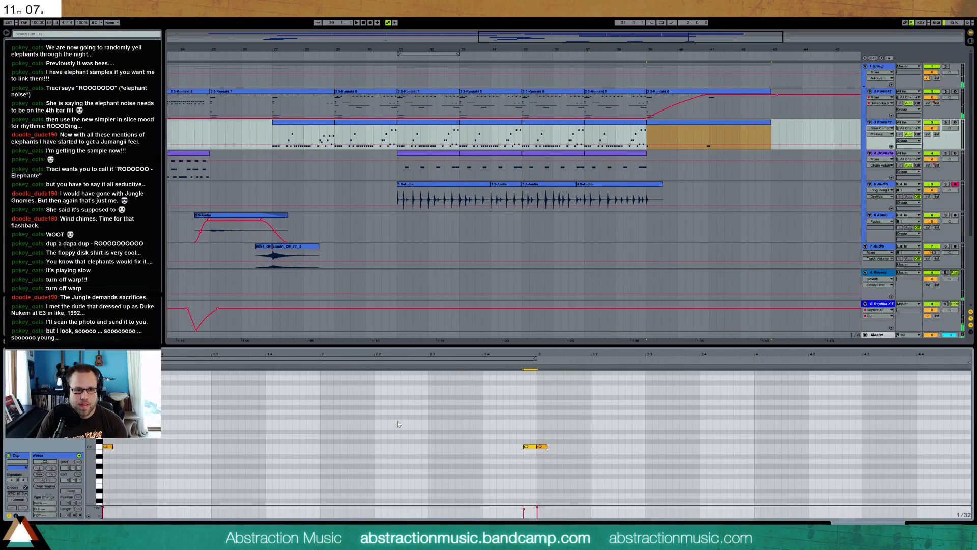
Add a softer same-pitch note half a beat after bar 41 in the 3 Kontakt clip and raise its velocity while auditioning
{"action": "double_click", "coordinate": [567, 446]}
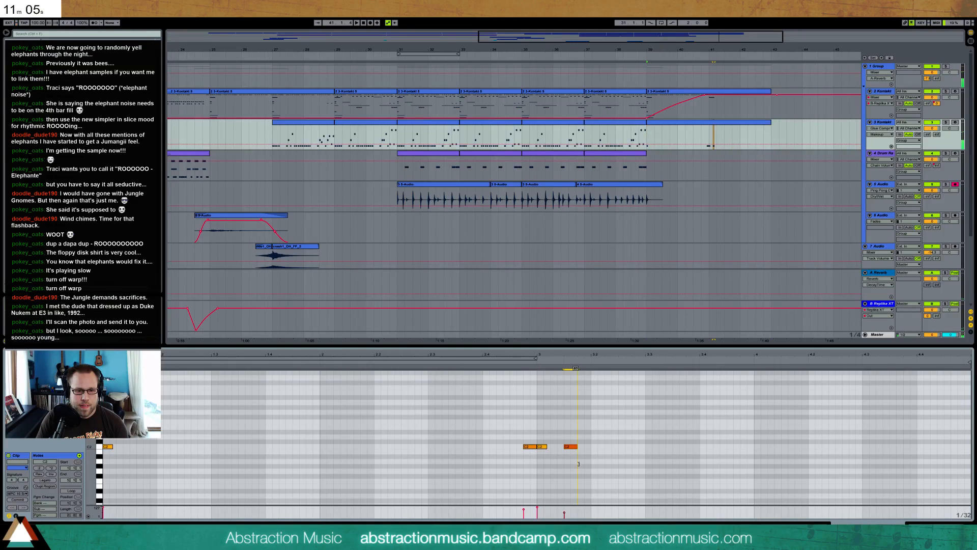
{"action": "left_click", "coordinate": [748, 115]}
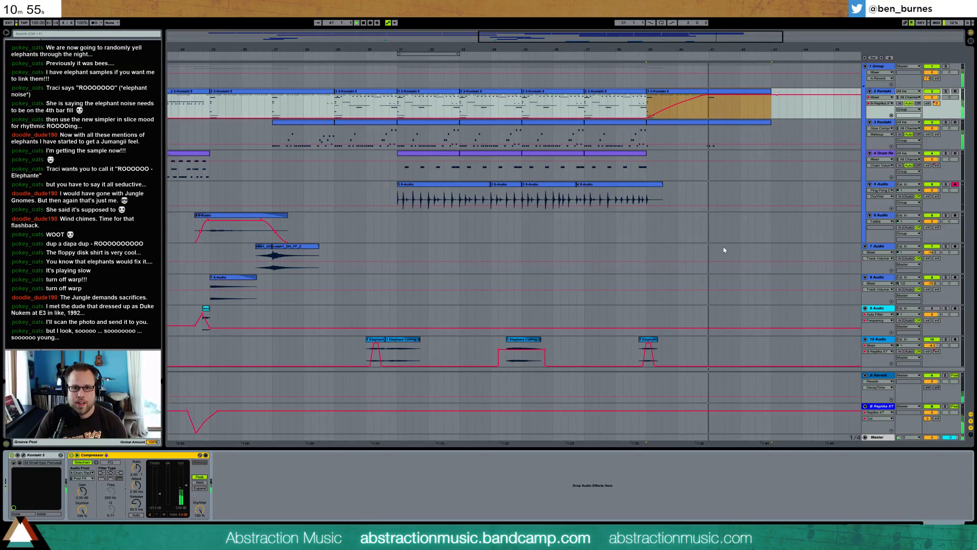
{"action": "double_click", "coordinate": [716, 123]}
{"action": "left_click", "coordinate": [622, 456]}
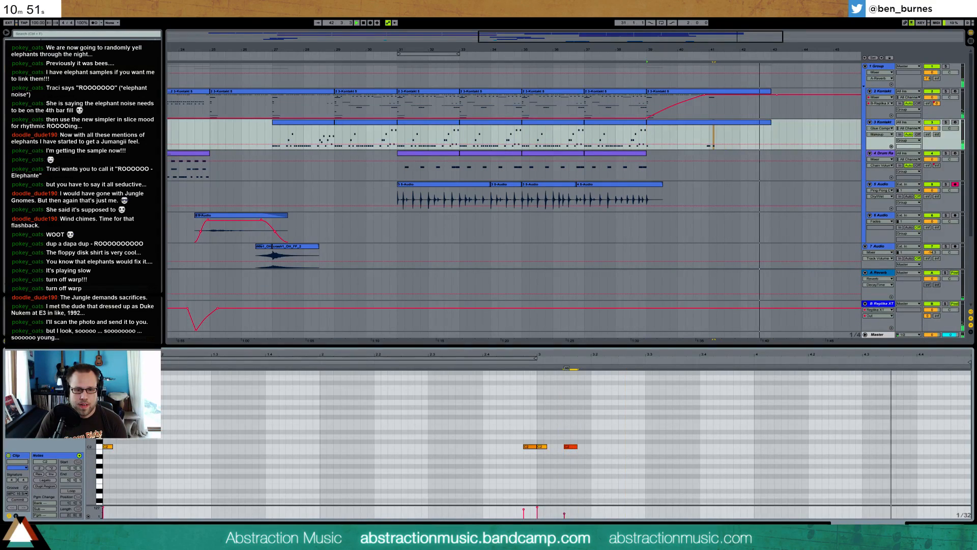
{"action": "left_click", "coordinate": [696, 136]}
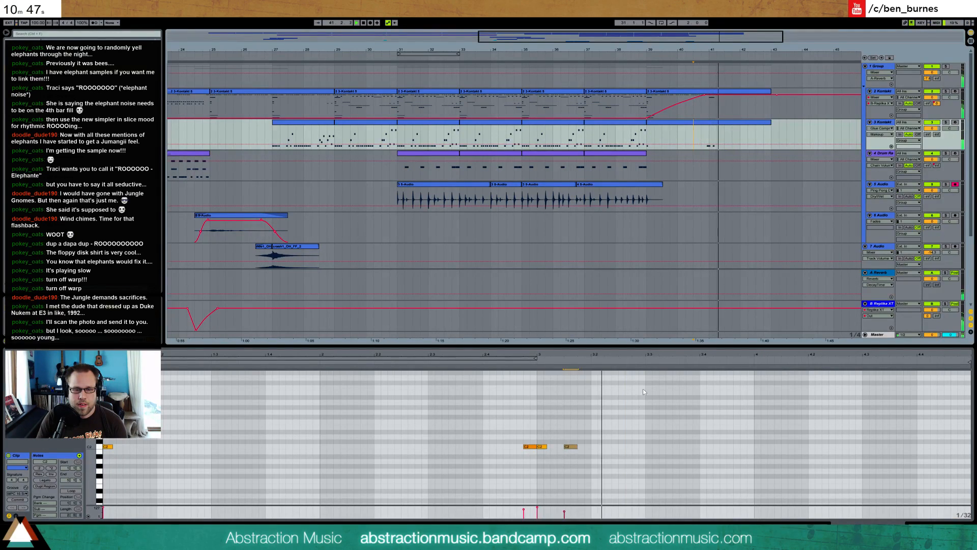
{"action": "left_click", "coordinate": [570, 447]}
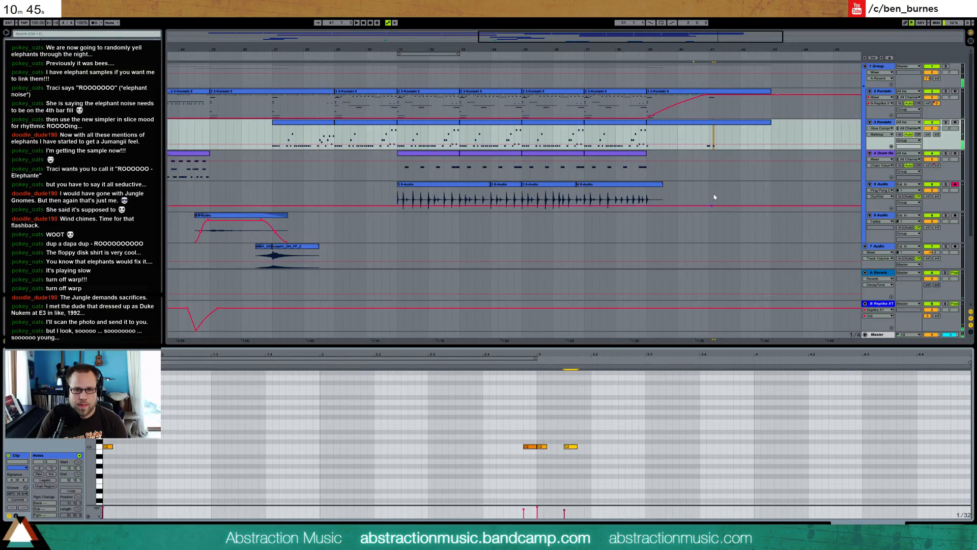
{"action": "left_click", "coordinate": [700, 138]}
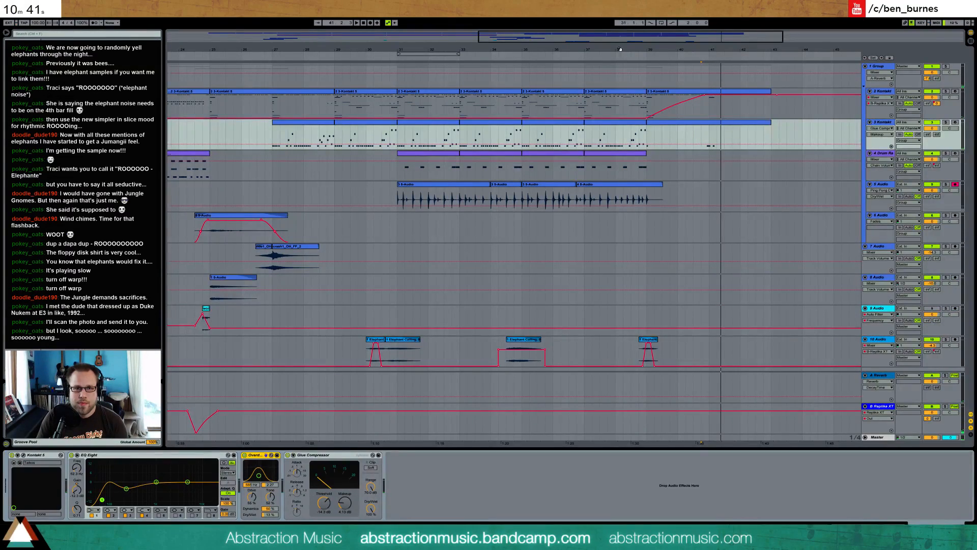
{"action": "left_click_drag", "start_coordinate": [618, 49], "coordinate": [713, 10]}
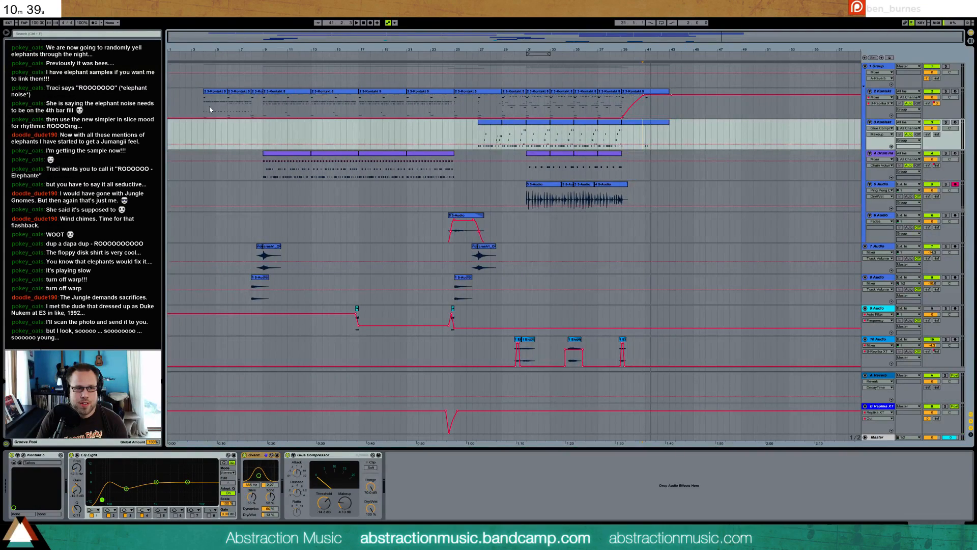
{"action": "mouse_move", "coordinate": [199, 101]}
{"action": "left_mouse_down"}
{"action": "mouse_move", "coordinate": [685, 87]}
{"action": "mouse_move", "coordinate": [673, 101]}
{"action": "left_mouse_up"}
{"action": "left_click", "coordinate": [673, 101]}
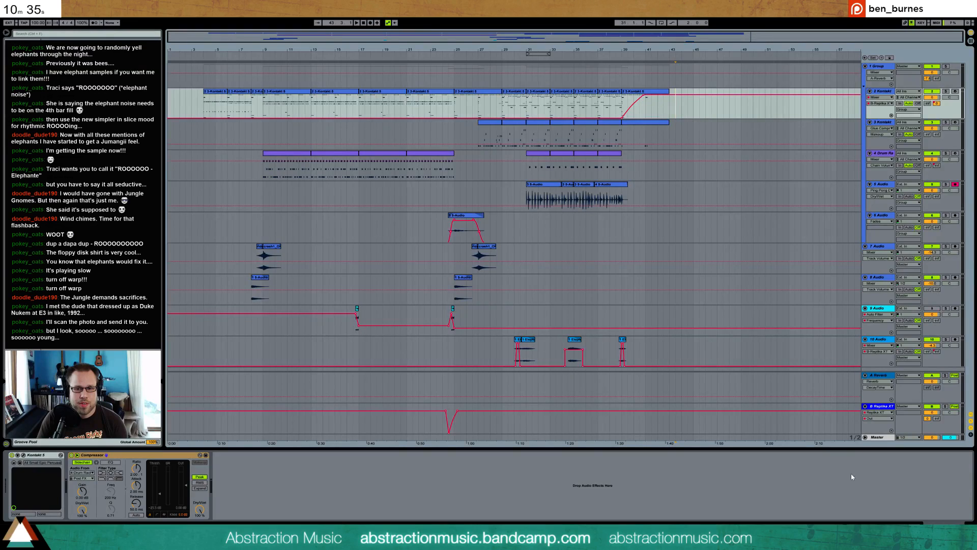
Load the BB-Simple Mastering rack onto the Master track ahead of the Limiter
{"action": "left_click", "coordinate": [878, 440]}
{"action": "left_click", "coordinate": [865, 438]}
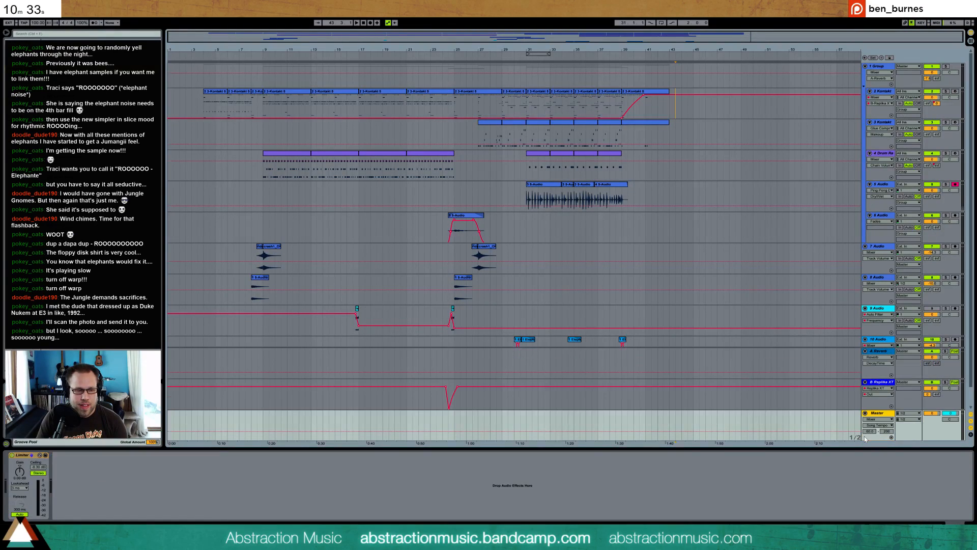
{"action": "left_click", "coordinate": [864, 413]}
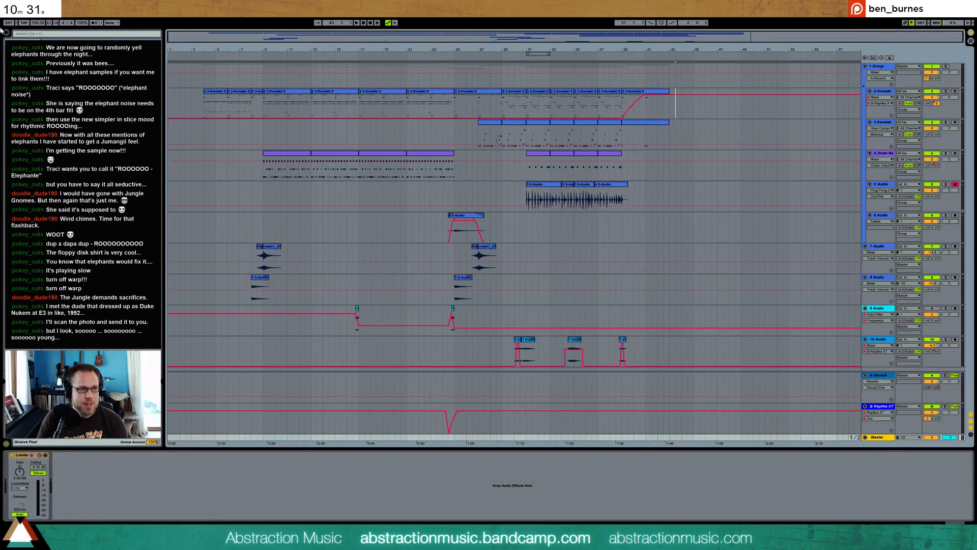
{"action": "left_click", "coordinate": [26, 68]}
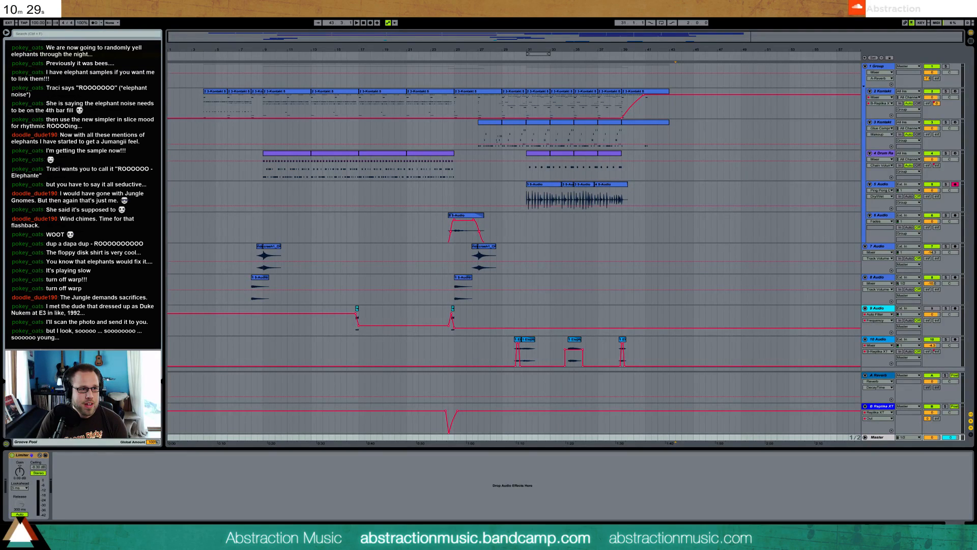
{"action": "left_click_drag", "start_coordinate": [77, 487], "coordinate": [41, 506]}
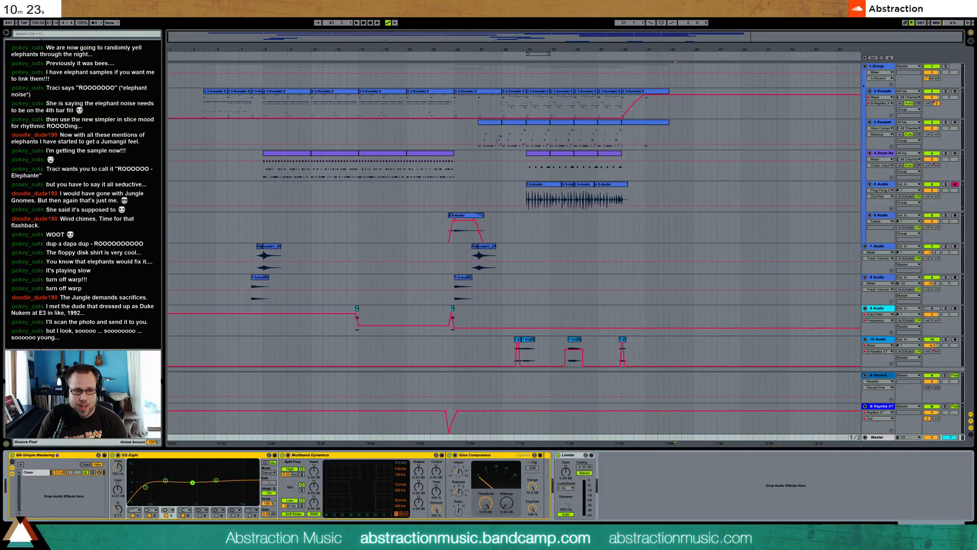
Adjust the mastering rack's EQ Eight bands and set the Glue Compressor's threshold and makeup while playing from about bar 9
{"action": "left_click", "coordinate": [145, 486]}
{"action": "left_click", "coordinate": [216, 480]}
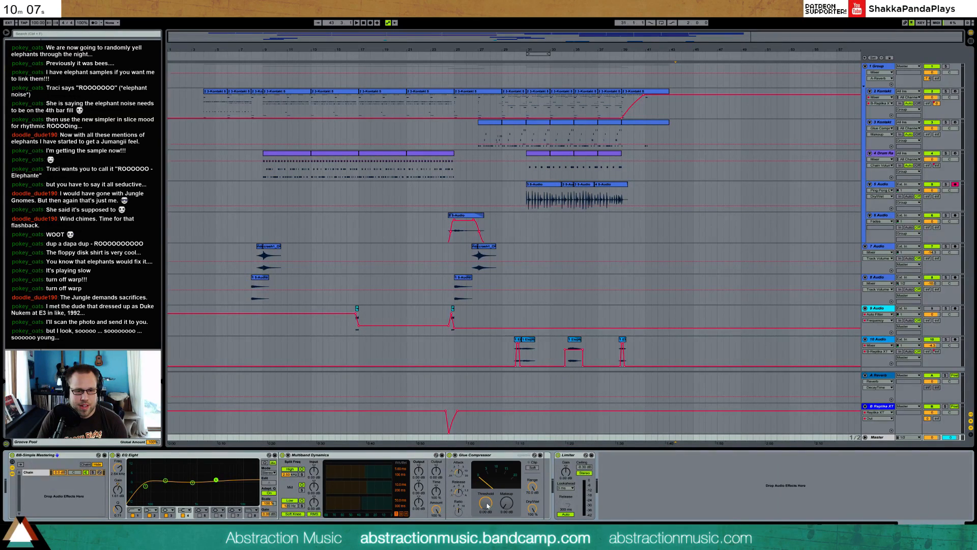
{"action": "left_click", "coordinate": [261, 49]}
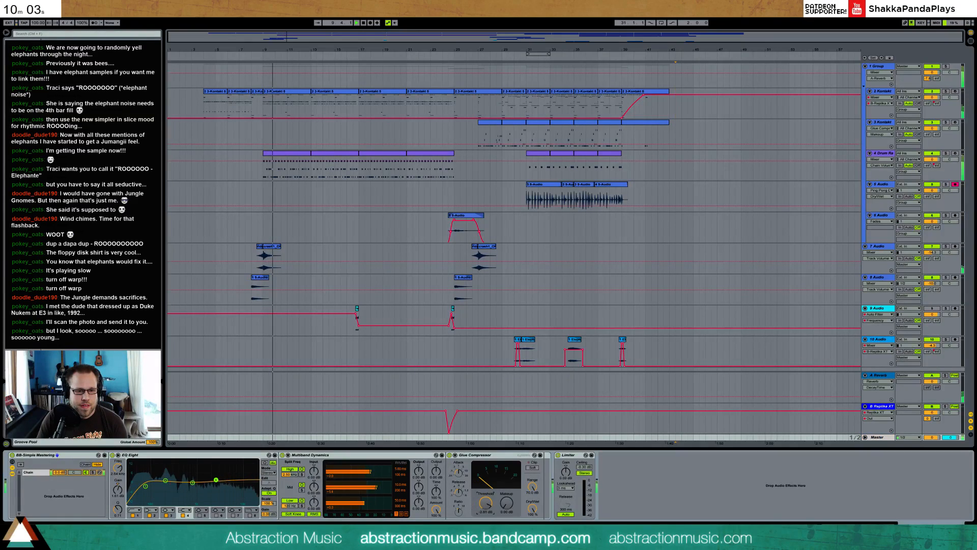
{"action": "left_click_drag", "start_coordinate": [485, 503], "coordinate": [506, 482]}
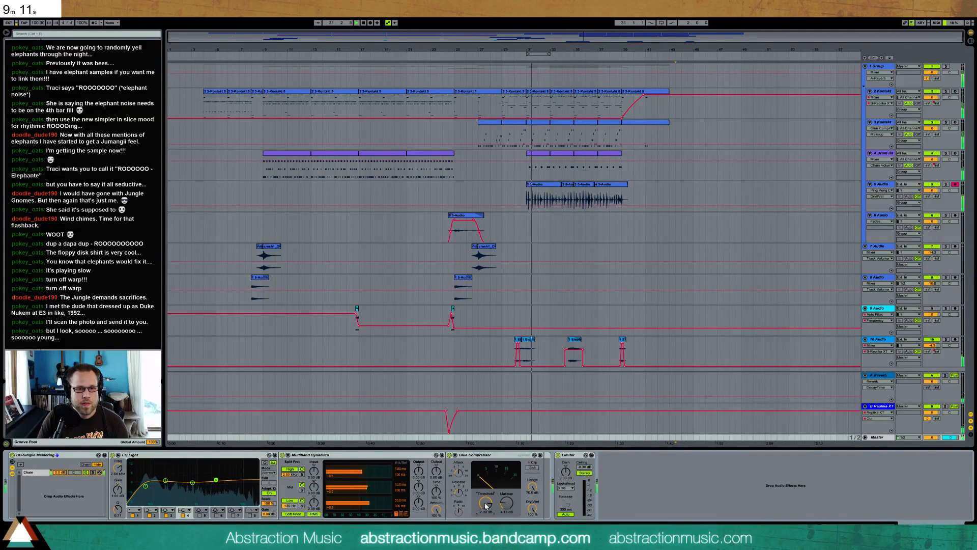
Move the third warp marker in the first 5 Audio clip slightly later to correct the soft hit's timing
{"action": "left_click", "coordinate": [537, 186]}
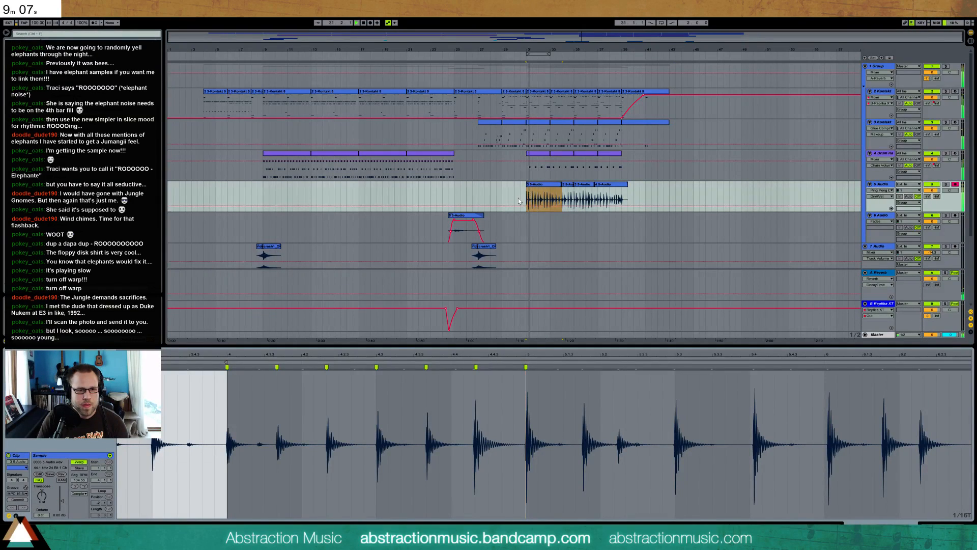
{"action": "left_click_drag", "start_coordinate": [325, 355], "coordinate": [635, 312]}
{"action": "left_click_drag", "start_coordinate": [332, 355], "coordinate": [345, 405]}
{"action": "key", "text": "space"}
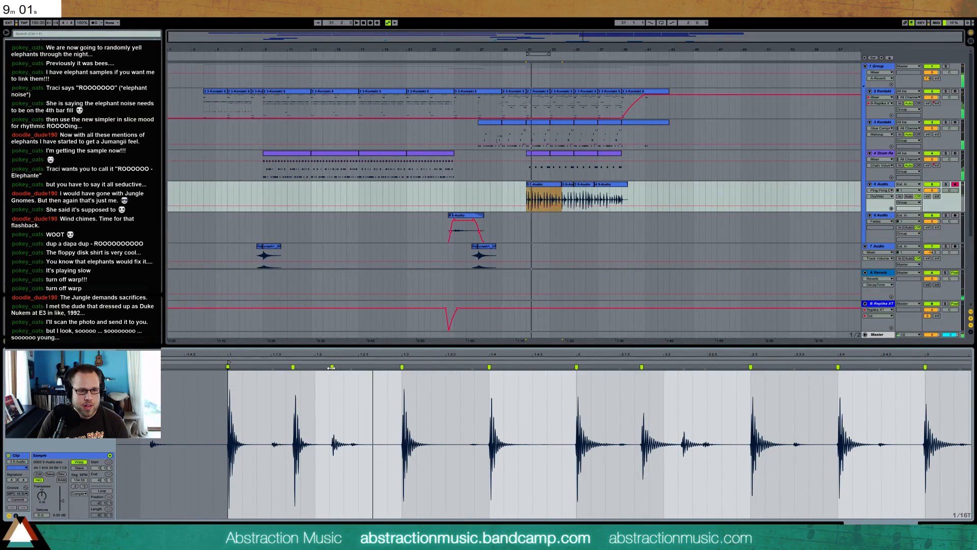
{"action": "left_click_drag", "start_coordinate": [331, 367], "coordinate": [348, 367]}
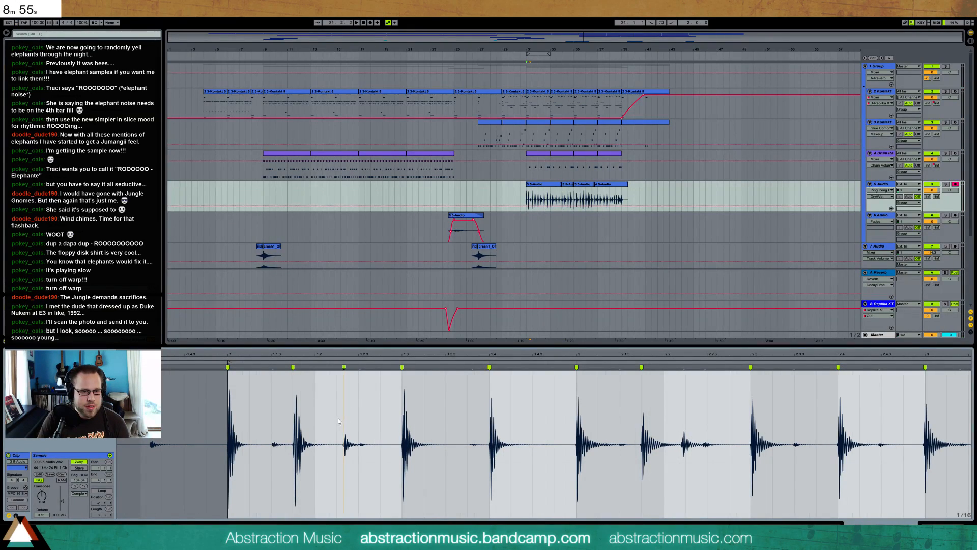
Move the third warp marker in the first 5 Audio clip slightly earlier, then check the later percussion clips' hits during playback
{"action": "left_click_drag", "start_coordinate": [344, 367], "coordinate": [337, 367]}
{"action": "key", "text": "space"}
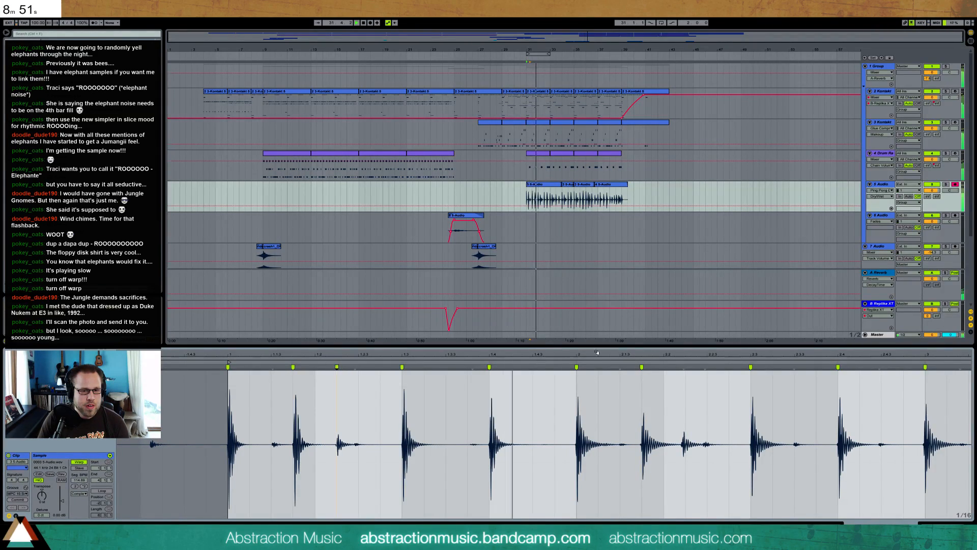
{"action": "left_click_drag", "start_coordinate": [693, 356], "coordinate": [505, 355]}
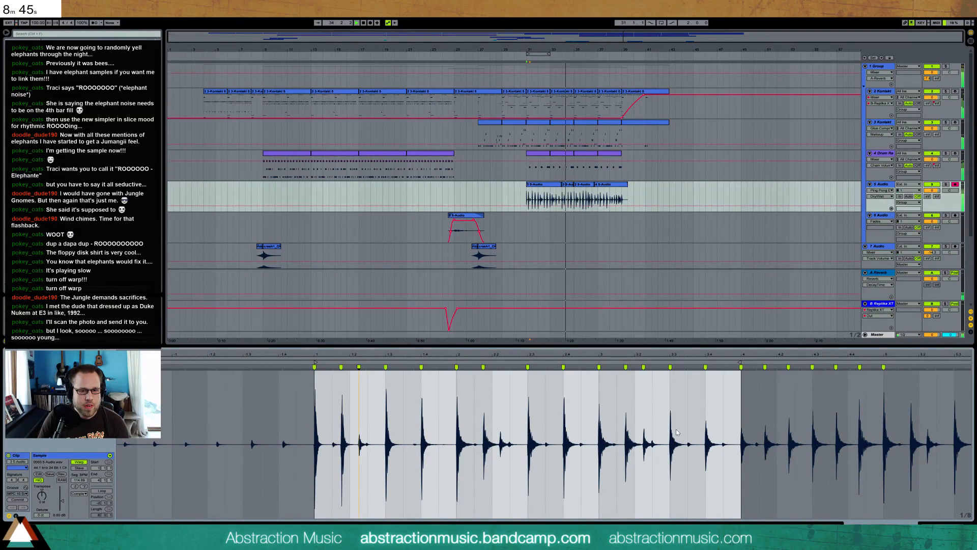
{"action": "key", "text": "ctrl+2"}
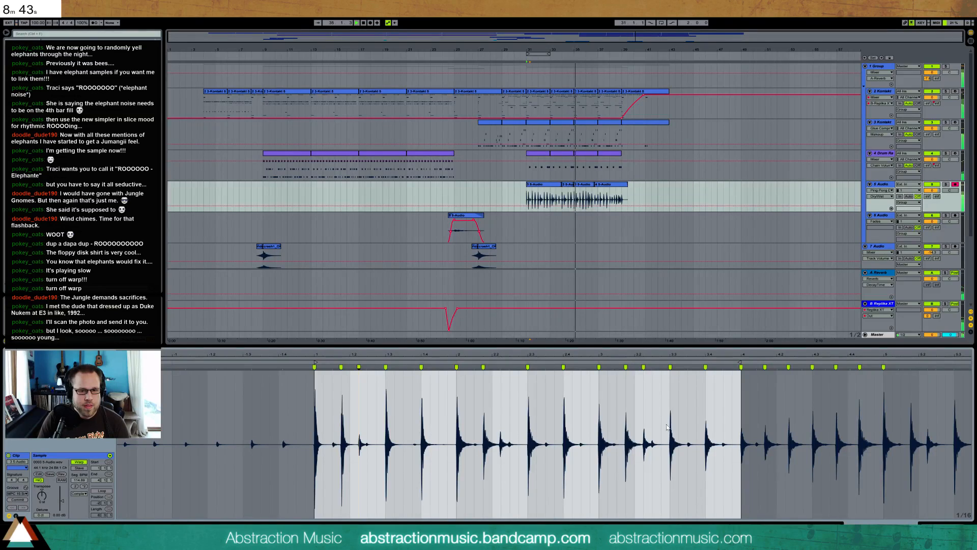
{"action": "left_click", "coordinate": [581, 187]}
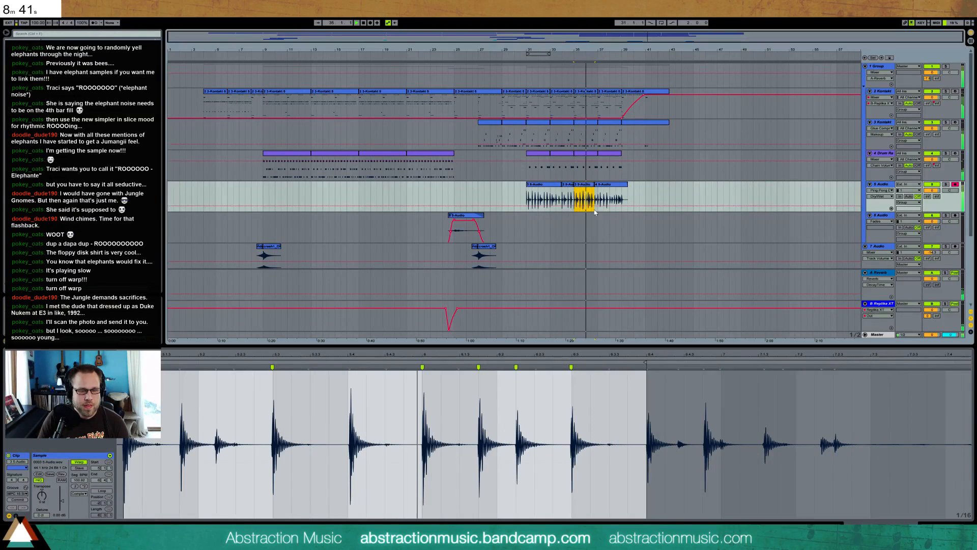
{"action": "left_click", "coordinate": [613, 186]}
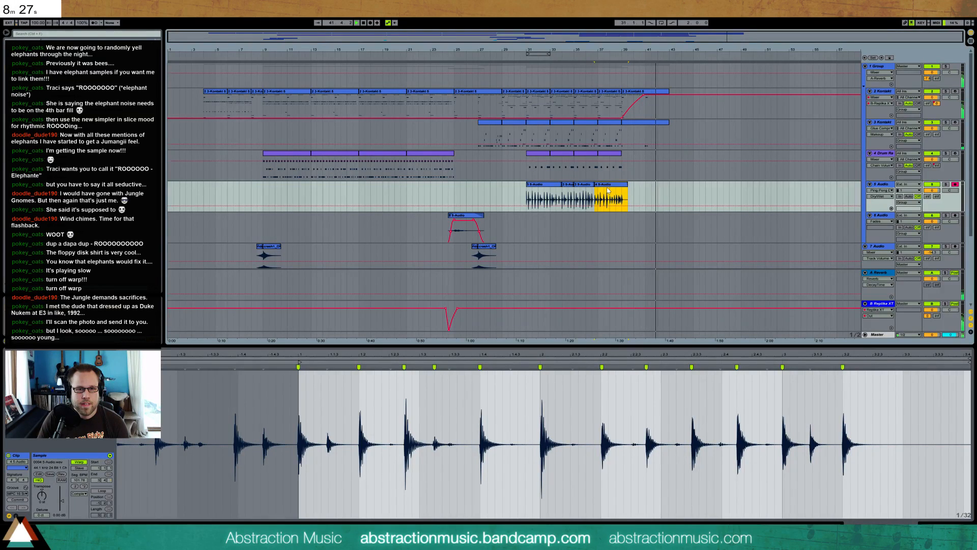
Lower the velocities of the repeated closing notes in the last 2 Kontakt clip so they fade out gradually
{"action": "left_click", "coordinate": [656, 94]}
{"action": "left_click_drag", "start_coordinate": [544, 377], "coordinate": [938, 503]}
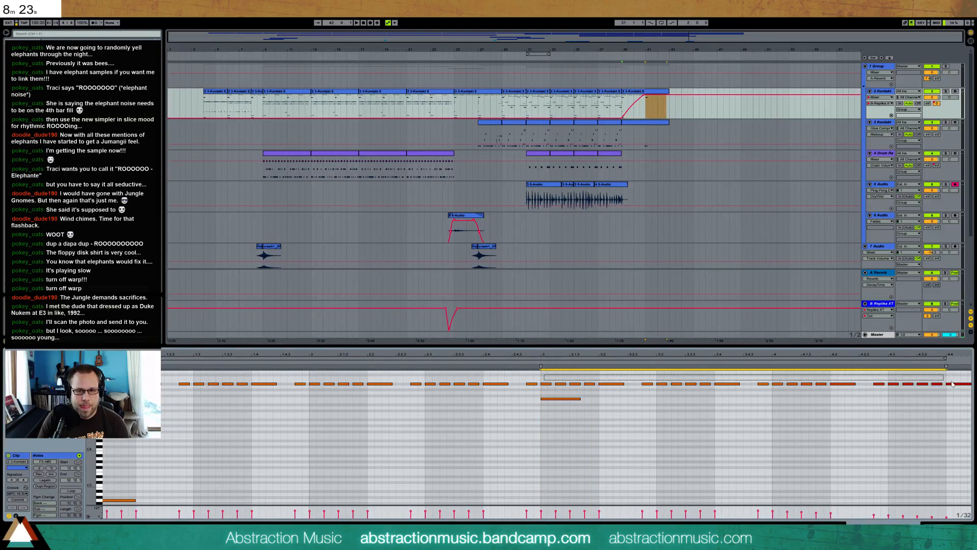
{"action": "left_click_drag", "start_coordinate": [597, 518], "coordinate": [541, 513]}
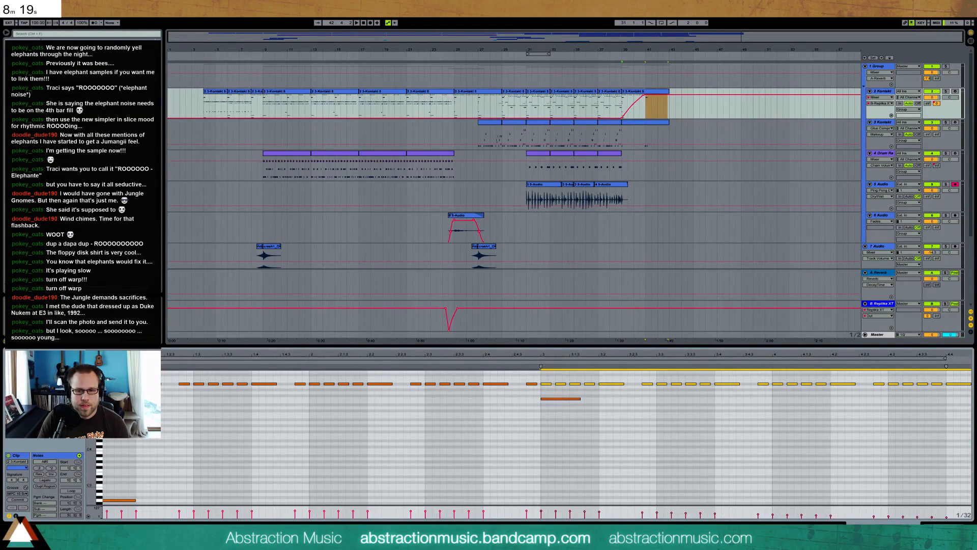
Play the section from bar 31 and copy the short opening note of the bar 35 2 Kontakt clip into the clip's second bar
{"action": "key", "text": "shift+Tab"}
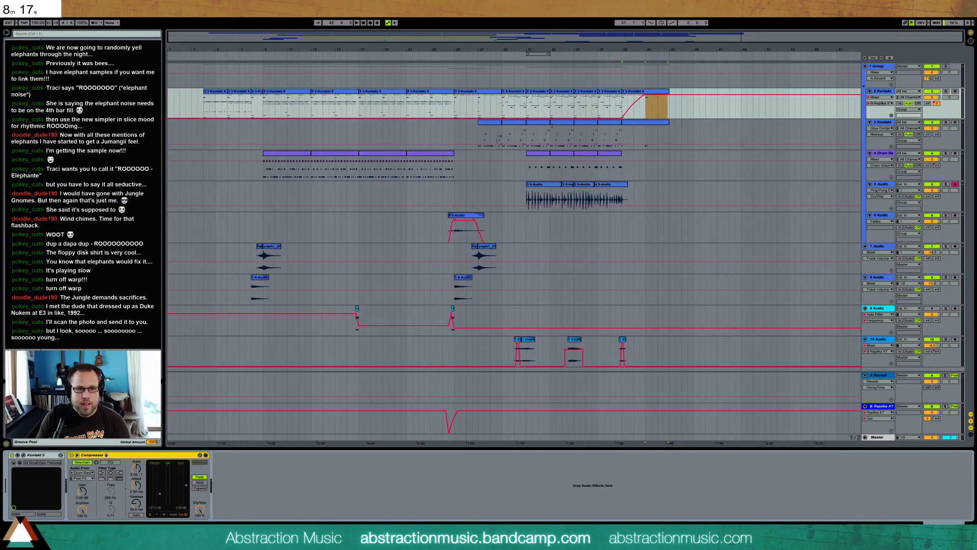
{"action": "mouse_move", "coordinate": [572, 50]}
{"action": "left_mouse_down"}
{"action": "mouse_move", "coordinate": [572, 86]}
{"action": "mouse_move", "coordinate": [543, 102]}
{"action": "left_mouse_up"}
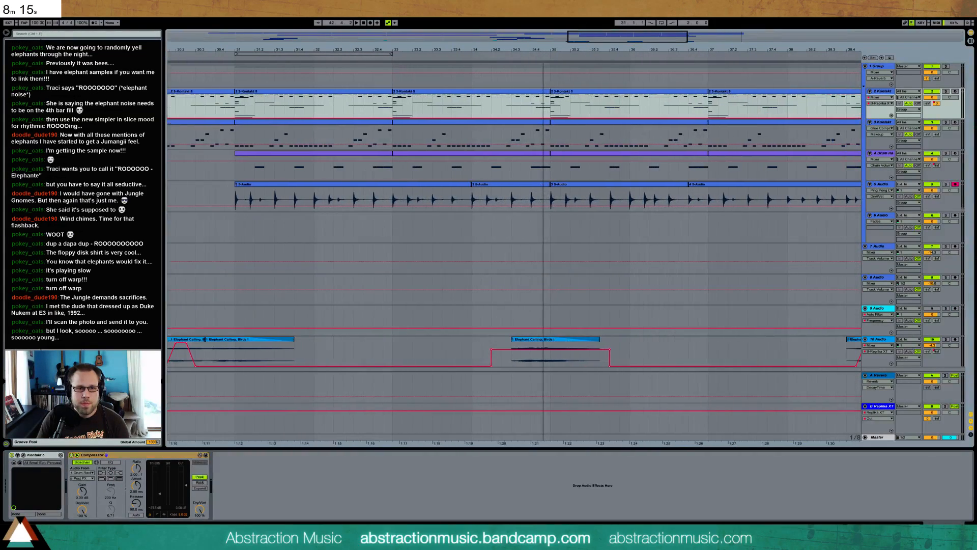
{"action": "key", "text": "space"}
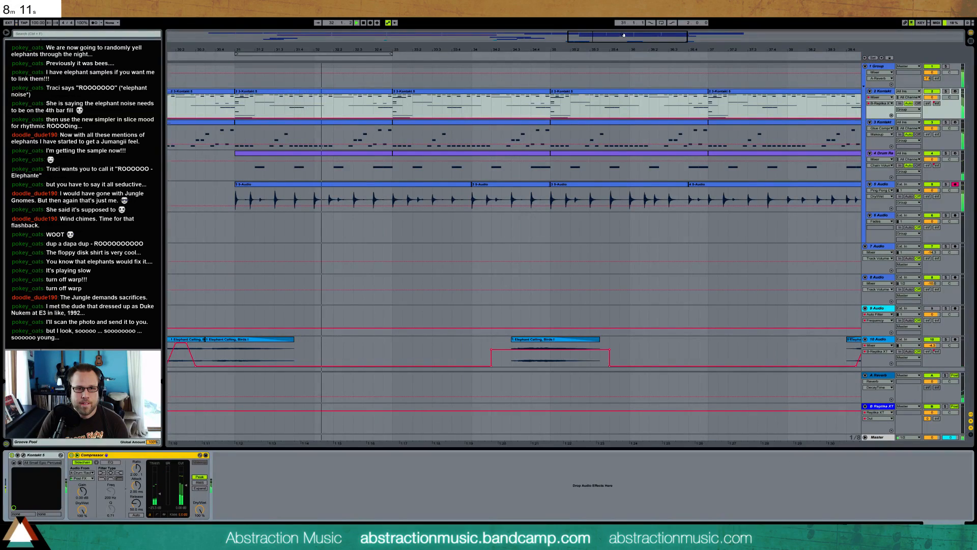
{"action": "left_click_drag", "start_coordinate": [455, 50], "coordinate": [454, 48]}
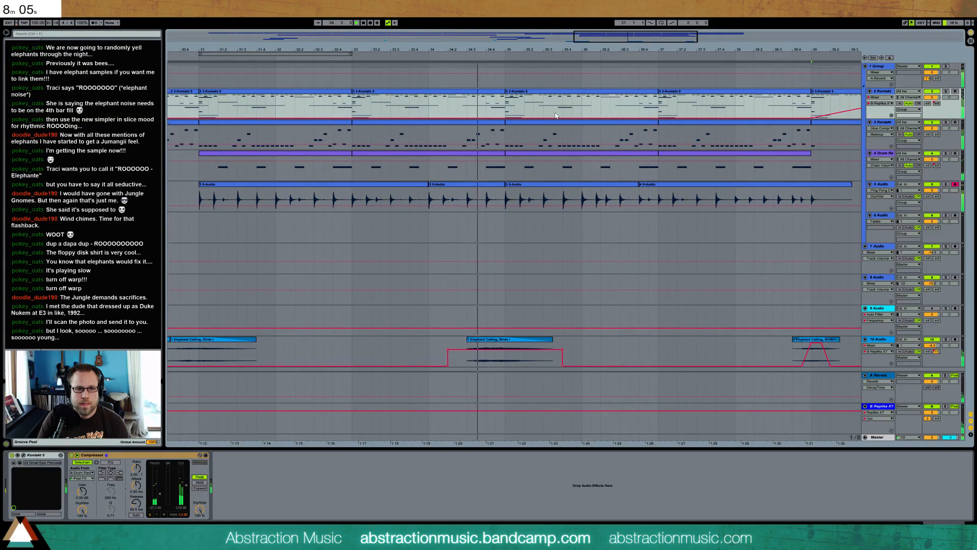
{"action": "key", "text": "space"}
{"action": "double_click", "coordinate": [594, 96]}
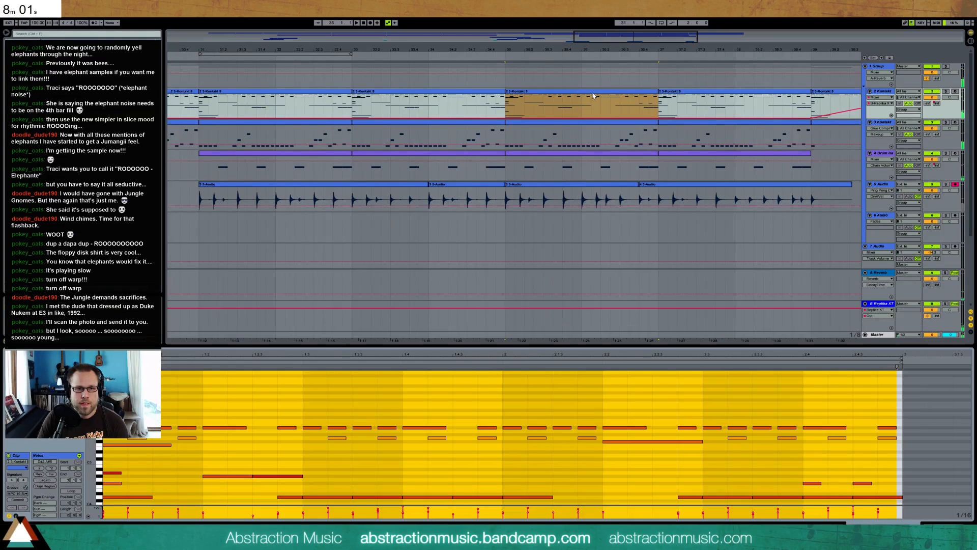
{"action": "scroll", "coordinate": [530, 437], "scroll_direction": "down", "scroll_amount": 3}
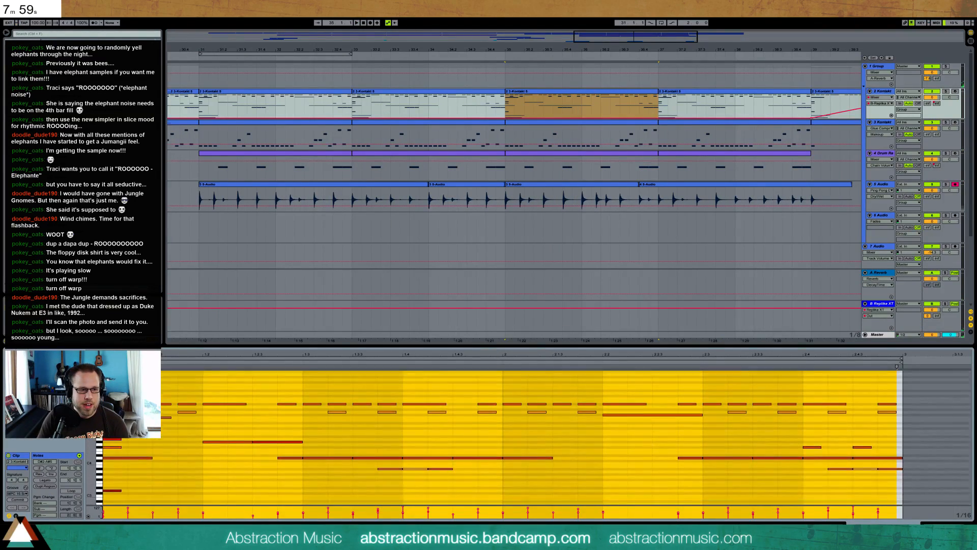
{"action": "left_click", "coordinate": [106, 465]}
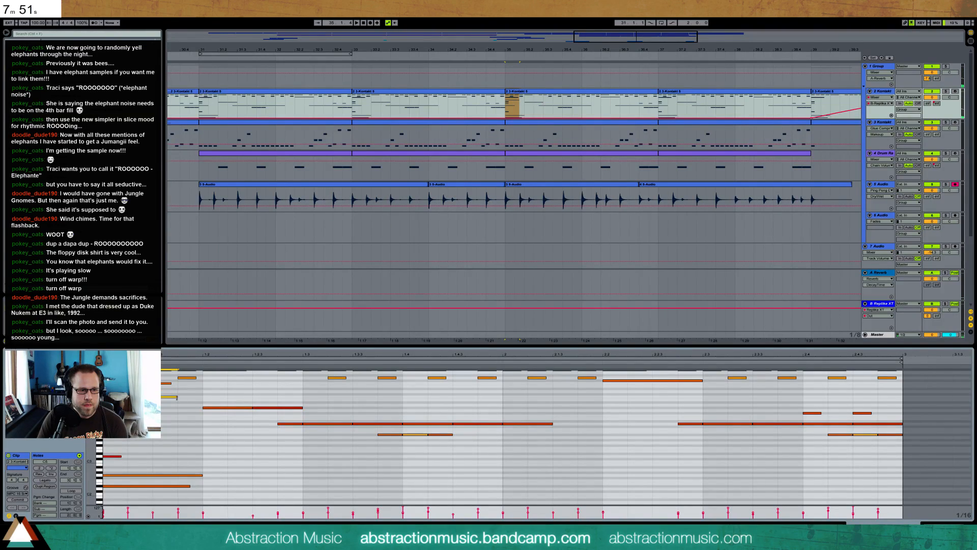
{"action": "left_click_drag", "start_coordinate": [502, 387], "coordinate": [162, 399]}
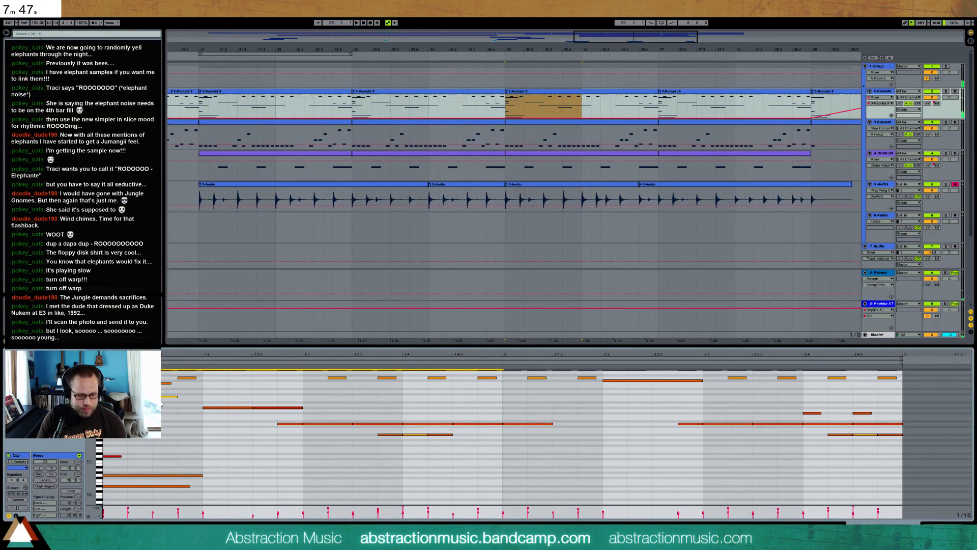
{"action": "key", "text": "ctrl+d"}
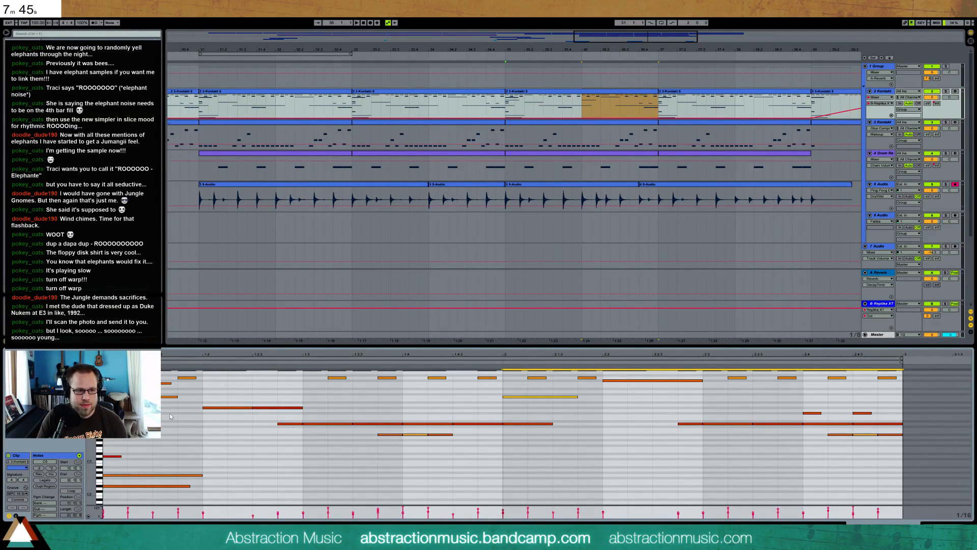
Audition individual pitches of the bar 35 2 Kontakt clip to examine its harmony
{"action": "left_click", "coordinate": [99, 432]}
{"action": "left_click", "coordinate": [99, 434]}
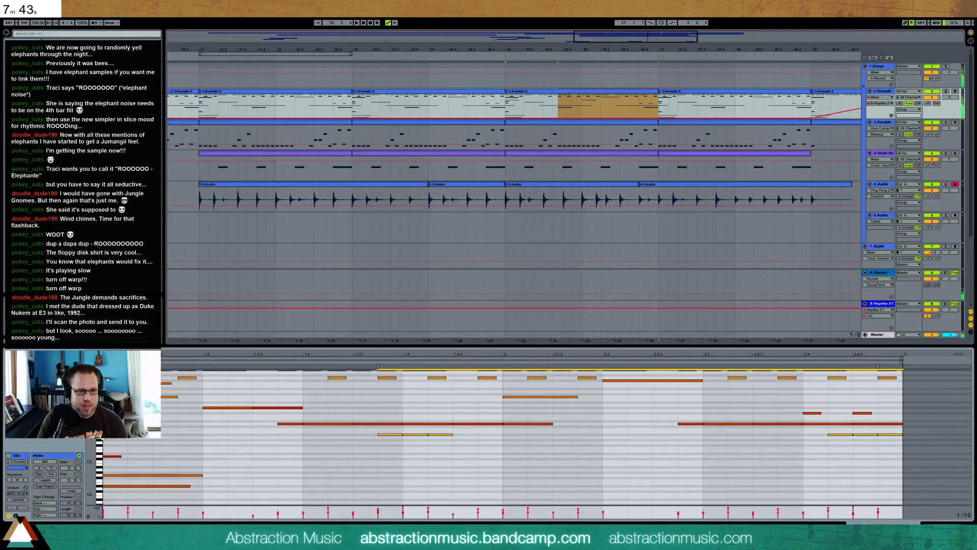
{"action": "left_click", "coordinate": [98, 440]}
{"action": "key", "text": "Right"}
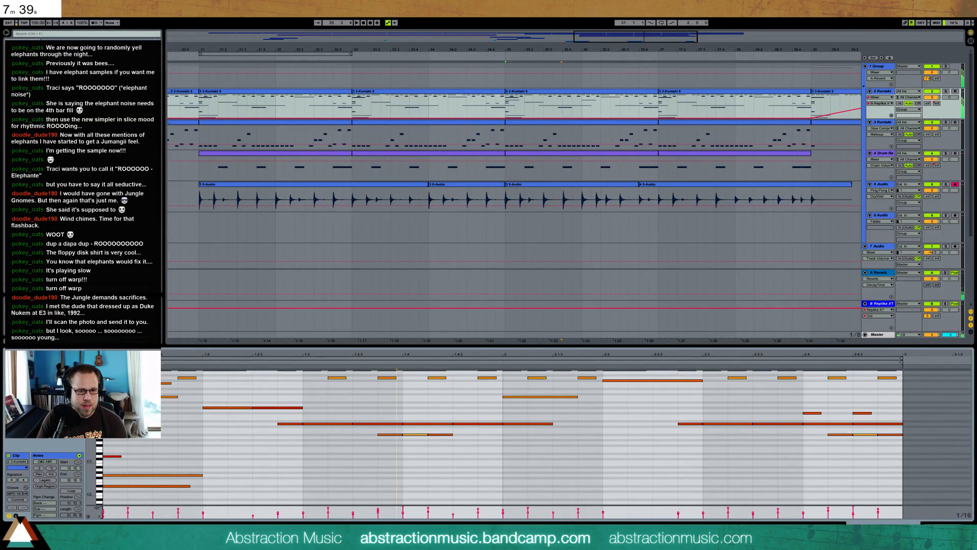
{"action": "scroll", "coordinate": [148, 392], "scroll_direction": "up", "scroll_amount": 1}
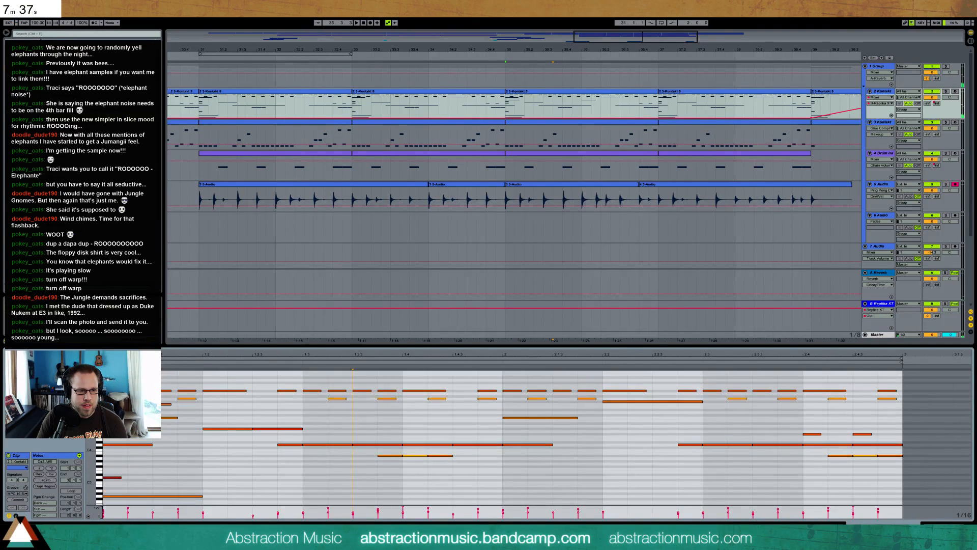
{"action": "left_click", "coordinate": [99, 393]}
{"action": "left_click", "coordinate": [99, 399]}
{"action": "left_click", "coordinate": [99, 405]}
{"action": "left_click", "coordinate": [99, 402]}
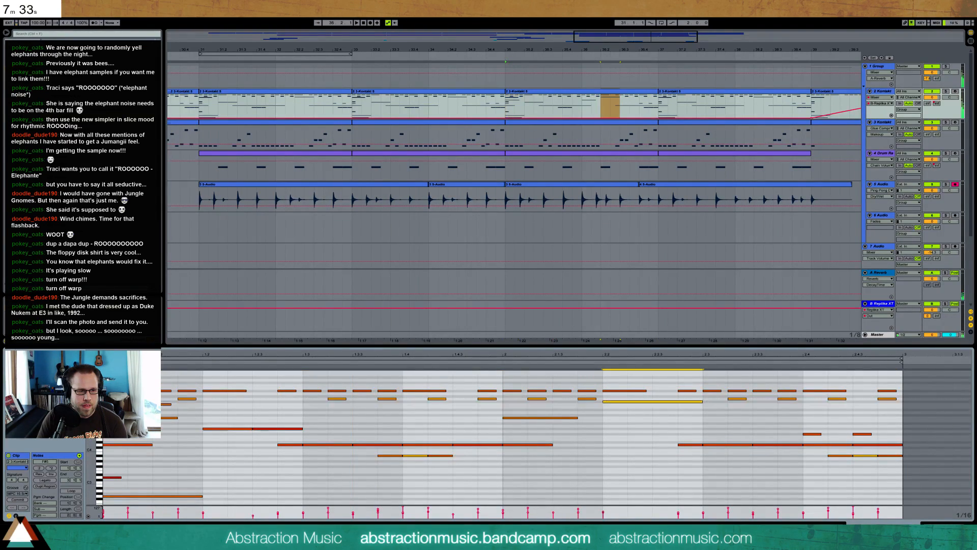
{"action": "left_click", "coordinate": [98, 406]}
{"action": "left_click", "coordinate": [98, 409]}
{"action": "left_click", "coordinate": [99, 410]}
{"action": "left_click", "coordinate": [99, 410]}
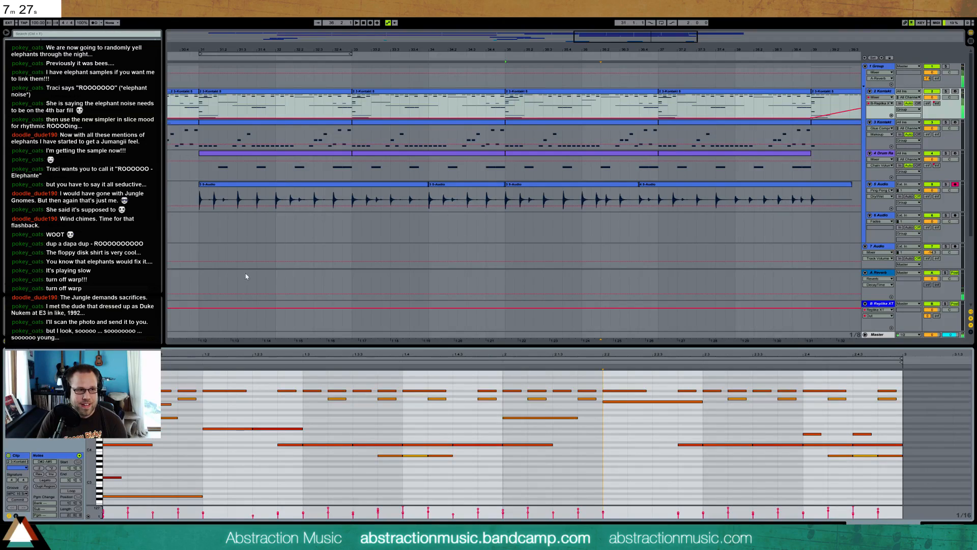
Insert a new audio track below 7 Audio and place a cowbell sample on it at bar 35
{"action": "key", "text": "shift+Tab"}
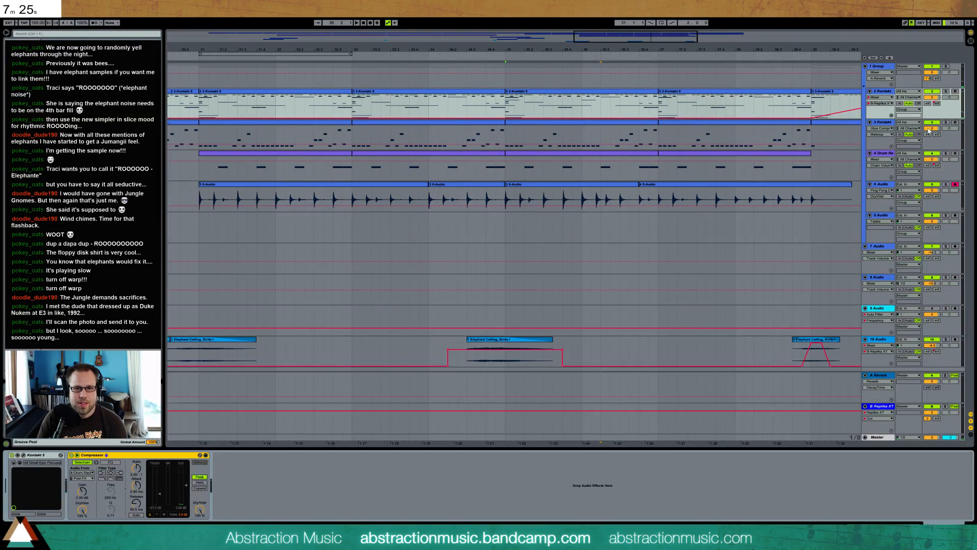
{"action": "mouse_move", "coordinate": [540, 50]}
{"action": "left_mouse_down"}
{"action": "mouse_move", "coordinate": [539, 25]}
{"action": "mouse_move", "coordinate": [528, 37]}
{"action": "left_mouse_up"}
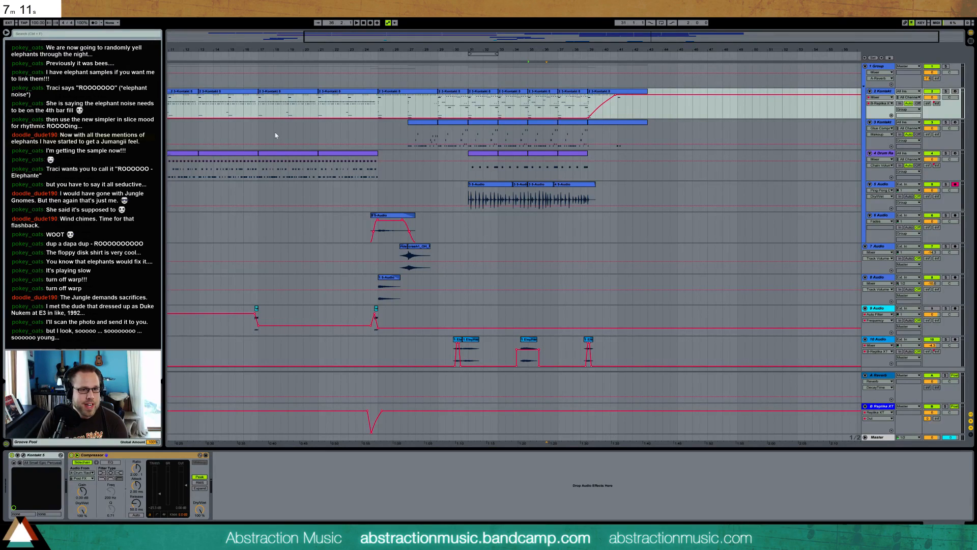
{"action": "left_click", "coordinate": [884, 248]}
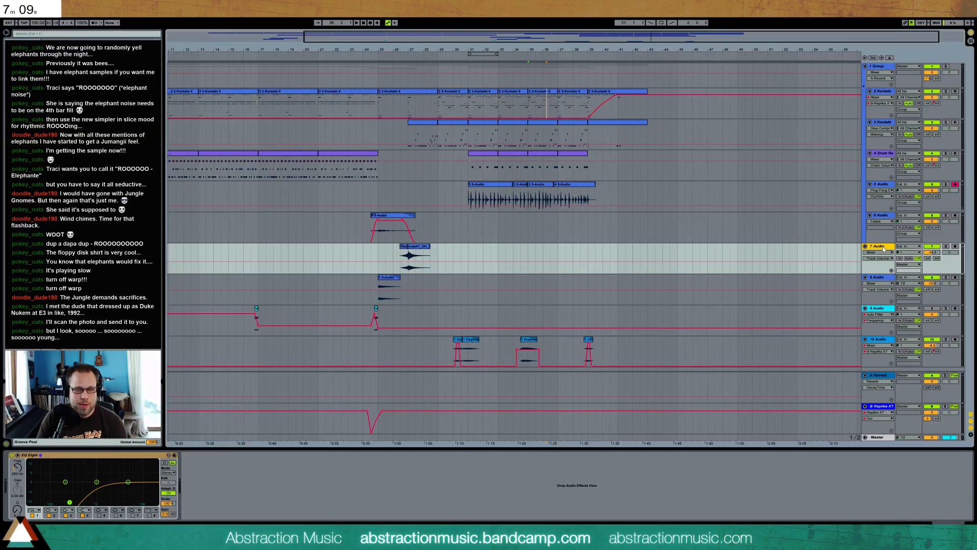
{"action": "key", "text": "ctrl+t"}
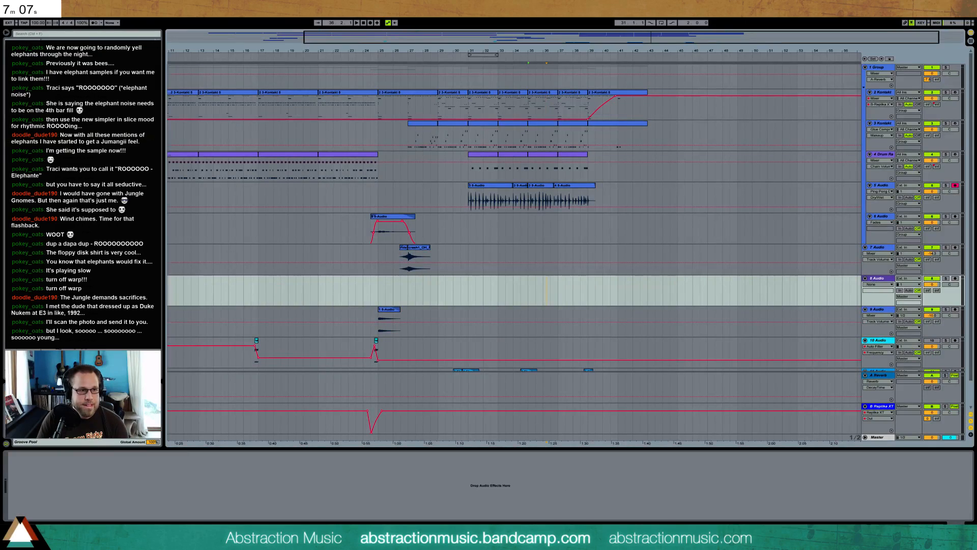
{"action": "left_click", "coordinate": [531, 298]}
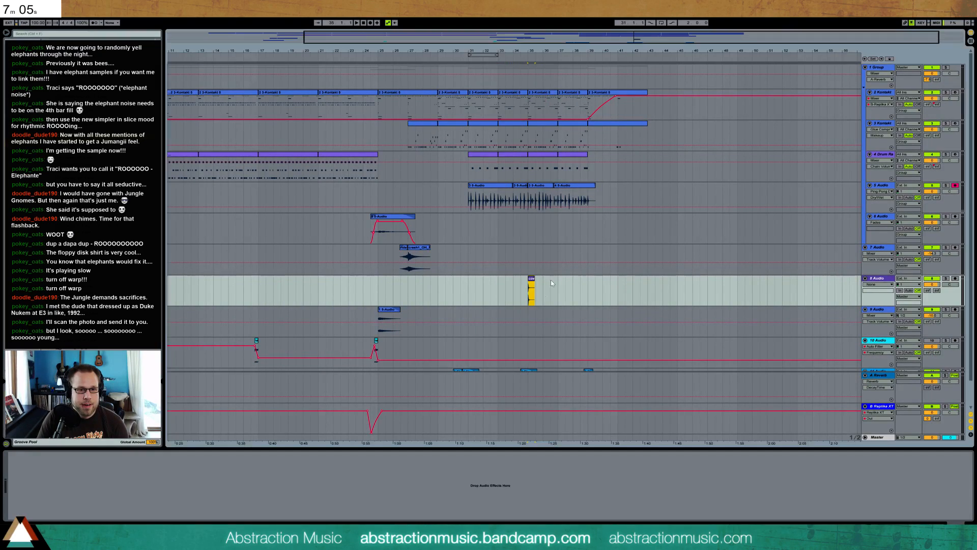
Duplicate the cowbell clip on every beat from bar 35 through the first beat of bar 39
{"action": "left_click_drag", "start_coordinate": [535, 51], "coordinate": [535, 107]}
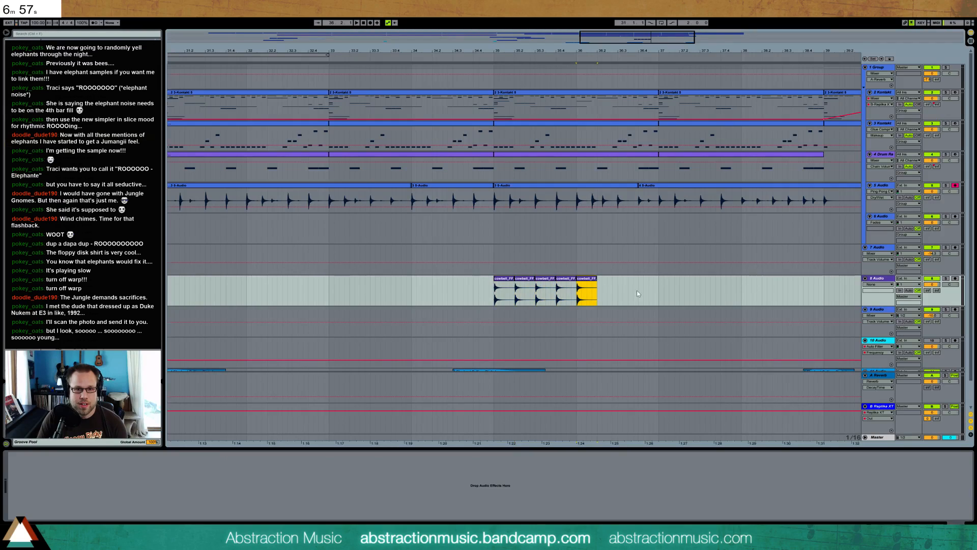
{"action": "key", "text": "ctrl+d"}
{"action": "left_click_drag", "start_coordinate": [659, 289], "coordinate": [529, 297]}
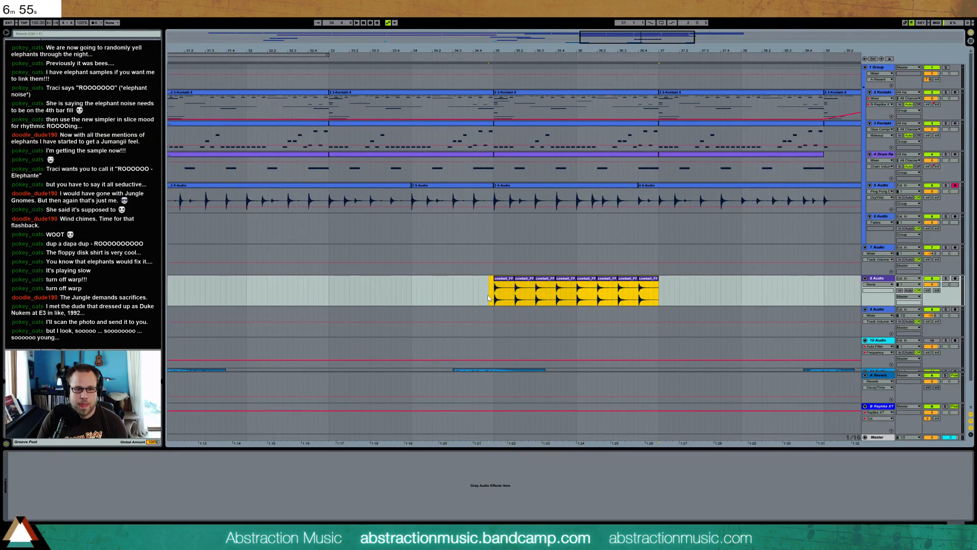
{"action": "key", "text": "ctrl+d"}
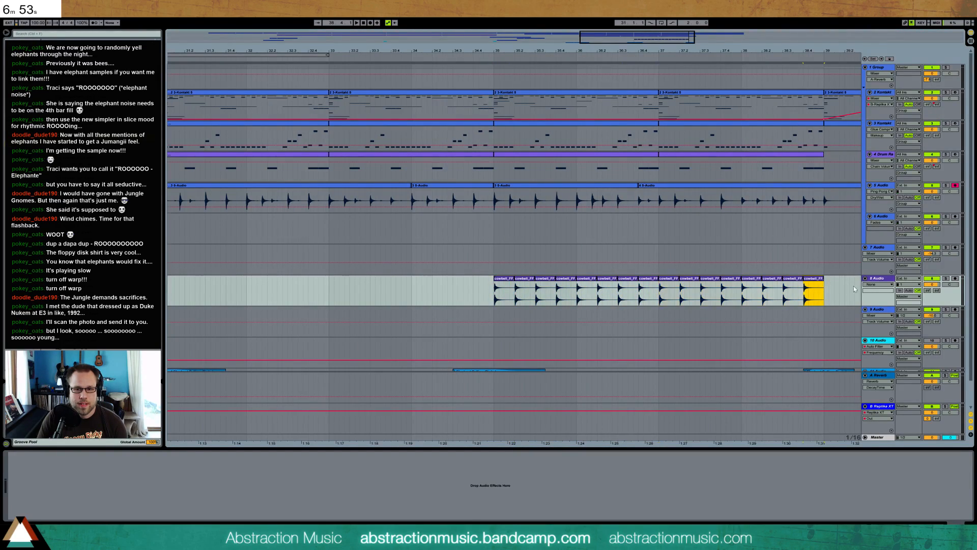
Lower the cowbell track's volume and adjust its reverb send while playing from just before bar 35
{"action": "left_click_drag", "start_coordinate": [935, 285], "coordinate": [927, 244]}
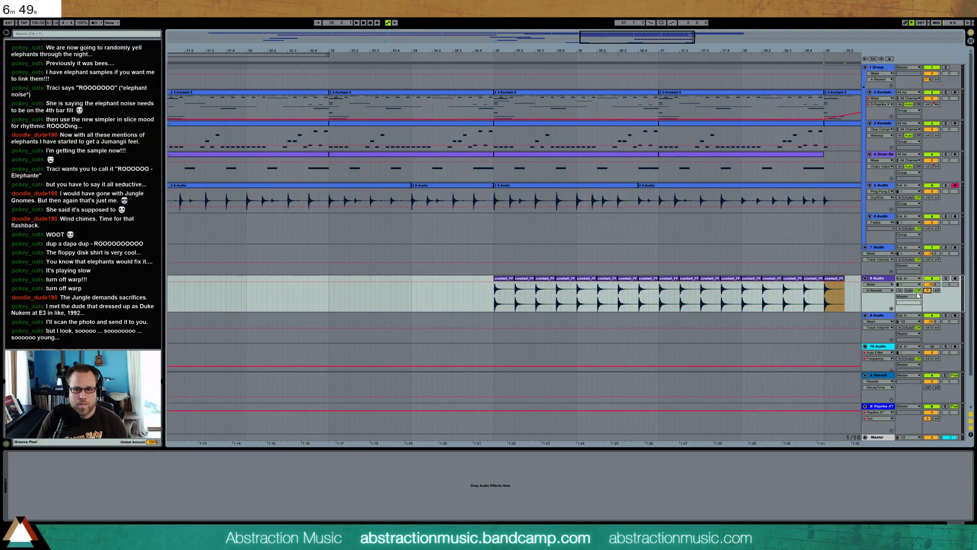
{"action": "left_click", "coordinate": [481, 300]}
{"action": "key", "text": "space"}
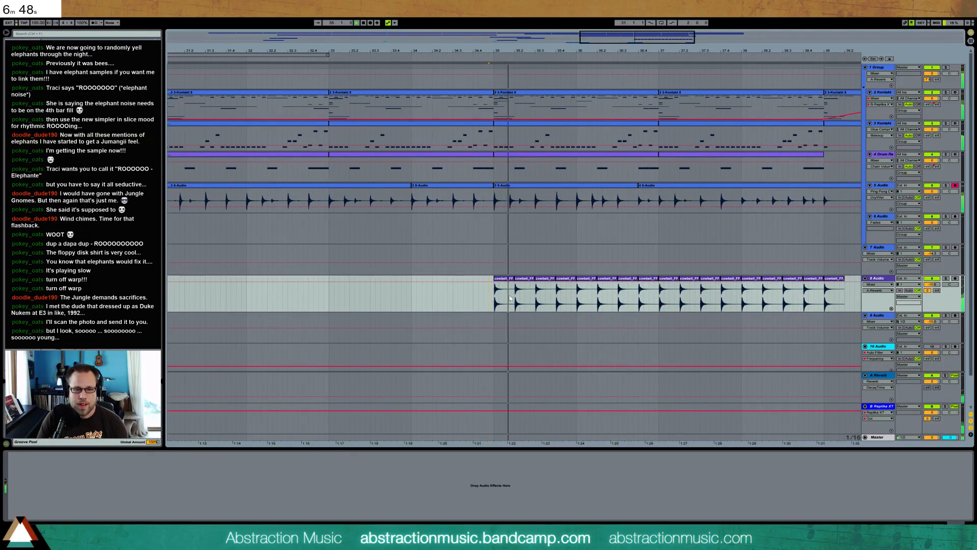
{"action": "left_click_drag", "start_coordinate": [928, 291], "coordinate": [931, 292]}
{"action": "left_click", "coordinate": [931, 285]}
{"action": "key", "text": "space"}
Copy the two long harmony notes from the bar 35 Kontakt clip into the Kontakt clip at bar 37
{"action": "double_click", "coordinate": [630, 96]}
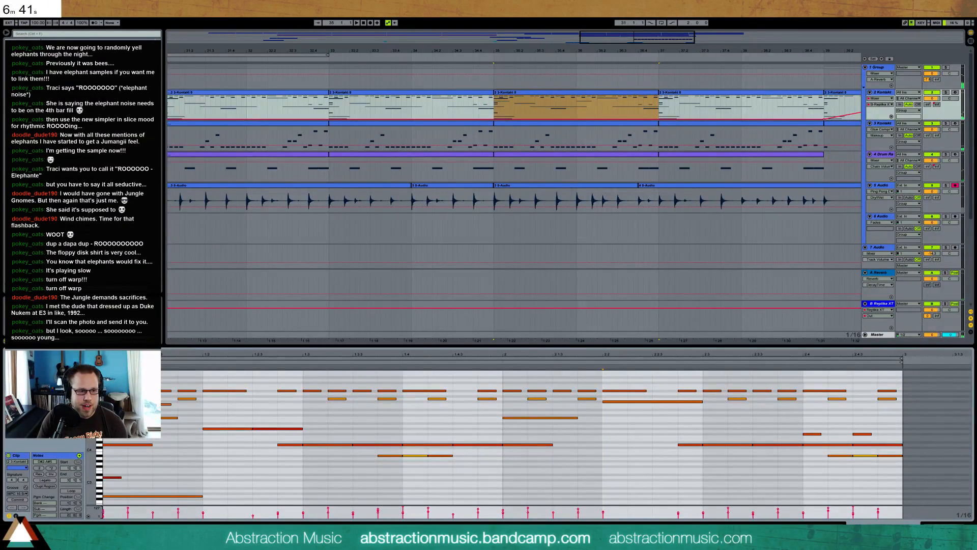
{"action": "left_click", "coordinate": [159, 404]}
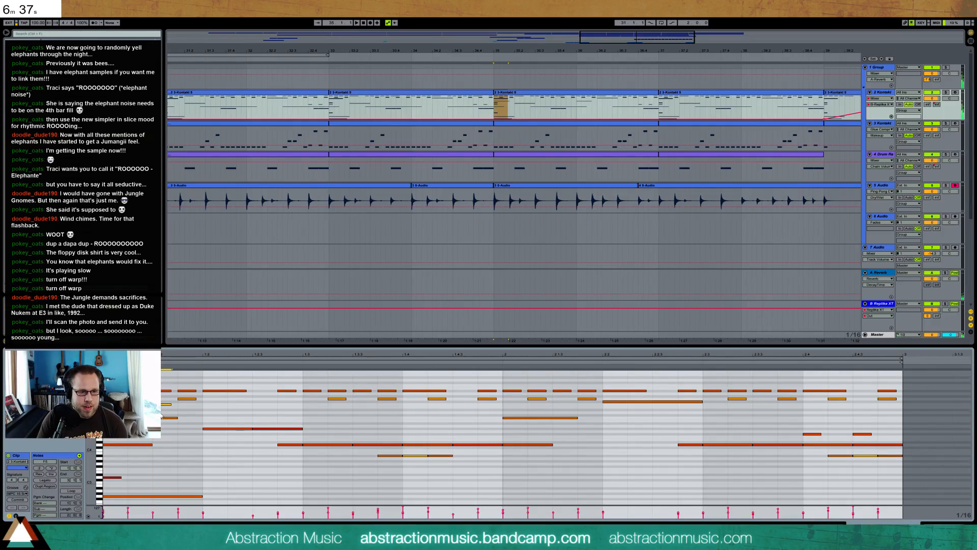
{"action": "left_click", "coordinate": [538, 417], "text": "shift"}
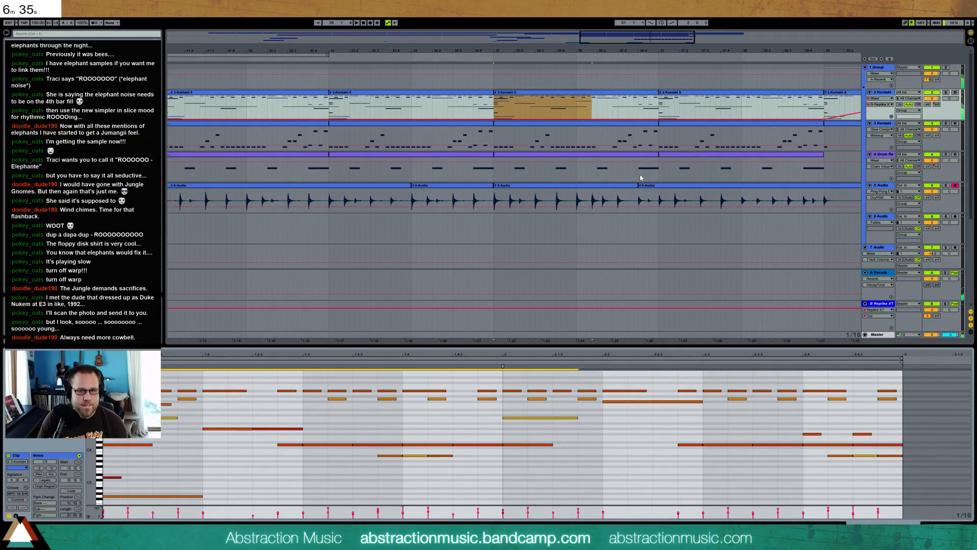
{"action": "left_click", "coordinate": [665, 95]}
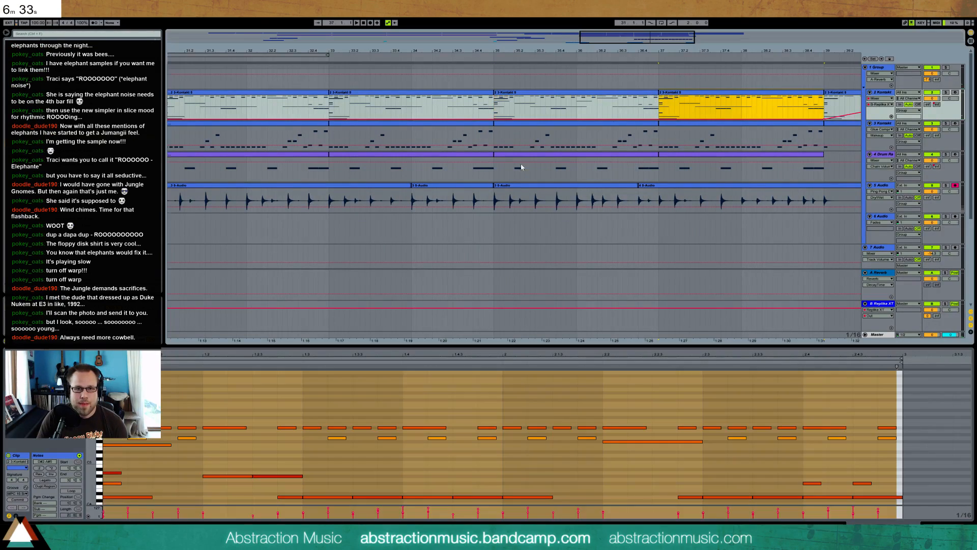
{"action": "left_click", "coordinate": [107, 462]}
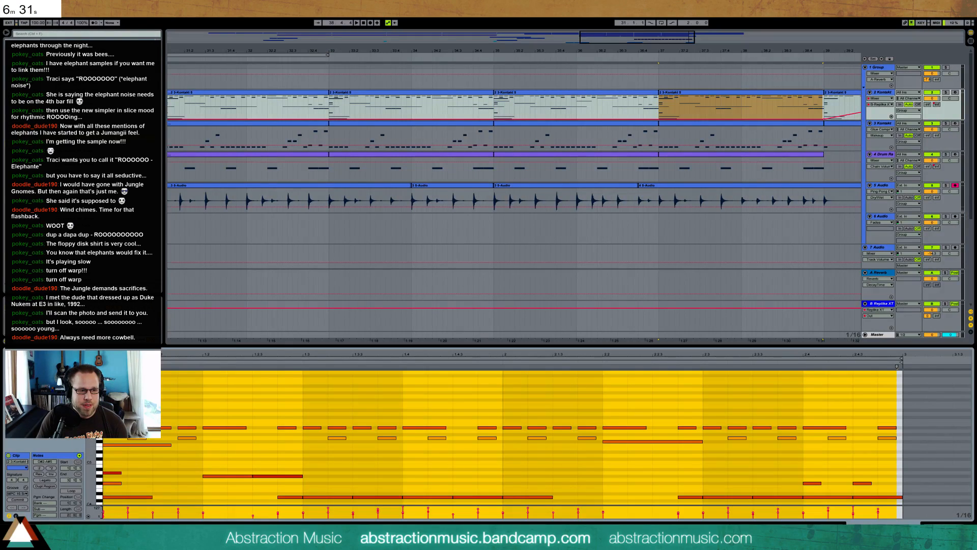
{"action": "key", "text": "ctrl+v"}
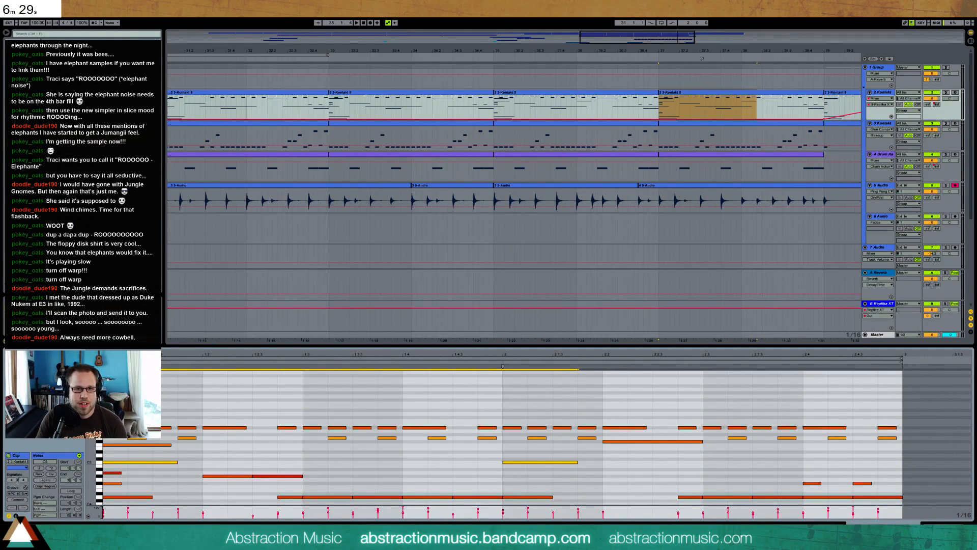
Copy the whole cowbell run from bar 35 to bar 17 on the same track
{"action": "left_click_drag", "start_coordinate": [665, 40], "coordinate": [501, 74]}
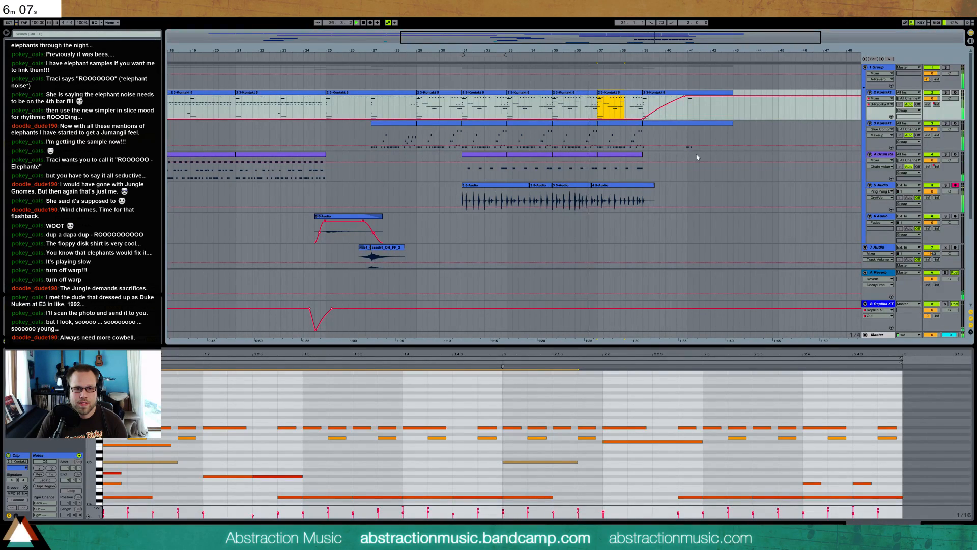
{"action": "scroll", "coordinate": [696, 157], "scroll_direction": "down", "scroll_amount": 2}
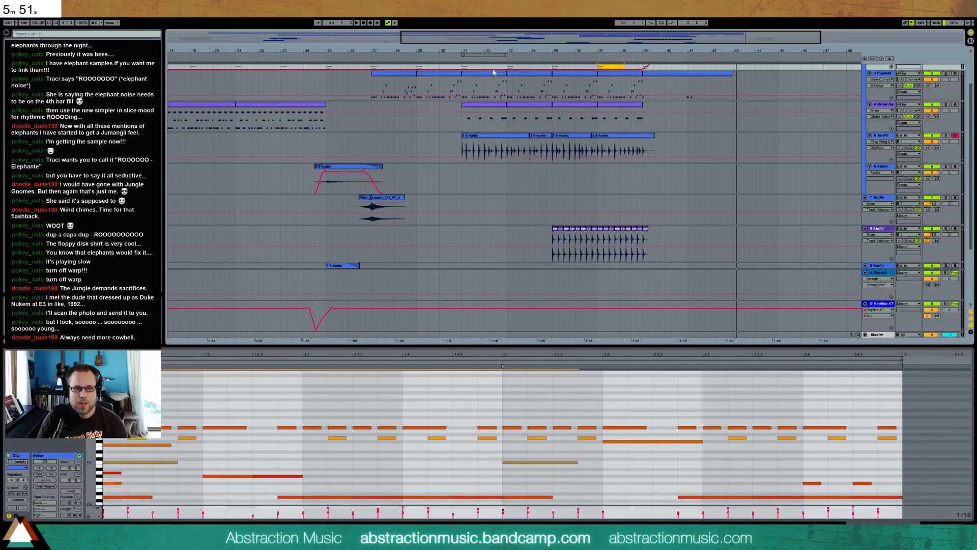
{"action": "left_click_drag", "start_coordinate": [374, 51], "coordinate": [460, 51]}
{"action": "left_click_drag", "start_coordinate": [641, 259], "coordinate": [735, 256]}
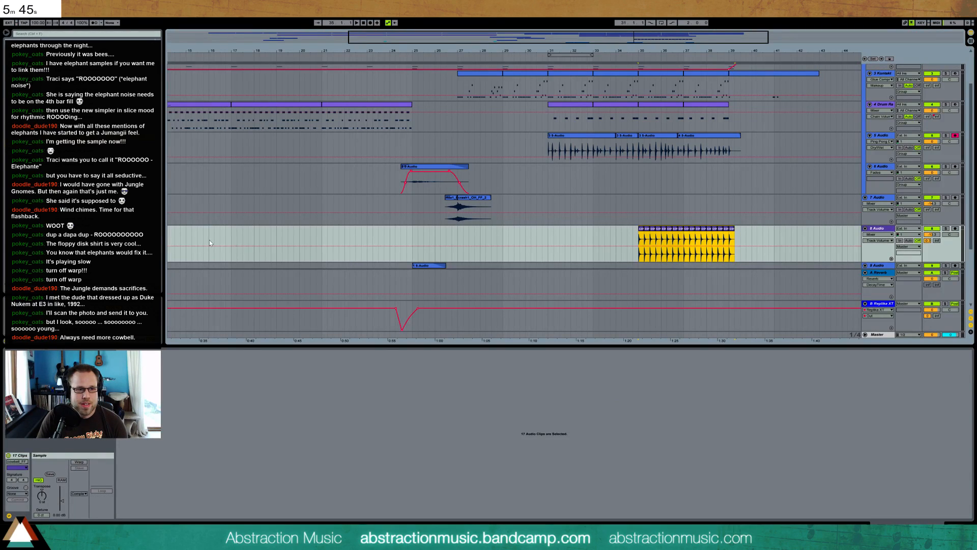
{"action": "left_click", "coordinate": [233, 253]}
{"action": "key", "text": "ctrl+v"}
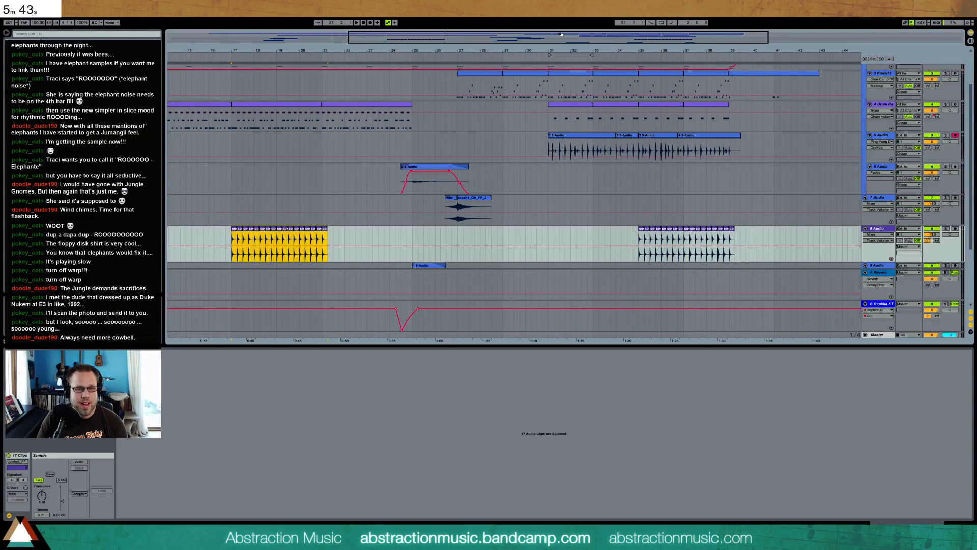
Duplicate the four bars of cowbell from bar 17 so they fill through bar 24, with one closing hit at bar 25
{"action": "key", "text": "minus"}
{"action": "left_click_drag", "start_coordinate": [422, 131], "coordinate": [262, 117]}
{"action": "left_click_drag", "start_coordinate": [532, 120], "coordinate": [598, 121]}
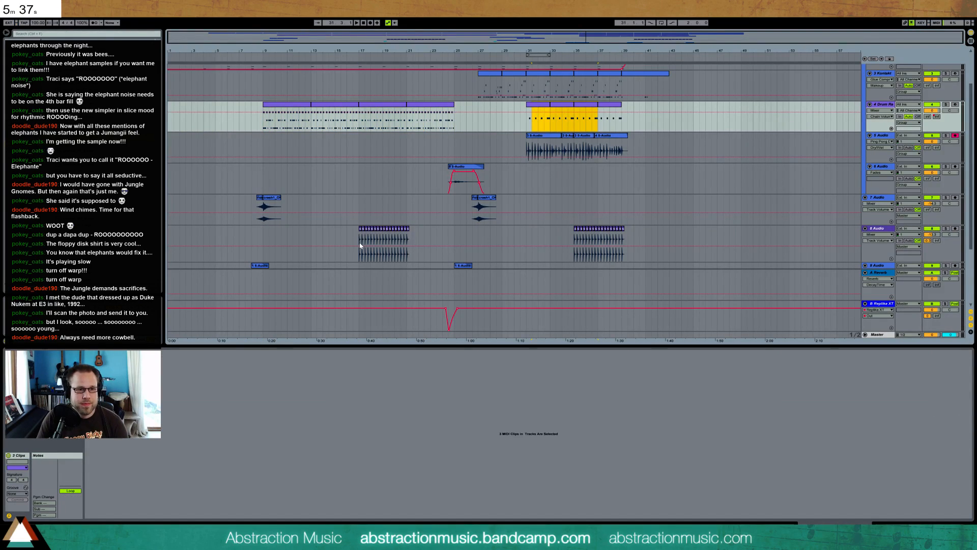
{"action": "left_click_drag", "start_coordinate": [359, 259], "coordinate": [408, 259]}
{"action": "key", "text": "ctrl+d"}
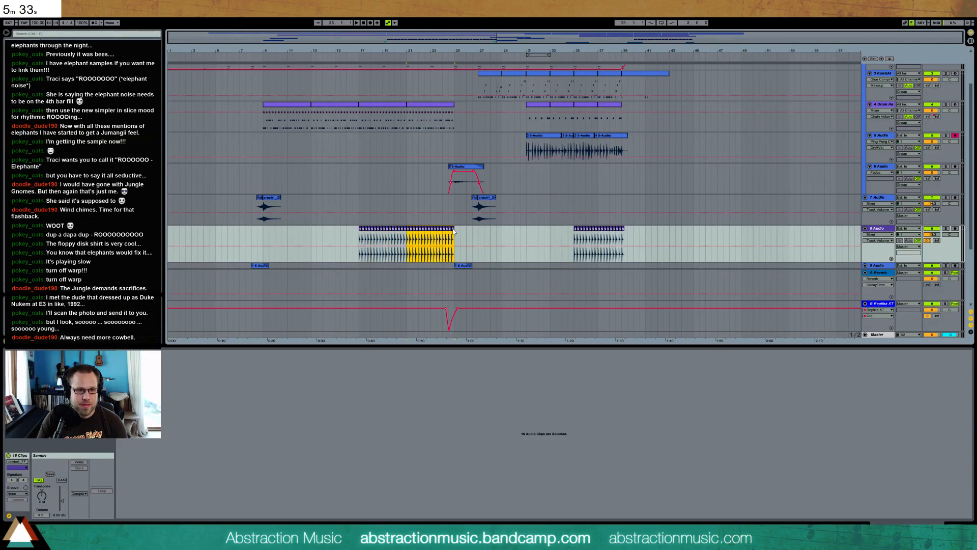
{"action": "left_click", "coordinate": [452, 239]}
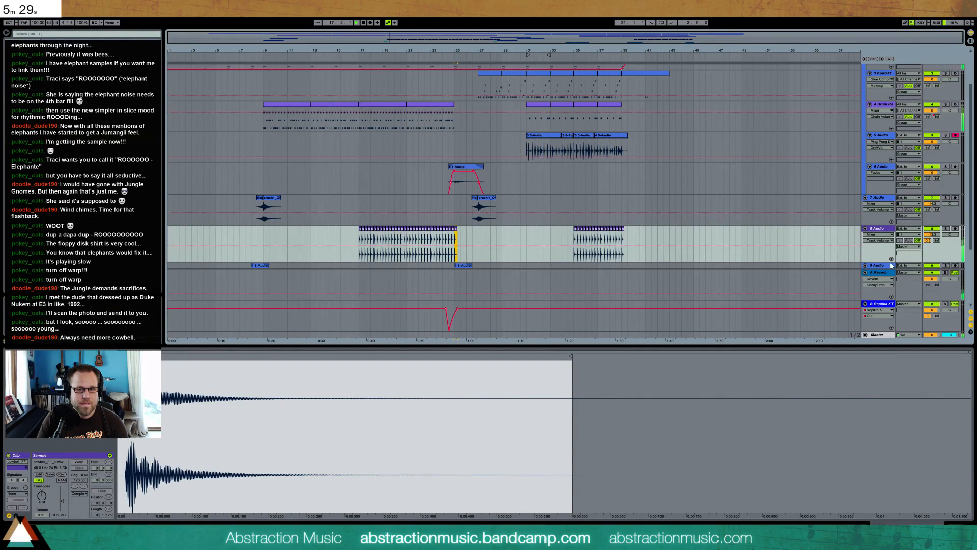
Lower the clip gain of the entire cowbell run from bar 17 to bar 25 during playback
{"action": "left_click_drag", "start_coordinate": [458, 239], "coordinate": [357, 240]}
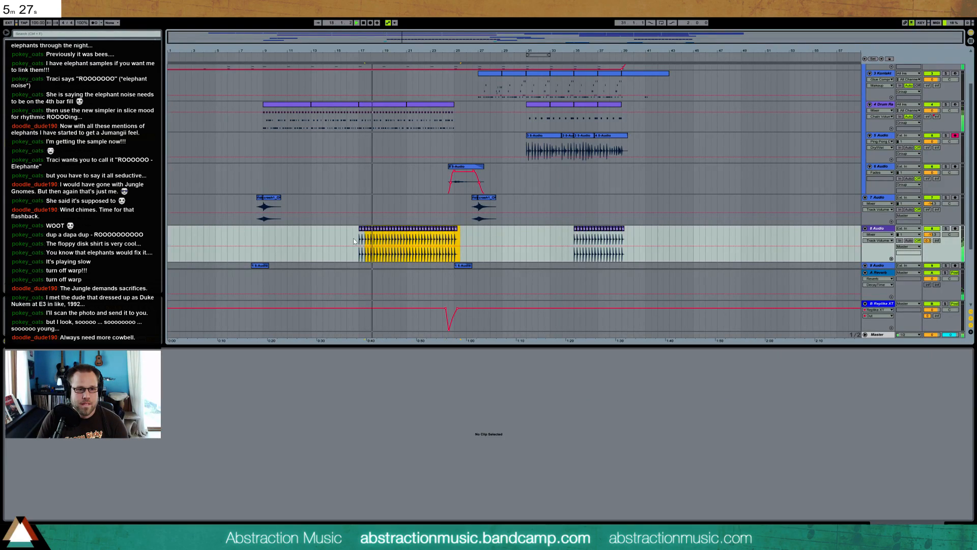
{"action": "left_click", "coordinate": [62, 502]}
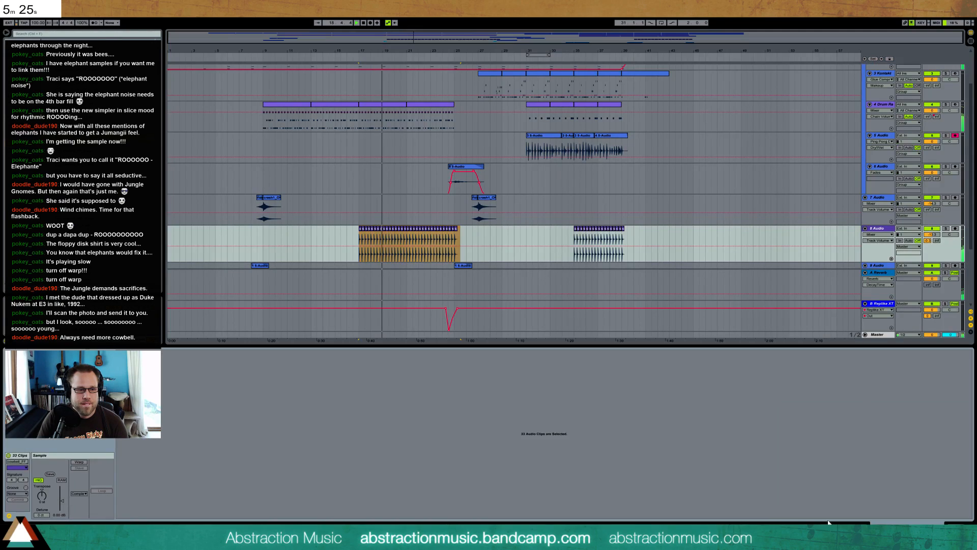
{"action": "left_click_drag", "start_coordinate": [61, 504], "coordinate": [62, 505]}
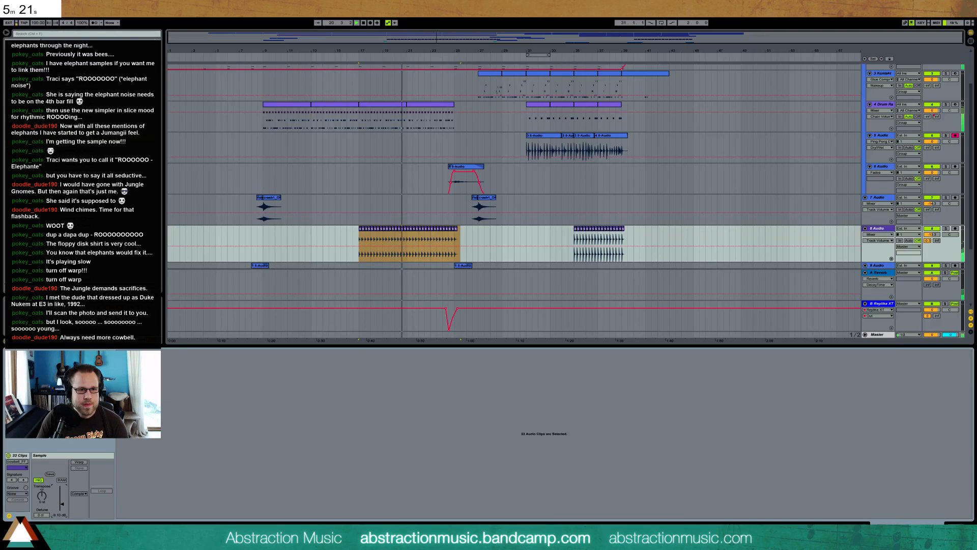
{"action": "key", "text": "shift+Tab"}
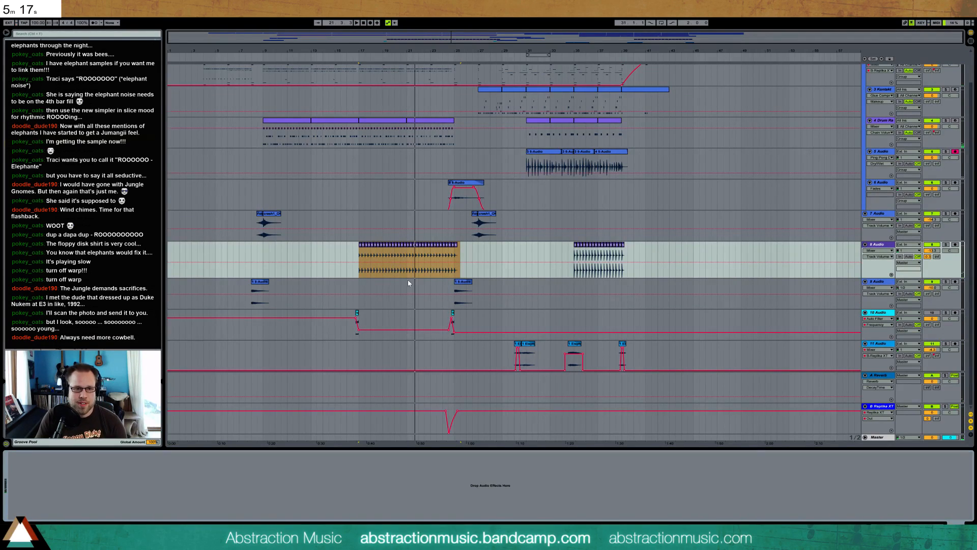
Place a cymbal sample with reduced clip gain at bar 17 on 9 Audio and a second cymbal sample at bar 19
{"action": "left_click", "coordinate": [437, 284]}
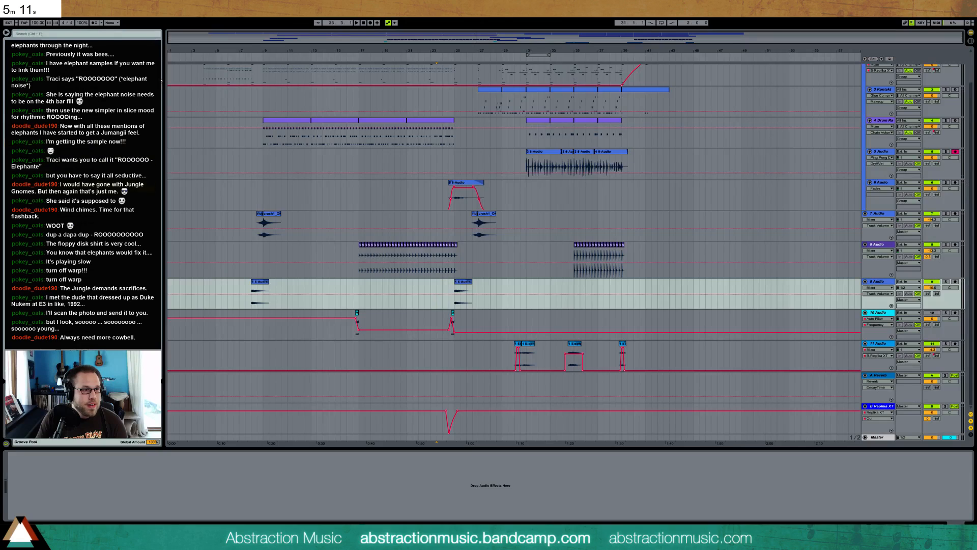
{"action": "left_click_drag", "start_coordinate": [336, 285], "coordinate": [362, 294]}
{"action": "left_click_drag", "start_coordinate": [58, 505], "coordinate": [58, 510]}
{"action": "left_click", "coordinate": [87, 204]}
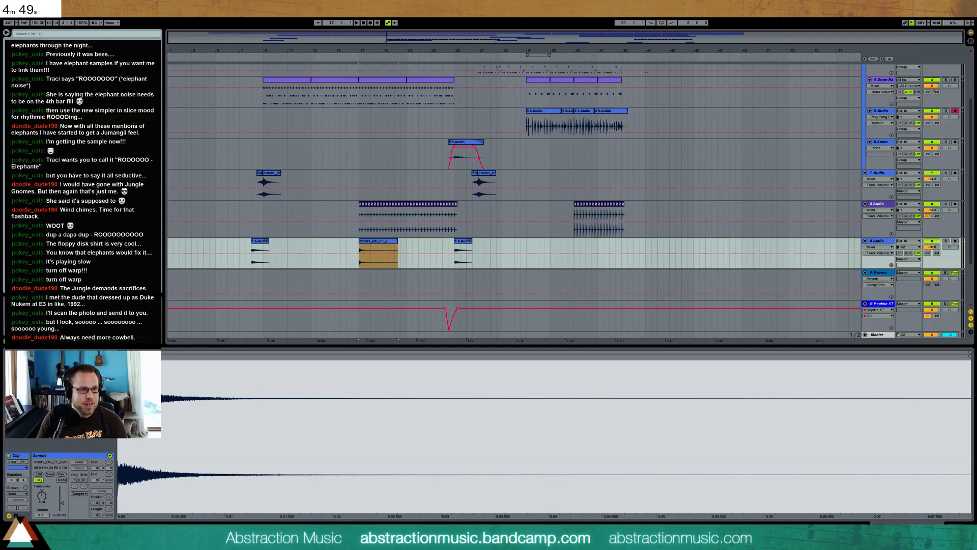
{"action": "left_click_drag", "start_coordinate": [359, 249], "coordinate": [385, 260]}
Balance the clip gains of the bar 17 and bar 19 cymbals while playing from just before bar 17
{"action": "left_click", "coordinate": [350, 247]}
{"action": "key", "text": "space"}
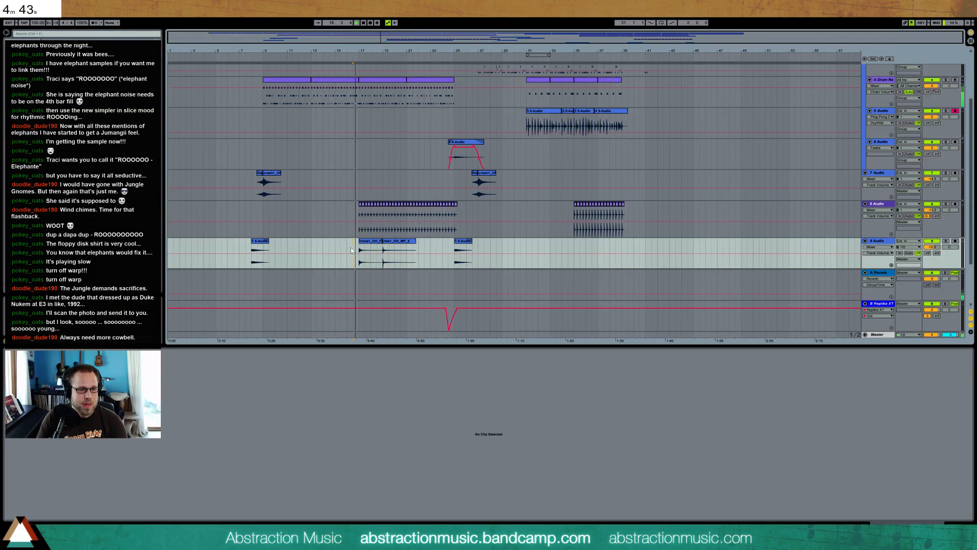
{"action": "left_click", "coordinate": [365, 252]}
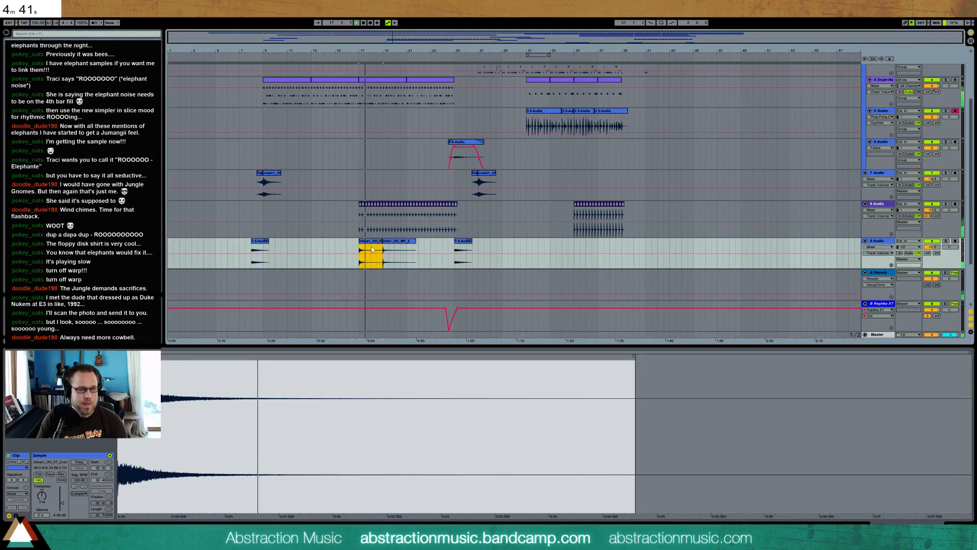
{"action": "mouse_move", "coordinate": [65, 503]}
{"action": "left_mouse_down"}
{"action": "mouse_move", "coordinate": [65, 490]}
{"action": "mouse_move", "coordinate": [65, 499]}
{"action": "left_mouse_up"}
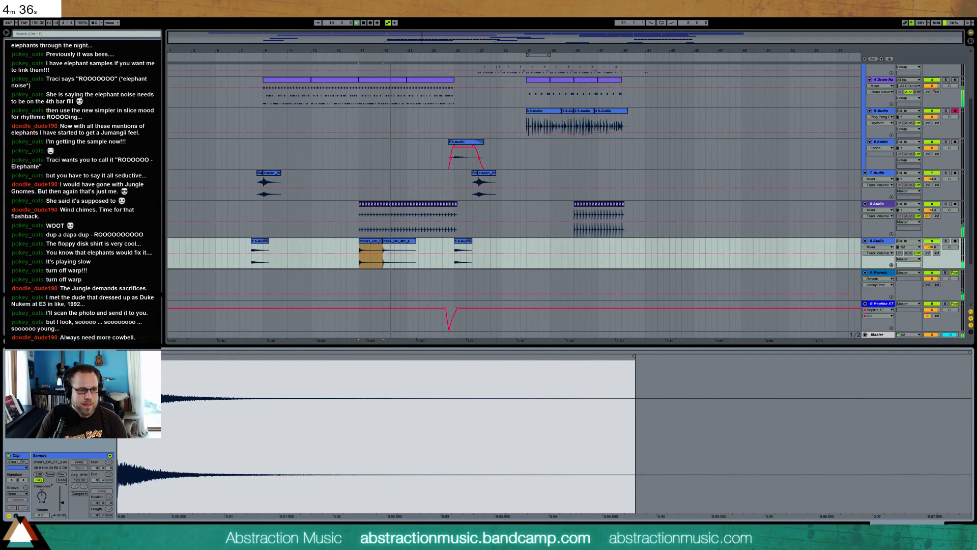
{"action": "left_click", "coordinate": [397, 255]}
{"action": "left_click_drag", "start_coordinate": [63, 501], "coordinate": [63, 503]}
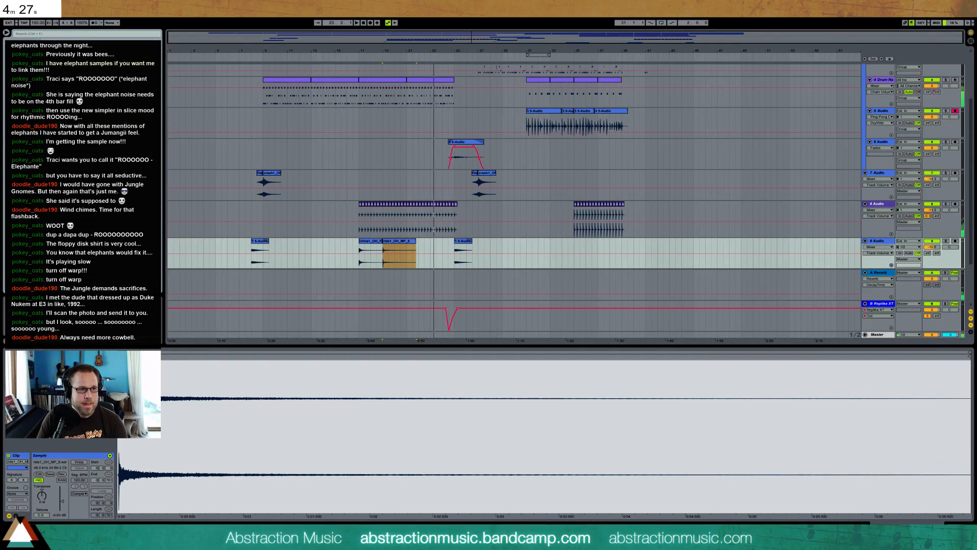
Place another cymbal sample at bar 23 on 9 Audio and play the arrangement from near the beginning
{"action": "left_click_drag", "start_coordinate": [0, 255], "coordinate": [442, 247]}
{"action": "key", "text": "space"}
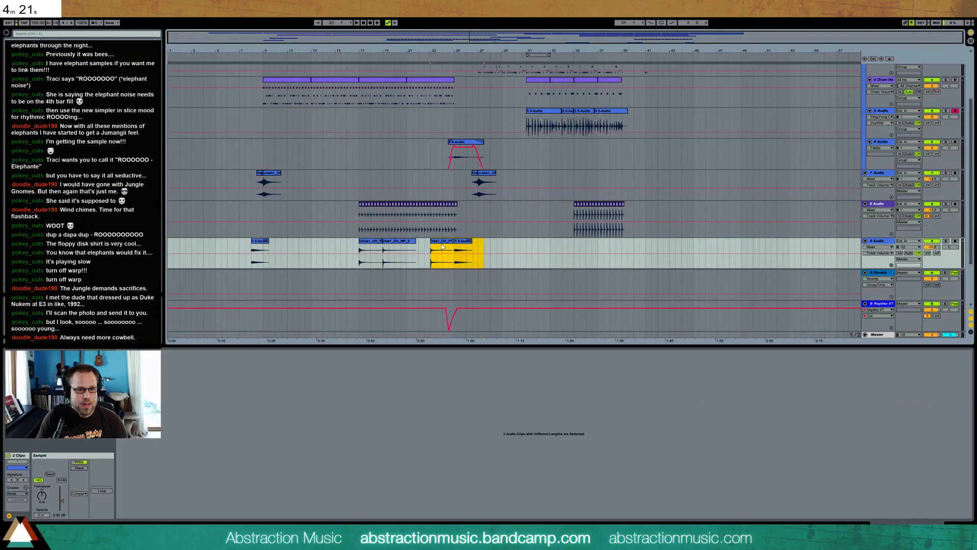
{"action": "left_click", "coordinate": [953, 526]}
{"action": "left_click", "coordinate": [584, 33]}
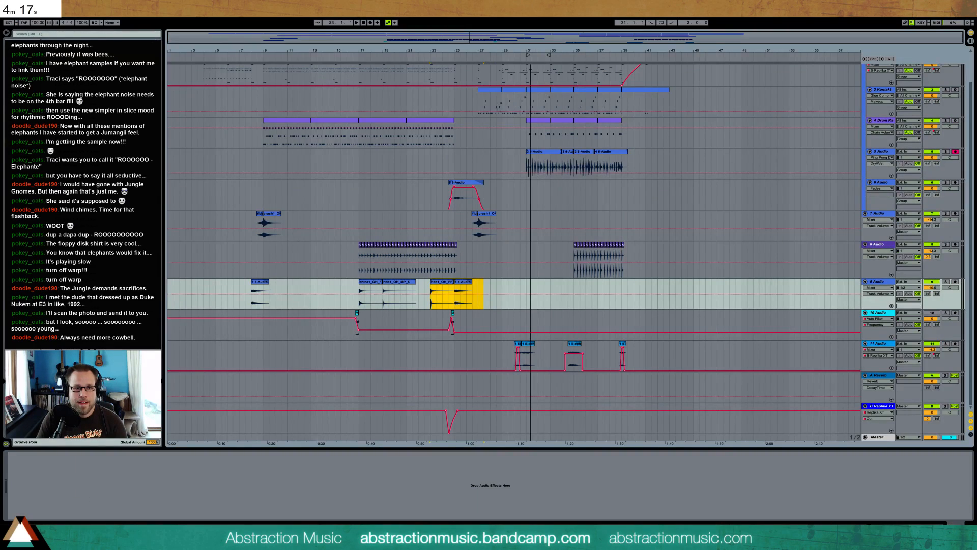
{"action": "scroll", "coordinate": [593, 185], "scroll_direction": "up", "scroll_amount": 2}
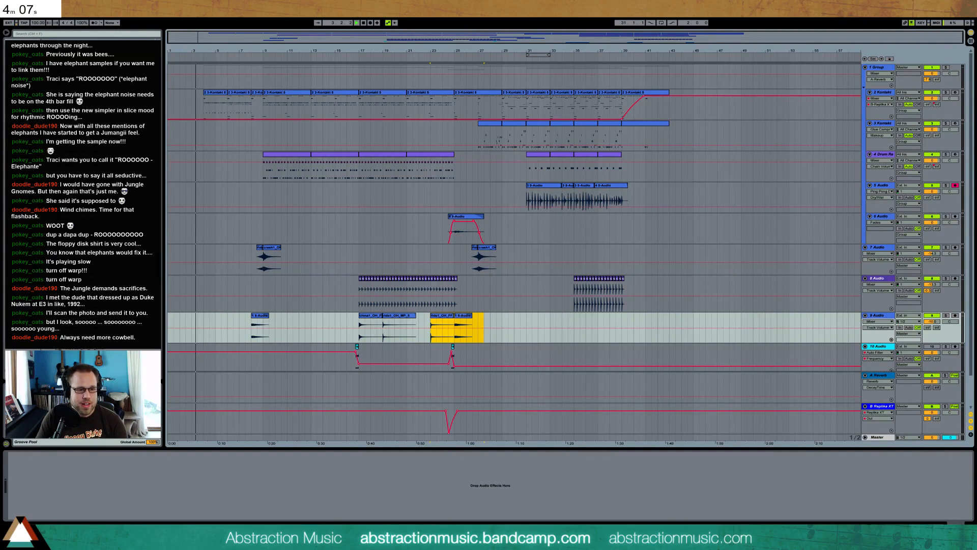
Switch to the browser, stop the countdown timer and return to the Ableton Live arrangement
{"action": "key", "text": "alt+Tab"}
{"action": "left_click", "coordinate": [448, 282]}
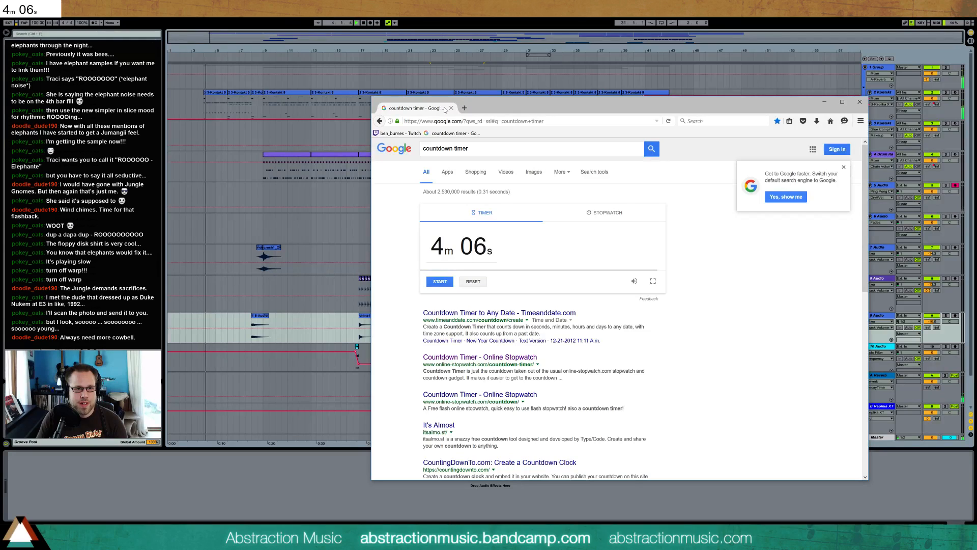
{"action": "key", "text": "alt+Tab"}
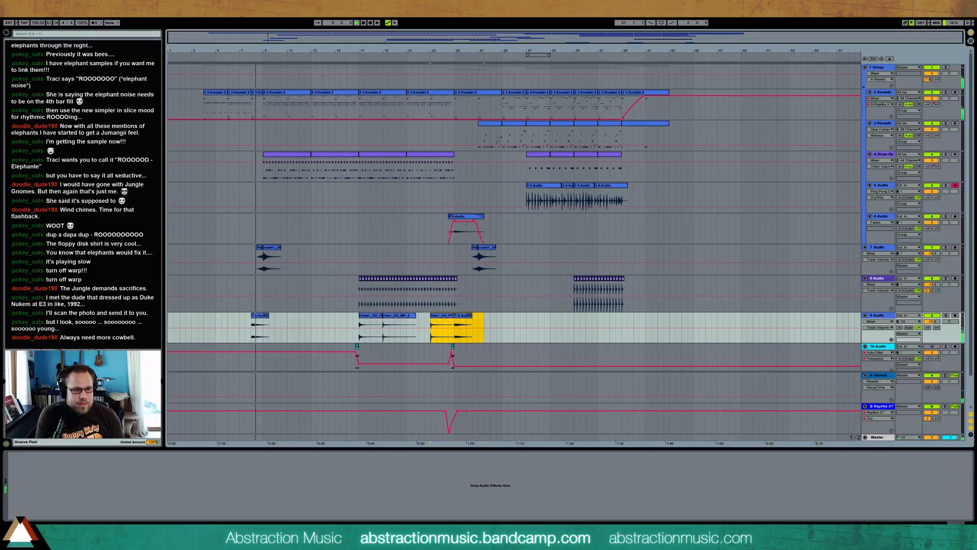
Copy the bar 19 cymbal clip to bar 11, transposing the copy up and lowering its clip gain
{"action": "left_click", "coordinate": [401, 315]}
{"action": "key", "text": "ctrl+c"}
{"action": "left_click", "coordinate": [286, 319]}
{"action": "key", "text": "ctrl+v"}
{"action": "double_click", "coordinate": [307, 315]}
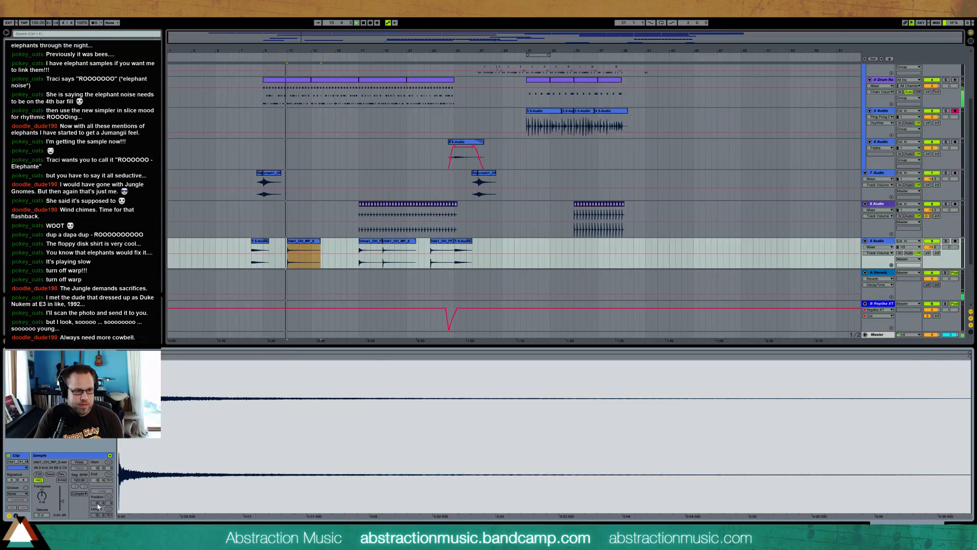
{"action": "left_click_drag", "start_coordinate": [42, 495], "coordinate": [42, 488]}
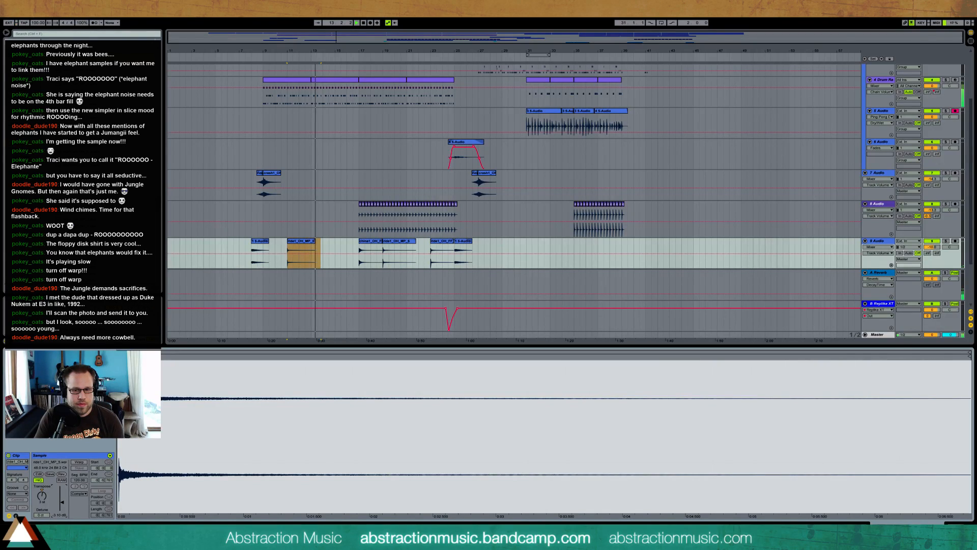
Duplicate a half-length cowbell hit on 8 Audio to add an extra hit just before bars 19, 21 and 23
{"action": "left_click", "coordinate": [955, 526]}
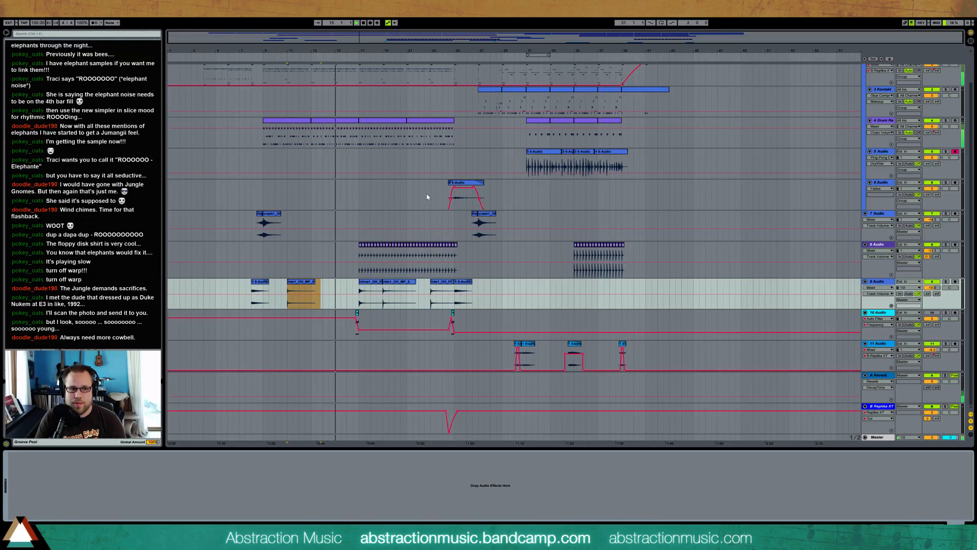
{"action": "scroll", "coordinate": [433, 205], "scroll_direction": "up", "scroll_amount": 2}
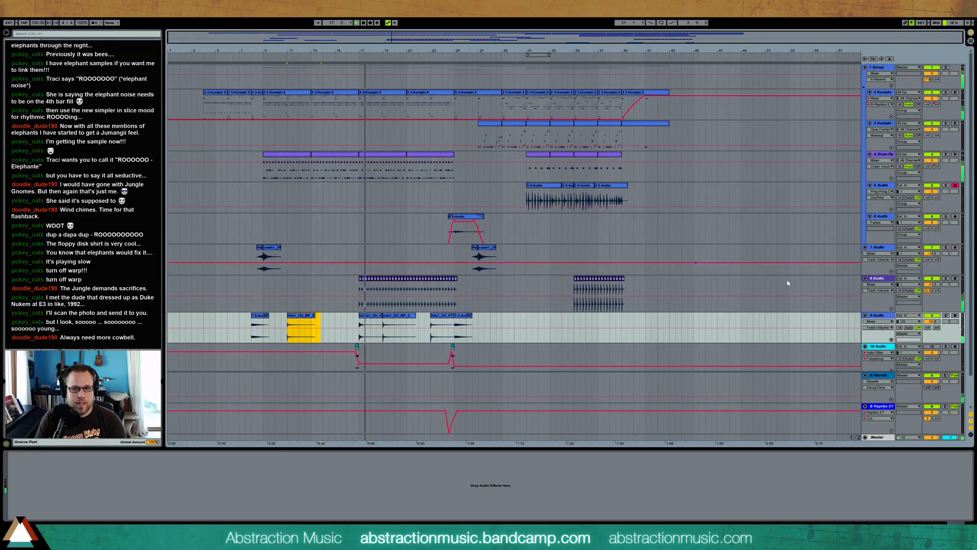
{"action": "left_click_drag", "start_coordinate": [359, 289], "coordinate": [427, 284]}
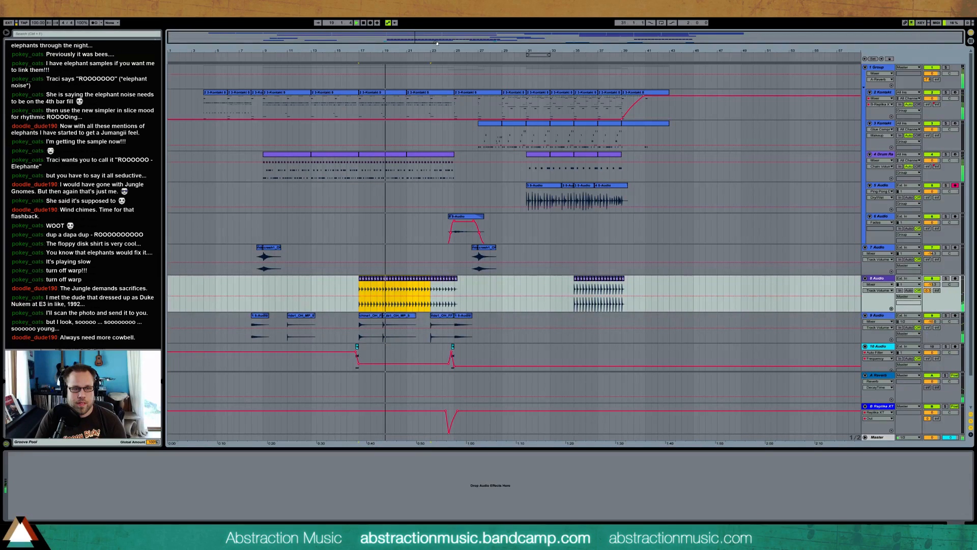
{"action": "left_click_drag", "start_coordinate": [382, 51], "coordinate": [382, 99]}
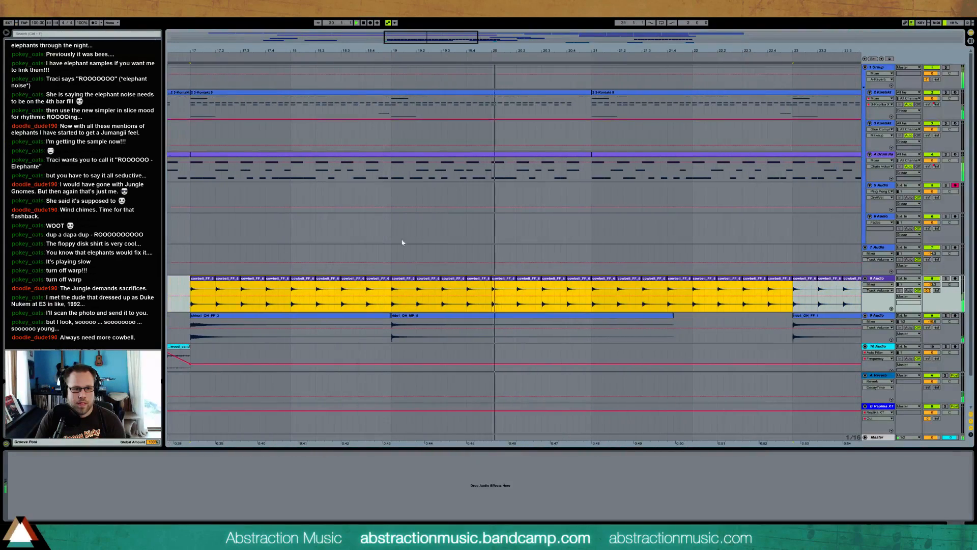
{"action": "left_click_drag", "start_coordinate": [367, 288], "coordinate": [379, 288]}
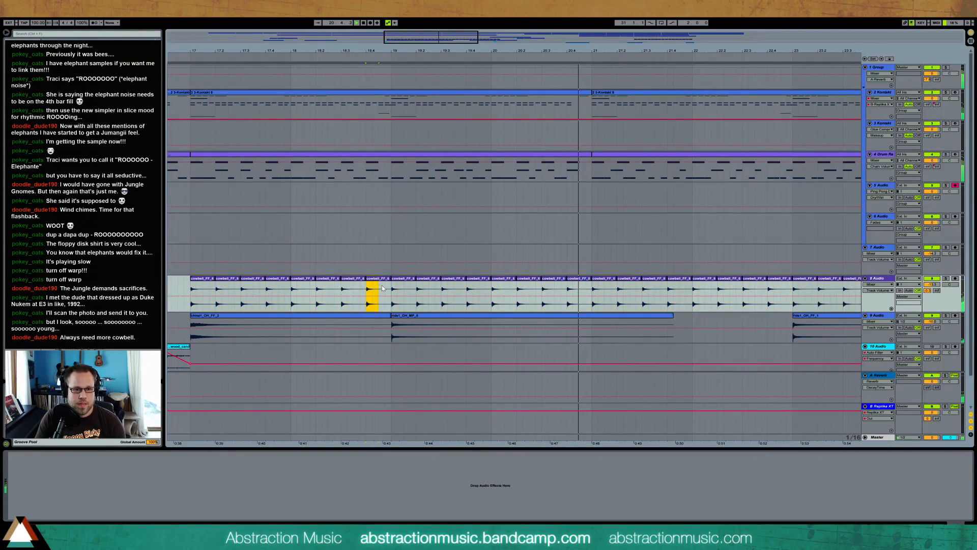
{"action": "key", "text": "ctrl+d"}
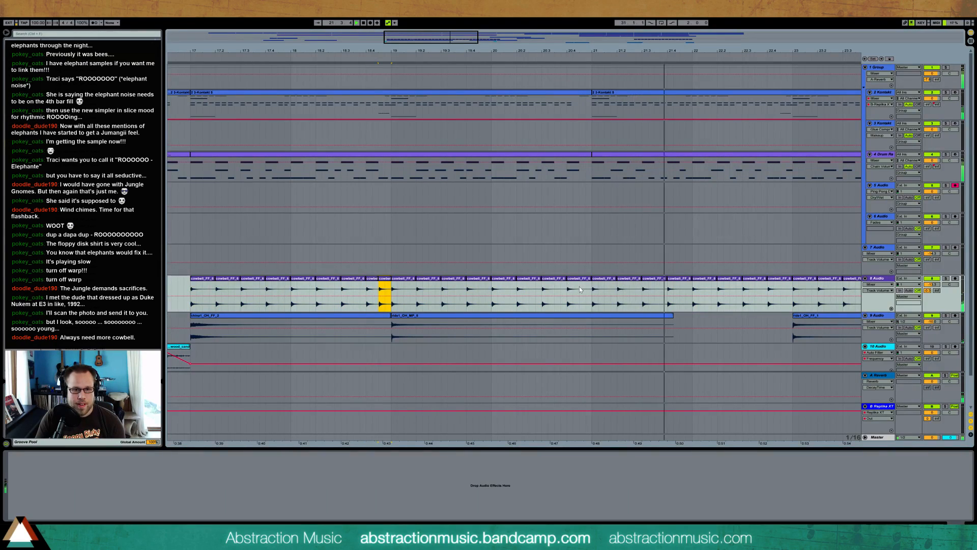
{"action": "left_click_drag", "start_coordinate": [568, 289], "coordinate": [579, 289]}
{"action": "key", "text": "ctrl+d"}
{"action": "left_click_drag", "start_coordinate": [768, 289], "coordinate": [780, 290]}
{"action": "key", "text": "ctrl+d"}
Lower the clip gain of the added cowbell hit before bar 19 and copy it over the added hits before bars 21 and 23
{"action": "left_click_drag", "start_coordinate": [449, 48], "coordinate": [315, 48]}
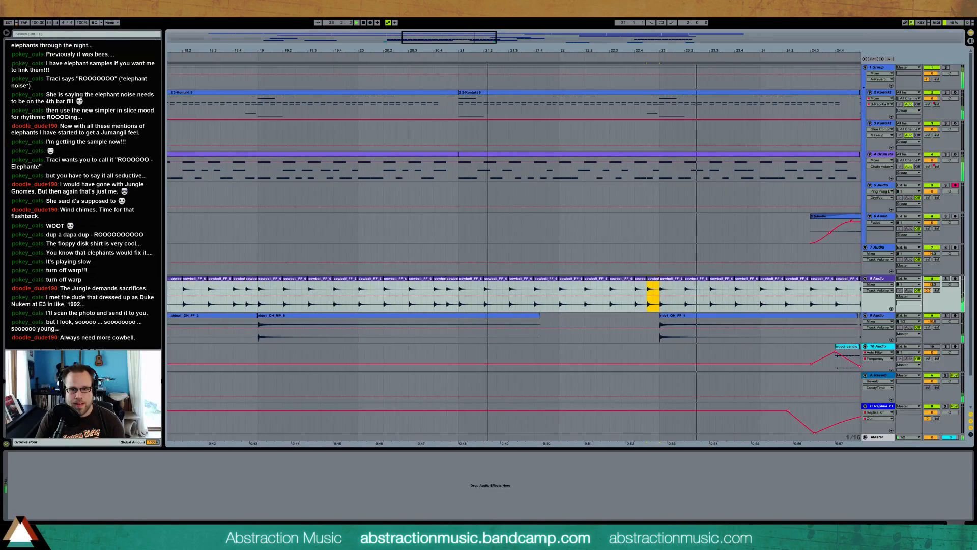
{"action": "double_click", "coordinate": [251, 289]}
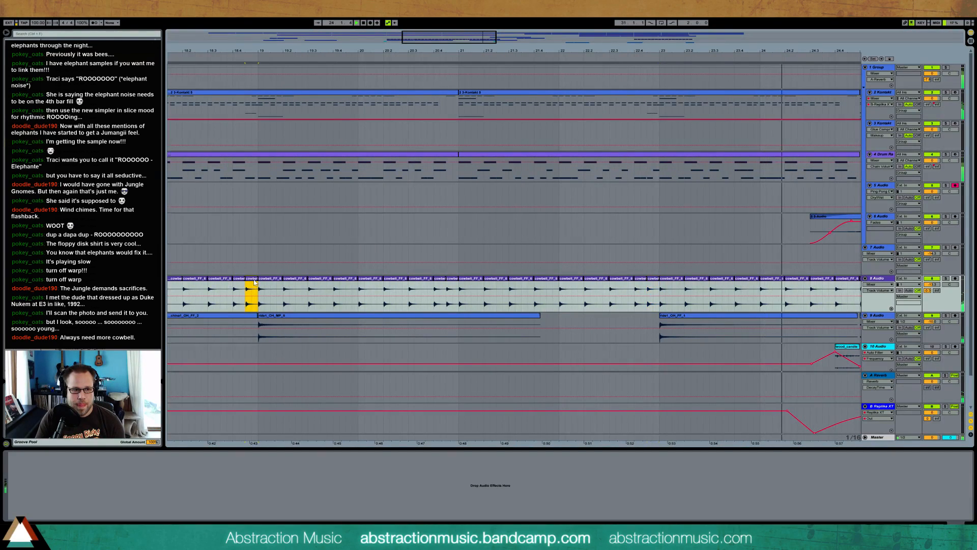
{"action": "left_click_drag", "start_coordinate": [62, 504], "coordinate": [62, 505]}
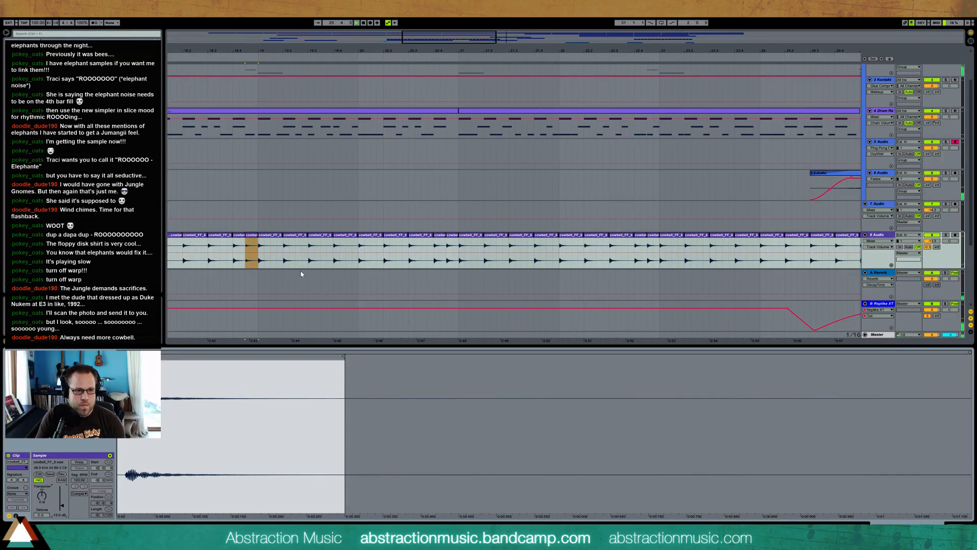
{"action": "left_click", "coordinate": [254, 238]}
{"action": "left_click", "coordinate": [654, 235]}
{"action": "key", "text": "ctrl+v"}
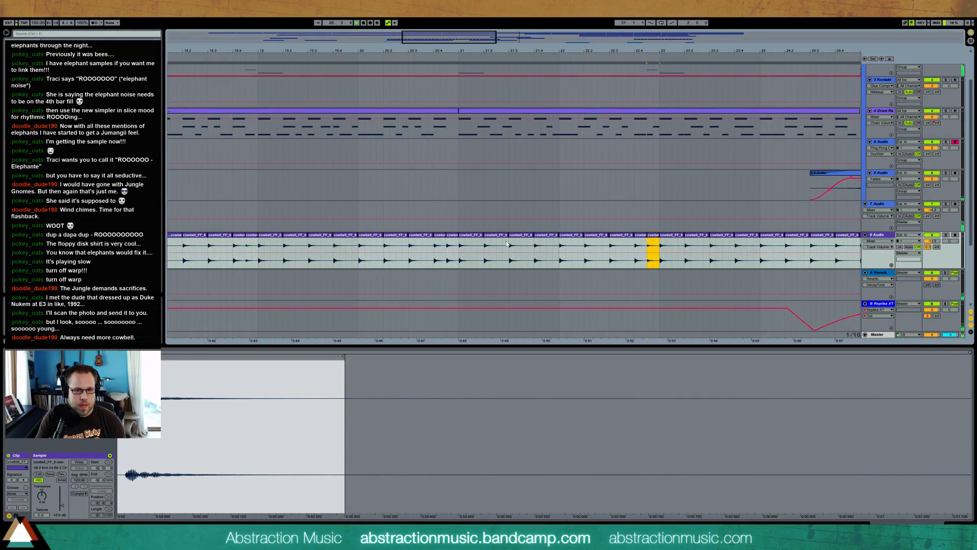
{"action": "left_click_drag", "start_coordinate": [452, 236], "coordinate": [458, 235]}
{"action": "left_click", "coordinate": [447, 245]}
Add an EQ Eight at the start of the 5 Audio device chain and shape its bands with a low cut and a mid dip
{"action": "left_click_drag", "start_coordinate": [458, 37], "coordinate": [564, 11]}
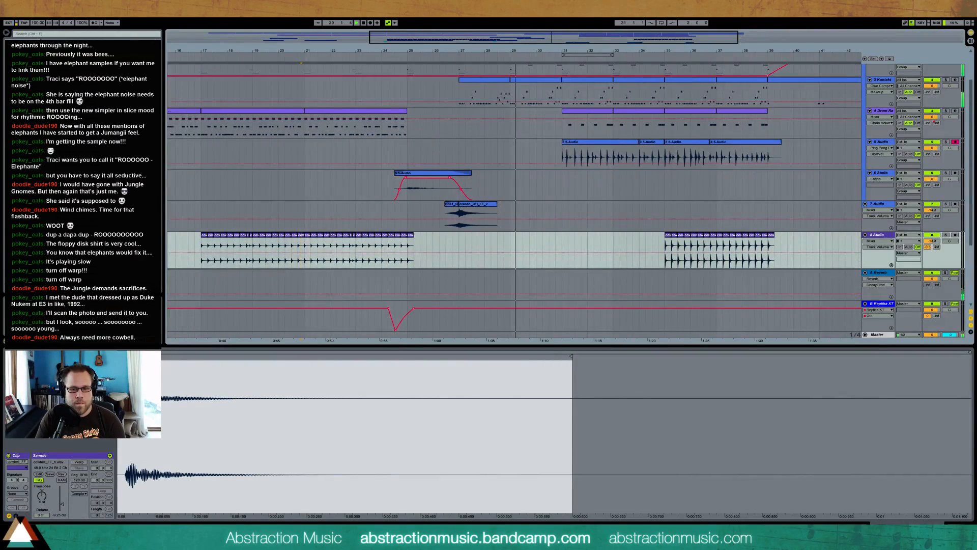
{"action": "left_click", "coordinate": [955, 526]}
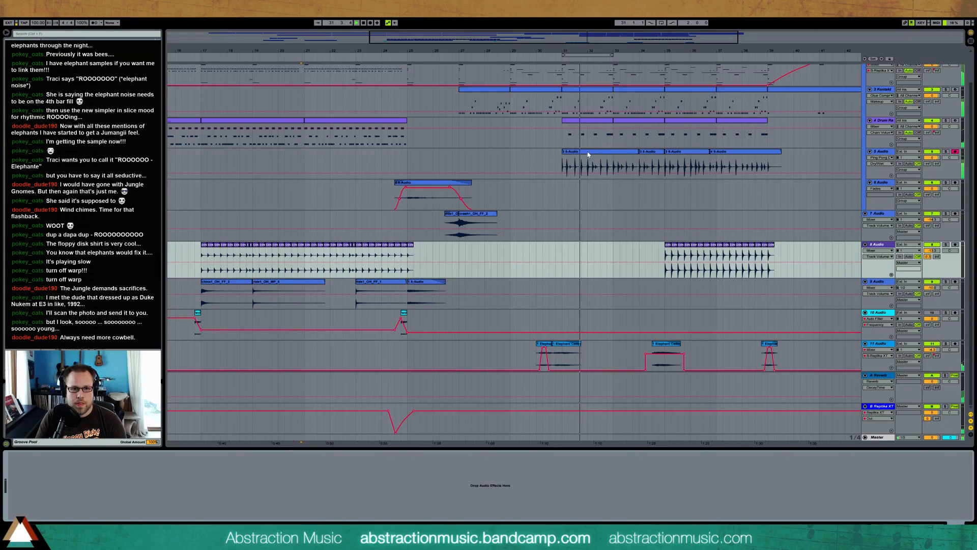
{"action": "left_click", "coordinate": [594, 168]}
{"action": "scroll", "coordinate": [594, 170], "scroll_direction": "up", "scroll_amount": 2}
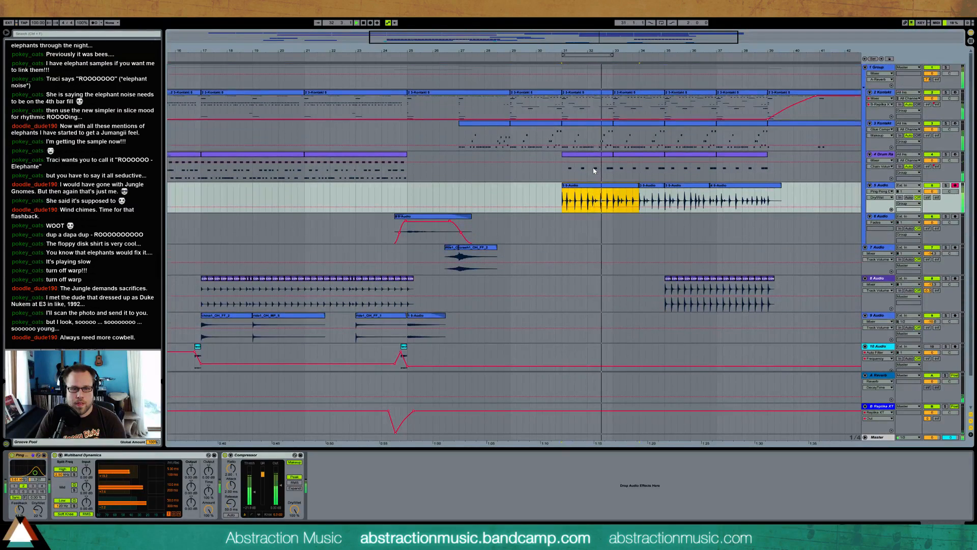
{"action": "left_click", "coordinate": [883, 187]}
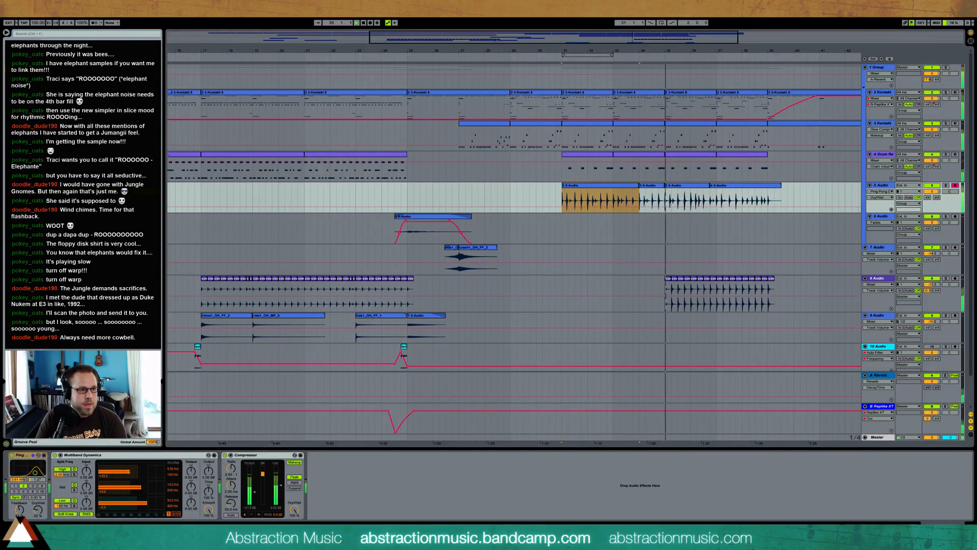
{"action": "left_click_drag", "start_coordinate": [81, 122], "coordinate": [85, 488]}
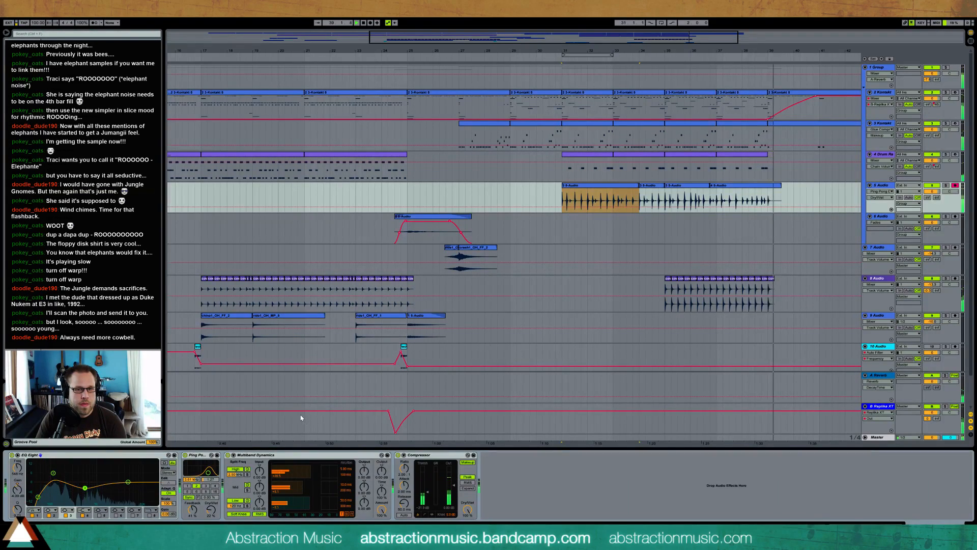
{"action": "left_click_drag", "start_coordinate": [461, 51], "coordinate": [471, 31]}
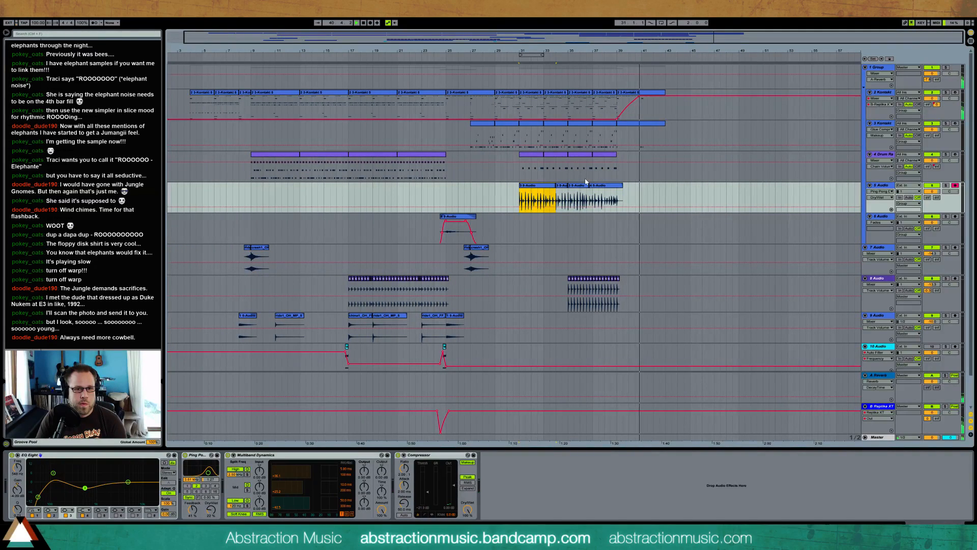
{"action": "left_click", "coordinate": [644, 92]}
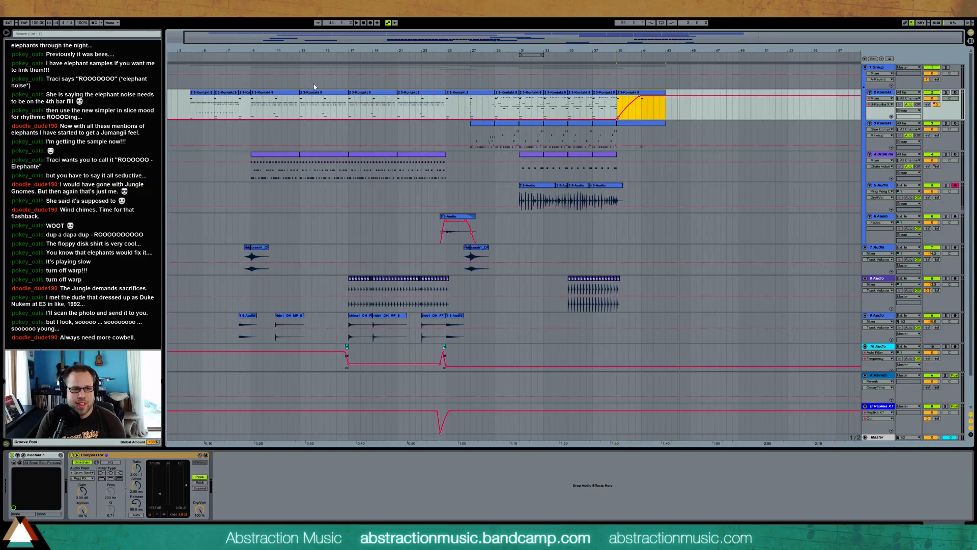
{"action": "left_click_drag", "start_coordinate": [250, 108], "coordinate": [440, 105]}
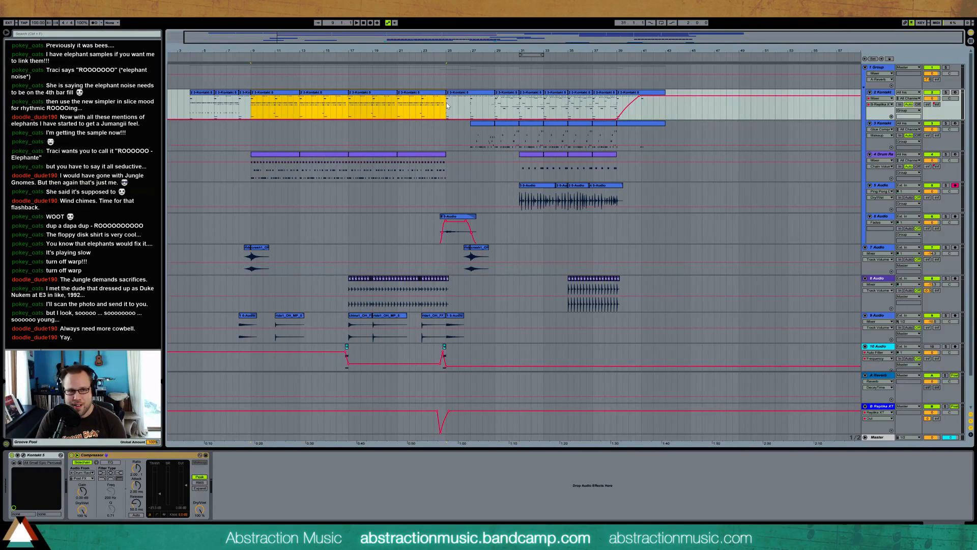
{"action": "left_click", "coordinate": [446, 103]}
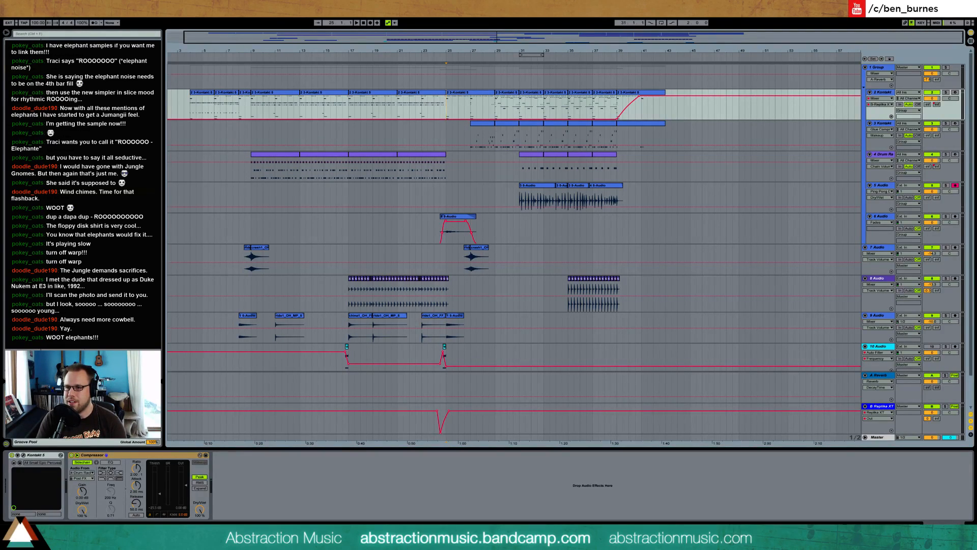
Bring up the Trello post-stream checklist in the browser, read through its items and note templates, and return to the Ableton Live arrangement
{"action": "left_click_drag", "start_coordinate": [976, 84], "coordinate": [395, 64]}
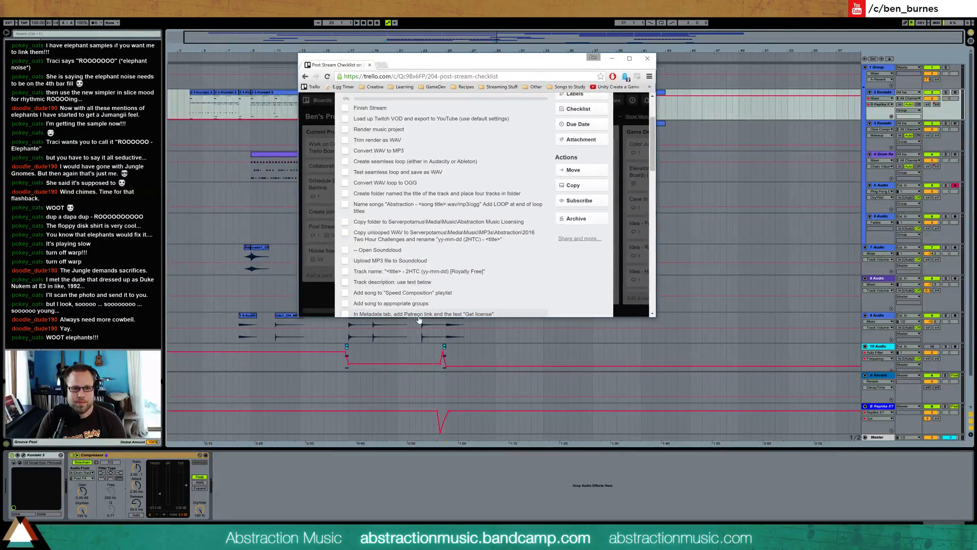
{"action": "left_click_drag", "start_coordinate": [419, 316], "coordinate": [420, 519]}
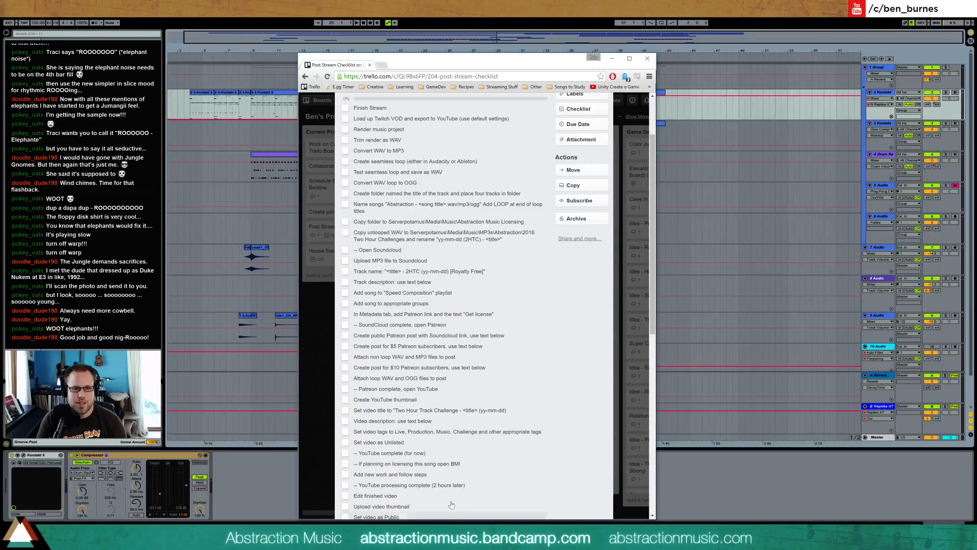
{"action": "scroll", "coordinate": [431, 251], "scroll_direction": "down", "scroll_amount": 4}
{"action": "scroll", "coordinate": [431, 251], "scroll_direction": "down", "scroll_amount": 4}
{"action": "scroll", "coordinate": [436, 259], "scroll_direction": "up", "scroll_amount": 9}
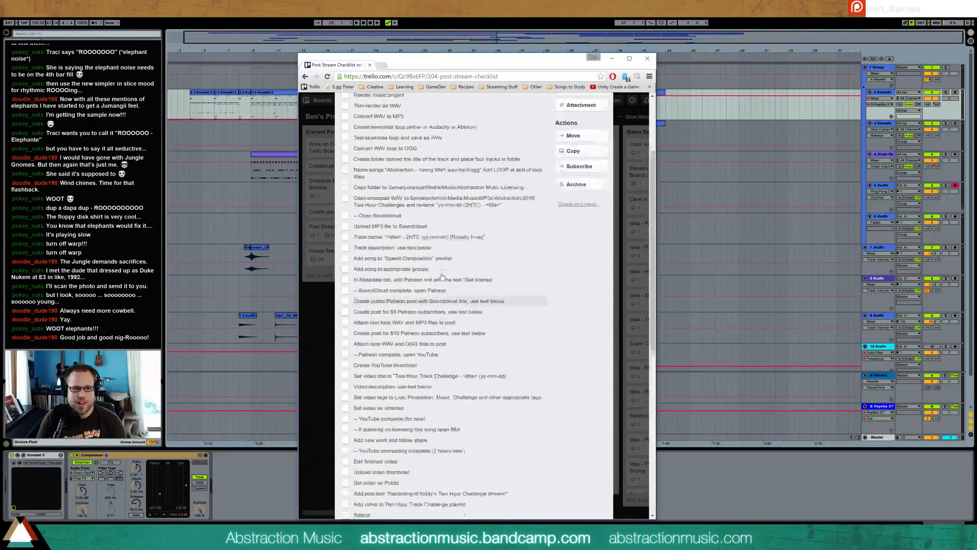
{"action": "scroll", "coordinate": [442, 276], "scroll_direction": "down", "scroll_amount": 2}
{"action": "scroll", "coordinate": [443, 276], "scroll_direction": "down", "scroll_amount": 4}
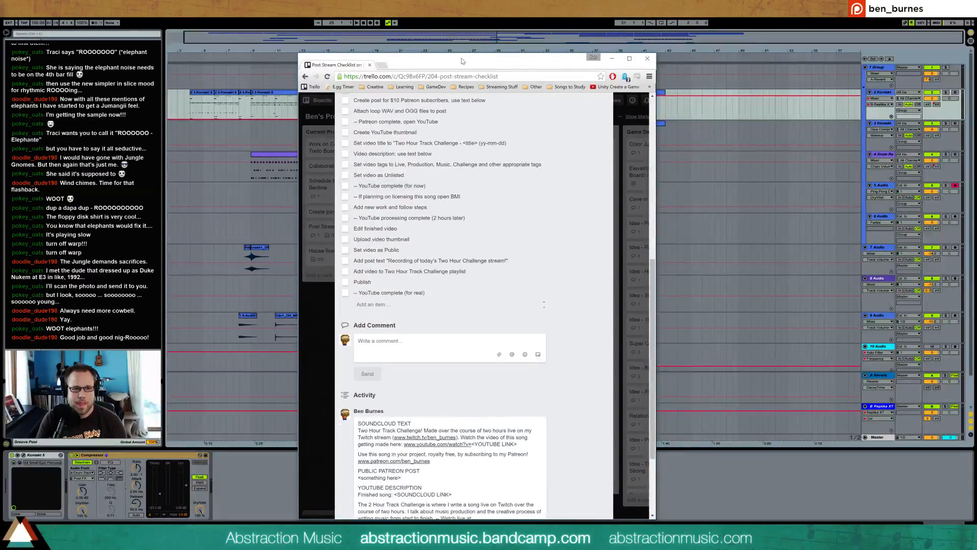
{"action": "left_click_drag", "start_coordinate": [463, 60], "coordinate": [976, 128]}
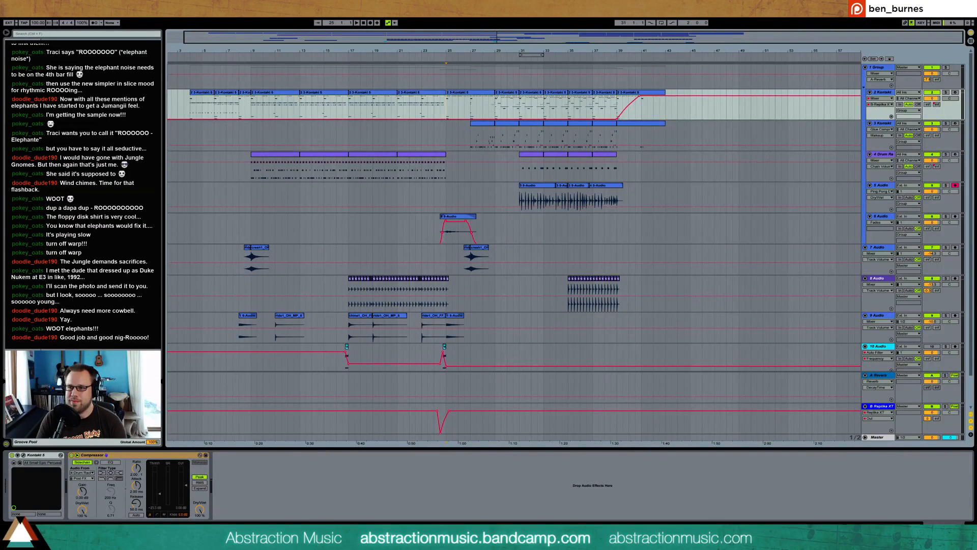